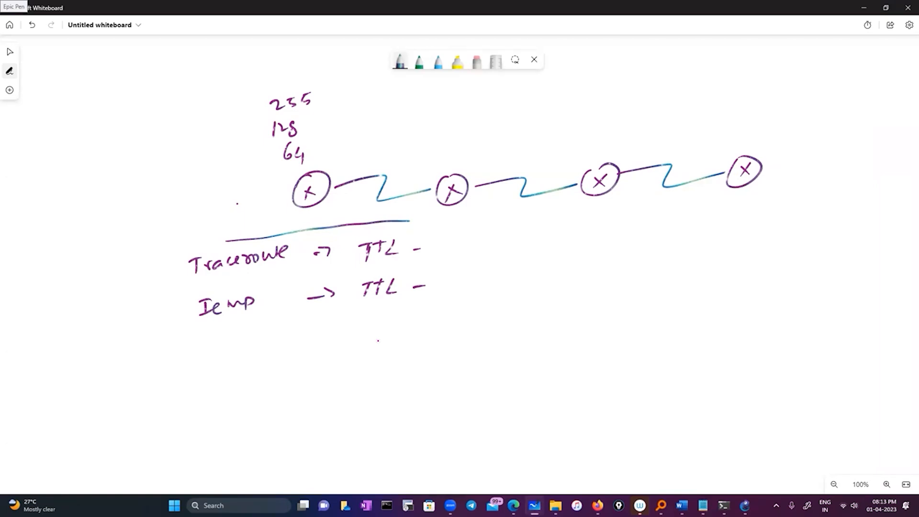
# Write the note "Source - 128" below the TTL notes and draw a rounded box around it.
pyautogui.moveTo(332, 346)
pyautogui.mouseDown()
pyautogui.moveTo(341, 358)
pyautogui.moveTo(417, 362)
pyautogui.mouseUp()
pyautogui.moveTo(420, 349); pyautogui.dragTo(439, 349)
pyautogui.moveTo(321, 332)
pyautogui.mouseDown()
pyautogui.moveTo(456, 374)
pyautogui.moveTo(308, 335)
pyautogui.mouseUp()
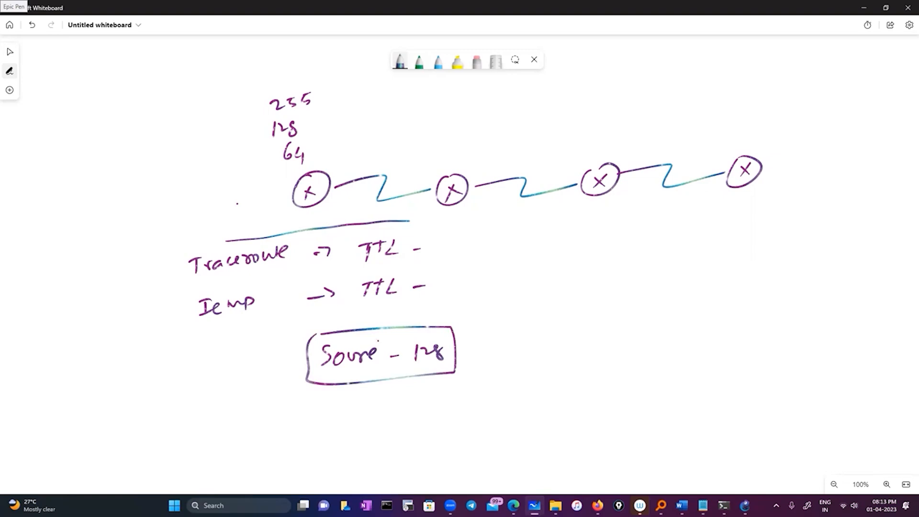
# Draw three curved arrows above the links, each pointing from one router to the next.
pyautogui.moveTo(346, 179)
pyautogui.mouseDown()
pyautogui.moveTo(365, 159)
pyautogui.moveTo(428, 159)
pyautogui.mouseUp()
pyautogui.moveTo(432, 146)
pyautogui.mouseDown()
pyautogui.moveTo(442, 162)
pyautogui.moveTo(433, 168)
pyautogui.moveTo(555, 154)
pyautogui.mouseUp()
pyautogui.moveTo(561, 141)
pyautogui.mouseDown()
pyautogui.moveTo(573, 153)
pyautogui.moveTo(566, 162)
pyautogui.moveTo(718, 143)
pyautogui.mouseUp()
pyautogui.moveTo(718, 142); pyautogui.dragTo(702, 148)
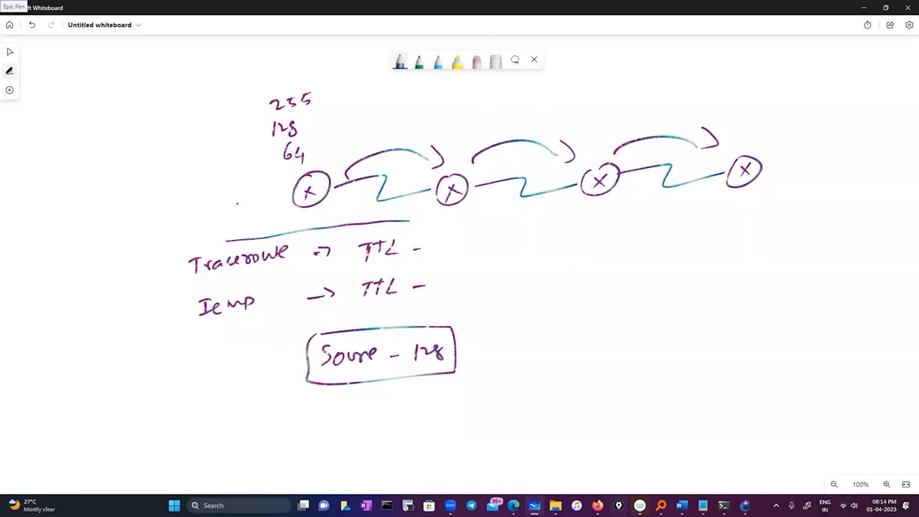
# Switch to GNS3, shift ESW1 slightly away from R2, and start all devices in the topology.
pyautogui.click(744, 506)
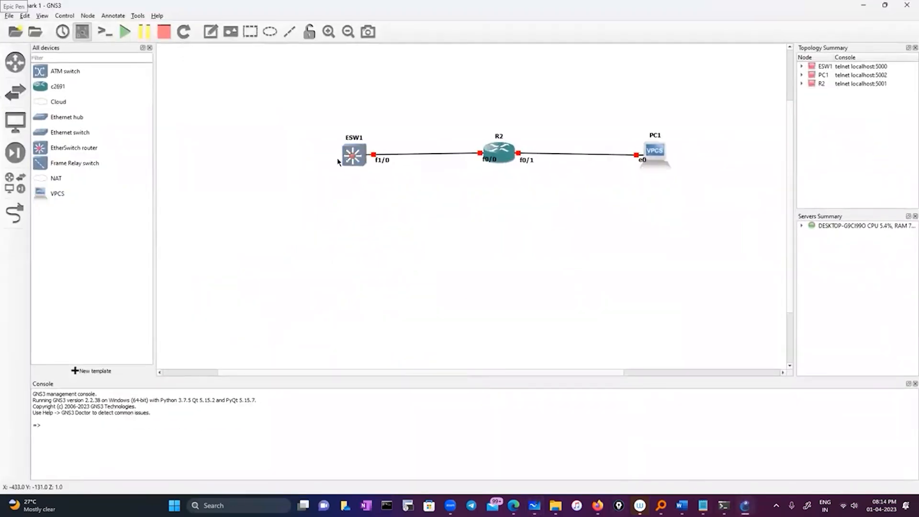
pyautogui.moveTo(352, 161); pyautogui.dragTo(328, 162)
pyautogui.click(495, 192)
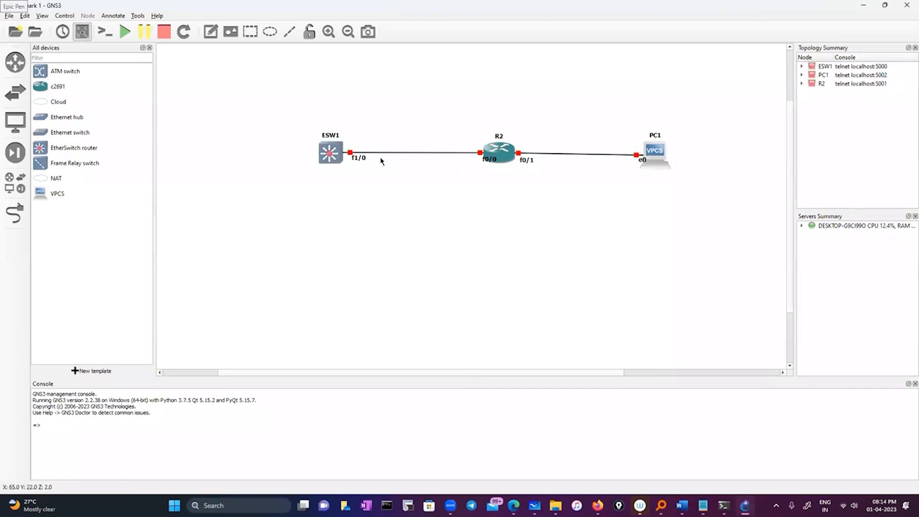
pyautogui.click(125, 31)
pyautogui.click(464, 262)
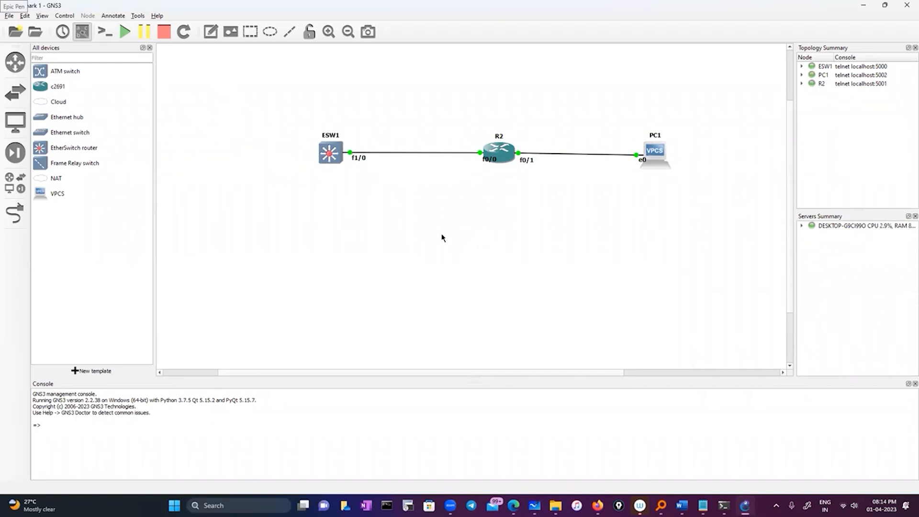
# Open the ESW1 console, enter global configuration mode from the terminal, and move the console window off the ESW1 node.
pyautogui.rightClick(332, 153)
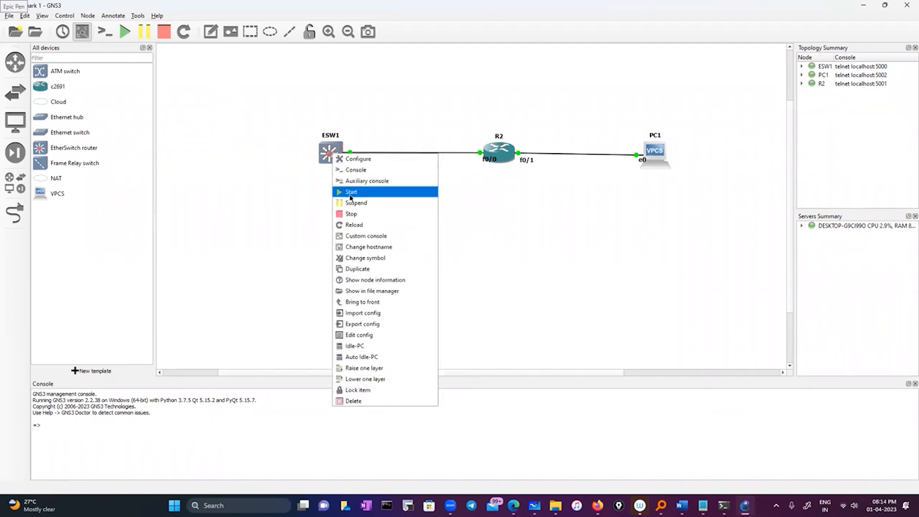
pyautogui.click(507, 228)
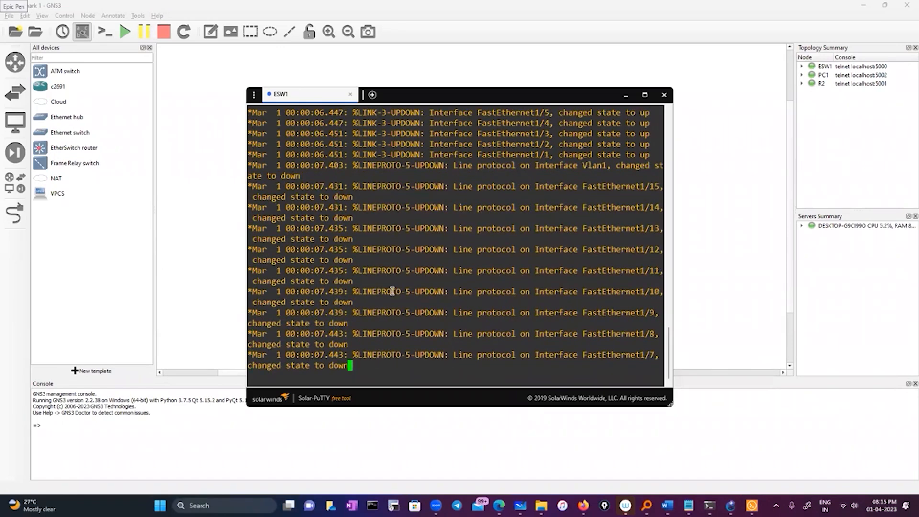
pyautogui.press('Return')
pyautogui.press('Return')
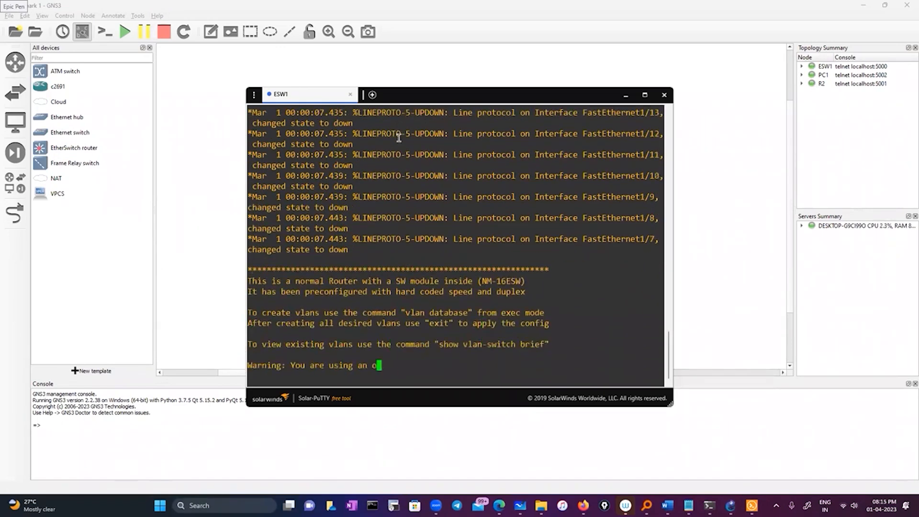
pyautogui.write('conf')
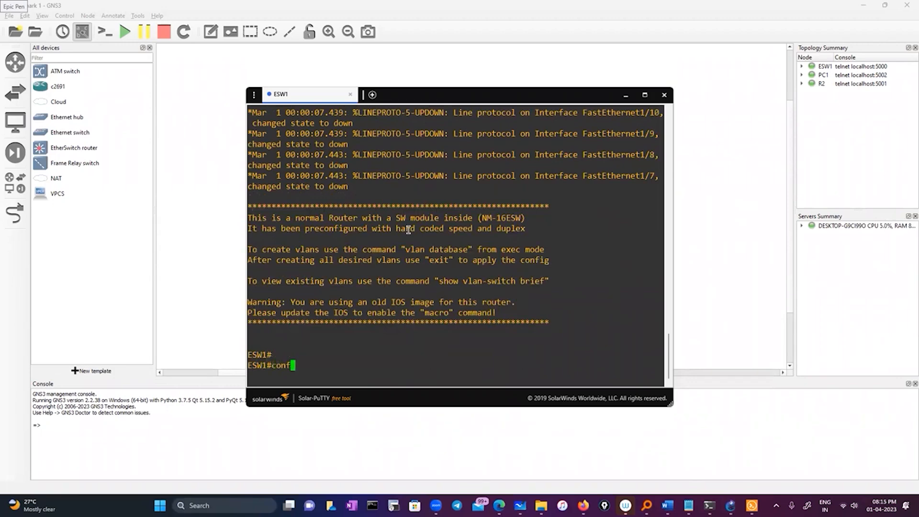
pyautogui.press('Tab')
pyautogui.press('Return')
pyautogui.press('Return')
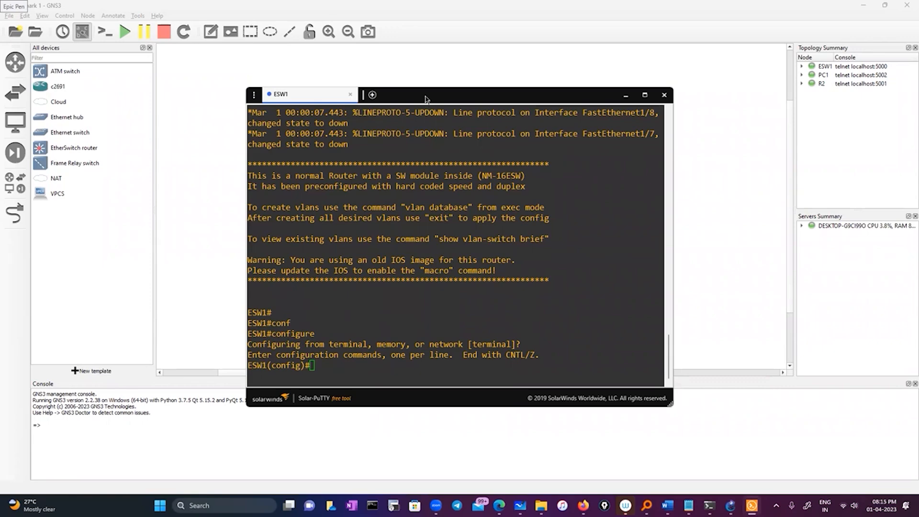
pyautogui.moveTo(426, 99); pyautogui.dragTo(564, 81)
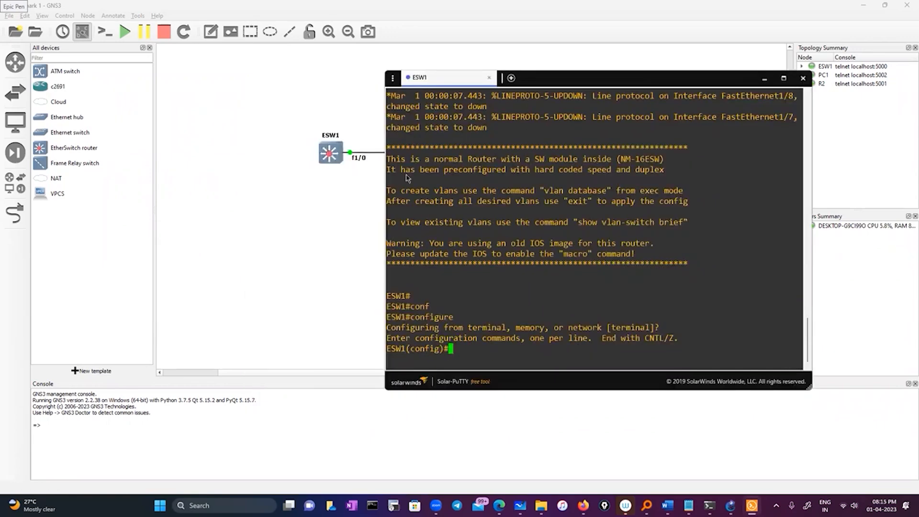
pyautogui.rightClick(331, 154)
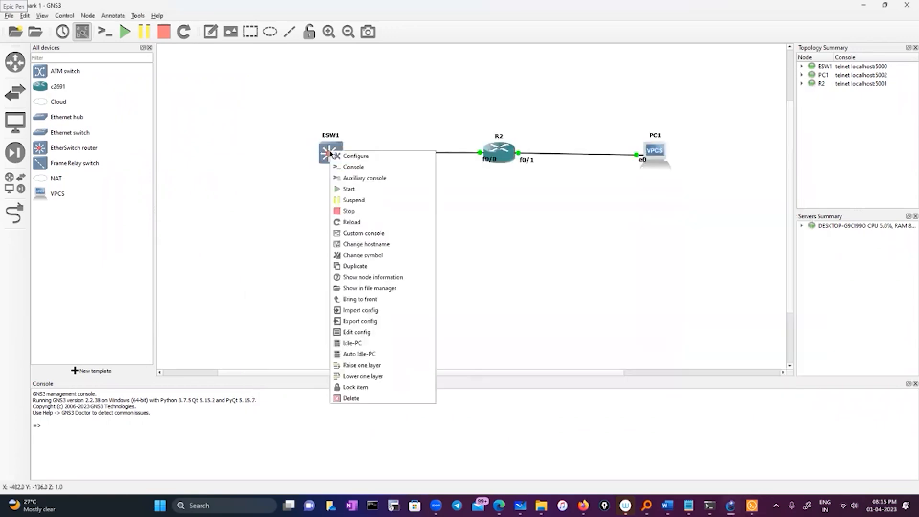
pyautogui.click(467, 194)
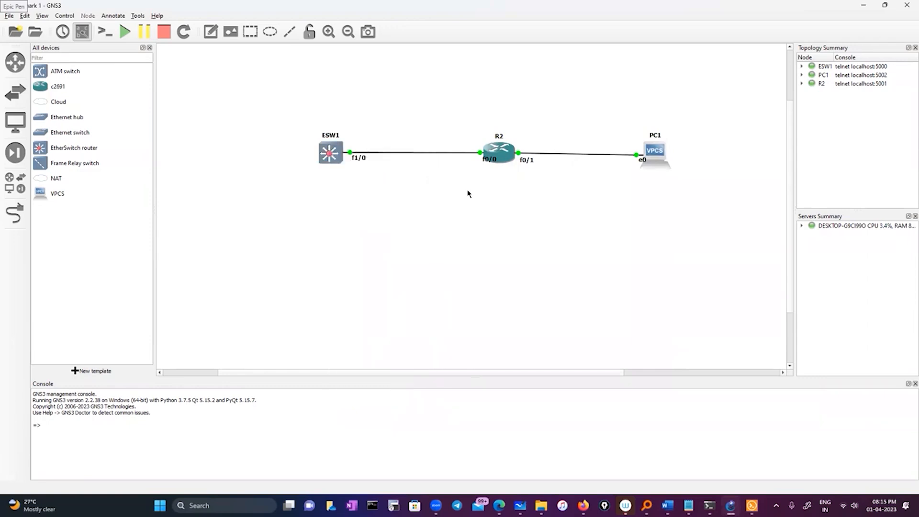
pyautogui.click(16, 214)
pyautogui.click(328, 155)
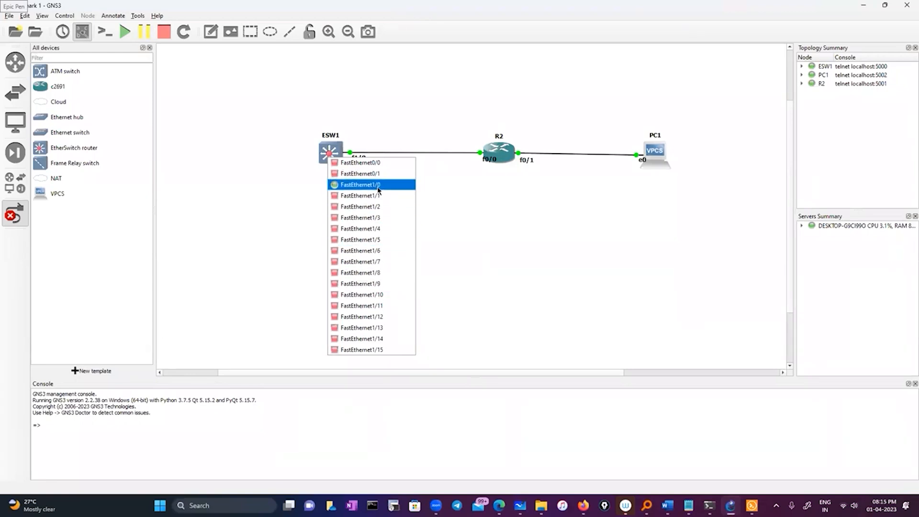
pyautogui.click(12, 218)
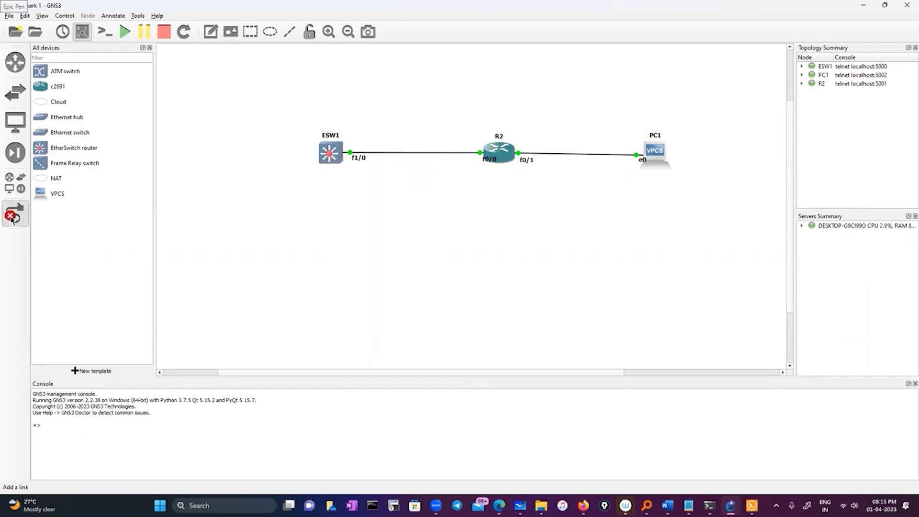
pyautogui.press('Escape')
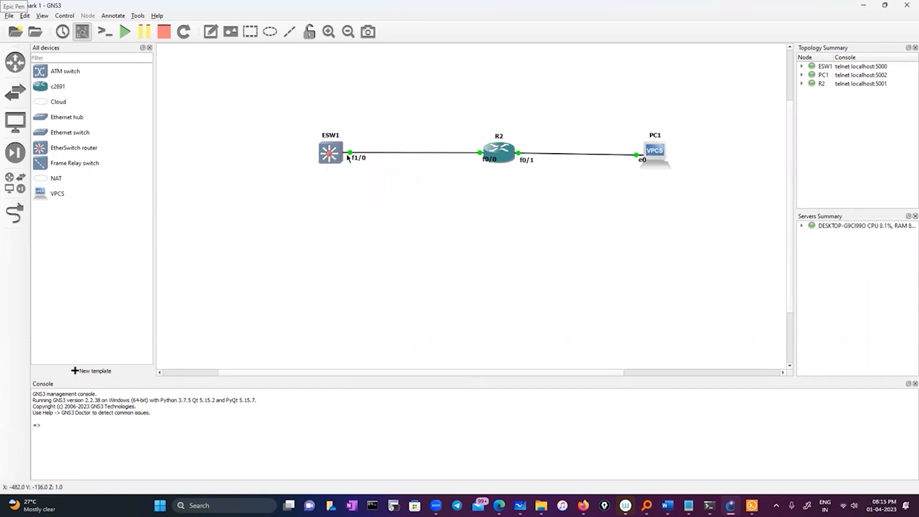
# Delete the link between ESW1 and R2 and reconnect them from ESW1 FastEthernet0/0 to R2 FastEthernet0/0.
pyautogui.rightClick(350, 152)
pyautogui.click(377, 200)
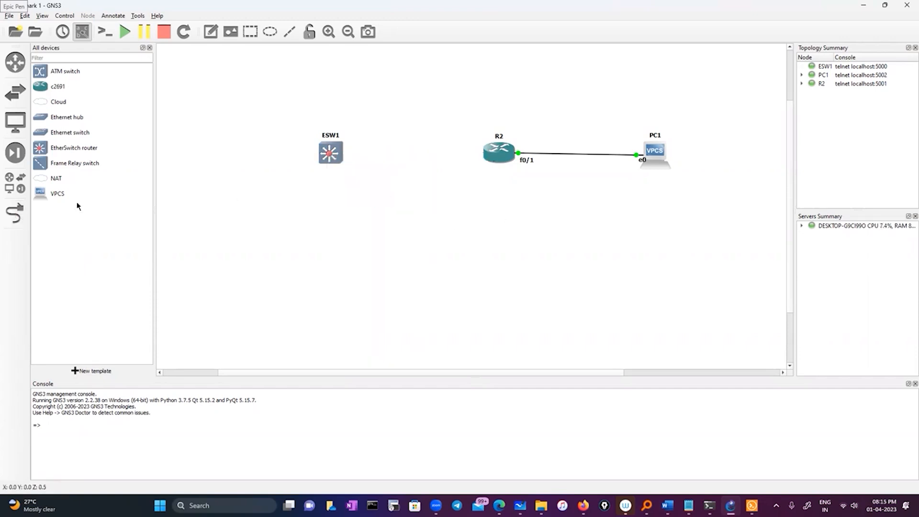
pyautogui.click(14, 214)
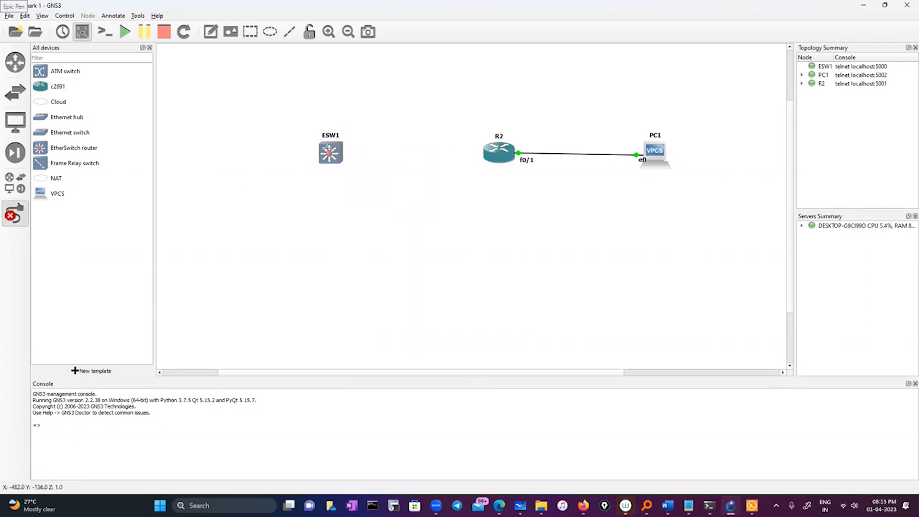
pyautogui.click(329, 148)
pyautogui.click(359, 154)
pyautogui.click(497, 153)
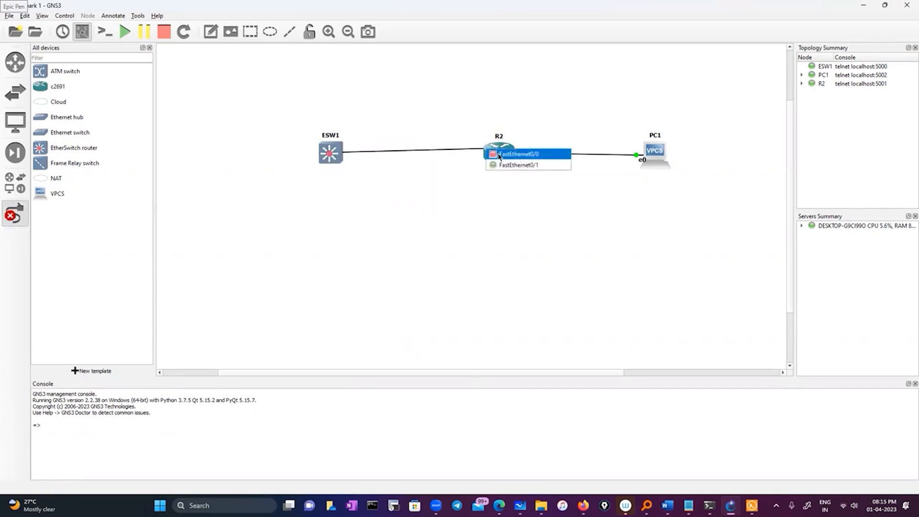
pyautogui.click(499, 154)
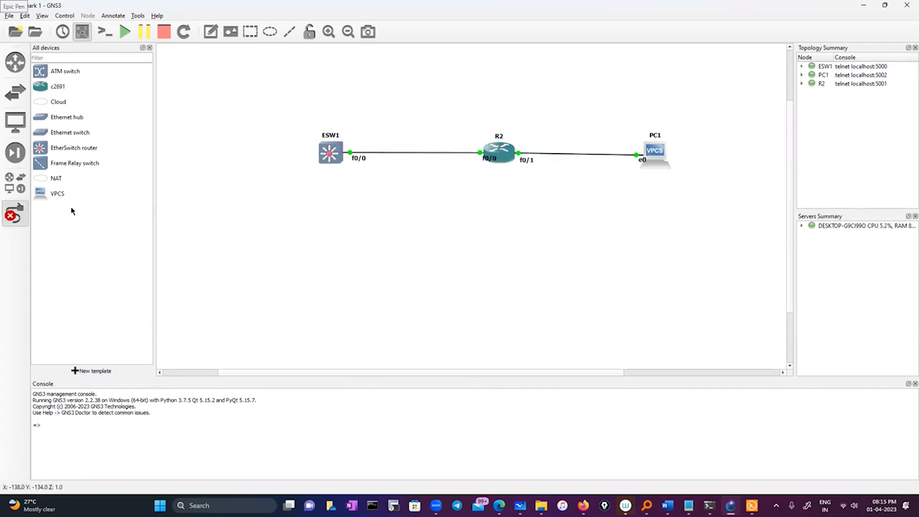
pyautogui.click(15, 214)
# Shift the ESW1 and R2 nodes slightly farther from PC1 to tidy the topology.
pyautogui.moveTo(334, 159); pyautogui.dragTo(311, 158)
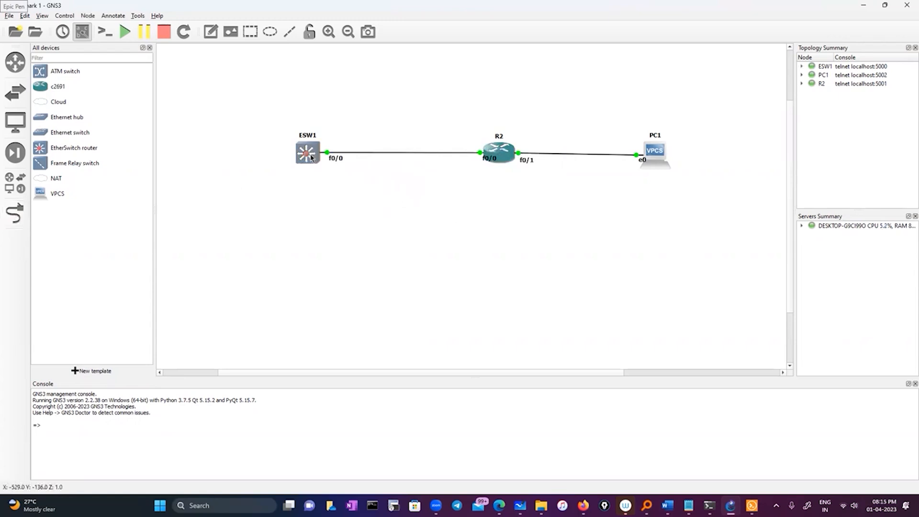
pyautogui.moveTo(489, 158)
pyautogui.mouseDown()
pyautogui.moveTo(462, 159)
pyautogui.moveTo(486, 154)
pyautogui.mouseUp()
pyautogui.click(282, 148)
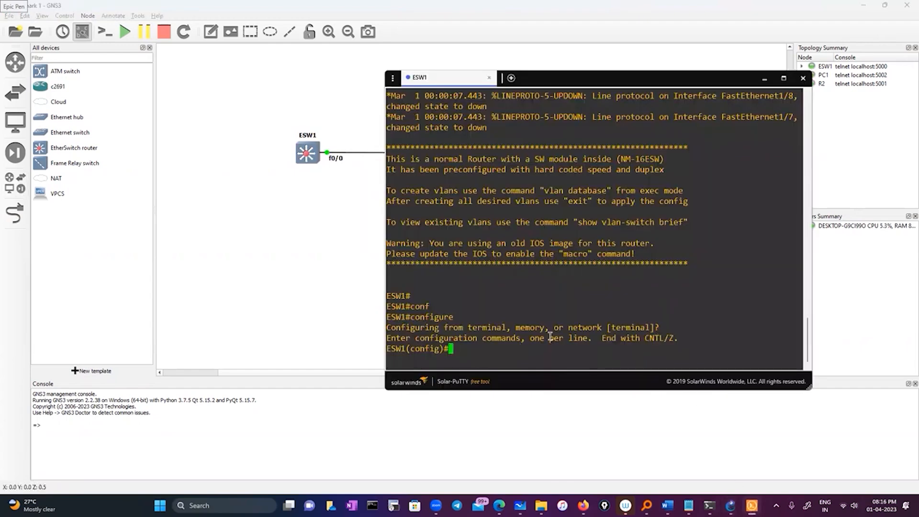
# Enter interface configuration mode for fastEthernet 0/0 on ESW1.
pyautogui.write('int')
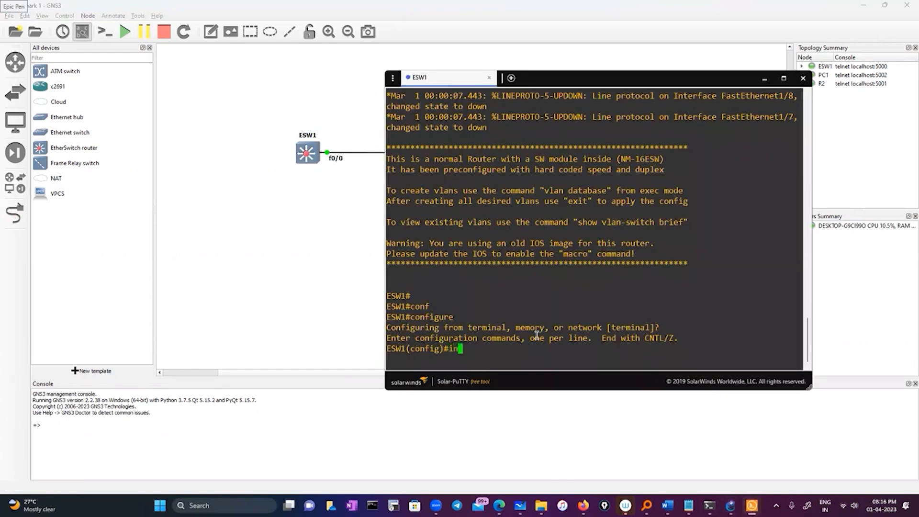
pyautogui.press('Tab')
pyautogui.write('fa')
pyautogui.press('Tab')
pyautogui.write('0/0')
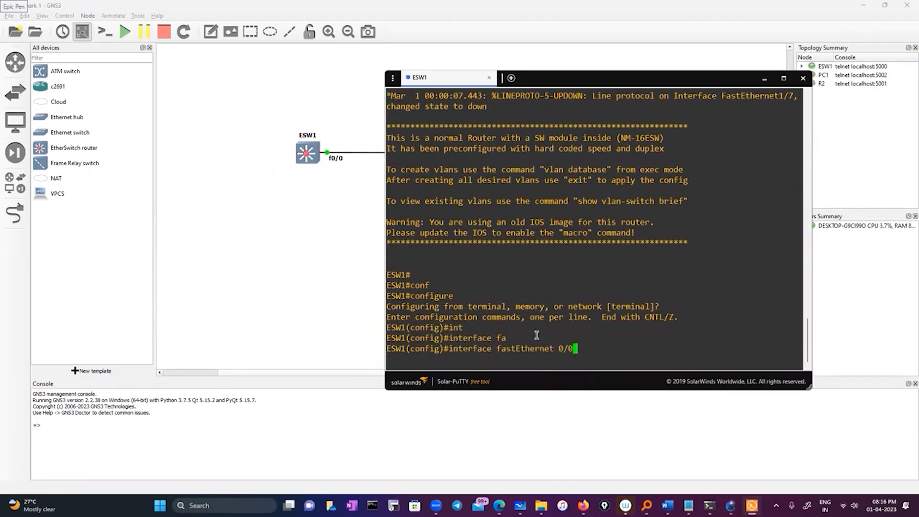
pyautogui.press('Return')
# Assign IP address 10.0.0.1 with mask 255.0.0.0 to ESW1's fastEthernet 0/0 interface.
pyautogui.write('ip ad')
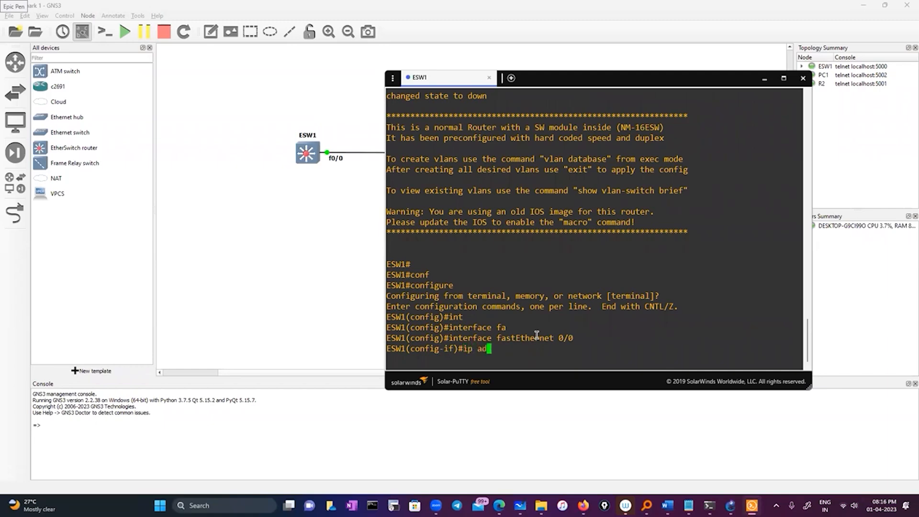
pyautogui.press('Tab')
pyautogui.write('d')
pyautogui.press('Tab')
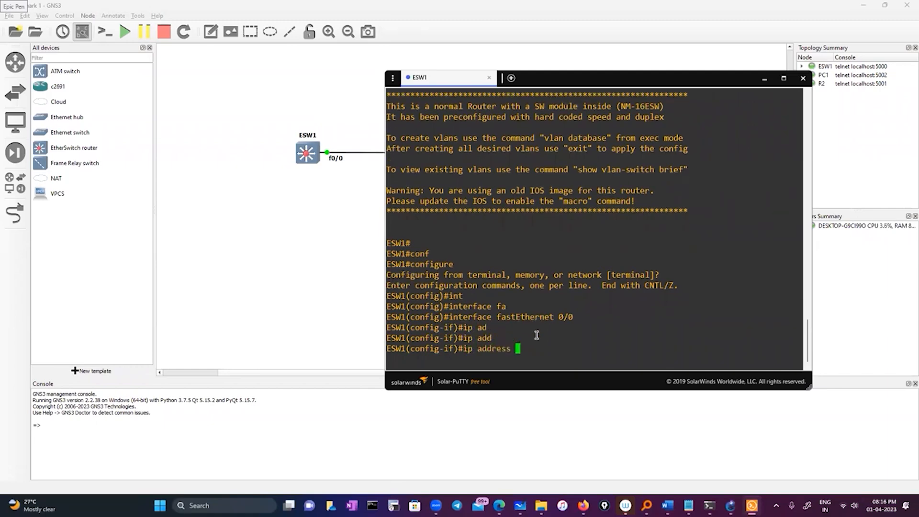
pyautogui.write('10.0.0.1 255.0.0.0')
pyautogui.press('Return')
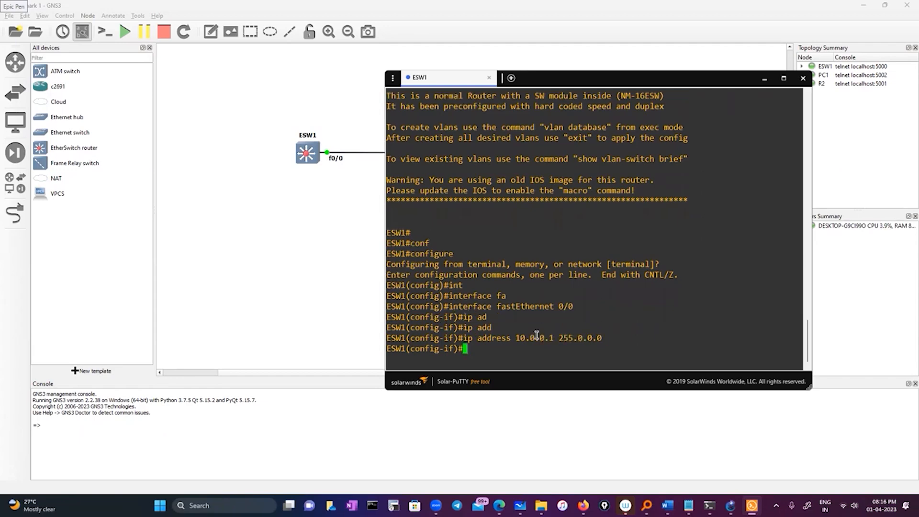
# Enable ESW1's fastEthernet 0/0 with no shutdown ("no sh") and exit to global configuration mode.
pyautogui.write('no sh')
pyautogui.press('Return')
pyautogui.press('Return')
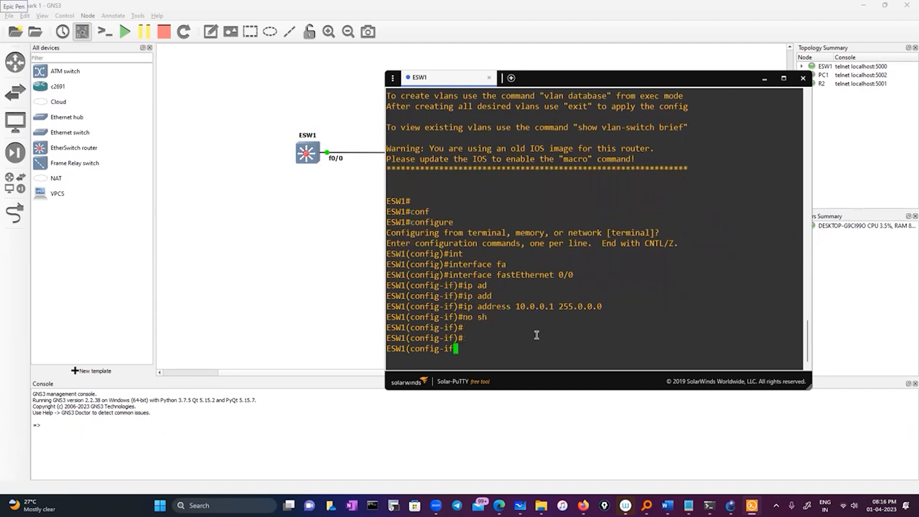
pyautogui.write('exit')
pyautogui.press('Return')
pyautogui.press('Return')
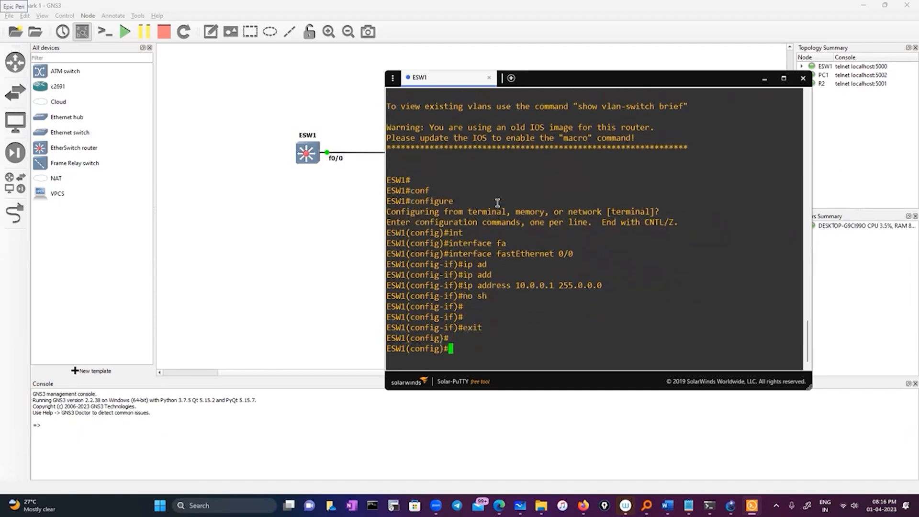
# Open a console session on R2 from the topology and bring up its command prompt.
pyautogui.click(362, 126)
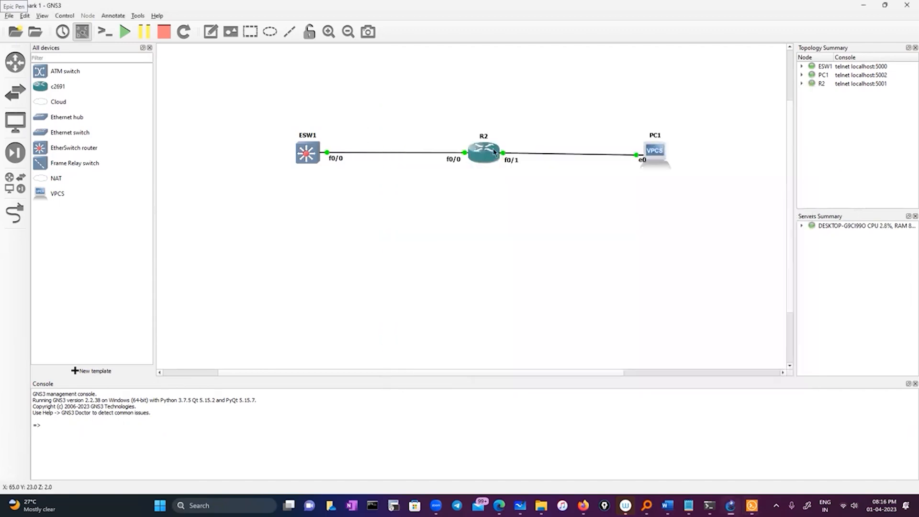
pyautogui.rightClick(494, 149)
pyautogui.click(519, 165)
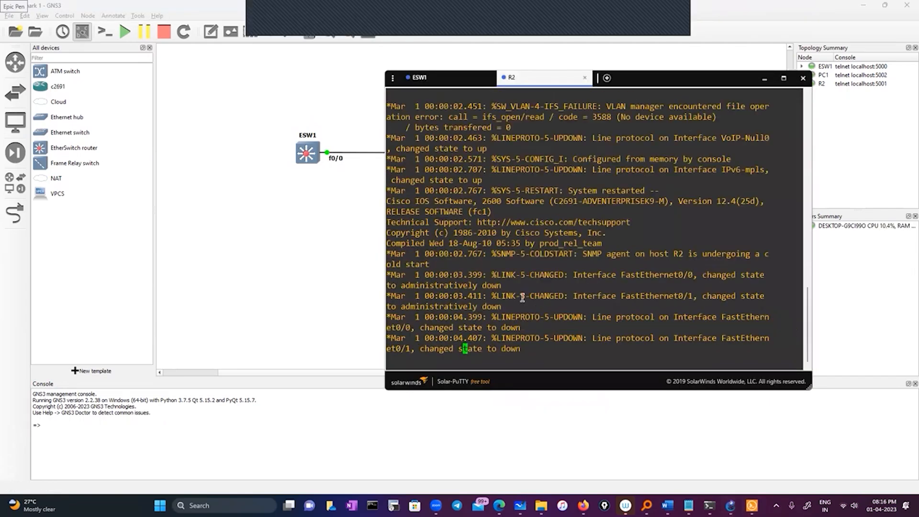
pyautogui.press('Return')
pyautogui.press('Return')
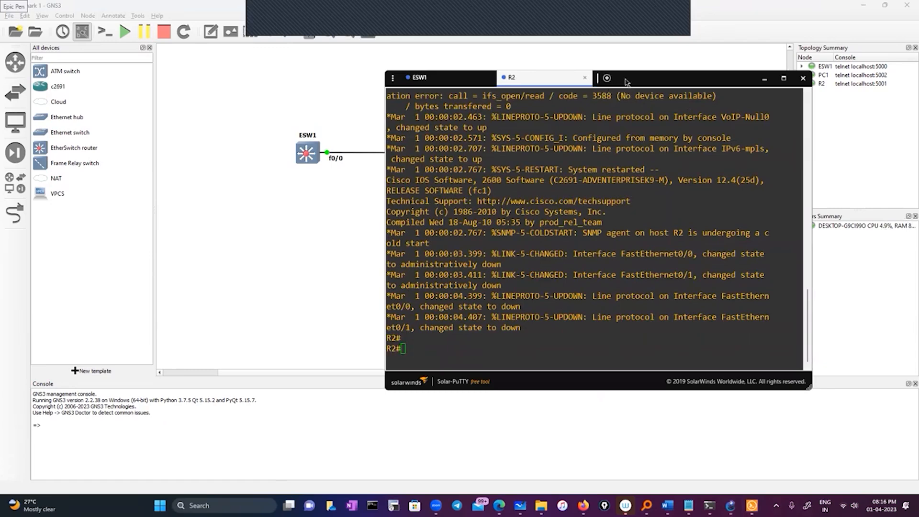
# Run show cdp neighbors on R2 to check its connected neighbours.
pyautogui.write('sho')
pyautogui.press('Tab')
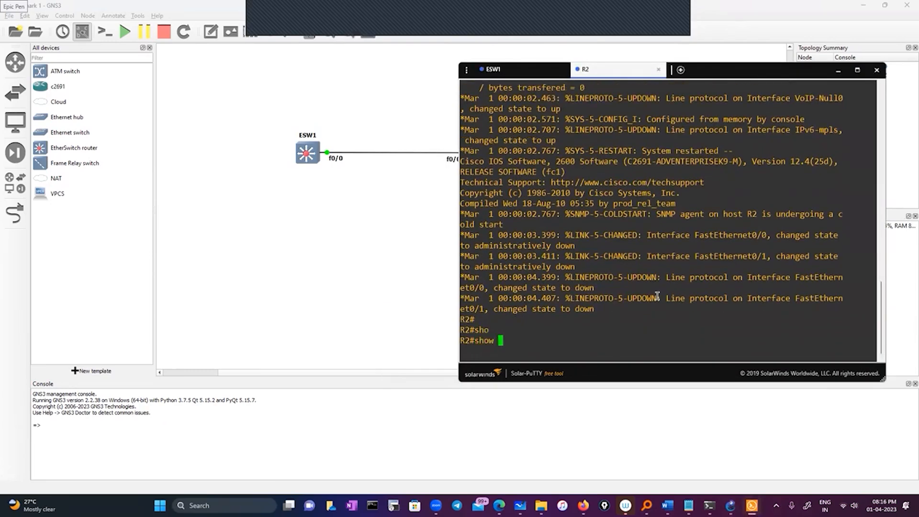
pyautogui.write('cd')
pyautogui.press('Tab')
pyautogui.write('p')
pyautogui.press('Tab')
pyautogui.write('ne')
pyautogui.press('Tab')
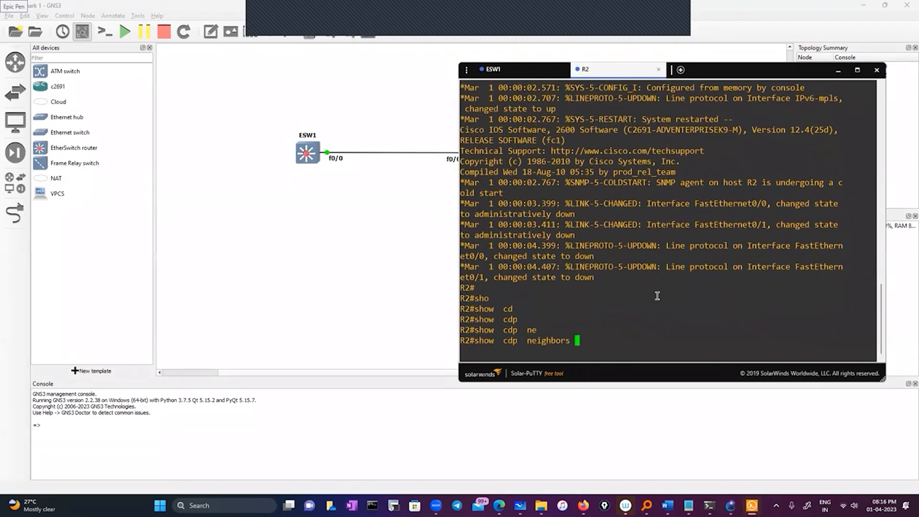
pyautogui.press('Return')
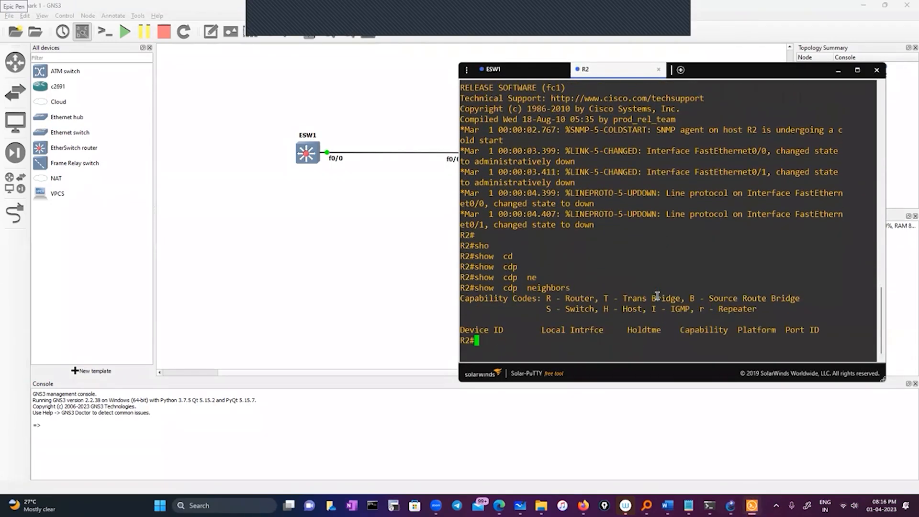
# Enter configuration mode on R2 and open the fastEthernet 0/0 interface for configuration.
pyautogui.moveTo(735, 70); pyautogui.dragTo(711, 89)
pyautogui.click(711, 128)
pyautogui.write('conf')
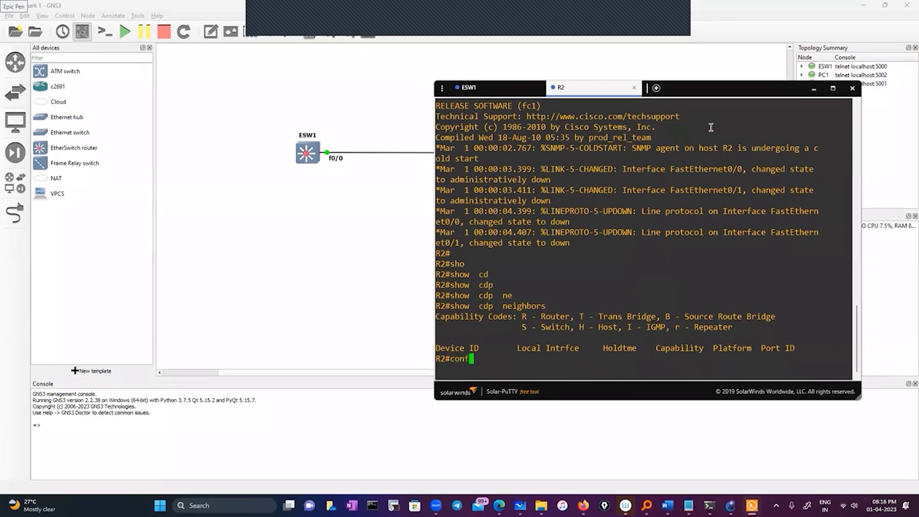
pyautogui.press('Tab')
pyautogui.press('Return')
pyautogui.press('Return')
pyautogui.press('Return')
pyautogui.write('int')
pyautogui.press('Tab')
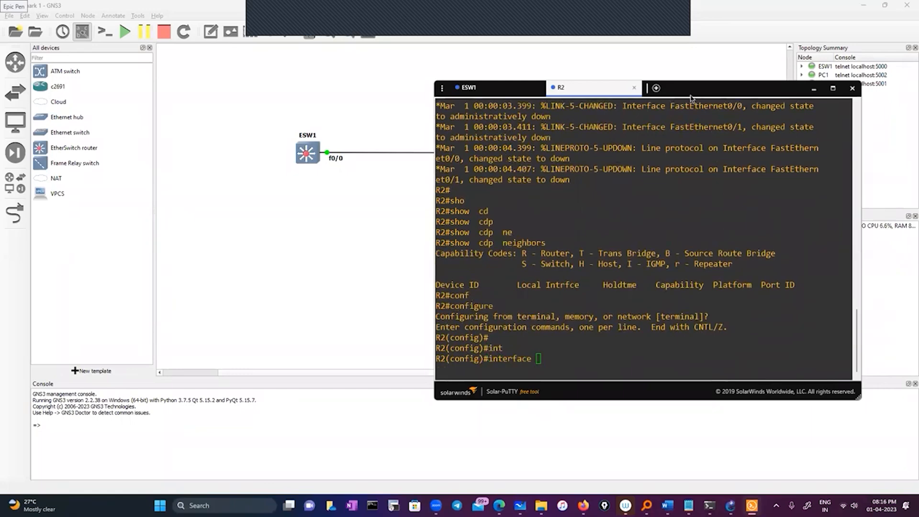
pyautogui.write('fa')
pyautogui.press('Tab')
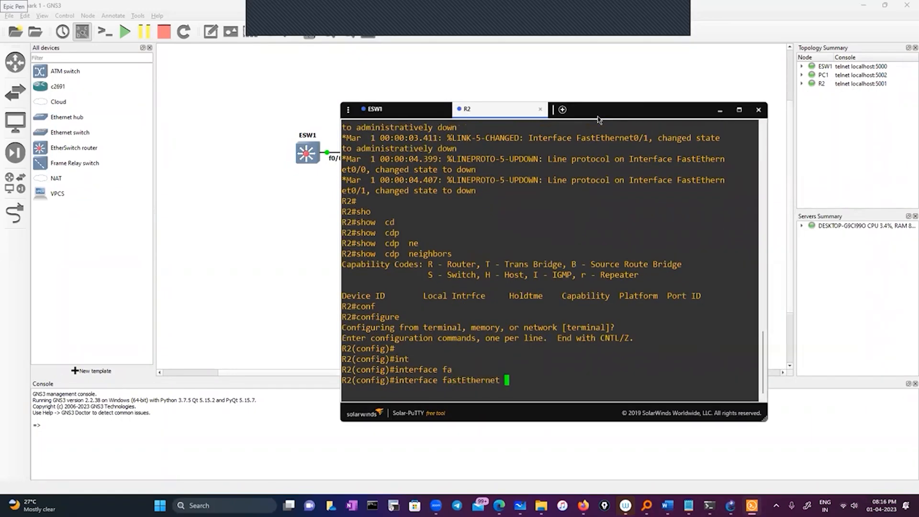
pyautogui.write('0/0')
pyautogui.press('Return')
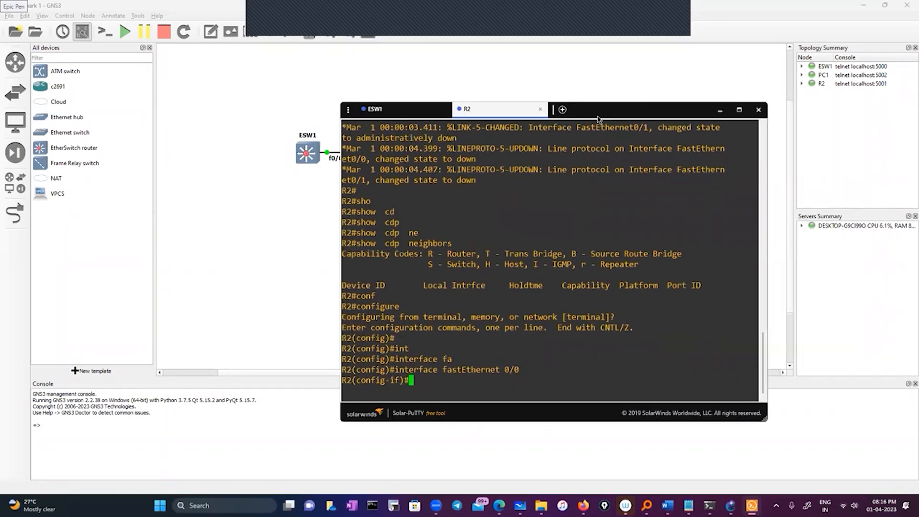
# Enable R2's fastEthernet 0/0 with no shutdown ("no sh") and exit to global configuration mode.
pyautogui.write('no sh')
pyautogui.press('Return')
pyautogui.press('Return')
pyautogui.press('Return')
pyautogui.write('exit')
pyautogui.press('Return')
pyautogui.press('Return')
pyautogui.press('Return')
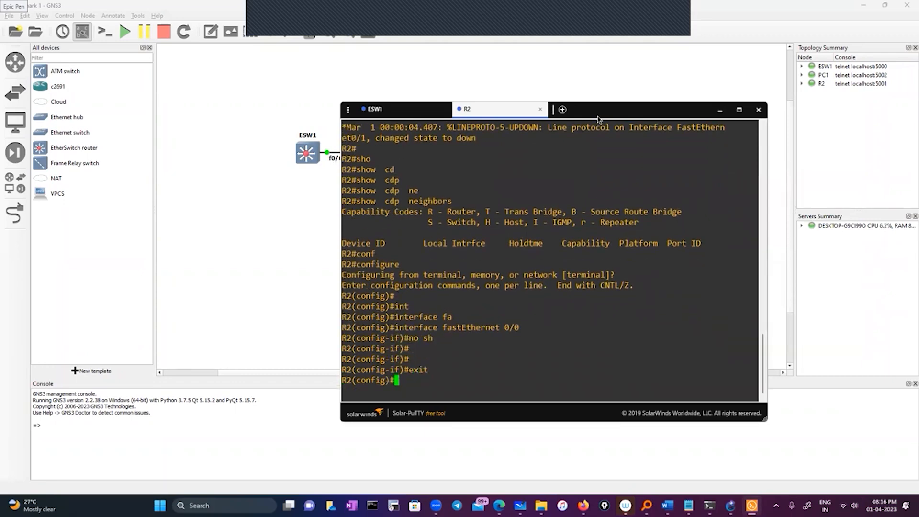
# Leave R2's configuration mode and run show cdp neighbors to recheck its connected devices.
pyautogui.write('exit')
pyautogui.press('Return')
pyautogui.press('Return')
pyautogui.write('s')
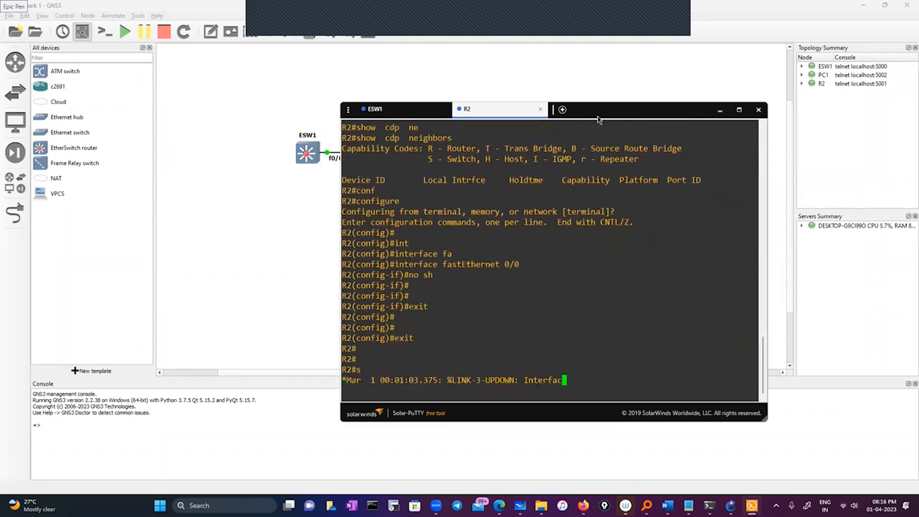
pyautogui.write('how cd')
pyautogui.press('Tab')
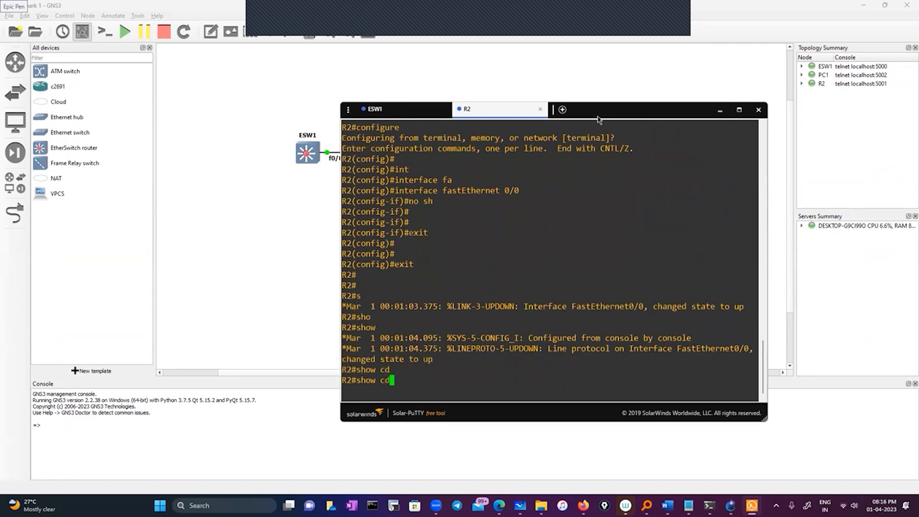
pyautogui.write('p')
pyautogui.press('Tab')
pyautogui.write('ne')
pyautogui.press('Tab')
pyautogui.press('Return')
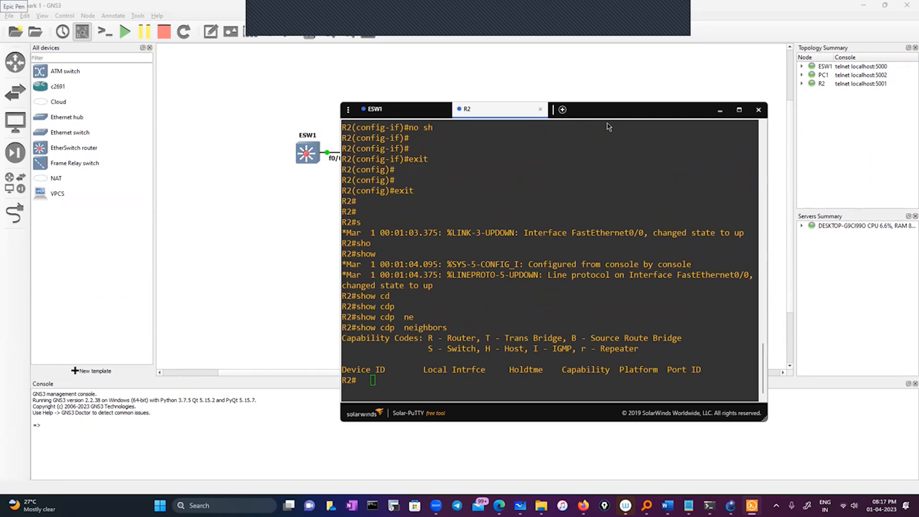
pyautogui.click(676, 271)
pyautogui.write('ci')
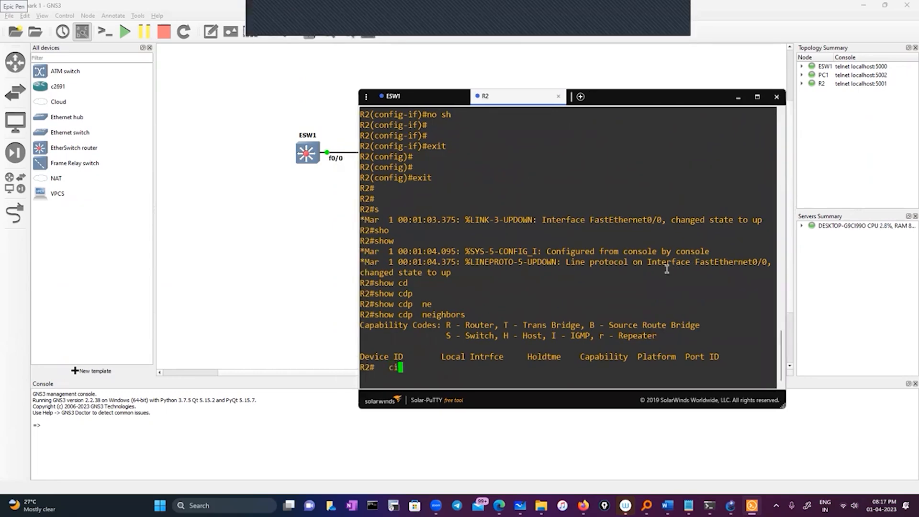
pyautogui.write('onf')
pyautogui.press('BackSpace')
pyautogui.press('BackSpace')
pyautogui.press('BackSpace')
pyautogui.press('BackSpace')
pyautogui.write('ofn')
pyautogui.press('Tab')
pyautogui.press('Return')
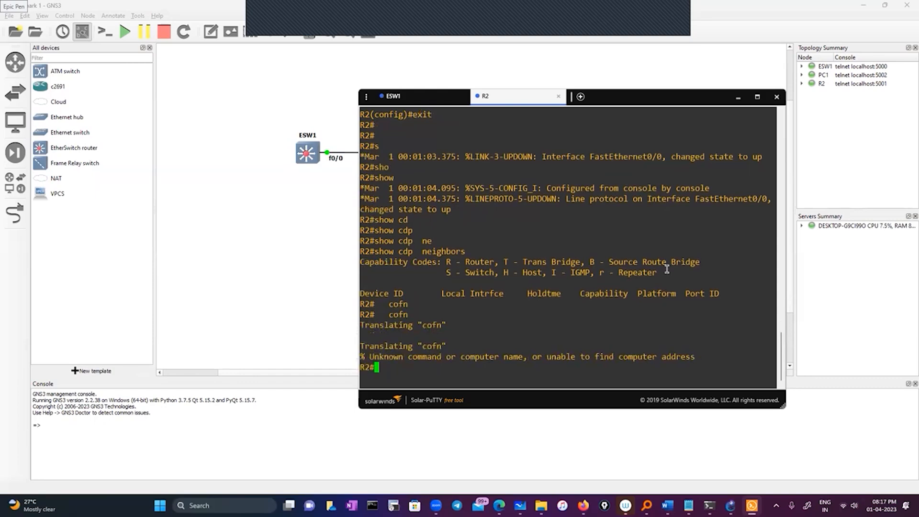
# Enter R2's configuration mode and open the fastEthernet 0/1 interface for configuration.
pyautogui.write('conf')
pyautogui.press('Tab')
pyautogui.press('Return')
pyautogui.write('ig)#i')
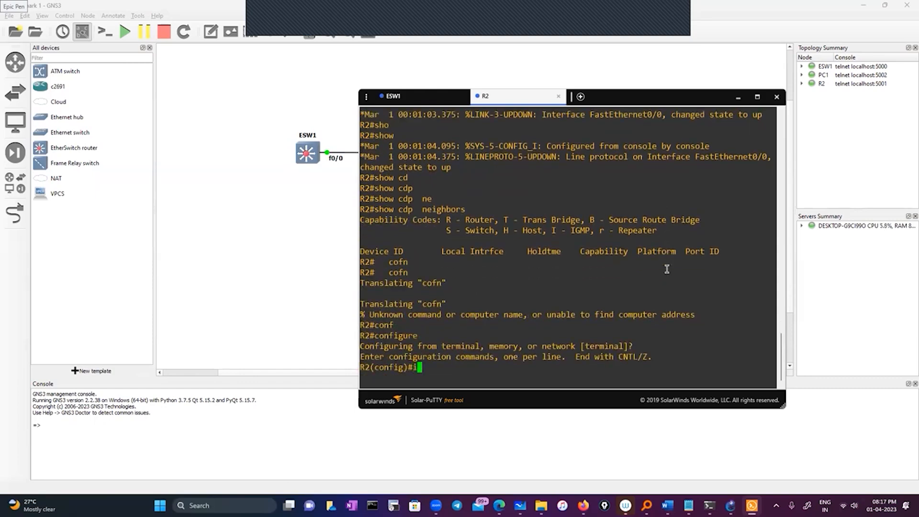
pyautogui.write('nt')
pyautogui.press('Tab')
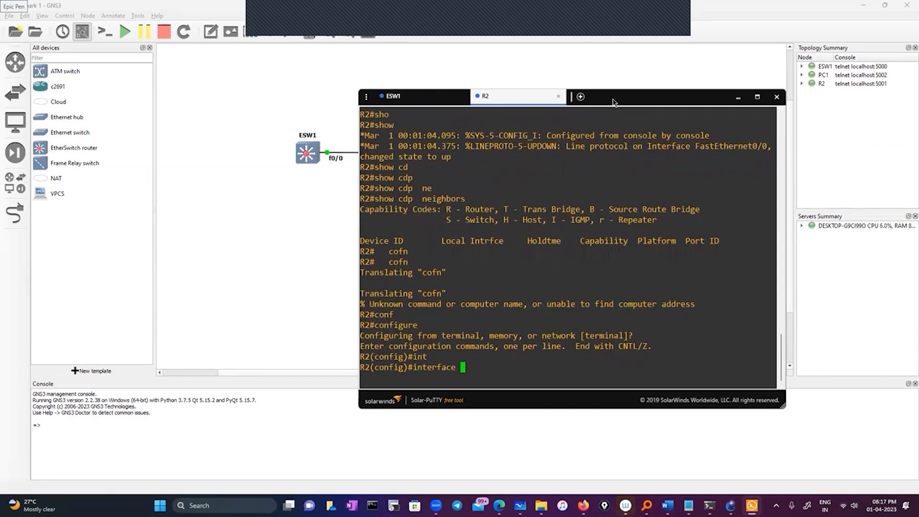
pyautogui.moveTo(613, 102); pyautogui.dragTo(550, 117)
pyautogui.write('fa')
pyautogui.press('Tab')
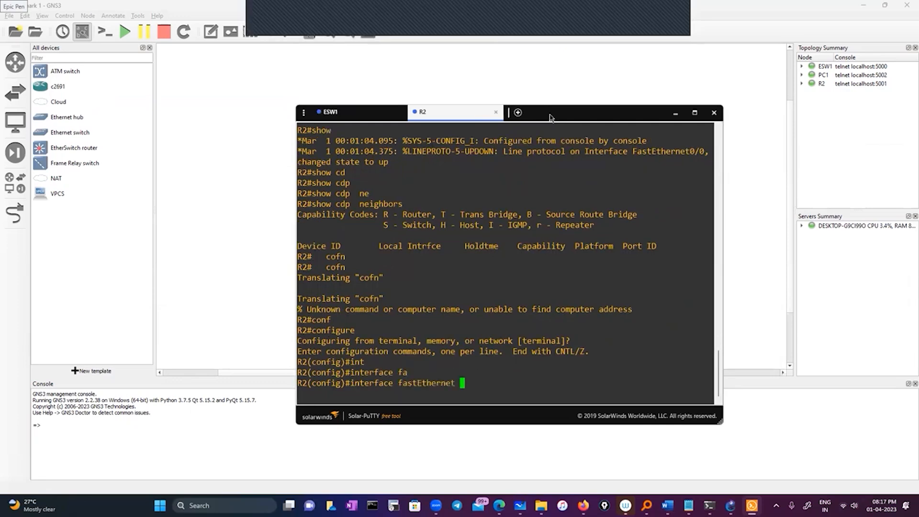
pyautogui.write('0/1')
pyautogui.press('Return')
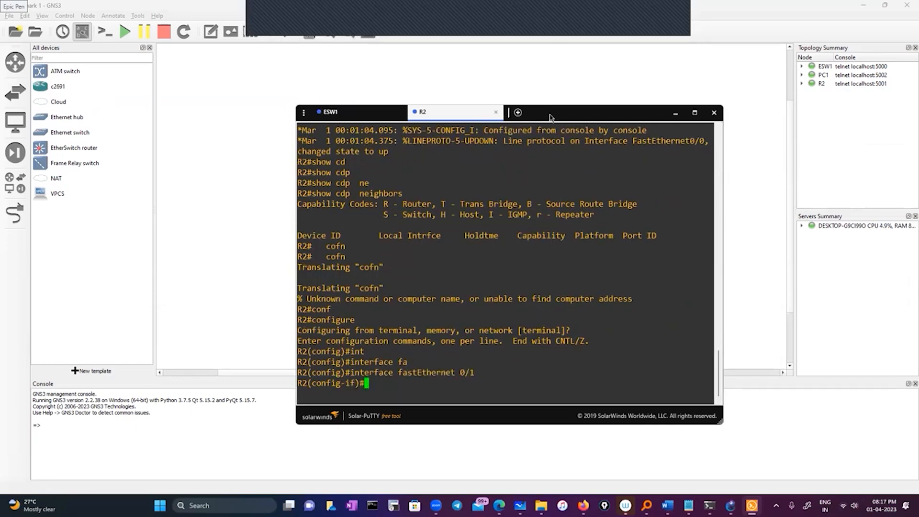
# Enable R2's fastEthernet 0/1 with no shutdown ("no sh") and exit back to privileged mode.
pyautogui.write('no sh')
pyautogui.press('Return')
pyautogui.press('Return')
pyautogui.press('Return')
pyautogui.write('exit')
pyautogui.press('Return')
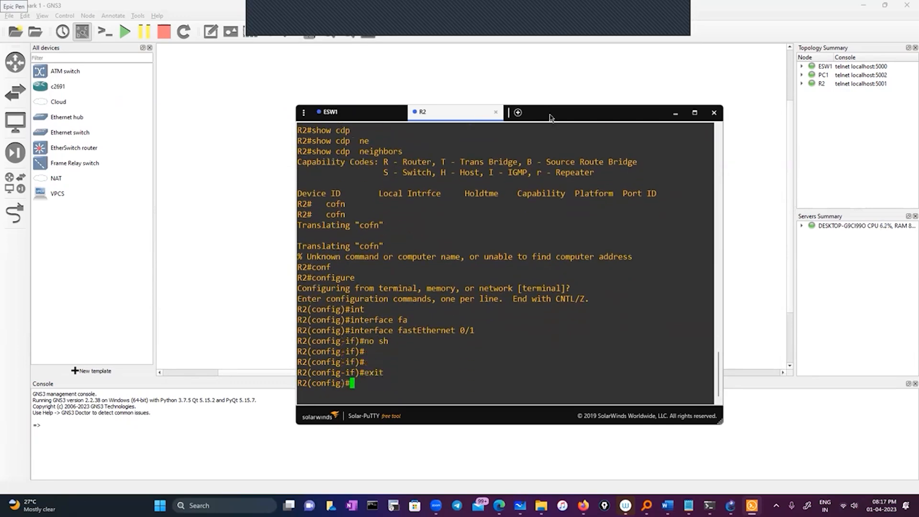
pyautogui.press('Return')
pyautogui.write('exit')
pyautogui.press('Return')
pyautogui.press('Return')
# Run sh ip interface brief on R2 to check the status of its interfaces.
pyautogui.write('s')
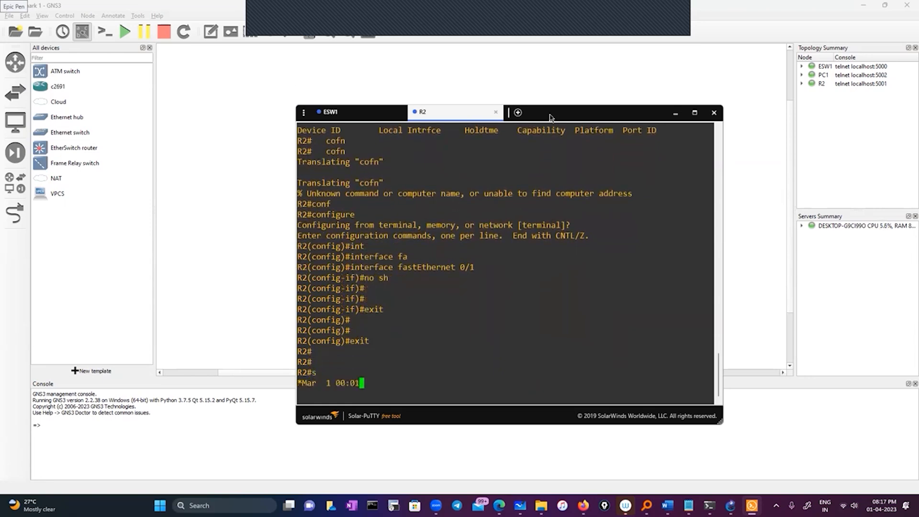
pyautogui.write('h ip')
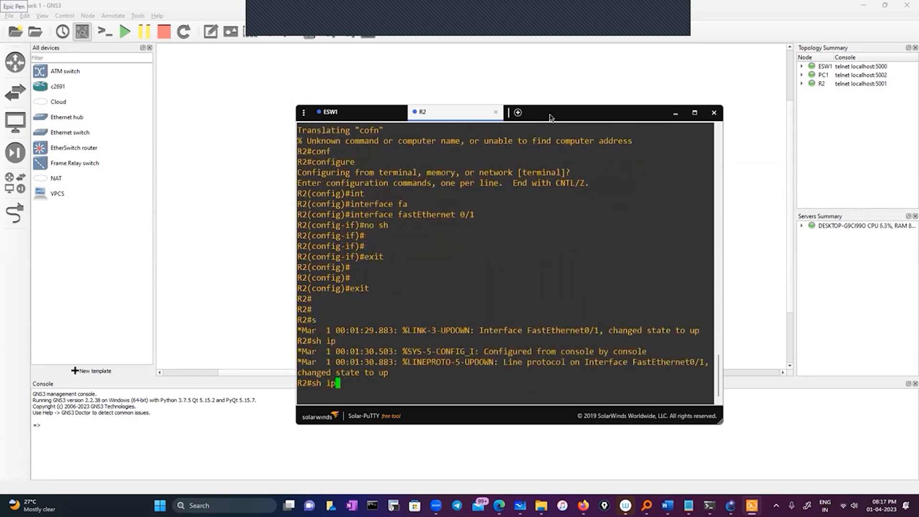
pyautogui.write(' int')
pyautogui.press('Tab')
pyautogui.write('br')
pyautogui.press('Tab')
pyautogui.press('Return')
pyautogui.press('Return')
pyautogui.press('Return')
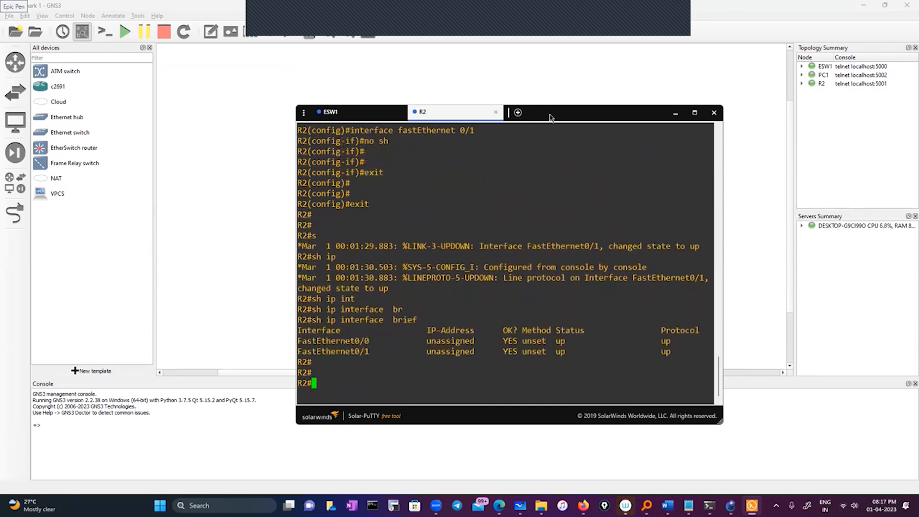
# Run show cdp neighbors on R2 again with both FastEthernet interfaces enabled.
pyautogui.write('sho')
pyautogui.press('Tab')
pyautogui.write('cd')
pyautogui.press('Tab')
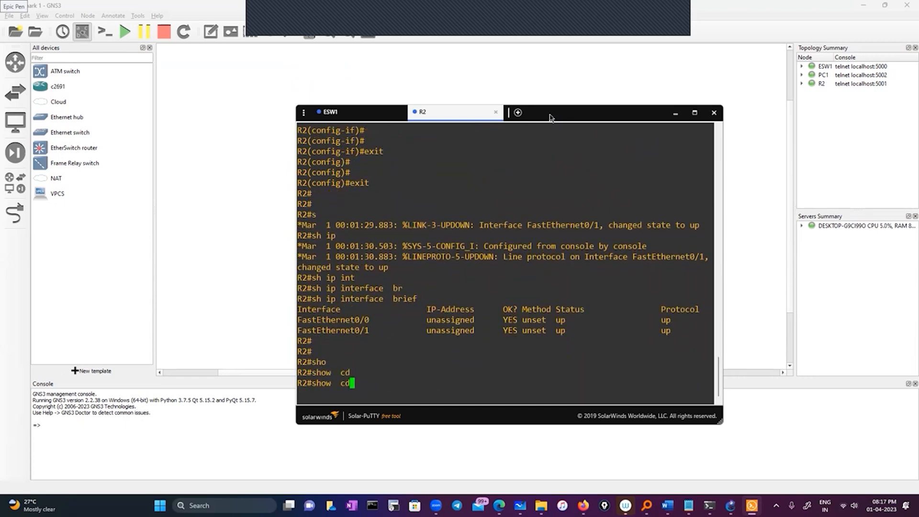
pyautogui.write('p')
pyautogui.press('Tab')
pyautogui.write('ne')
pyautogui.press('Tab')
pyautogui.press('Return')
pyautogui.press('Return')
pyautogui.press('Return')
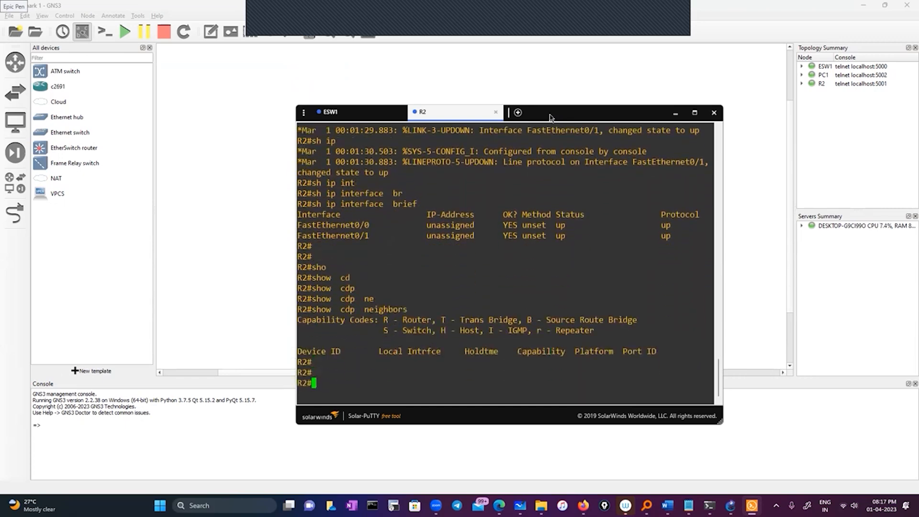
pyautogui.press('Return')
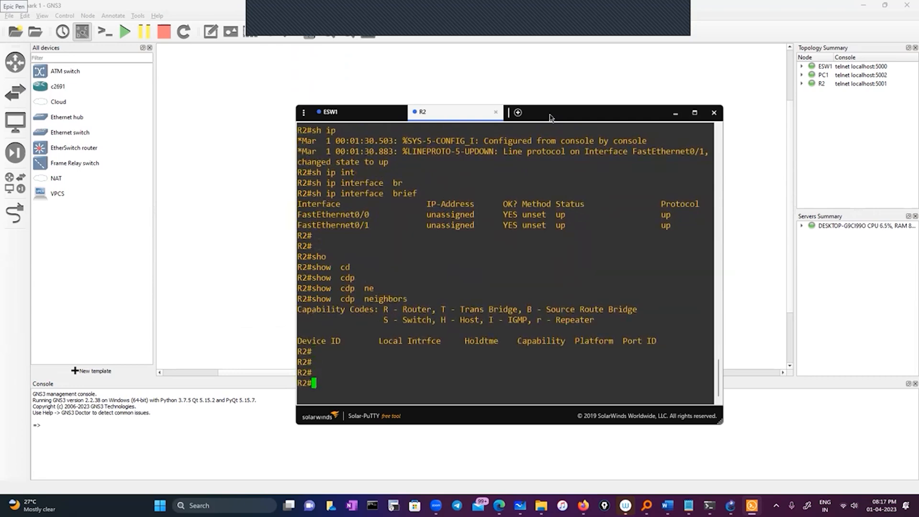
# Switch to ESW1's console session and exit its global configuration mode.
pyautogui.click(560, 115)
pyautogui.moveTo(570, 115); pyautogui.dragTo(590, 117)
pyautogui.click(364, 119)
pyautogui.write('ex')
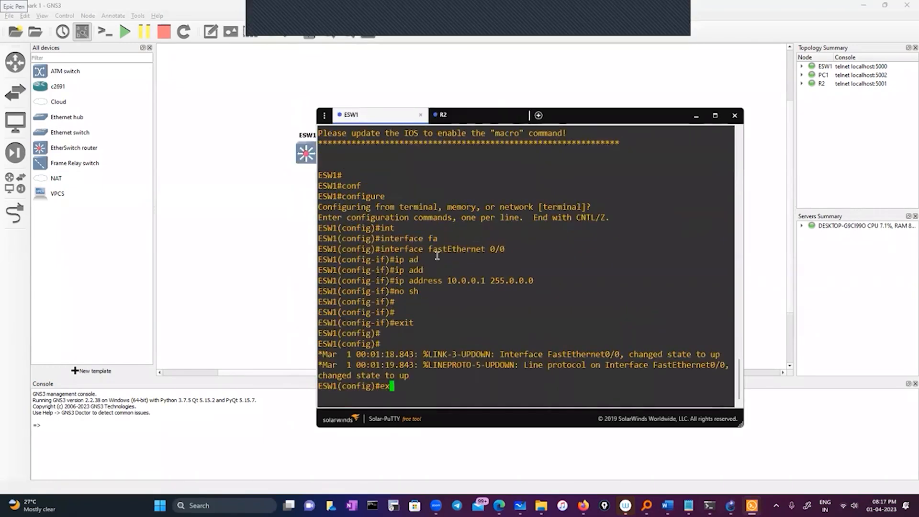
pyautogui.write('it')
pyautogui.press('Return')
pyautogui.press('Return')
pyautogui.press('Return')
pyautogui.write('sho')
pyautogui.press('Tab')
pyautogui.write('cd')
pyautogui.press('Tab')
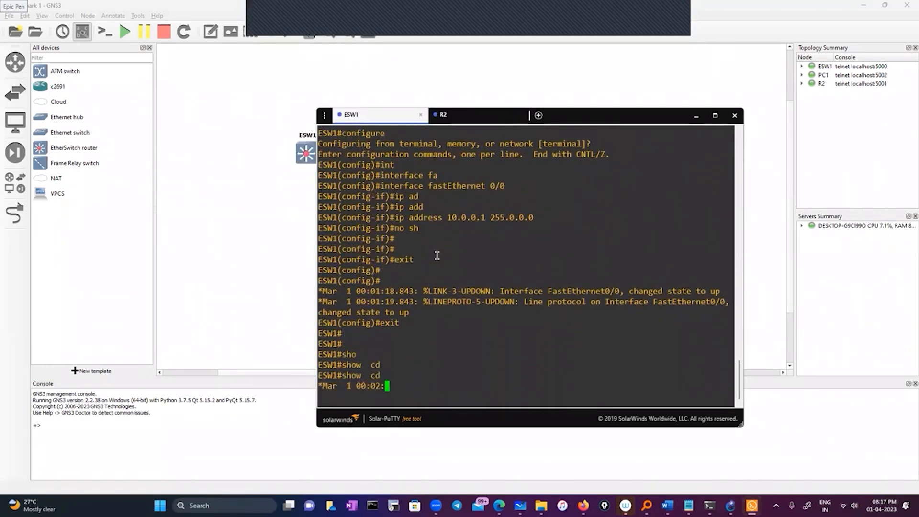
pyautogui.write('ne')
pyautogui.press('Tab')
pyautogui.press('Return')
# Run show cdp neighbors on ESW1 and examine the neighbour entry's local interface and port ID.
pyautogui.write('s')
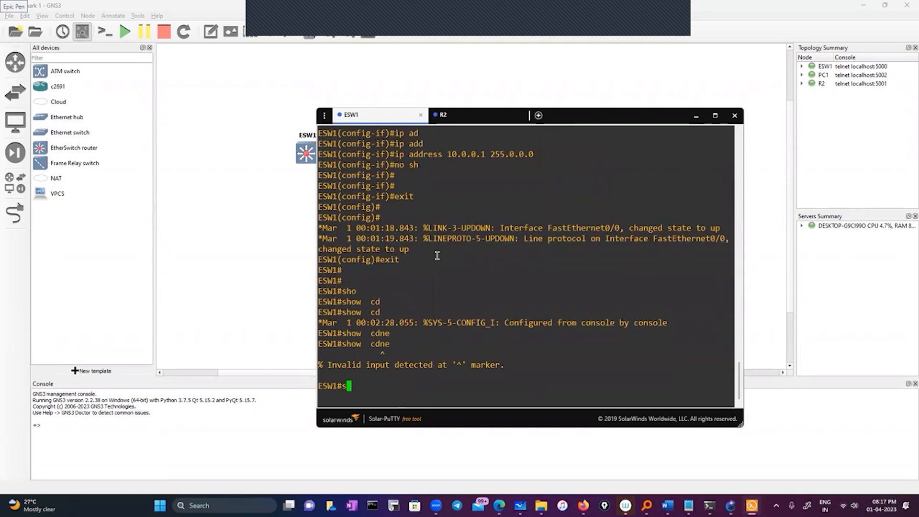
pyautogui.write('ho')
pyautogui.press('Tab')
pyautogui.write('cd')
pyautogui.press('Tab')
pyautogui.write('p')
pyautogui.press('Tab')
pyautogui.write('n')
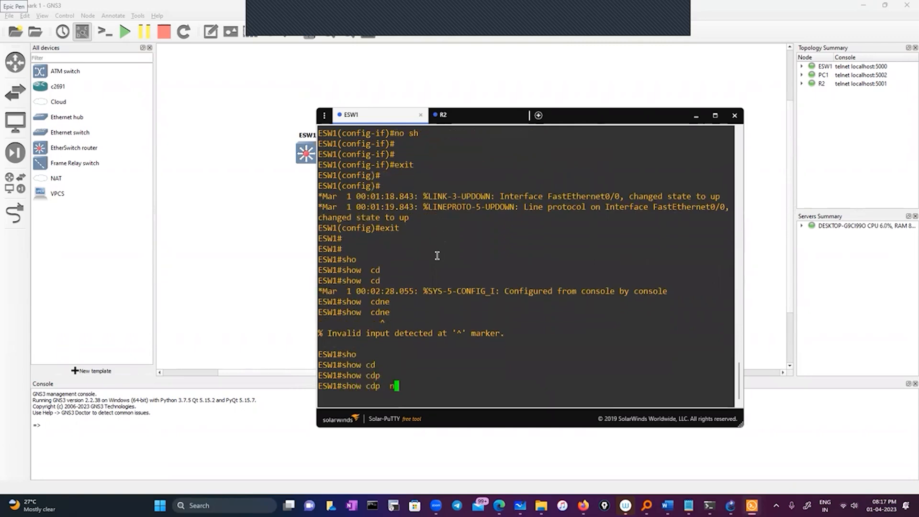
pyautogui.press('Tab')
pyautogui.press('Return')
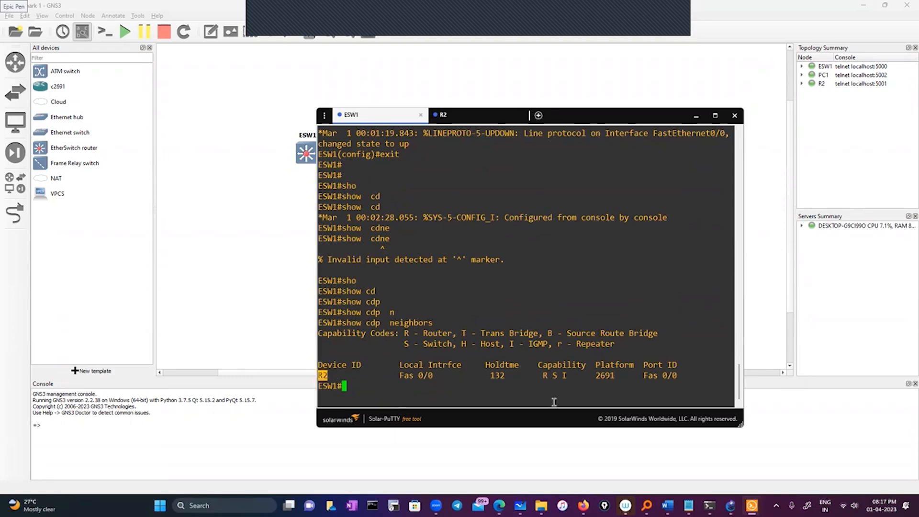
pyautogui.moveTo(390, 376); pyautogui.dragTo(444, 382)
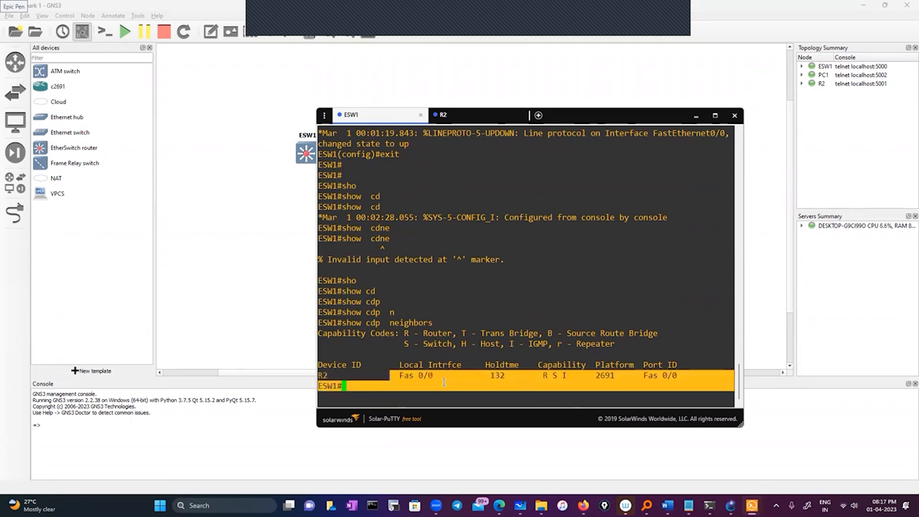
pyautogui.click(636, 381)
# Return to R2's console, enter configuration mode and open interface FastEthernet0/0, copying its name from the interface listing.
pyautogui.click(472, 115)
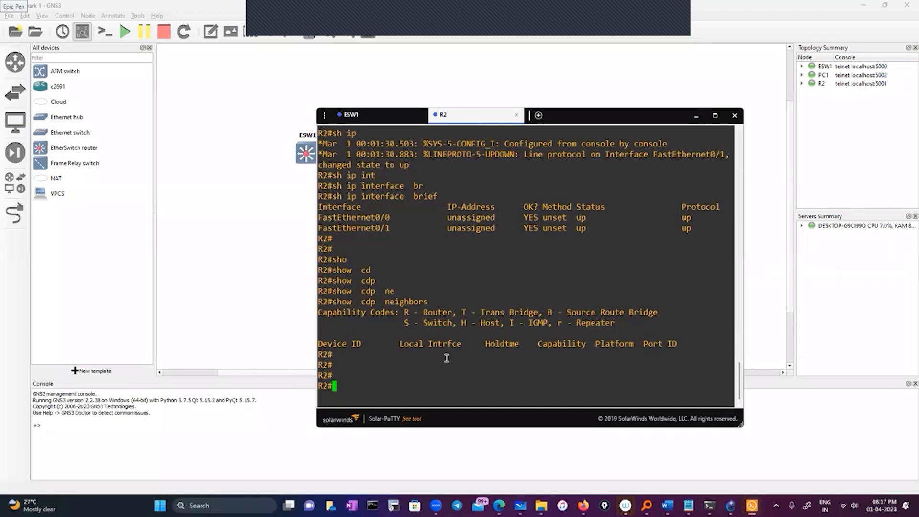
pyautogui.write('conf')
pyautogui.press('Tab')
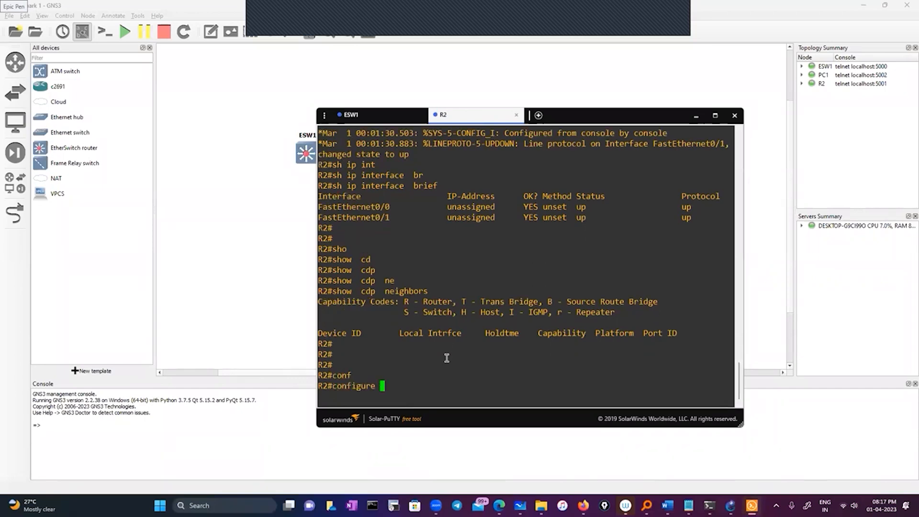
pyautogui.press('Return')
pyautogui.press('Return')
pyautogui.press('Return')
pyautogui.write('int')
pyautogui.press('Tab')
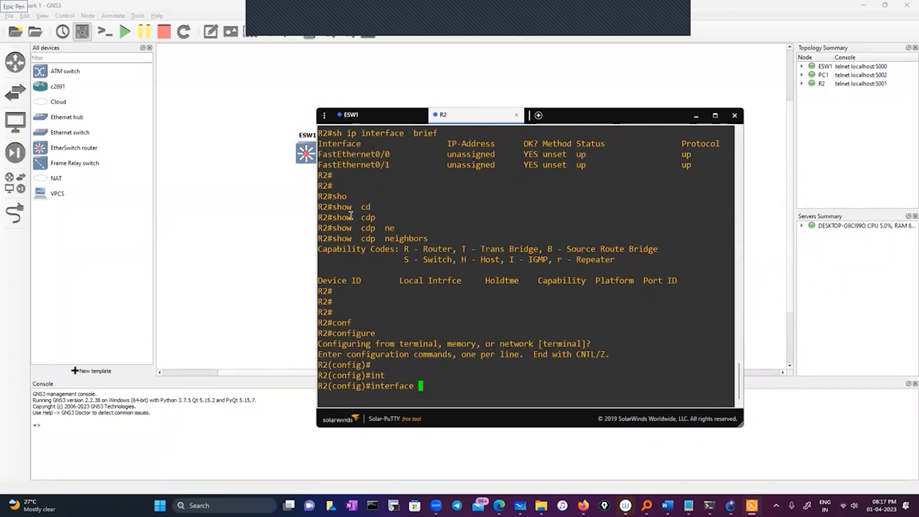
pyautogui.doubleClick(350, 147)
pyautogui.doubleClick(361, 154)
pyautogui.rightClick(452, 209)
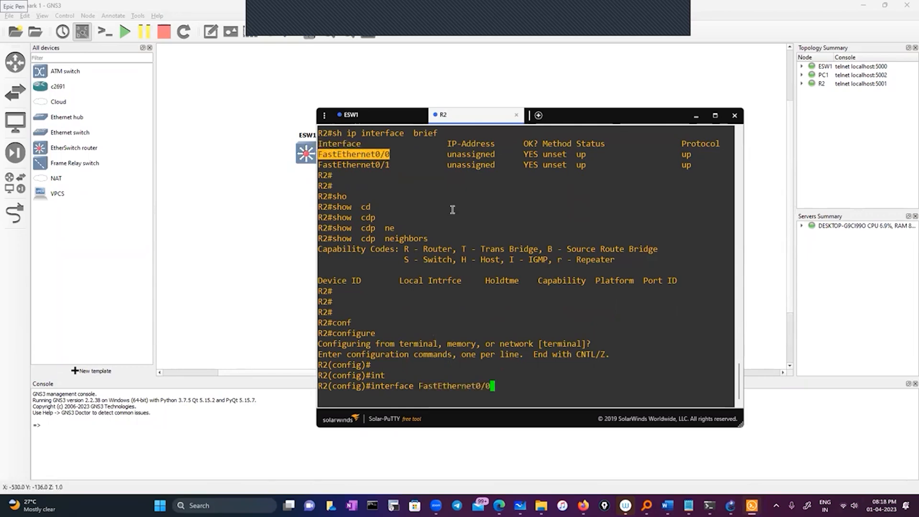
pyautogui.press('Return')
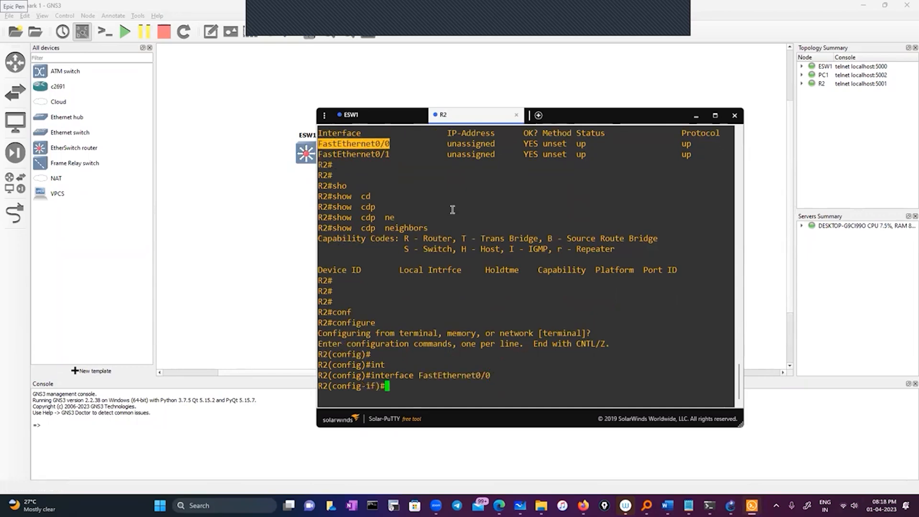
# Assign IP address 10.0.0.2 with mask 255.0.0.0 to R2's FastEthernet0/0 interface.
pyautogui.write('ip add')
pyautogui.press('Tab')
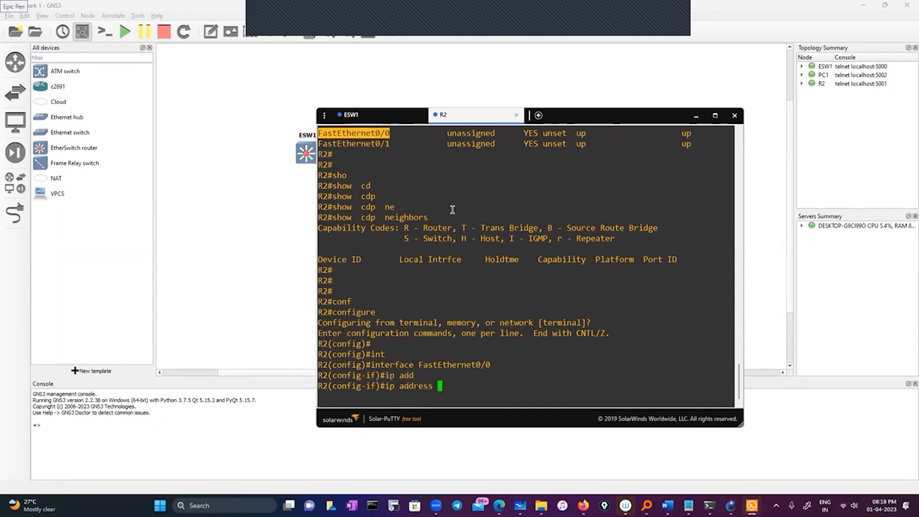
pyautogui.write('10.0.0.2 ')
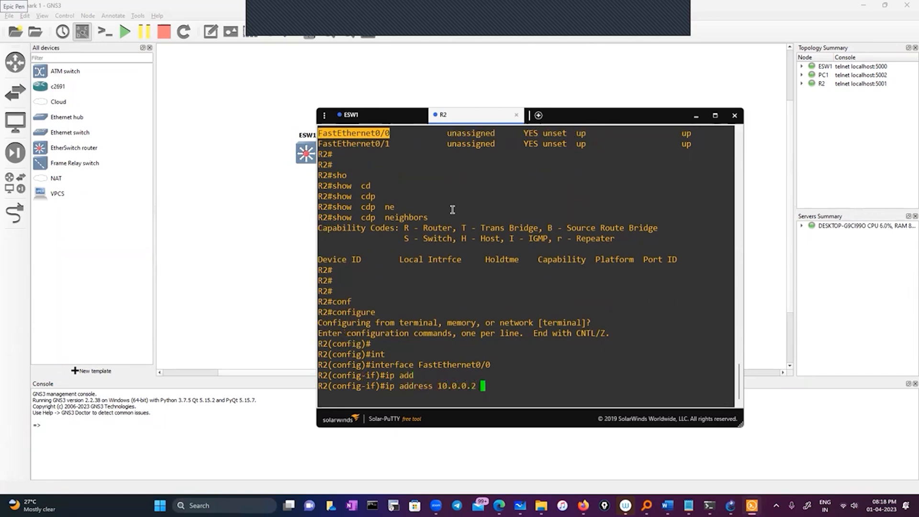
pyautogui.write('255.0.0.0')
pyautogui.press('Return')
# Apply no shutdown ("no sh") to R2's FastEthernet0/0 interface.
pyautogui.write('no sh')
pyautogui.press('Return')
pyautogui.press('Return')
pyautogui.press('Return')
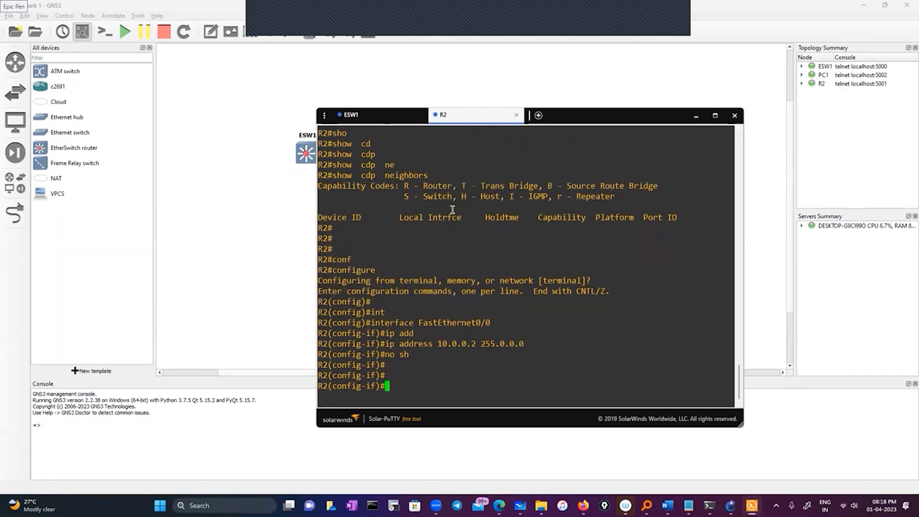
# Leave interface and global configuration modes on R2, returning to the privileged prompt after the FastEthernet0/0 setup.
pyautogui.write('exit')
pyautogui.press('Return')
pyautogui.press('Return')
pyautogui.press('Return')
pyautogui.write('exit')
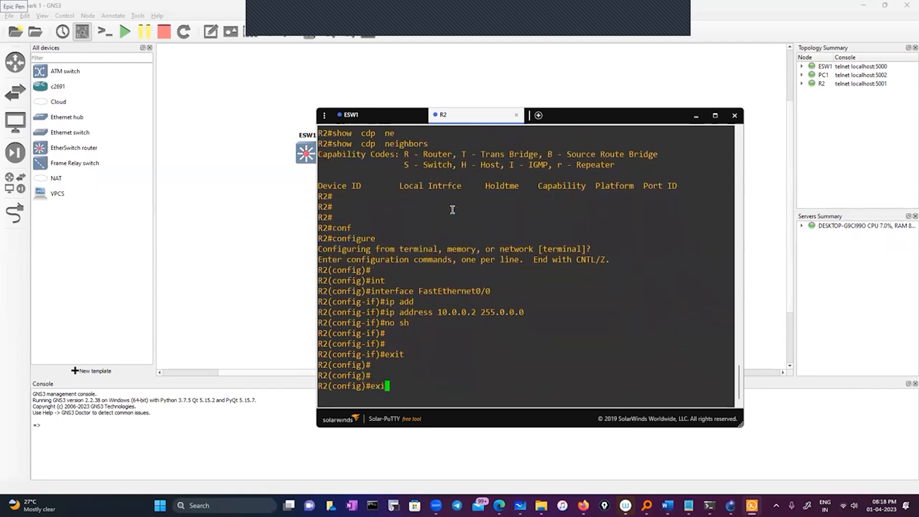
pyautogui.press('Return')
pyautogui.press('Return')
# Ping R2's own FastEthernet0/0 address, 10.0.0.2, from R2, copying the address from the earlier configuration command.
pyautogui.write('ping')
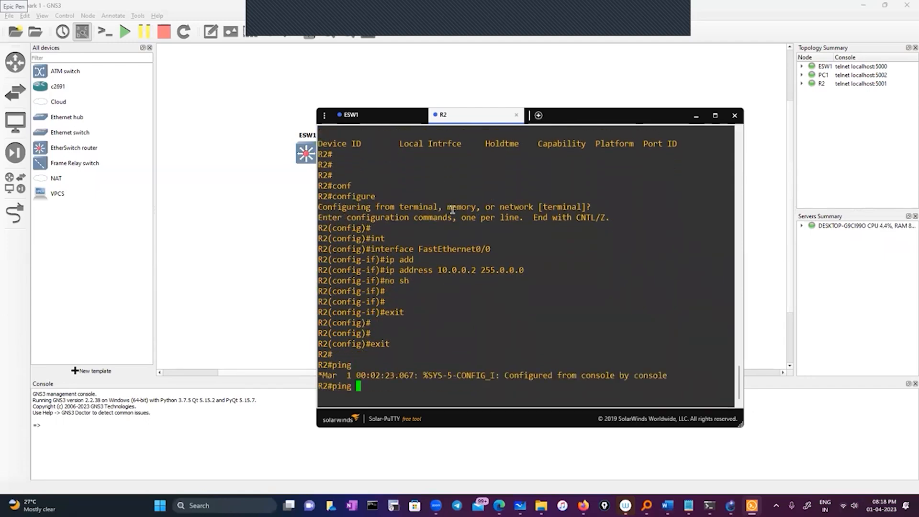
pyautogui.doubleClick(445, 269)
pyautogui.rightClick(480, 291)
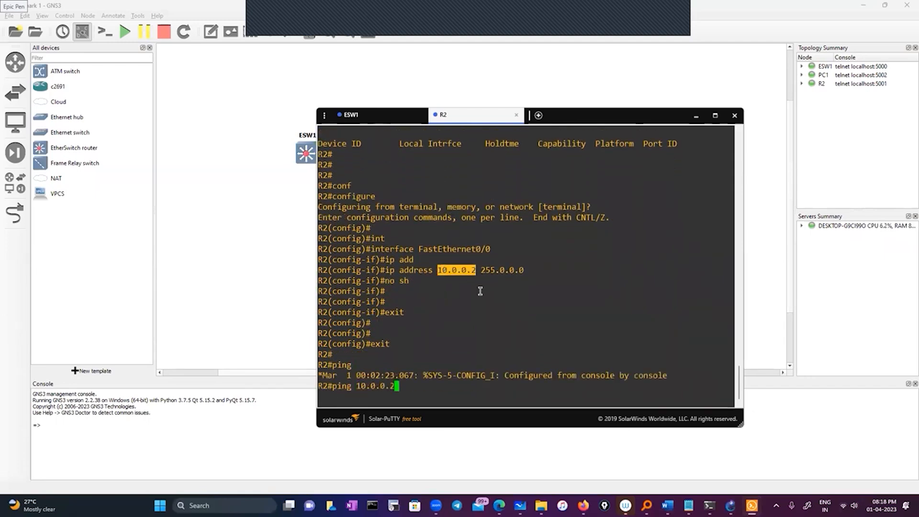
pyautogui.press('Return')
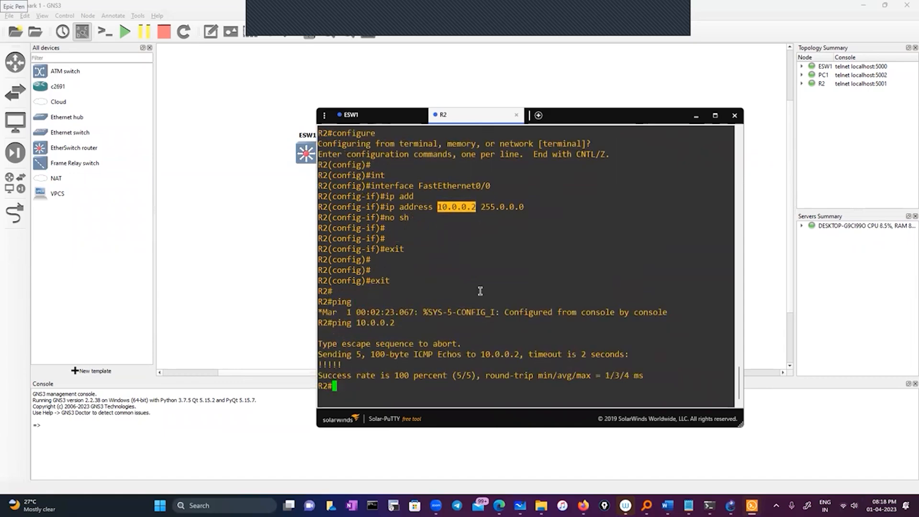
# Ping 10.0.0.1 from R2 by reusing the previous ping command with the last digit changed.
pyautogui.press('Up')
pyautogui.press('BackSpace')
pyautogui.write('10.0.0.')
pyautogui.press('Return')
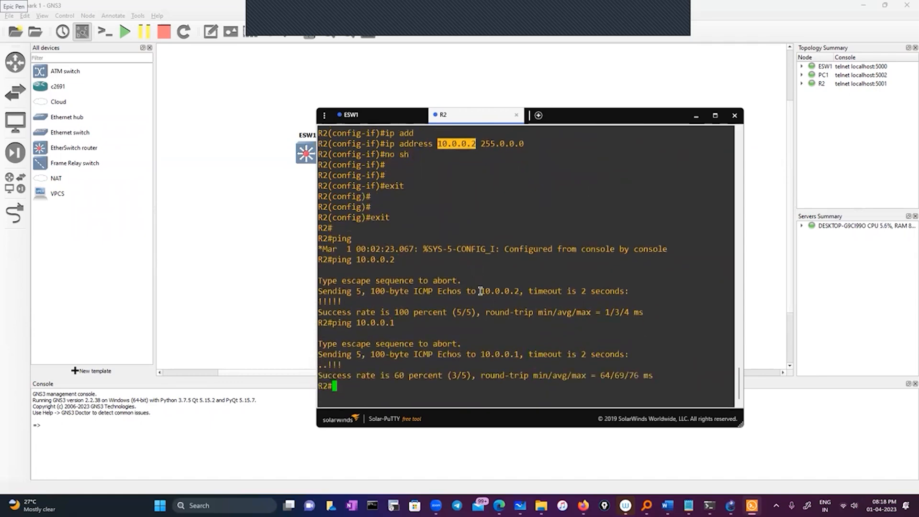
pyautogui.click(561, 118)
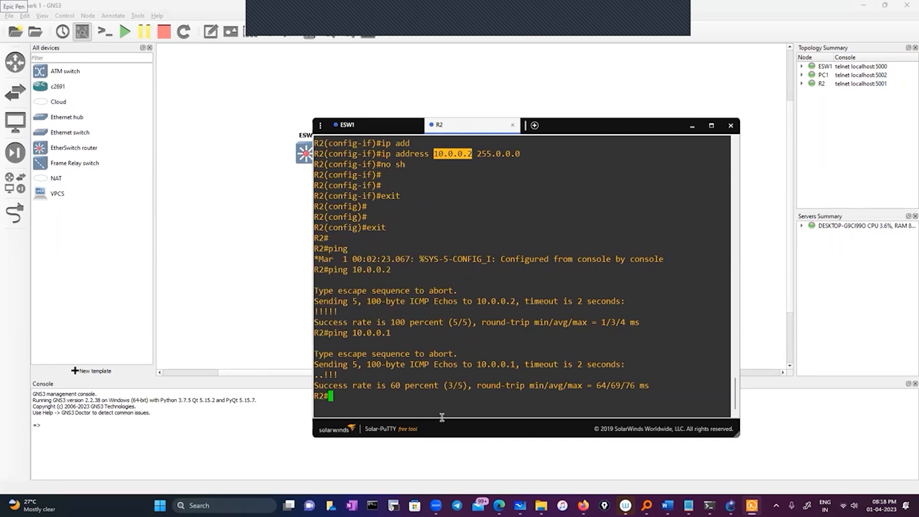
# Enter configuration mode on R2 and open interface fastEthernet 0/1.
pyautogui.write('conf')
pyautogui.press('Tab')
pyautogui.press('Return')
pyautogui.press('Return')
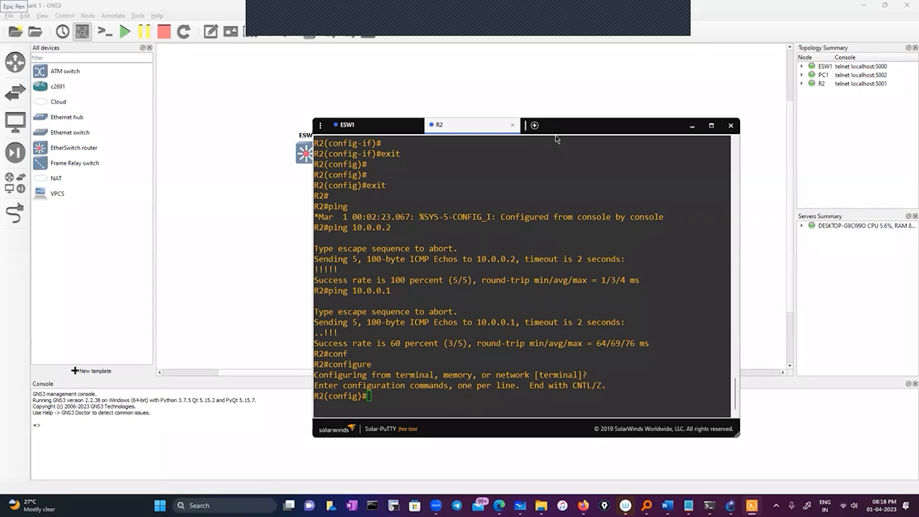
pyautogui.moveTo(556, 136); pyautogui.dragTo(556, 107)
pyautogui.write('int')
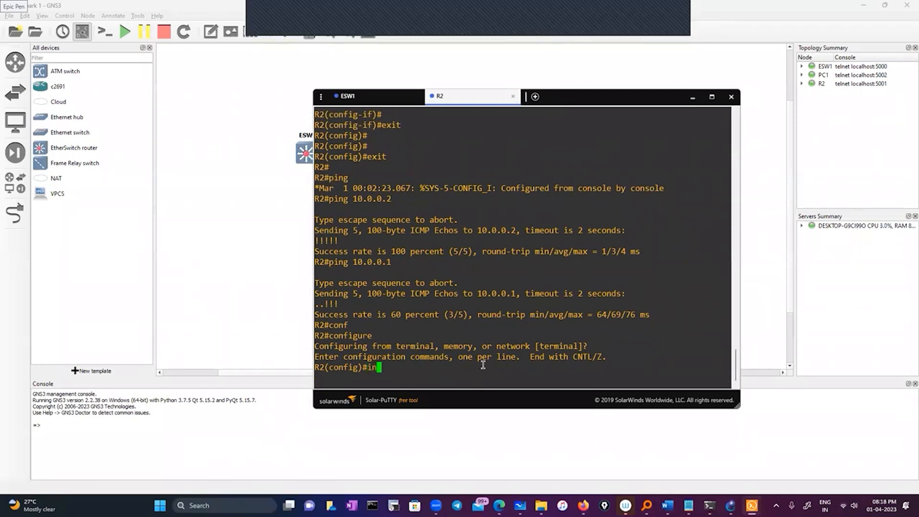
pyautogui.press('Tab')
pyautogui.write('fa')
pyautogui.press('Tab')
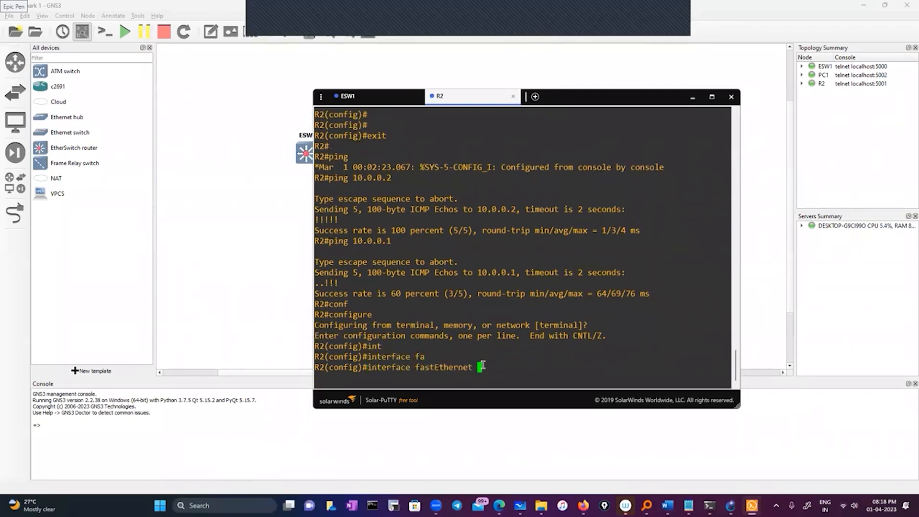
pyautogui.write('0/1')
pyautogui.press('Return')
# Assign IP address 11.0.0.1 with mask 255.0.0.0 to R2's fastEthernet 0/1 interface.
pyautogui.write('ig-if)#i')
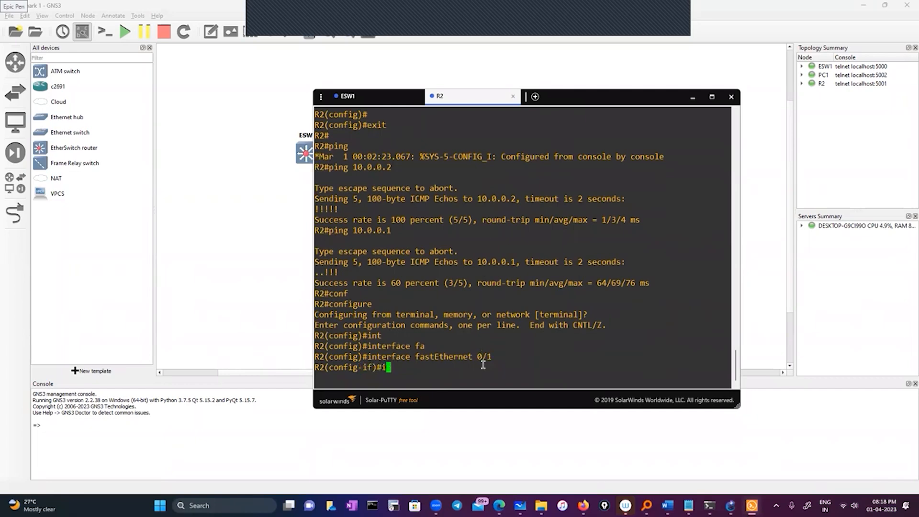
pyautogui.write('p add')
pyautogui.press('Tab')
pyautogui.write('11')
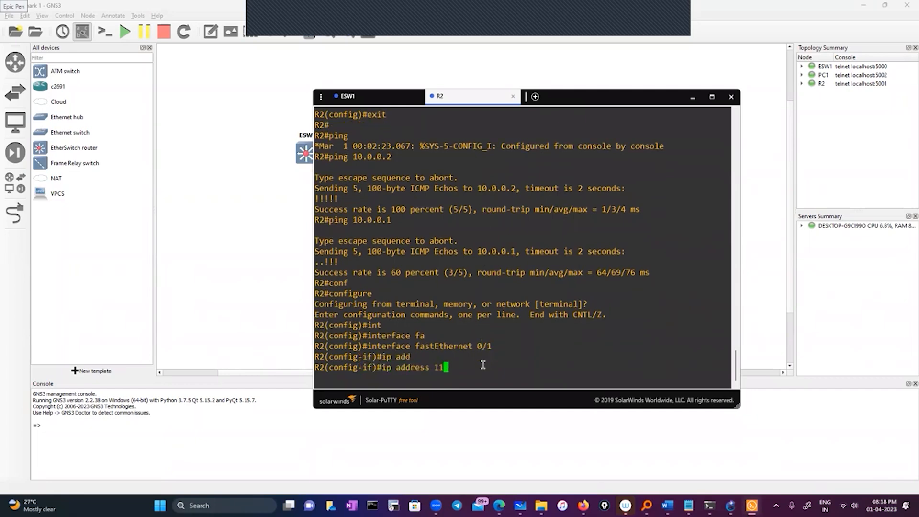
pyautogui.write('.0.0.1 255.0.0.0')
pyautogui.press('Return')
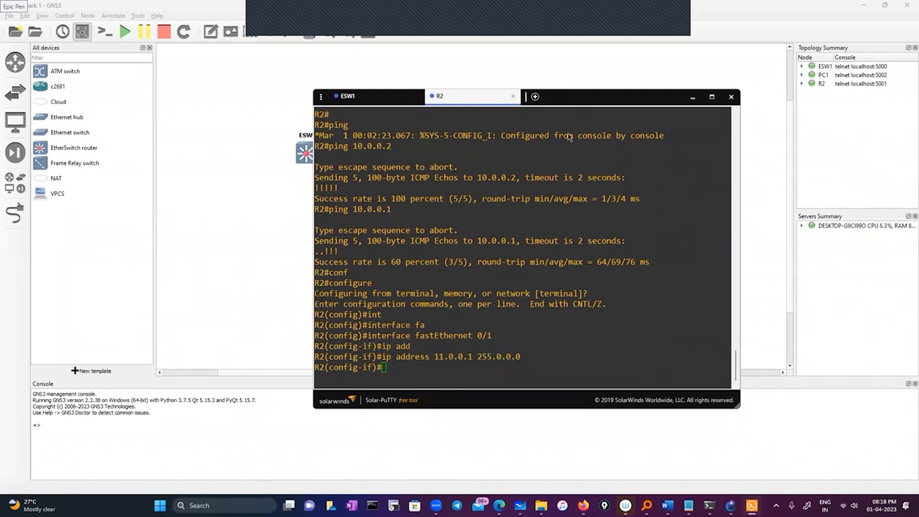
pyautogui.click(458, 378)
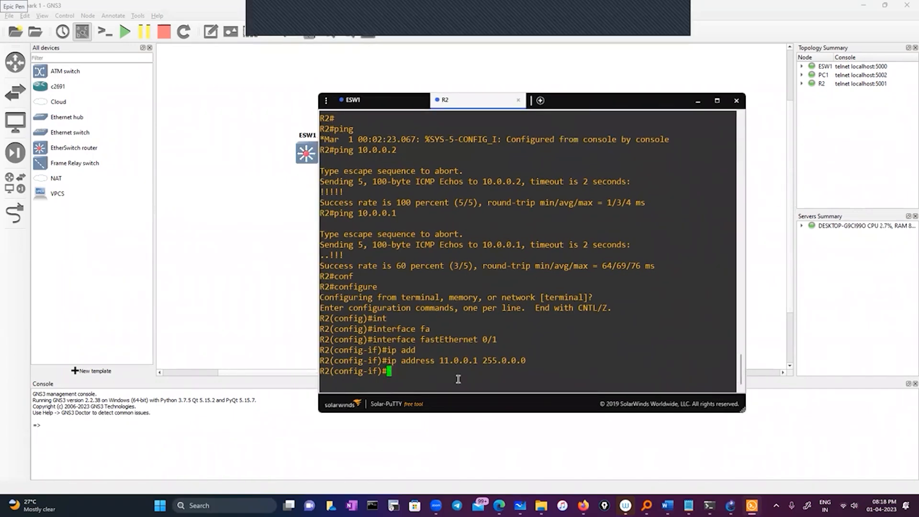
# Exit R2's fastEthernet 0/1 interface configuration and global configuration mode back to the privileged prompt.
pyautogui.write('exit')
pyautogui.press('Return')
pyautogui.press('Return')
pyautogui.write('exit')
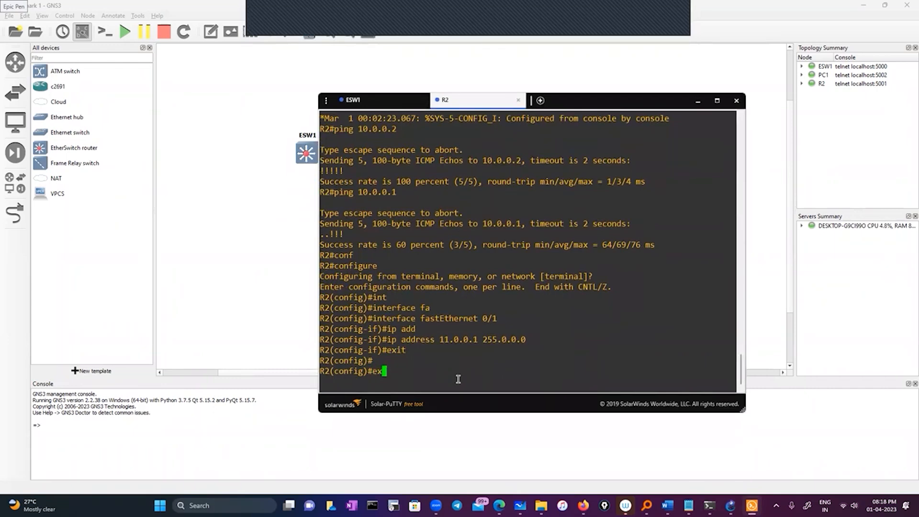
pyautogui.press('Return')
pyautogui.press('Return')
pyautogui.press('Return')
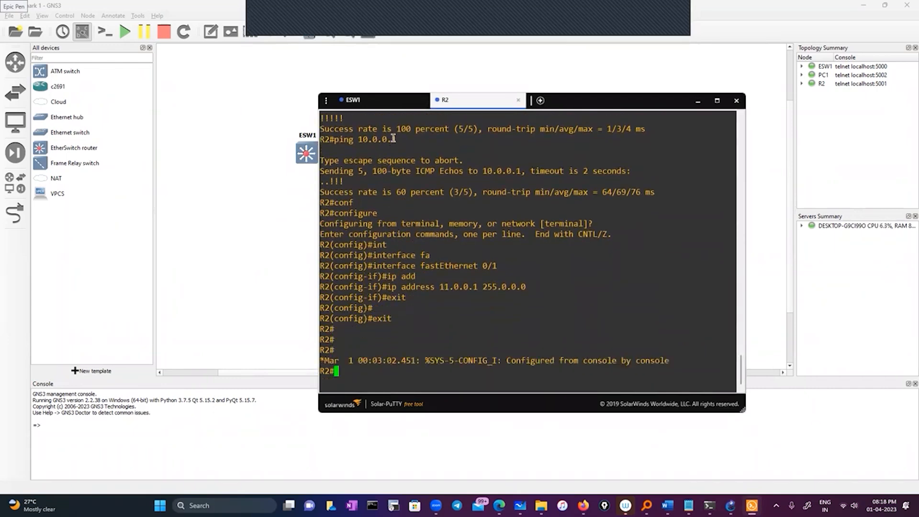
# Switch to ESW1's console and enter global configuration mode from the terminal.
pyautogui.click(364, 100)
pyautogui.write('conf')
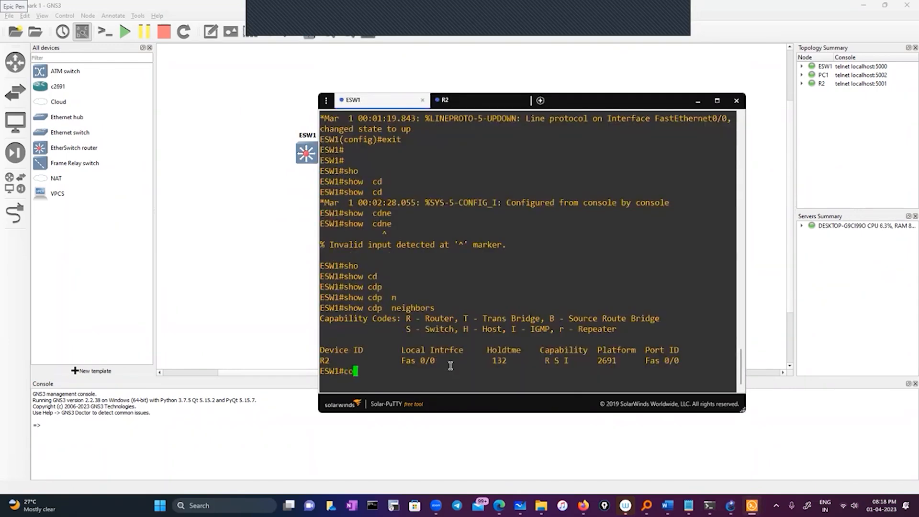
pyautogui.press('Tab')
pyautogui.press('Return')
pyautogui.press('Return')
pyautogui.press('Return')
# Enable IP routing on ESW1 with "ip routing" and leave configuration mode.
pyautogui.write('ip ')
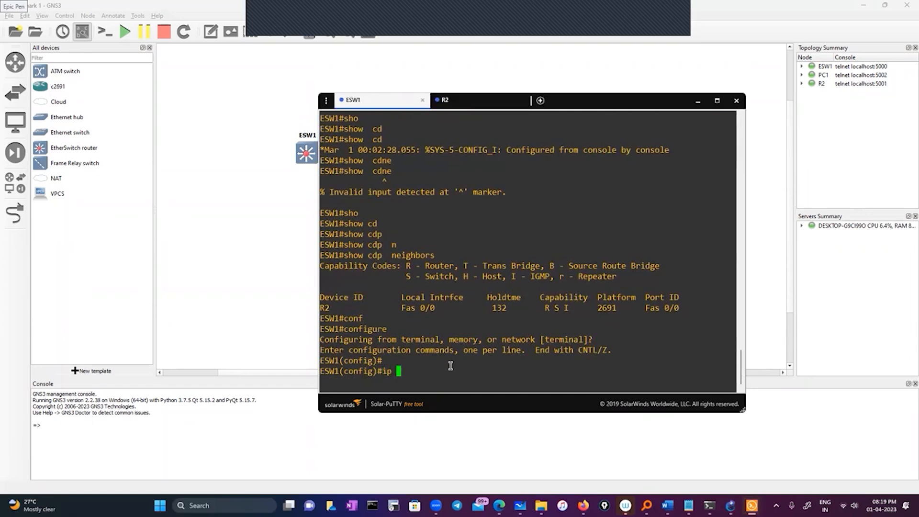
pyautogui.write('rou')
pyautogui.press('Tab')
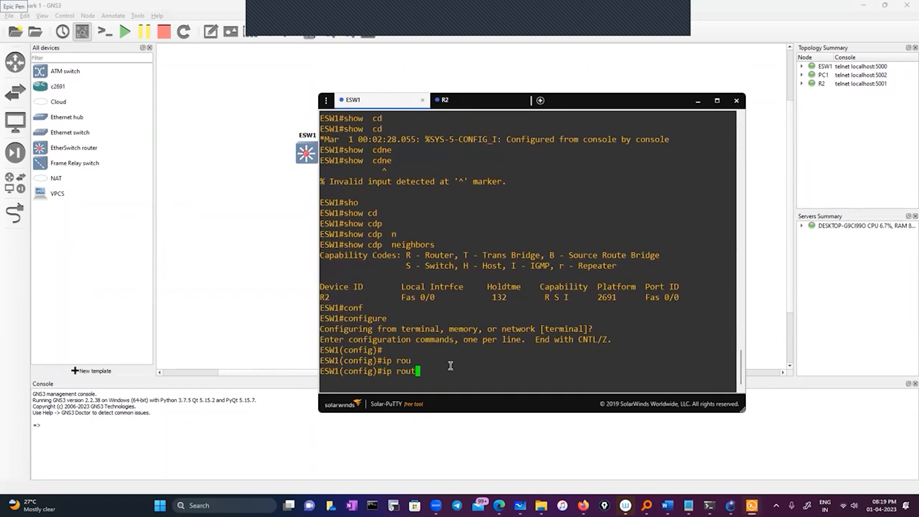
pyautogui.write('tinm')
pyautogui.press('Tab')
pyautogui.press('BackSpace')
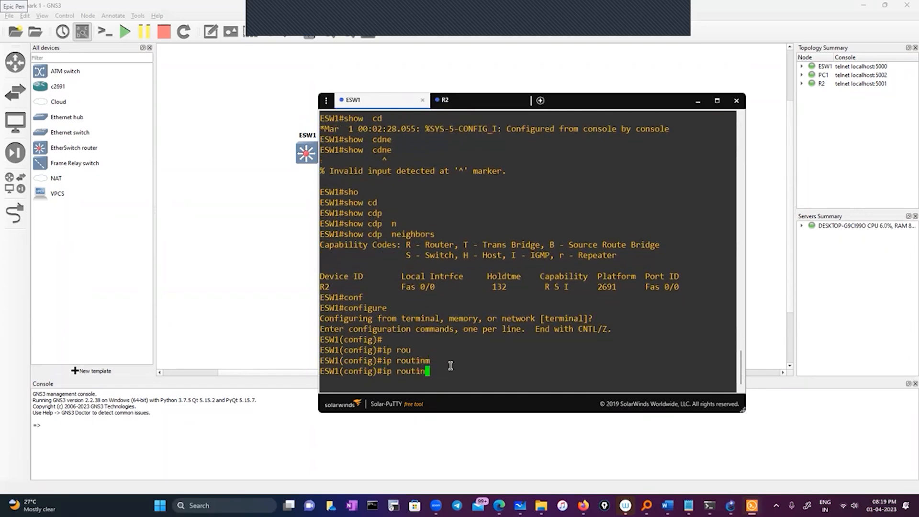
pyautogui.write('g')
pyautogui.press('Tab')
pyautogui.press('Return')
pyautogui.press('Return')
pyautogui.write('exit')
pyautogui.press('Return')
pyautogui.press('Return')
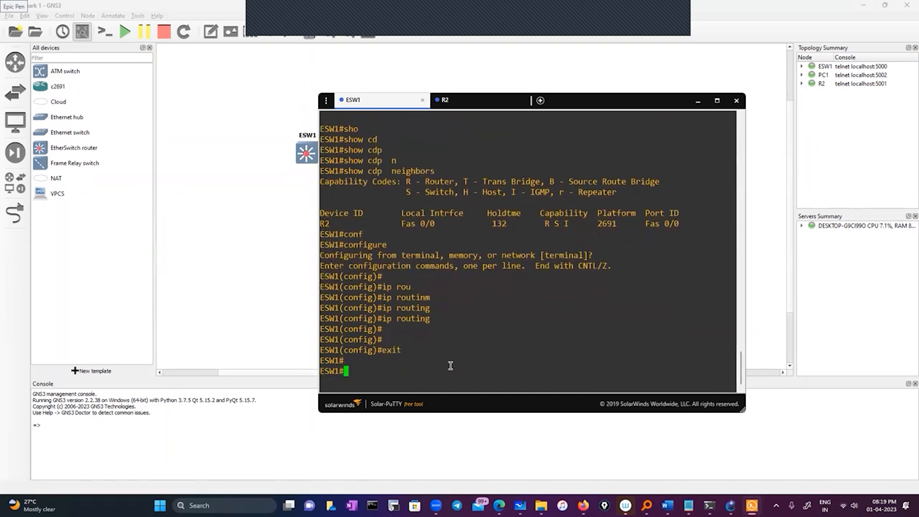
# Look up the route to 11.0.0.1 on ESW1 with "sh ip route 11.0.0.1".
pyautogui.write('sh ip rou')
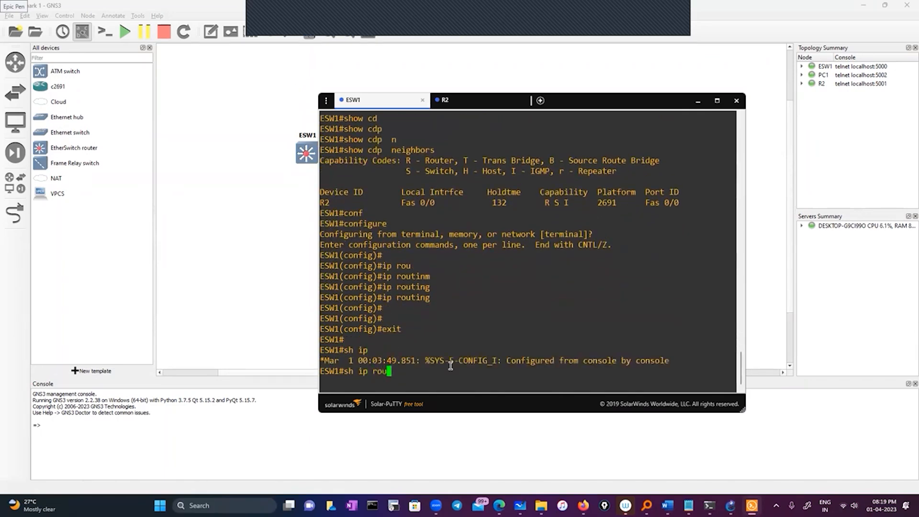
pyautogui.press('Tab')
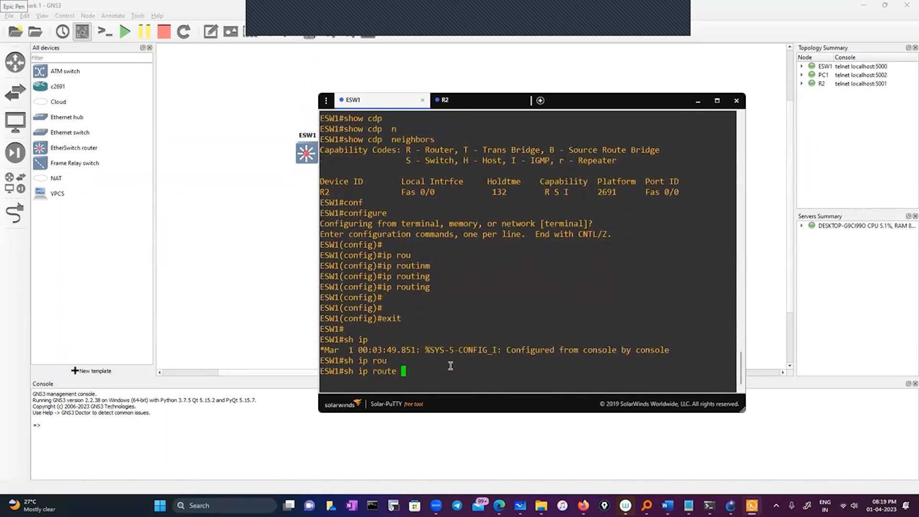
pyautogui.write('11.0.0.1')
pyautogui.press('Return')
# Display ESW1's full routing table with "sh ip route" and examine its directly connected network entry.
pyautogui.write('sh ip')
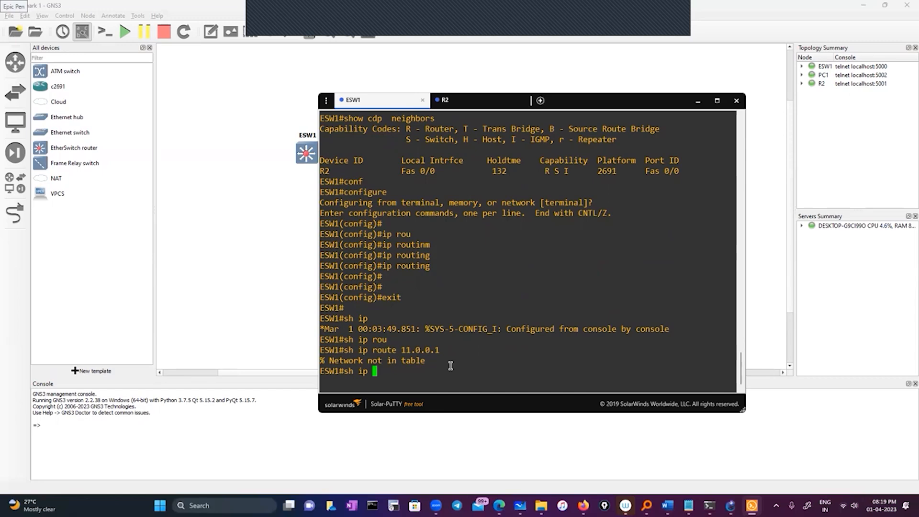
pyautogui.press('BackSpace')
pyautogui.press('BackSpace')
pyautogui.press('BackSpace')
pyautogui.write('iop')
pyautogui.press('BackSpace')
pyautogui.press('BackSpace')
pyautogui.press('BackSpace')
pyautogui.write('ip route')
pyautogui.press('Return')
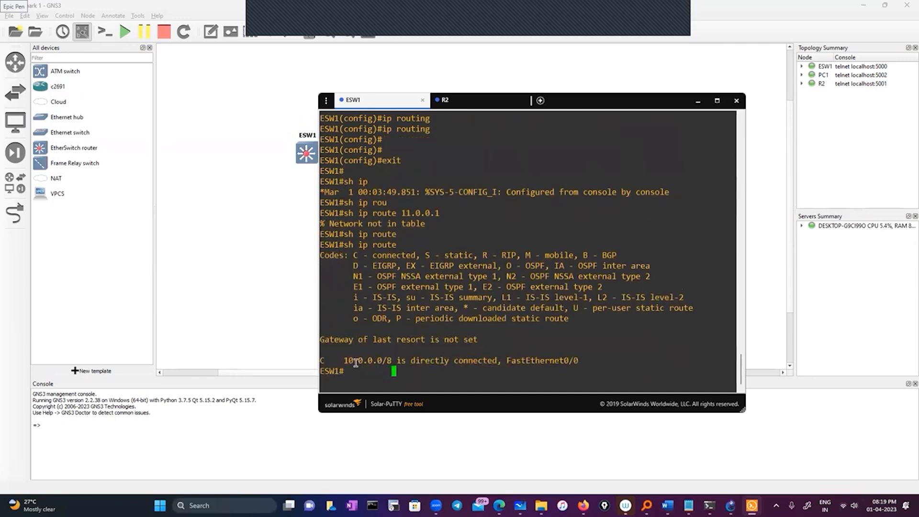
pyautogui.moveTo(338, 361); pyautogui.dragTo(580, 358)
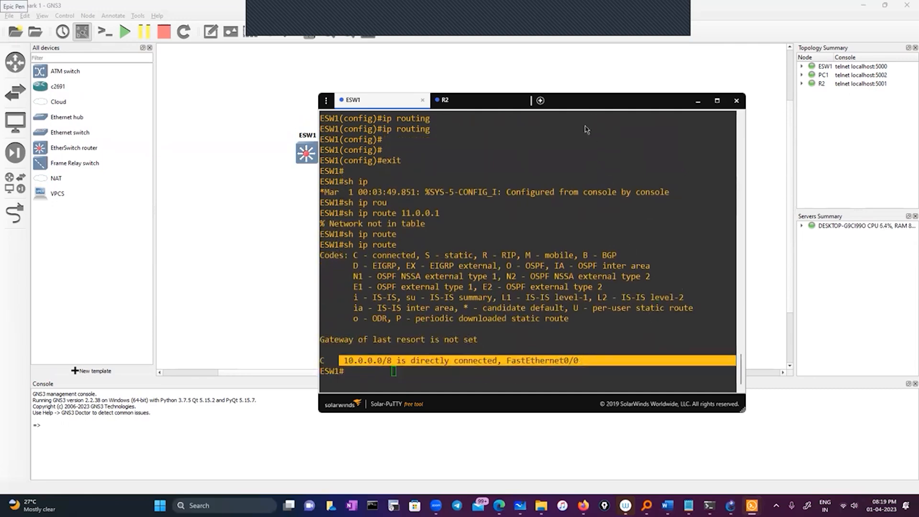
# Switch to R2's console and list its interfaces and addresses with "sh ip int brief".
pyautogui.click(428, 91)
pyautogui.write('sh ip int br')
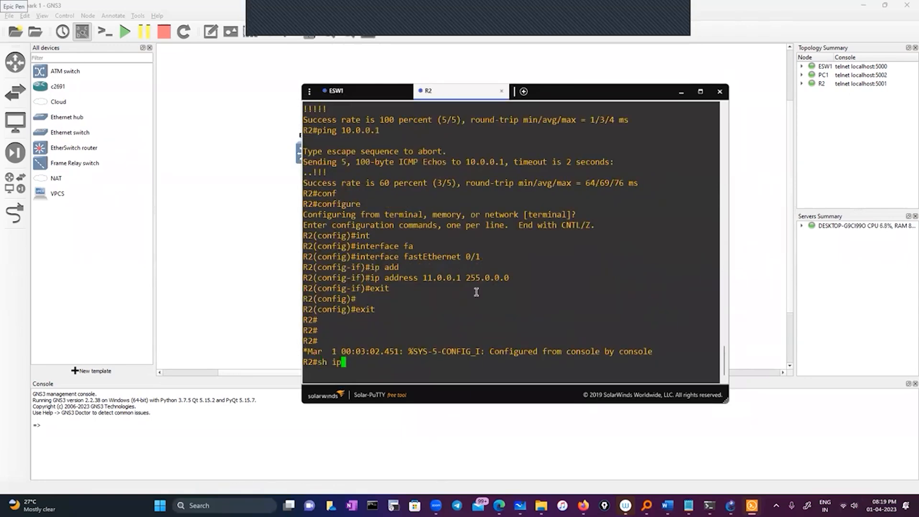
pyautogui.press('Tab')
pyautogui.press('Return')
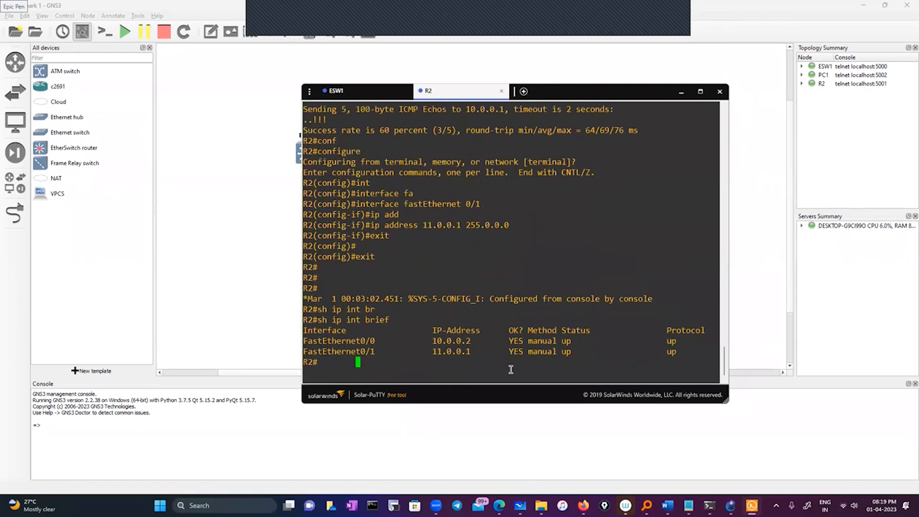
# Copy FastEthernet0/1's address from R2's interface listing and ping 11.0.0.1 from ESW1.
pyautogui.doubleClick(453, 353)
pyautogui.click(345, 90)
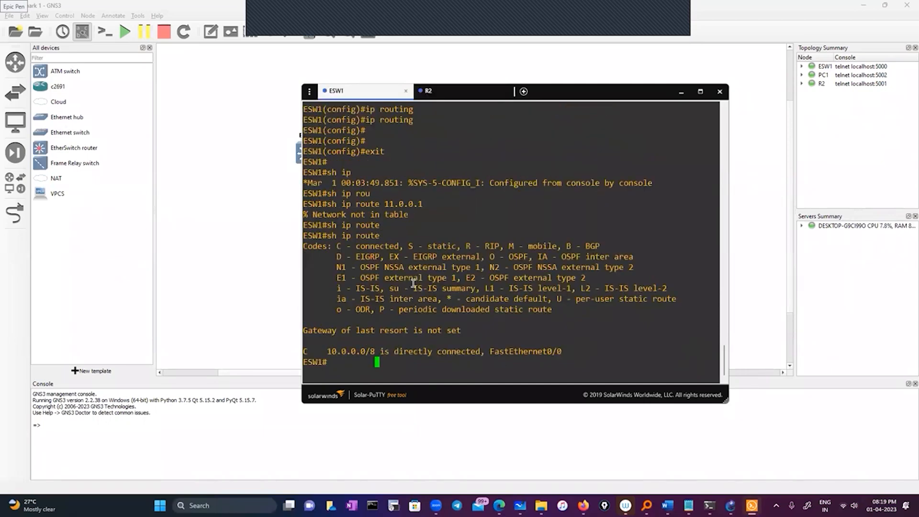
pyautogui.write('ping')
pyautogui.rightClick(469, 297)
pyautogui.press('Return')
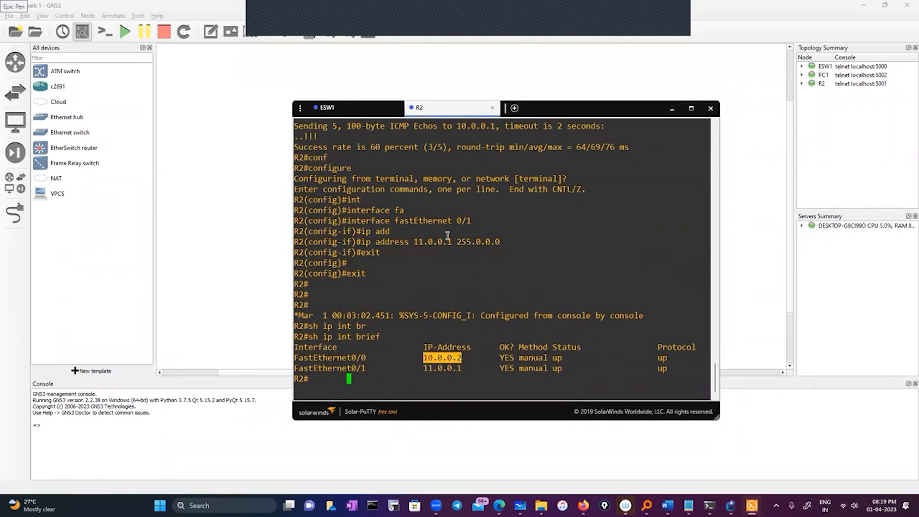
# Return to ESW1's console and enter global configuration mode again for a static route.
pyautogui.click(355, 108)
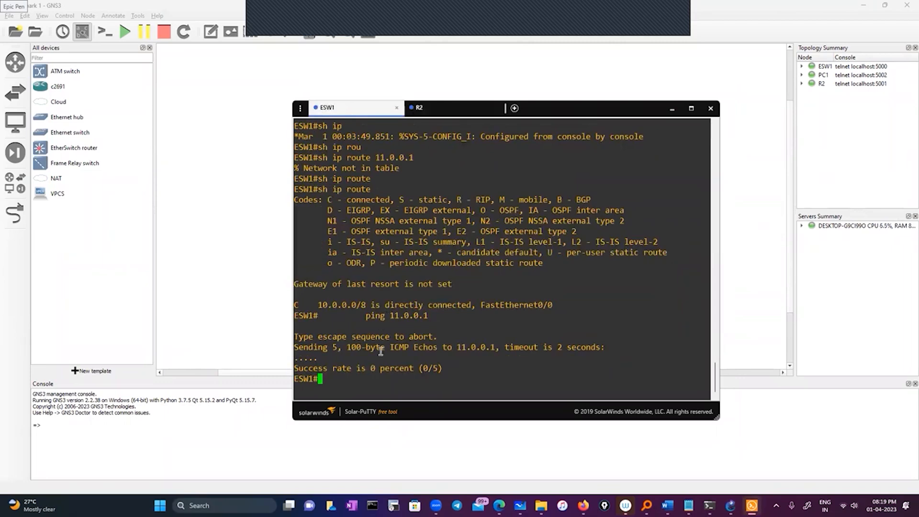
pyautogui.write('conf')
pyautogui.press('Tab')
pyautogui.press('Return')
pyautogui.press('Return')
# Start a static route command with "ip route" in ESW1's global configuration mode.
pyautogui.write('ip rout')
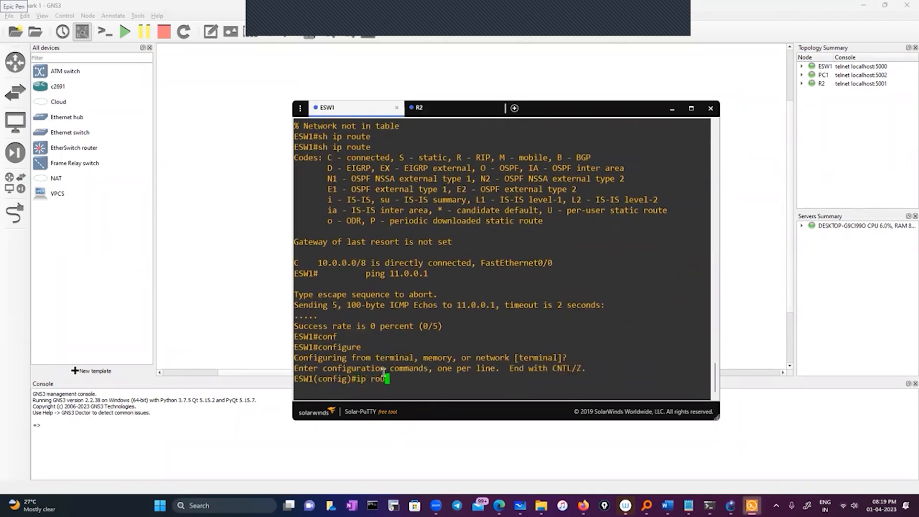
pyautogui.press('Tab')
pyautogui.write('e')
pyautogui.press('Tab')
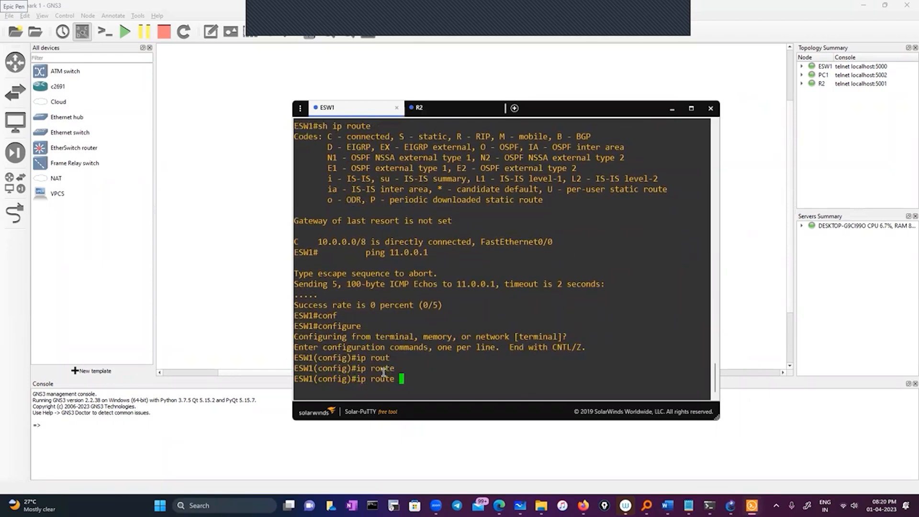
pyautogui.write('10.0.0.2 255.255.255')
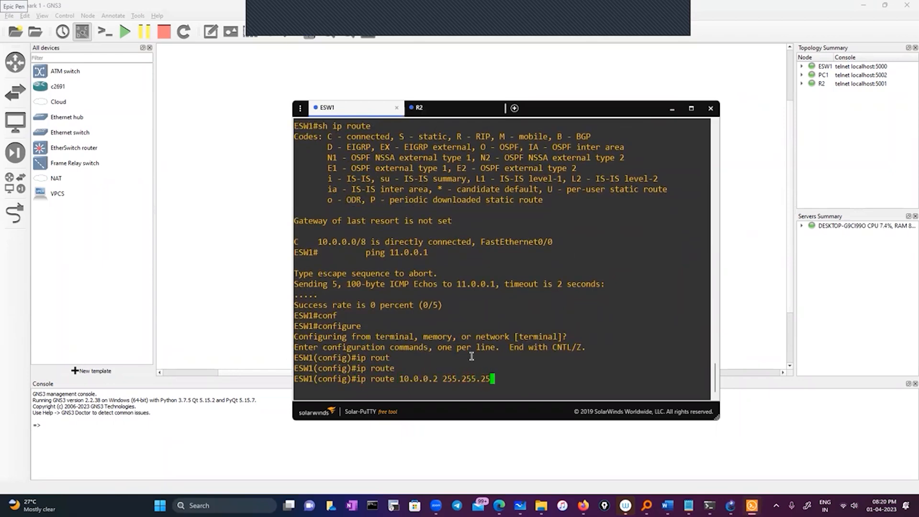
pyautogui.write('.255')
pyautogui.moveTo(441, 379); pyautogui.dragTo(545, 378)
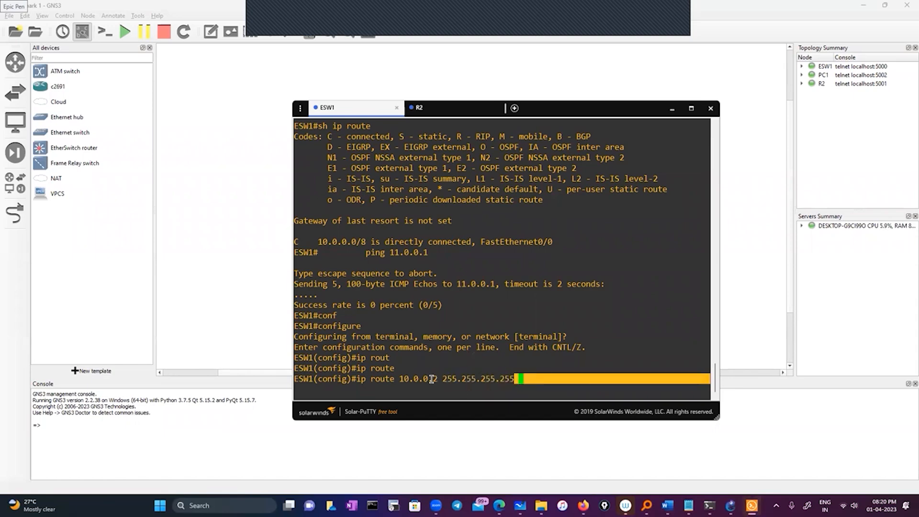
pyautogui.click(547, 379)
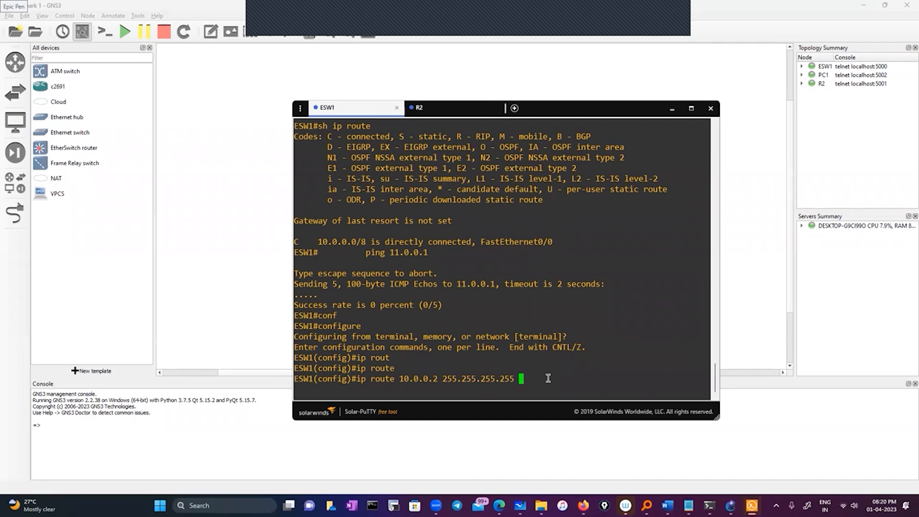
pyautogui.write('10.0.0.')
pyautogui.press('BackSpace')
pyautogui.press('BackSpace')
pyautogui.press('BackSpace')
pyautogui.press('BackSpace')
pyautogui.press('BackSpace')
pyautogui.press('BackSpace')
pyautogui.press('BackSpace')
pyautogui.press('BackSpace')
pyautogui.press('BackSpace')
pyautogui.press('BackSpace')
pyautogui.press('BackSpace')
pyautogui.press('BackSpace')
pyautogui.press('BackSpace')
pyautogui.press('BackSpace')
pyautogui.press('BackSpace')
pyautogui.press('BackSpace')
pyautogui.press('BackSpace')
pyautogui.press('BackSpace')
pyautogui.press('BackSpace')
pyautogui.press('BackSpace')
pyautogui.press('BackSpace')
pyautogui.press('BackSpace')
pyautogui.press('BackSpace')
pyautogui.press('BackSpace')
# Enter 11.0.0.0 as the destination network of ESW1's static route command.
pyautogui.write('11.0.0.2')
# Switch to R2's console and display FastEthernet0/1's running configuration to check its address and subnet mask.
pyautogui.click(419, 108)
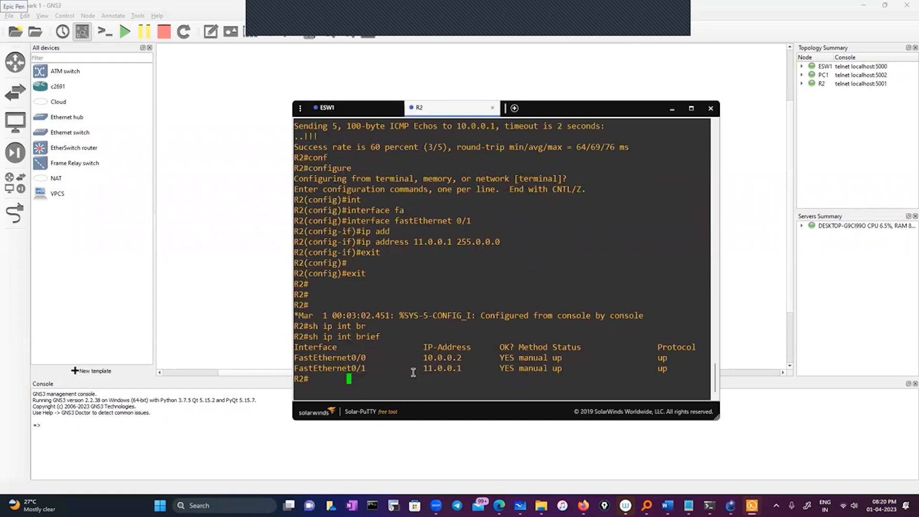
pyautogui.write('sh run')
pyautogui.press('Tab')
pyautogui.write('in')
pyautogui.press('Tab')
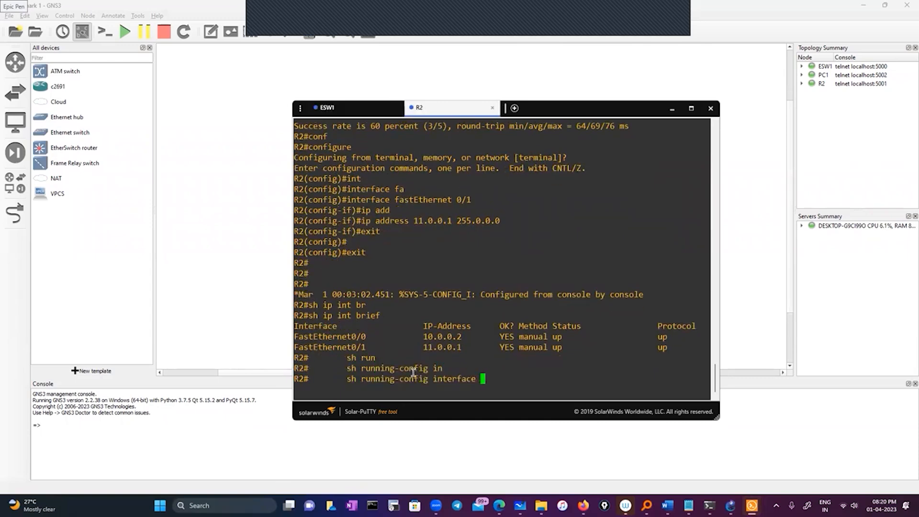
pyautogui.doubleClick(350, 346)
pyautogui.rightClick(350, 347)
pyautogui.press('Return')
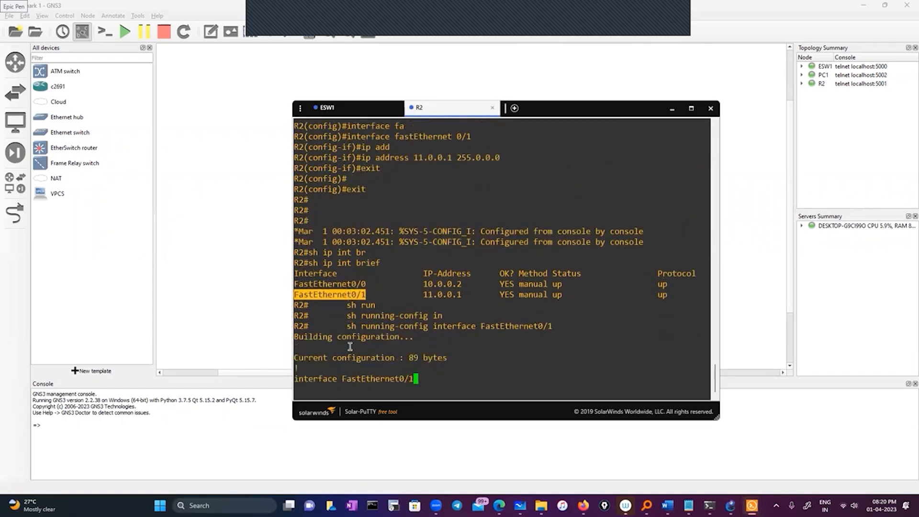
pyautogui.doubleClick(381, 326)
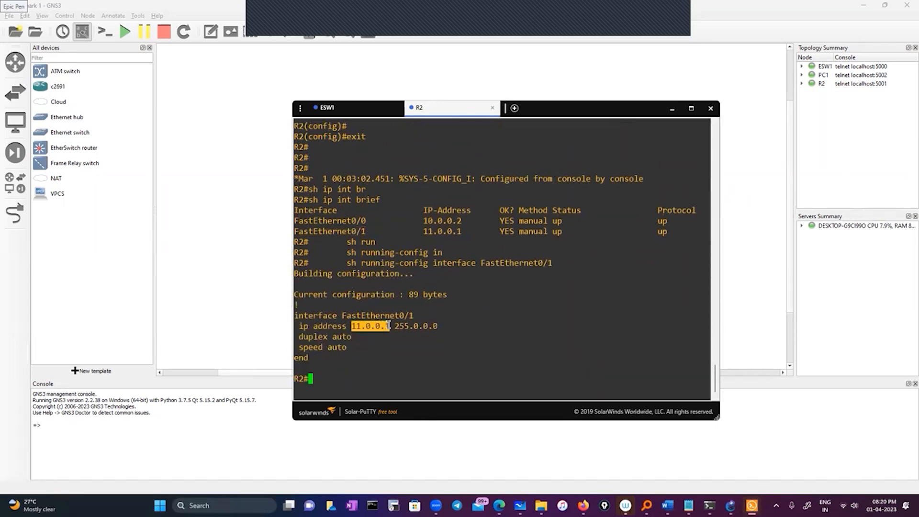
# Return to ESW1's console, complete the 11.0.0.0 static route with mask 255.0.0.0 and next hop 10.0.0.2, and exit configuration mode.
pyautogui.click(341, 109)
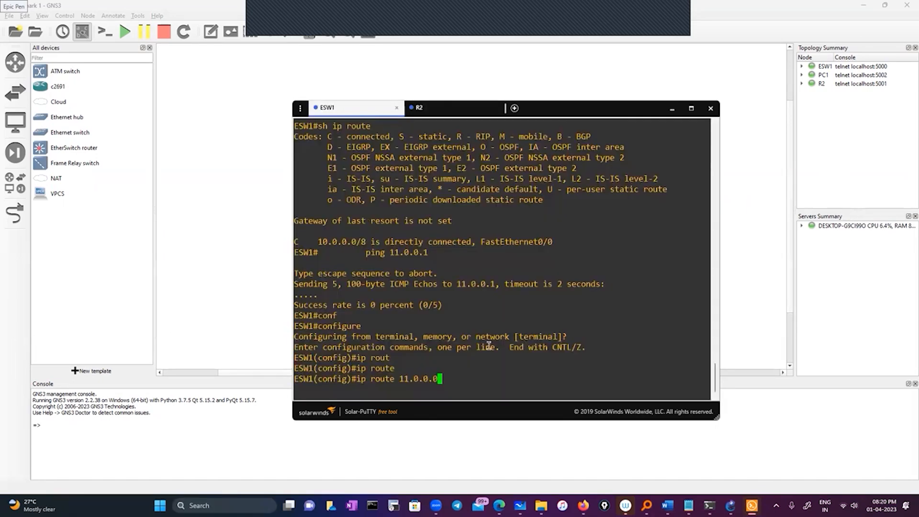
pyautogui.write('255.0.0.0 ?')
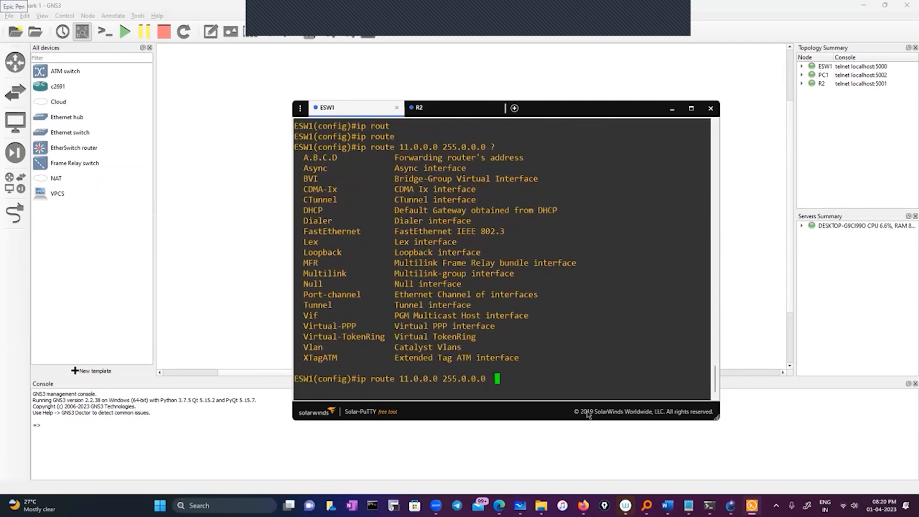
pyautogui.write('10.0.0.2')
pyautogui.press('Return')
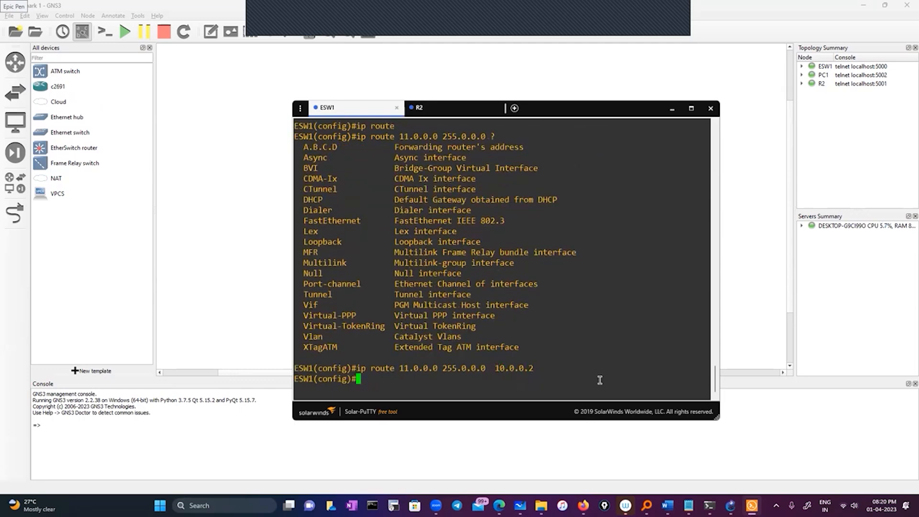
pyautogui.write('exit')
pyautogui.press('Return')
pyautogui.press('Return')
pyautogui.press('Return')
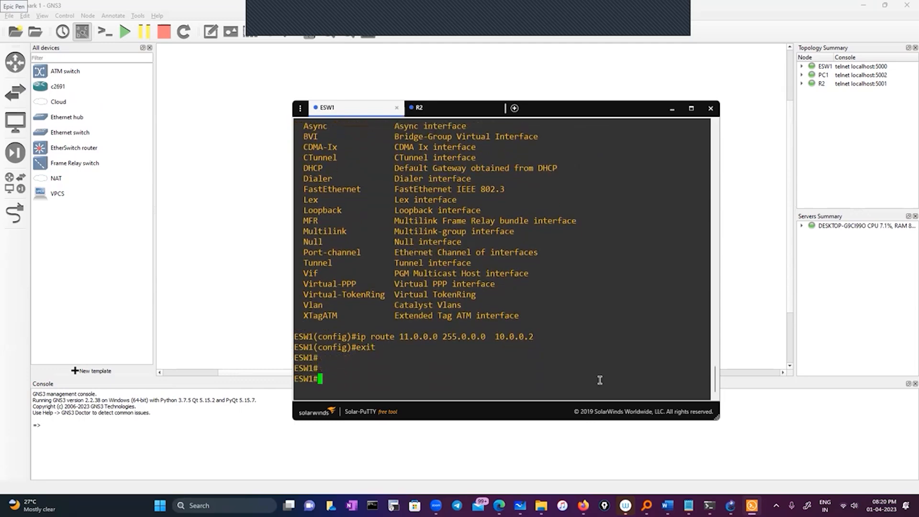
# Look up ESW1's routing entry with "sh ip route 11.0.0.1" and examine its next hop.
pyautogui.write('sh ip rou')
pyautogui.press('Tab')
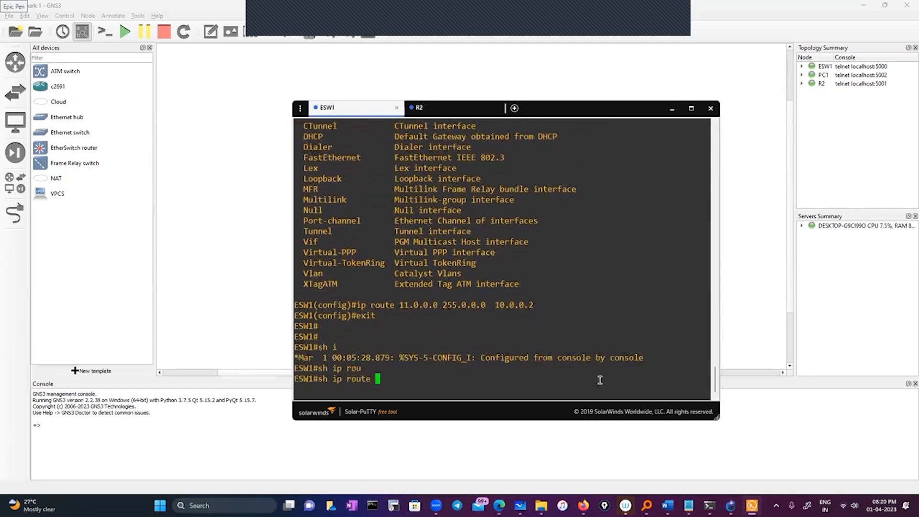
pyautogui.doubleClick(426, 305)
pyautogui.rightClick(502, 355)
pyautogui.press('BackSpace')
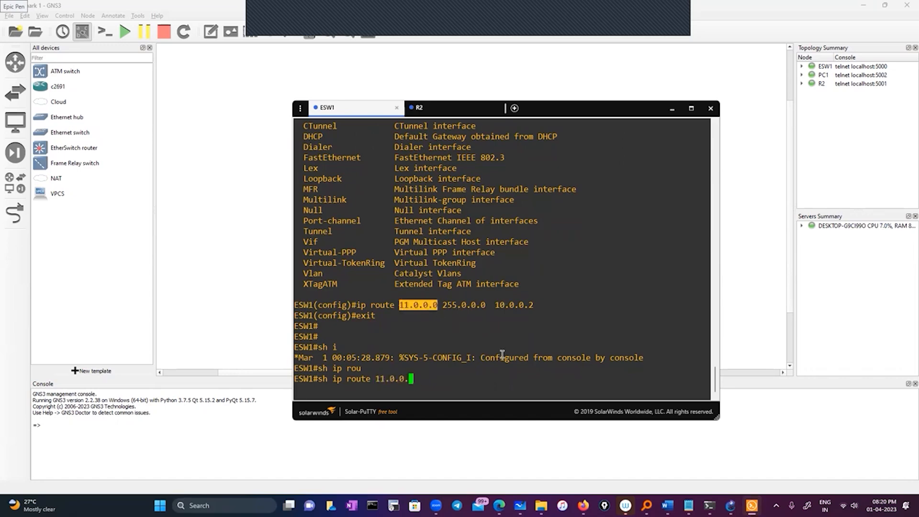
pyautogui.write('11.0.0.')
pyautogui.press('Return')
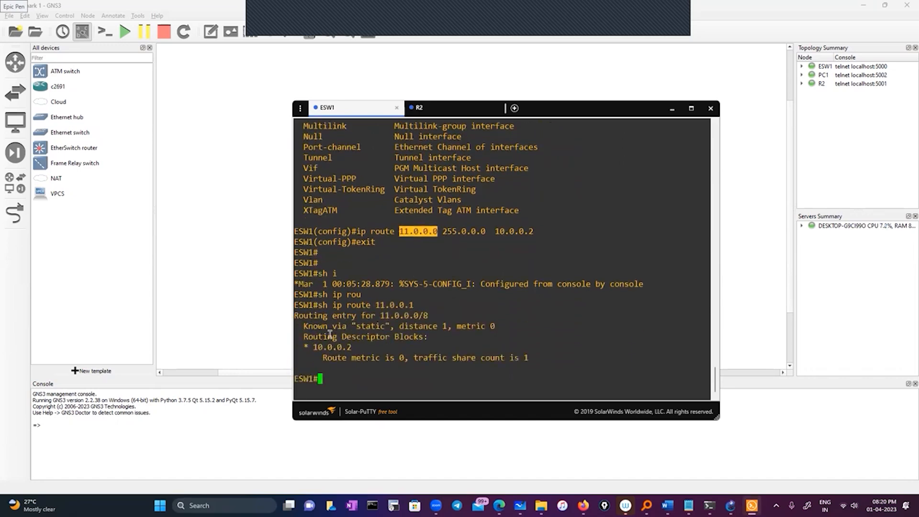
pyautogui.moveTo(303, 348); pyautogui.dragTo(352, 347)
pyautogui.click(374, 378)
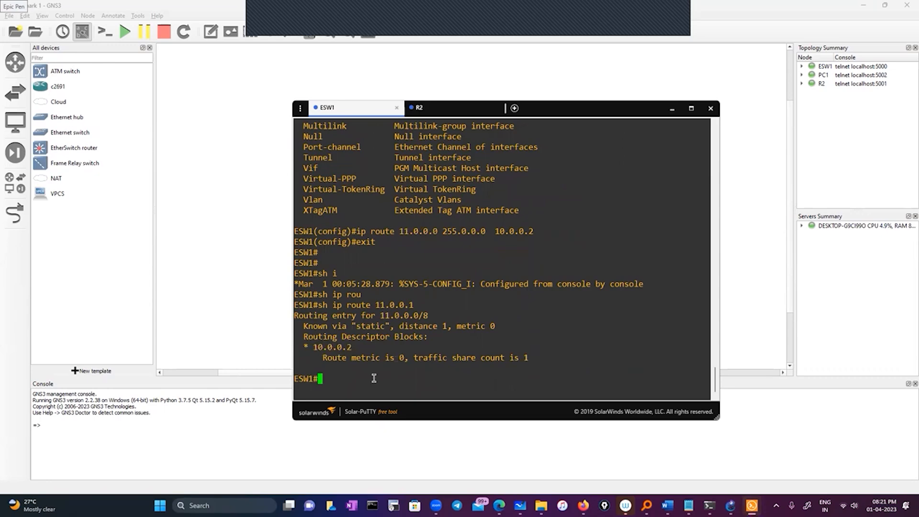
# Ping 11.0.0.1 from ESW1 to test the new static route.
pyautogui.write('ping')
pyautogui.scroll(8, 413, 332)
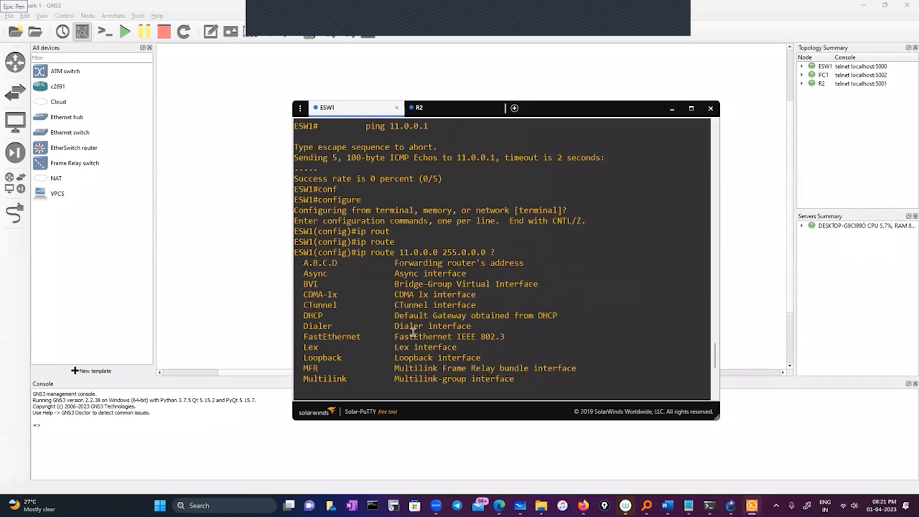
pyautogui.doubleClick(491, 158)
pyautogui.rightClick(475, 264)
pyautogui.press('Return')
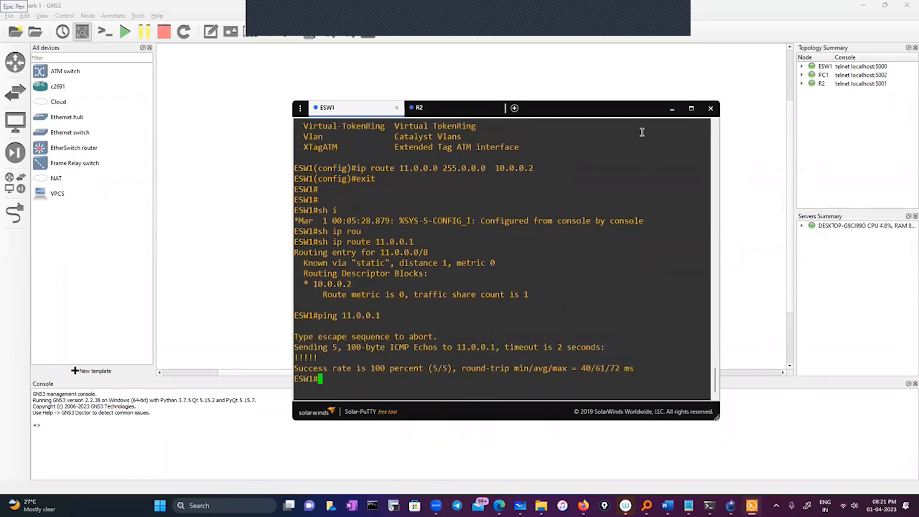
# Uncover the GNS3 topology and start an Ethernet packet capture with the visualization program on the link between ESW1 and R2.
pyautogui.moveTo(564, 108); pyautogui.dragTo(563, 118)
pyautogui.moveTo(517, 166); pyautogui.dragTo(508, 197)
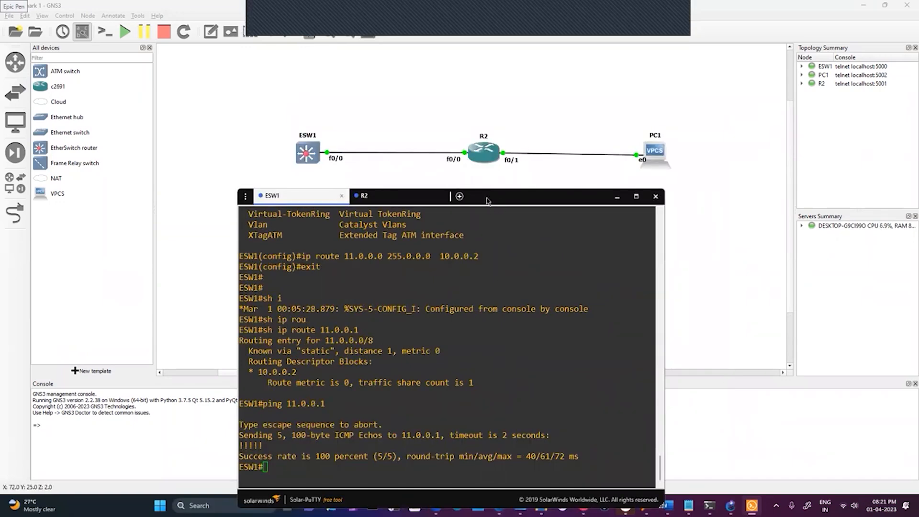
pyautogui.moveTo(515, 201); pyautogui.dragTo(488, 186)
pyautogui.rightClick(329, 153)
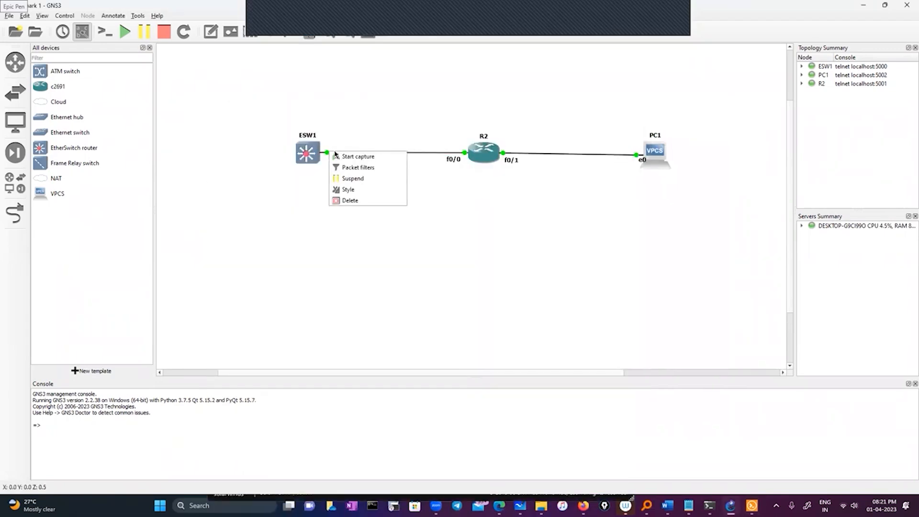
pyautogui.click(361, 157)
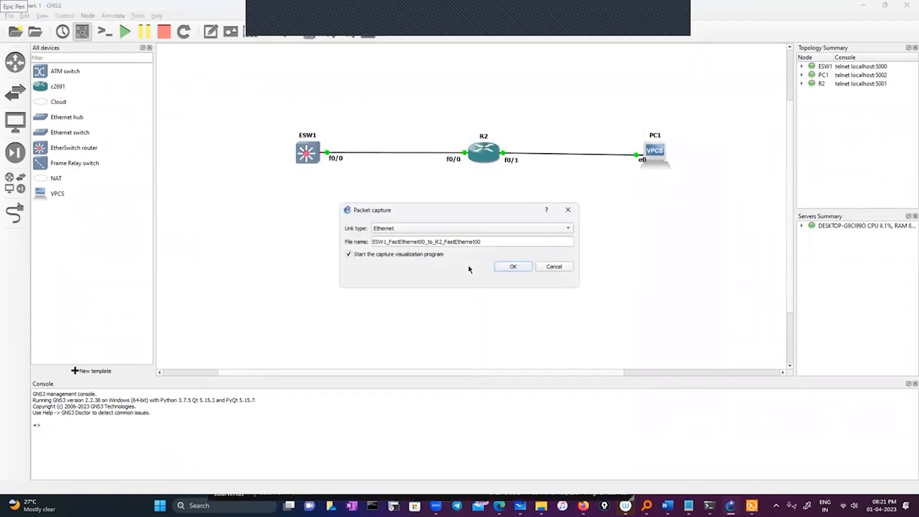
pyautogui.click(512, 269)
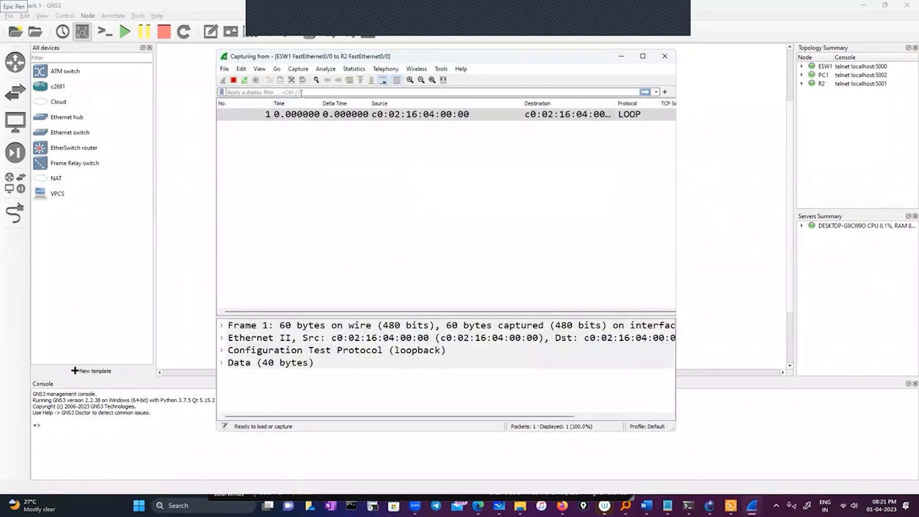
# Filter the captured packets with the display filter ip.addr==11.0.0.1.
pyautogui.click(301, 93)
pyautogui.write('ip')
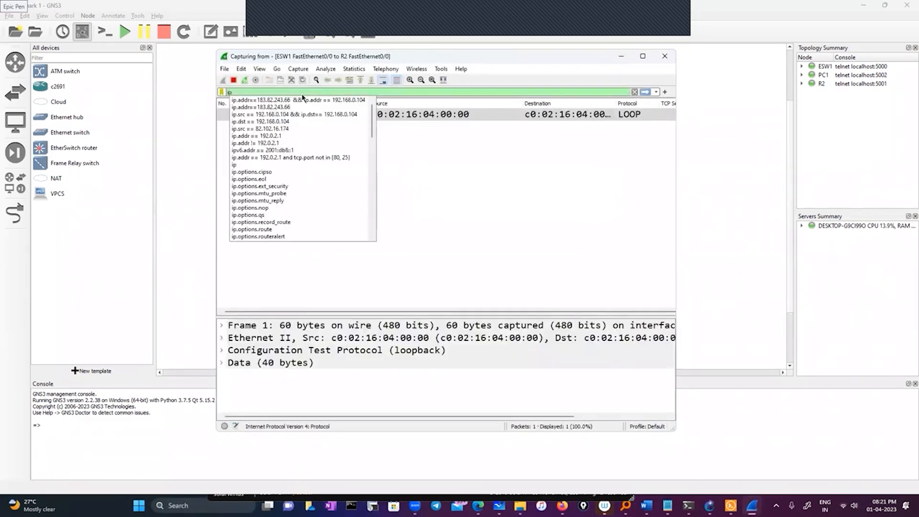
pyautogui.write('.add')
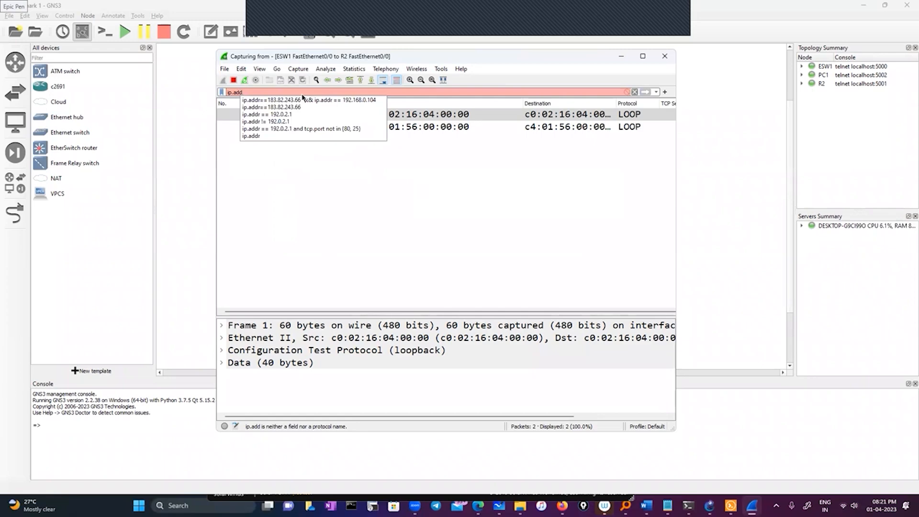
pyautogui.write('r ==')
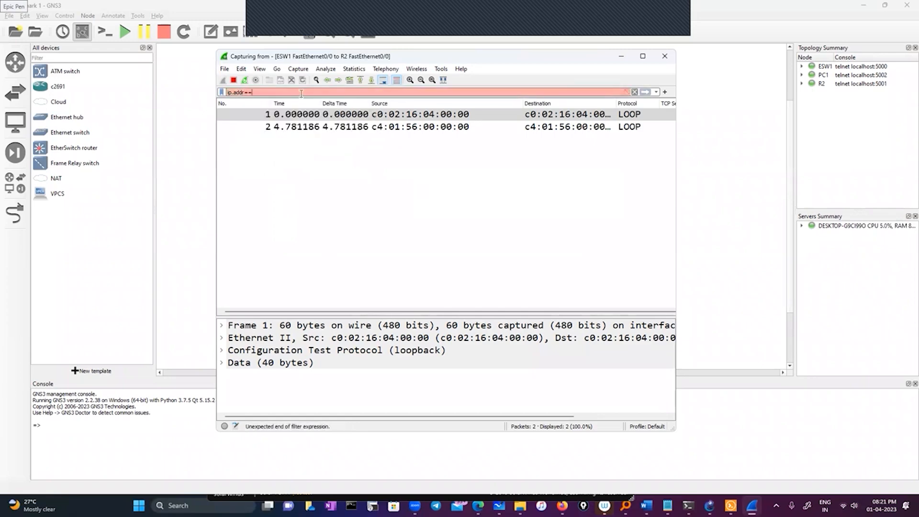
pyautogui.write(' 11.0.0.1')
pyautogui.press('Return')
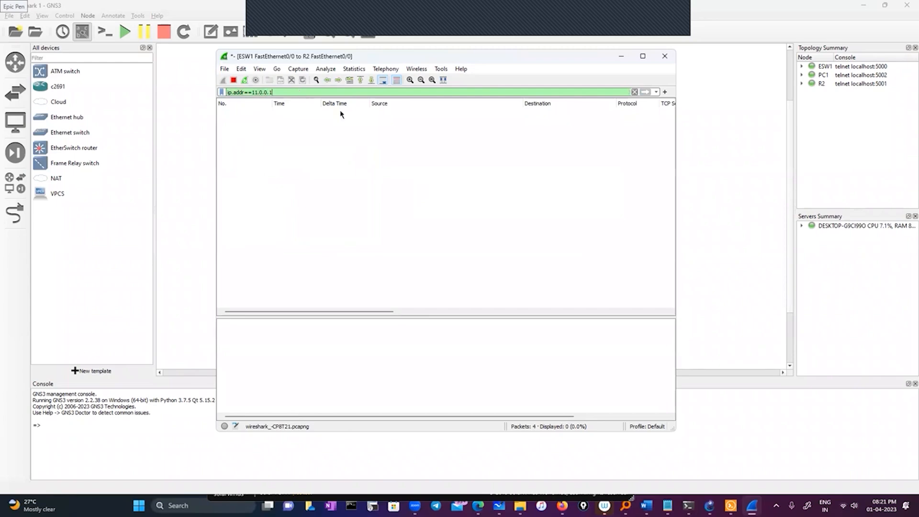
# Minimize the capture and topology windows, bring back ESW1's console and repeat the ping to 11.0.0.1.
pyautogui.click(621, 56)
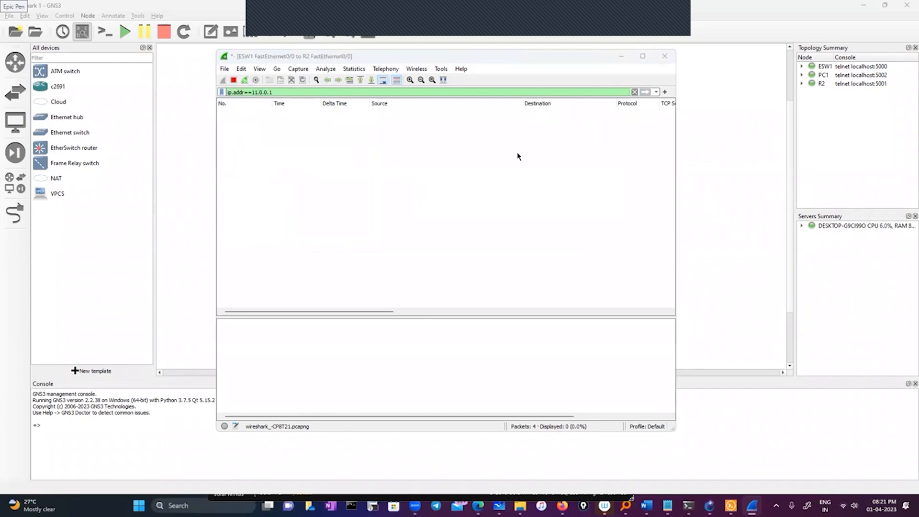
pyautogui.click(863, 5)
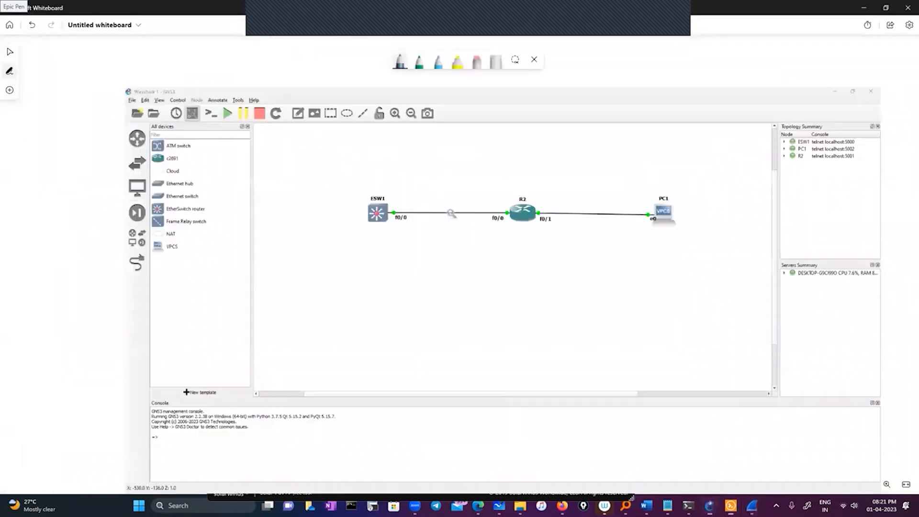
pyautogui.click(731, 506)
pyautogui.click(731, 506)
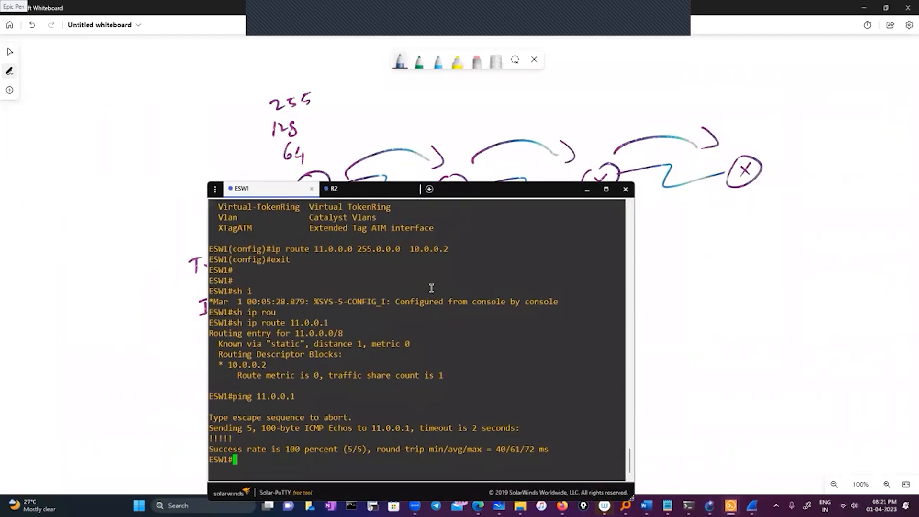
pyautogui.press('Up')
pyautogui.press('Return')
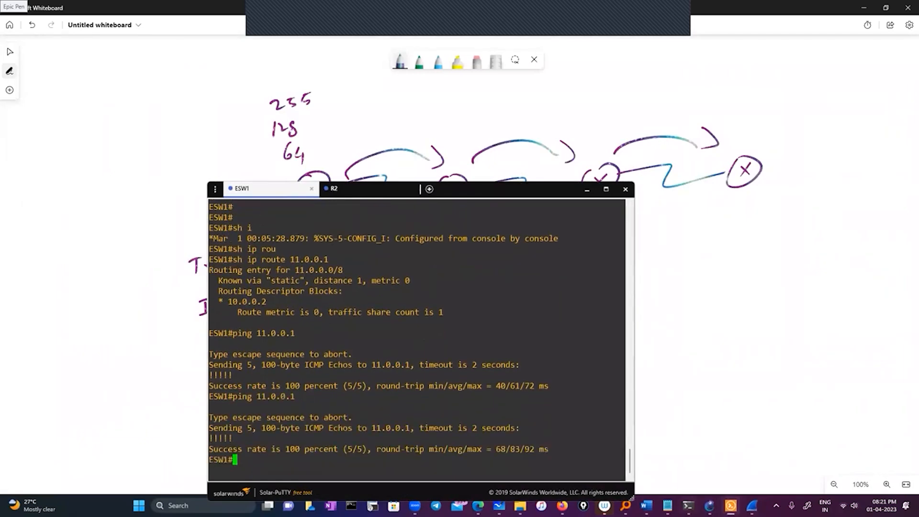
# Switch to Wireshark, review the captured ICMP packets and expand the first echo request's Internet Protocol Version 4 header to examine its Time to Live.
pyautogui.click(752, 506)
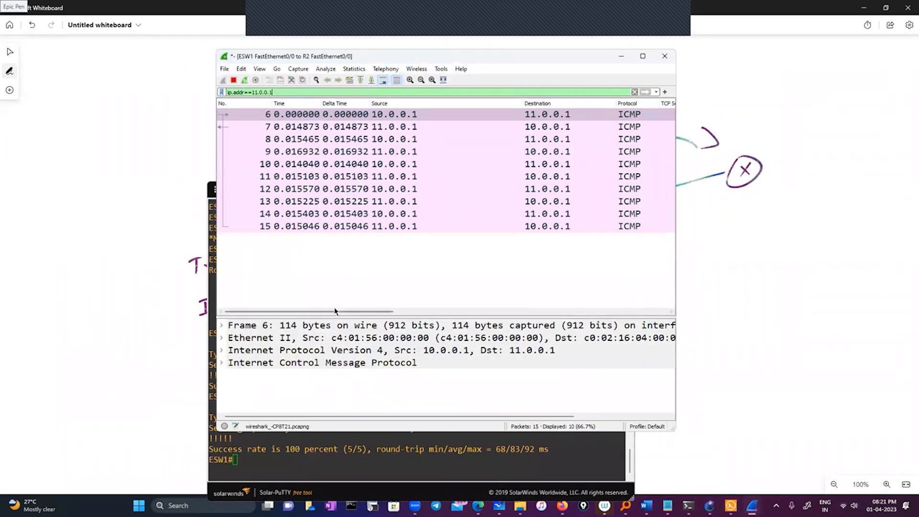
pyautogui.moveTo(400, 317); pyautogui.dragTo(583, 316)
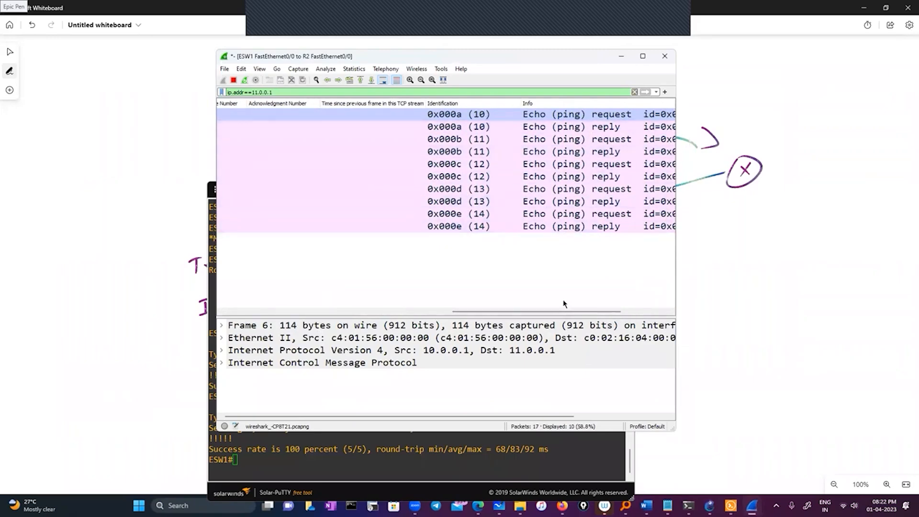
pyautogui.moveTo(545, 312); pyautogui.dragTo(271, 317)
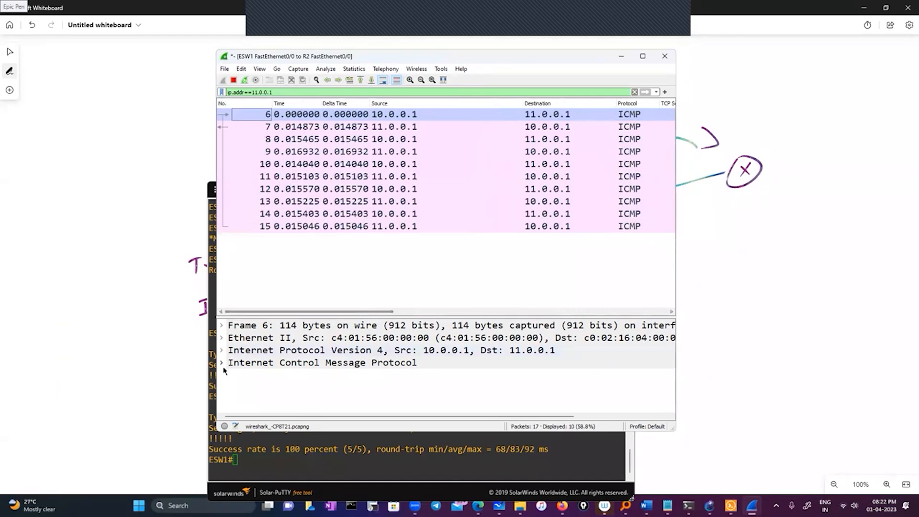
pyautogui.click(222, 350)
pyautogui.scroll(-3, 409, 383)
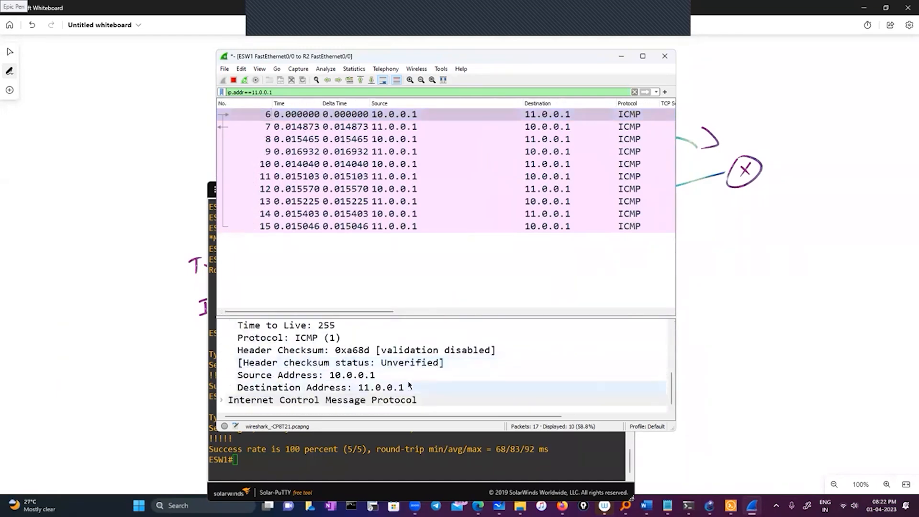
pyautogui.scroll(2, 409, 386)
pyautogui.scroll(2, 405, 383)
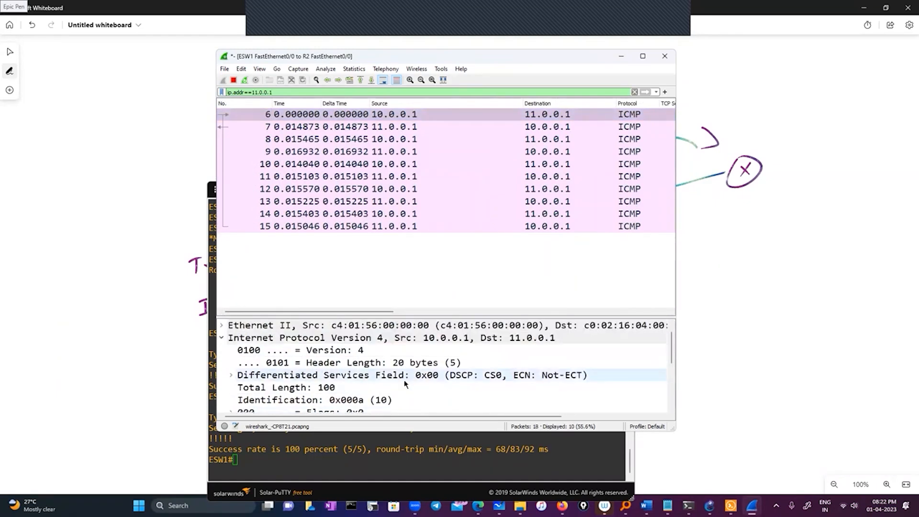
# Expand the first echo request's Internet Control Message Protocol section and review its fields together with the IPv4 header.
pyautogui.scroll(-4, 364, 377)
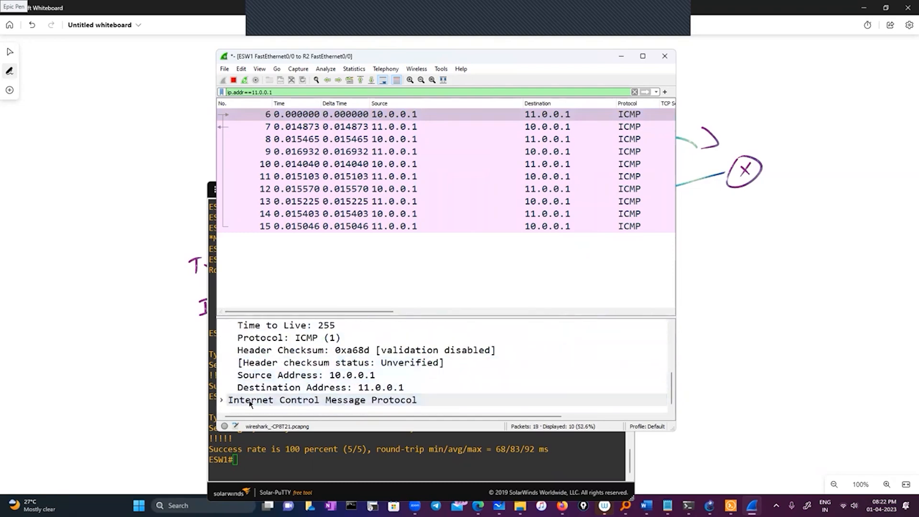
pyautogui.doubleClick(251, 400)
pyautogui.scroll(-3, 346, 387)
pyautogui.scroll(5, 345, 386)
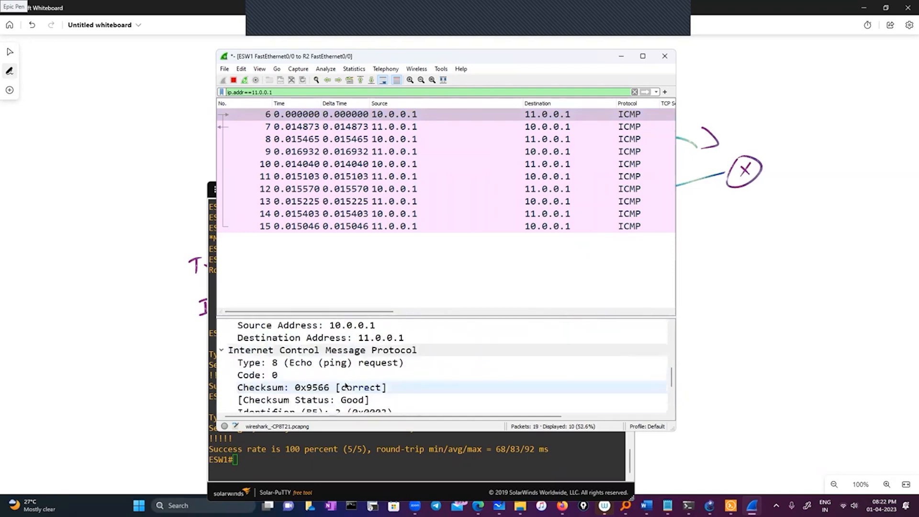
pyautogui.scroll(2, 346, 386)
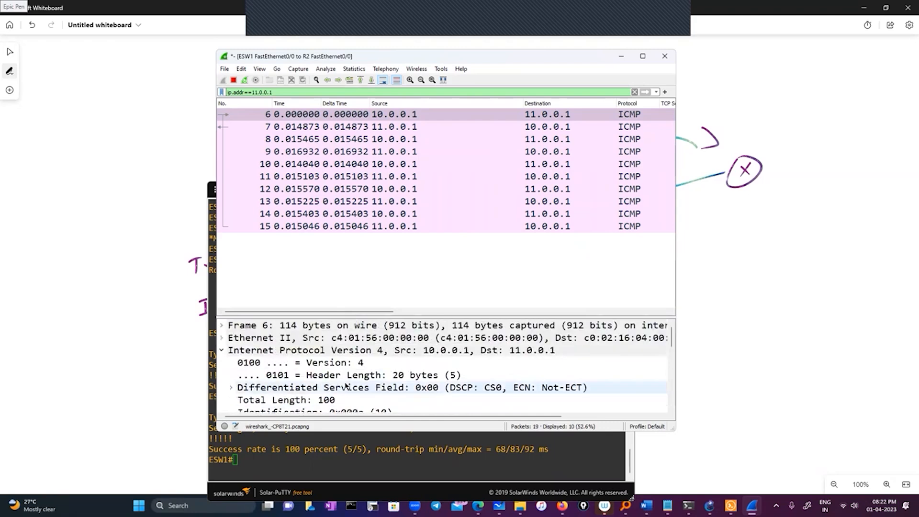
pyautogui.scroll(-2, 345, 386)
pyautogui.scroll(1, 346, 385)
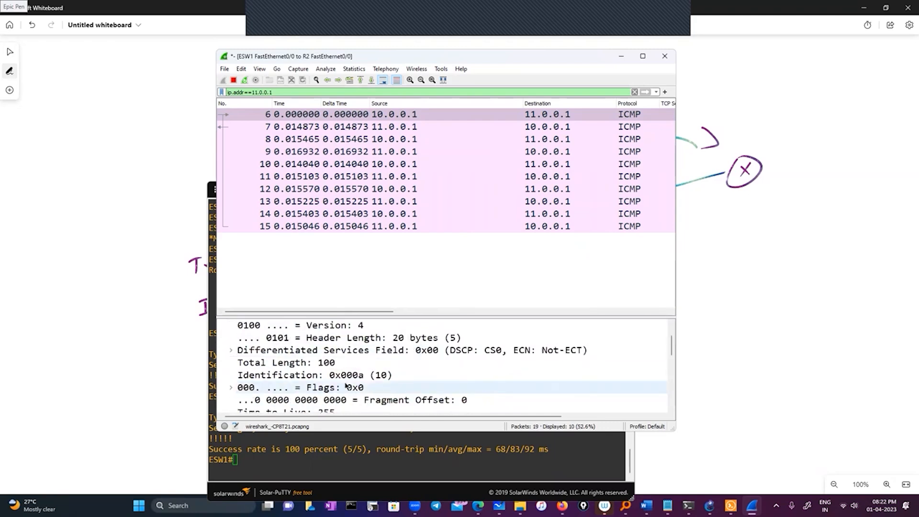
# Compare the Time to Live column of the captured ICMP packets with their source and destination addresses.
pyautogui.moveTo(373, 312); pyautogui.dragTo(528, 316)
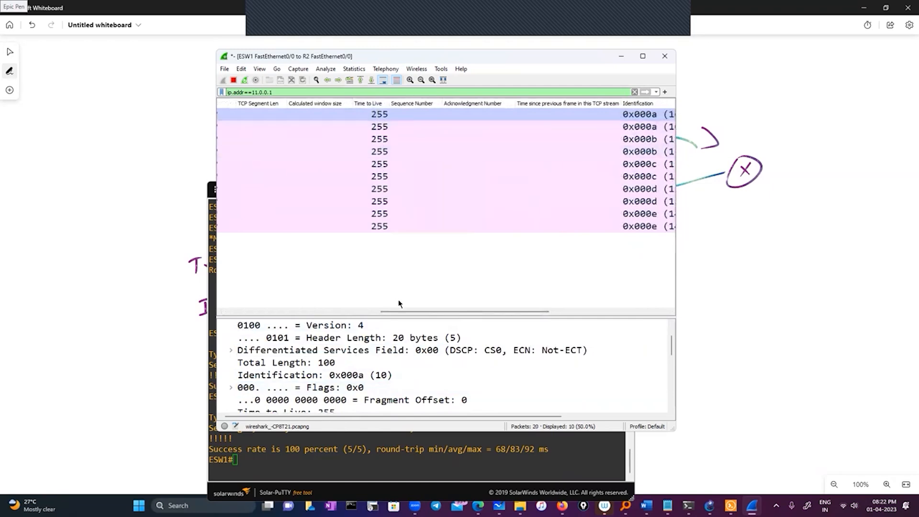
pyautogui.moveTo(404, 313); pyautogui.dragTo(261, 313)
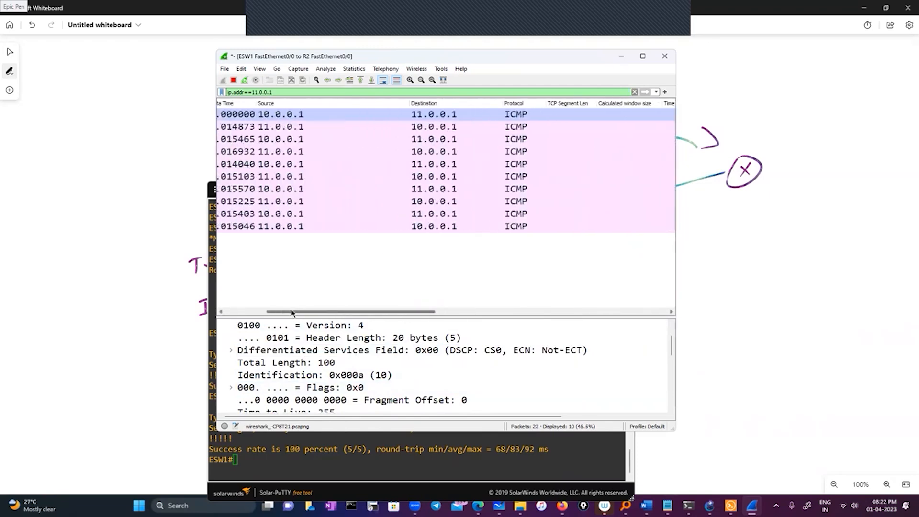
pyautogui.click(270, 117)
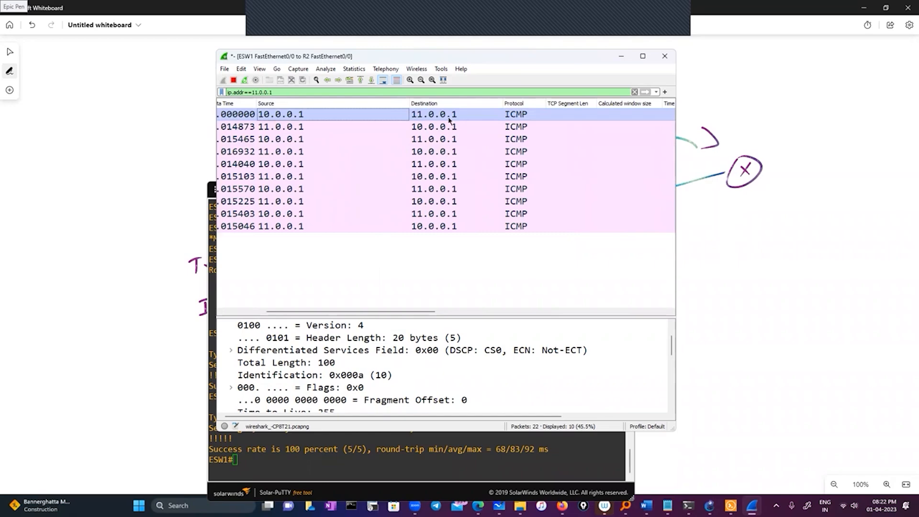
pyautogui.moveTo(372, 314); pyautogui.dragTo(462, 317)
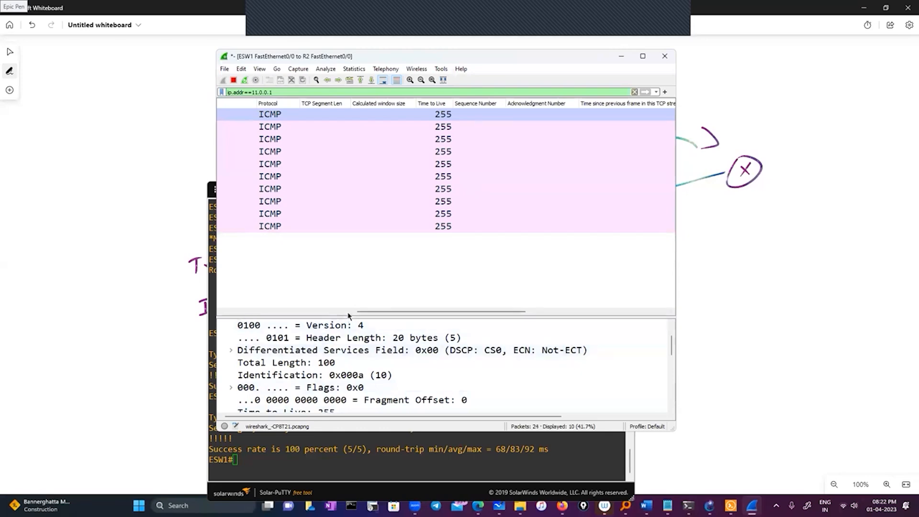
pyautogui.moveTo(430, 314); pyautogui.dragTo(314, 314)
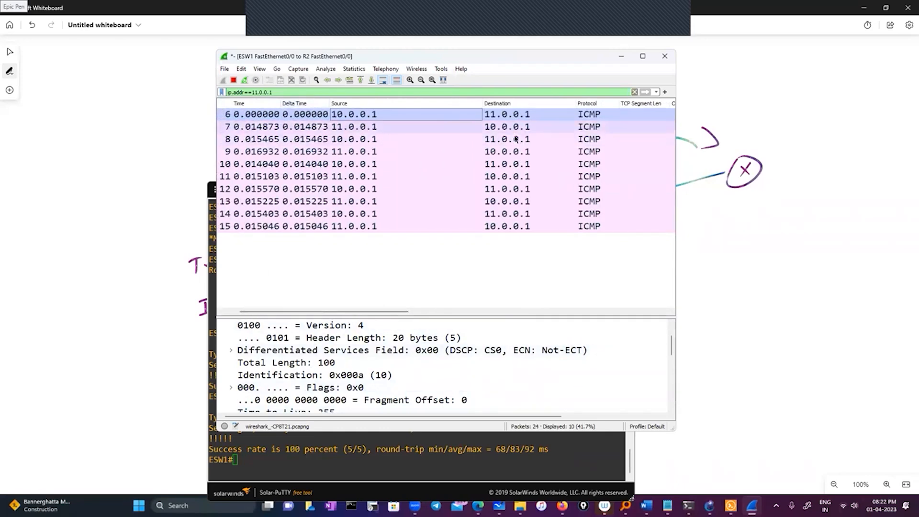
pyautogui.moveTo(336, 311); pyautogui.dragTo(444, 316)
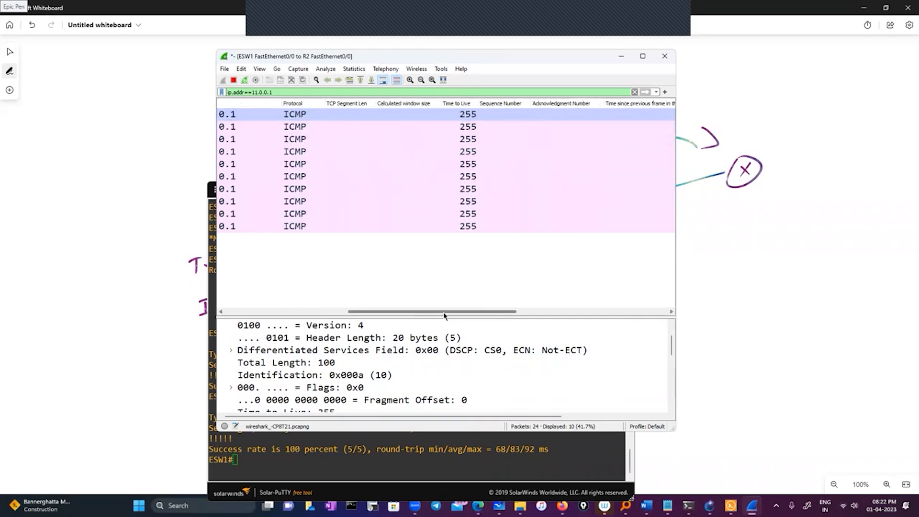
# Minimize the capture window, bring up the GNS3 topology with ESW1's console over it, and move the console higher.
pyautogui.click(621, 56)
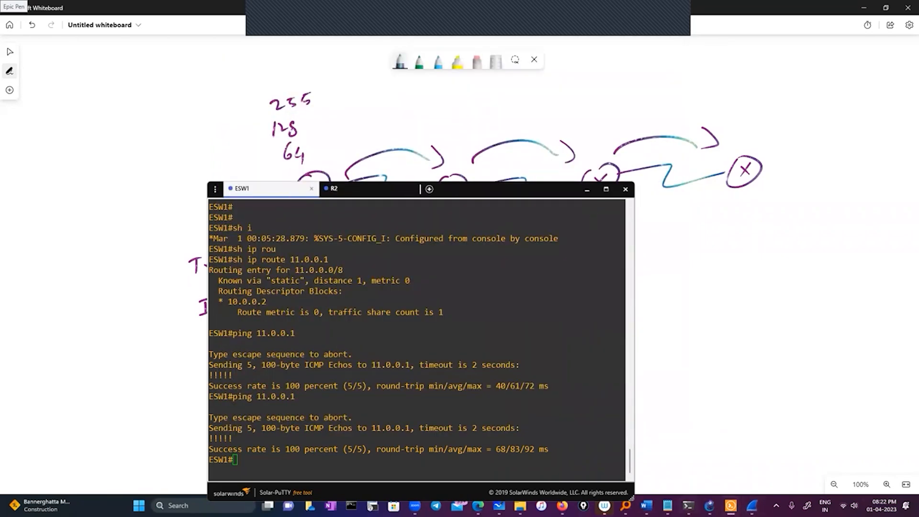
pyautogui.click(710, 506)
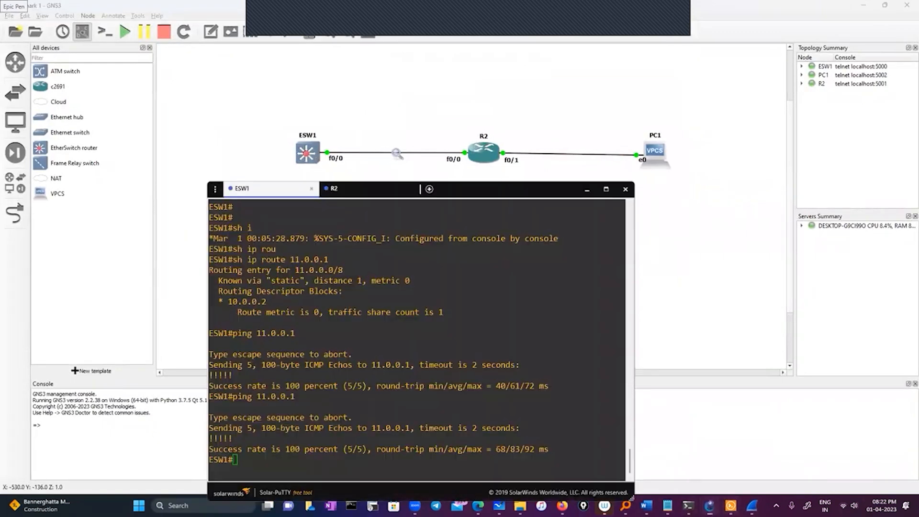
pyautogui.click(731, 506)
pyautogui.moveTo(446, 187); pyautogui.dragTo(433, 82)
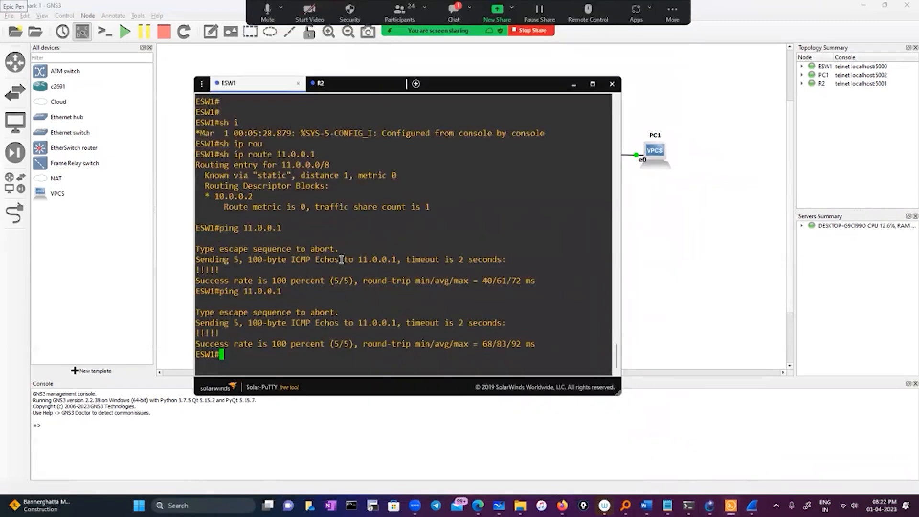
pyautogui.press('Return')
pyautogui.press('Return')
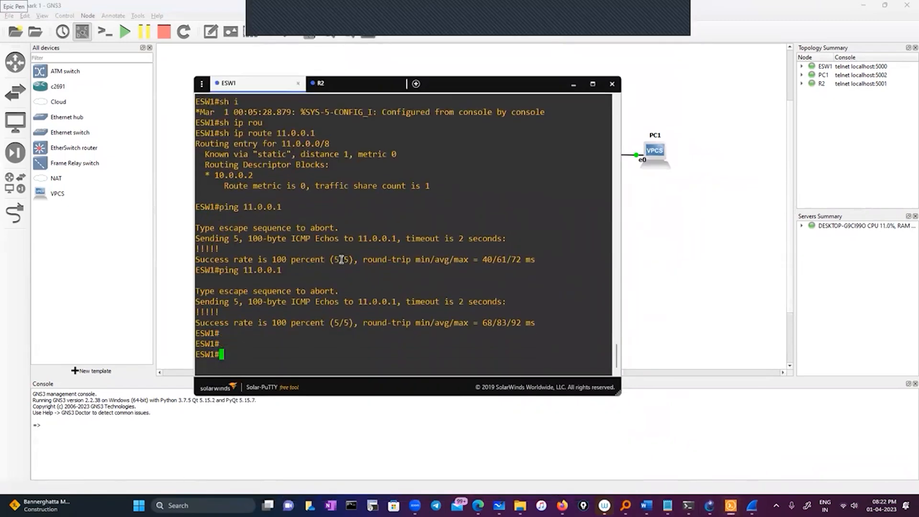
pyautogui.press('Up')
pyautogui.press('BackSpace')
pyautogui.press('BackSpace')
pyautogui.press('BackSpace')
pyautogui.press('BackSpace')
pyautogui.press('BackSpace')
pyautogui.press('BackSpace')
pyautogui.press('BackSpace')
pyautogui.press('BackSpace')
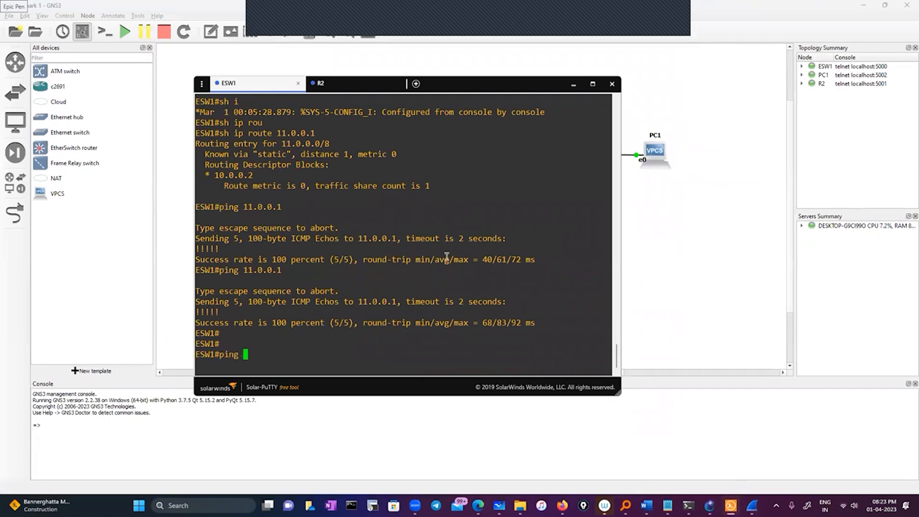
pyautogui.click(640, 208)
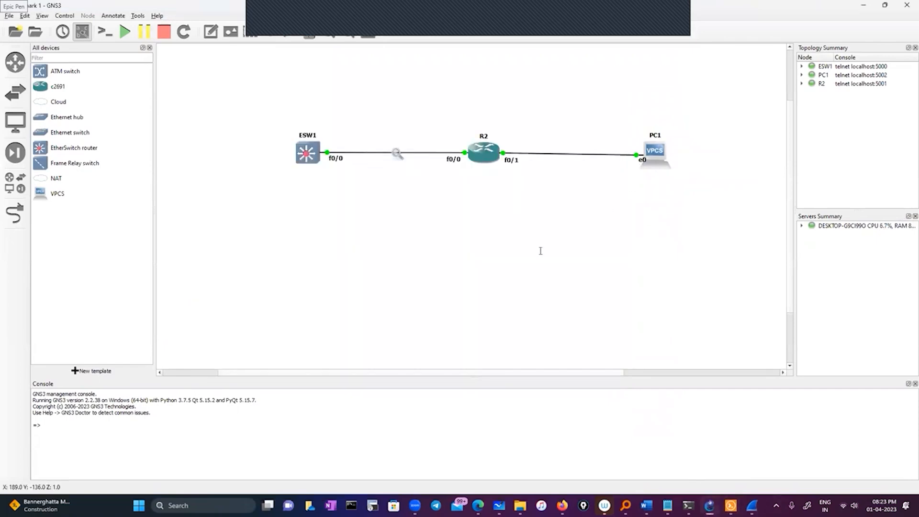
pyautogui.hotkey('alt', 'Tab')
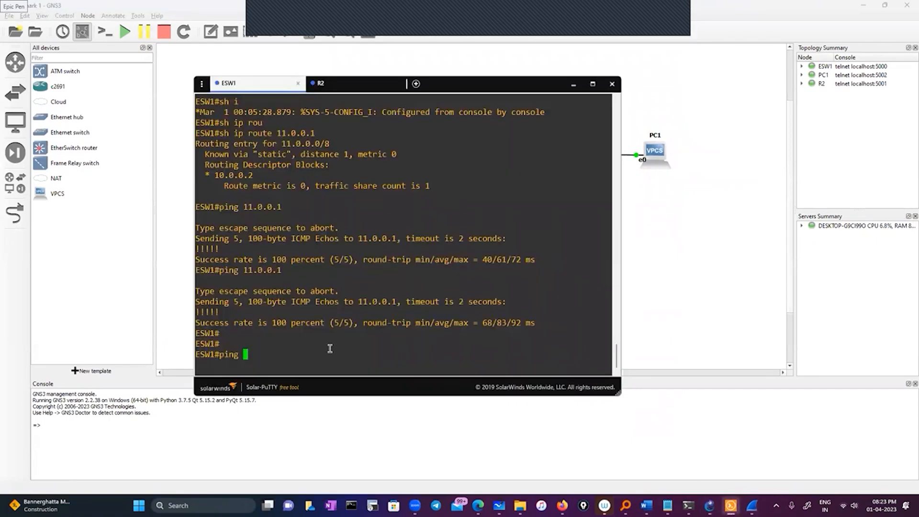
pyautogui.press('BackSpace')
pyautogui.press('BackSpace')
pyautogui.press('BackSpace')
pyautogui.press('BackSpace')
pyautogui.press('BackSpace')
pyautogui.click(330, 85)
pyautogui.doubleClick(348, 334)
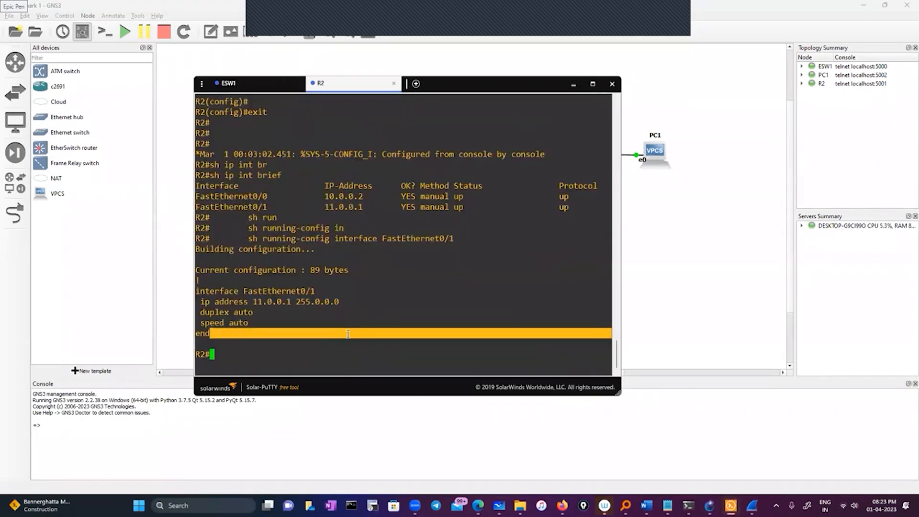
pyautogui.click(310, 353)
pyautogui.write('sh')
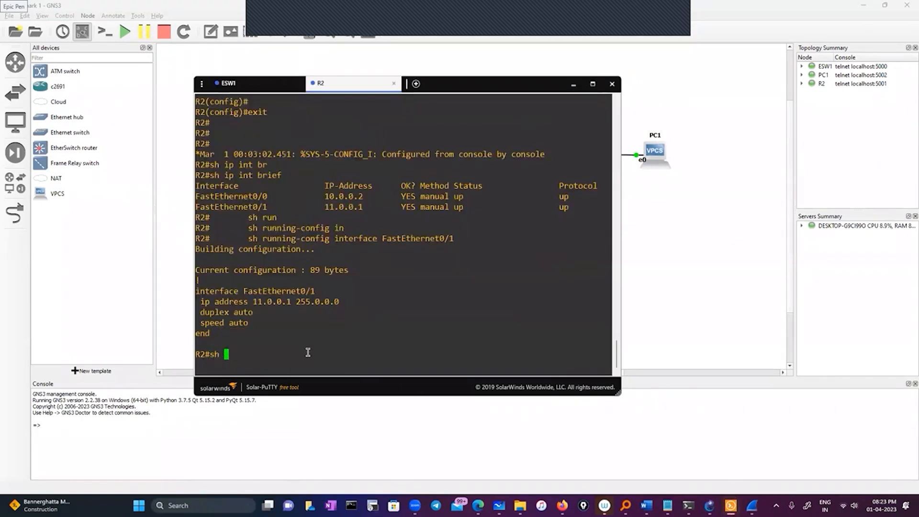
pyautogui.press('BackSpace')
pyautogui.press('BackSpace')
# Minimize the console window to uncover the topology and open the console of PC1.
pyautogui.click(574, 85)
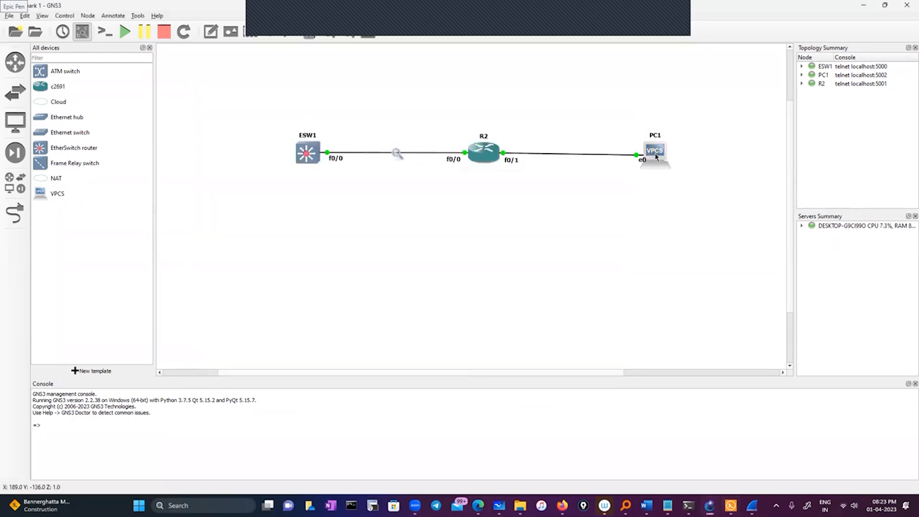
pyautogui.rightClick(656, 155)
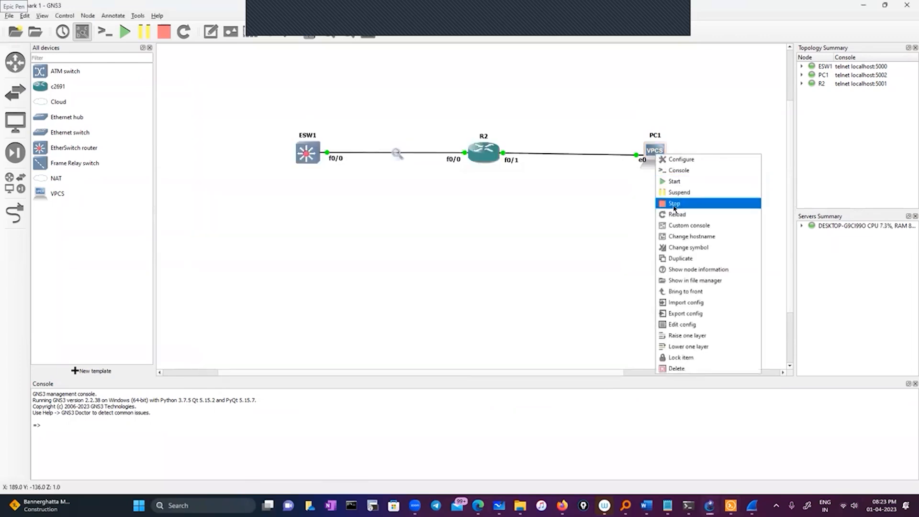
pyautogui.click(679, 170)
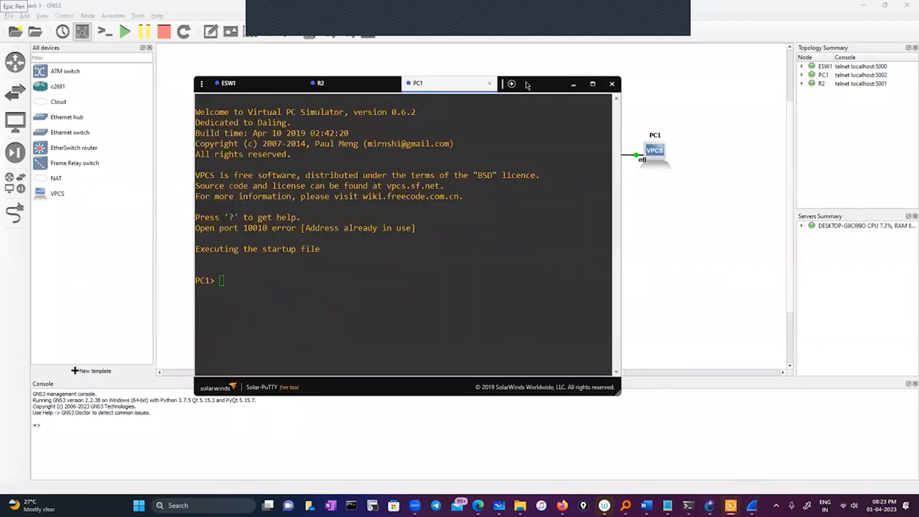
# List the commands available on PC1 with the ? help and move the console window higher.
pyautogui.write('en')
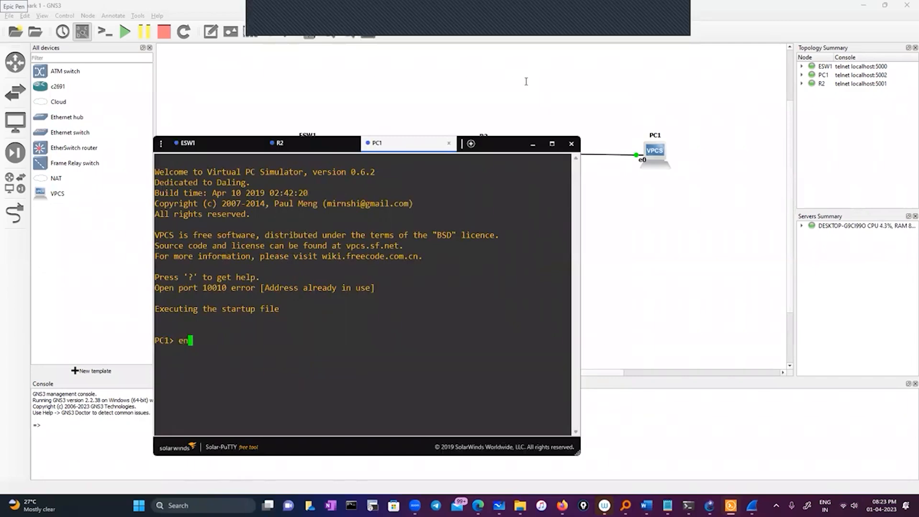
pyautogui.press('BackSpace')
pyautogui.press('BackSpace')
pyautogui.write('?')
pyautogui.press('Return')
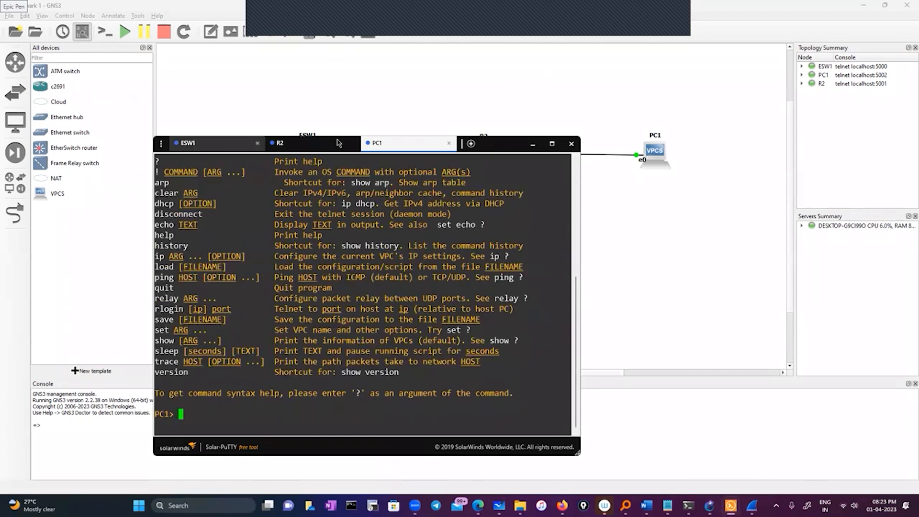
pyautogui.moveTo(496, 145); pyautogui.dragTo(495, 104)
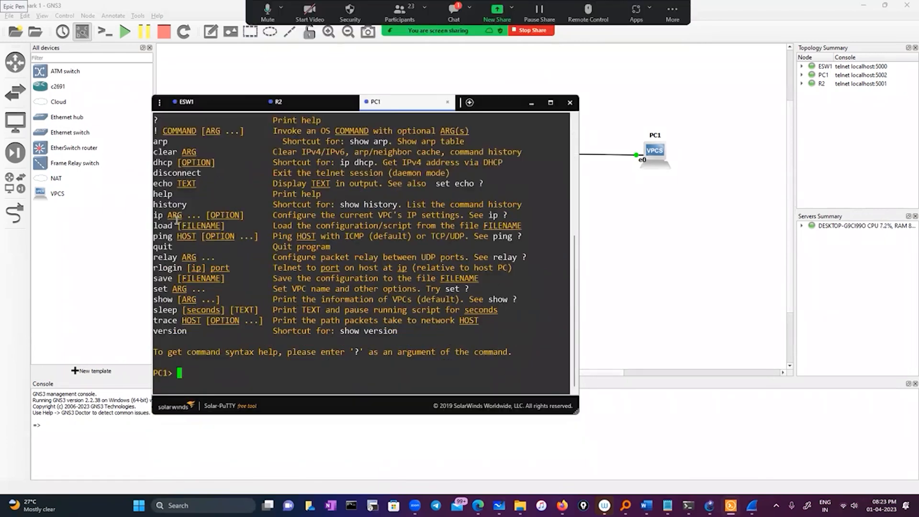
# Look through PC1's command list and display the syntax help for the ip command with ip ?
pyautogui.write('ip')
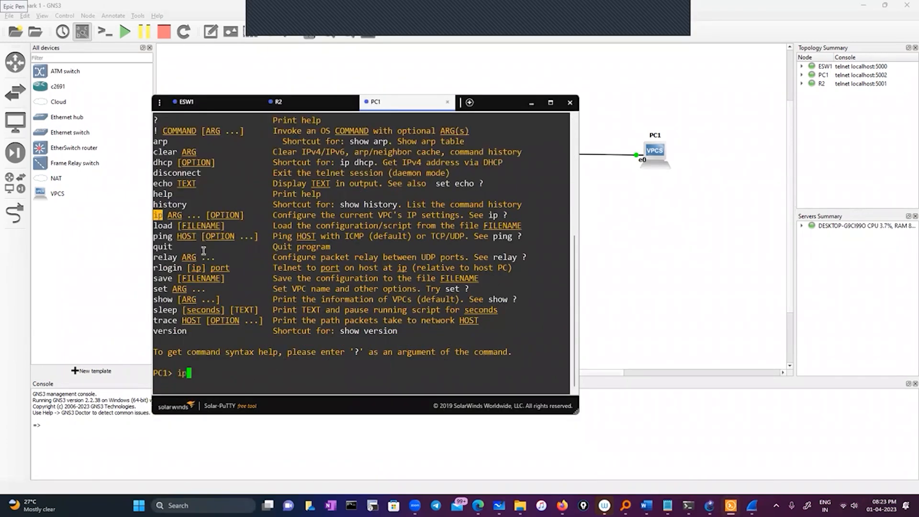
pyautogui.moveTo(156, 134); pyautogui.dragTo(227, 299)
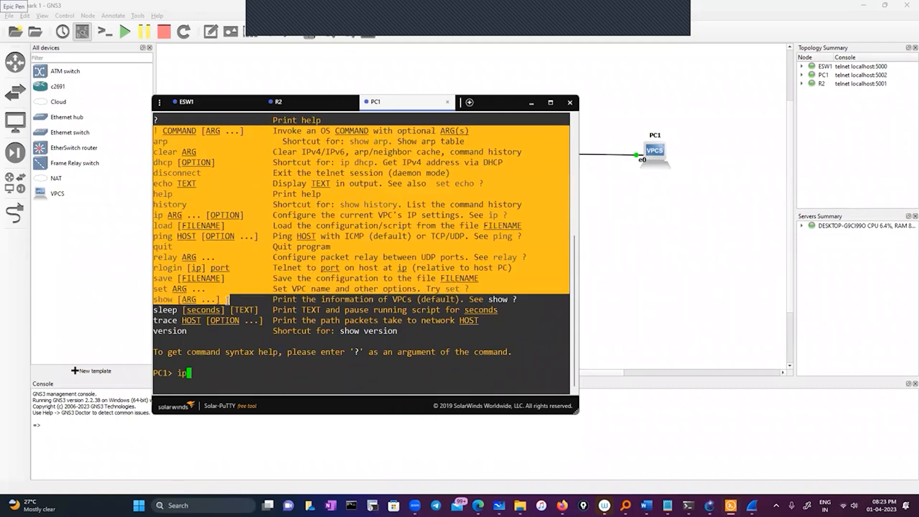
pyautogui.click(239, 377)
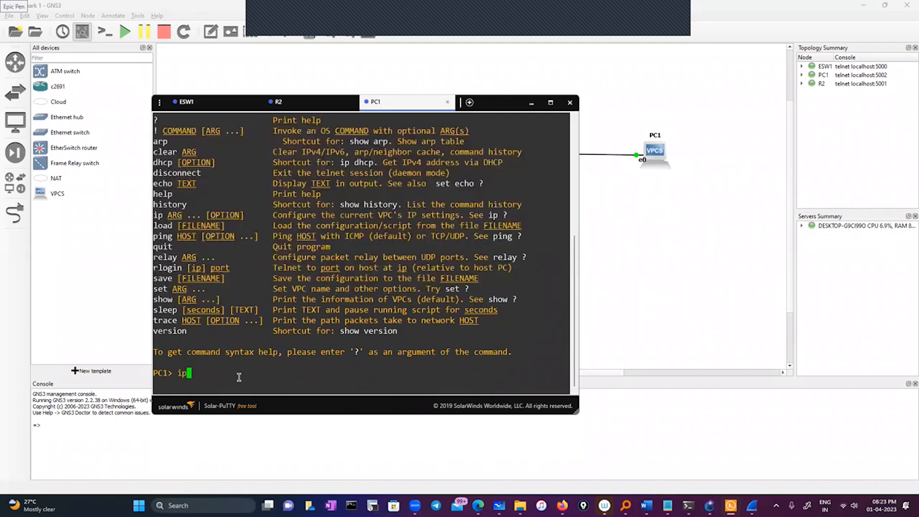
pyautogui.write('?')
pyautogui.press('Return')
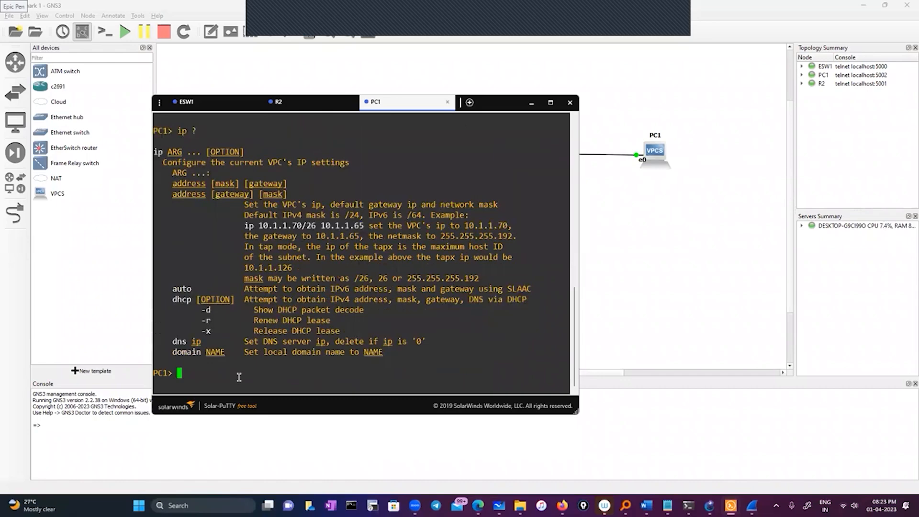
# Assign PC1 the address 11.0.0.5/8 with gateway 11.0.0.1 using the ip command.
pyautogui.write('ip  ')
pyautogui.write('11.0.0.')
pyautogui.write('3 255.0.0.0')
pyautogui.press('Left')
pyautogui.press('BackSpace')
pyautogui.press('BackSpace')
pyautogui.press('BackSpace')
pyautogui.press('BackSpace')
pyautogui.press('BackSpace')
pyautogui.press('BackSpace')
pyautogui.press('BackSpace')
pyautogui.press('BackSpace')
pyautogui.press('BackSpace')
pyautogui.press('BackSpace')
pyautogui.press('Delete')
pyautogui.write('5')
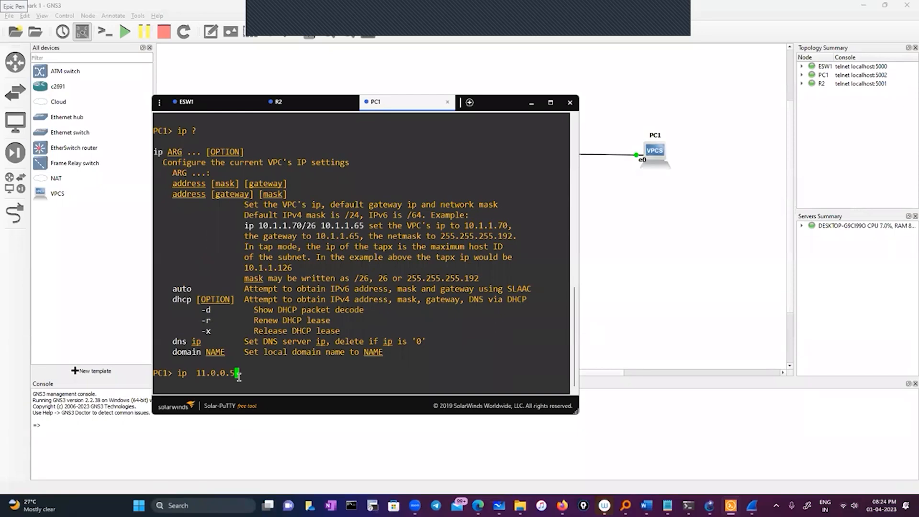
pyautogui.write('/8 11.0.0.1')
pyautogui.press('Return')
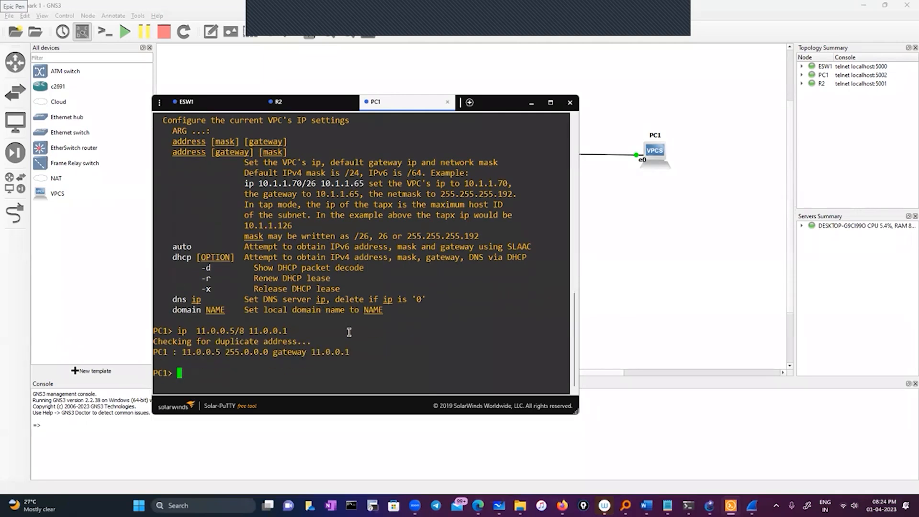
# Ping PC1's own address 11.0.0.5 from its console, copying the address from the ip command.
pyautogui.write('ping')
pyautogui.moveTo(196, 332); pyautogui.dragTo(235, 332)
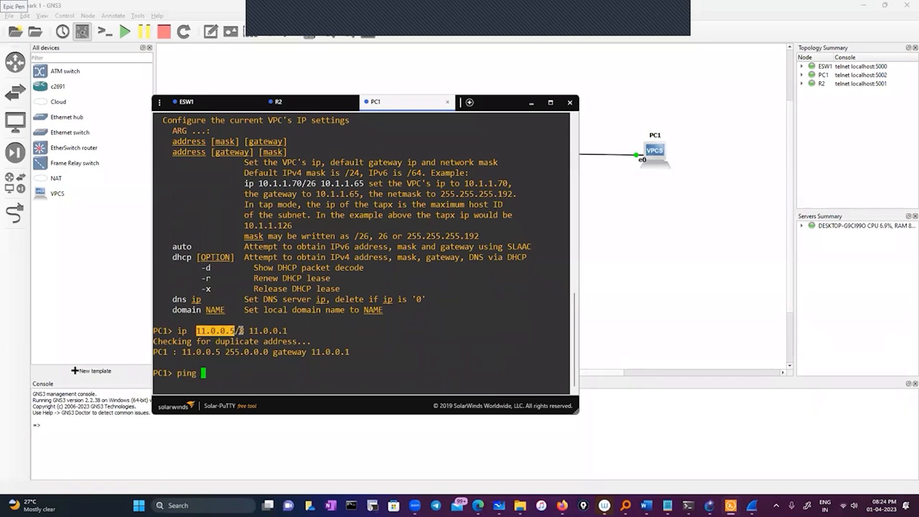
pyautogui.rightClick(348, 341)
pyautogui.press('Return')
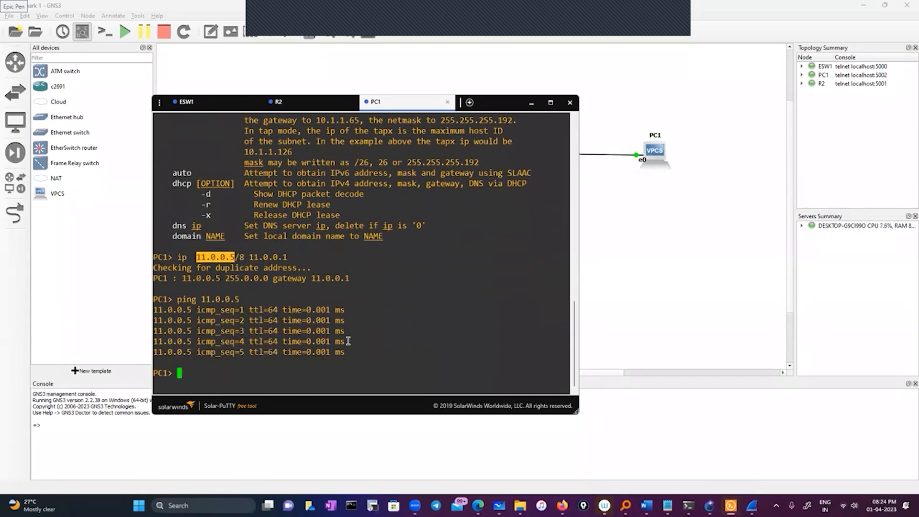
# Ping the gateway 11.0.0.1 from PC1, copying the address from the ip command.
pyautogui.write('ping')
pyautogui.moveTo(249, 257); pyautogui.dragTo(285, 257)
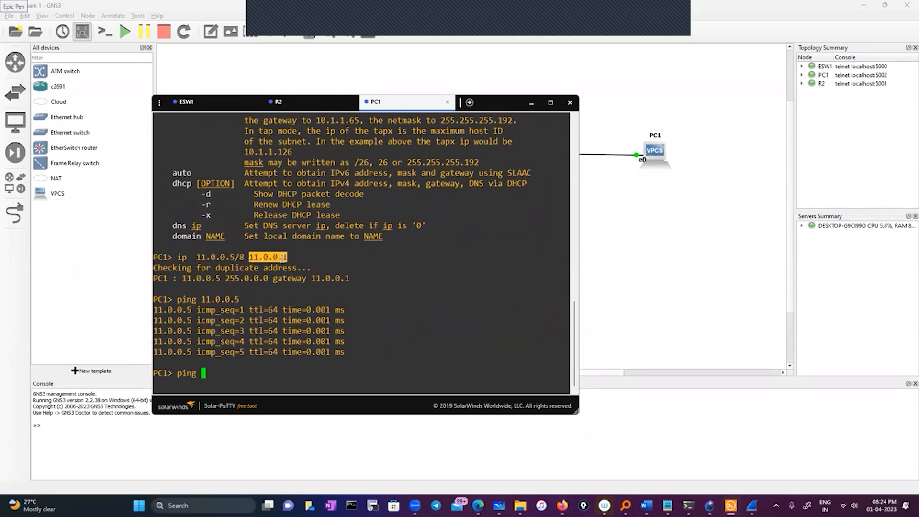
pyautogui.rightClick(385, 285)
pyautogui.press('Return')
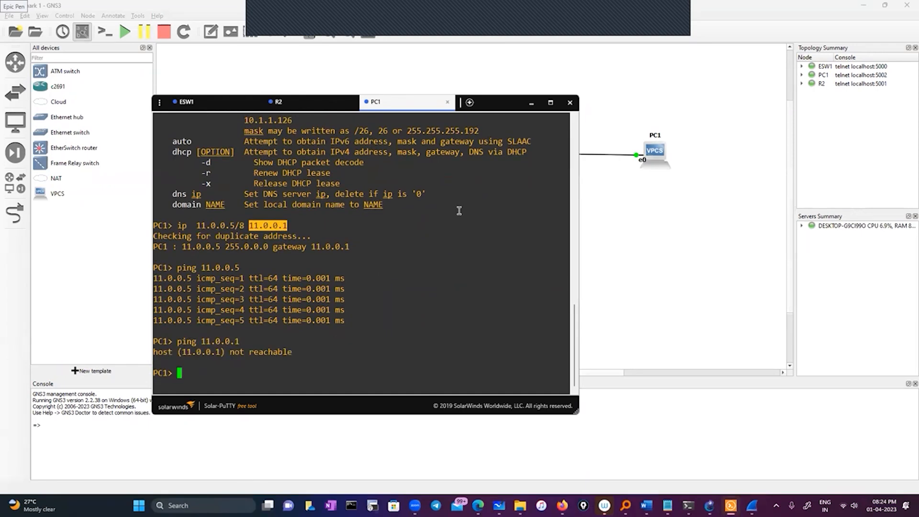
# Switch to R2's console and display its ARP table with sh ip arp.
pyautogui.click(308, 108)
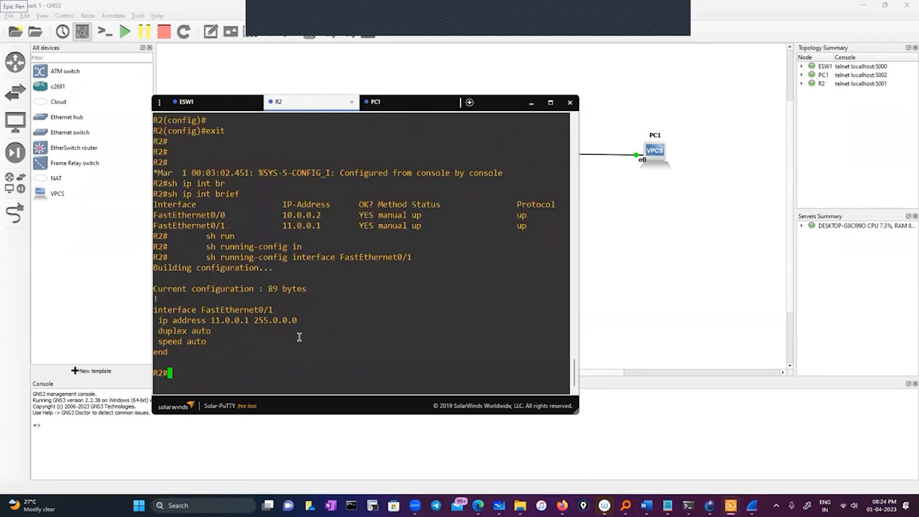
pyautogui.write('sh ip ar')
pyautogui.press('Tab')
pyautogui.press('Return')
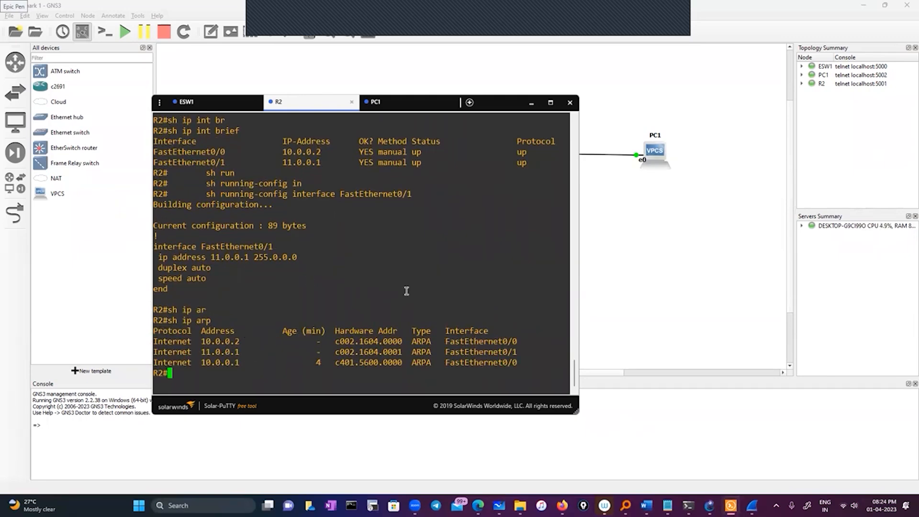
# Ping PC1's address 11.0.0.5 from R2.
pyautogui.write('ping 11.0.0.5')
pyautogui.press('Return')
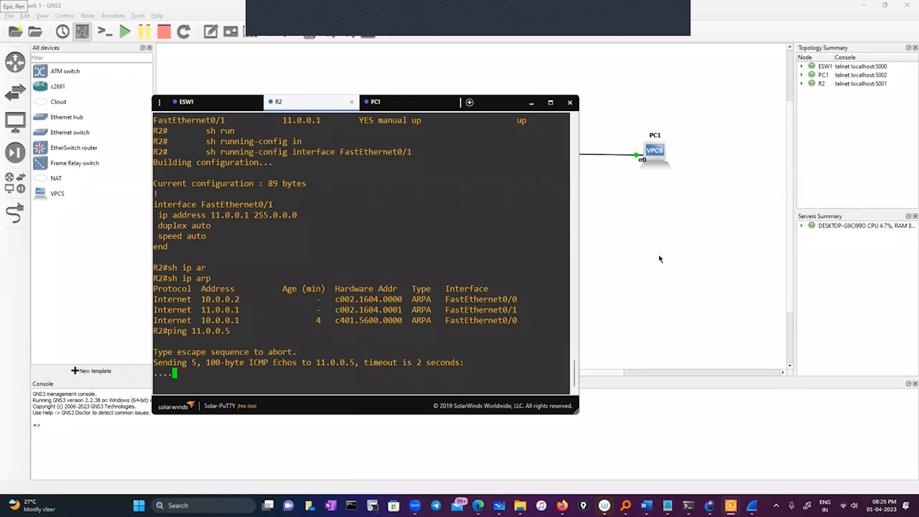
# Start an Ethernet packet capture on the link between R2 and PC1, and filter the Wireshark display for arp.
pyautogui.click(607, 257)
pyautogui.rightClick(509, 156)
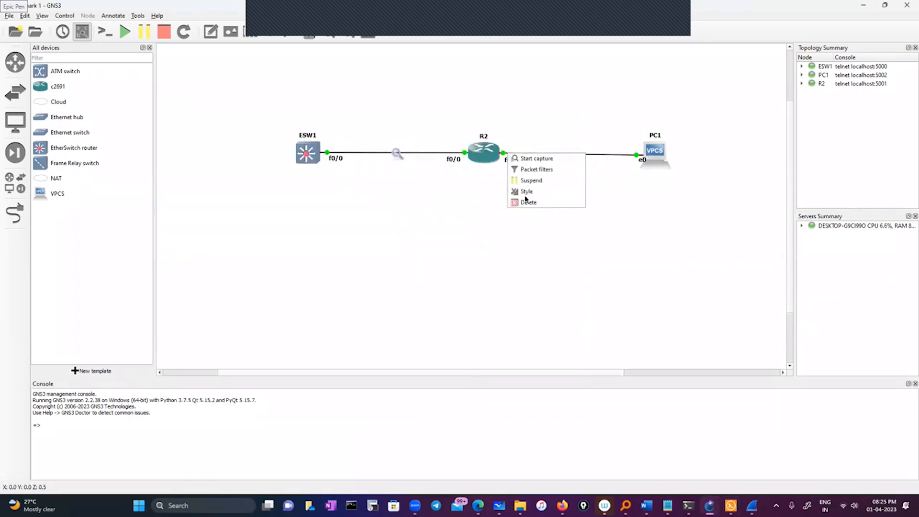
pyautogui.click(532, 161)
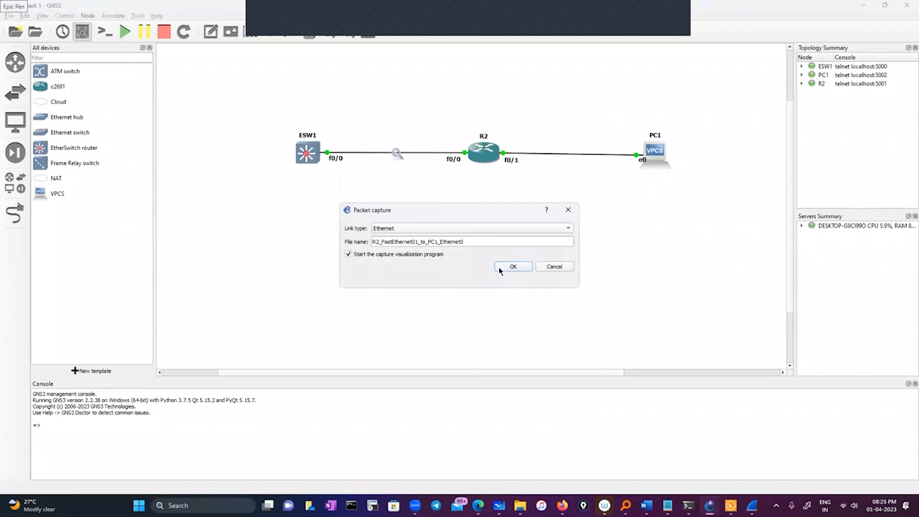
pyautogui.click(504, 267)
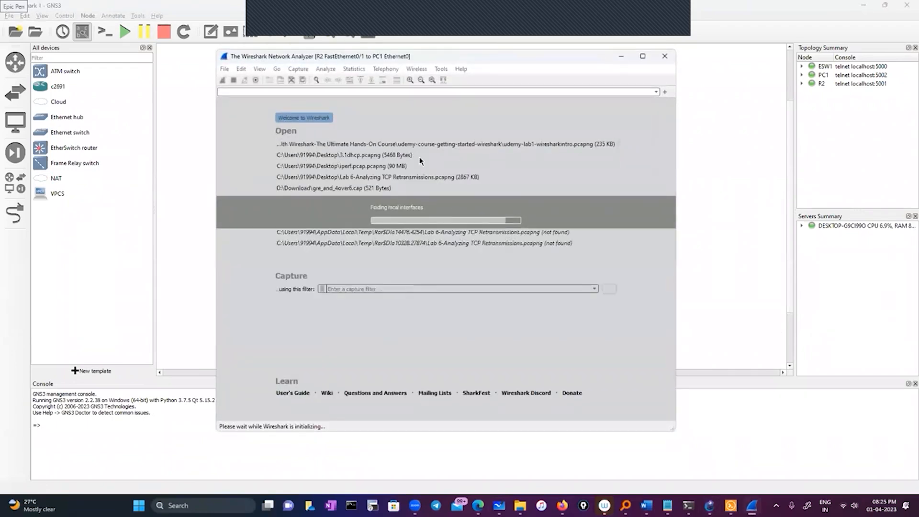
pyautogui.write('arp')
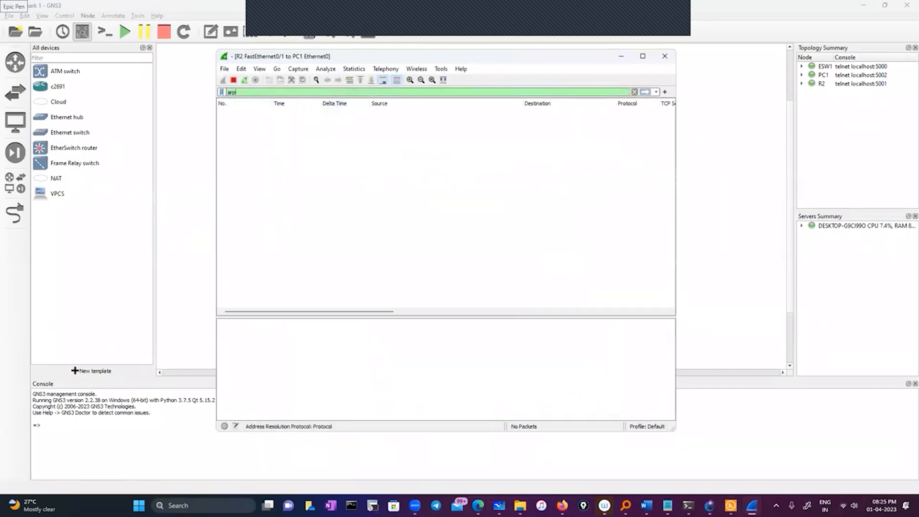
# Return to R2's console and turn on ARP packet debugging with debug arp.
pyautogui.hotkey('alt', 'Tab')
pyautogui.write('de')
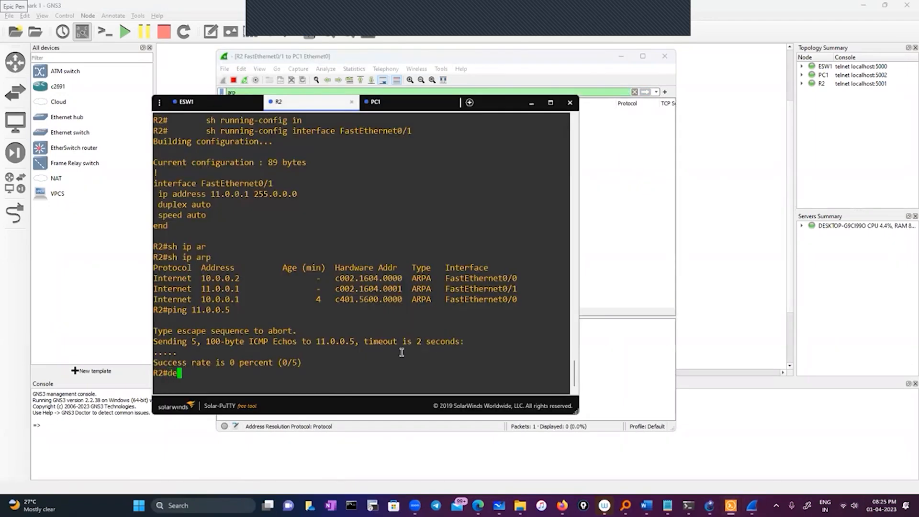
pyautogui.write('b')
pyautogui.press('Tab')
pyautogui.write('ar')
pyautogui.press('Tab')
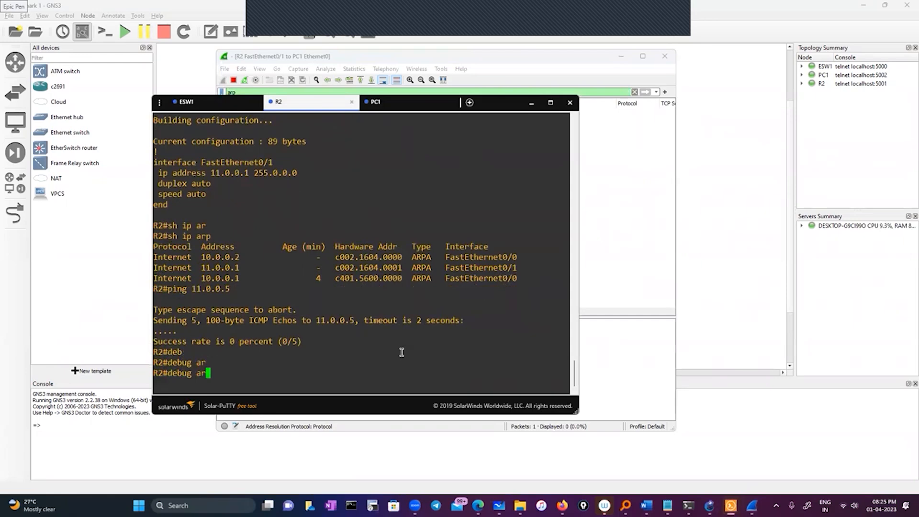
pyautogui.write('p')
pyautogui.press('Tab')
pyautogui.write('?')
pyautogui.press('Return')
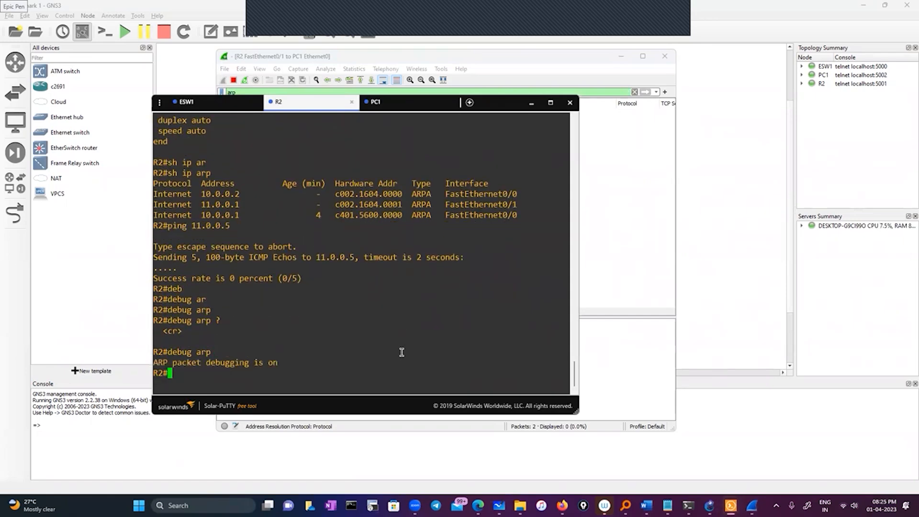
pyautogui.press('Return')
pyautogui.press('Return')
# Enable log output on R2's console session with terminal monitor.
pyautogui.write('ter')
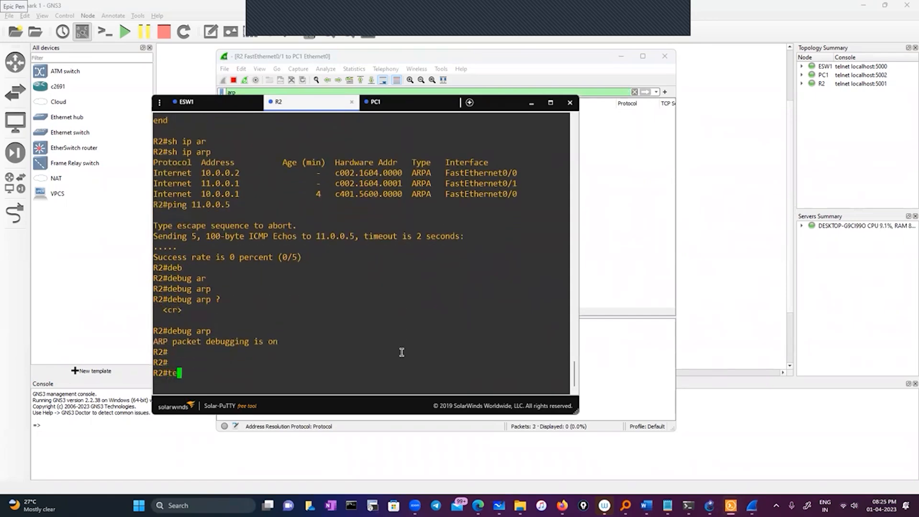
pyautogui.press('Tab')
pyautogui.write('mon')
pyautogui.press('Tab')
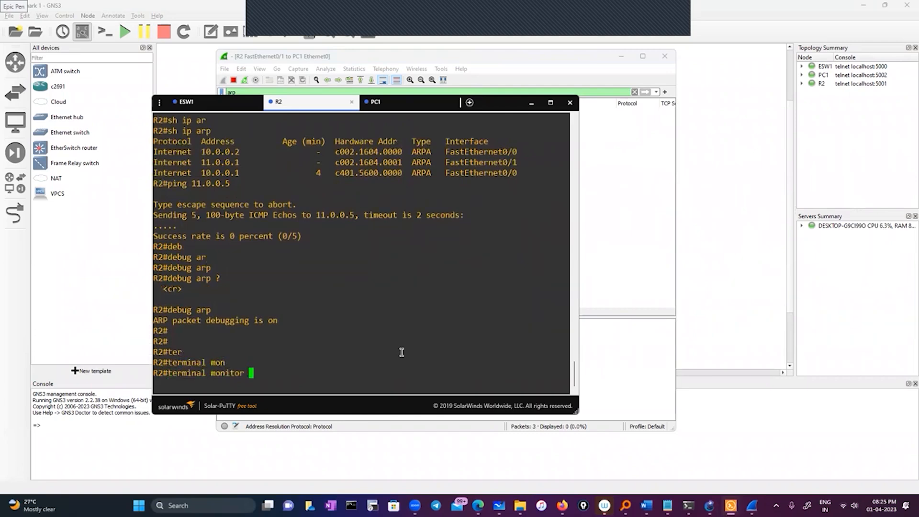
pyautogui.press('Return')
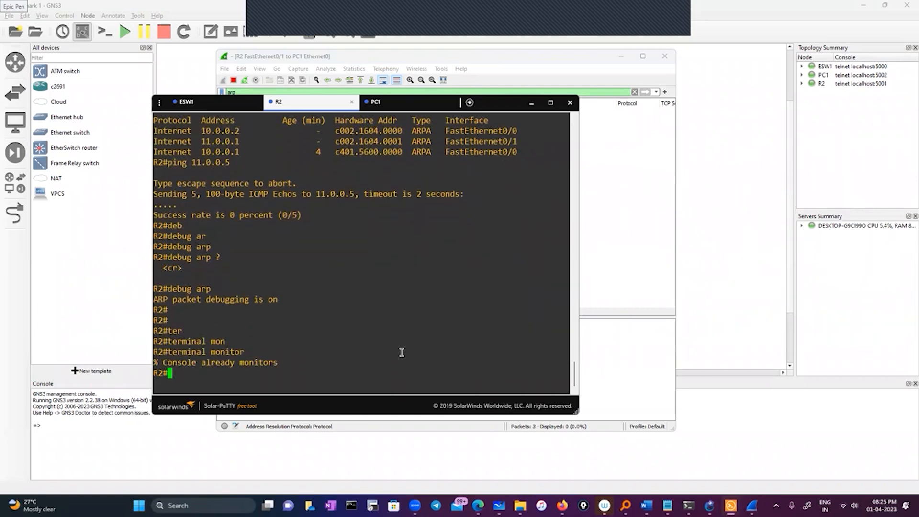
# Ping 11.0.0.5 from R2 with ARP debugging on, copying the address from the earlier ping output.
pyautogui.moveTo(487, 106); pyautogui.dragTo(492, 116)
pyautogui.click(477, 329)
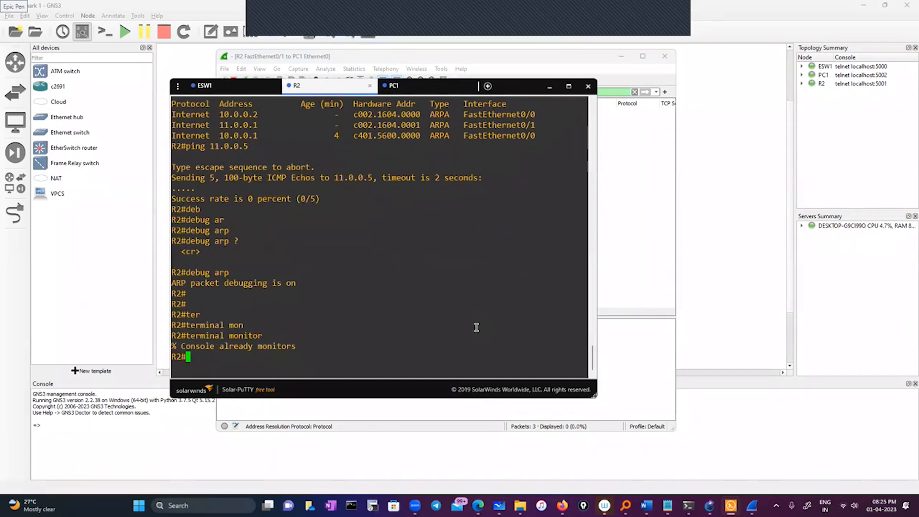
pyautogui.write('ping')
pyautogui.moveTo(337, 176); pyautogui.dragTo(373, 177)
pyautogui.rightClick(370, 260)
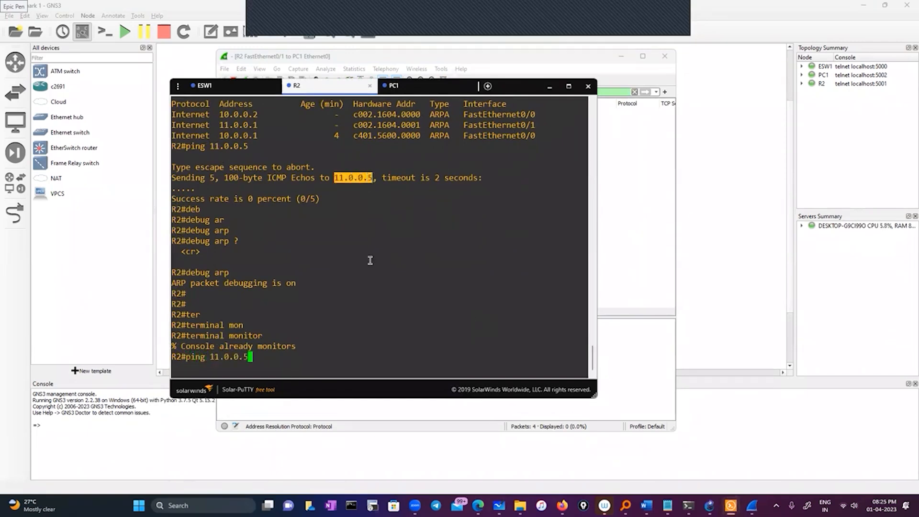
pyautogui.press('Return')
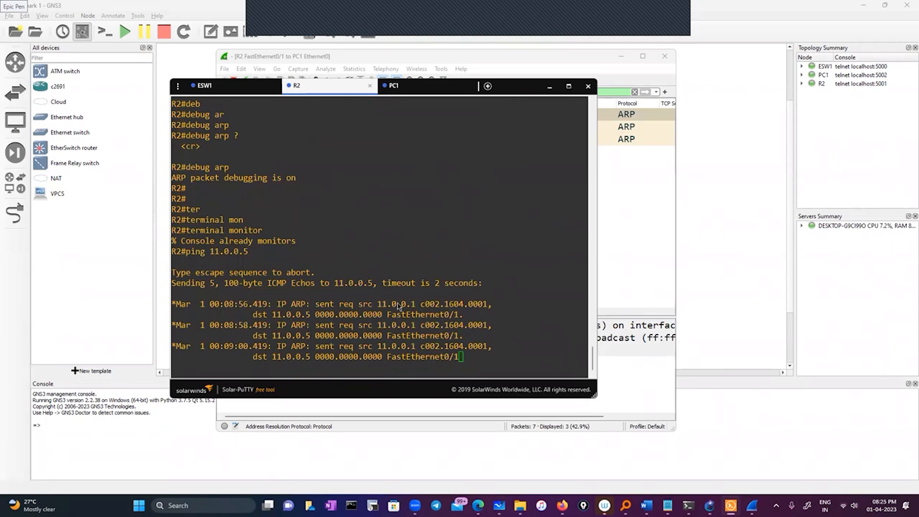
# Move the console aside and examine the Info column of the captured ARP packets in Wireshark against R2's debug output.
pyautogui.moveTo(516, 87); pyautogui.dragTo(830, 183)
pyautogui.moveTo(368, 312); pyautogui.dragTo(641, 311)
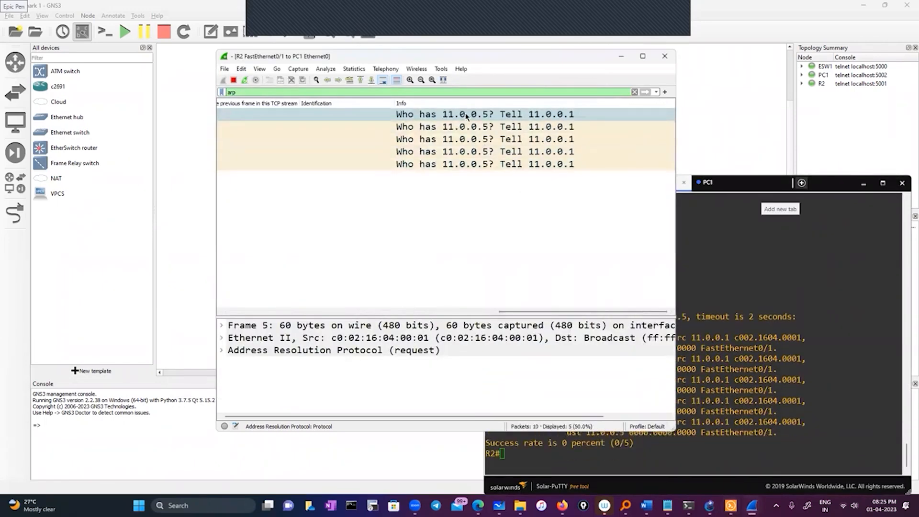
pyautogui.click(724, 290)
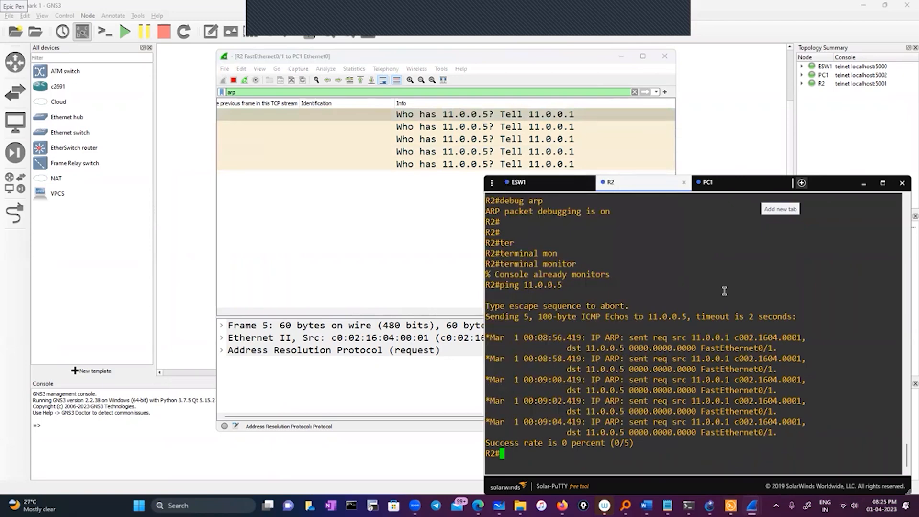
pyautogui.click(353, 415)
pyautogui.click(792, 311)
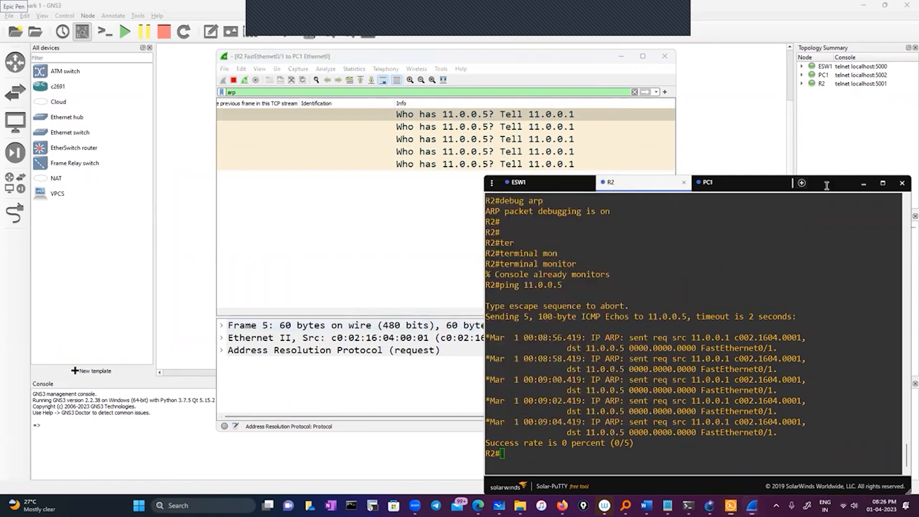
# Examine the source and destination IP and MAC addresses of the first ARP request in R2's debug output.
pyautogui.moveTo(828, 189); pyautogui.dragTo(661, 90)
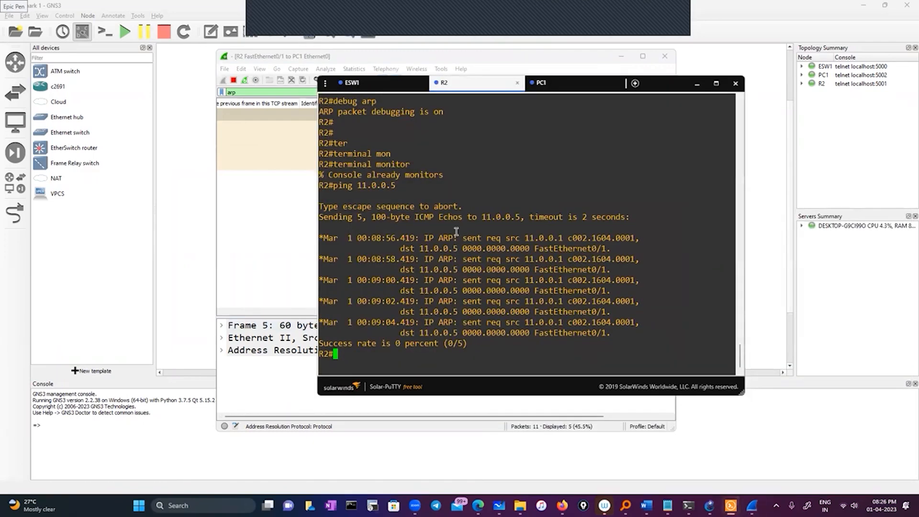
pyautogui.moveTo(434, 238); pyautogui.dragTo(539, 238)
pyautogui.click(622, 238)
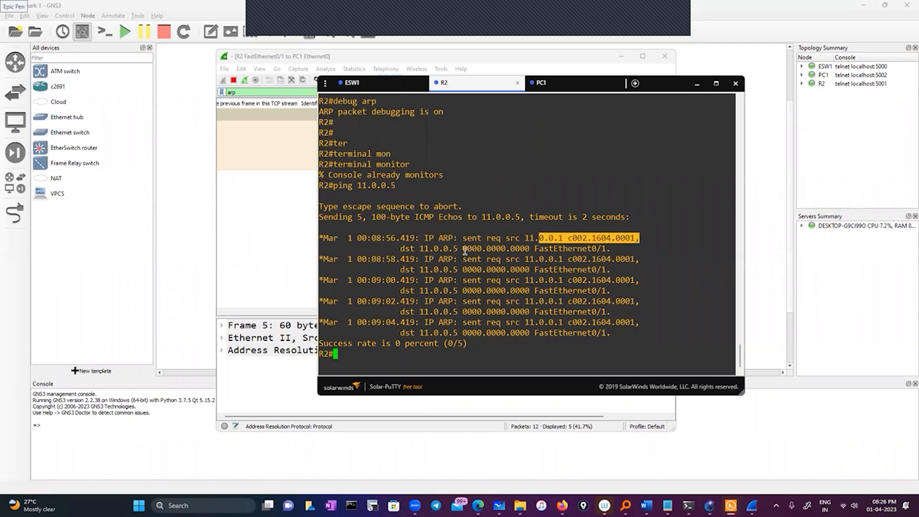
pyautogui.moveTo(458, 248); pyautogui.dragTo(527, 244)
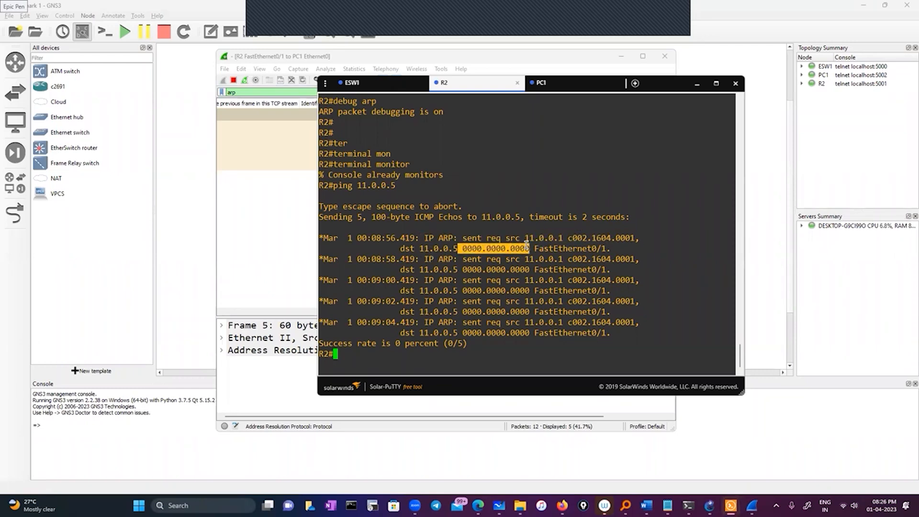
pyautogui.moveTo(459, 249); pyautogui.dragTo(533, 249)
pyautogui.click(365, 353)
pyautogui.write('sho')
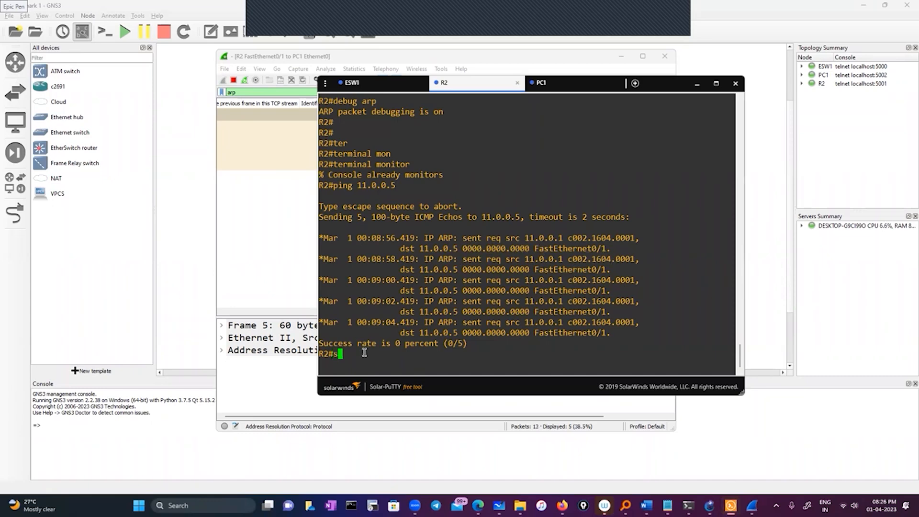
pyautogui.press('Tab')
pyautogui.write('run')
pyautogui.press('Tab')
pyautogui.press('BackSpace')
pyautogui.press('BackSpace')
pyautogui.press('BackSpace')
pyautogui.press('BackSpace')
pyautogui.press('BackSpace')
pyautogui.press('BackSpace')
pyautogui.press('BackSpace')
pyautogui.press('BackSpace')
pyautogui.press('BackSpace')
pyautogui.press('BackSpace')
pyautogui.press('BackSpace')
pyautogui.press('BackSpace')
pyautogui.press('BackSpace')
pyautogui.press('BackSpace')
pyautogui.press('BackSpace')
pyautogui.press('BackSpace')
pyautogui.press('BackSpace')
pyautogui.press('BackSpace')
pyautogui.press('BackSpace')
pyautogui.press('BackSpace')
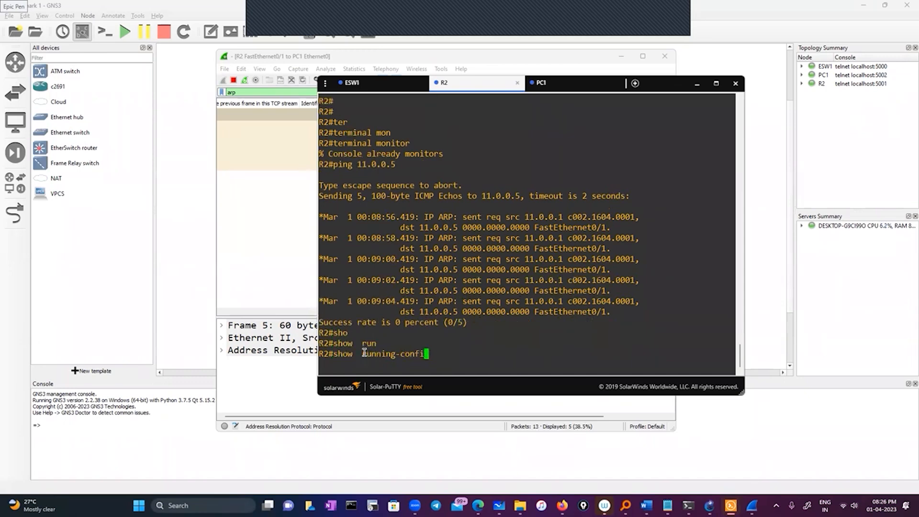
# Display R2's interface summary with sh ip int brief and check the FastEthernet0/1 entry.
pyautogui.write('sh ip int br')
pyautogui.press('Tab')
pyautogui.press('Return')
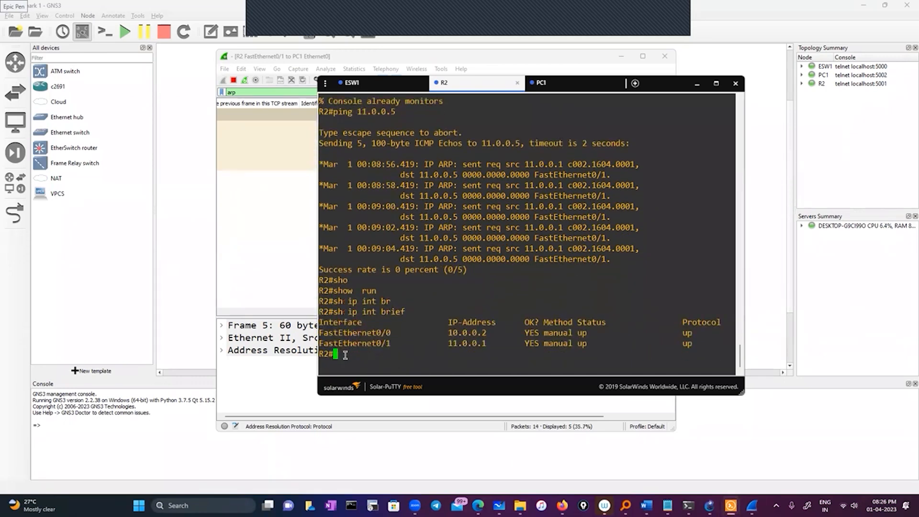
pyautogui.moveTo(319, 344); pyautogui.dragTo(386, 343)
# Switch to PC1's console and display its IP settings with show ip, checking the gateway.
pyautogui.click(570, 83)
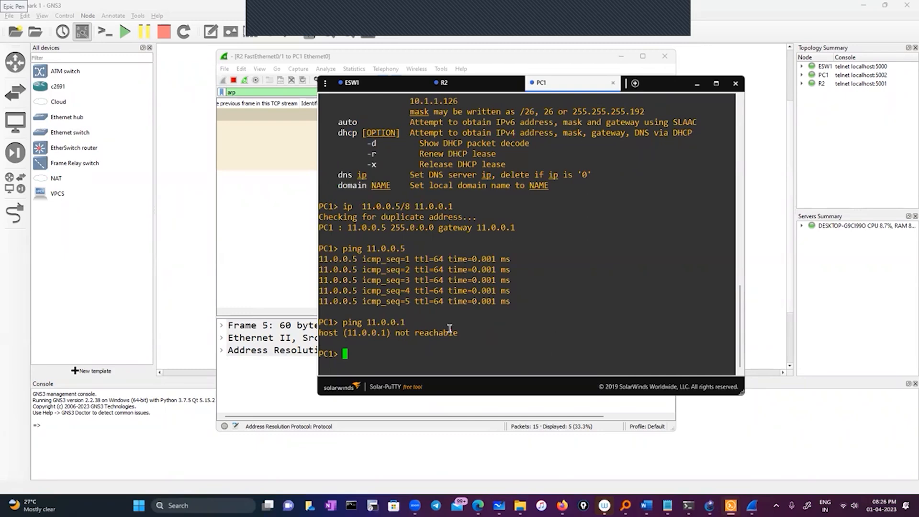
pyautogui.write('show ip')
pyautogui.press('Return')
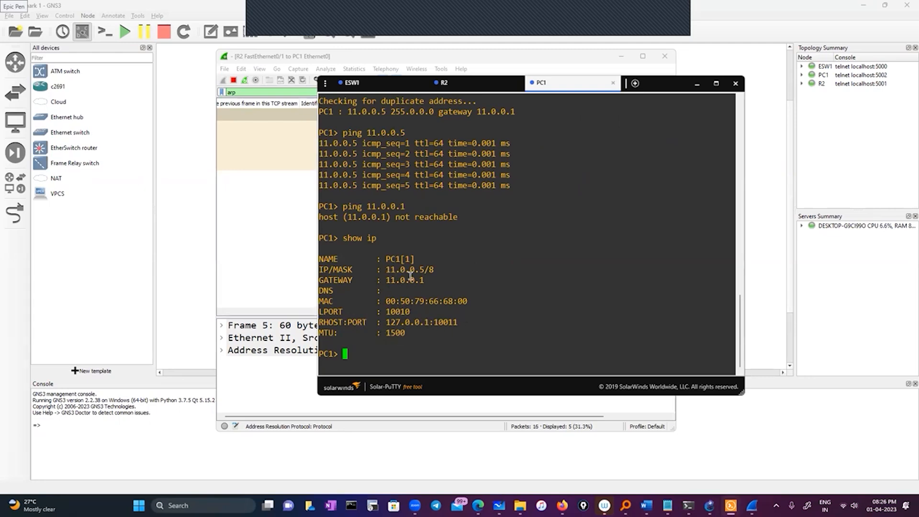
pyautogui.moveTo(383, 280); pyautogui.dragTo(441, 279)
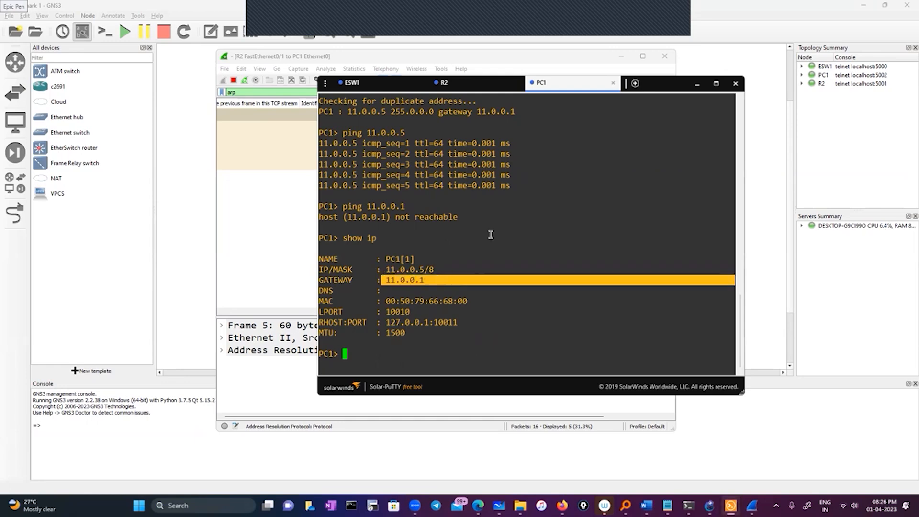
# Compare R2's interface addresses with PC1's gateway and its IP address and mask.
pyautogui.click(473, 87)
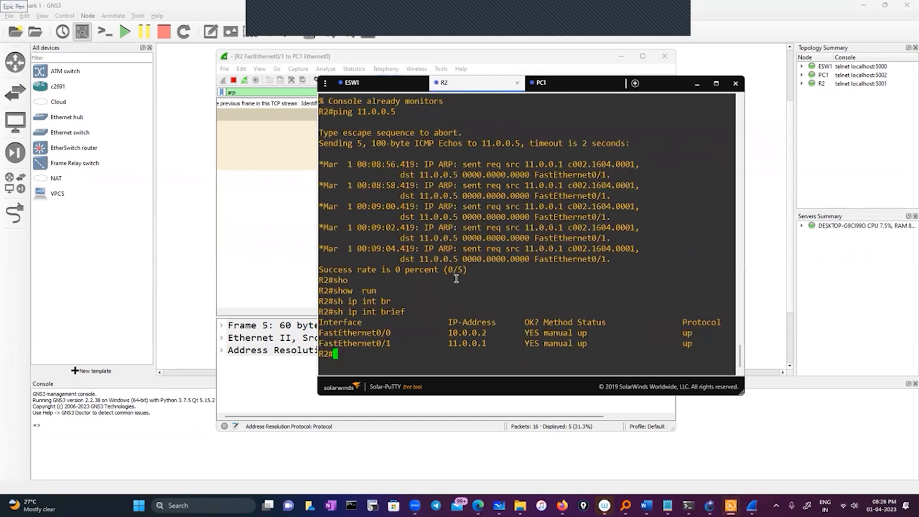
pyautogui.click(568, 83)
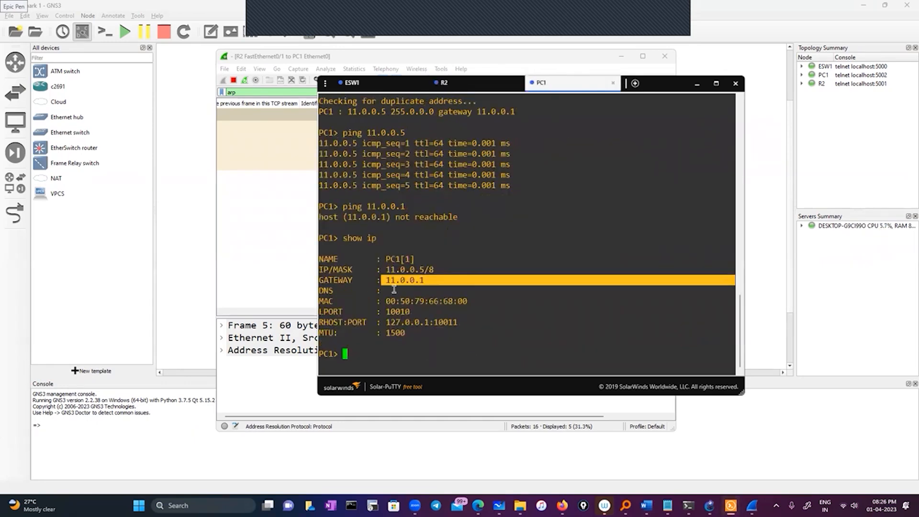
pyautogui.doubleClick(429, 270)
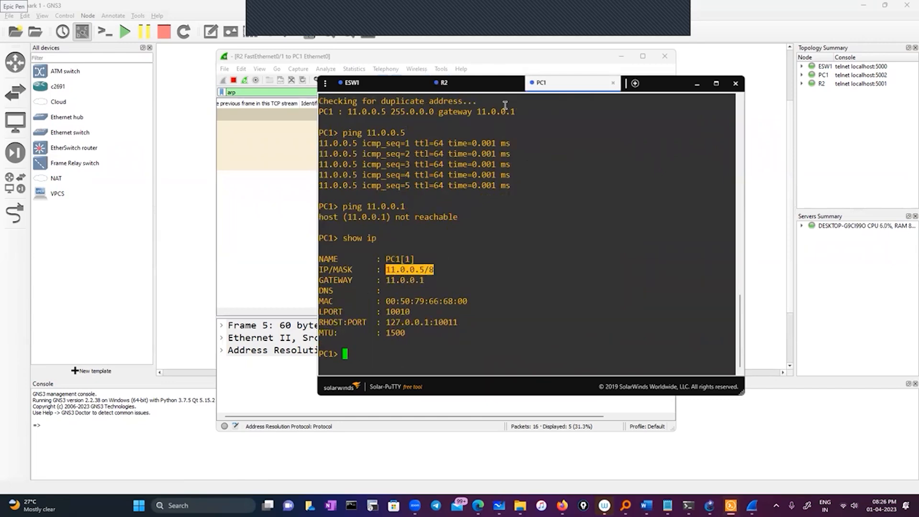
# Display R2's running configuration for interface FastEthernet0/1 and check its IP address and subnet mask.
pyautogui.click(459, 85)
pyautogui.doubleClick(339, 343)
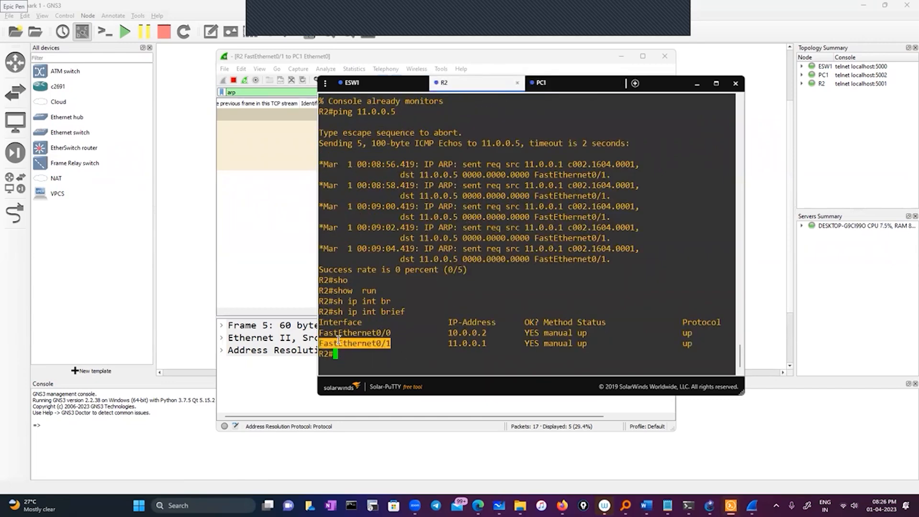
pyautogui.write('sho')
pyautogui.press('Tab')
pyautogui.write('run')
pyautogui.press('Tab')
pyautogui.write('in')
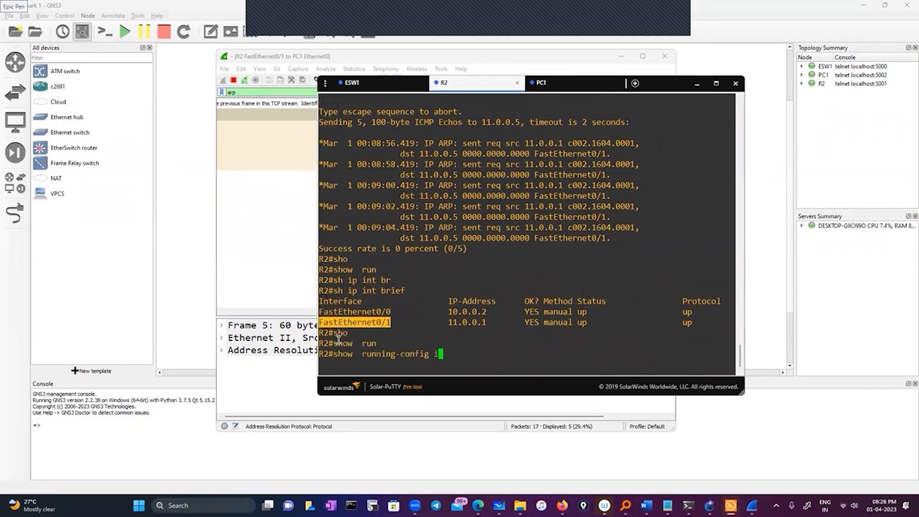
pyautogui.write('tr')
pyautogui.press('Tab')
pyautogui.write('e')
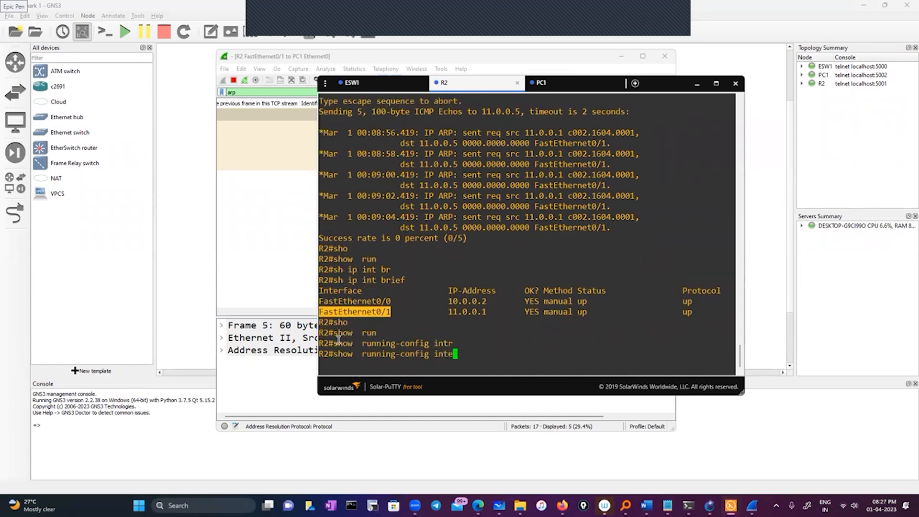
pyautogui.write('r')
pyautogui.press('Tab')
pyautogui.rightClick(467, 313)
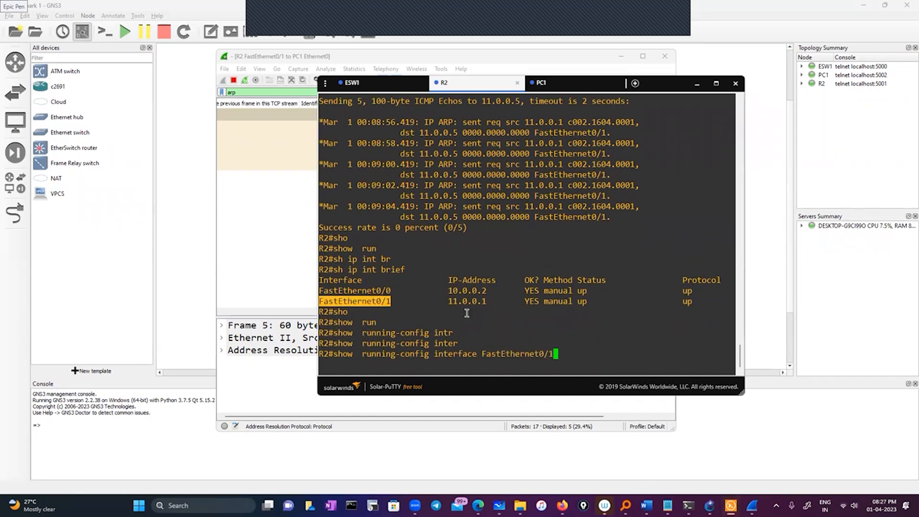
pyautogui.press('Return')
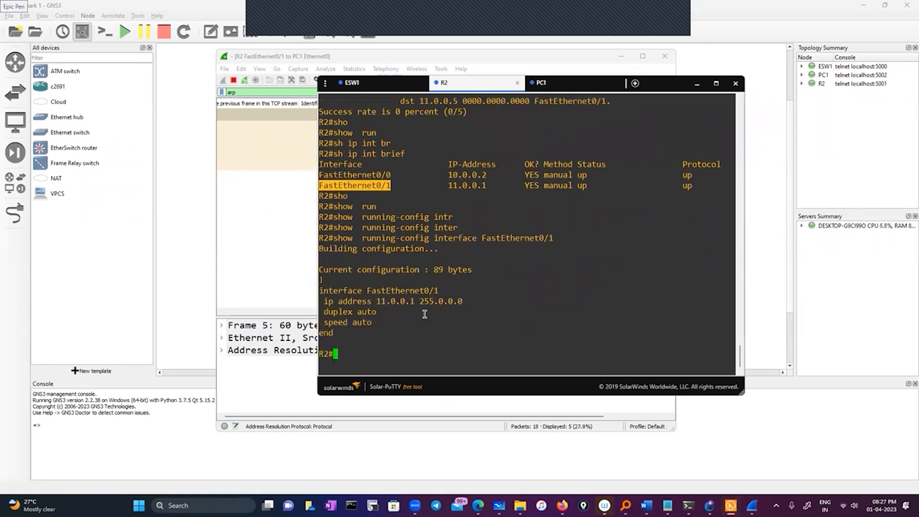
pyautogui.moveTo(372, 301); pyautogui.dragTo(421, 304)
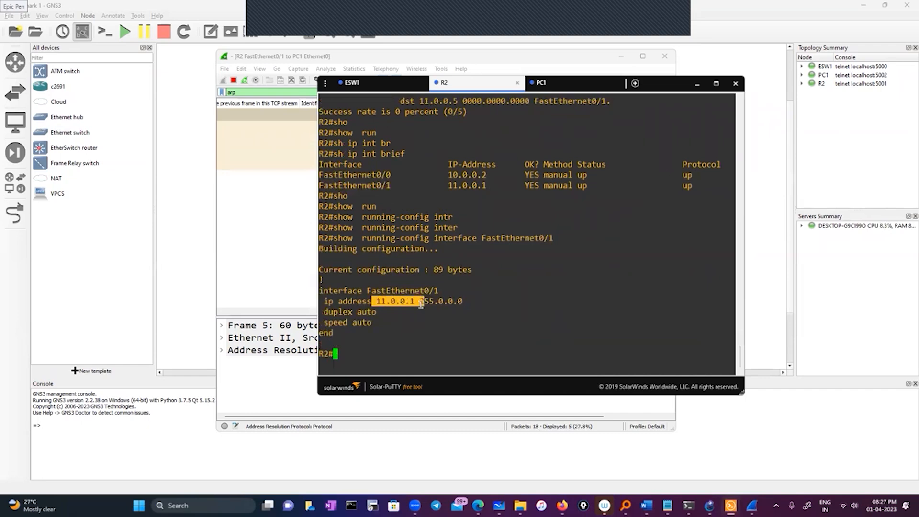
pyautogui.moveTo(420, 302); pyautogui.dragTo(502, 302)
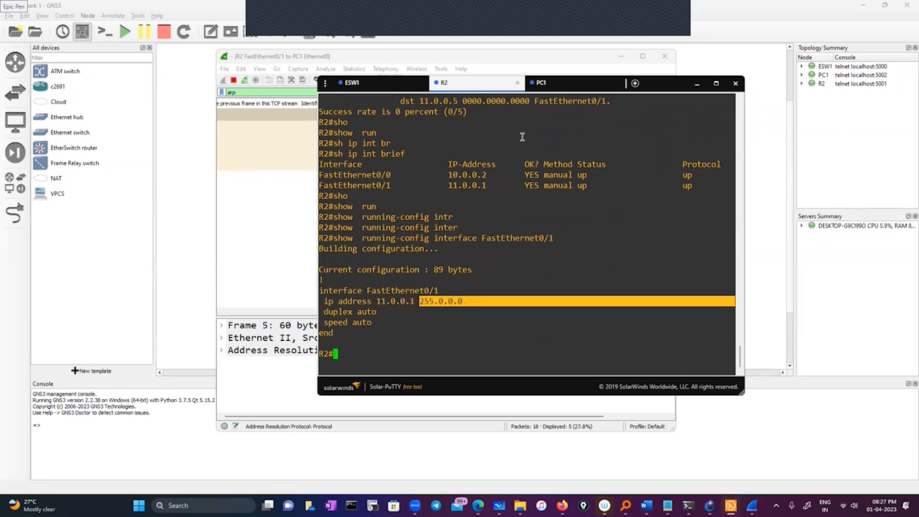
# Show PC1's console, then put the capture window and console away to review the topology.
pyautogui.click(546, 82)
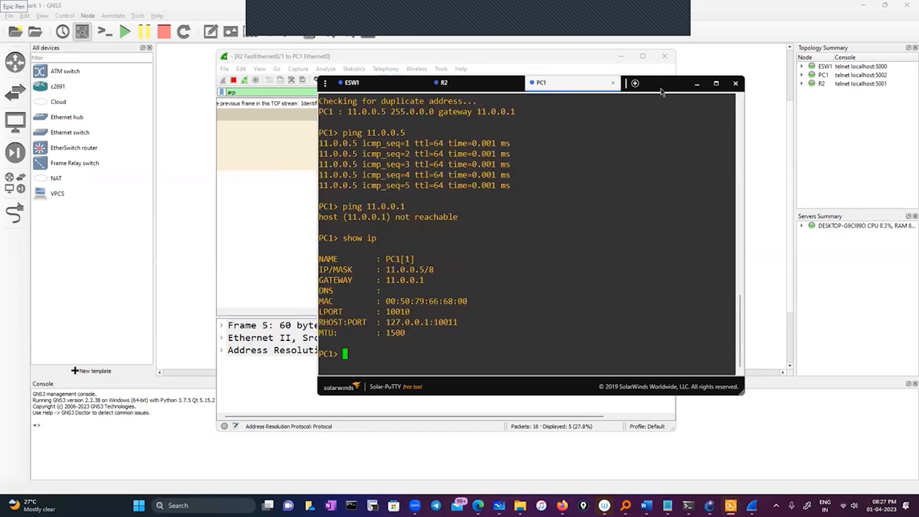
pyautogui.moveTo(670, 83); pyautogui.dragTo(620, 107)
pyautogui.click(640, 62)
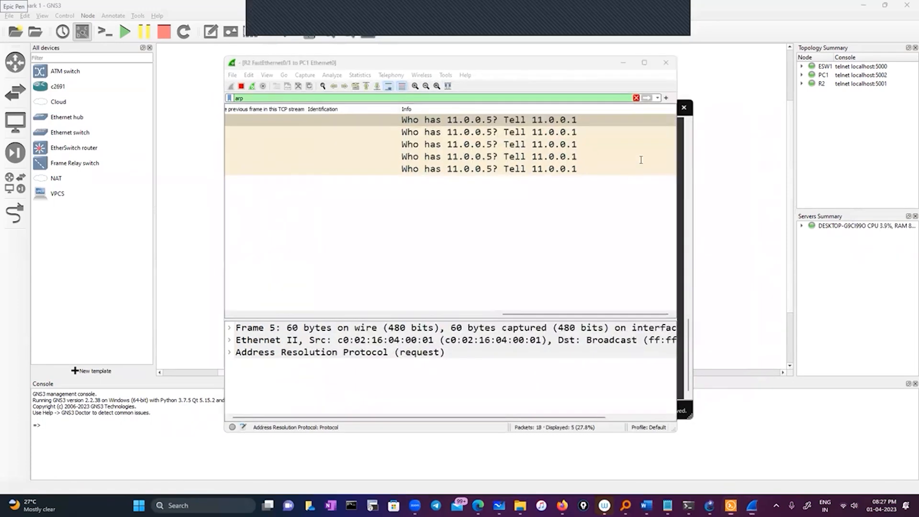
pyautogui.click(621, 56)
pyautogui.click(646, 107)
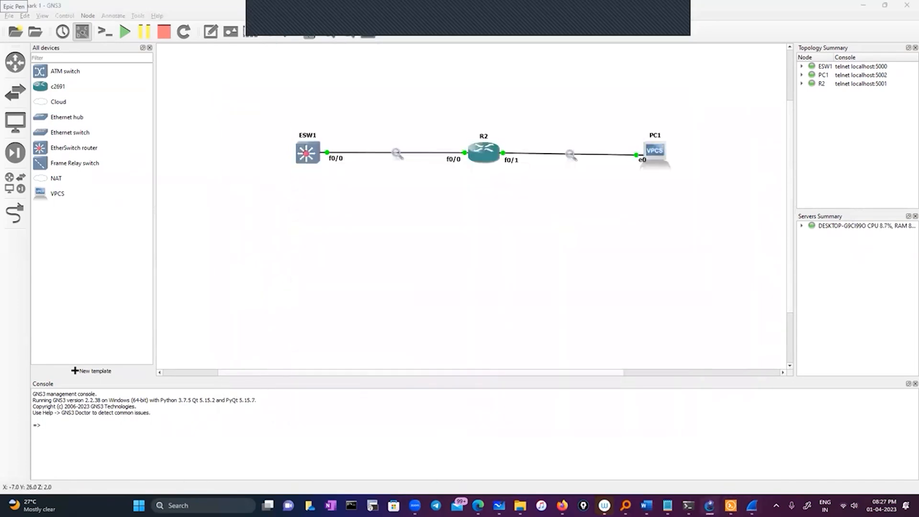
# List the commands available in PC1's console with ?
pyautogui.click(731, 506)
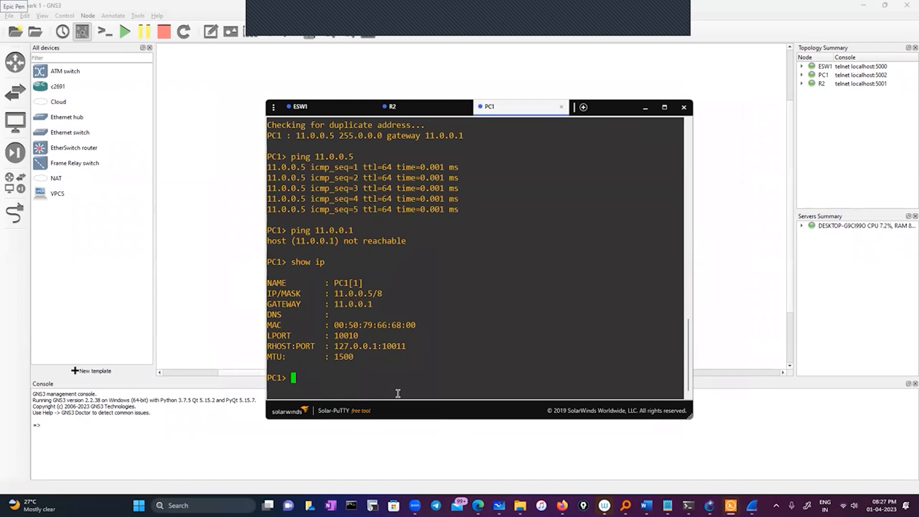
pyautogui.write('trace')
pyautogui.press('BackSpace')
pyautogui.press('BackSpace')
pyautogui.press('BackSpace')
pyautogui.press('BackSpace')
pyautogui.press('BackSpace')
pyautogui.write('?')
pyautogui.press('Return')
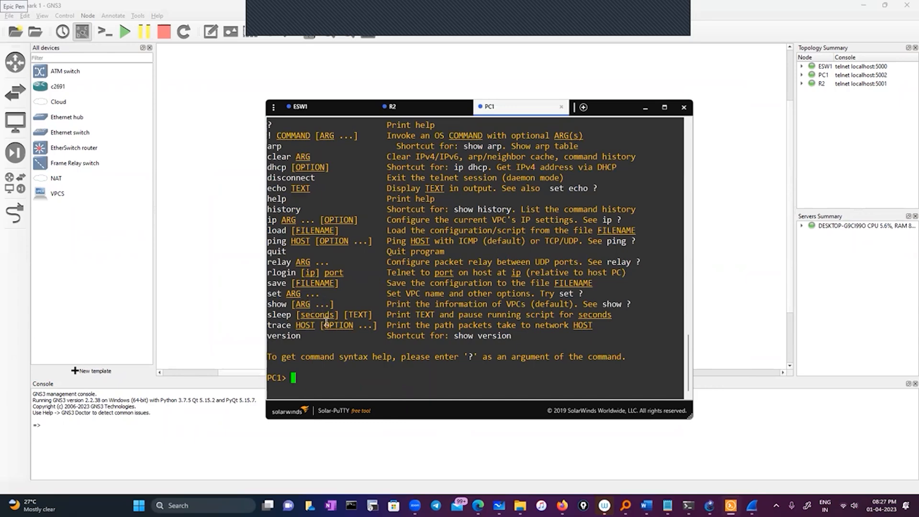
# Run trace 11.0.0.1 from PC1 to trace the path to R2's interface.
pyautogui.doubleClick(280, 326)
pyautogui.rightClick(347, 365)
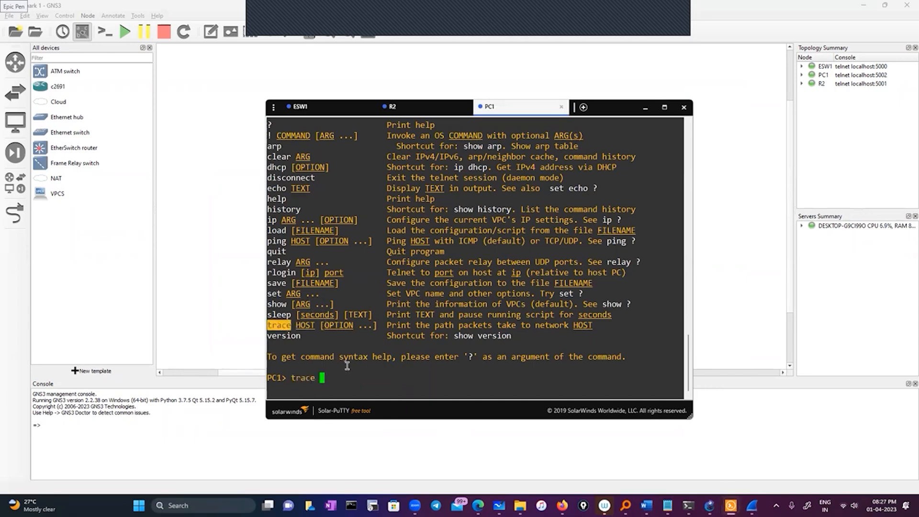
pyautogui.write('11.0.0.1')
pyautogui.press('Return')
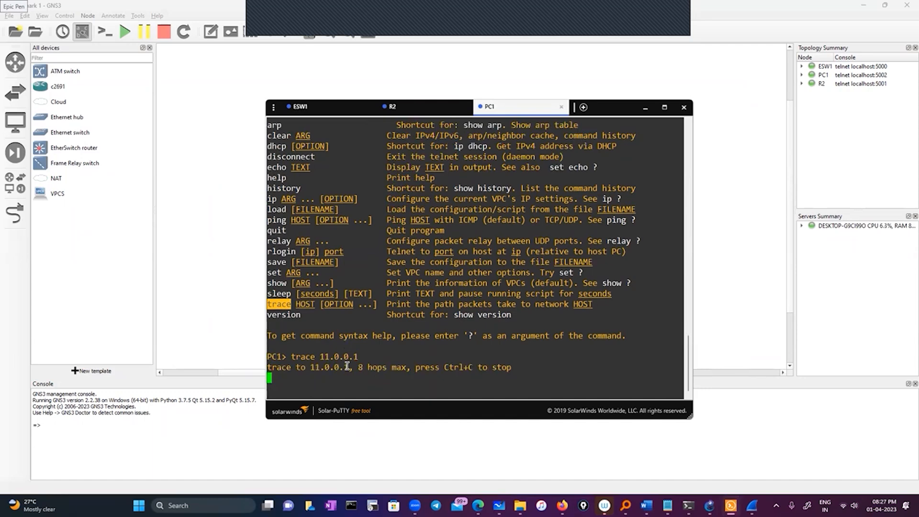
pyautogui.click(646, 111)
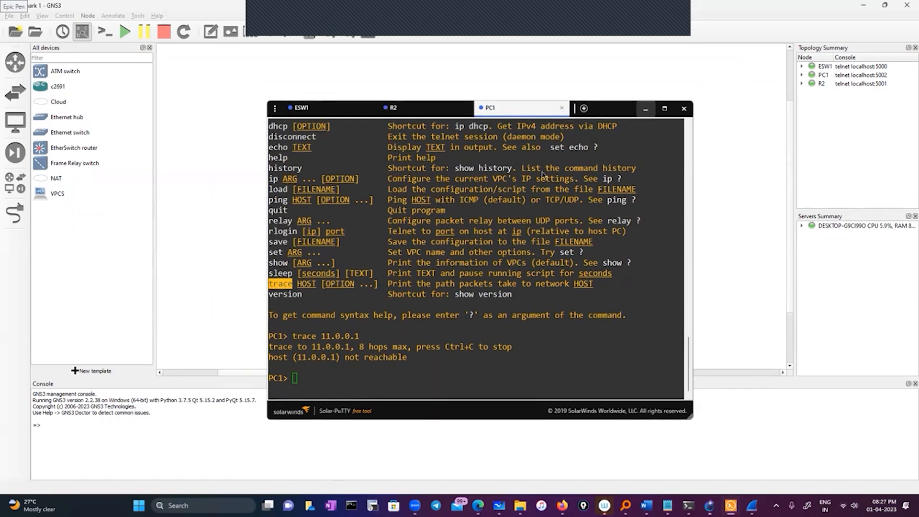
# Ping 11.0.0.1 from ESW1's console.
pyautogui.moveTo(730, 505)
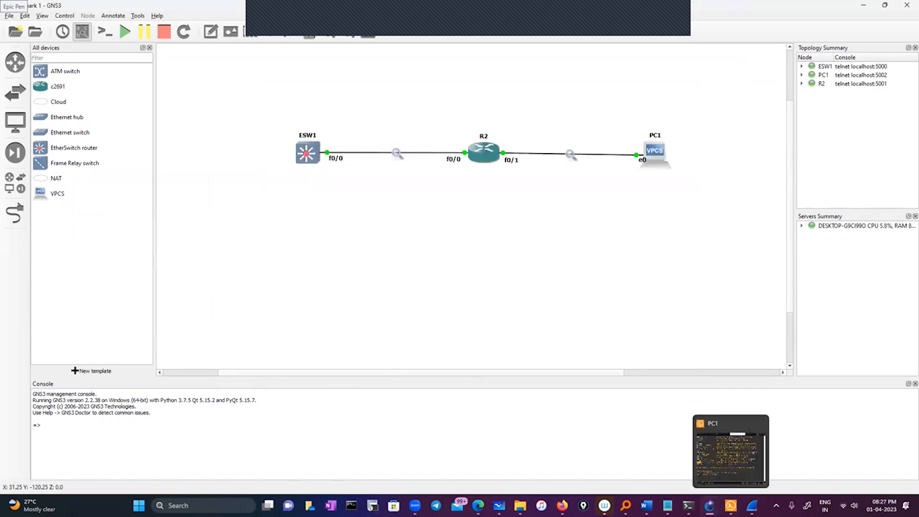
pyautogui.click(721, 476)
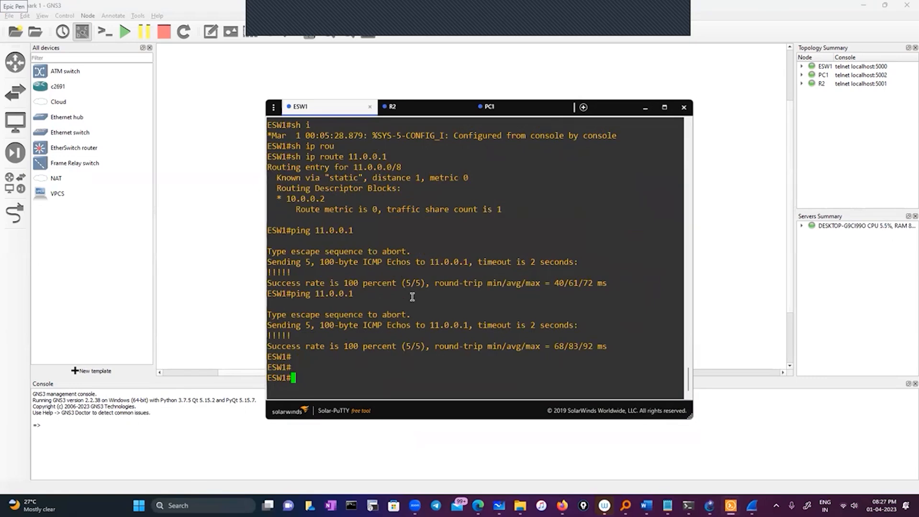
pyautogui.press('Up')
pyautogui.press('Up')
pyautogui.press('BackSpace')
pyautogui.write('5')
pyautogui.press('BackSpace')
pyautogui.press('BackSpace')
pyautogui.press('BackSpace')
pyautogui.press('BackSpace')
pyautogui.press('BackSpace')
pyautogui.press('BackSpace')
pyautogui.press('BackSpace')
pyautogui.press('BackSpace')
pyautogui.press('BackSpace')
pyautogui.press('BackSpace')
pyautogui.press('BackSpace')
pyautogui.press('BackSpace')
pyautogui.press('BackSpace')
pyautogui.press('BackSpace')
pyautogui.press('BackSpace')
pyautogui.press('BackSpace')
pyautogui.press('BackSpace')
pyautogui.press('BackSpace')
pyautogui.press('BackSpace')
pyautogui.press('BackSpace')
pyautogui.write('ping')
pyautogui.moveTo(316, 294); pyautogui.dragTo(421, 297)
pyautogui.rightClick(421, 263)
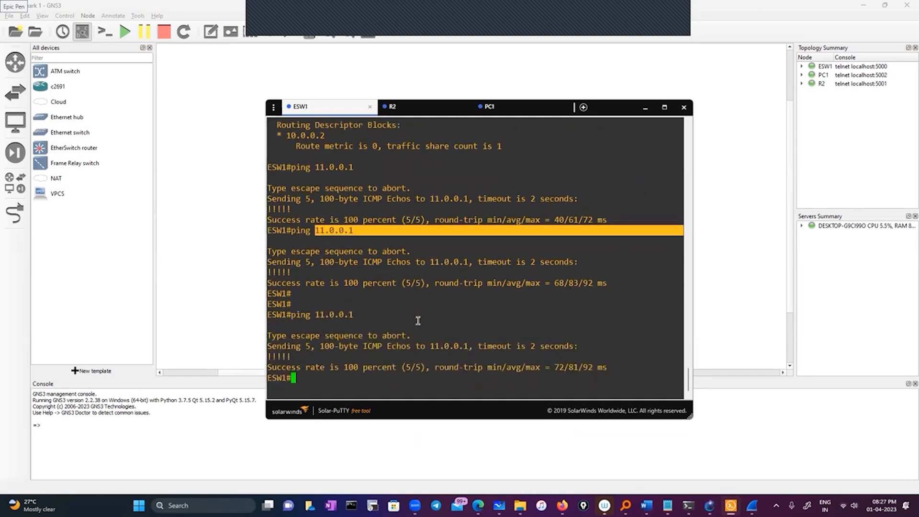
# Ping PC1's address 11.0.0.5 from ESW1.
pyautogui.write('ping 11.0.0.5')
pyautogui.press('Return')
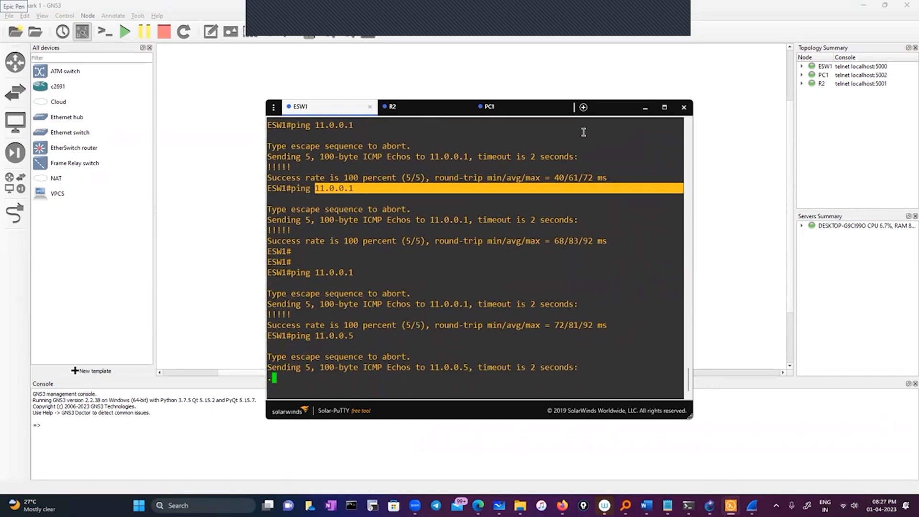
# Open the Wireshark capture of the ESW1–R2 link and filter it with ip.addr==11.0.0.5.
pyautogui.click(645, 108)
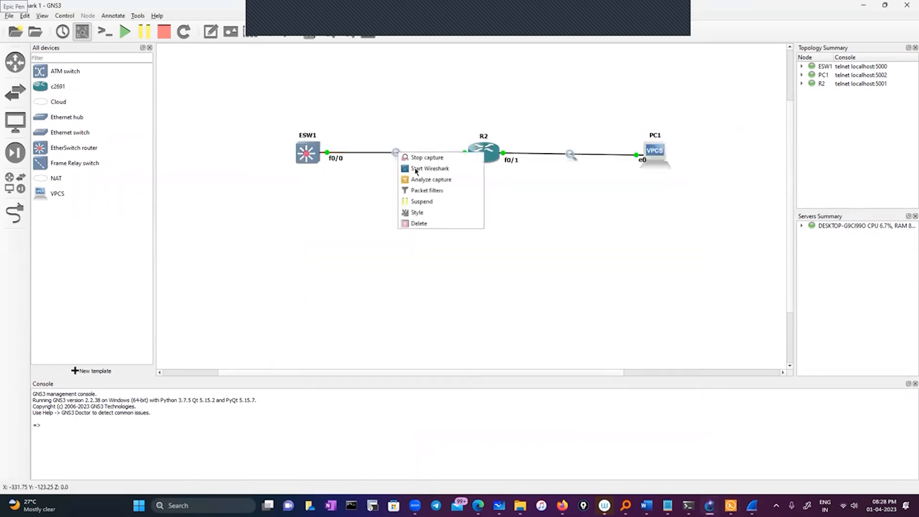
pyautogui.rightClick(397, 153)
pyautogui.moveTo(752, 505)
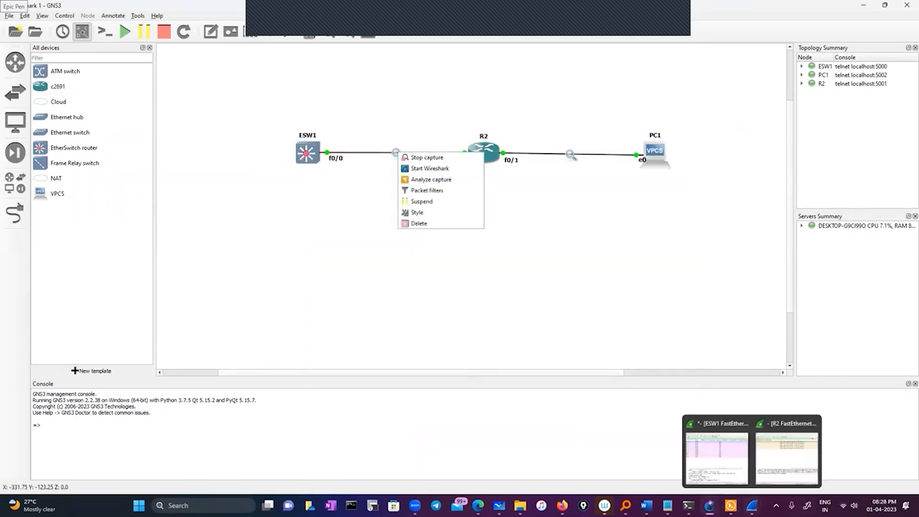
pyautogui.click(721, 467)
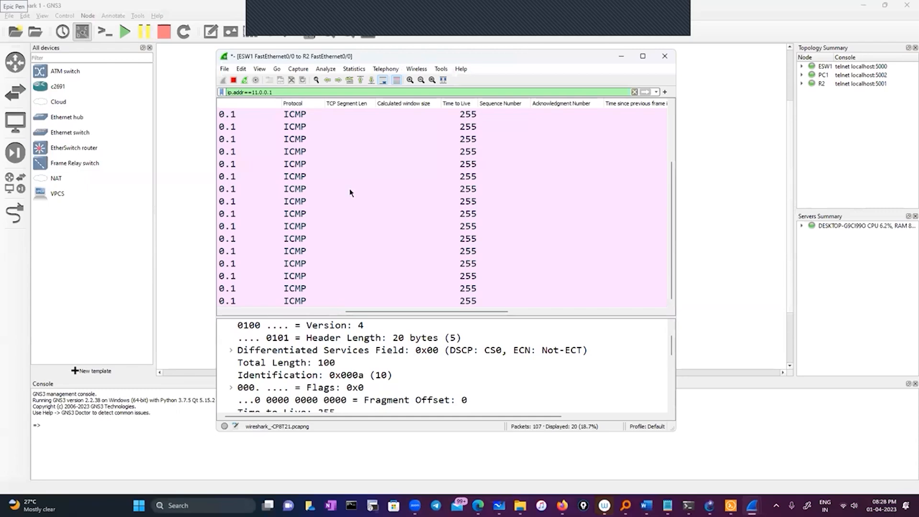
pyautogui.moveTo(321, 58); pyautogui.dragTo(333, 189)
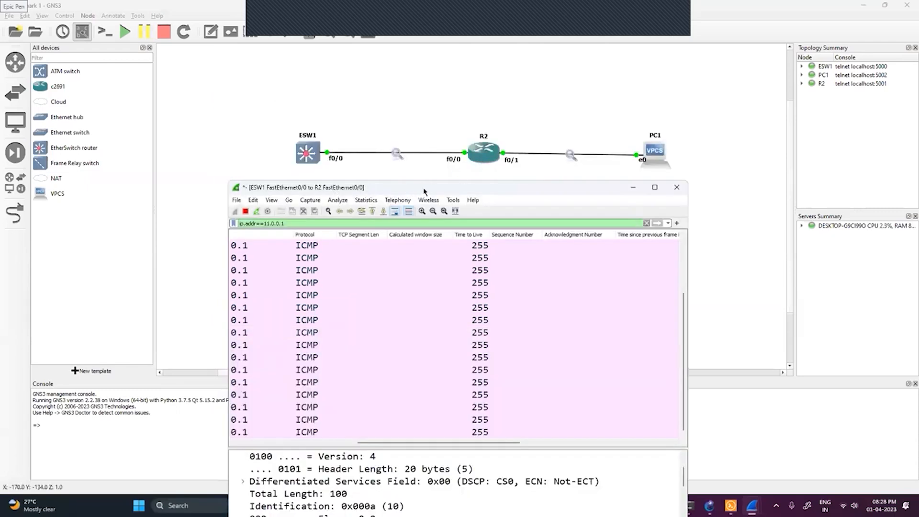
pyautogui.moveTo(326, 187); pyautogui.dragTo(298, 54)
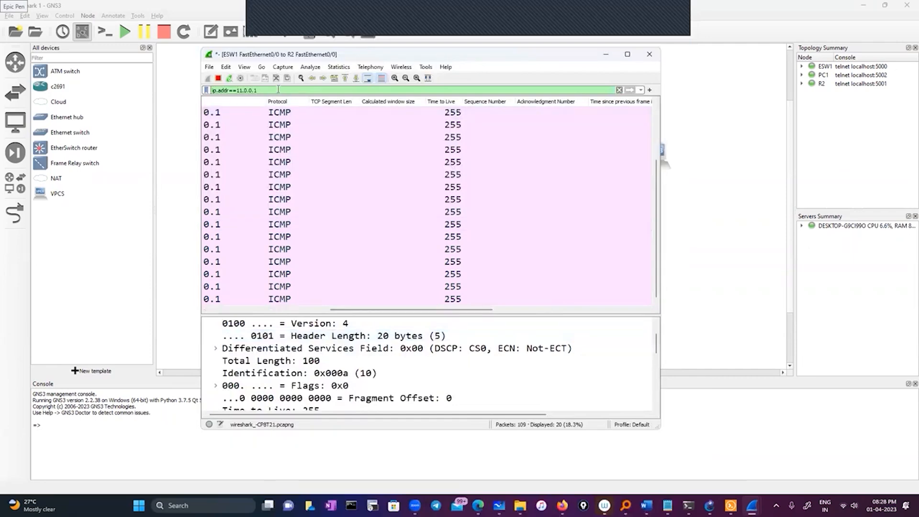
pyautogui.press('BackSpace')
pyautogui.write('5')
pyautogui.press('Return')
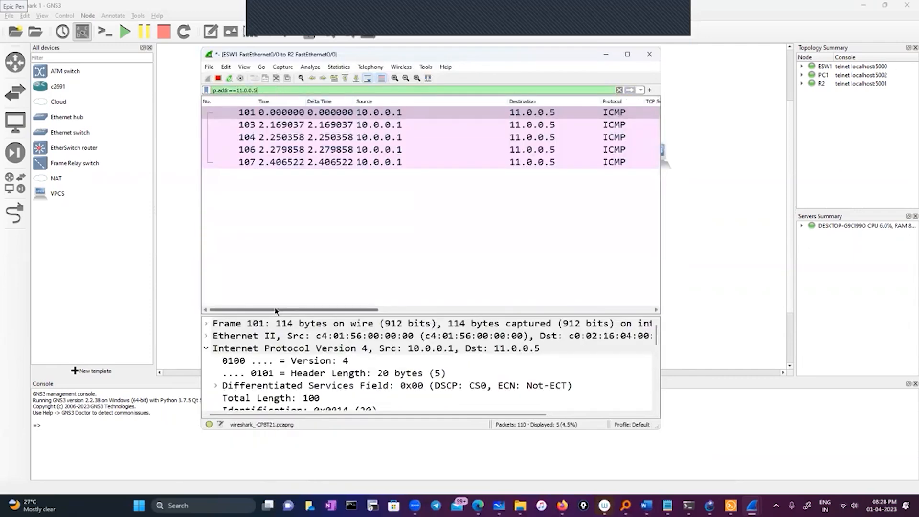
# Examine the first ICMP request to 11.0.0.5, including its response details and the Time to Live column.
pyautogui.moveTo(286, 309); pyautogui.dragTo(455, 310)
pyautogui.moveTo(315, 314); pyautogui.dragTo(224, 312)
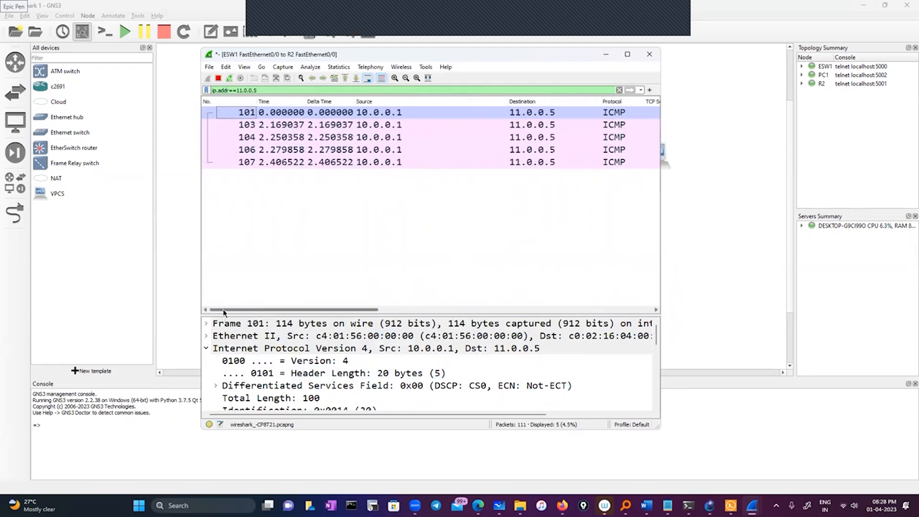
pyautogui.scroll(-3, 265, 370)
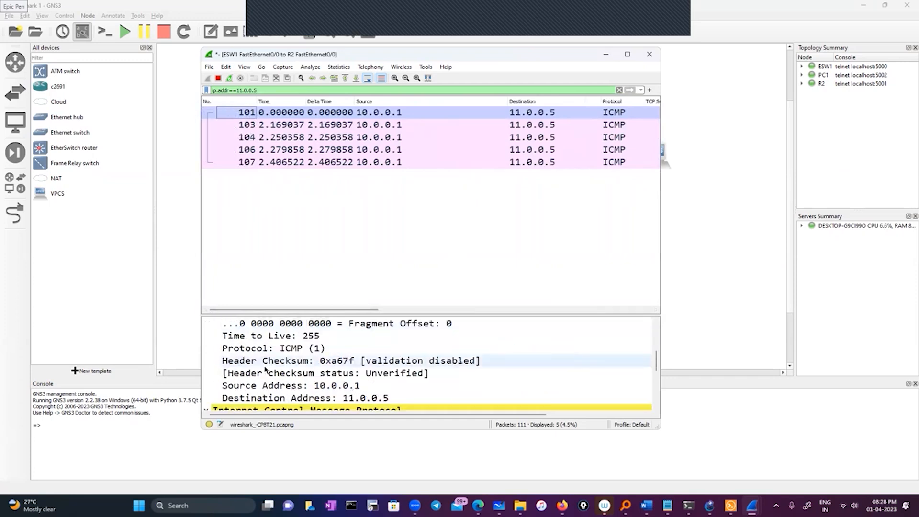
pyautogui.scroll(-4, 266, 370)
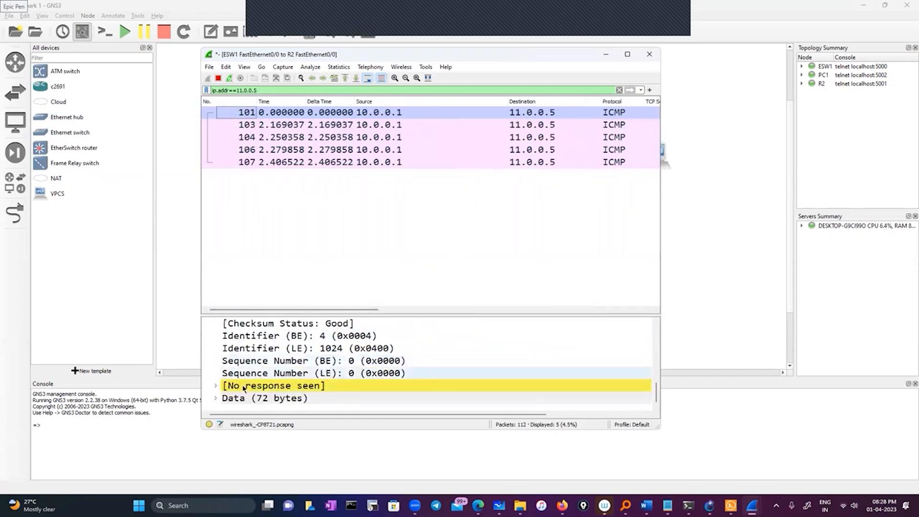
pyautogui.click(219, 386)
pyautogui.scroll(-1, 306, 335)
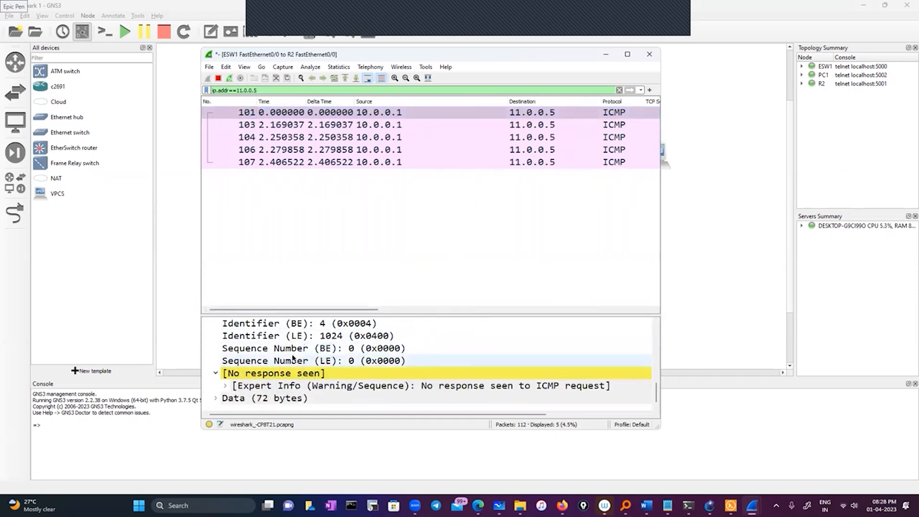
pyautogui.moveTo(306, 310); pyautogui.dragTo(452, 311)
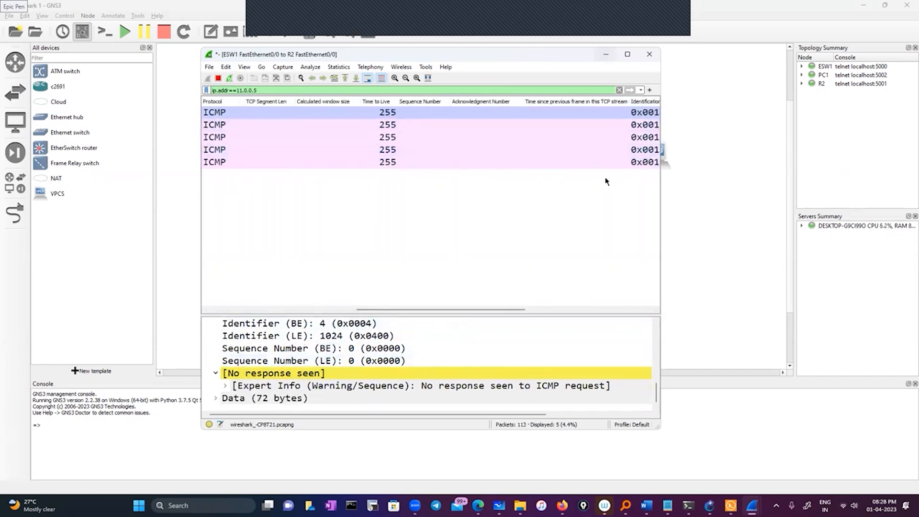
# Check the outcome of the 11.0.0.5 ping in ESW1's console, then return to the topology.
pyautogui.moveTo(731, 505)
pyautogui.click(742, 450)
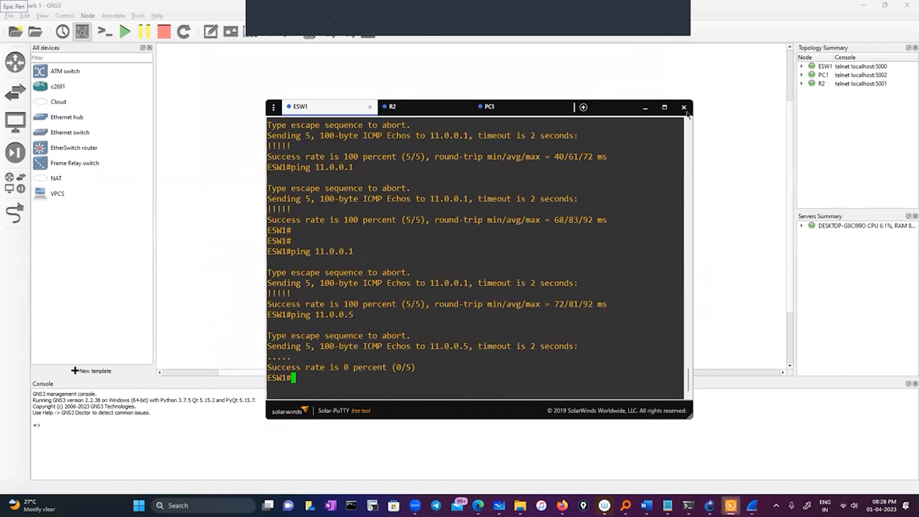
pyautogui.click(646, 108)
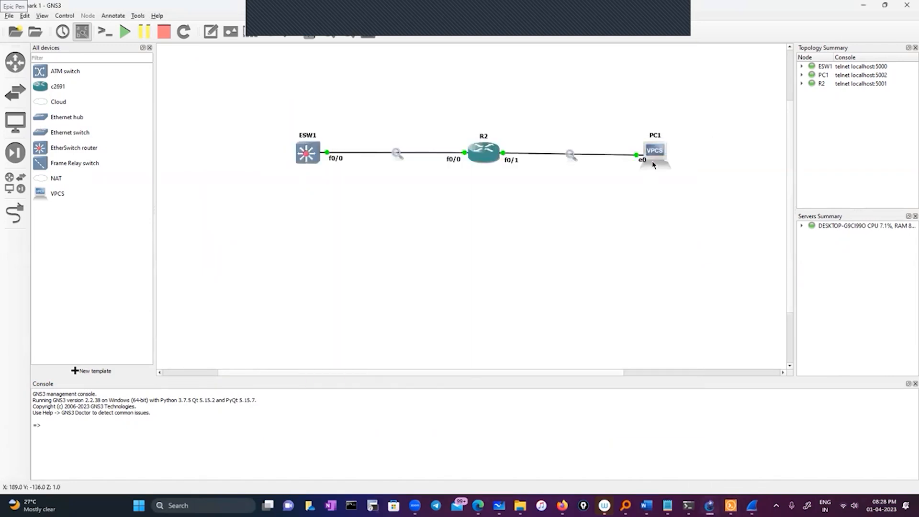
# Delete PC1 from the topology and place a c2691 router to the right of R2.
pyautogui.rightClick(653, 151)
pyautogui.click(674, 362)
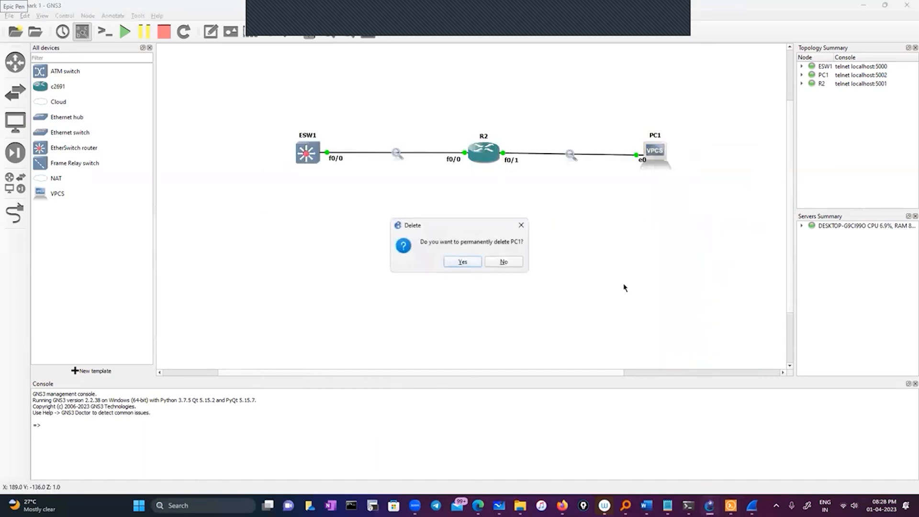
pyautogui.click(463, 262)
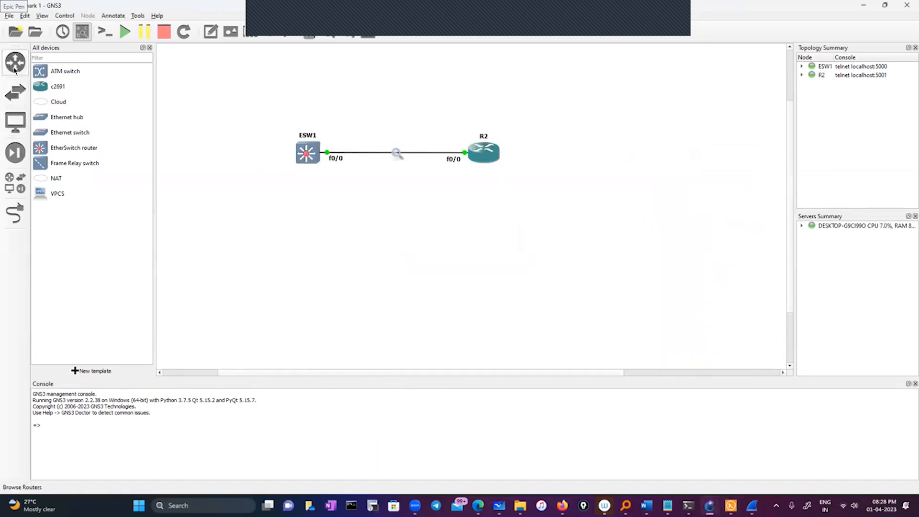
pyautogui.moveTo(43, 88); pyautogui.dragTo(653, 162)
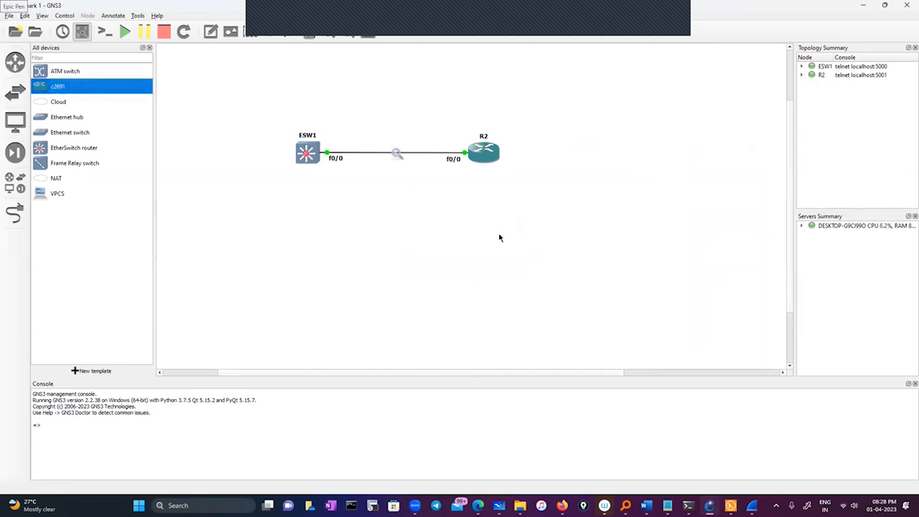
# Try to link R2's FastEthernet0/1 to FastEthernet0/0 on the new c2691 router.
pyautogui.click(15, 213)
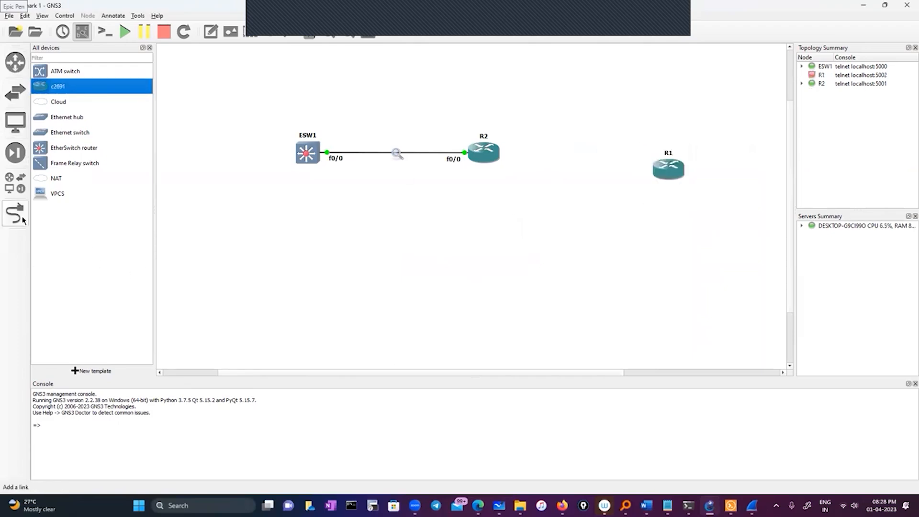
pyautogui.click(497, 154)
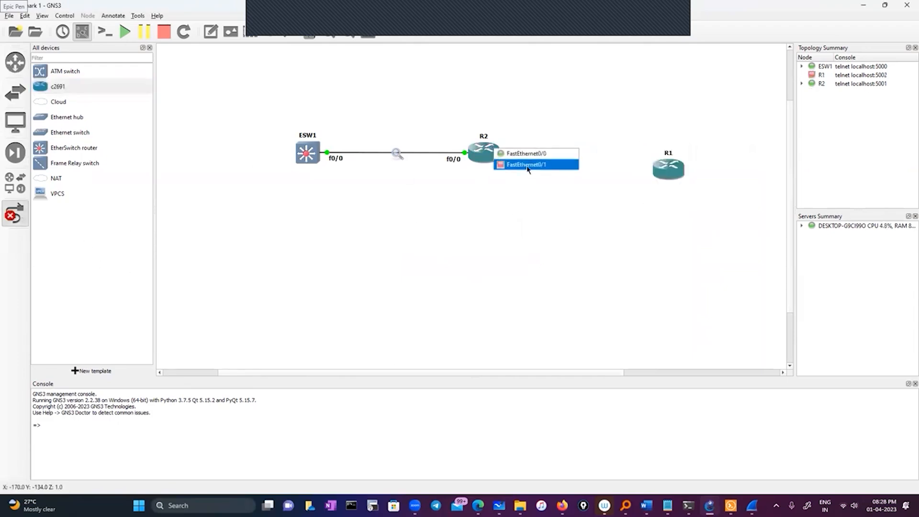
pyautogui.click(546, 167)
pyautogui.click(665, 172)
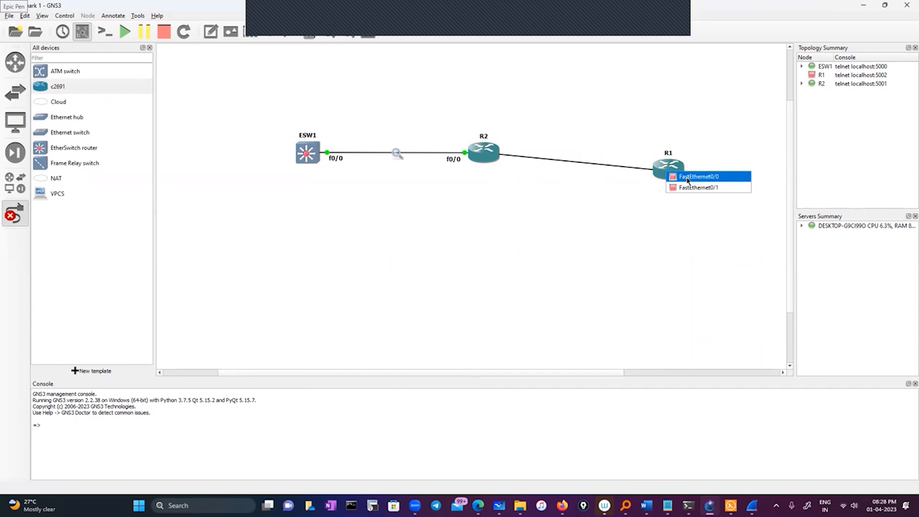
pyautogui.click(686, 176)
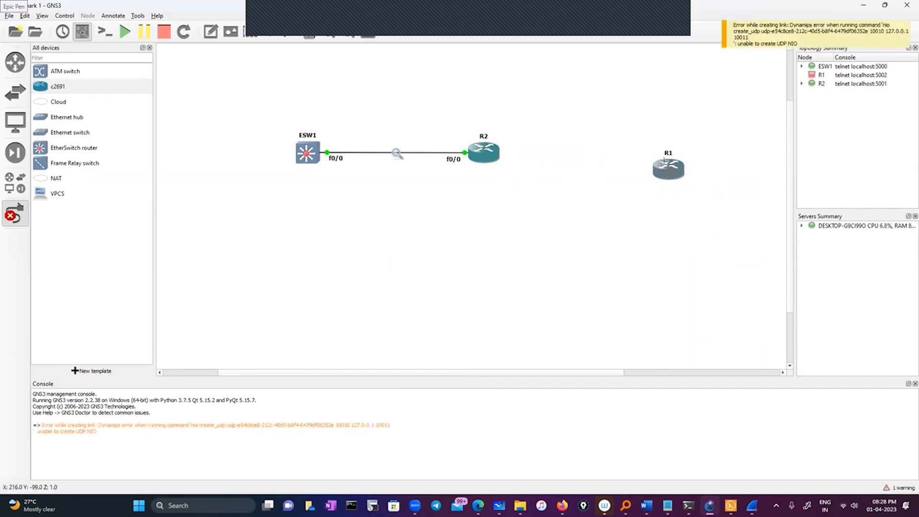
# Connect FastEthernet0/1 on R2 to FastEthernet0/0 on R1 and finish adding links.
pyautogui.click(490, 154)
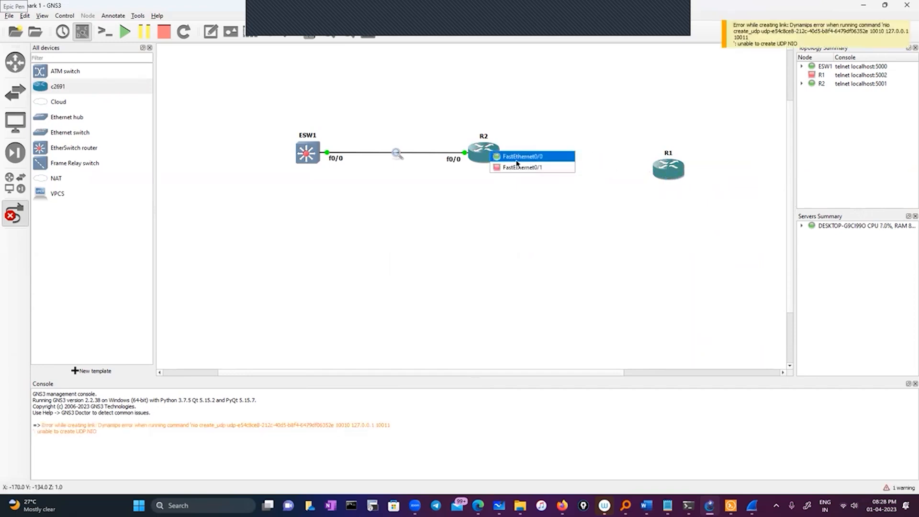
pyautogui.click(518, 168)
pyautogui.click(667, 173)
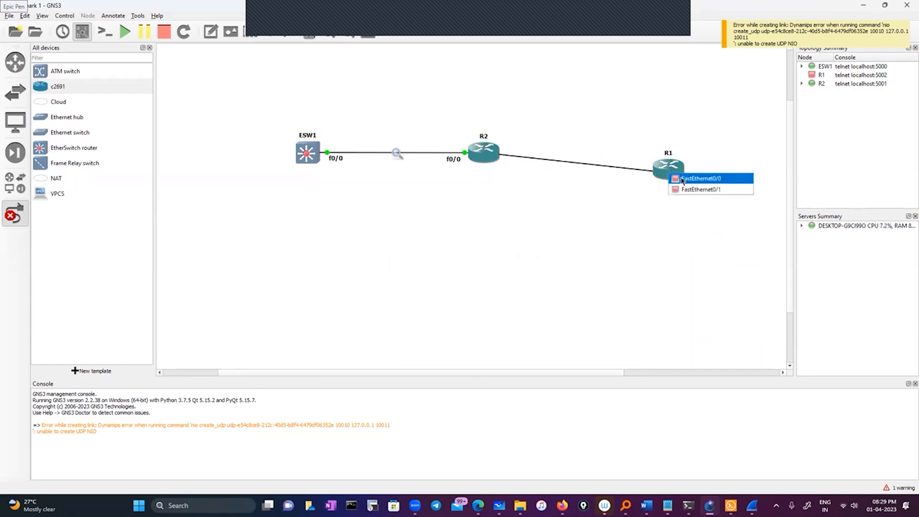
pyautogui.click(680, 177)
pyautogui.click(15, 213)
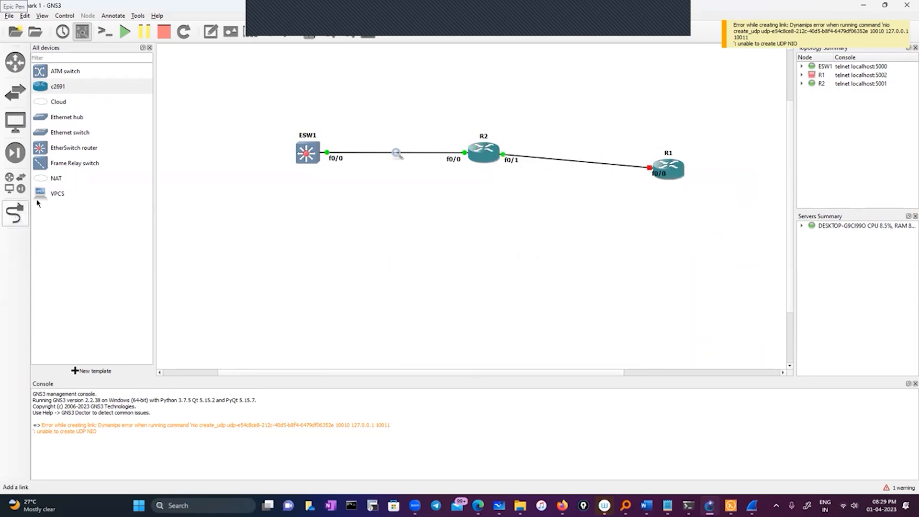
# Start only router R1 and move it up roughly level with R2.
pyautogui.click(125, 31)
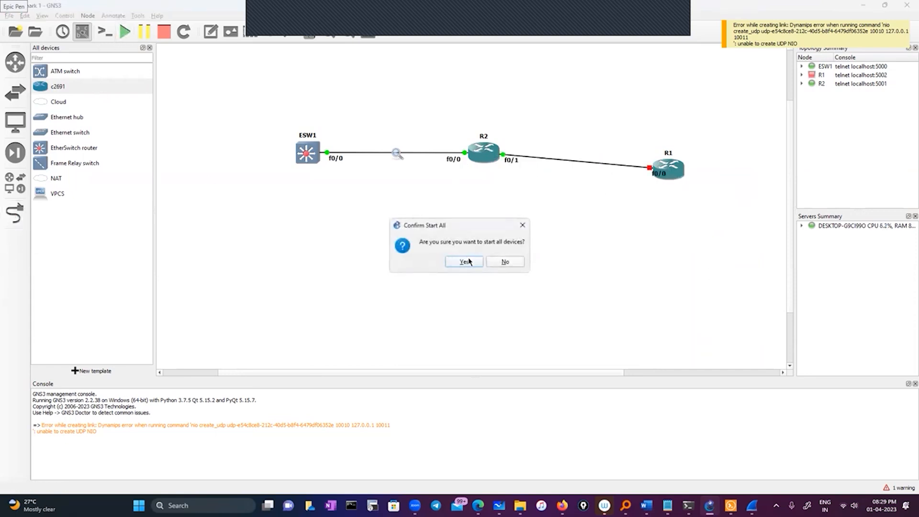
pyautogui.click(520, 263)
pyautogui.rightClick(675, 166)
pyautogui.click(691, 205)
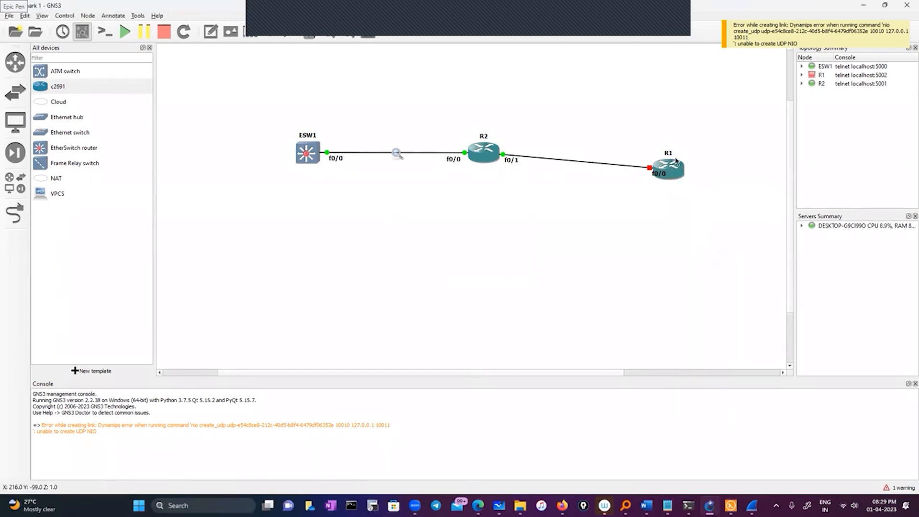
pyautogui.moveTo(675, 160)
pyautogui.mouseDown()
pyautogui.moveTo(676, 146)
pyautogui.moveTo(663, 146)
pyautogui.mouseUp()
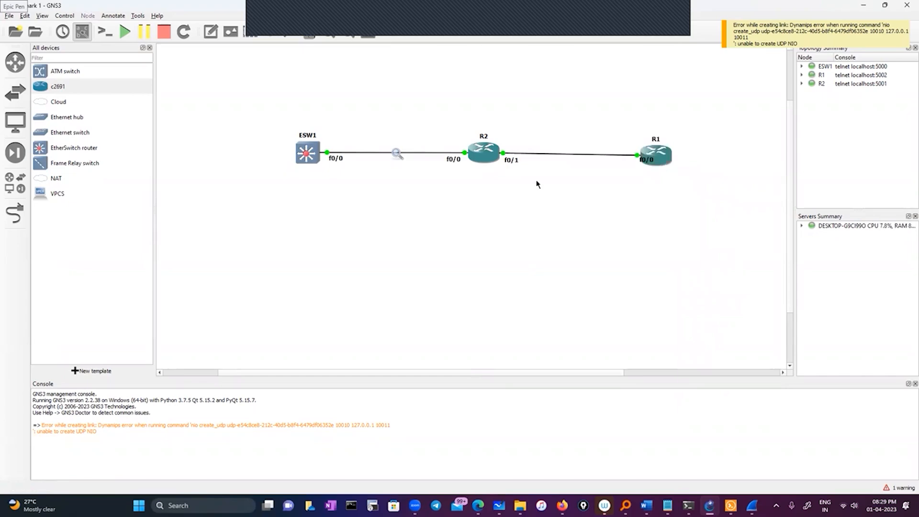
# Open R1's console and enter global configuration mode from the terminal.
pyautogui.rightClick(655, 153)
pyautogui.click(631, 183)
pyautogui.rightClick(666, 154)
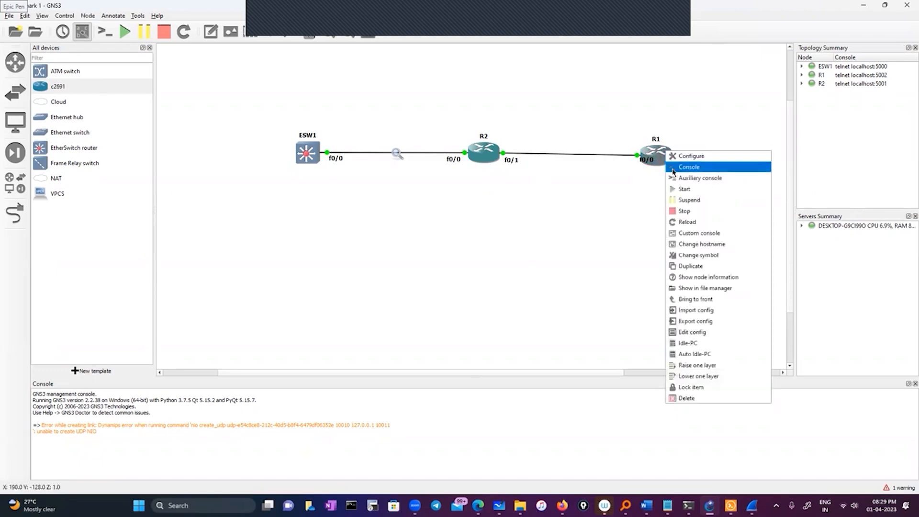
pyautogui.click(499, 257)
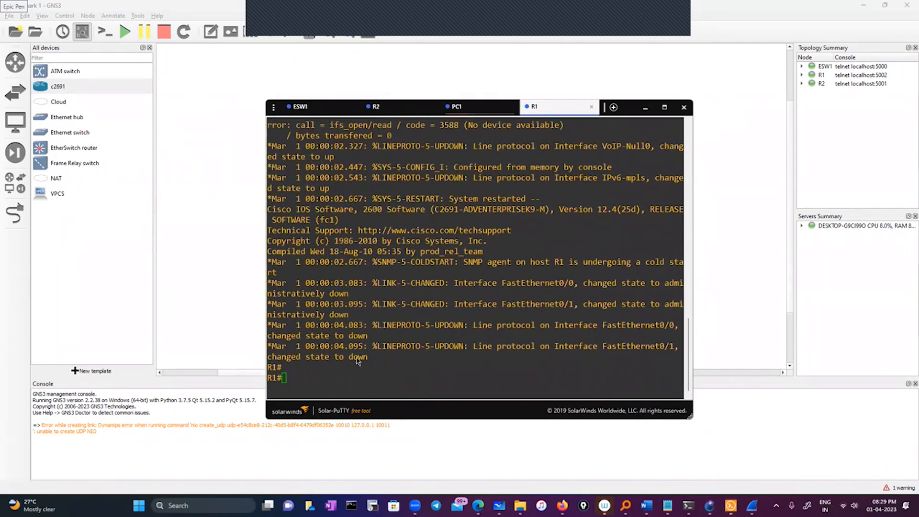
pyautogui.write('conf')
pyautogui.press('Tab')
pyautogui.press('Return')
pyautogui.press('Return')
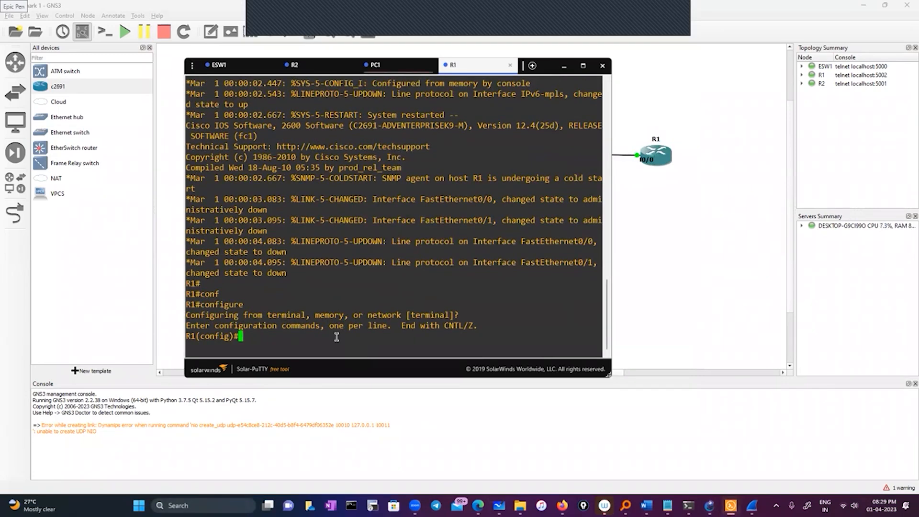
# Set R1's hostname to test.
pyautogui.write('hos')
pyautogui.press('Tab')
pyautogui.write('test')
pyautogui.press('Return')
pyautogui.press('Return')
pyautogui.press('Return')
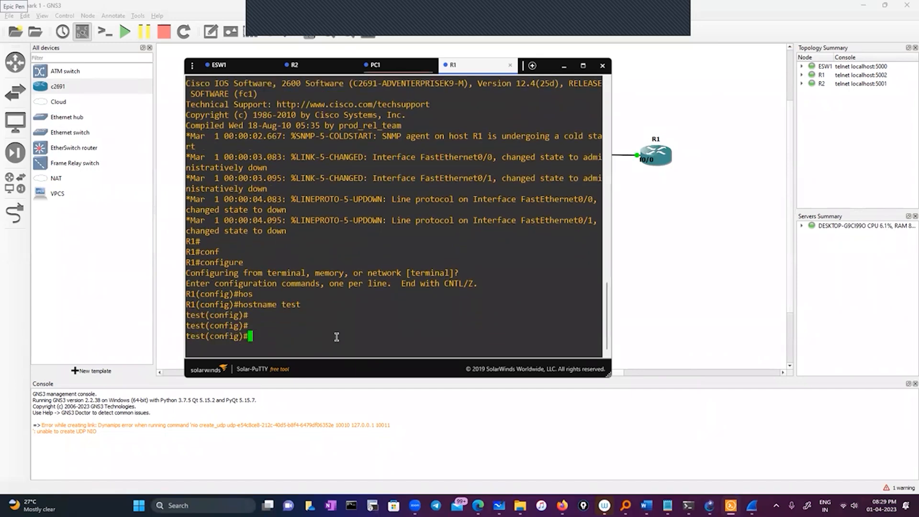
# Enter interface configuration for FastEthernet 0/0 on the router with hostname test.
pyautogui.write('e')
pyautogui.press('BackSpace')
pyautogui.write('int')
pyautogui.press('Tab')
pyautogui.write('fa')
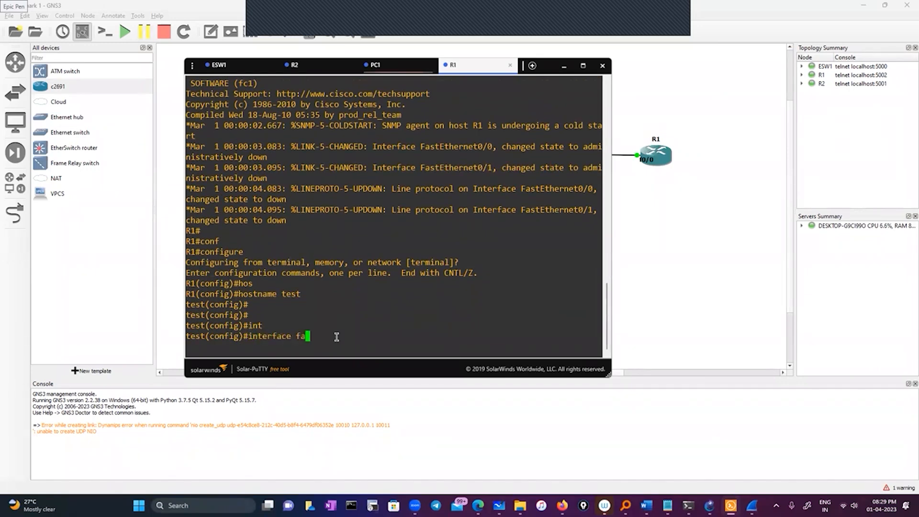
pyautogui.press('Tab')
pyautogui.write('0/-0')
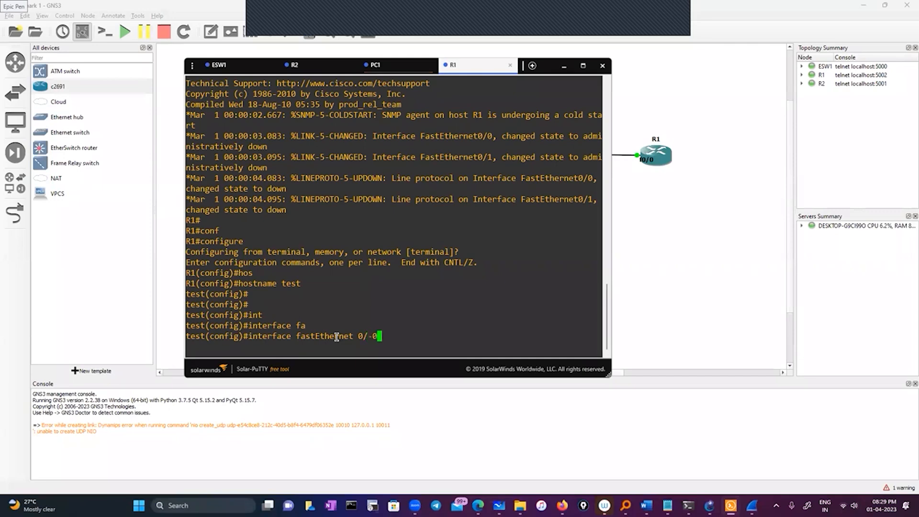
pyautogui.press('BackSpace')
pyautogui.press('BackSpace')
pyautogui.write('0')
pyautogui.press('Return')
# Assign IP address 11.0.0.5 with mask 255.0.0.0 to FastEthernet 0/0.
pyautogui.write('i')
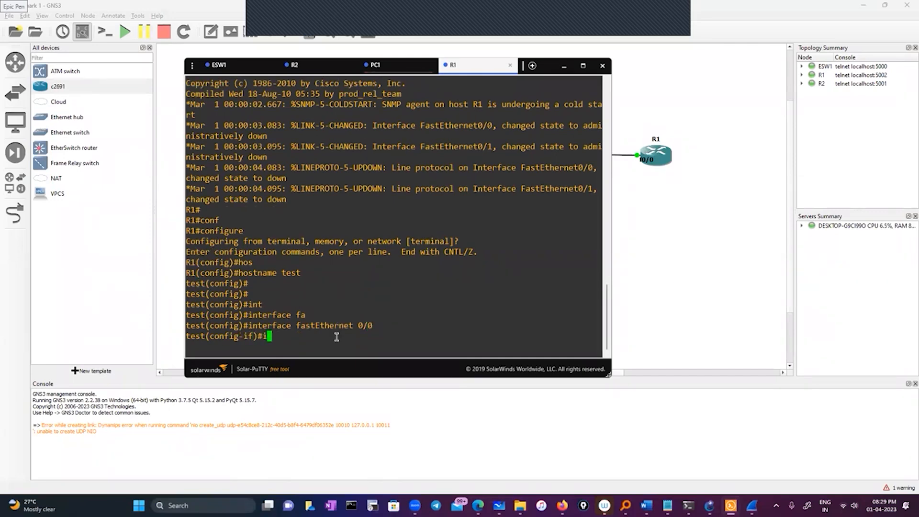
pyautogui.write('p add')
pyautogui.press('Tab')
pyautogui.write('11.0.0.2')
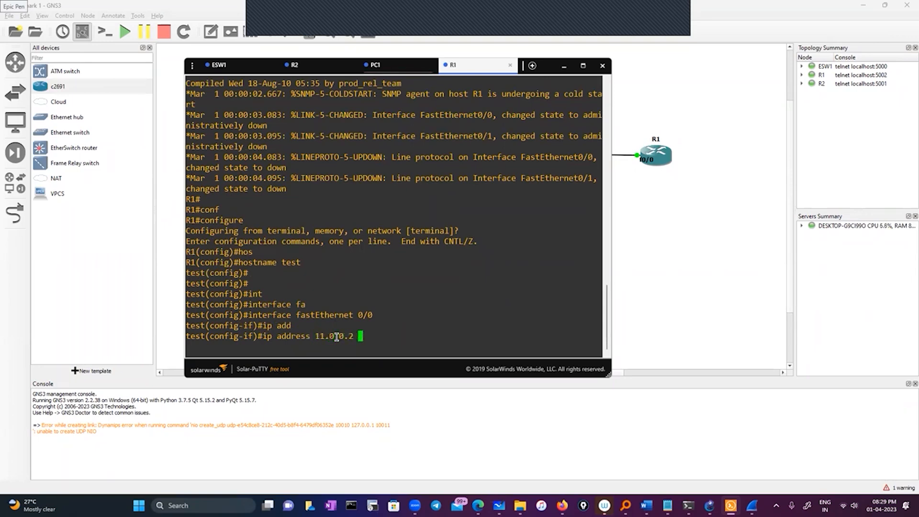
pyautogui.press('BackSpace')
pyautogui.write('225.')
pyautogui.press('BackSpace')
pyautogui.press('BackSpace')
pyautogui.press('BackSpace')
pyautogui.write('5.2')
pyautogui.press('BackSpace')
pyautogui.press('BackSpace')
pyautogui.write('5.0.0.0')
pyautogui.press('Return')
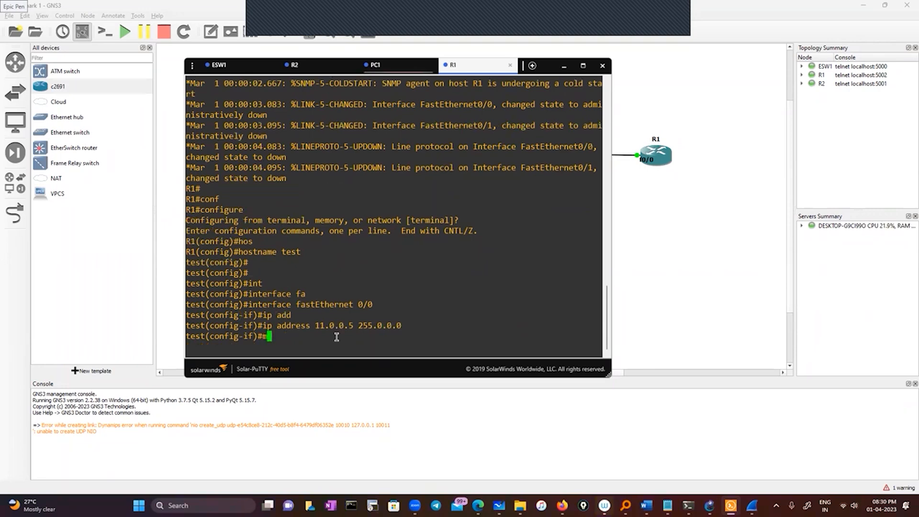
# Enable FastEthernet 0/0 with no sh and exit back to privileged mode.
pyautogui.write('no sh')
pyautogui.press('Return')
pyautogui.press('Return')
pyautogui.press('Return')
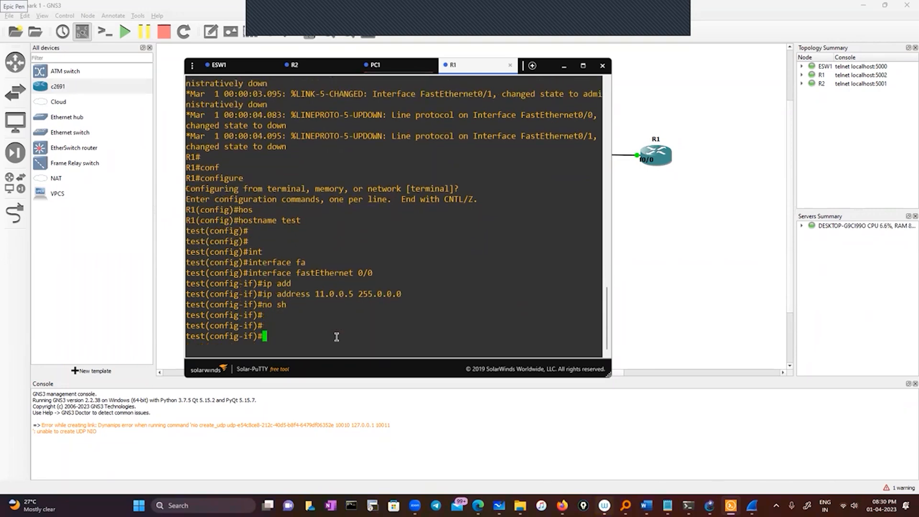
pyautogui.write('exit')
pyautogui.press('Return')
pyautogui.press('Return')
pyautogui.press('Return')
pyautogui.write('exit')
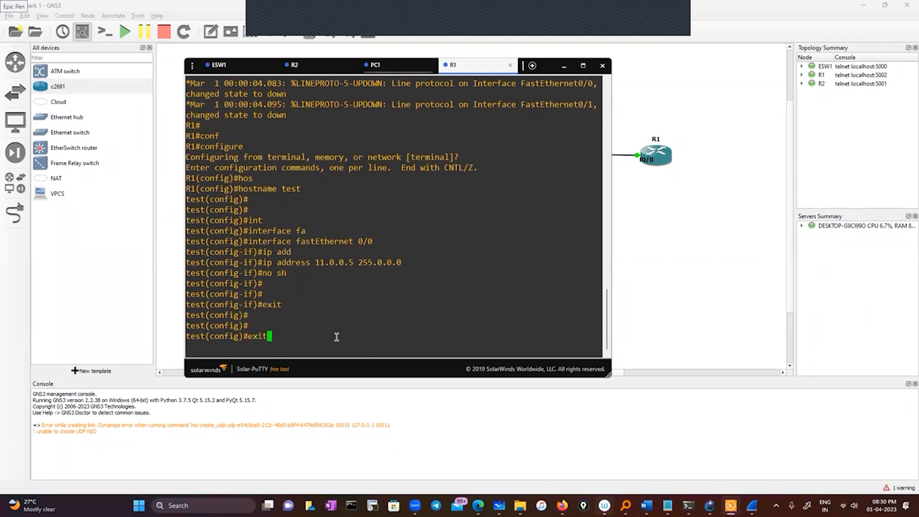
pyautogui.press('Return')
pyautogui.press('Return')
pyautogui.press('Return')
pyautogui.press('Return')
# Check R1's interface addresses and status with sh ip interface brief.
pyautogui.write('sh ')
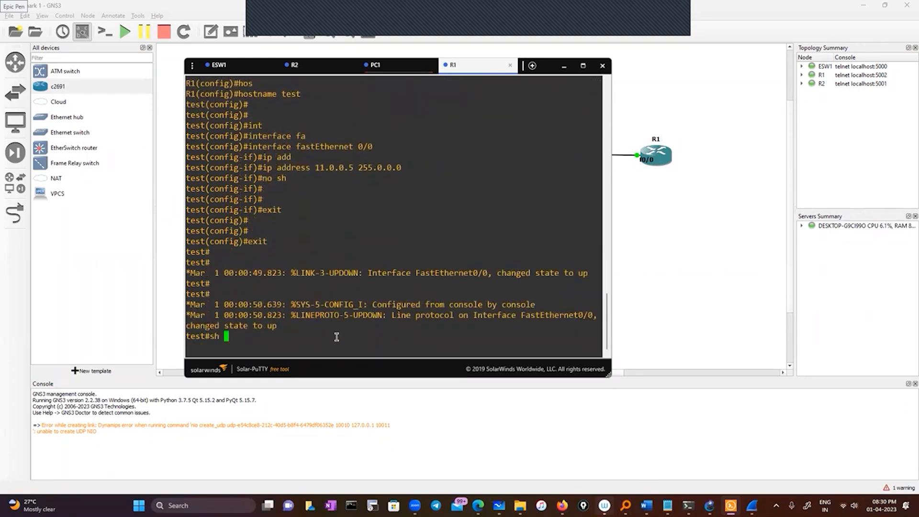
pyautogui.write('ip int')
pyautogui.press('BackSpace')
pyautogui.press('BackSpace')
pyautogui.press('BackSpace')
pyautogui.write('nt')
pyautogui.press('Tab')
pyautogui.write('br')
pyautogui.press('Tab')
pyautogui.press('Return')
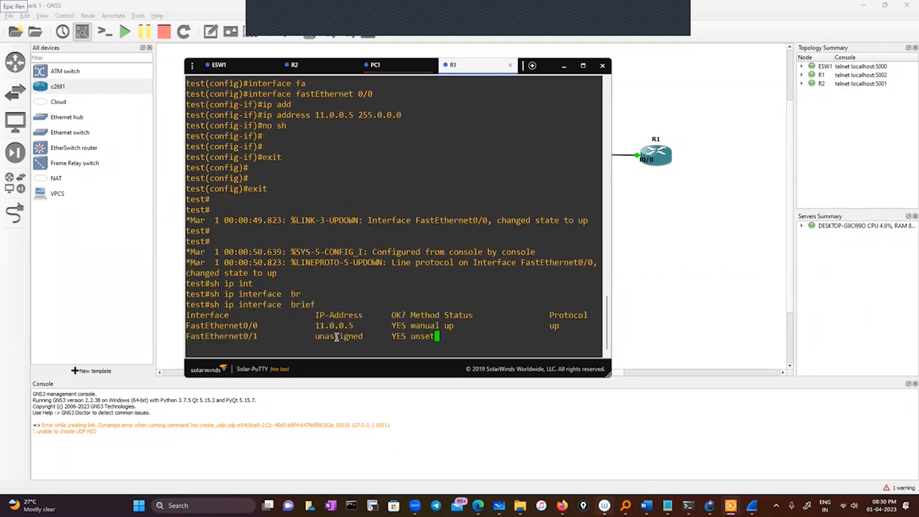
pyautogui.press('Return')
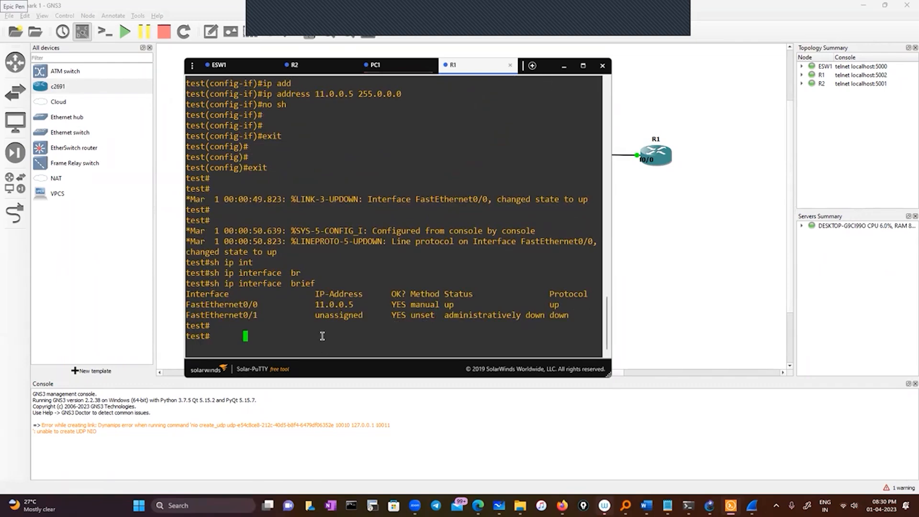
# Ping R1's own FastEthernet0/0 address, 11.0.0.5, from its console.
pyautogui.write('ping')
pyautogui.moveTo(315, 304); pyautogui.dragTo(352, 305)
pyautogui.rightClick(368, 280)
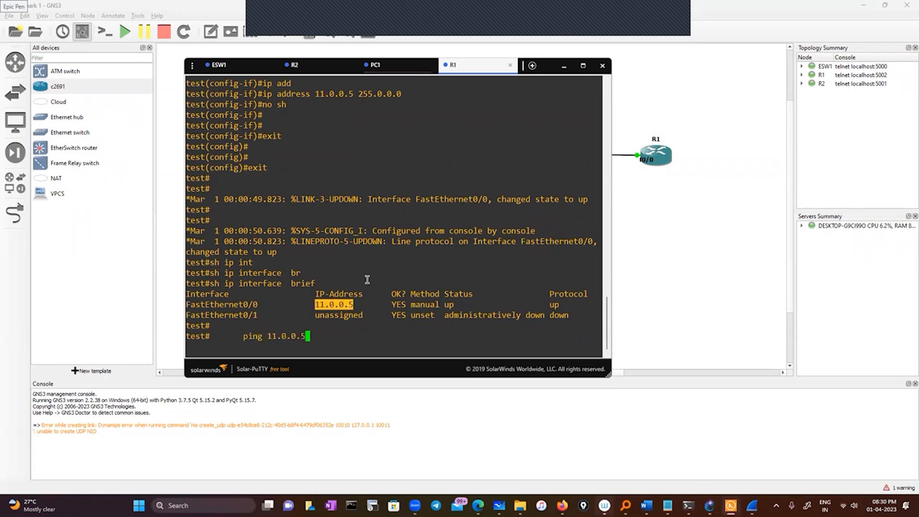
pyautogui.press('Return')
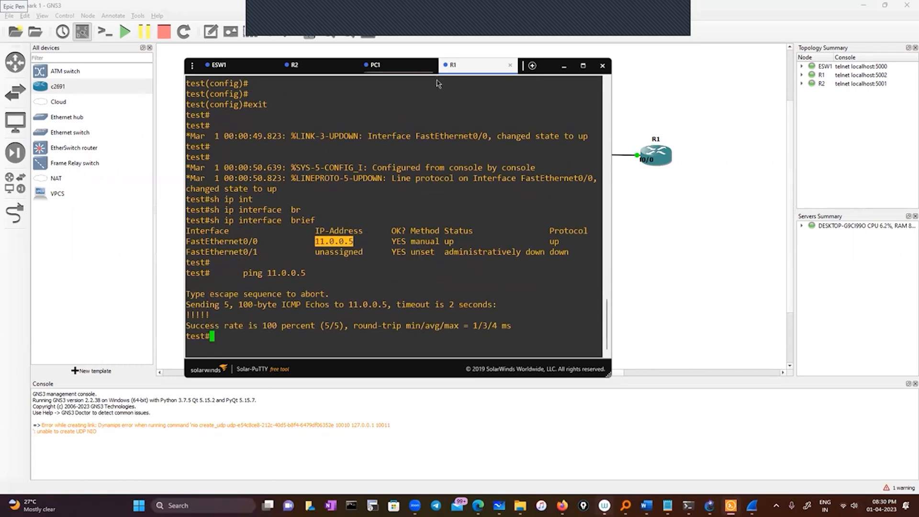
# Ping 11.0.0.5 again from ESW1's console.
pyautogui.click(276, 68)
pyautogui.press('Up')
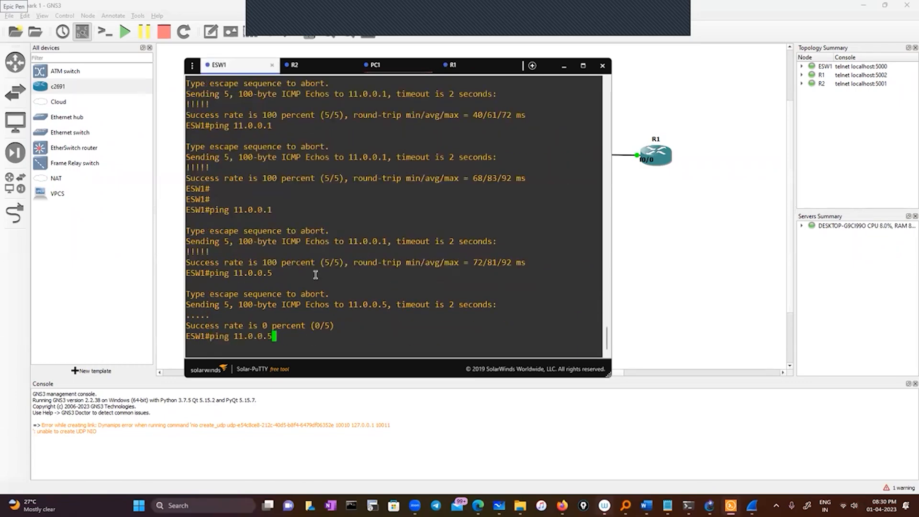
pyautogui.press('Return')
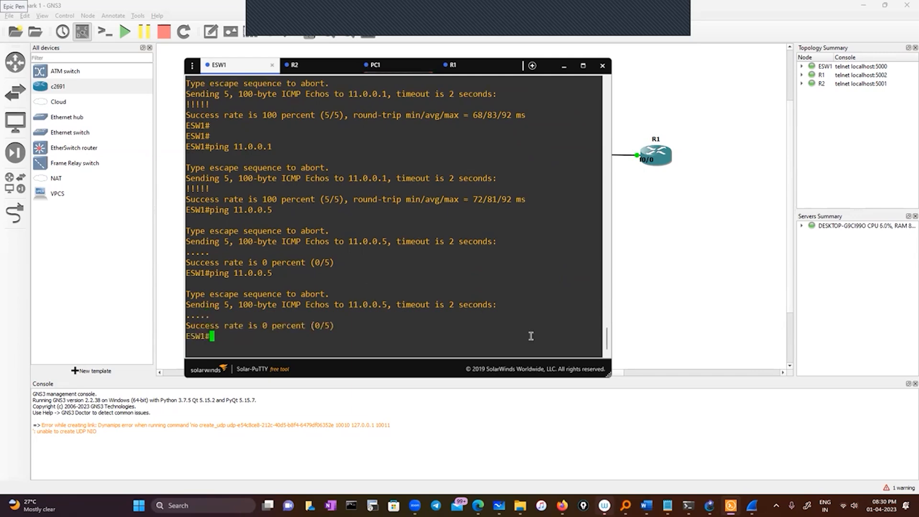
# Return to R1's console and prepare a sh ip route command without a destination address.
pyautogui.click(468, 74)
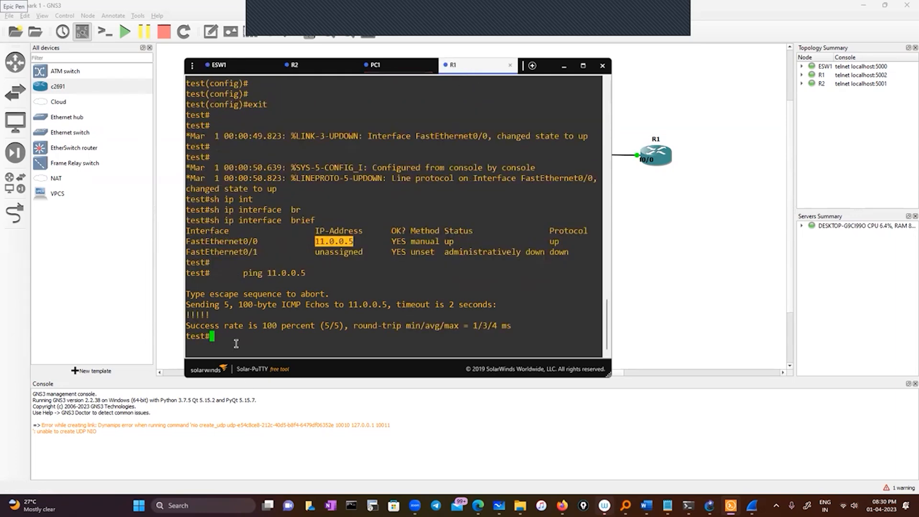
pyautogui.click(244, 338)
pyautogui.write('sh ip r')
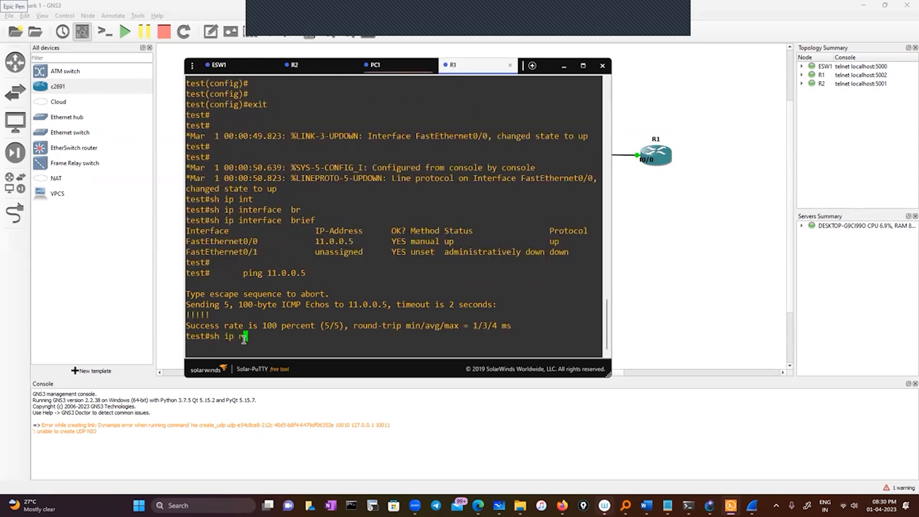
pyautogui.write('our')
pyautogui.press('Tab')
pyautogui.press('BackSpace')
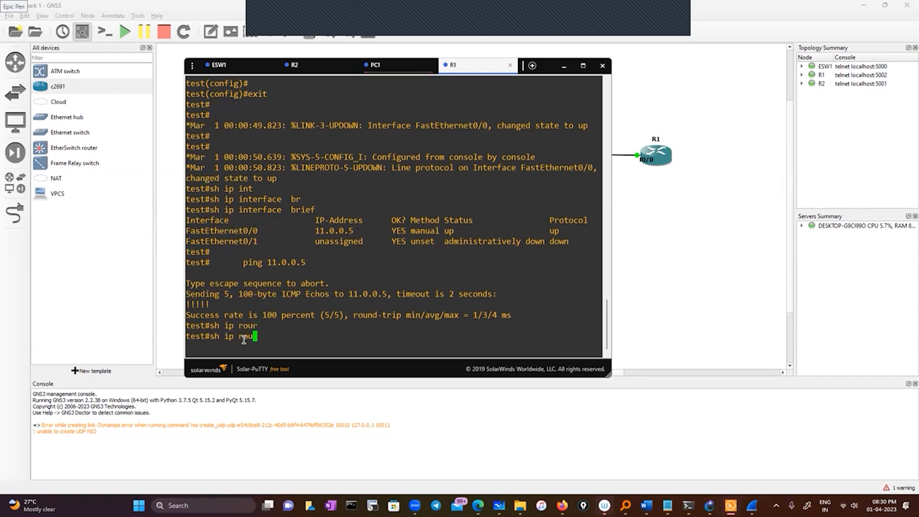
pyautogui.write('r')
pyautogui.press('BackSpace')
pyautogui.write('e')
pyautogui.press('Tab')
pyautogui.press('BackSpace')
pyautogui.press('BackSpace')
pyautogui.press('BackSpace')
pyautogui.press('BackSpace')
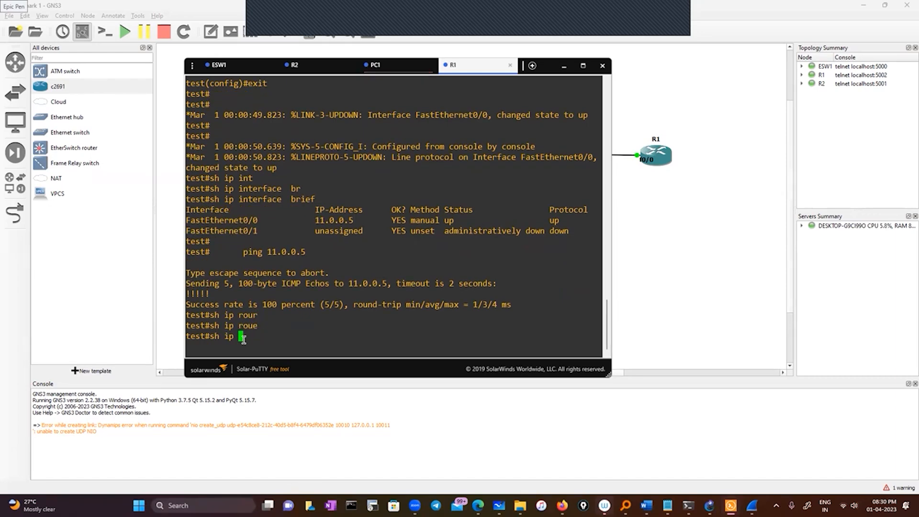
pyautogui.write('route')
pyautogui.press('Tab')
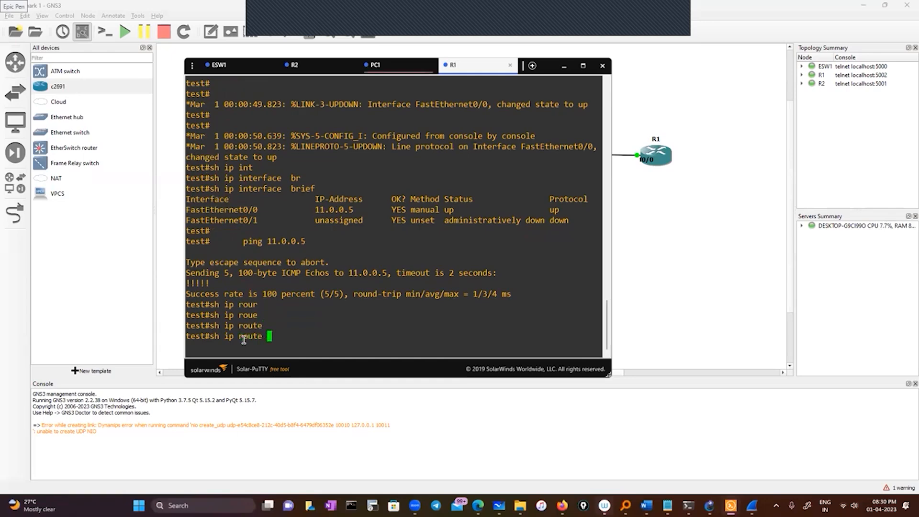
# List R2's interfaces with sh ip int brief and copy the address 10.0.0.2.
pyautogui.click(325, 67)
pyautogui.write('sh i')
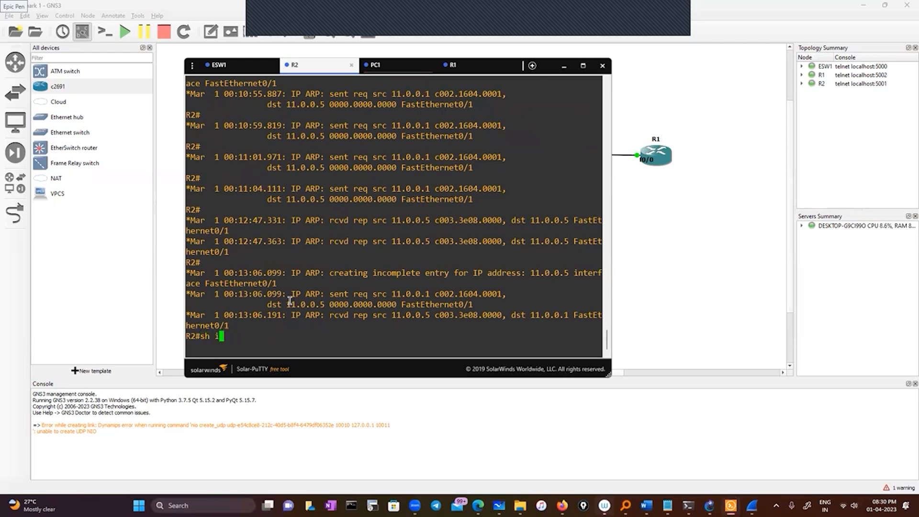
pyautogui.write('p int br')
pyautogui.press('Tab')
pyautogui.press('Return')
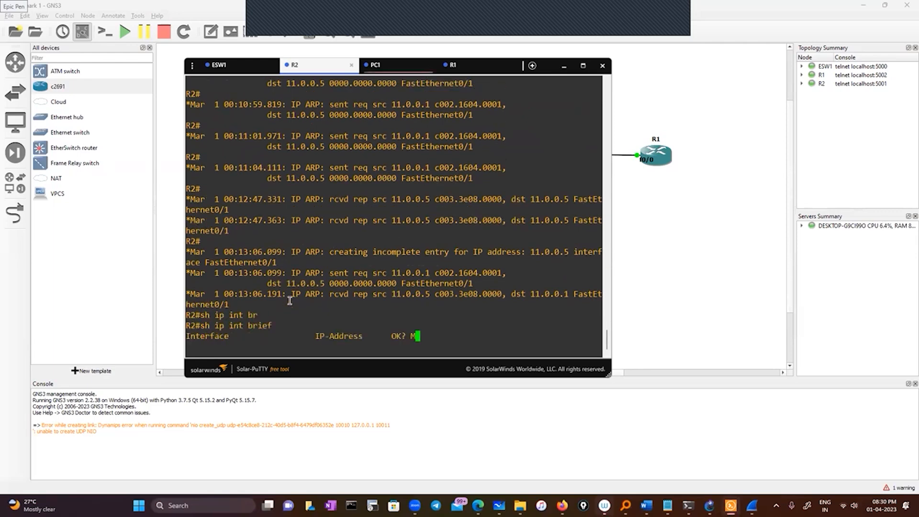
pyautogui.moveTo(313, 314); pyautogui.dragTo(354, 315)
# Look up the route to 10.0.0.2 in R1's routing table.
pyautogui.click(479, 70)
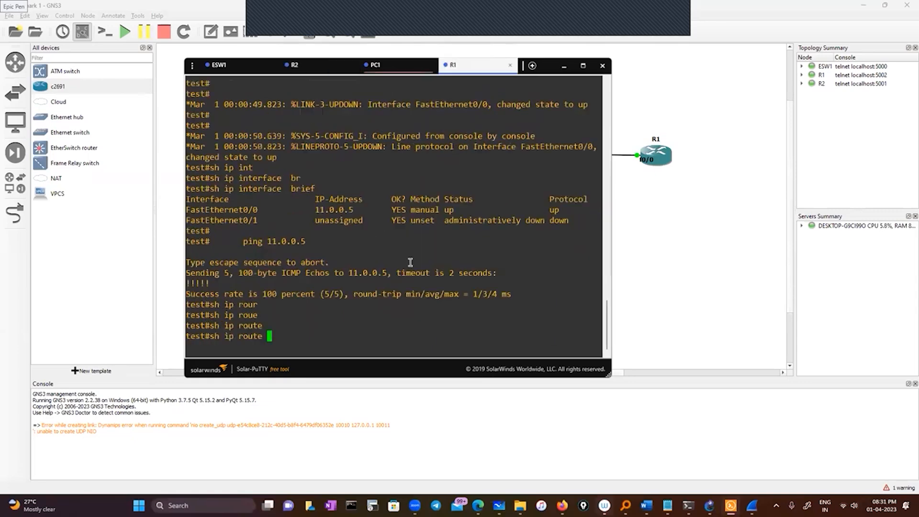
pyautogui.rightClick(339, 325)
pyautogui.press('Return')
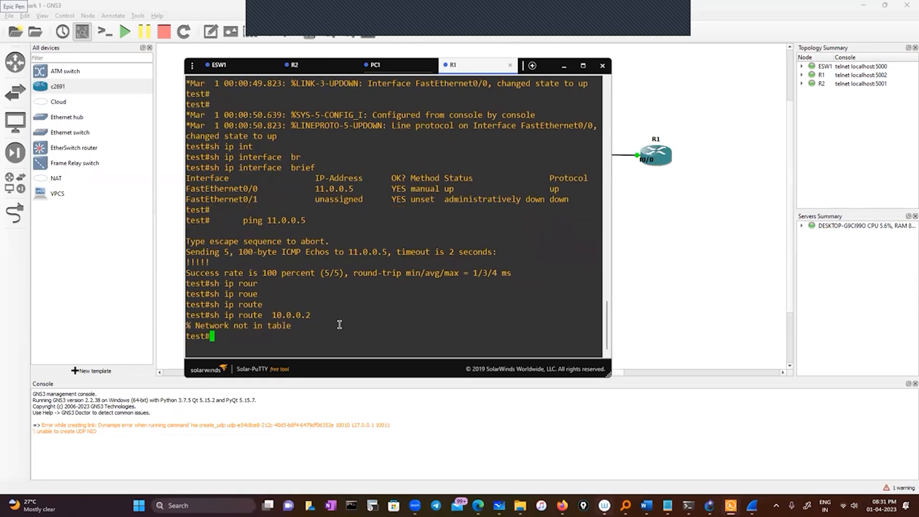
# Enter global configuration mode on R1 from the terminal.
pyautogui.write('conf')
pyautogui.press('Tab')
pyautogui.press('Return')
pyautogui.press('Return')
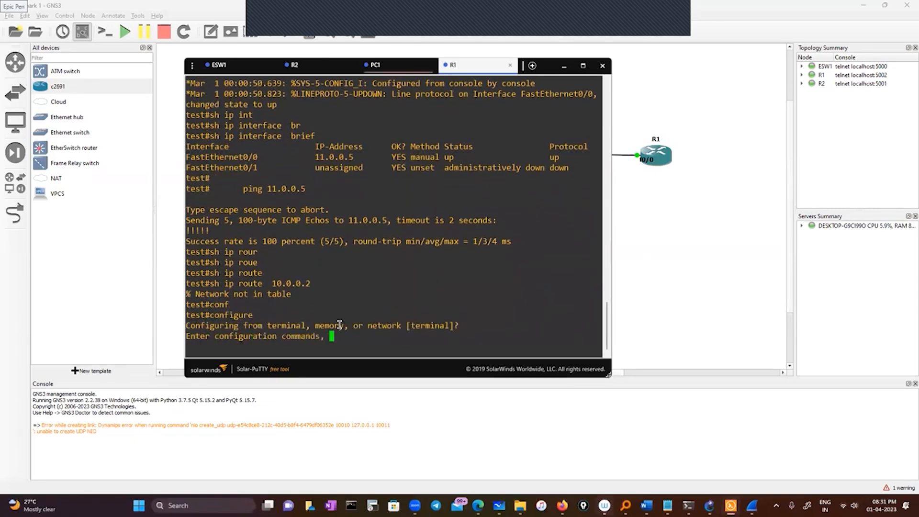
pyautogui.press('Return')
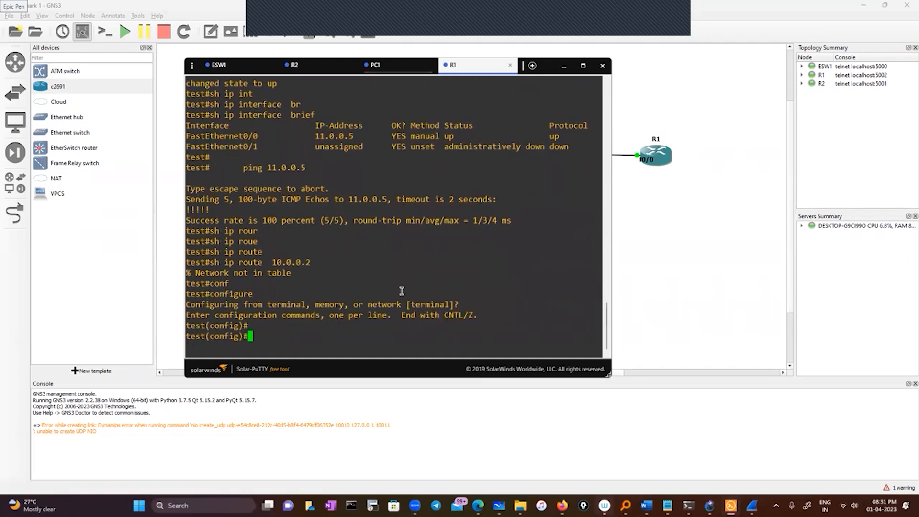
# Begin an ip route command on R1 for network 10.0.0.0 with mask 255.0.0.0, leaving out the next hop.
pyautogui.write('ip rou')
pyautogui.press('Tab')
pyautogui.write('t')
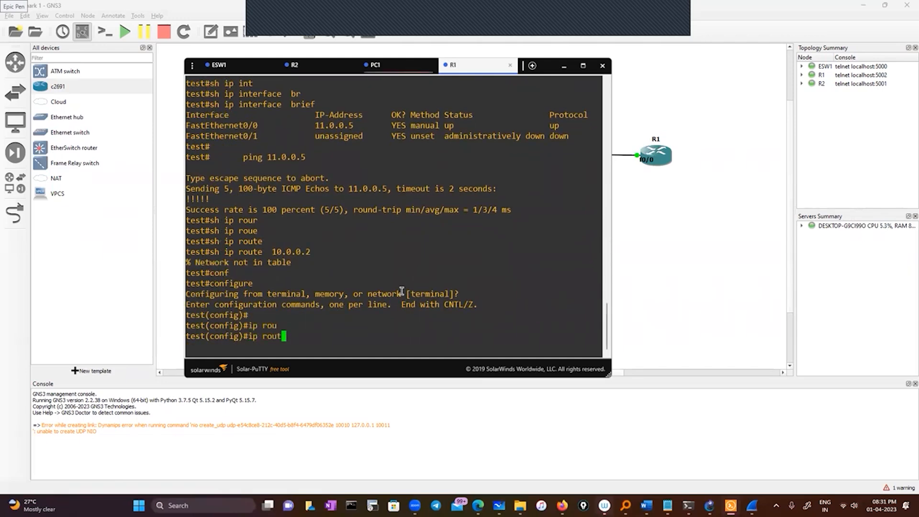
pyautogui.write('e')
pyautogui.press('Tab')
pyautogui.write('10')
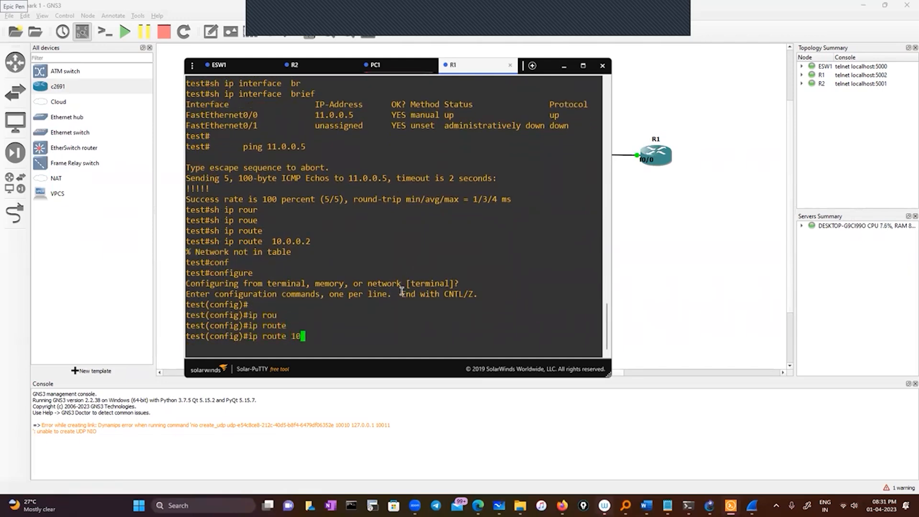
pyautogui.write('.0.0.0 255.0.0.0')
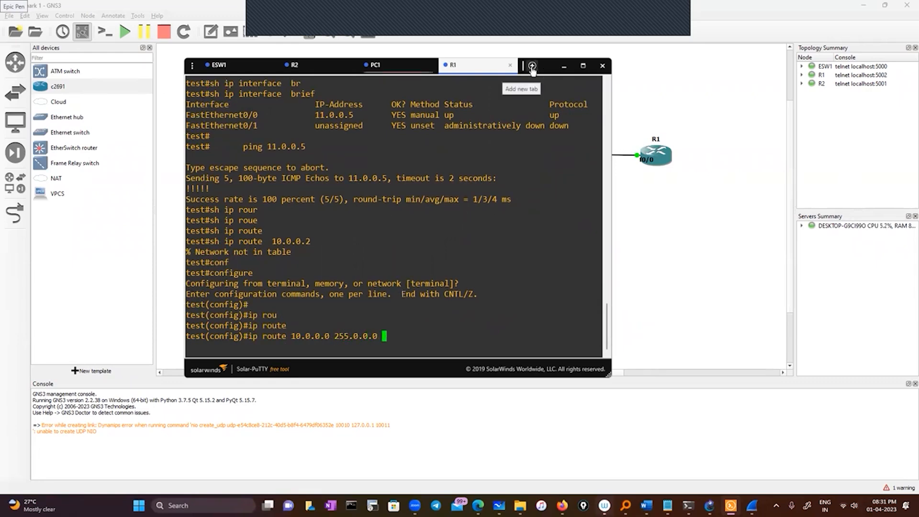
# Check R2's interface addresses for a next hop, then return to R1's console.
pyautogui.click(549, 68)
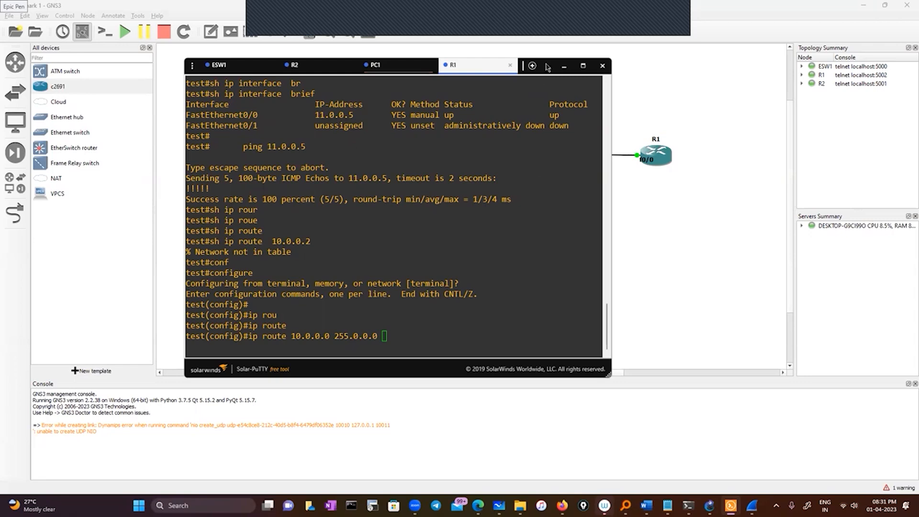
pyautogui.click(329, 71)
pyautogui.click(452, 66)
pyautogui.moveTo(467, 68); pyautogui.dragTo(458, 116)
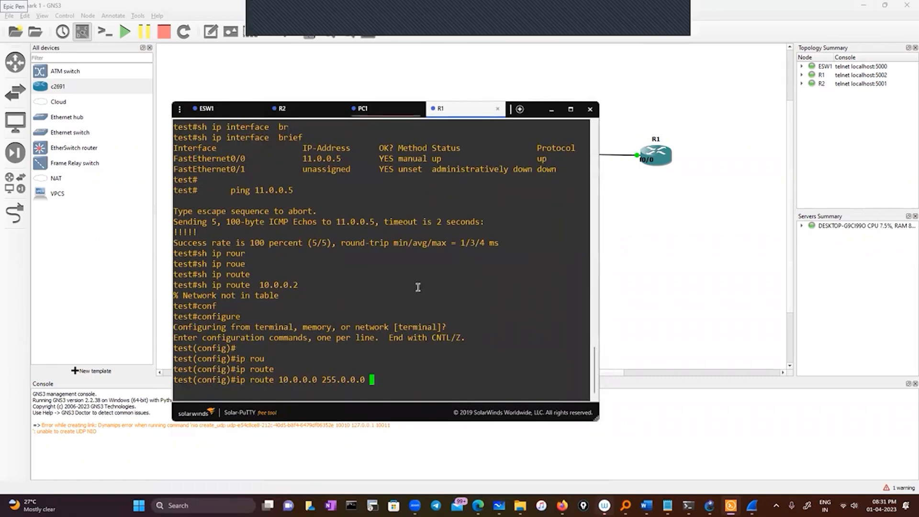
pyautogui.scroll(3, 388, 254)
pyautogui.scroll(-3, 422, 324)
pyautogui.click(307, 117)
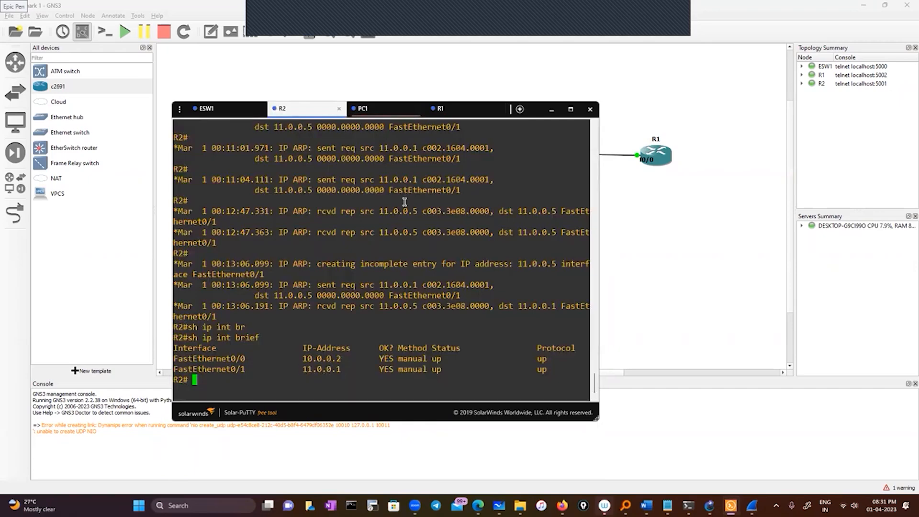
pyautogui.click(453, 115)
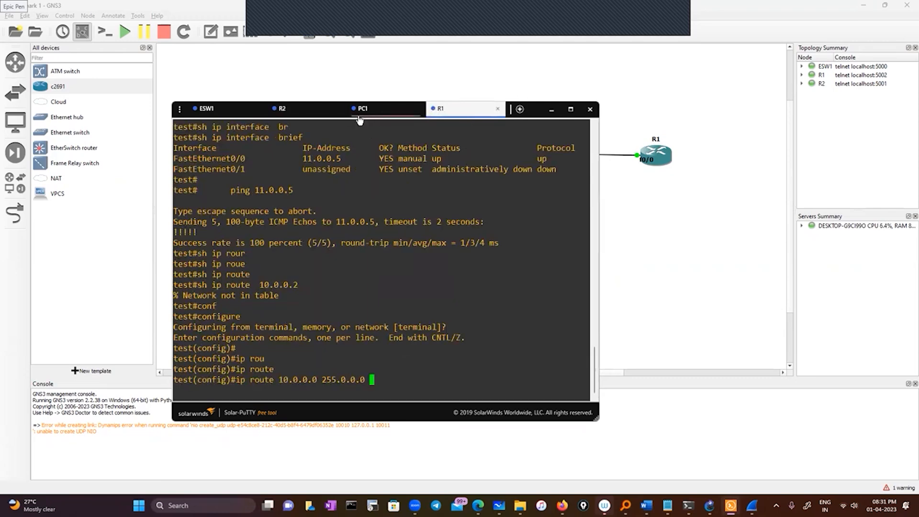
# Copy R2's FastEthernet0/1 address 11.0.0.1 into R1's static route as the next hop, apply it and exit configuration mode.
pyautogui.click(296, 115)
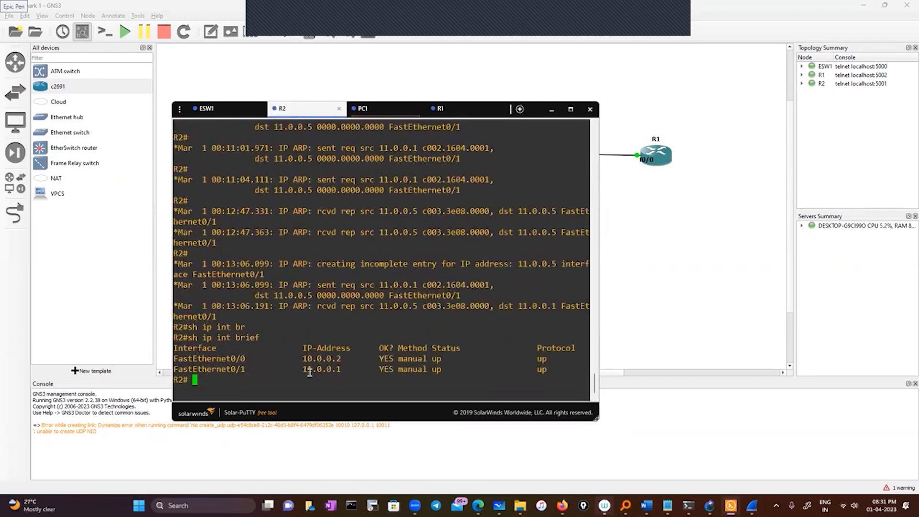
pyautogui.doubleClick(331, 369)
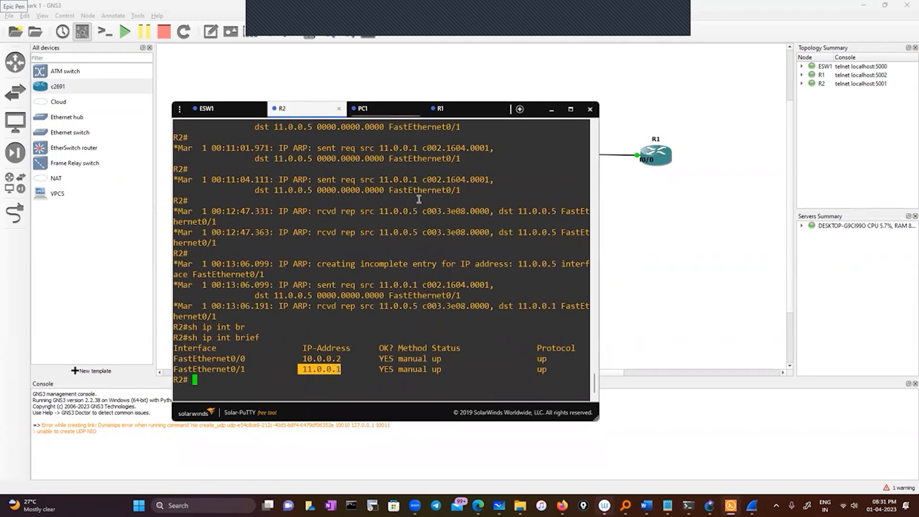
pyautogui.click(461, 113)
pyautogui.rightClick(434, 362)
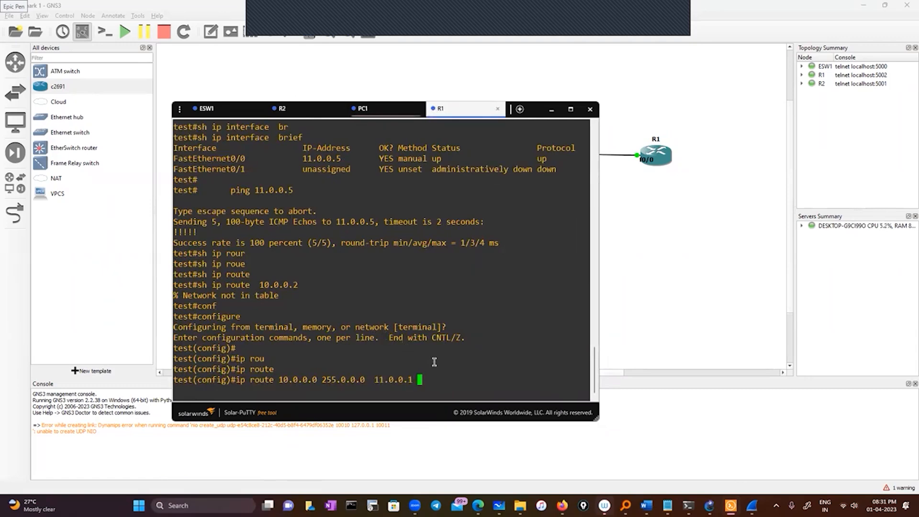
pyautogui.press('Return')
pyautogui.write('exit')
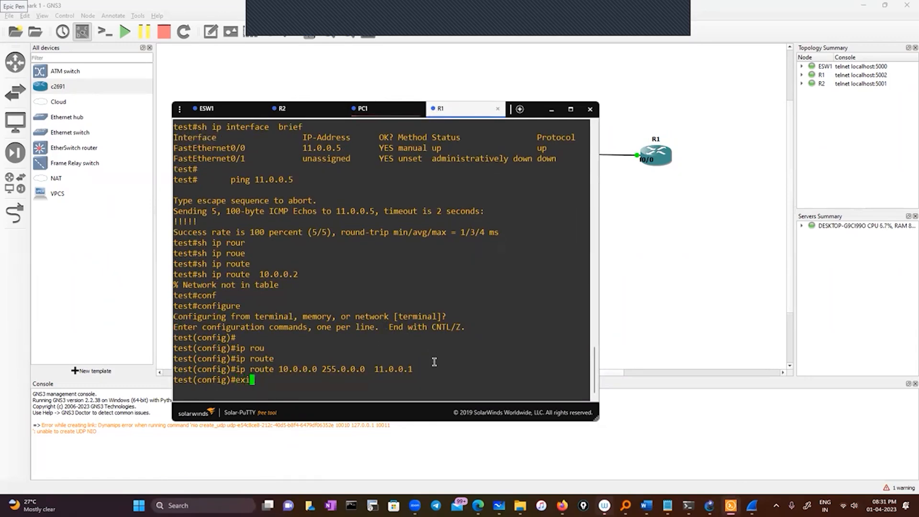
pyautogui.press('Return')
pyautogui.press('Return')
# Look up the route to 11.0.0.5 in R1's routing table.
pyautogui.write('sh ip rou')
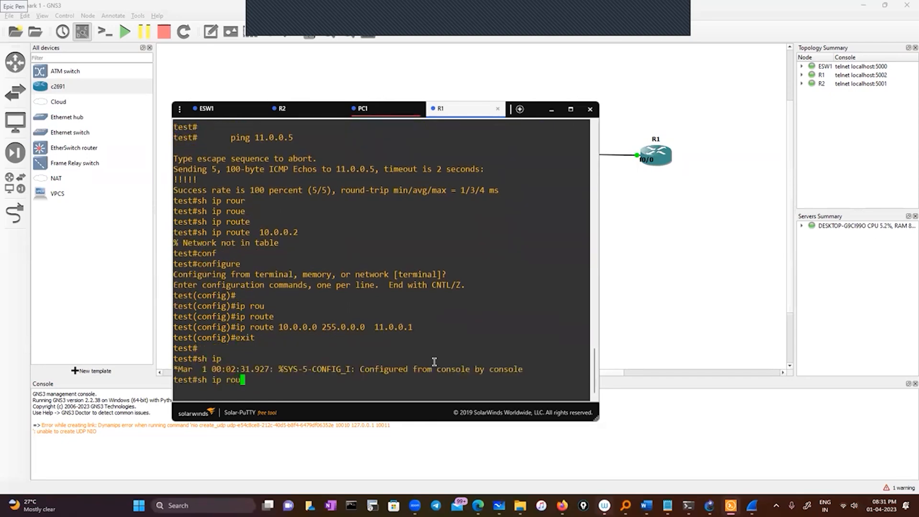
pyautogui.press('Tab')
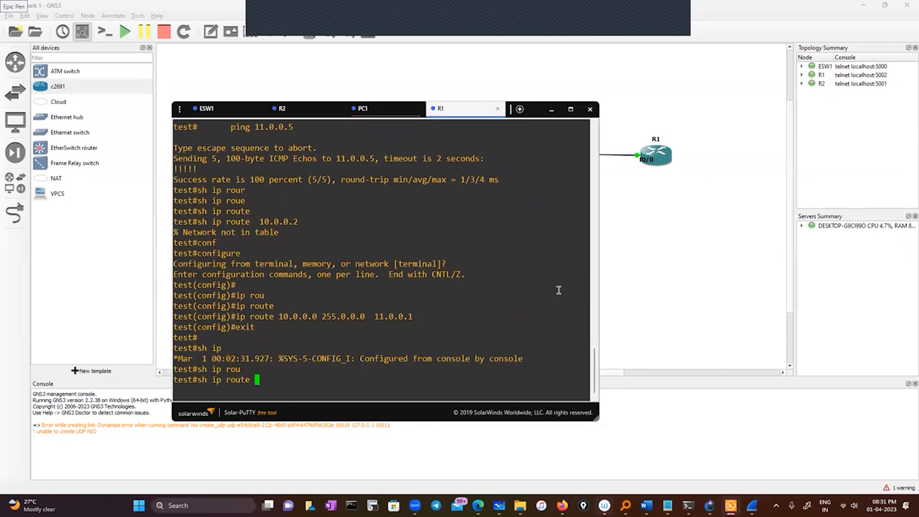
pyautogui.doubleClick(357, 159)
pyautogui.rightClick(416, 216)
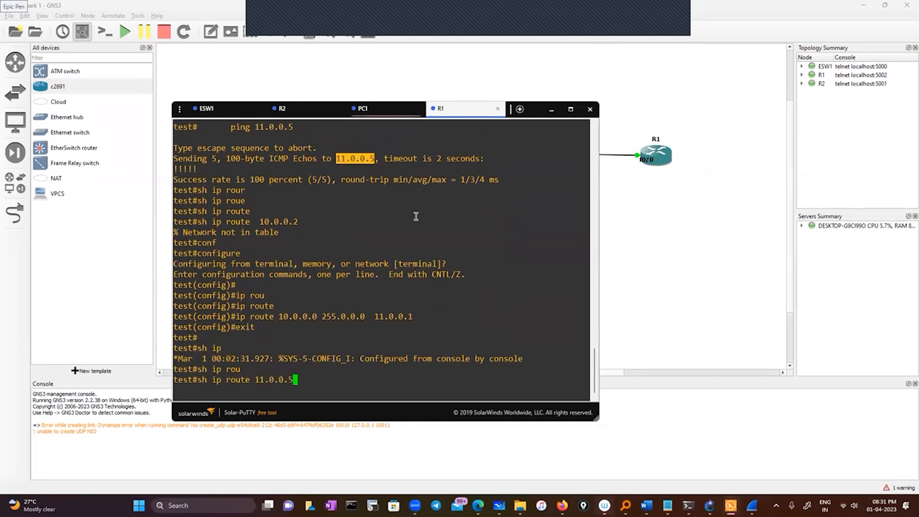
pyautogui.press('Return')
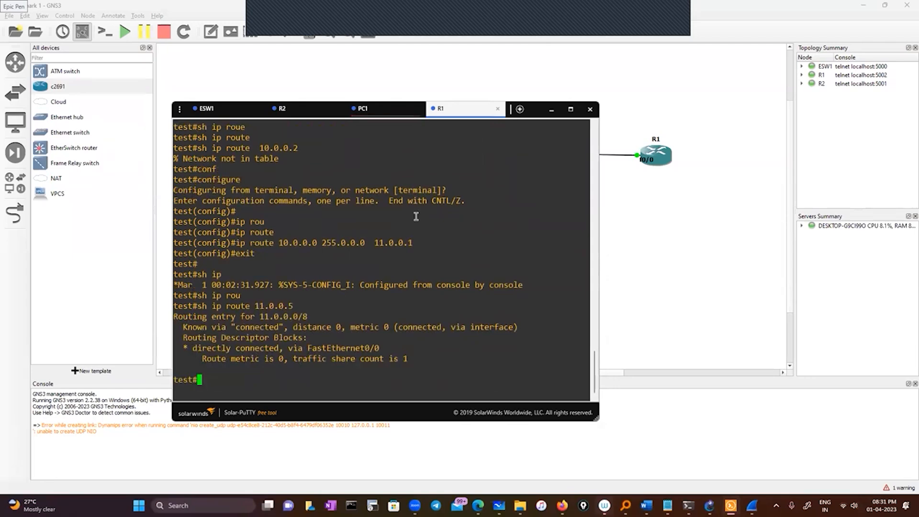
# Ping 11.0.0.5 from R1's own console.
pyautogui.write('ping')
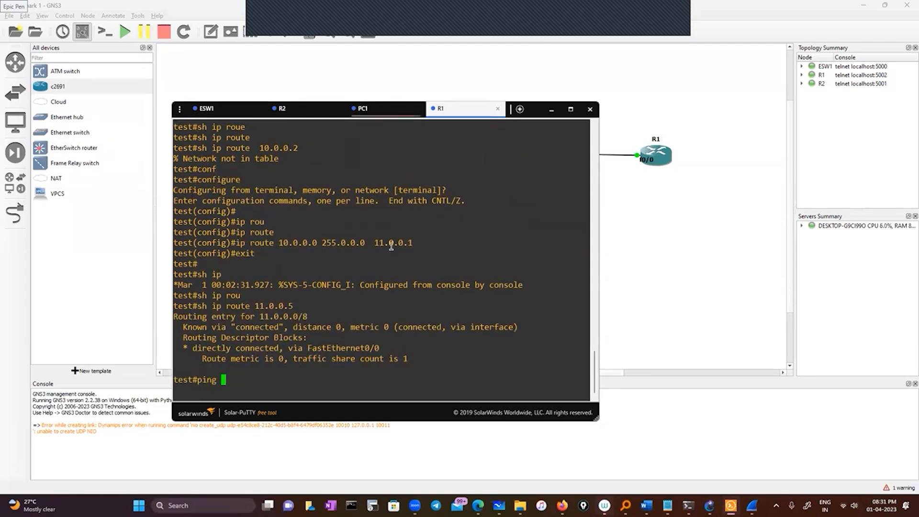
pyautogui.scroll(4, 353, 249)
pyautogui.rightClick(392, 242)
pyautogui.press('Return')
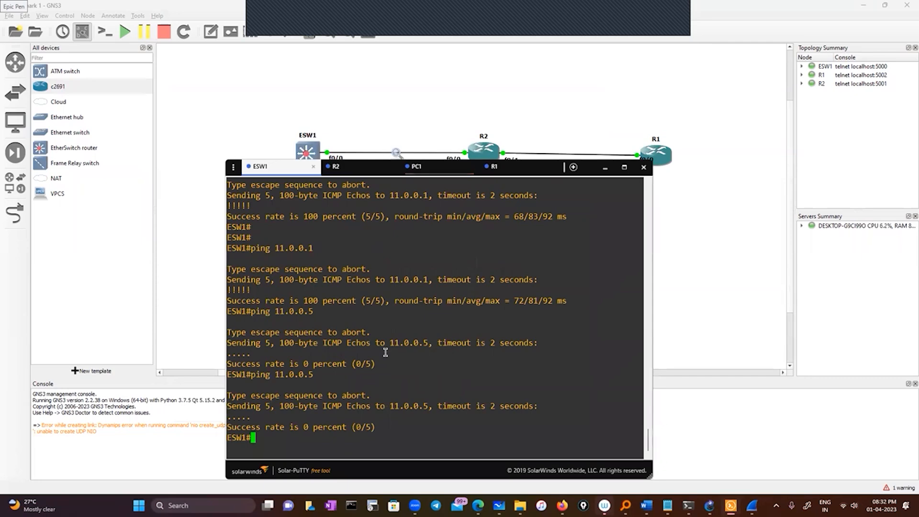
# Recall ping 11.0.0.5 on ESW1 without running it, and place the ESW1-to-R2 Wireshark capture beside the console.
pyautogui.press('Up')
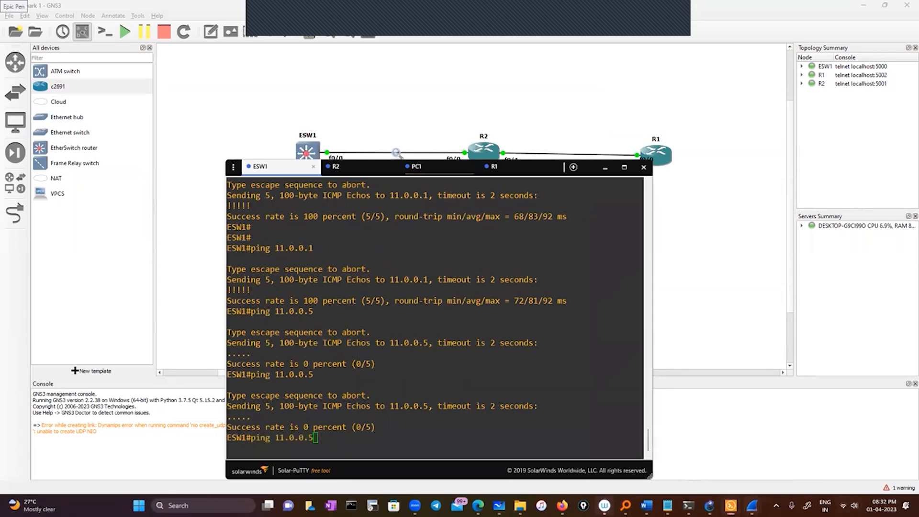
pyautogui.moveTo(752, 505)
pyautogui.click(804, 450)
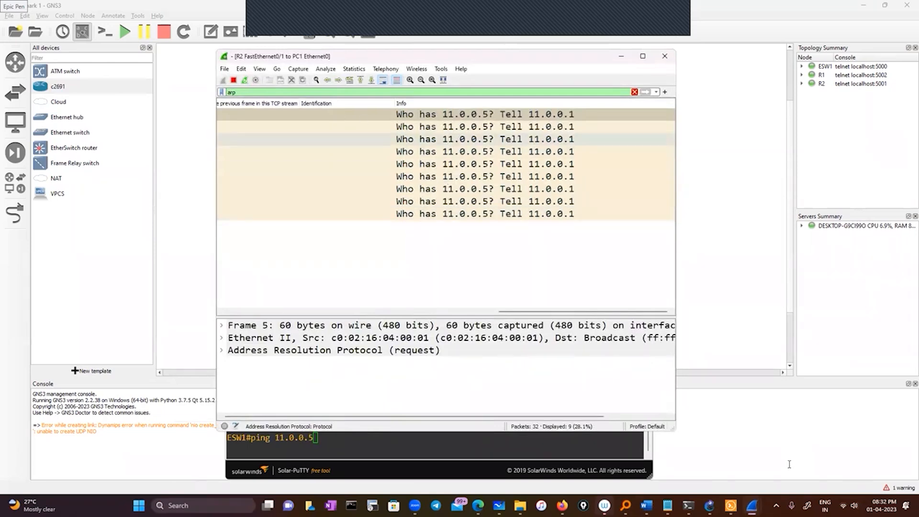
pyautogui.click(712, 448)
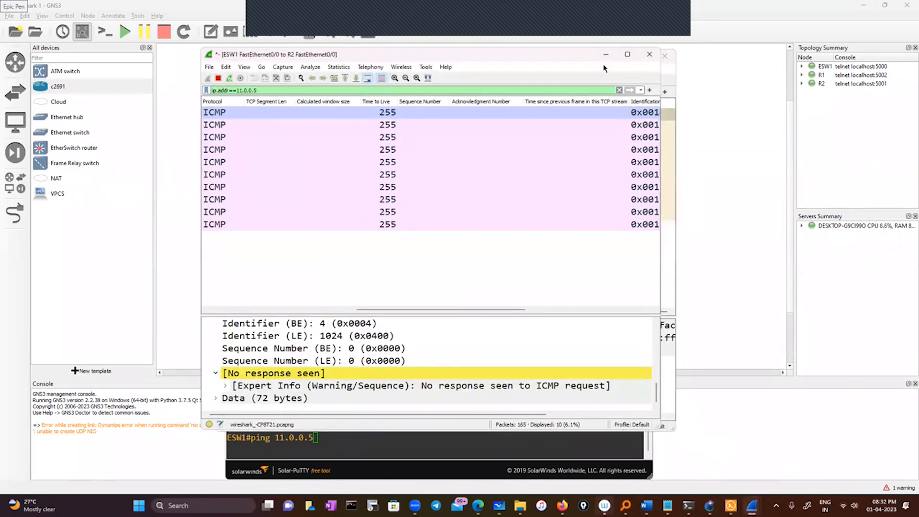
pyautogui.moveTo(569, 54); pyautogui.dragTo(882, 77)
pyautogui.click(621, 56)
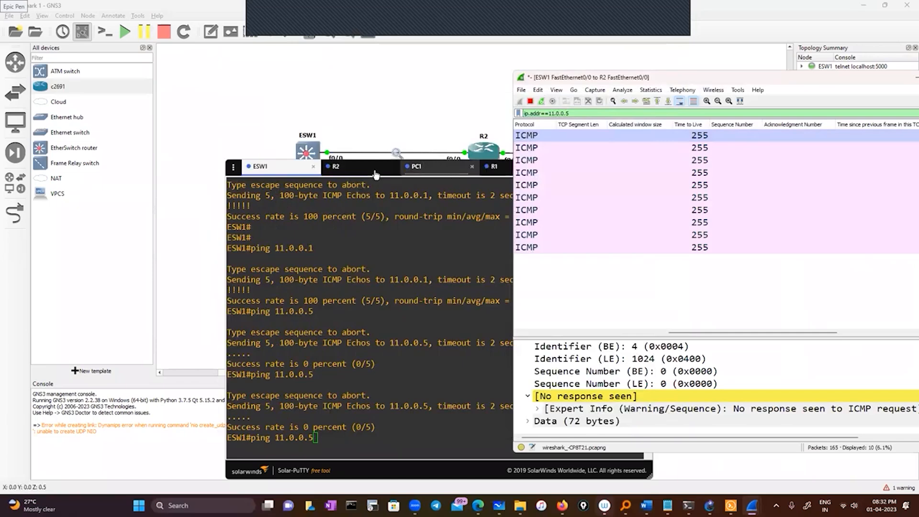
pyautogui.moveTo(349, 171); pyautogui.dragTo(249, 199)
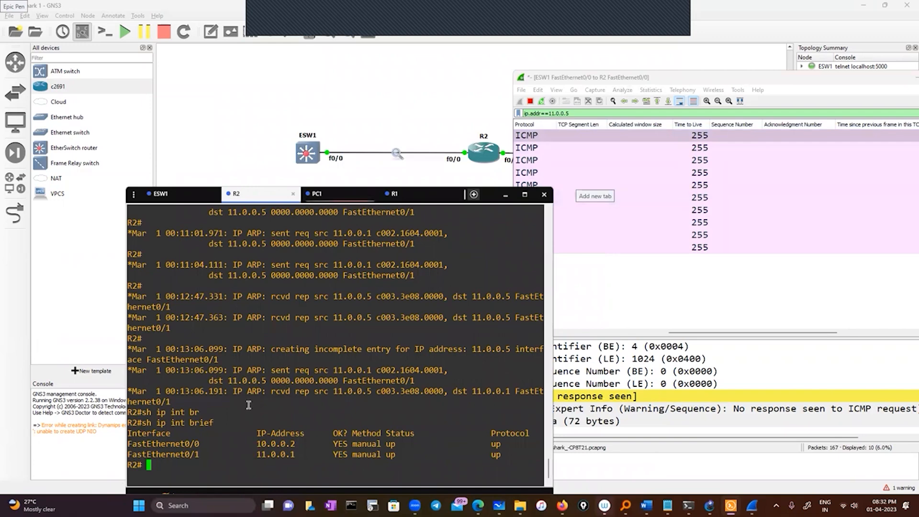
# Reconnect the PC1 console session, then run the prepared ping to 11.0.0.5 on ESW1.
pyautogui.click(334, 193)
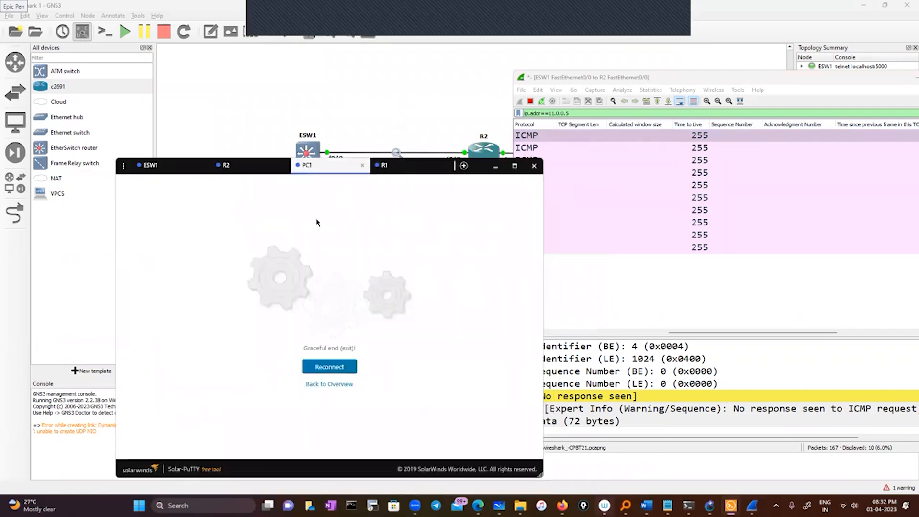
pyautogui.click(327, 365)
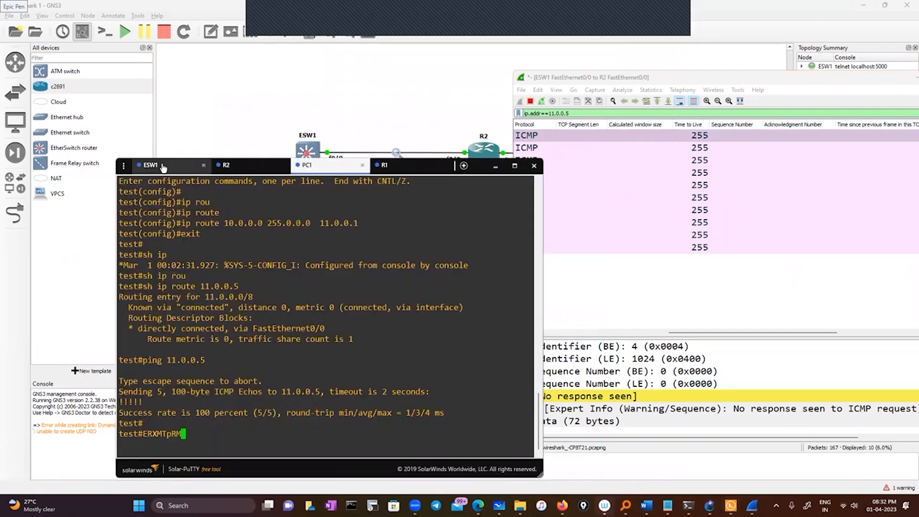
pyautogui.press('Return')
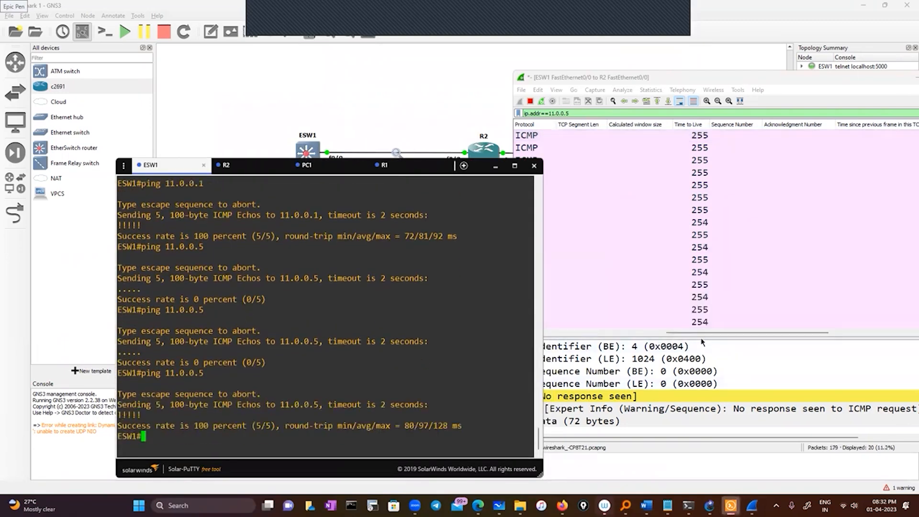
# Circle a Time to Live value of 254 in the Wireshark capture with Epic Pen, and bring the source and destination columns into view.
pyautogui.moveTo(703, 333)
pyautogui.mouseDown()
pyautogui.moveTo(590, 333)
pyautogui.moveTo(691, 333)
pyautogui.mouseUp()
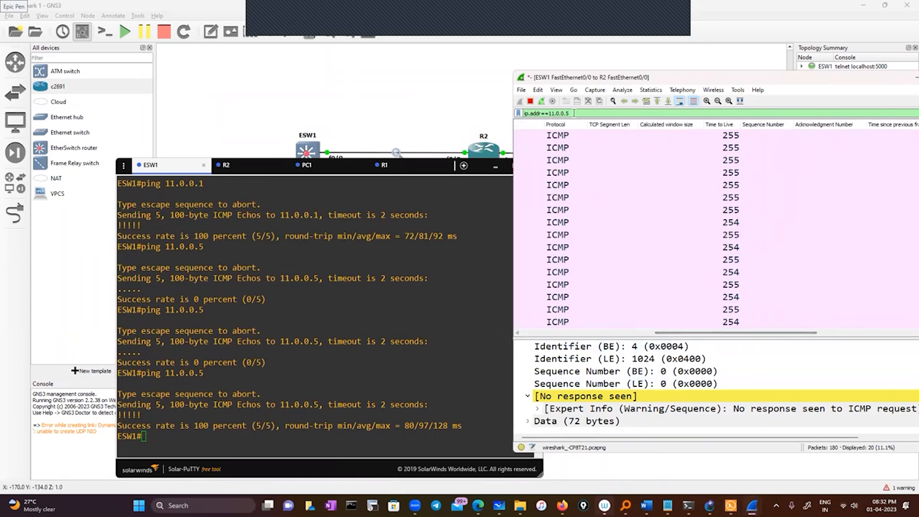
pyautogui.moveTo(626, 497)
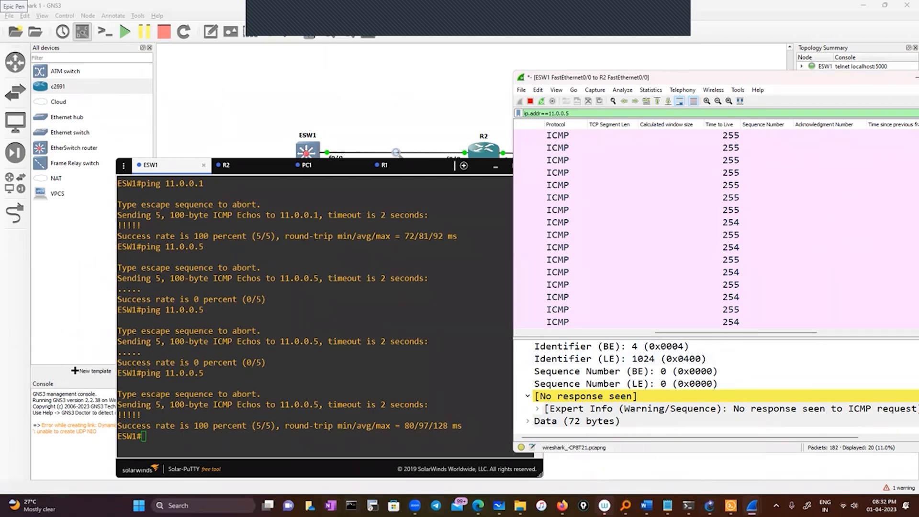
pyautogui.click(206, 506)
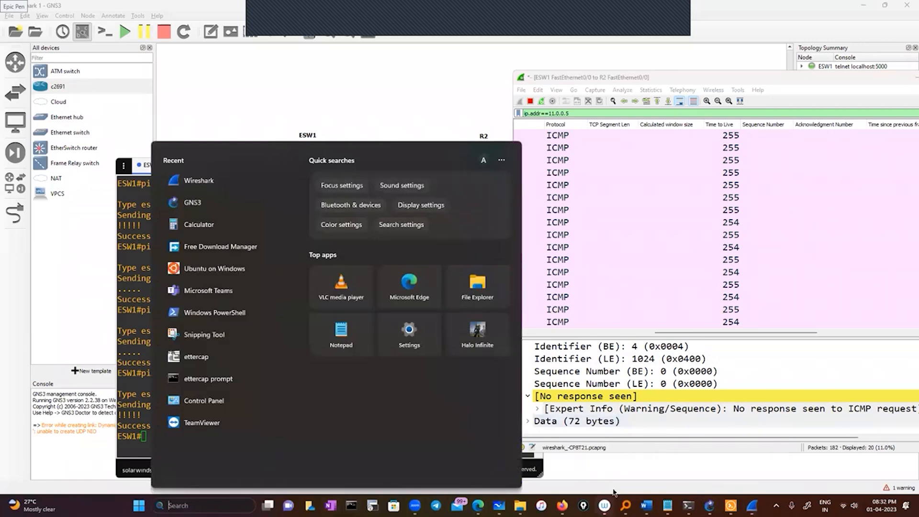
pyautogui.click(584, 506)
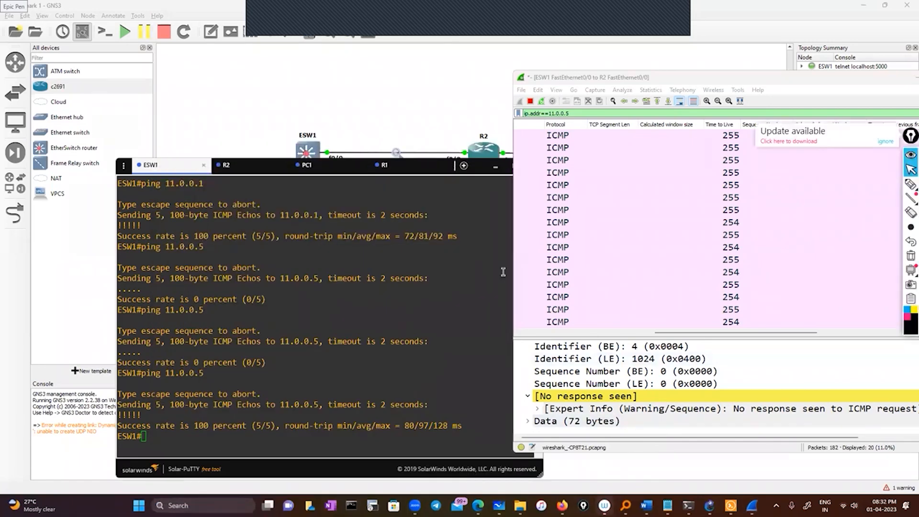
pyautogui.click(911, 186)
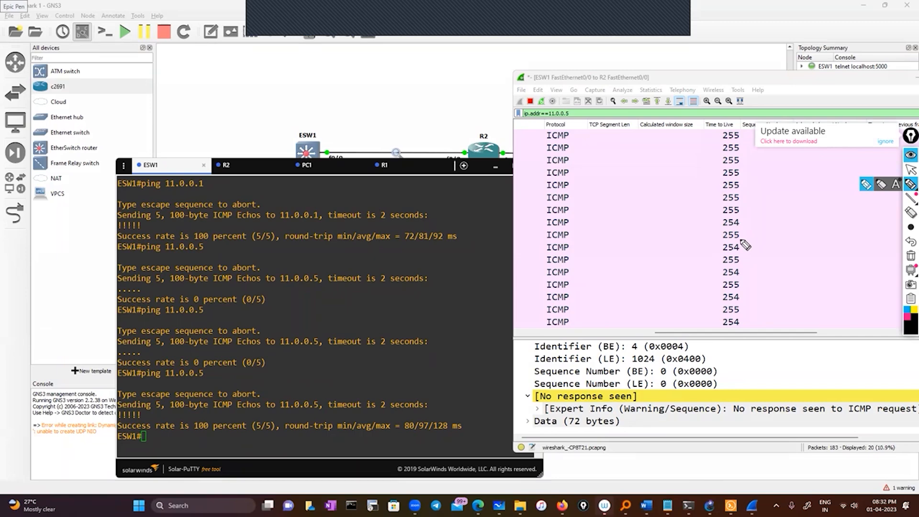
pyautogui.moveTo(735, 246); pyautogui.dragTo(721, 241)
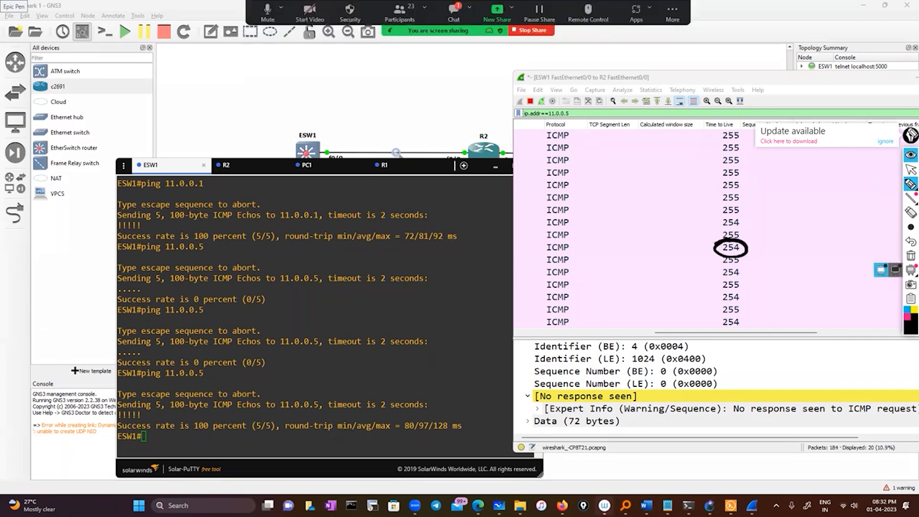
pyautogui.click(911, 169)
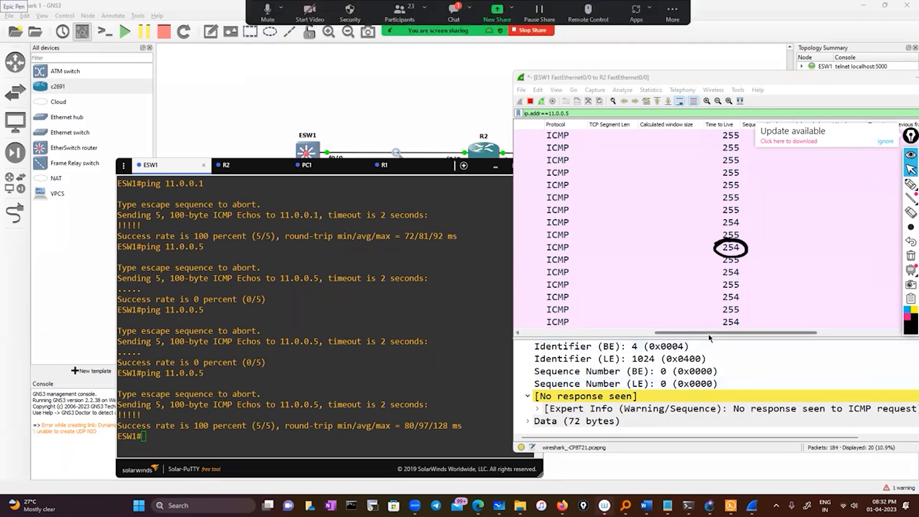
pyautogui.moveTo(692, 333); pyautogui.dragTo(558, 335)
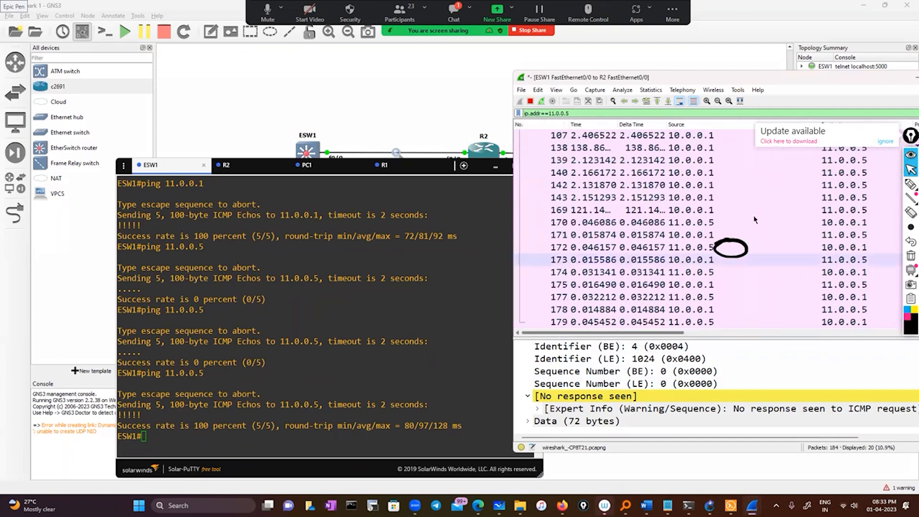
# Select reply packet 172 from 11.0.0.5 in the capture and circle its Time to Live value with Epic Pen.
pyautogui.click(685, 248)
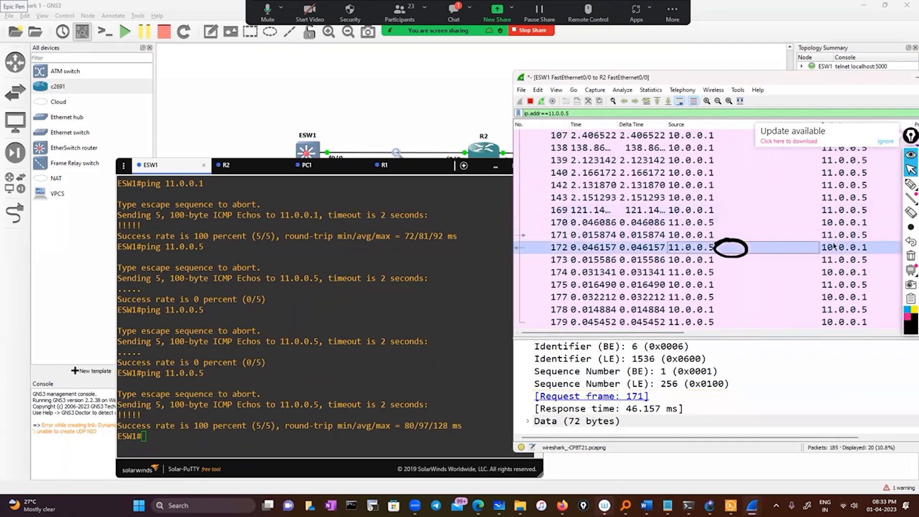
pyautogui.moveTo(675, 333); pyautogui.dragTo(766, 336)
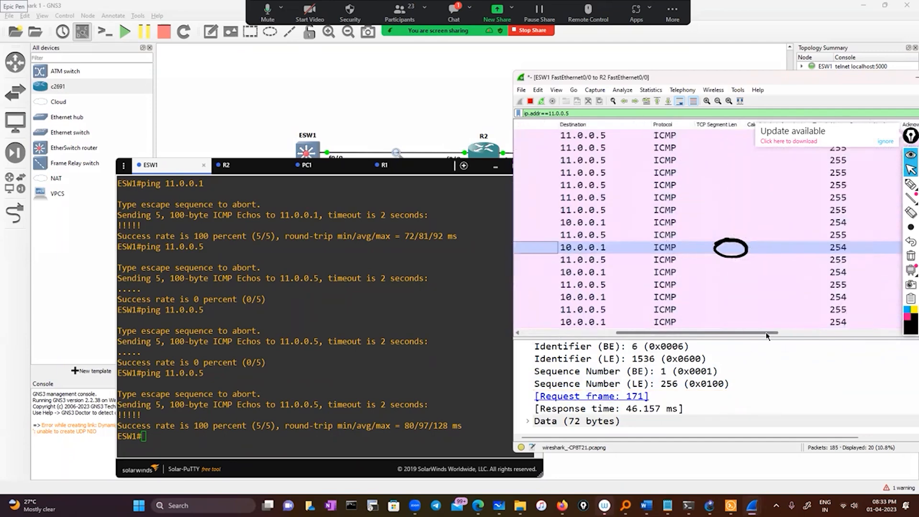
pyautogui.click(891, 155)
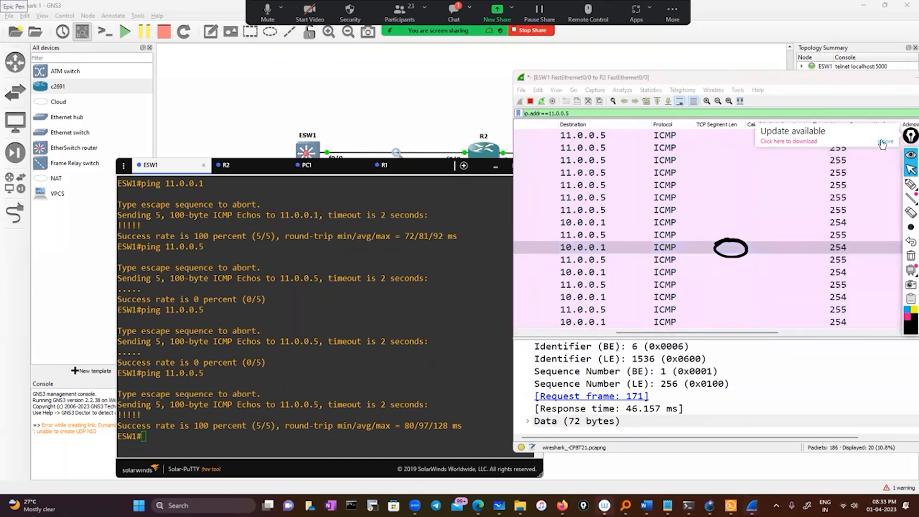
pyautogui.click(911, 184)
pyautogui.moveTo(851, 242)
pyautogui.mouseDown()
pyautogui.moveTo(862, 256)
pyautogui.moveTo(848, 239)
pyautogui.mouseUp()
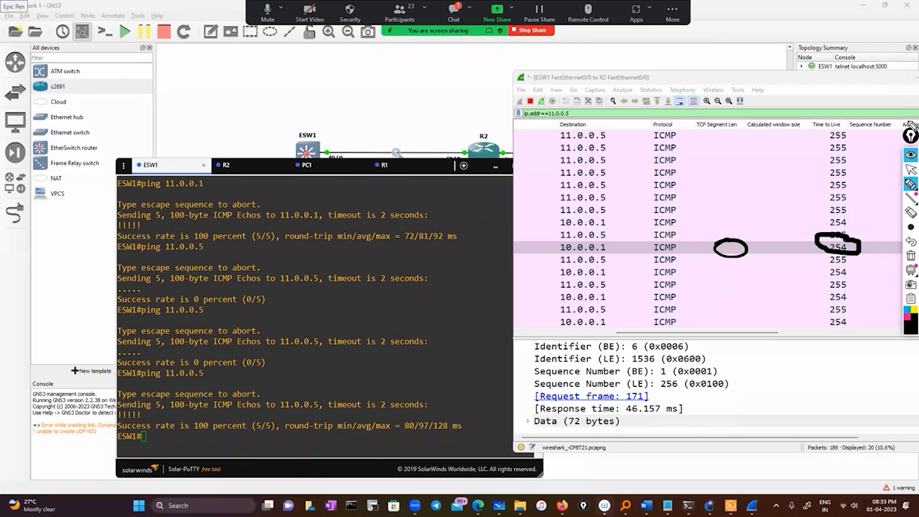
pyautogui.click(911, 170)
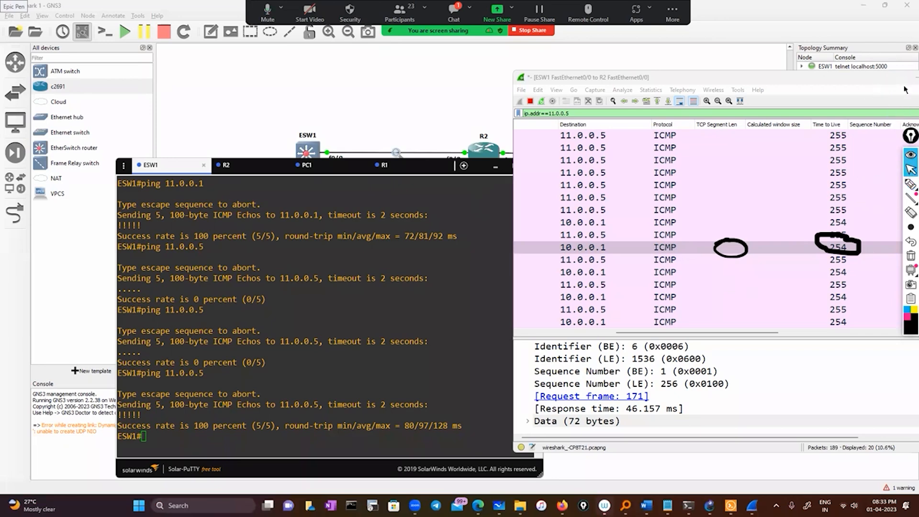
# Minimise the Wireshark capture and the console to show the GNS3 topology, and clear all Epic Pen drawings.
pyautogui.click(916, 77)
pyautogui.click(496, 166)
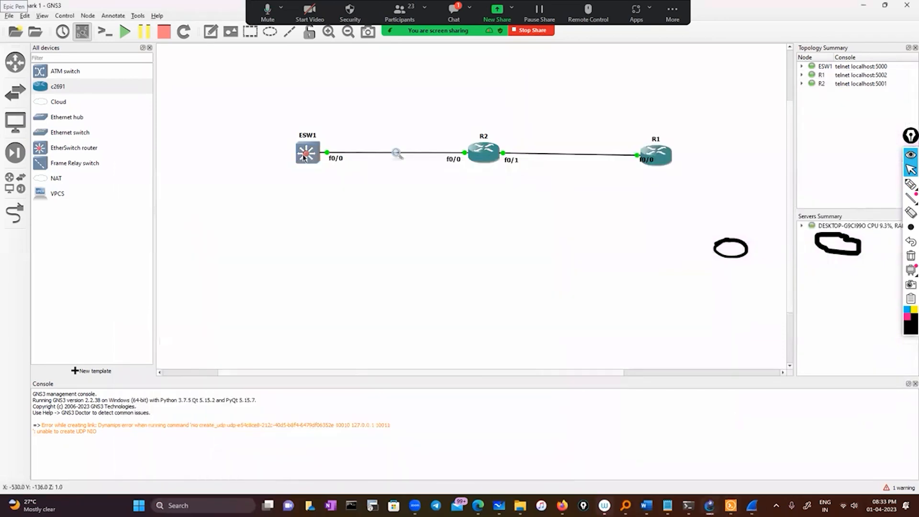
pyautogui.moveTo(473, 154)
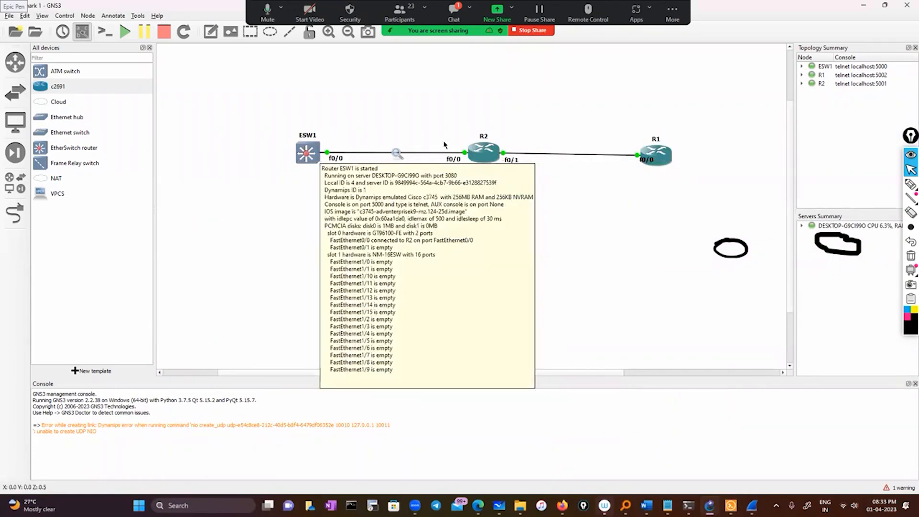
pyautogui.moveTo(671, 154)
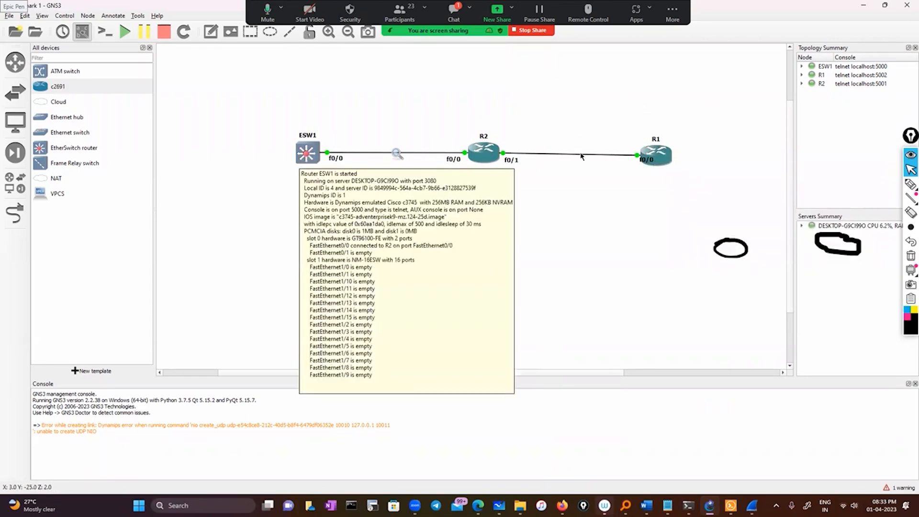
pyautogui.click(911, 256)
# Review the R2-to-PC1 and ESW1-to-R2 Wireshark captures, including the earlier ICMP packets, and minimise both windows.
pyautogui.moveTo(752, 505)
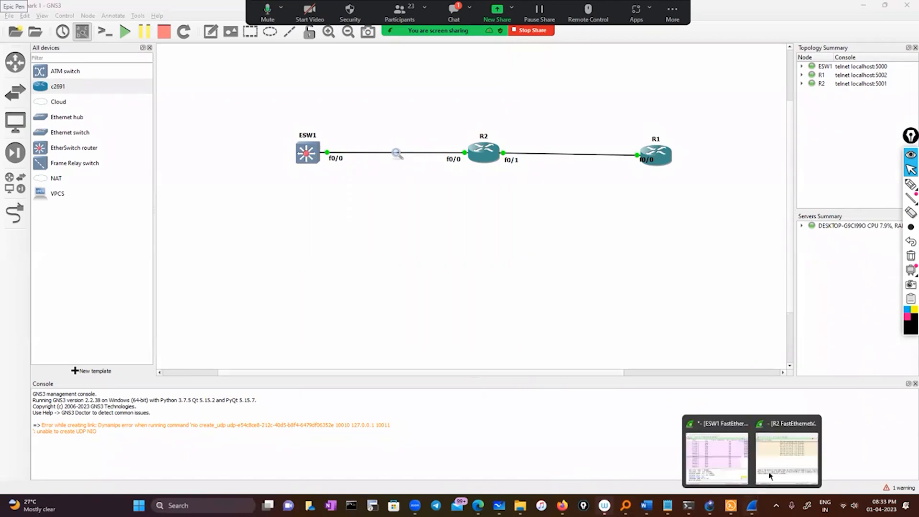
pyautogui.click(772, 464)
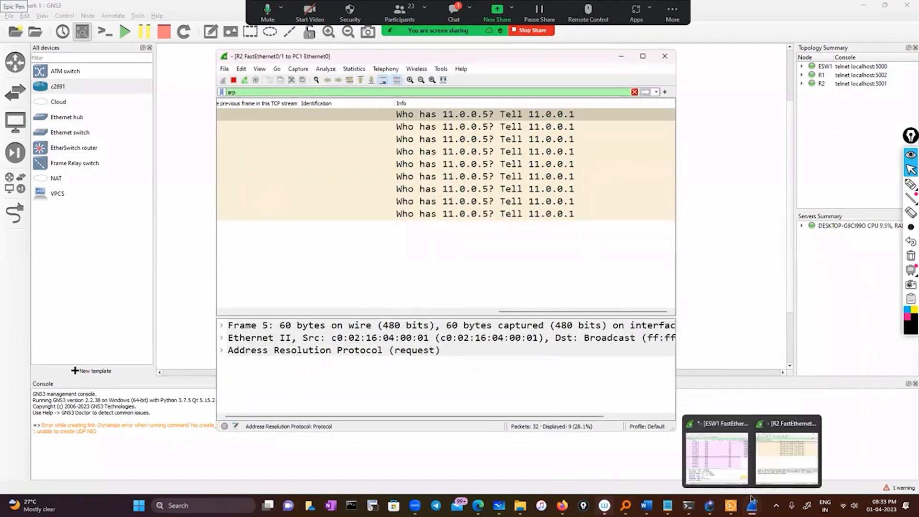
pyautogui.click(720, 460)
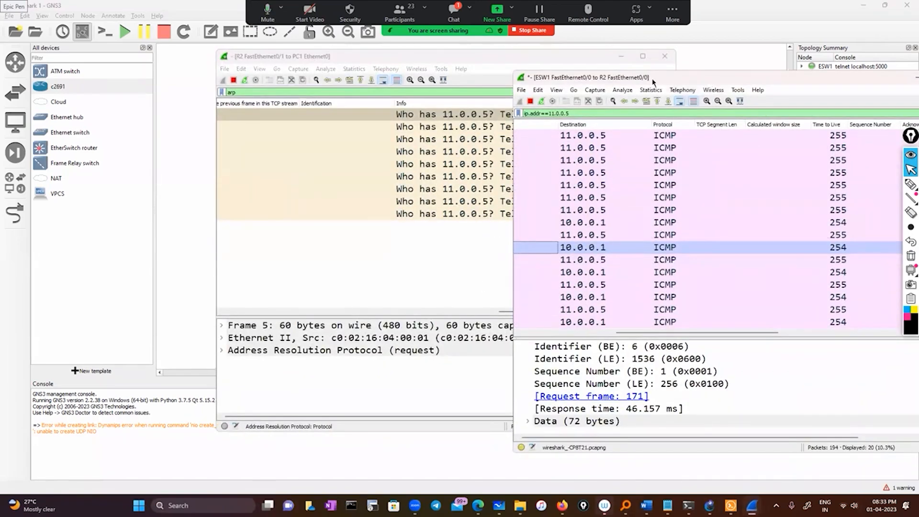
pyautogui.moveTo(483, 330); pyautogui.dragTo(419, 329)
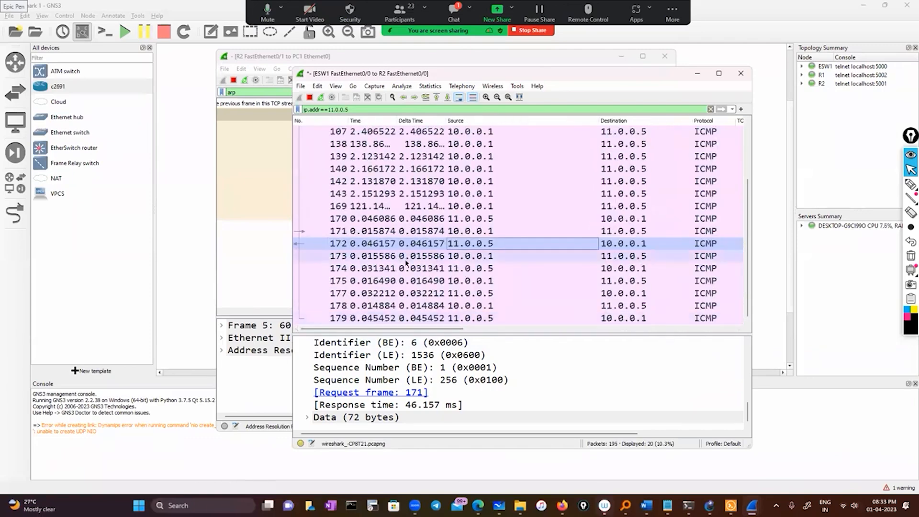
pyautogui.scroll(2, 418, 258)
pyautogui.click(698, 74)
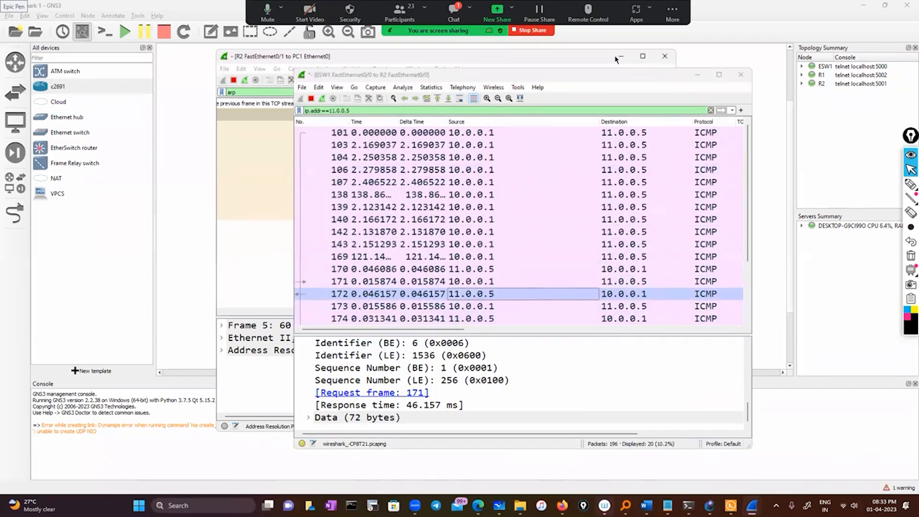
pyautogui.click(621, 56)
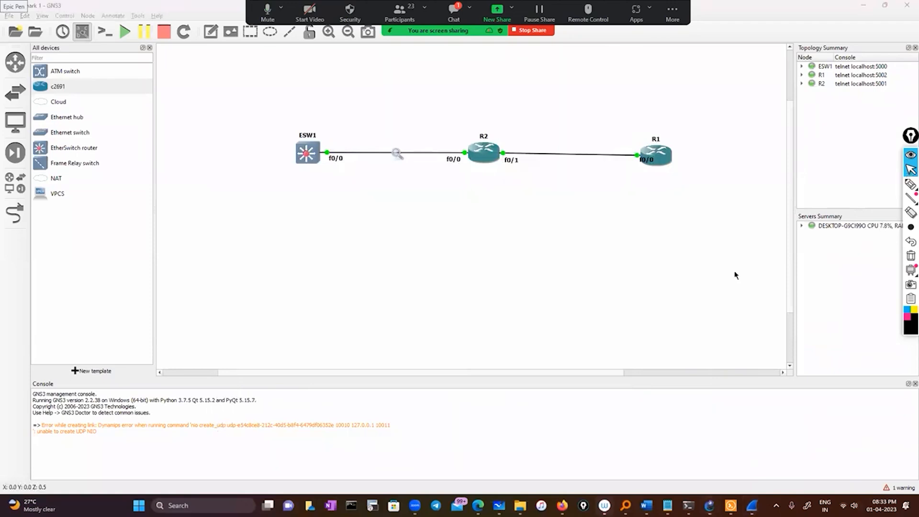
# Switch to the Wireshark today notes in Notepad and check the Zoom meeting chat.
pyautogui.click(668, 505)
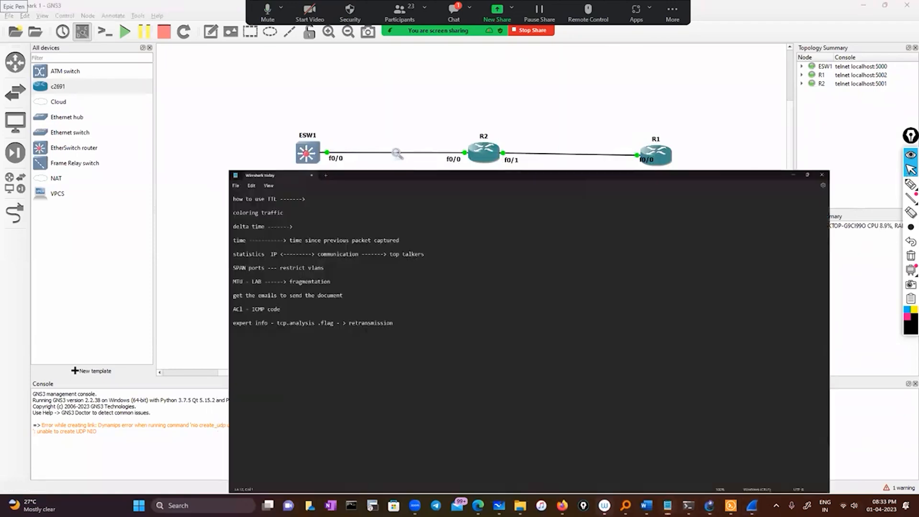
pyautogui.click(457, 20)
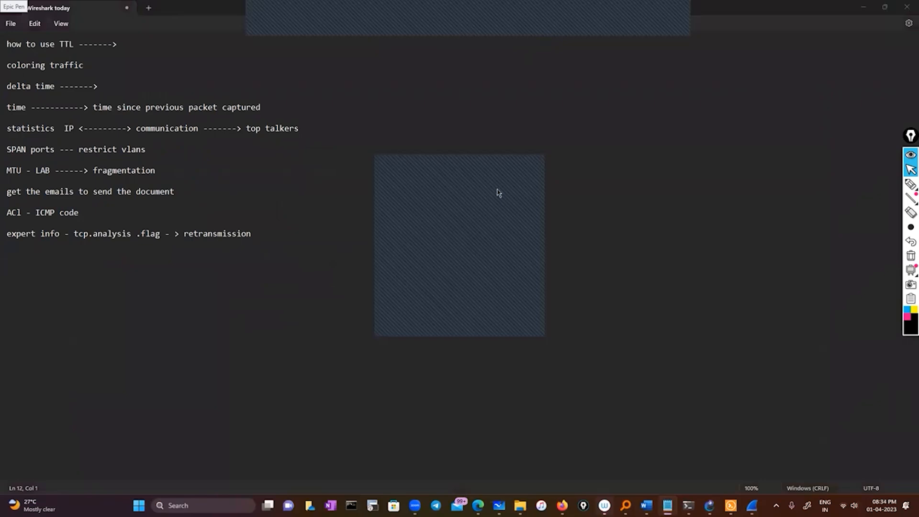
pyautogui.click(494, 163)
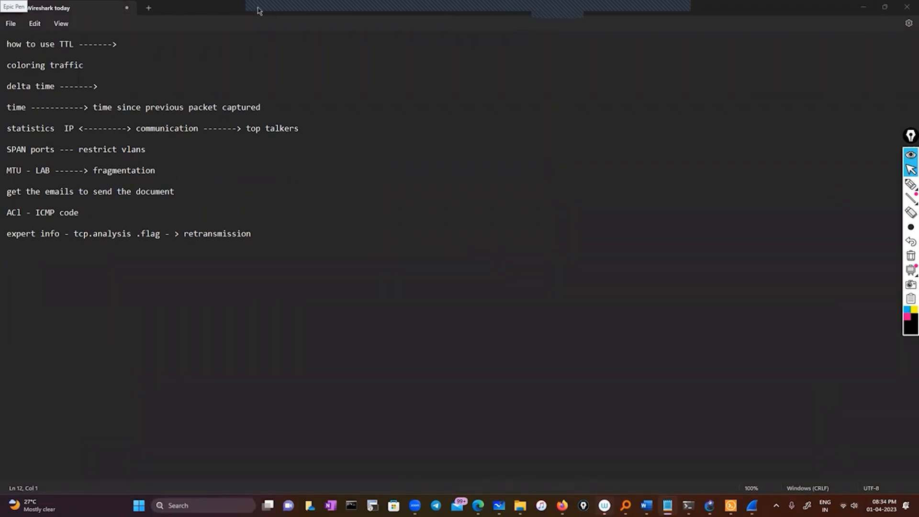
pyautogui.moveTo(386, 13)
# Highlight the coloring traffic topic in the notes, clear the selection and minimise Notepad.
pyautogui.moveTo(10, 63); pyautogui.dragTo(110, 61)
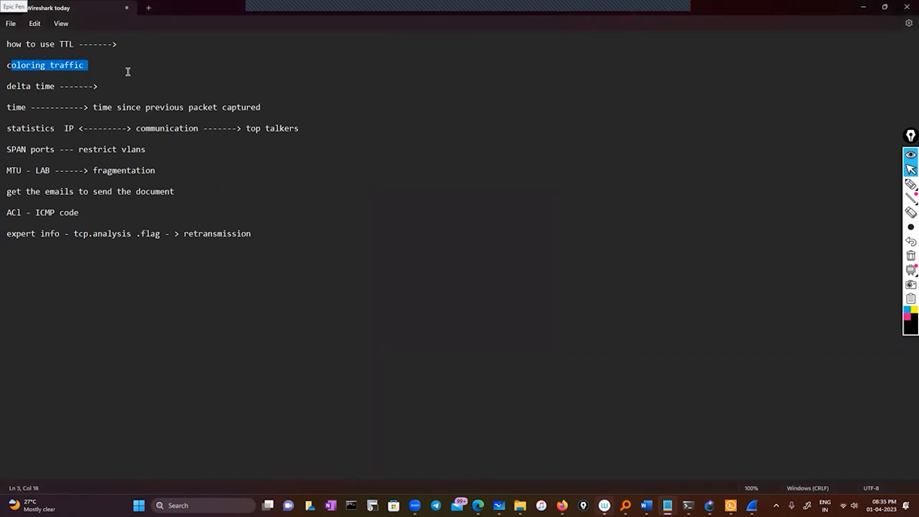
pyautogui.tripleClick(11, 67)
pyautogui.click(864, 140)
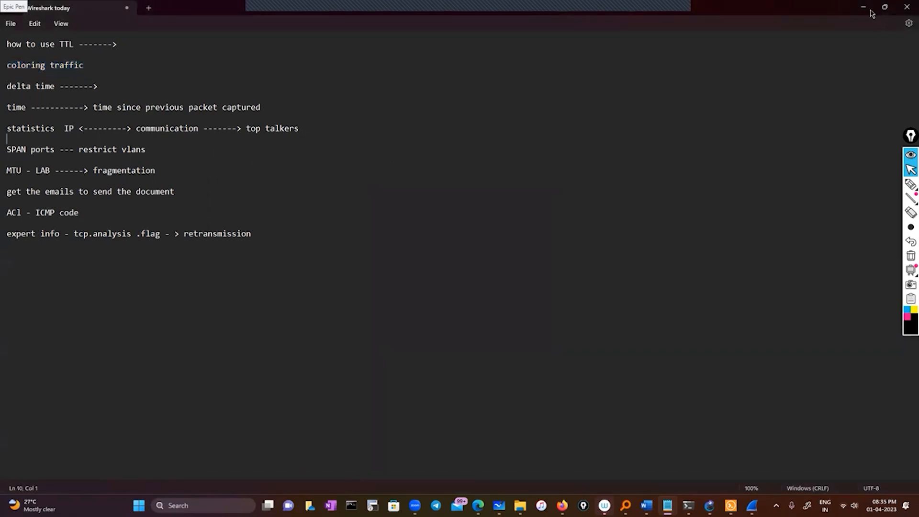
pyautogui.click(863, 7)
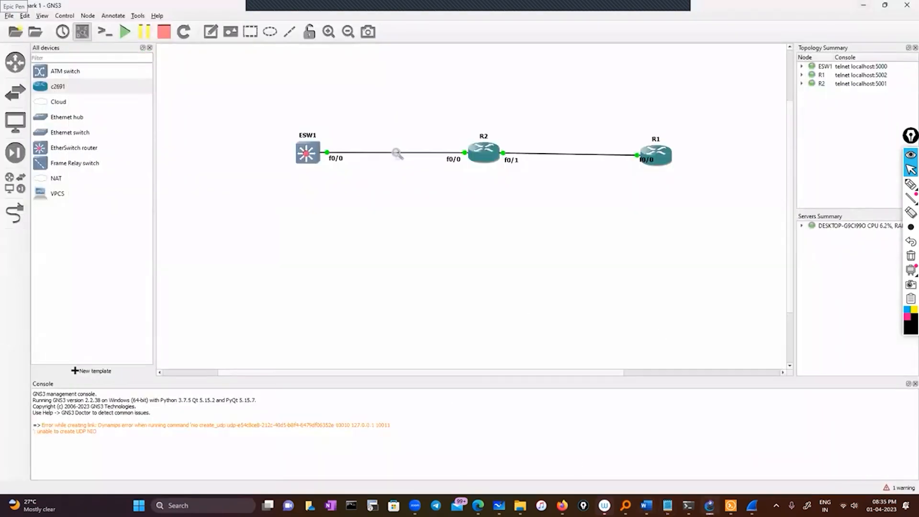
# Bring back the ESW1-to-R2 Wireshark capture and maximise its window.
pyautogui.click(753, 505)
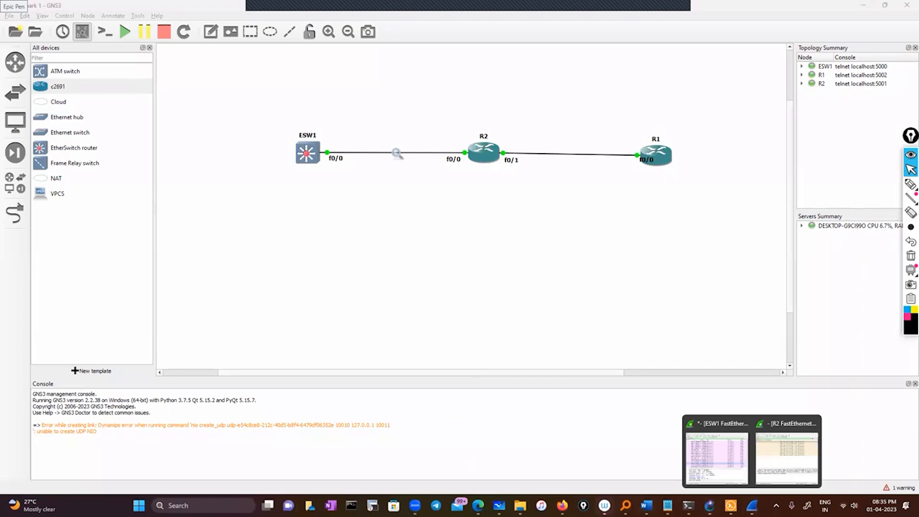
pyautogui.click(730, 464)
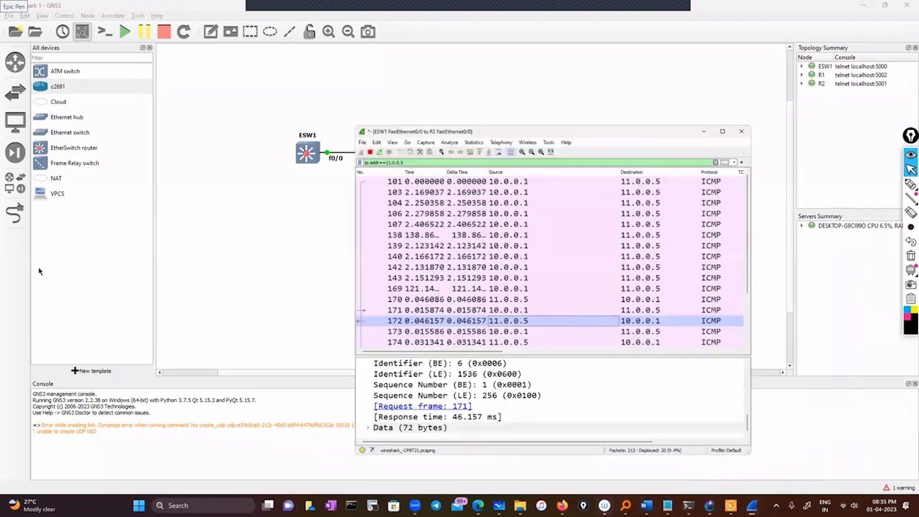
pyautogui.click(720, 83)
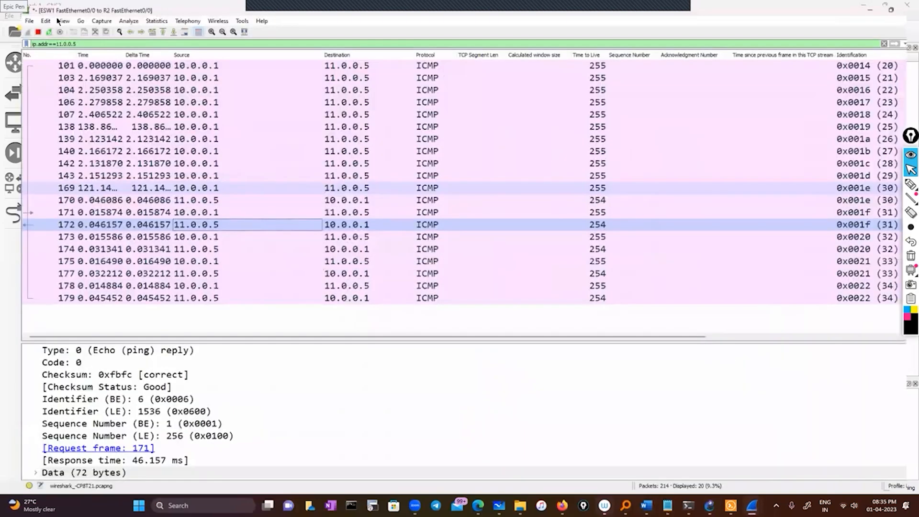
# Examine Wireshark's default coloring rules and close the list without changes.
pyautogui.click(58, 21)
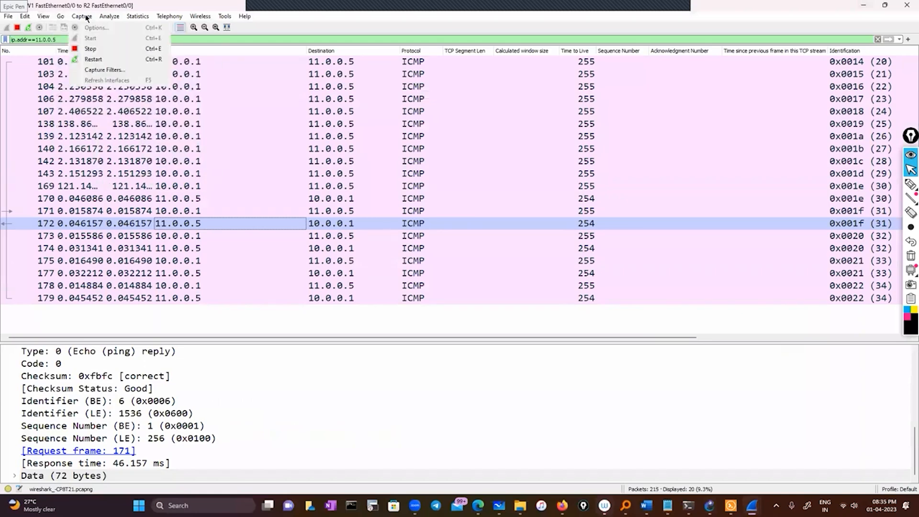
pyautogui.moveTo(48, 19)
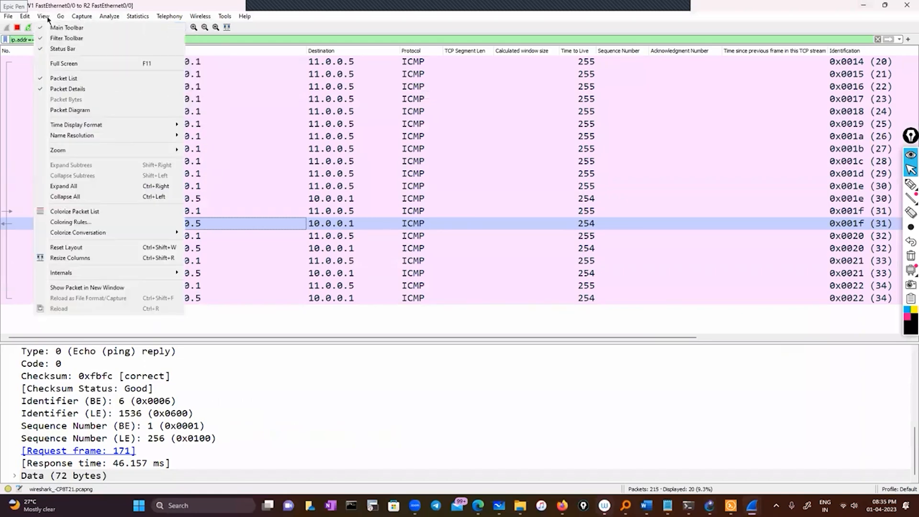
pyautogui.click(347, 231)
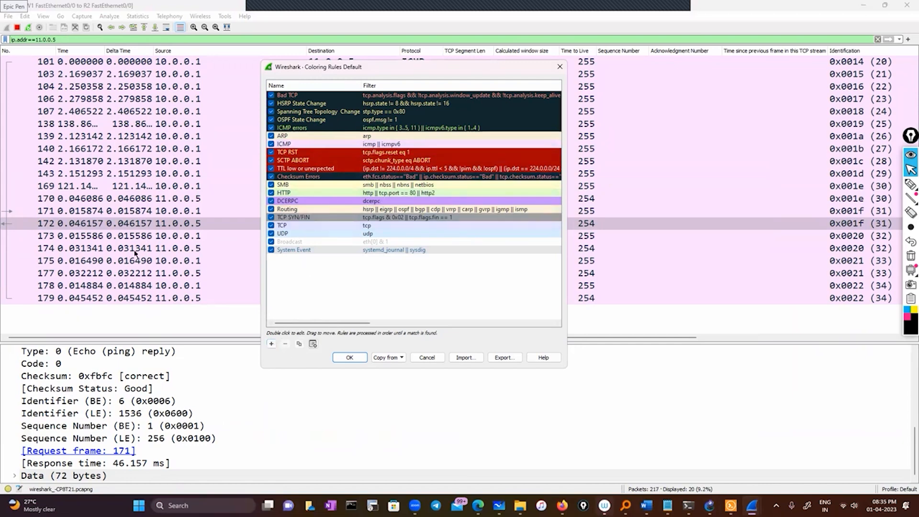
pyautogui.click(560, 67)
# Filter the capture with ip.src == 11.0.0.5 and copy the filter expression.
pyautogui.click(177, 197)
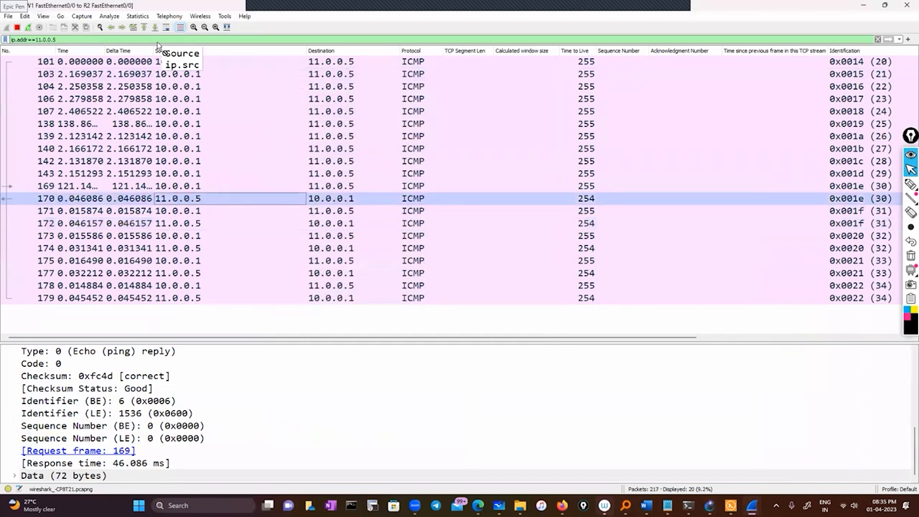
pyautogui.moveTo(156, 40); pyautogui.dragTo(2, 40)
pyautogui.click(130, 61)
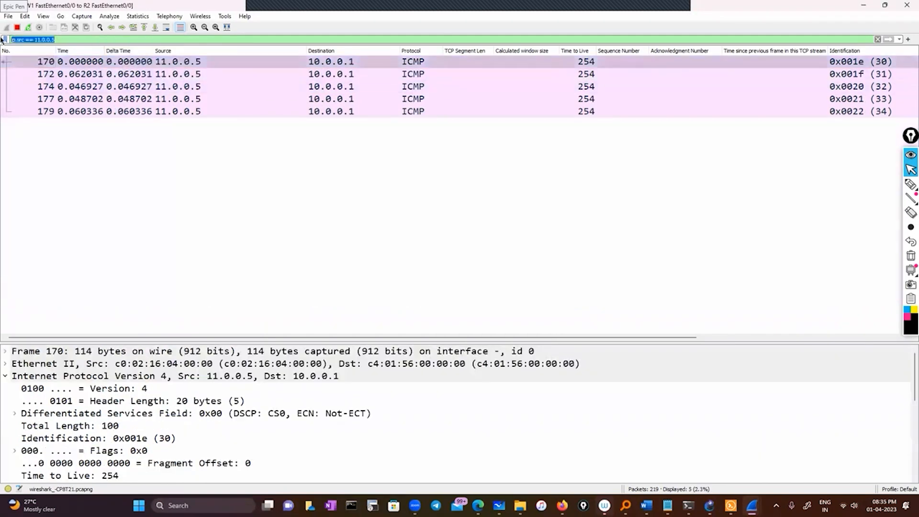
pyautogui.rightClick(29, 40)
pyautogui.click(82, 97)
# Add a coloring rule named Source with the copied filter ip.src == 11.0.0.5.
pyautogui.click(43, 16)
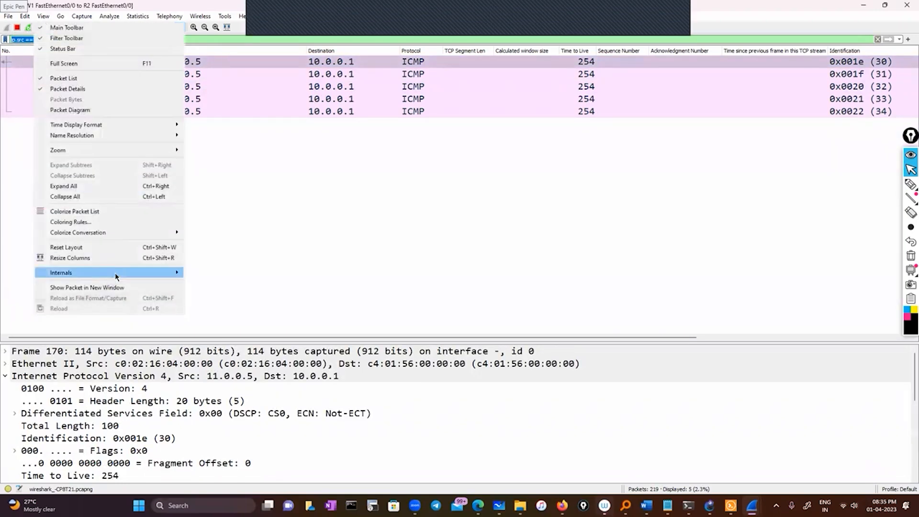
pyautogui.click(119, 223)
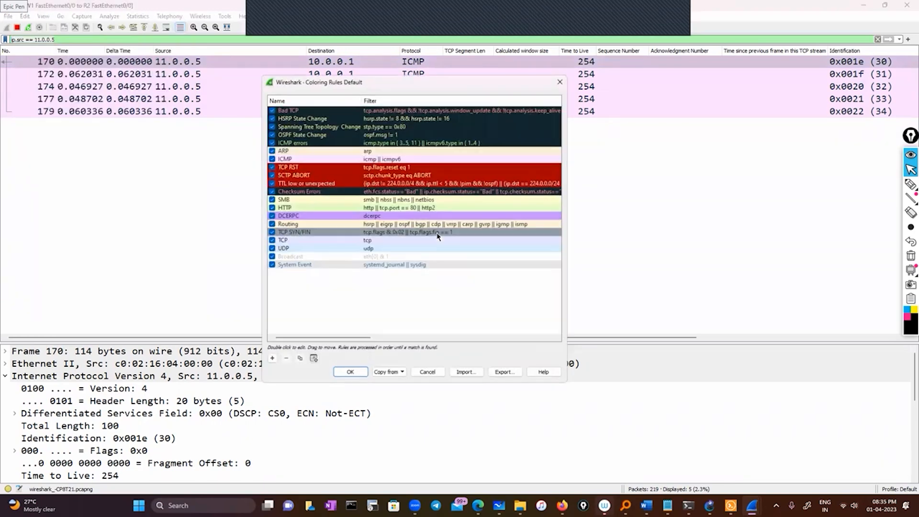
pyautogui.click(272, 358)
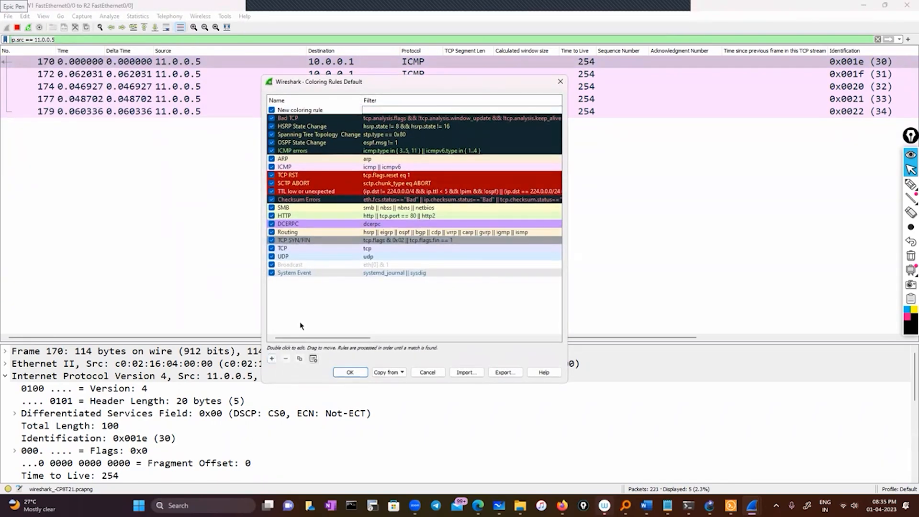
pyautogui.doubleClick(333, 110)
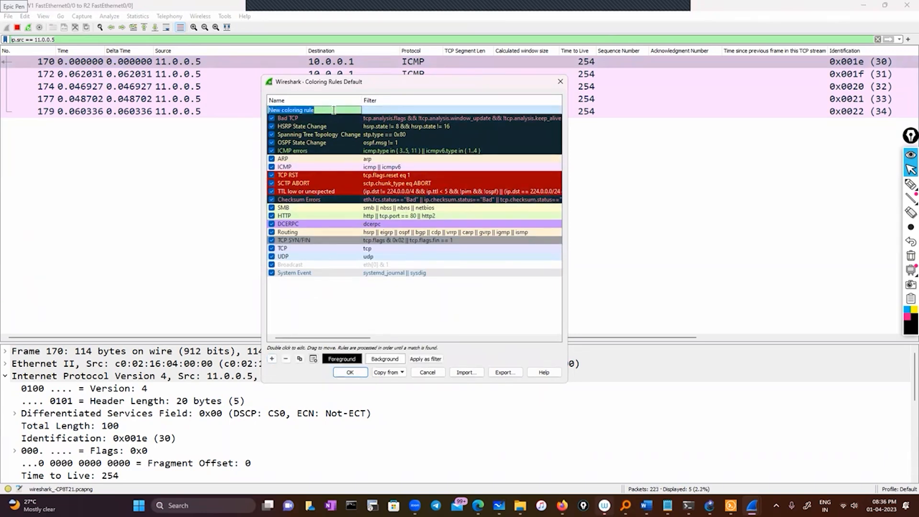
pyautogui.write('Source')
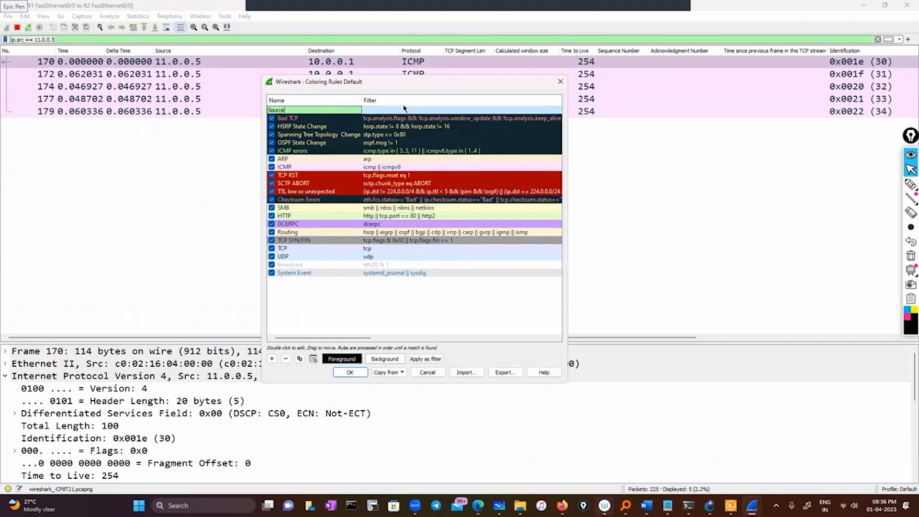
pyautogui.click(399, 112)
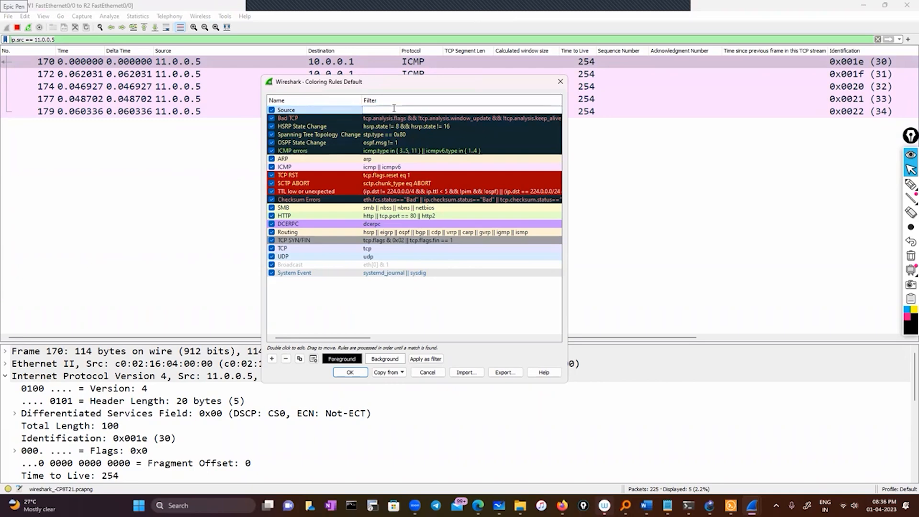
pyautogui.hotkey('ctrl', 'v')
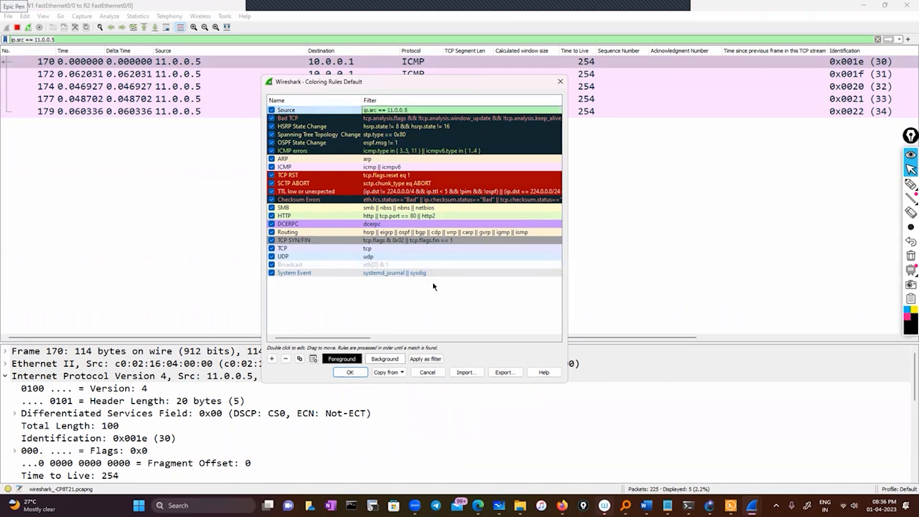
# Give the Source coloring rule the green background #55ff00, apply it and select packet 170 in the recolored list.
pyautogui.click(435, 285)
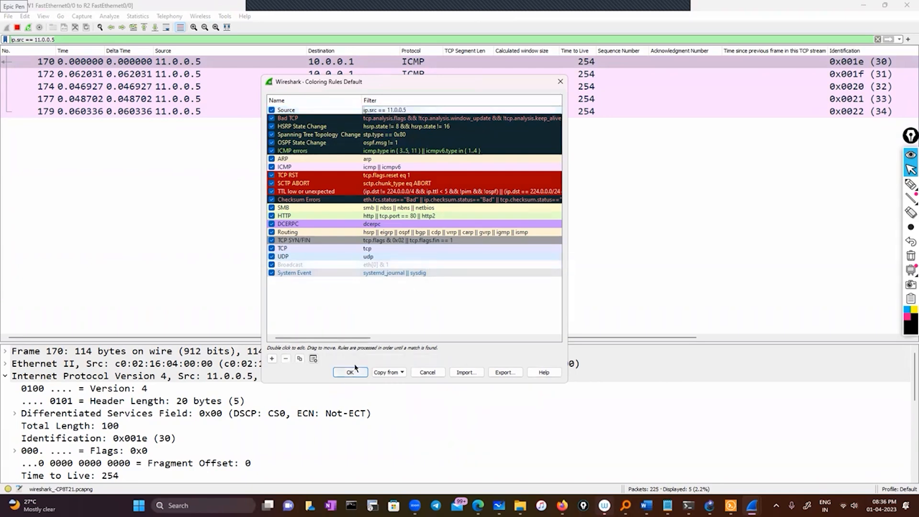
pyautogui.click(322, 110)
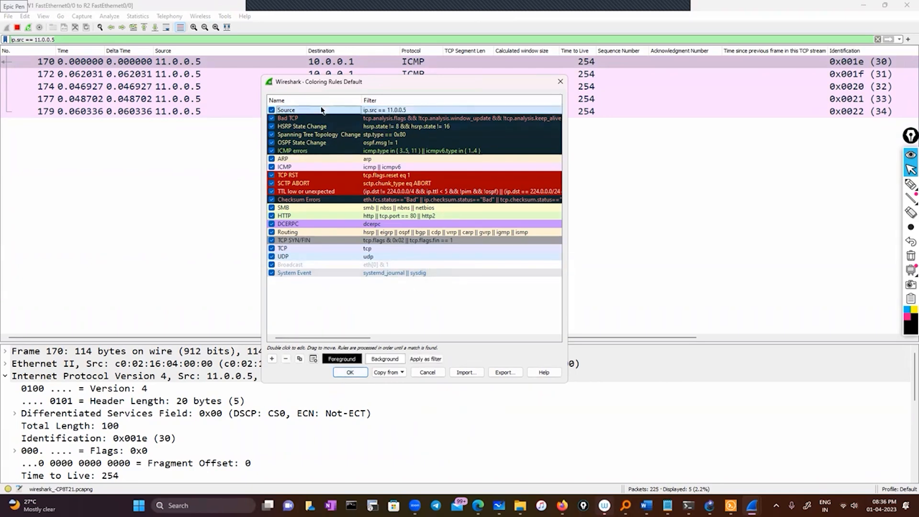
pyautogui.click(385, 359)
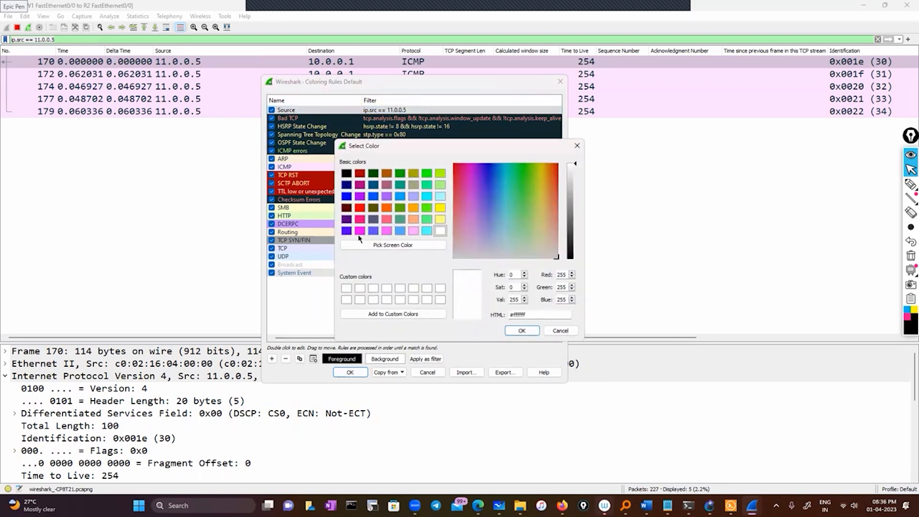
pyautogui.click(440, 173)
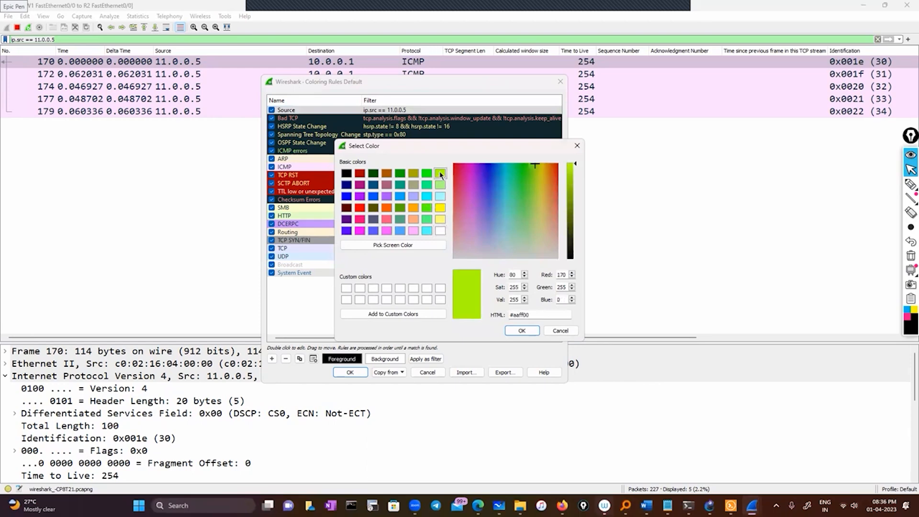
pyautogui.click(427, 207)
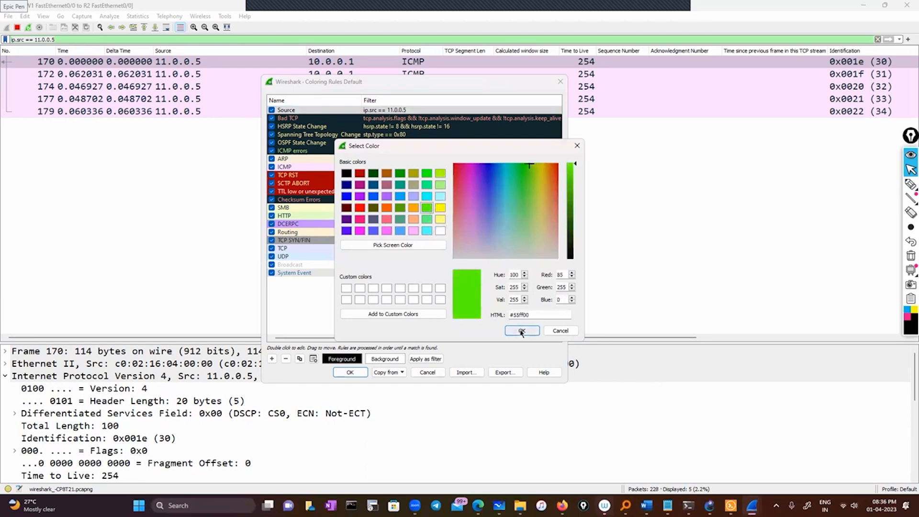
pyautogui.click(522, 331)
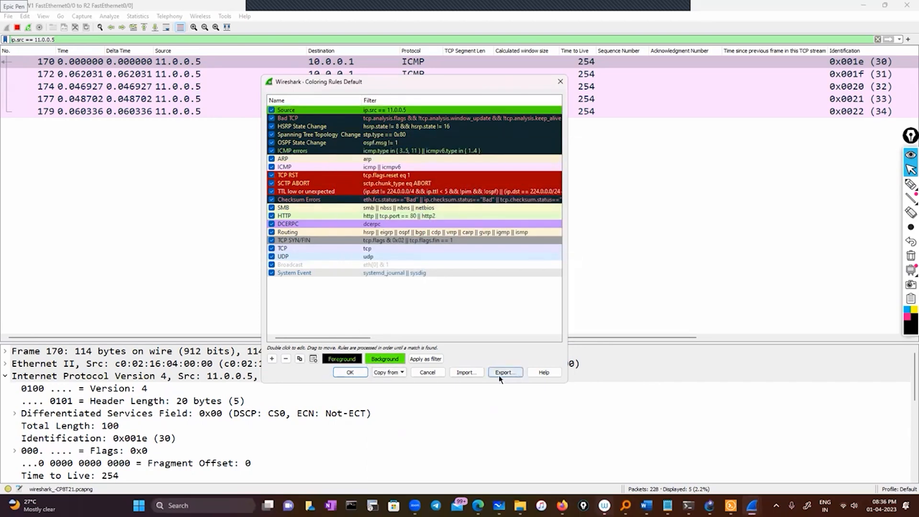
pyautogui.click(361, 373)
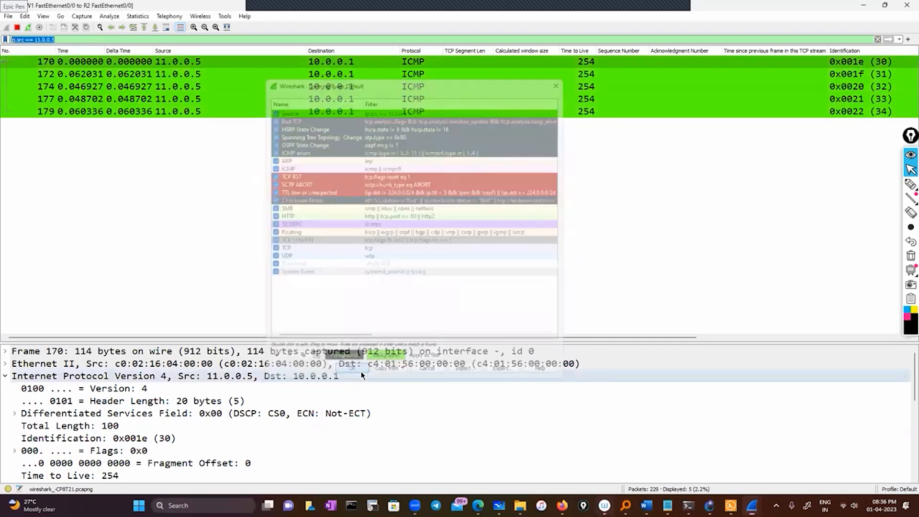
pyautogui.click(167, 164)
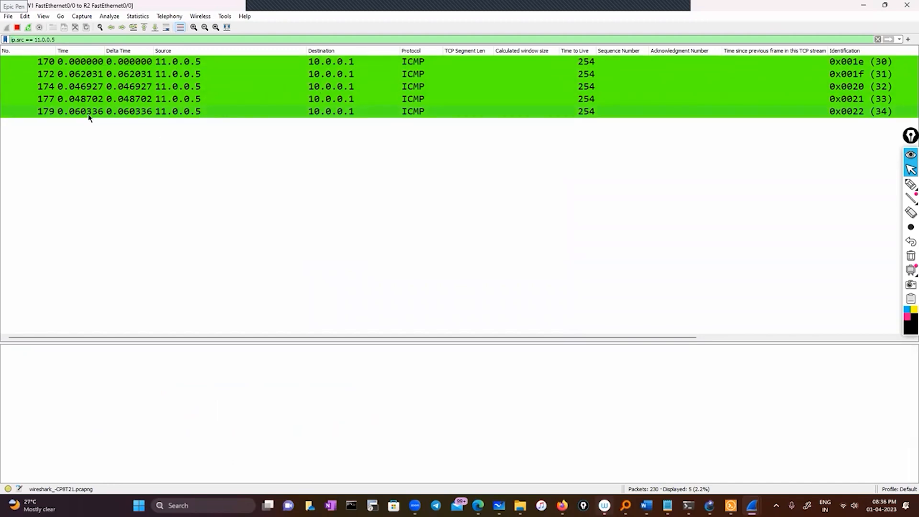
pyautogui.click(51, 62)
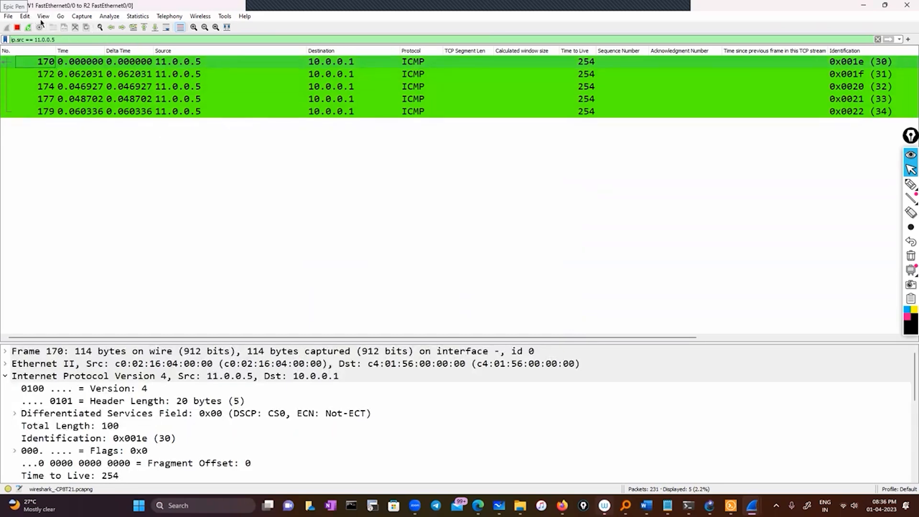
# Try removing the Source rule from the coloring rules list, closing the list without saving.
pyautogui.click(42, 16)
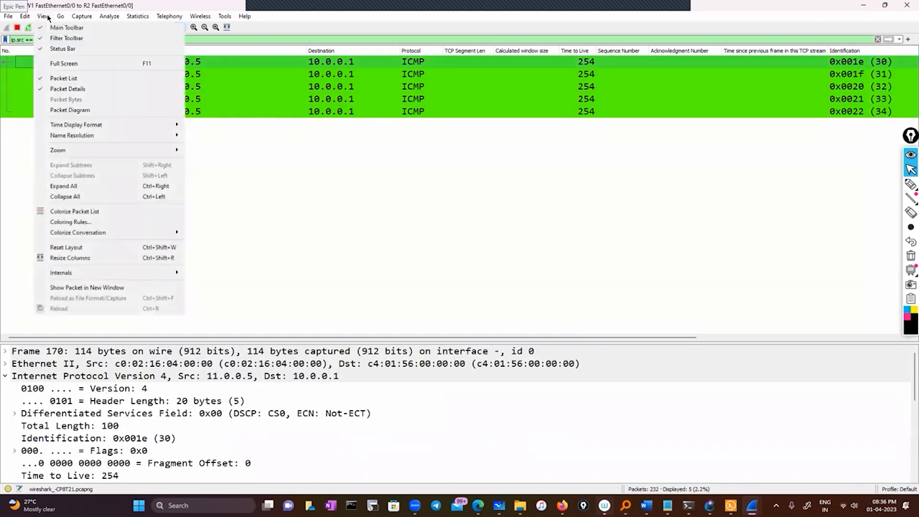
pyautogui.click(111, 222)
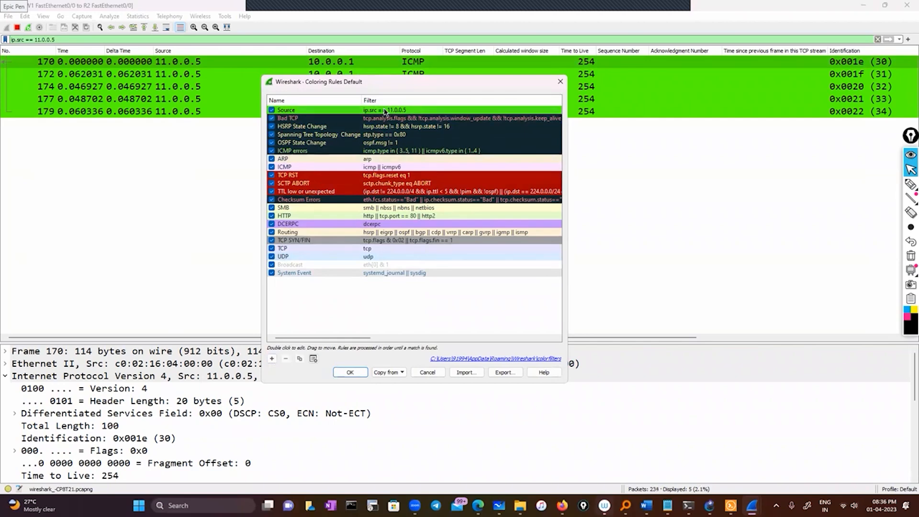
pyautogui.click(350, 118)
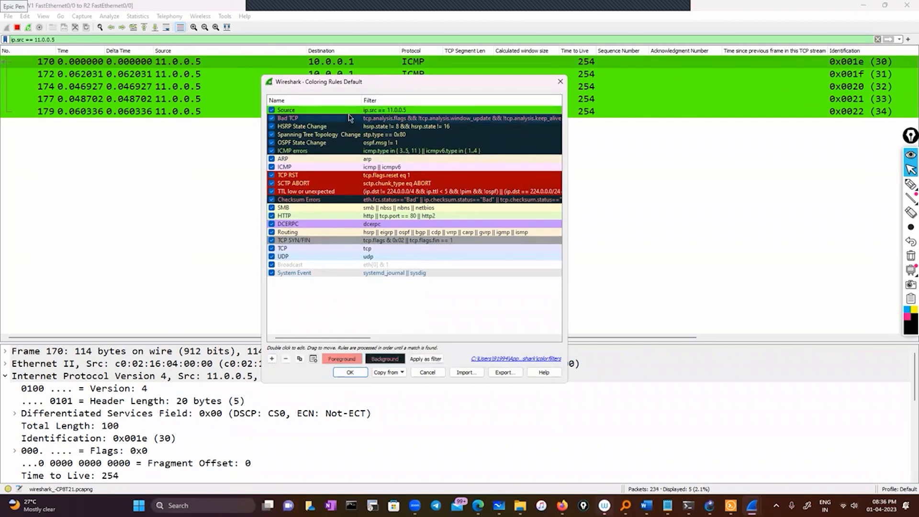
pyautogui.click(319, 111)
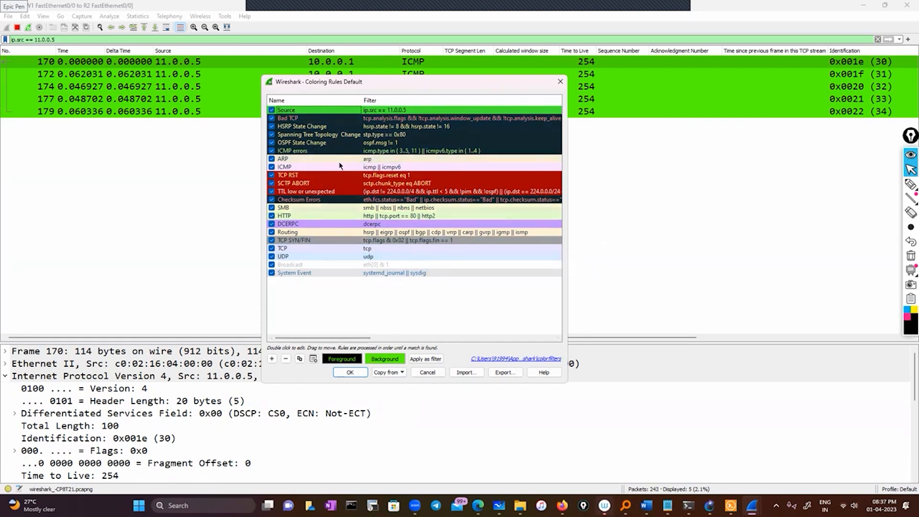
pyautogui.click(329, 134)
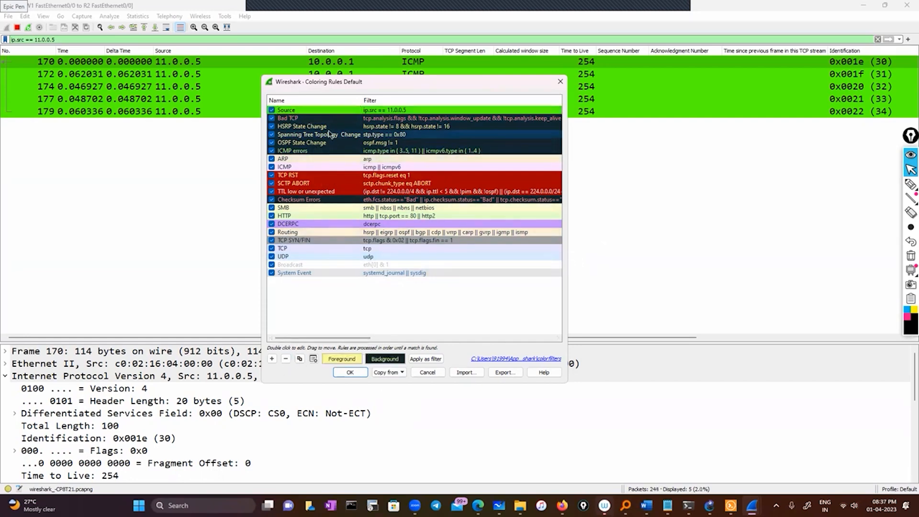
pyautogui.click(286, 358)
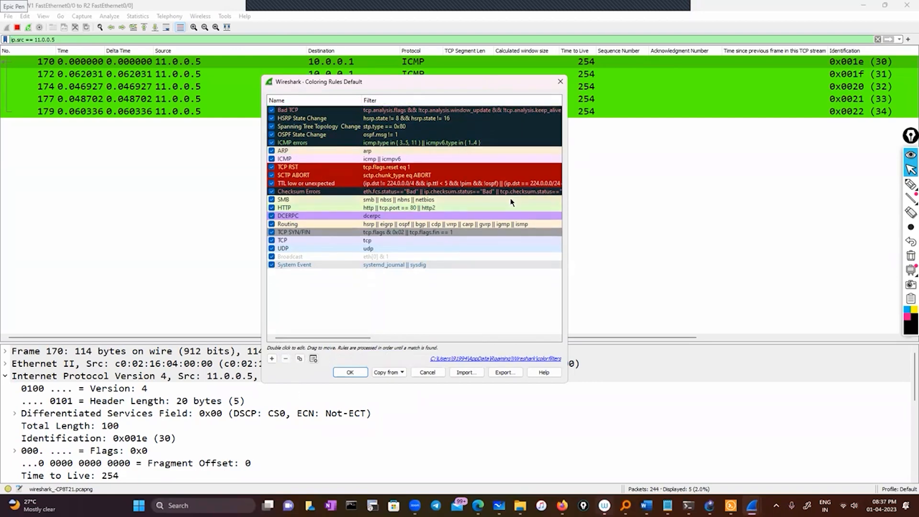
pyautogui.click(561, 82)
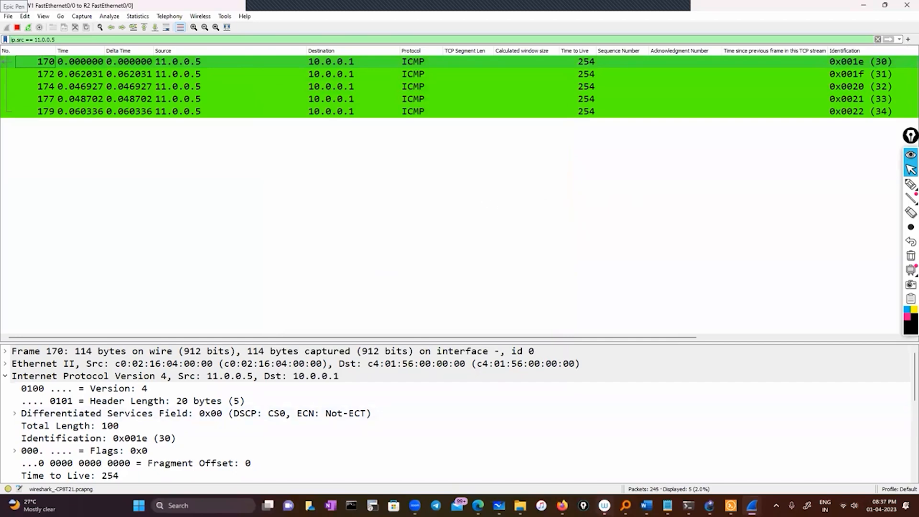
# Switch to the Wireshark today notes in Notepad, highlight the delta time topic and return to the Wireshark capture.
pyautogui.click(668, 505)
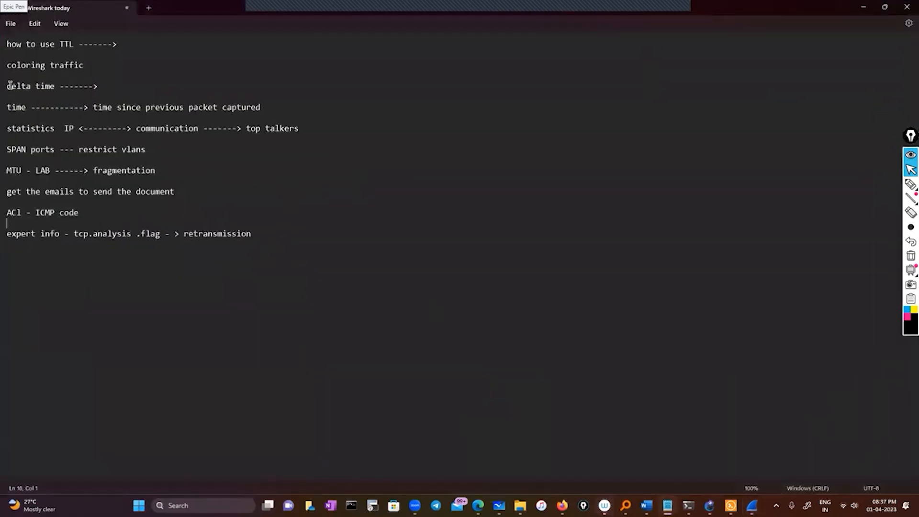
pyautogui.moveTo(99, 84); pyautogui.dragTo(6, 85)
pyautogui.click(233, 84)
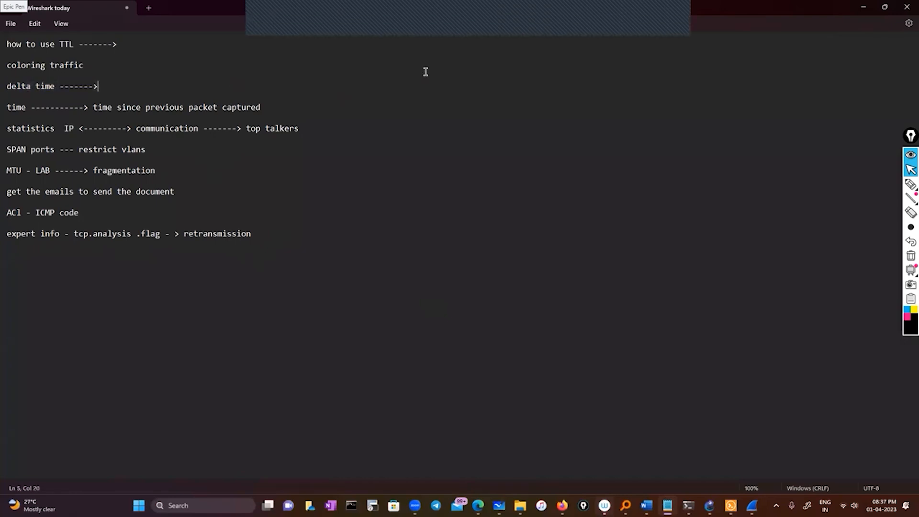
pyautogui.click(862, 6)
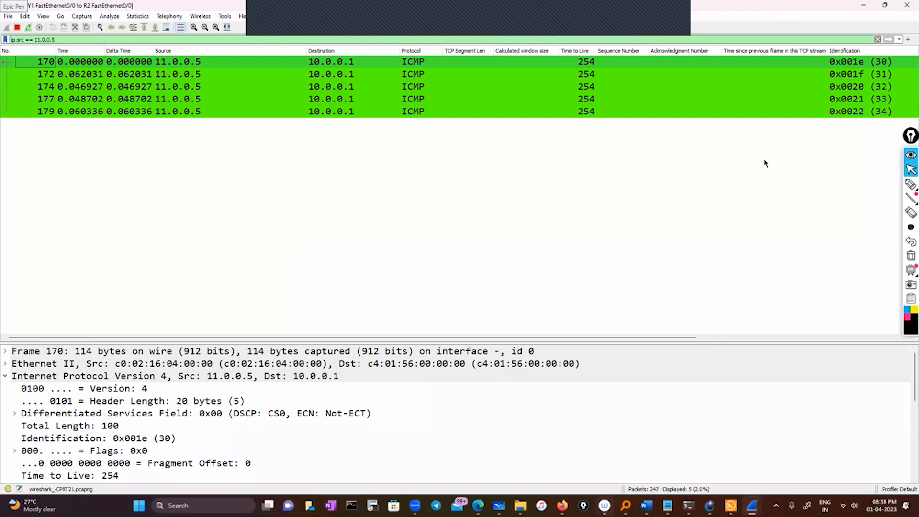
# With the Epic Pen drawing tool, mark the first Delta Time value and draw circled nodes S and D below the packets.
pyautogui.click(910, 184)
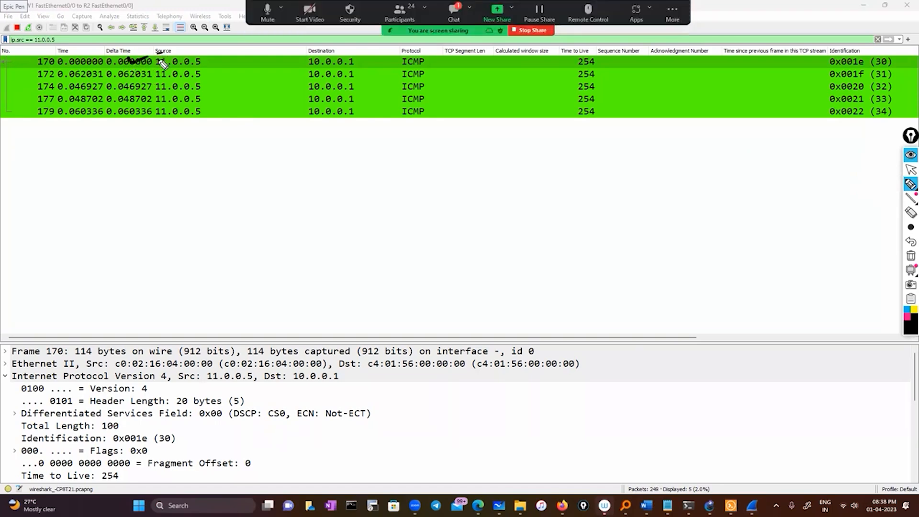
pyautogui.moveTo(129, 60); pyautogui.dragTo(164, 54)
pyautogui.moveTo(280, 166); pyautogui.dragTo(263, 184)
pyautogui.moveTo(277, 162)
pyautogui.mouseDown()
pyautogui.moveTo(266, 193)
pyautogui.moveTo(287, 165)
pyautogui.mouseUp()
pyautogui.moveTo(488, 166)
pyautogui.mouseDown()
pyautogui.moveTo(487, 178)
pyautogui.moveTo(498, 175)
pyautogui.mouseUp()
pyautogui.moveTo(463, 162); pyautogui.dragTo(472, 165)
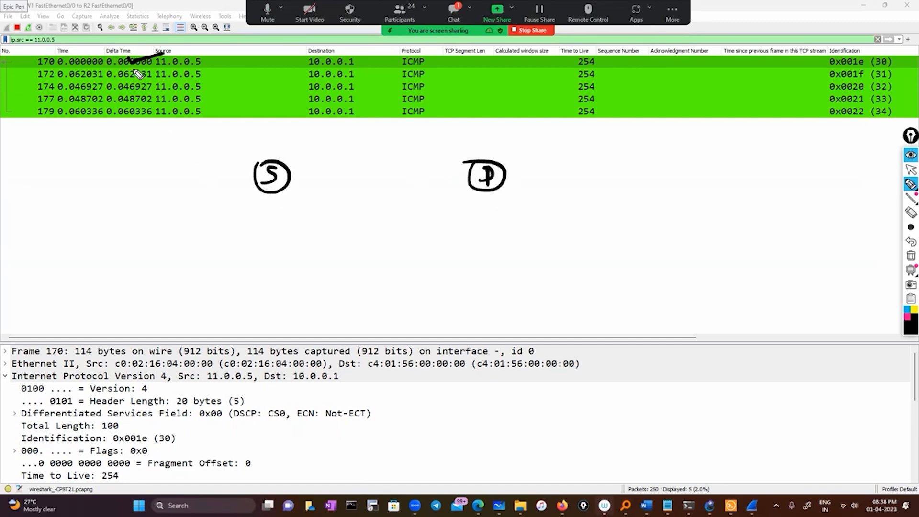
# Mark packet 172's delta time and write a circled "62 ms" beneath node S.
pyautogui.moveTo(135, 68)
pyautogui.mouseDown()
pyautogui.moveTo(129, 84)
pyautogui.moveTo(138, 78)
pyautogui.mouseUp()
pyautogui.moveTo(247, 218)
pyautogui.mouseDown()
pyautogui.moveTo(242, 234)
pyautogui.moveTo(266, 235)
pyautogui.moveTo(288, 222)
pyautogui.mouseUp()
pyautogui.moveTo(300, 216); pyautogui.dragTo(293, 227)
pyautogui.moveTo(223, 223)
pyautogui.mouseDown()
pyautogui.moveTo(314, 239)
pyautogui.moveTo(229, 226)
pyautogui.mouseUp()
pyautogui.moveTo(108, 84); pyautogui.dragTo(107, 83)
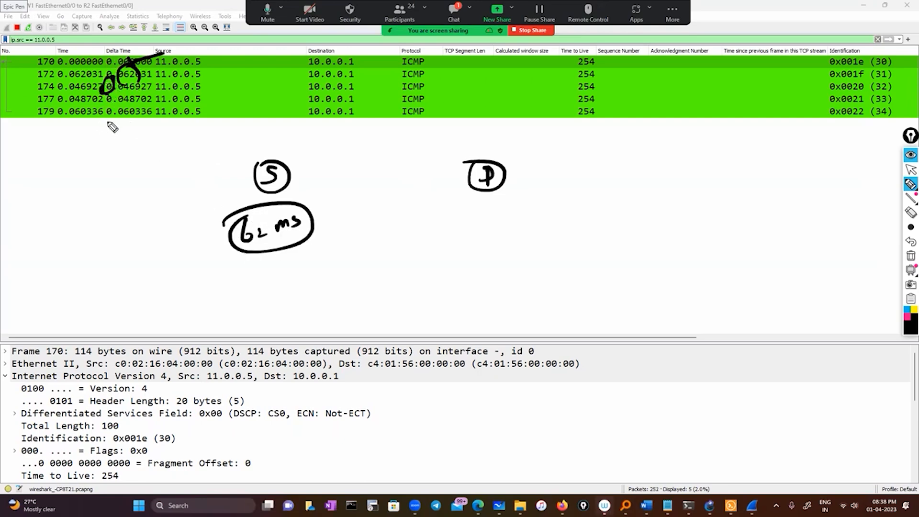
# Draw an arrow from the Delta Time column to a boxed note reading "Seconds" and add a small circled mark below.
pyautogui.moveTo(103, 123); pyautogui.dragTo(86, 155)
pyautogui.moveTo(86, 141)
pyautogui.mouseDown()
pyautogui.moveTo(95, 149)
pyautogui.moveTo(61, 186)
pyautogui.mouseUp()
pyautogui.moveTo(72, 178); pyautogui.dragTo(141, 168)
pyautogui.moveTo(52, 164)
pyautogui.mouseDown()
pyautogui.moveTo(127, 145)
pyautogui.moveTo(49, 179)
pyautogui.moveTo(53, 163)
pyautogui.mouseUp()
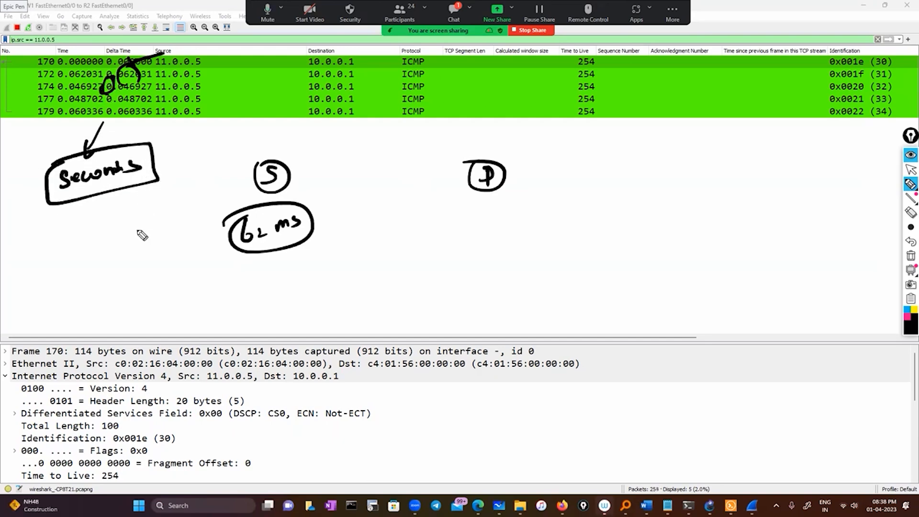
pyautogui.moveTo(143, 220)
pyautogui.mouseDown()
pyautogui.moveTo(146, 237)
pyautogui.moveTo(160, 239)
pyautogui.moveTo(119, 243)
pyautogui.mouseUp()
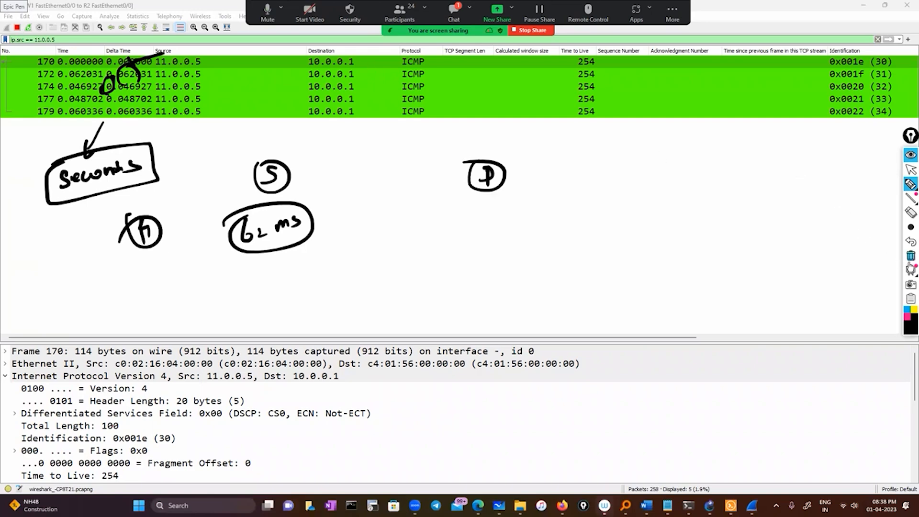
# Clear all annotations, write "Round trip time" and draw two circled nodes joined by a link line.
pyautogui.click(910, 258)
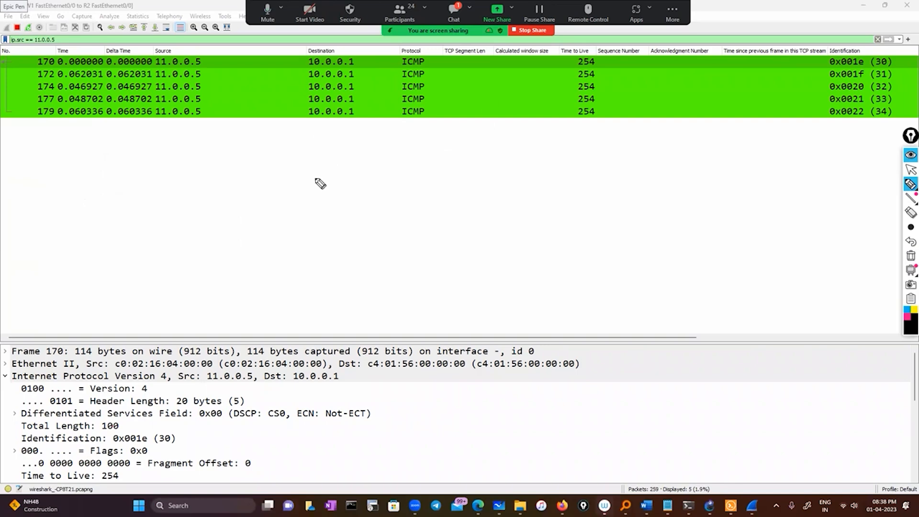
pyautogui.moveTo(293, 179)
pyautogui.mouseDown()
pyautogui.moveTo(392, 158)
pyautogui.moveTo(414, 167)
pyautogui.moveTo(502, 152)
pyautogui.mouseUp()
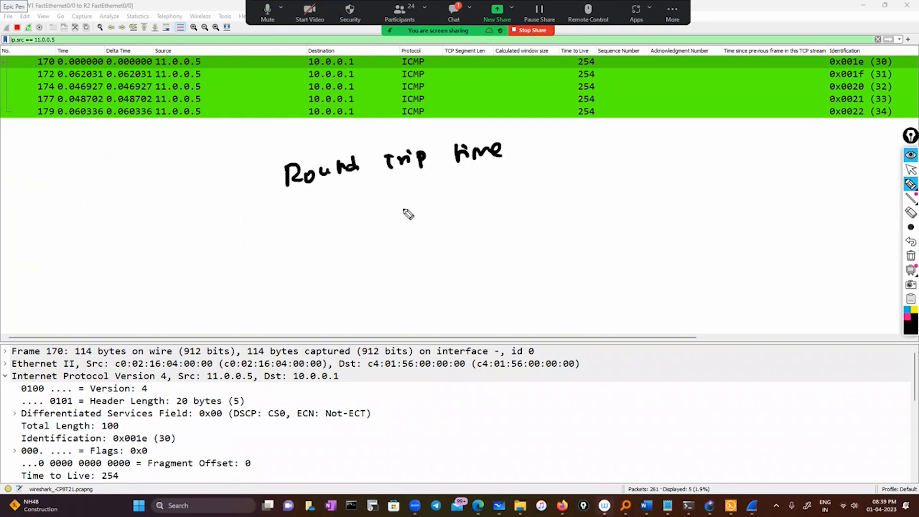
pyautogui.moveTo(406, 211); pyautogui.dragTo(409, 209)
pyautogui.moveTo(411, 233); pyautogui.dragTo(426, 234)
pyautogui.moveTo(701, 189)
pyautogui.mouseDown()
pyautogui.moveTo(732, 194)
pyautogui.moveTo(700, 189)
pyautogui.mouseUp()
pyautogui.moveTo(699, 201)
pyautogui.mouseDown()
pyautogui.moveTo(710, 213)
pyautogui.moveTo(701, 212)
pyautogui.mouseUp()
pyautogui.moveTo(443, 219)
pyautogui.mouseDown()
pyautogui.moveTo(617, 222)
pyautogui.moveTo(679, 207)
pyautogui.mouseUp()
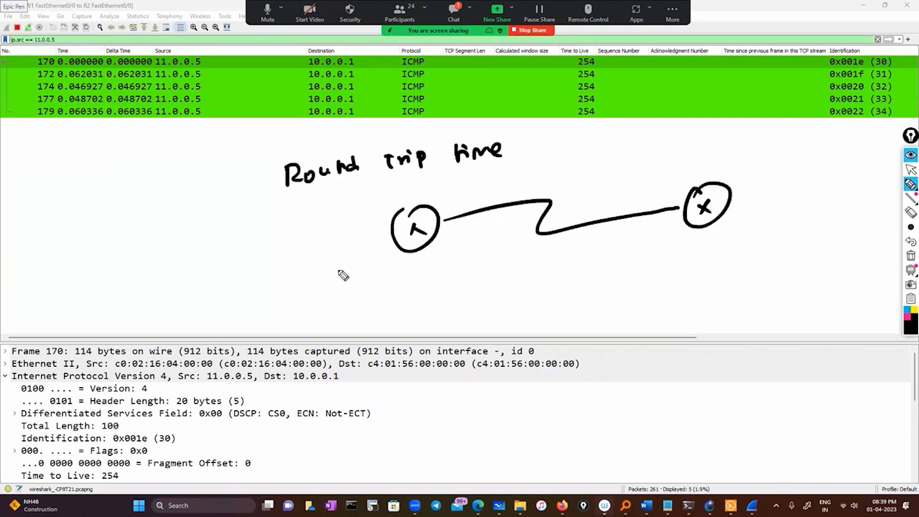
# Write "ping" below the first node and box packet 170's source 11.0.0.5 and destination 10.0.0.1.
pyautogui.moveTo(343, 280); pyautogui.dragTo(391, 301)
pyautogui.moveTo(162, 51)
pyautogui.mouseDown()
pyautogui.moveTo(184, 52)
pyautogui.moveTo(211, 71)
pyautogui.moveTo(161, 52)
pyautogui.mouseUp()
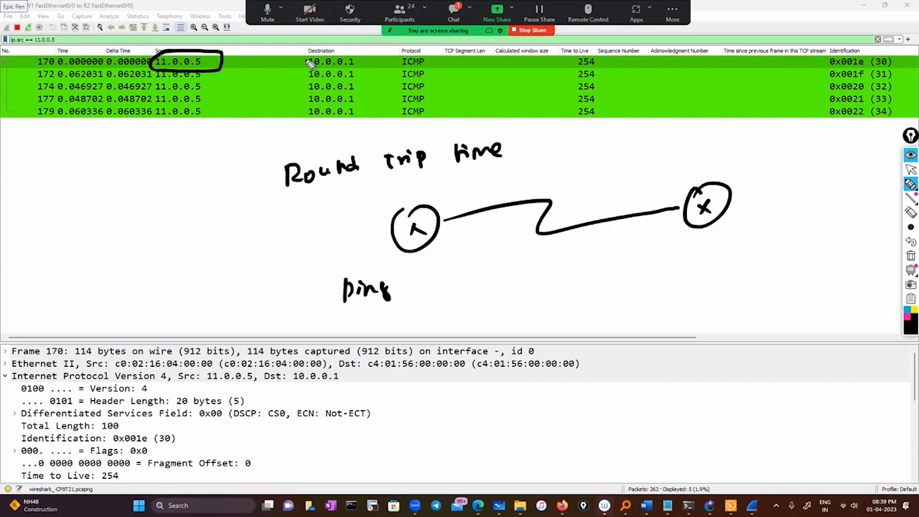
pyautogui.moveTo(307, 54)
pyautogui.mouseDown()
pyautogui.moveTo(362, 76)
pyautogui.moveTo(302, 60)
pyautogui.mouseUp()
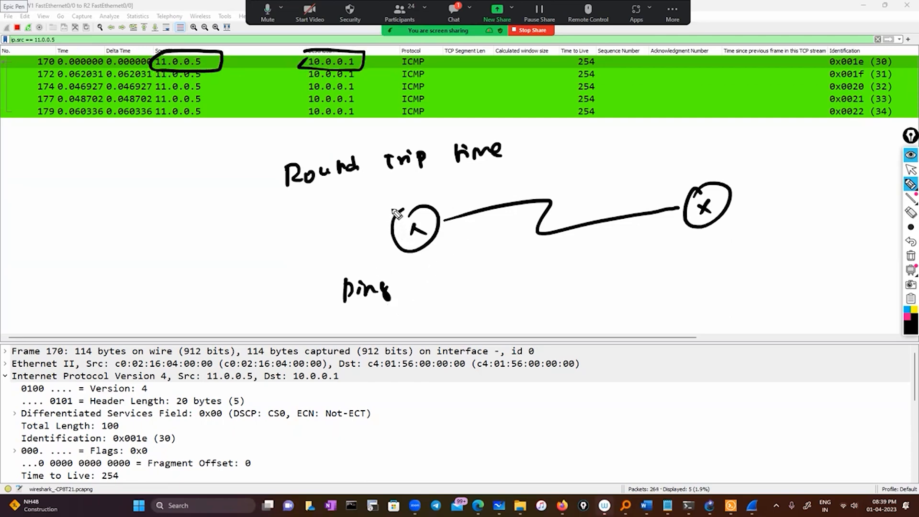
# Draw the outgoing and return paths between the nodes, circle packet 172's delta time and add tick marks beside packets 170 and 172.
pyautogui.moveTo(372, 215)
pyautogui.mouseDown()
pyautogui.moveTo(523, 167)
pyautogui.moveTo(665, 187)
pyautogui.mouseUp()
pyautogui.moveTo(683, 230)
pyautogui.mouseDown()
pyautogui.moveTo(617, 255)
pyautogui.moveTo(445, 236)
pyautogui.moveTo(444, 261)
pyautogui.mouseUp()
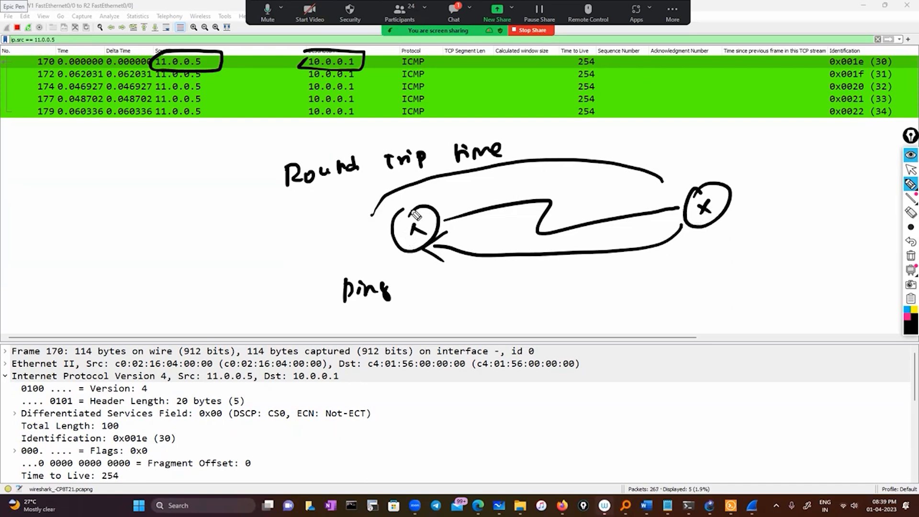
pyautogui.moveTo(521, 262); pyautogui.dragTo(559, 261)
pyautogui.moveTo(138, 68); pyautogui.dragTo(142, 71)
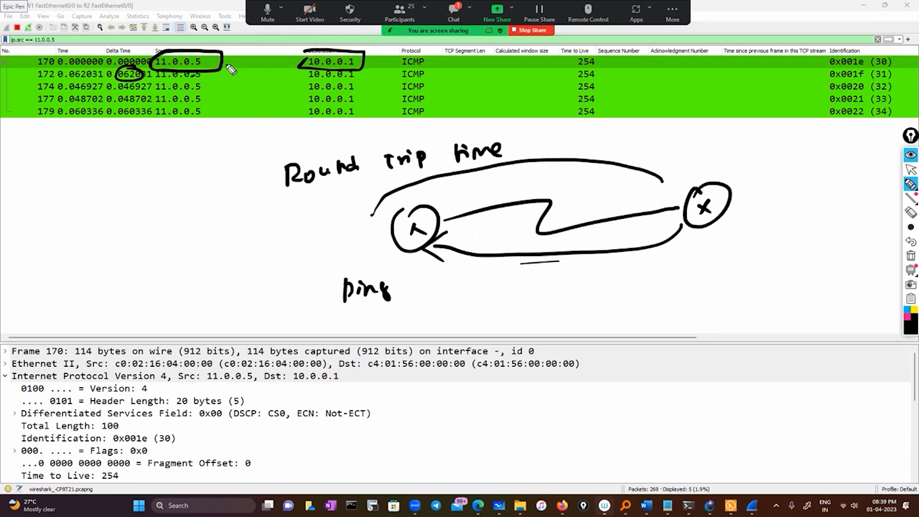
pyautogui.moveTo(229, 60); pyautogui.dragTo(269, 49)
pyautogui.moveTo(135, 91); pyautogui.dragTo(196, 72)
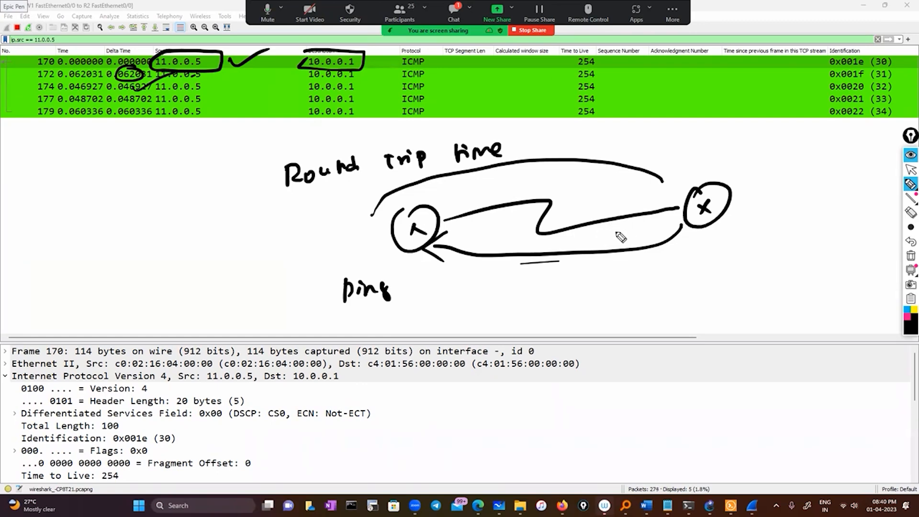
# Write "ARP process" beneath the link between the two nodes.
pyautogui.moveTo(468, 280)
pyautogui.mouseDown()
pyautogui.moveTo(461, 299)
pyautogui.moveTo(474, 297)
pyautogui.mouseUp()
pyautogui.moveTo(464, 291); pyautogui.dragTo(473, 290)
pyautogui.moveTo(482, 282)
pyautogui.mouseDown()
pyautogui.moveTo(482, 298)
pyautogui.moveTo(491, 293)
pyautogui.mouseUp()
pyautogui.moveTo(495, 282); pyautogui.dragTo(495, 295)
pyautogui.moveTo(495, 282)
pyautogui.mouseDown()
pyautogui.moveTo(596, 260)
pyautogui.moveTo(645, 293)
pyautogui.mouseUp()
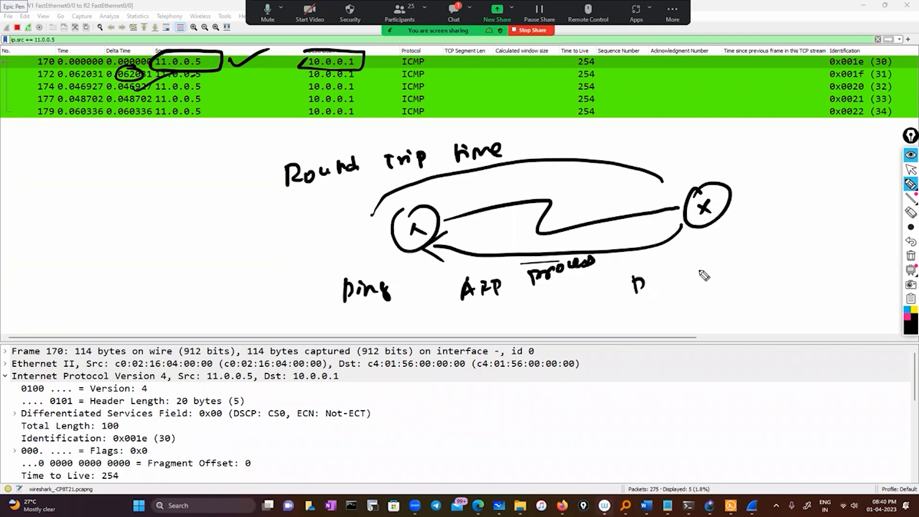
# Write "D-M- ?" and a ticked "D-IP" below the second node, and draw an arrow from the ARP note towards them.
pyautogui.moveTo(652, 282)
pyautogui.mouseDown()
pyautogui.moveTo(718, 261)
pyautogui.moveTo(722, 269)
pyautogui.mouseUp()
pyautogui.moveTo(651, 302)
pyautogui.mouseDown()
pyautogui.moveTo(655, 316)
pyautogui.moveTo(695, 291)
pyautogui.moveTo(688, 307)
pyautogui.moveTo(698, 298)
pyautogui.mouseUp()
pyautogui.moveTo(702, 287); pyautogui.dragTo(709, 290)
pyautogui.moveTo(715, 286); pyautogui.dragTo(770, 254)
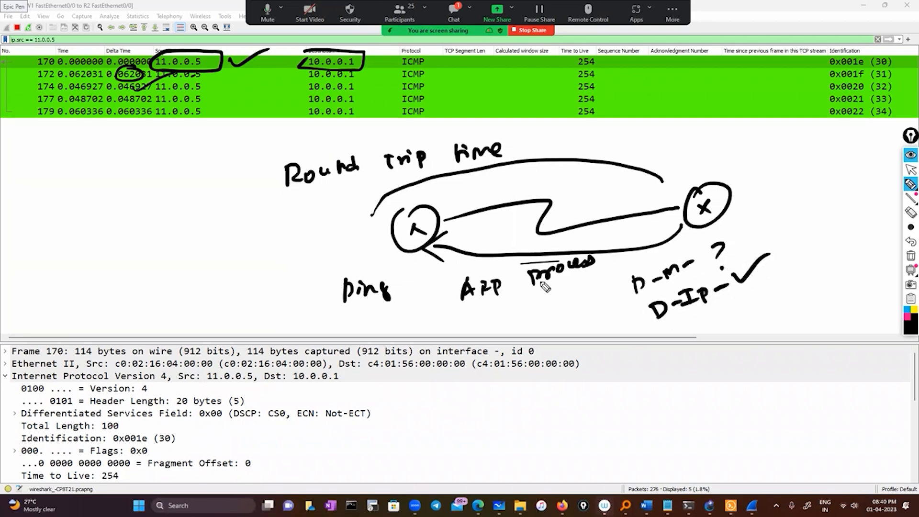
pyautogui.moveTo(507, 295); pyautogui.dragTo(599, 307)
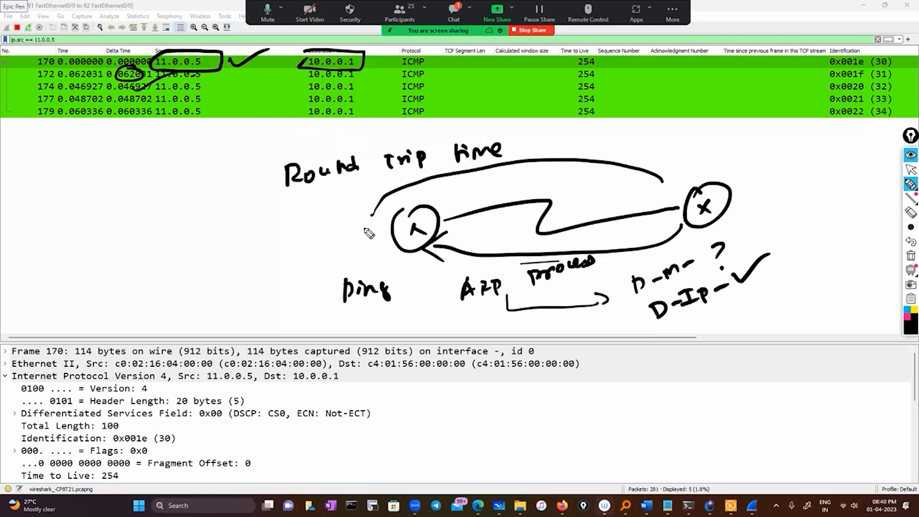
# Write a ticked ARP note above the first node, draw further return and outgoing arrows between the nodes, and tick packet 177's time.
pyautogui.moveTo(323, 231)
pyautogui.mouseDown()
pyautogui.moveTo(323, 248)
pyautogui.moveTo(334, 248)
pyautogui.moveTo(441, 190)
pyautogui.mouseUp()
pyautogui.moveTo(713, 178); pyautogui.dragTo(550, 170)
pyautogui.moveTo(553, 153); pyautogui.dragTo(523, 180)
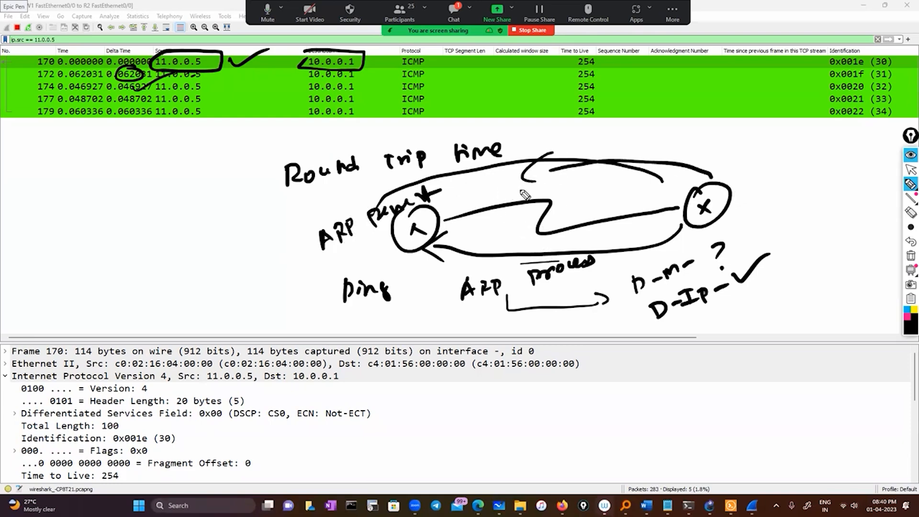
pyautogui.moveTo(455, 209)
pyautogui.mouseDown()
pyautogui.moveTo(670, 197)
pyautogui.moveTo(664, 204)
pyautogui.mouseUp()
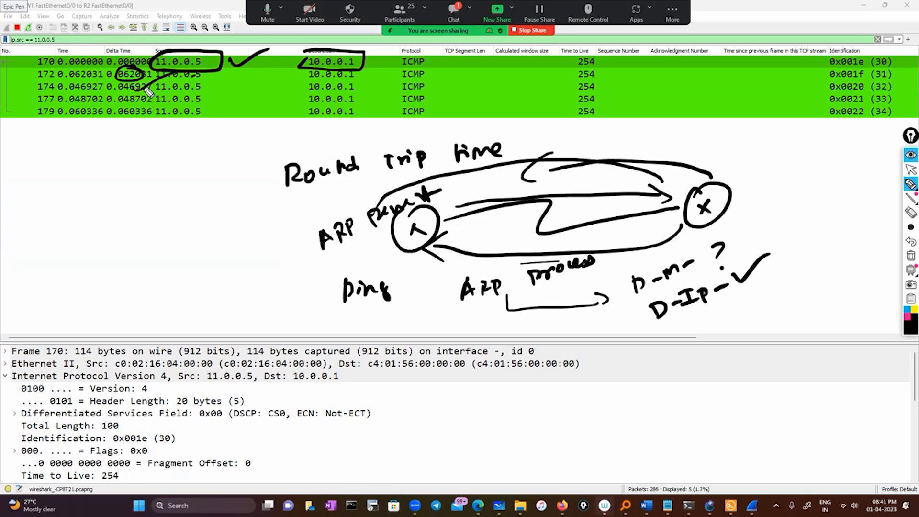
pyautogui.moveTo(86, 86)
pyautogui.mouseDown()
pyautogui.moveTo(118, 78)
pyautogui.moveTo(115, 89)
pyautogui.mouseUp()
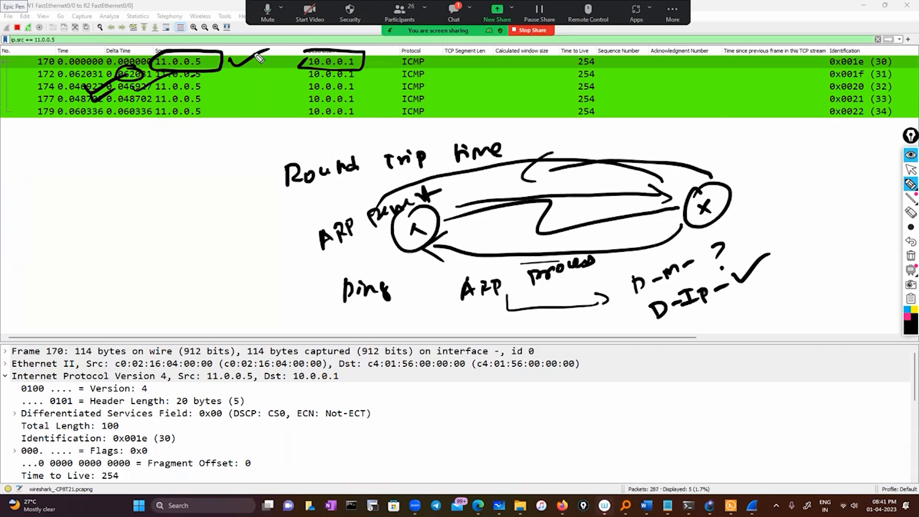
# Clear the network drawing, circle the start of the Delta Time values across all five packets, and erase the circle.
pyautogui.click(911, 256)
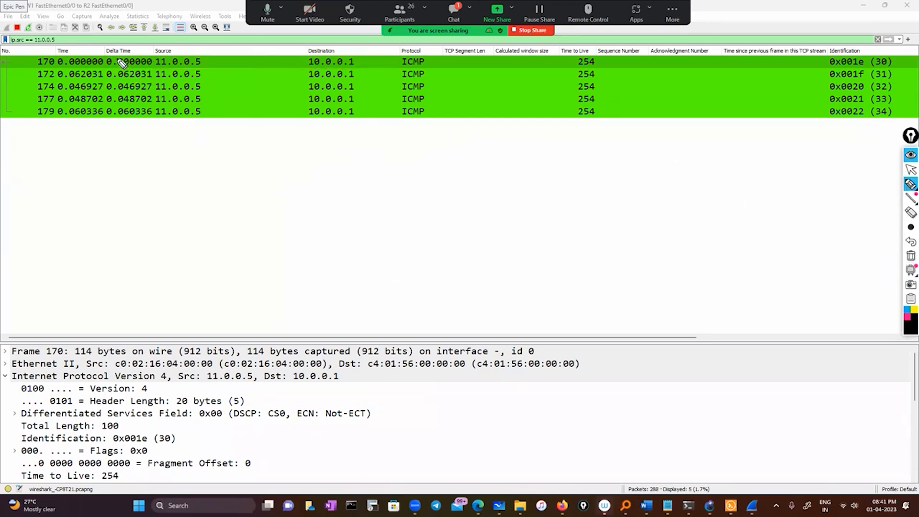
pyautogui.moveTo(120, 60)
pyautogui.mouseDown()
pyautogui.moveTo(101, 67)
pyautogui.moveTo(101, 128)
pyautogui.moveTo(123, 62)
pyautogui.mouseUp()
pyautogui.click(910, 185)
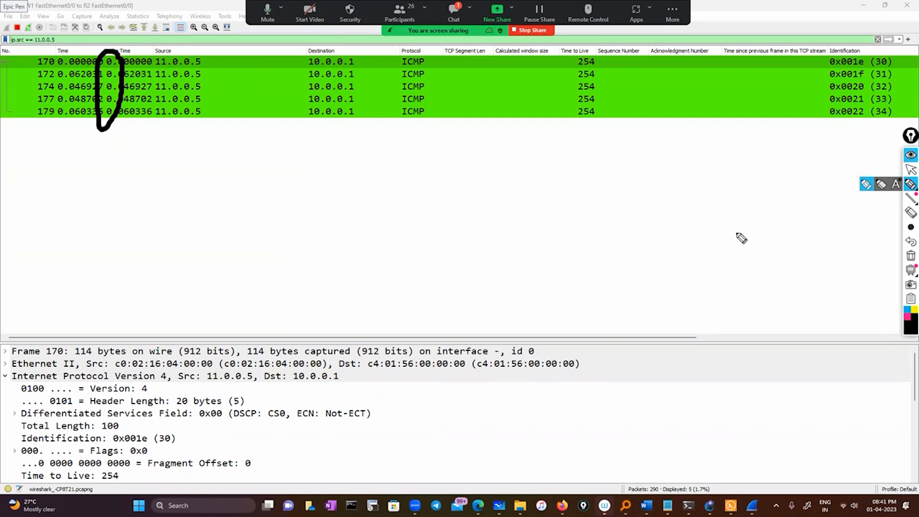
pyautogui.click(911, 256)
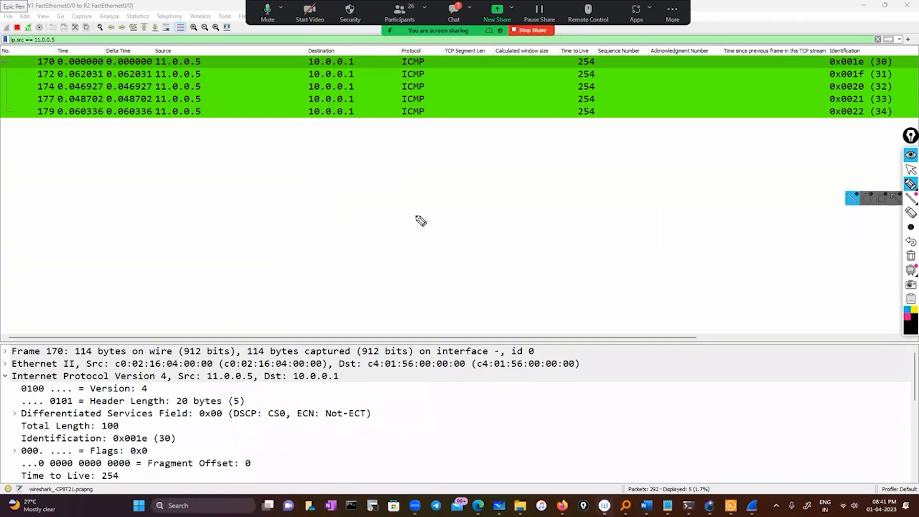
# Sketch "10" with a curved line around it in the blank area below the packets and erase the sketch.
pyautogui.moveTo(394, 212)
pyautogui.mouseDown()
pyautogui.moveTo(420, 251)
pyautogui.moveTo(423, 304)
pyautogui.moveTo(446, 297)
pyautogui.mouseUp()
pyautogui.moveTo(420, 252); pyautogui.dragTo(403, 292)
pyautogui.moveTo(493, 345); pyautogui.dragTo(443, 285)
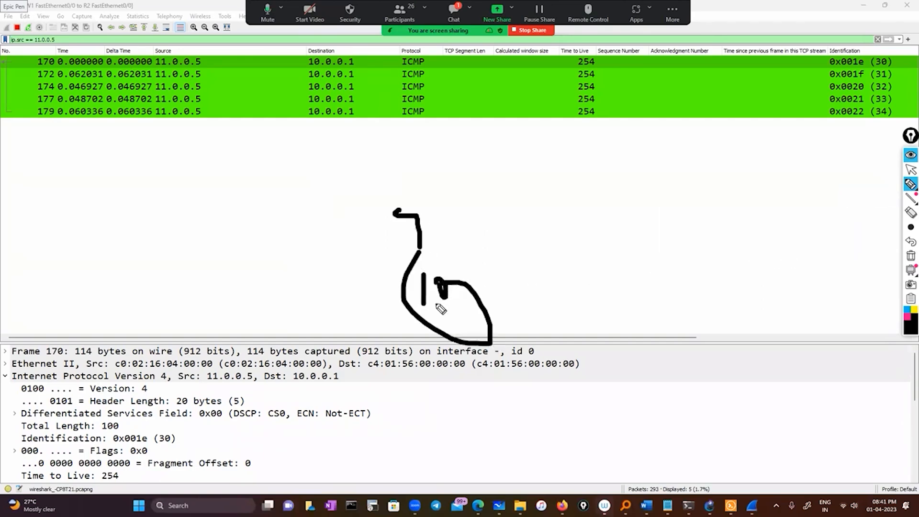
pyautogui.click(910, 256)
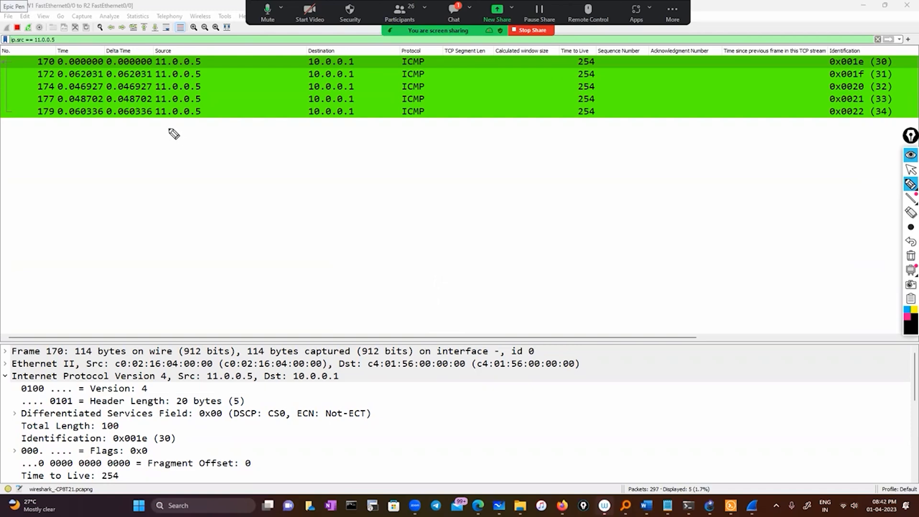
pyautogui.click(911, 170)
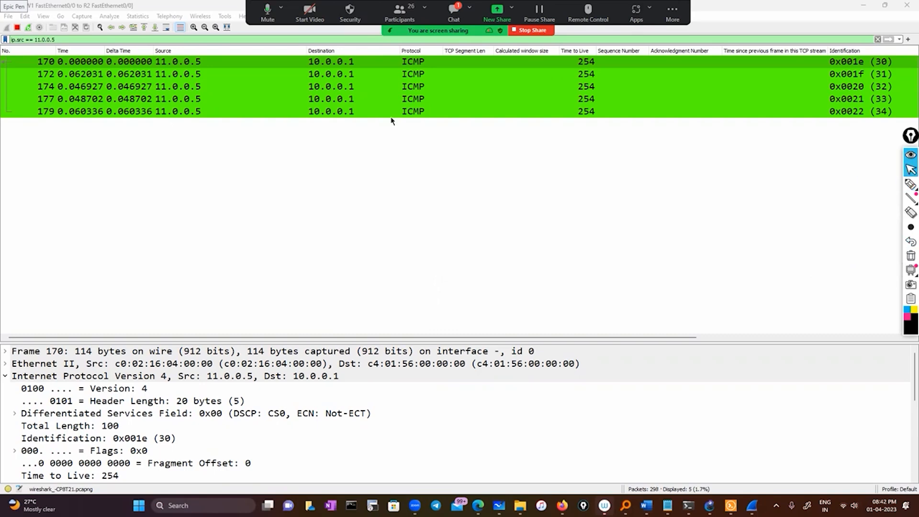
pyautogui.click(47, 17)
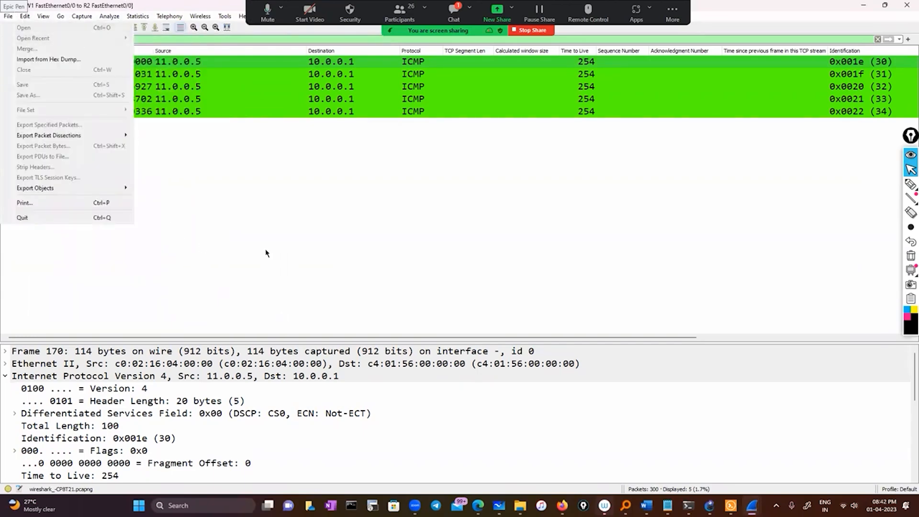
pyautogui.click(239, 213)
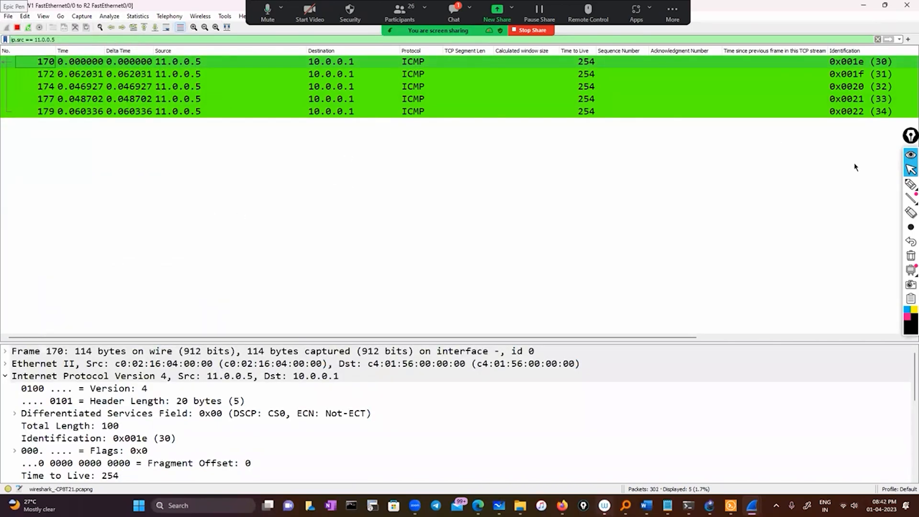
# Write "wireshark" with an arrow to a boxed "preferences" note below the packets, and leave drawing mode.
pyautogui.click(910, 185)
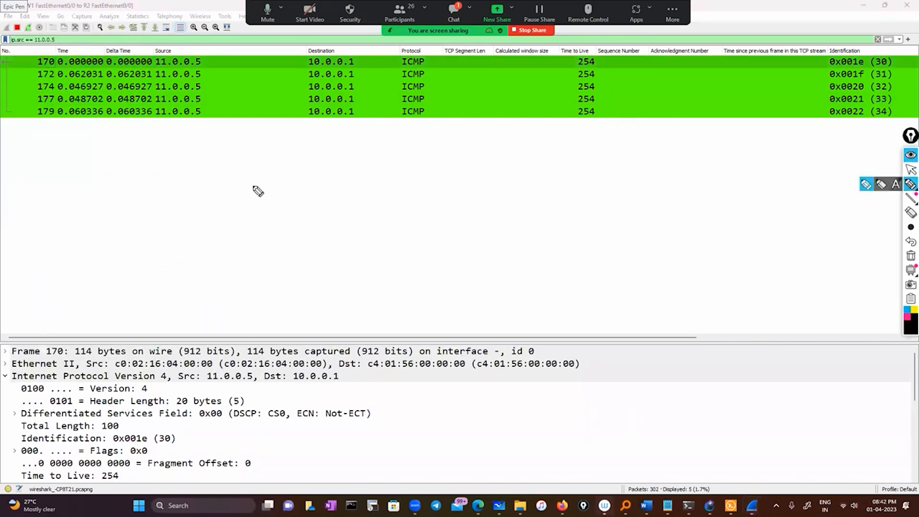
pyautogui.moveTo(254, 186)
pyautogui.mouseDown()
pyautogui.moveTo(345, 164)
pyautogui.moveTo(468, 158)
pyautogui.moveTo(488, 137)
pyautogui.moveTo(479, 127)
pyautogui.moveTo(437, 150)
pyautogui.mouseUp()
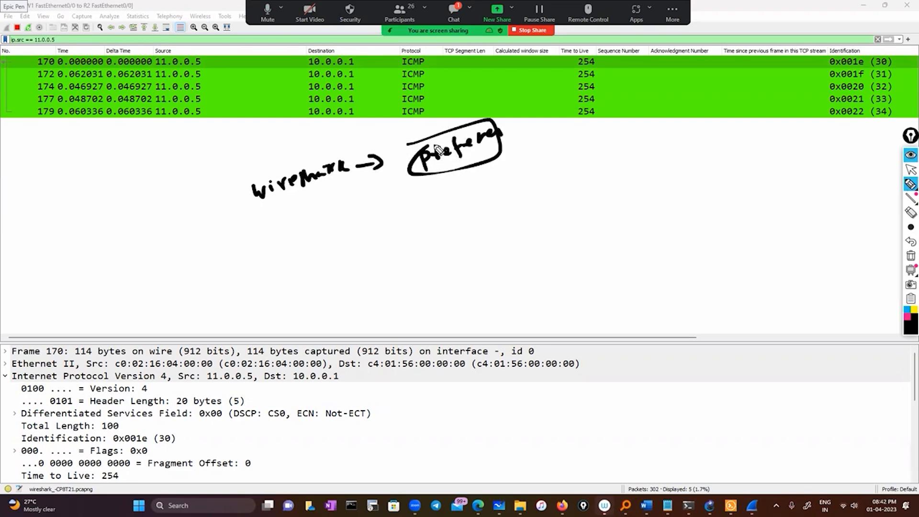
pyautogui.click(911, 169)
# In the column preferences, choose Delta time displayed as the Delta Time column's type and save the settings.
pyautogui.click(27, 17)
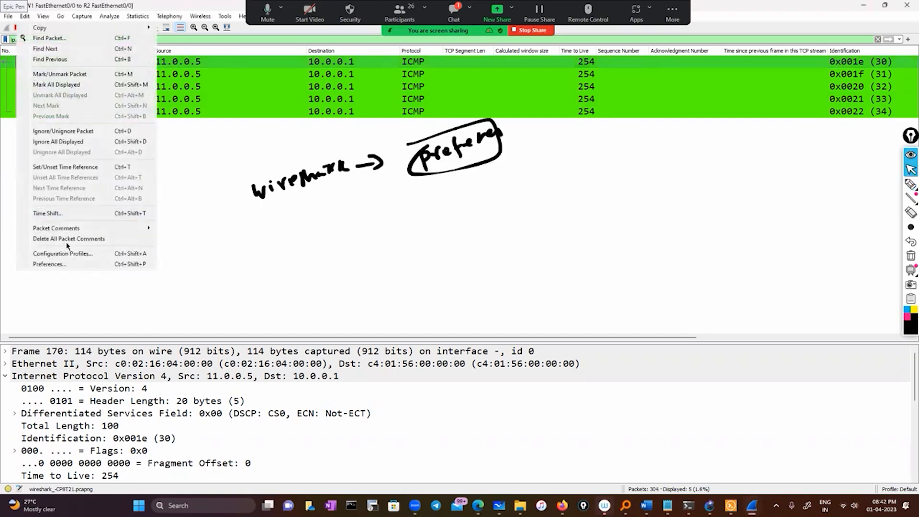
pyautogui.click(67, 264)
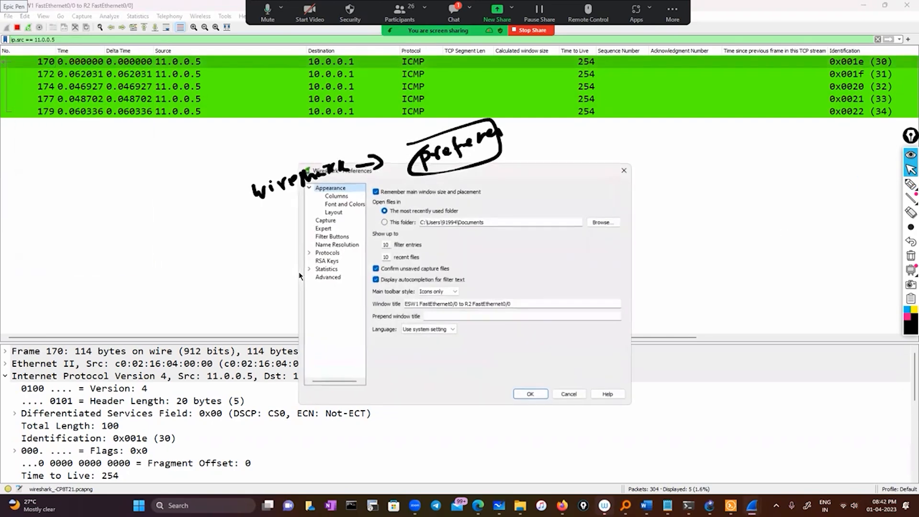
pyautogui.click(336, 197)
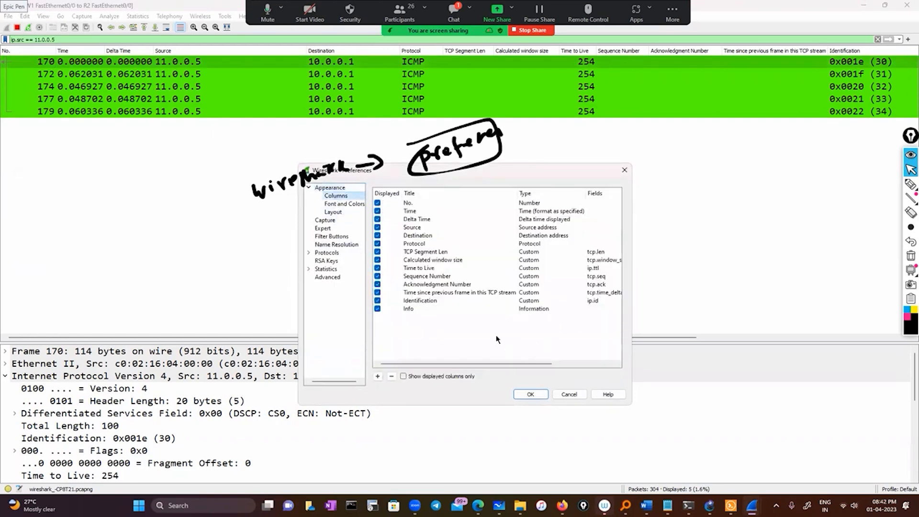
pyautogui.doubleClick(431, 221)
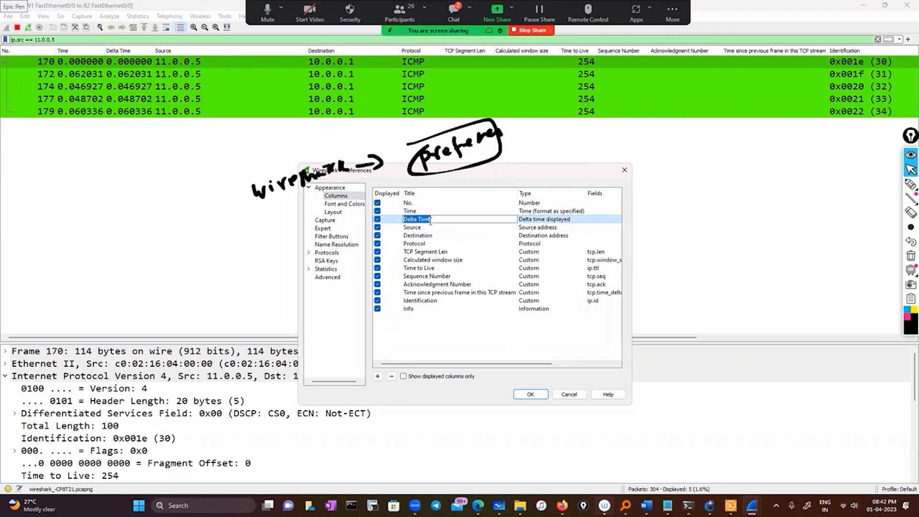
pyautogui.click(452, 236)
pyautogui.doubleClick(439, 219)
pyautogui.press('BackSpace')
pyautogui.doubleClick(532, 221)
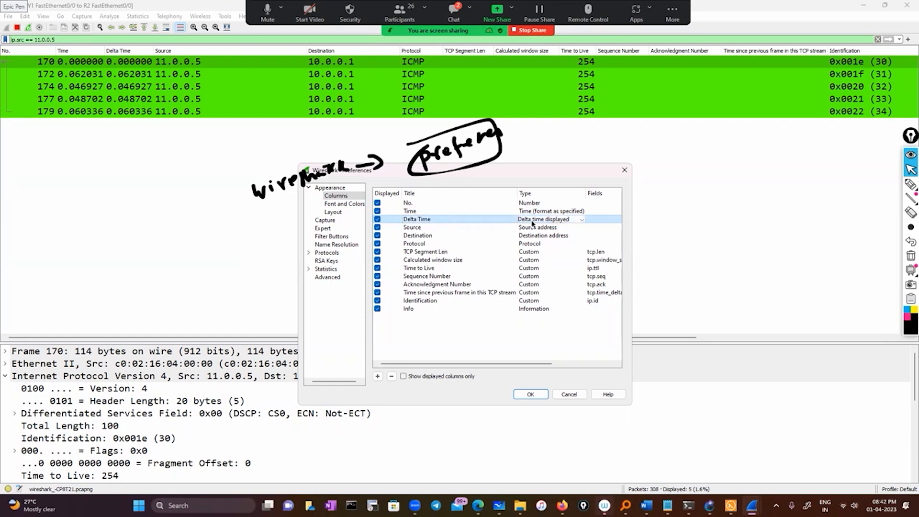
pyautogui.click(580, 220)
pyautogui.scroll(-1, 575, 225)
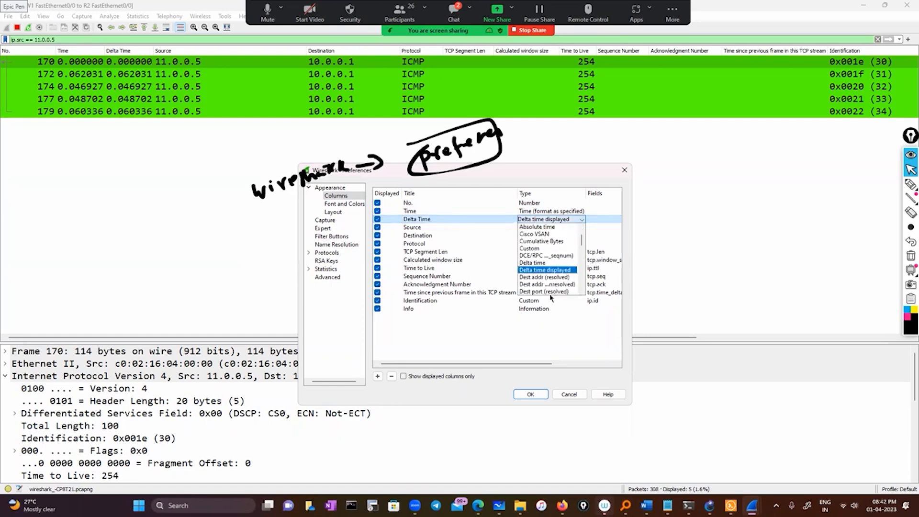
pyautogui.click(557, 270)
pyautogui.click(529, 395)
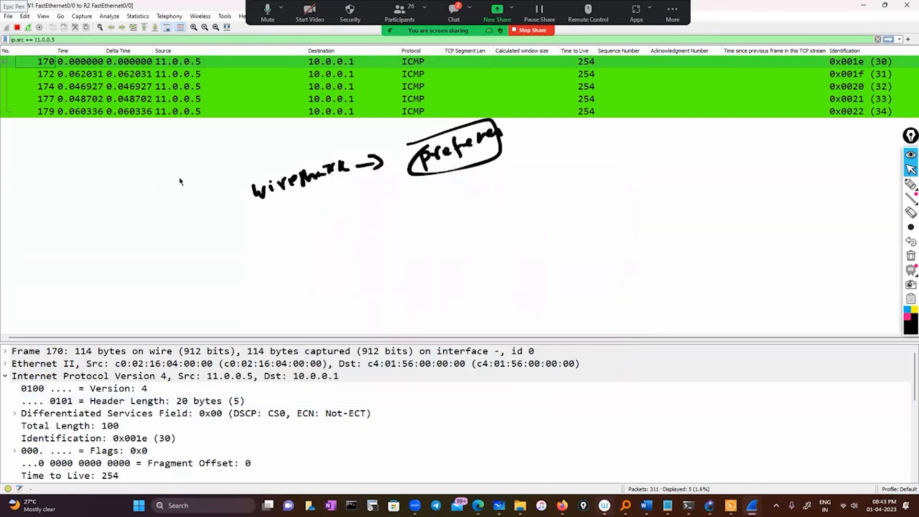
# Reopen the column preferences and look over the list of column titles, types and fields.
pyautogui.click(23, 17)
pyautogui.hotkey('ctrl', 'shift', 'p')
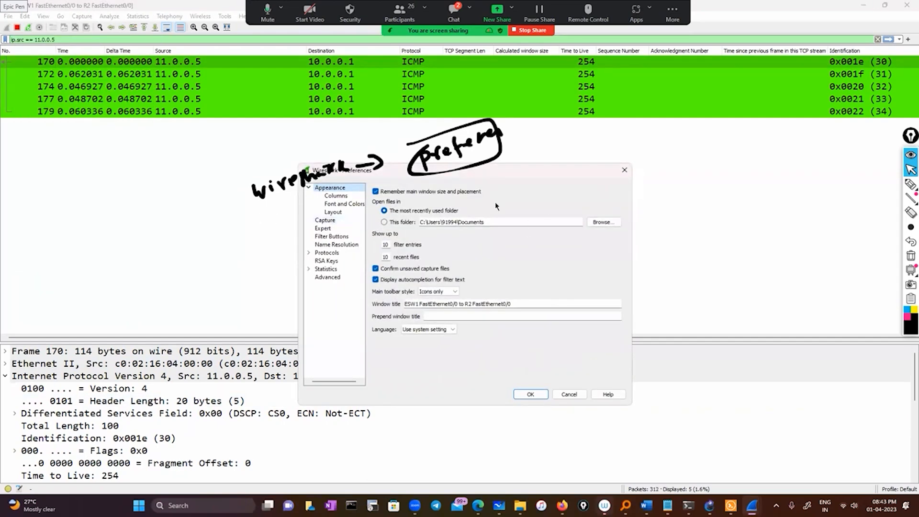
pyautogui.click(624, 171)
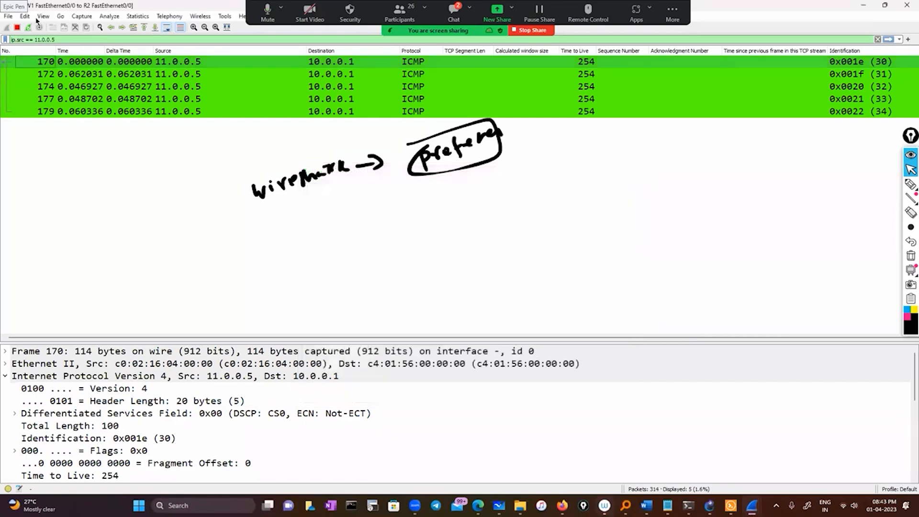
pyautogui.click(24, 16)
pyautogui.click(44, 265)
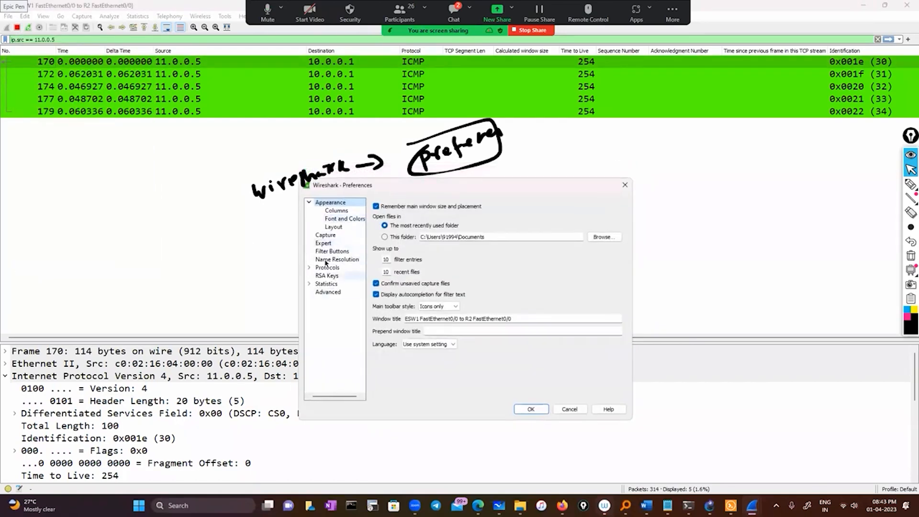
pyautogui.click(340, 212)
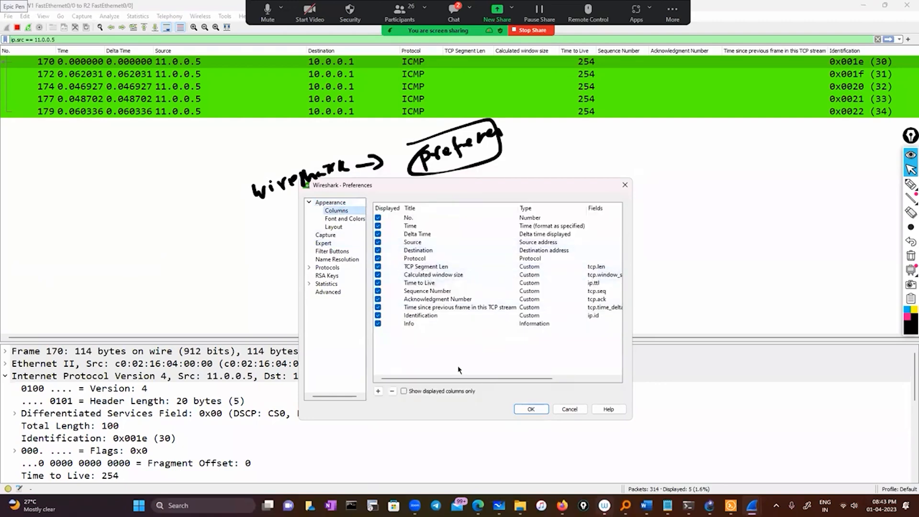
pyautogui.moveTo(442, 378); pyautogui.dragTo(396, 384)
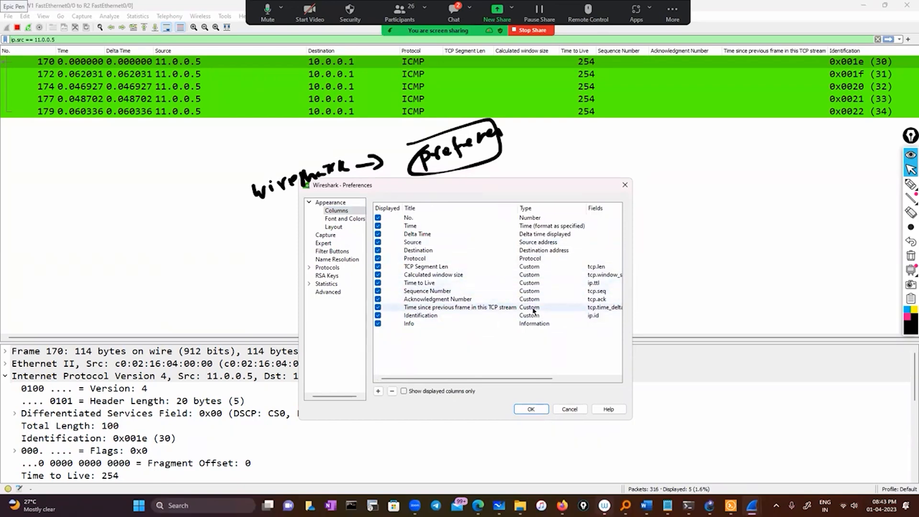
# Draw tick marks beside the custom columns from TCP Segment Len to Identification in the column list.
pyautogui.click(910, 184)
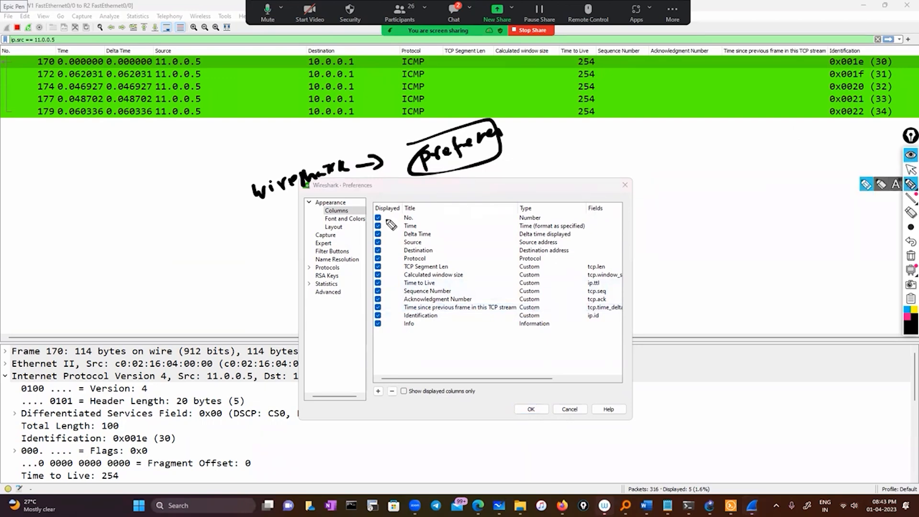
pyautogui.moveTo(389, 265); pyautogui.dragTo(415, 256)
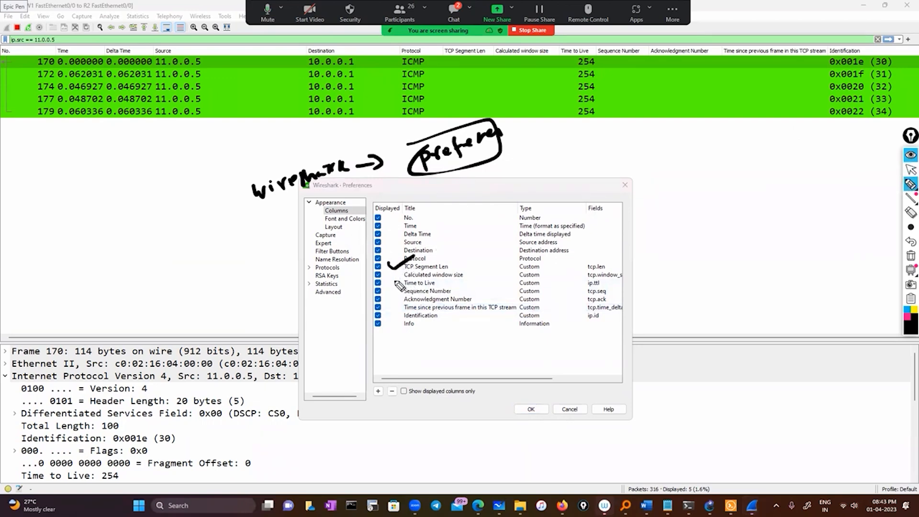
pyautogui.moveTo(388, 271)
pyautogui.mouseDown()
pyautogui.moveTo(419, 262)
pyautogui.moveTo(436, 288)
pyautogui.mouseUp()
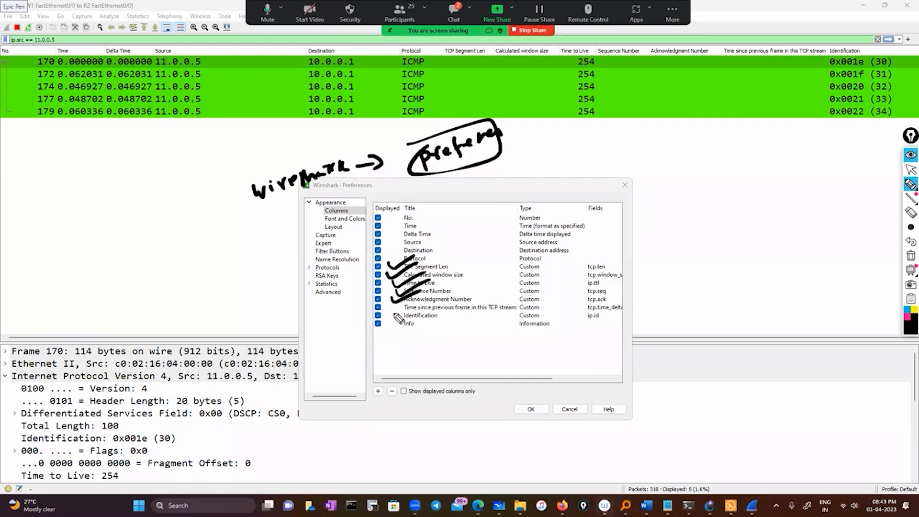
pyautogui.moveTo(394, 316); pyautogui.dragTo(427, 302)
pyautogui.click(911, 169)
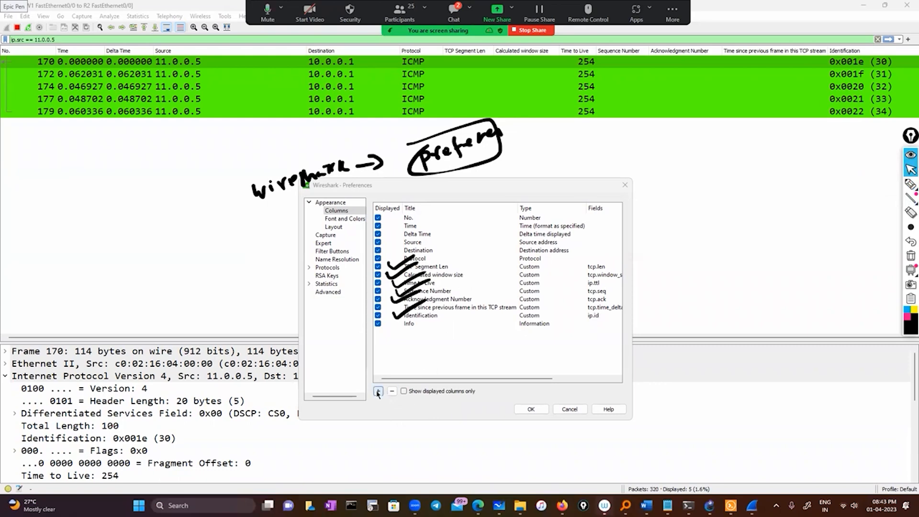
# Add a new entry to the column list and close the preferences without saving.
pyautogui.click(378, 392)
pyautogui.click(431, 332)
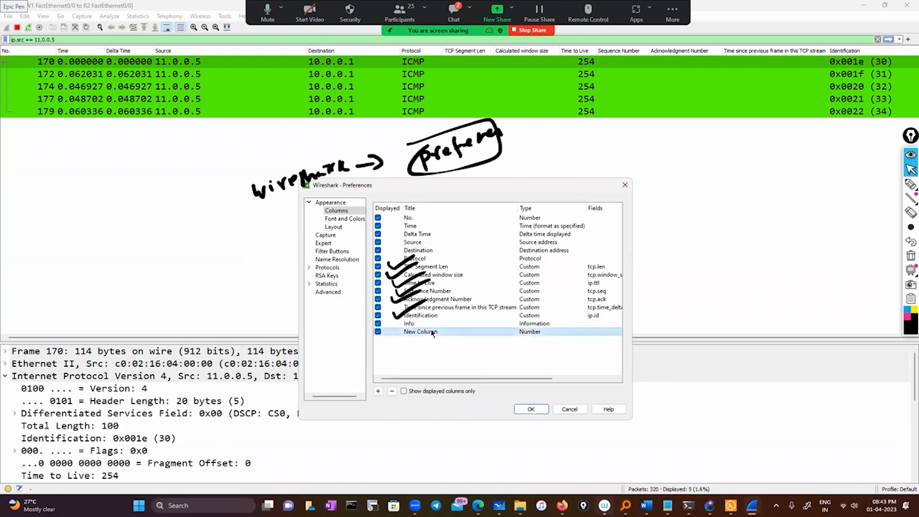
pyautogui.click(378, 331)
pyautogui.click(624, 185)
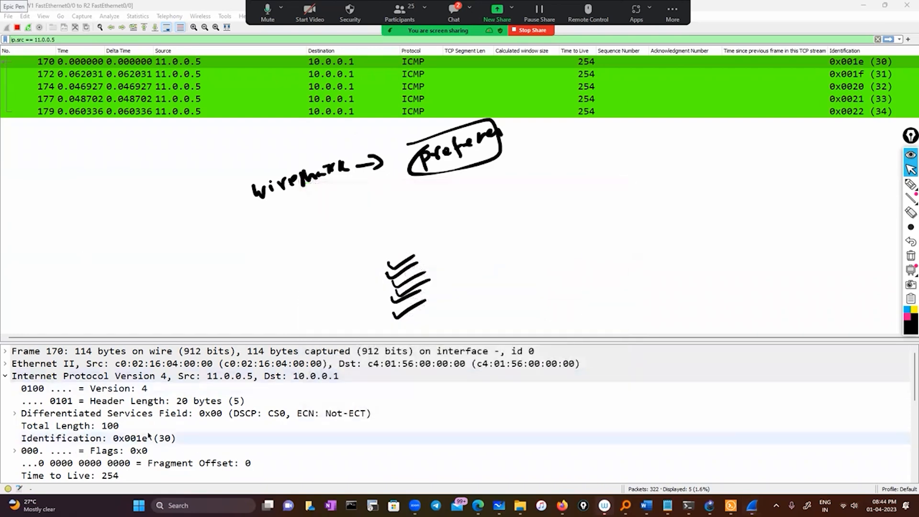
# Show the available actions for the Internet Control Message Protocol section in packet 170's details.
pyautogui.scroll(-3, 102, 426)
pyautogui.scroll(-2, 102, 426)
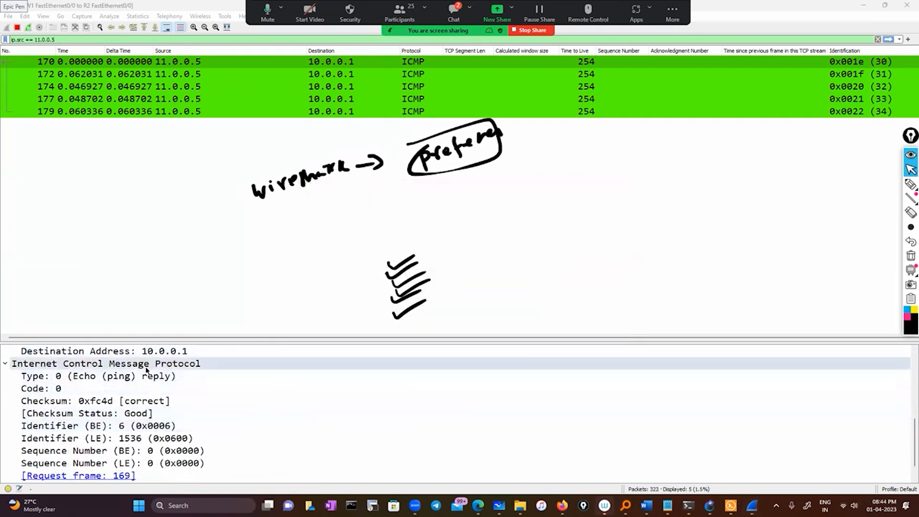
pyautogui.rightClick(146, 368)
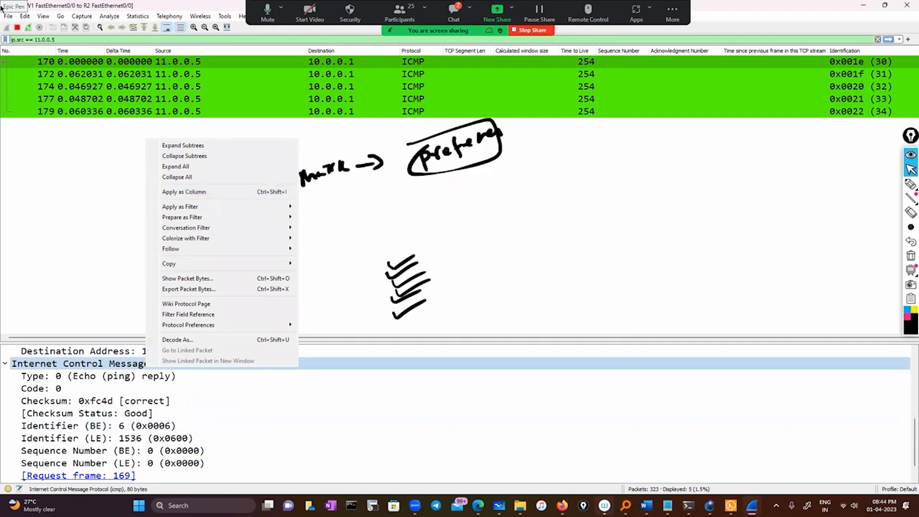
# Review the column preferences again, accept them and clear all annotations from the screen.
pyautogui.click(28, 17)
pyautogui.click(53, 250)
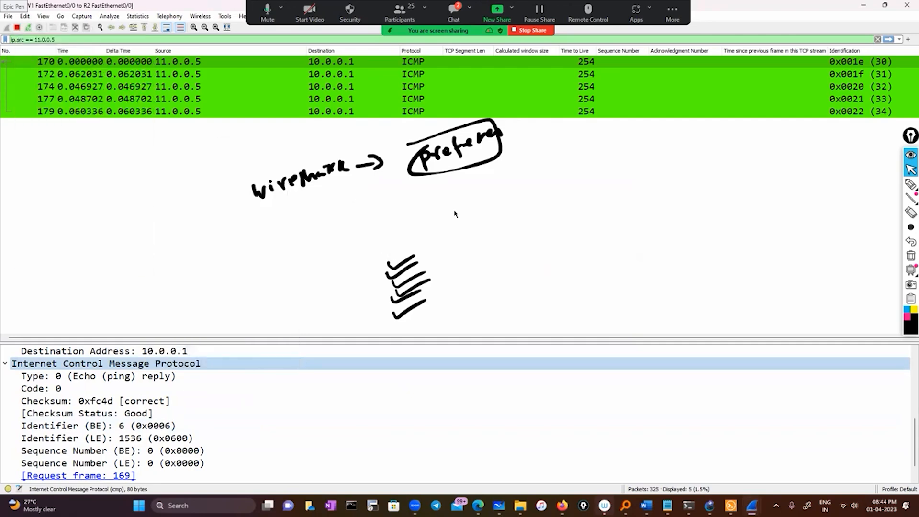
pyautogui.click(340, 226)
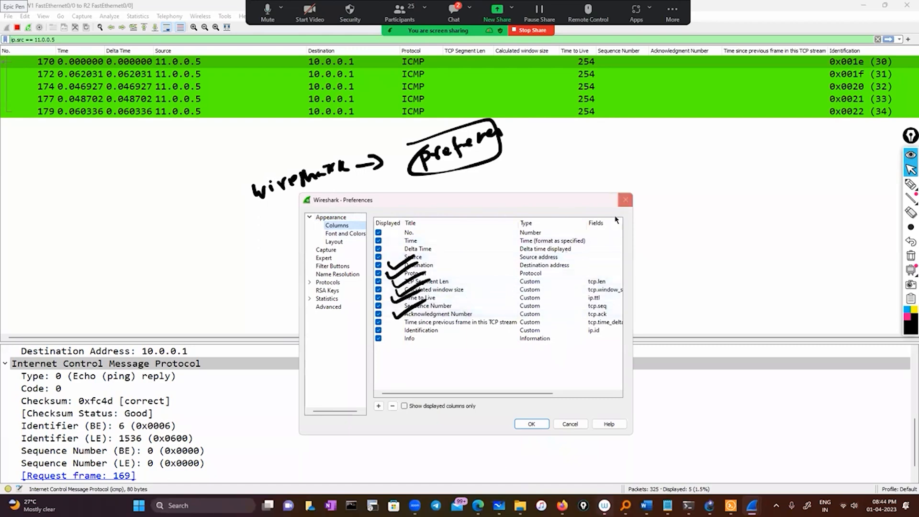
pyautogui.click(532, 425)
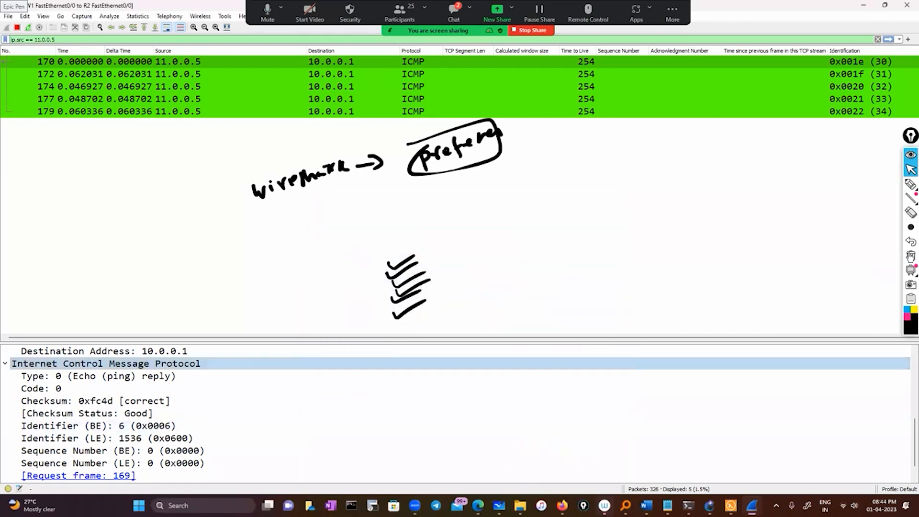
pyautogui.click(911, 255)
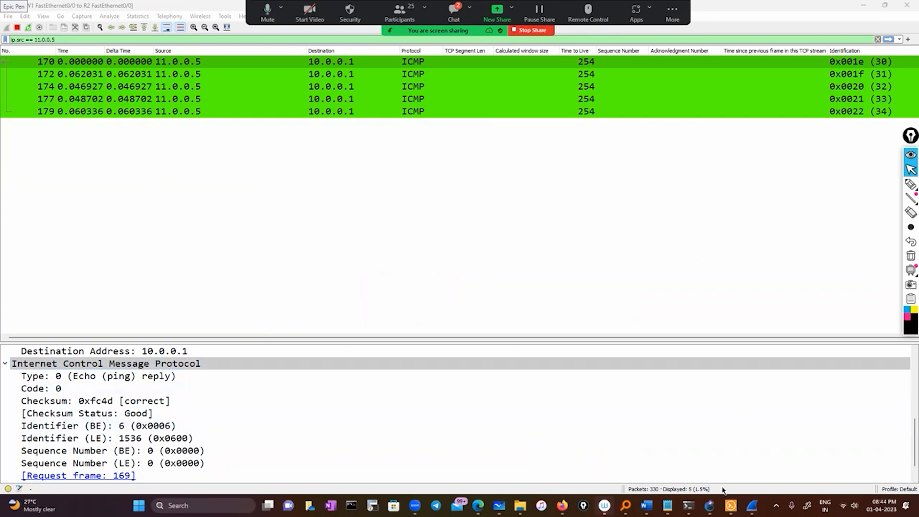
# Switch to the Notepad notes and highlight the line about statistics, IP communication and top talkers.
pyautogui.click(668, 506)
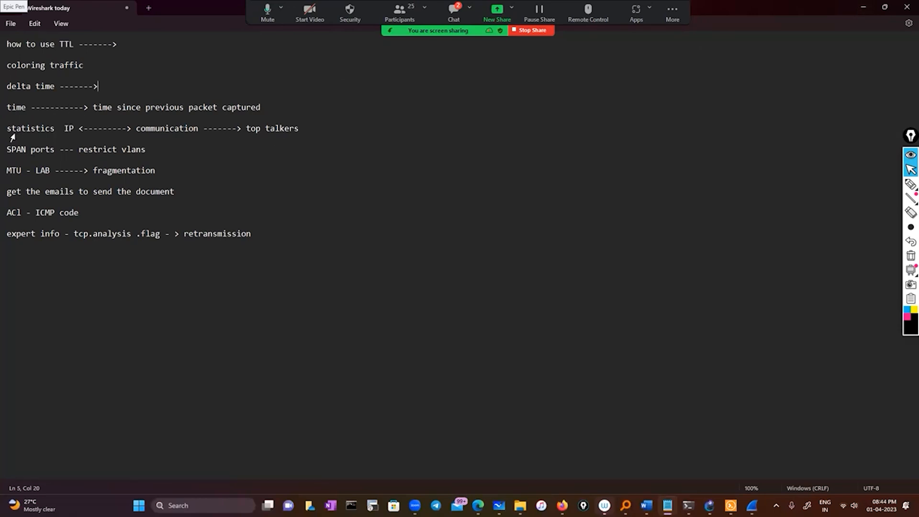
pyautogui.moveTo(8, 129); pyautogui.dragTo(327, 128)
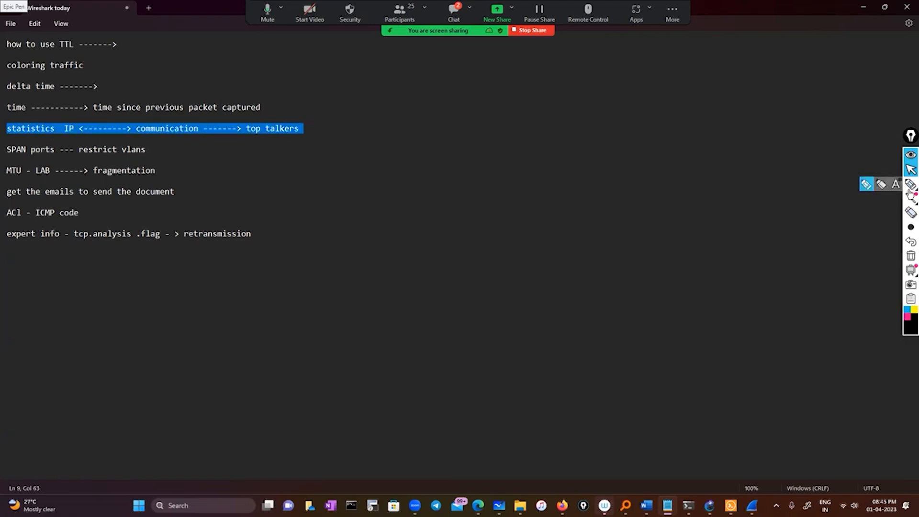
# Handwrite three pink lines beside the notes, pointing from source to IP communication, TCP communications and UDP communications.
pyautogui.click(911, 187)
pyautogui.moveTo(384, 237)
pyautogui.mouseDown()
pyautogui.moveTo(390, 252)
pyautogui.moveTo(431, 234)
pyautogui.mouseUp()
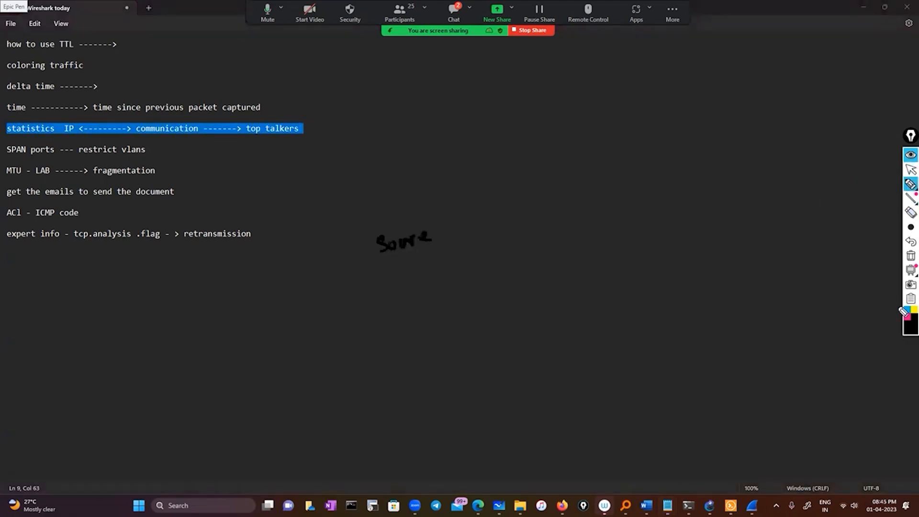
pyautogui.click(908, 318)
pyautogui.click(911, 256)
pyautogui.moveTo(363, 219); pyautogui.dragTo(351, 236)
pyautogui.moveTo(371, 224); pyautogui.dragTo(472, 210)
pyautogui.moveTo(452, 201); pyautogui.dragTo(467, 217)
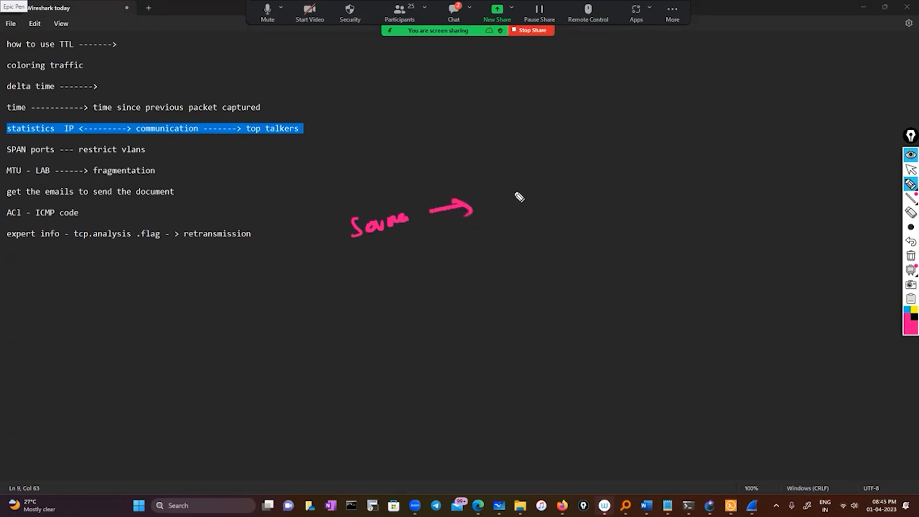
pyautogui.moveTo(501, 188)
pyautogui.mouseDown()
pyautogui.moveTo(503, 197)
pyautogui.moveTo(558, 189)
pyautogui.moveTo(705, 136)
pyautogui.mouseUp()
pyautogui.moveTo(382, 268)
pyautogui.mouseDown()
pyautogui.moveTo(424, 269)
pyautogui.moveTo(757, 157)
pyautogui.moveTo(751, 162)
pyautogui.mouseUp()
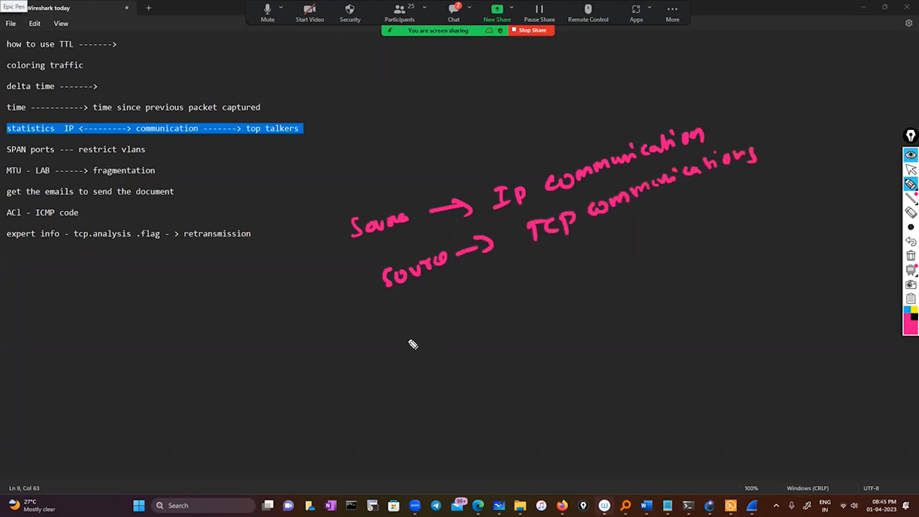
pyautogui.moveTo(419, 316); pyautogui.dragTo(516, 285)
pyautogui.moveTo(555, 263)
pyautogui.mouseDown()
pyautogui.moveTo(596, 256)
pyautogui.moveTo(745, 193)
pyautogui.moveTo(756, 198)
pyautogui.mouseUp()
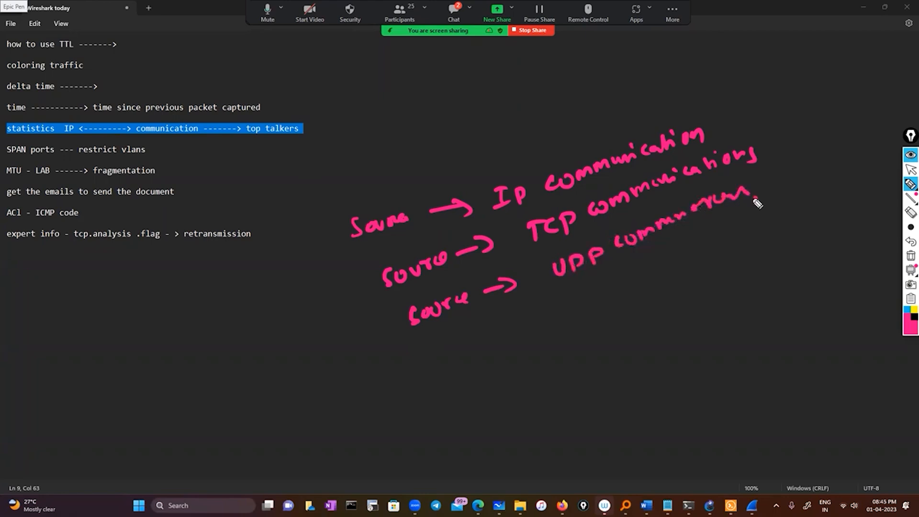
# Clear the handwritten annotations and open the Endpoints statistics for the ESW1 to R2 capture in Wireshark.
pyautogui.click(911, 255)
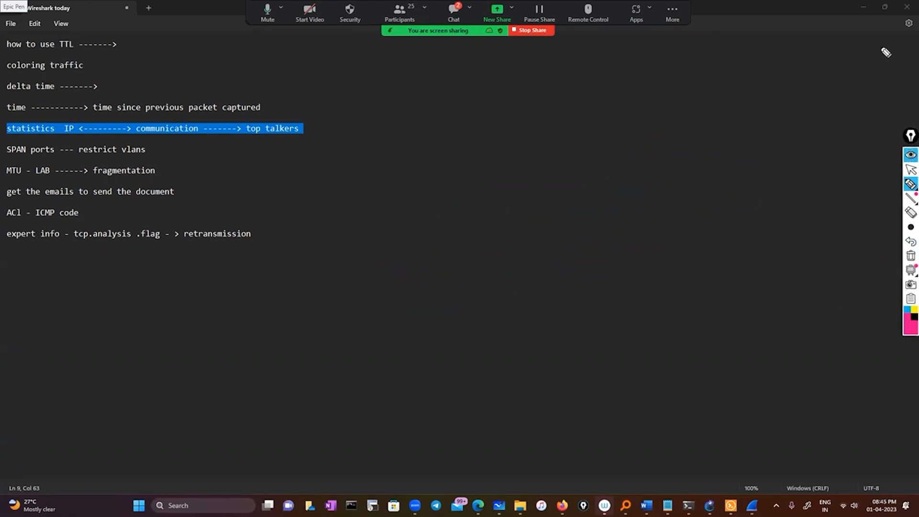
pyautogui.click(911, 169)
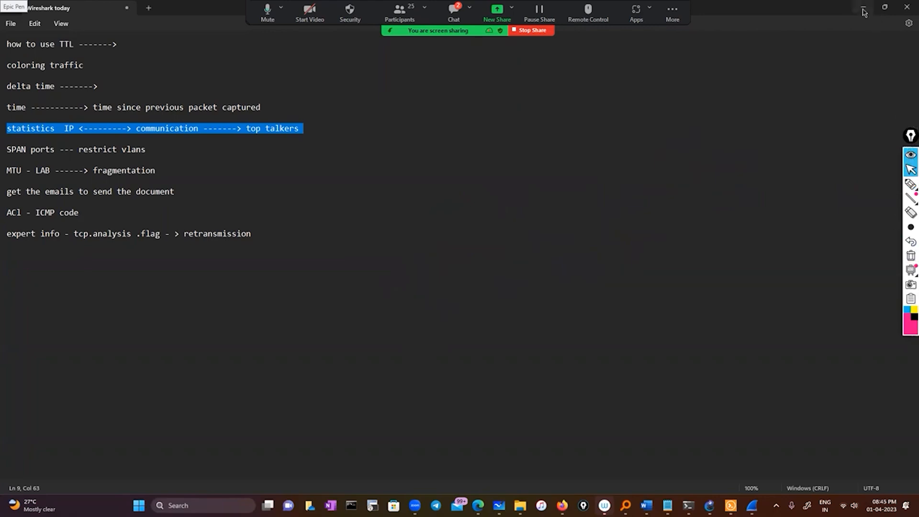
pyautogui.click(885, 7)
pyautogui.click(136, 20)
pyautogui.click(135, 16)
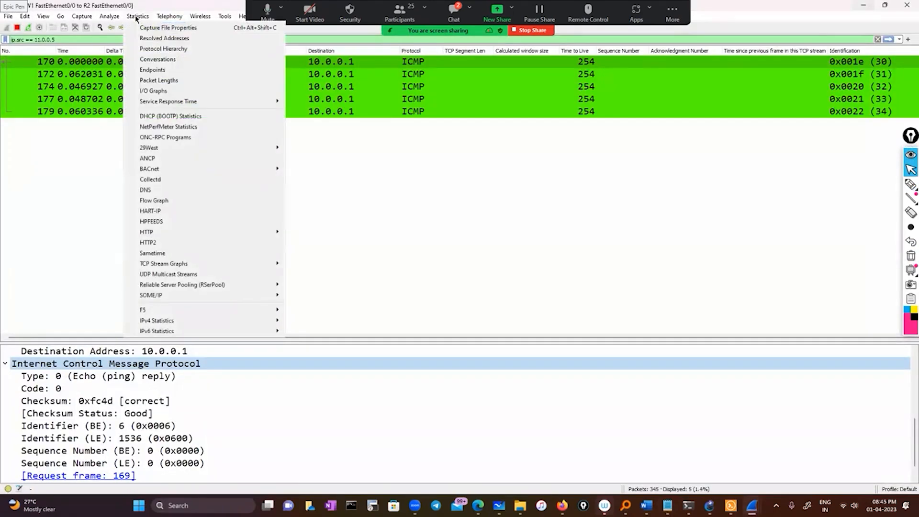
pyautogui.click(150, 72)
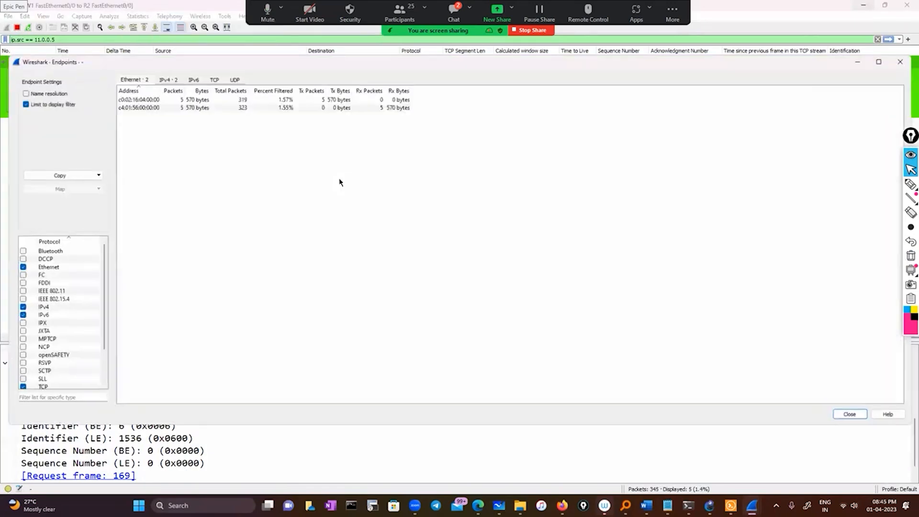
# Compare the filtered capture's endpoints by Ethernet, IPv4, IPv6 and TCP, examining the packet counts for 10.0.0.1 and 11.0.0.5.
pyautogui.click(161, 78)
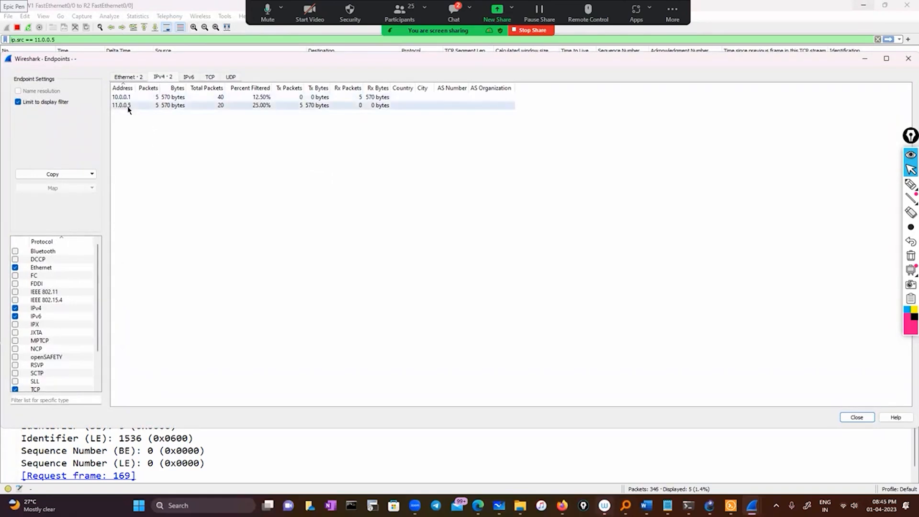
pyautogui.click(216, 99)
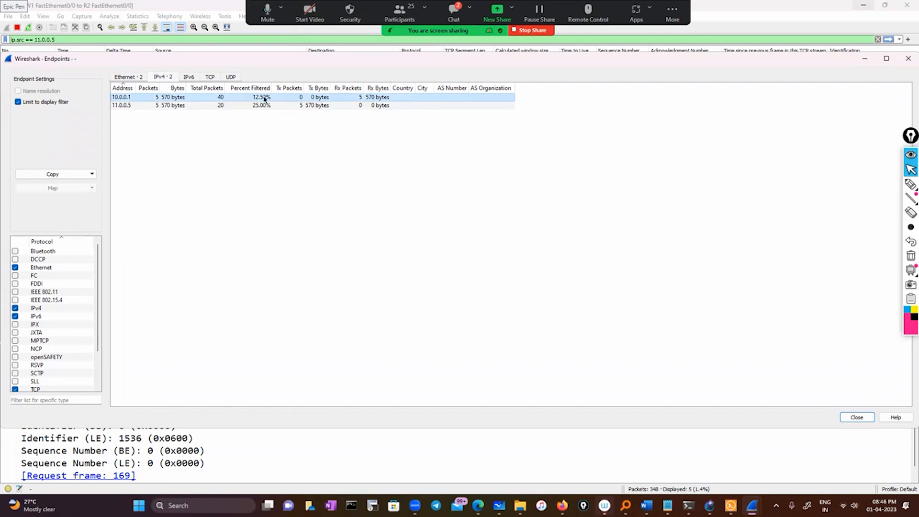
pyautogui.click(206, 80)
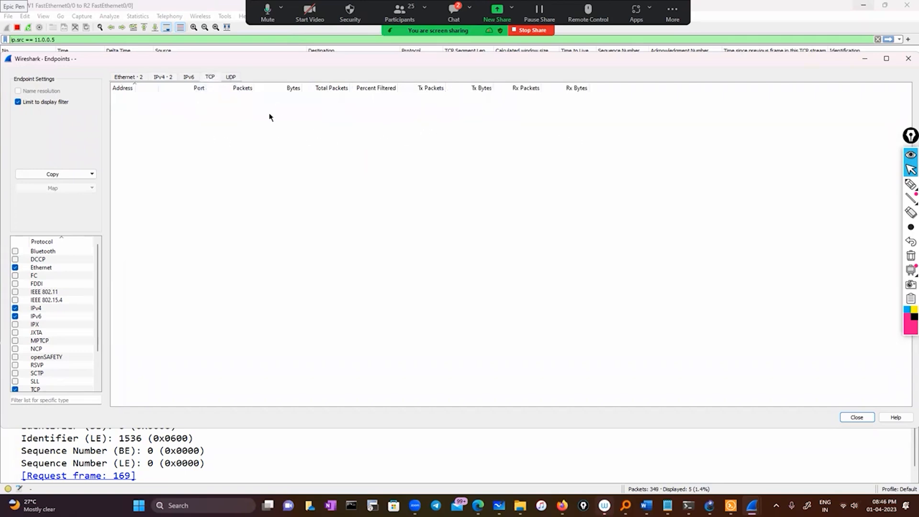
pyautogui.click(128, 77)
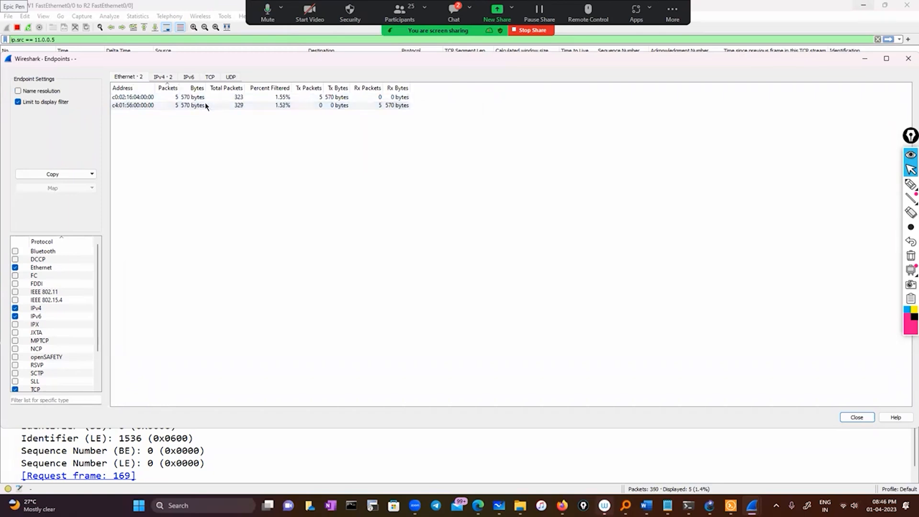
pyautogui.click(215, 79)
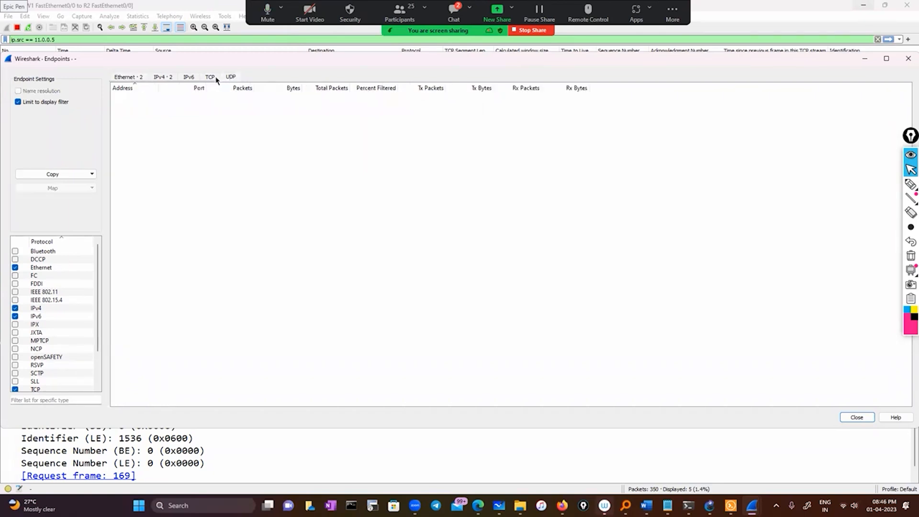
pyautogui.click(191, 78)
pyautogui.click(117, 79)
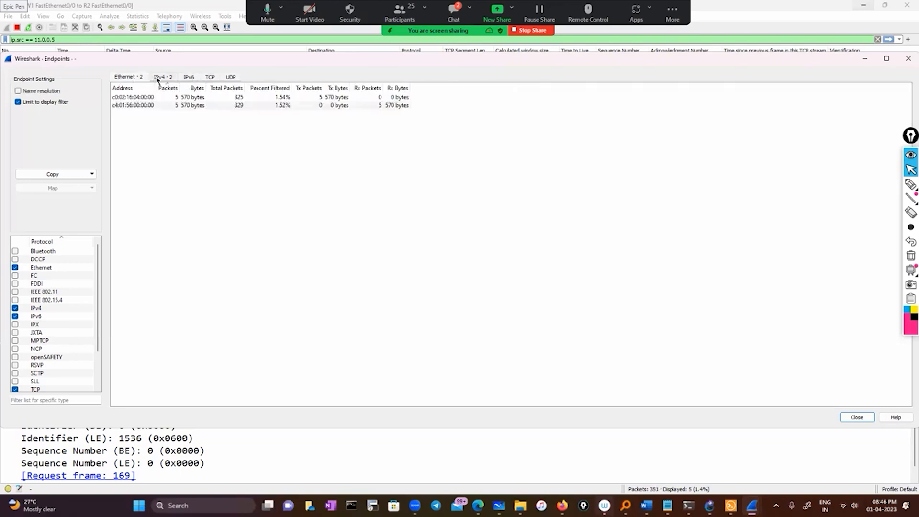
pyautogui.click(157, 78)
pyautogui.click(134, 79)
# Look through the protocols available for endpoint statistics and close the Endpoints window.
pyautogui.scroll(-2, 73, 314)
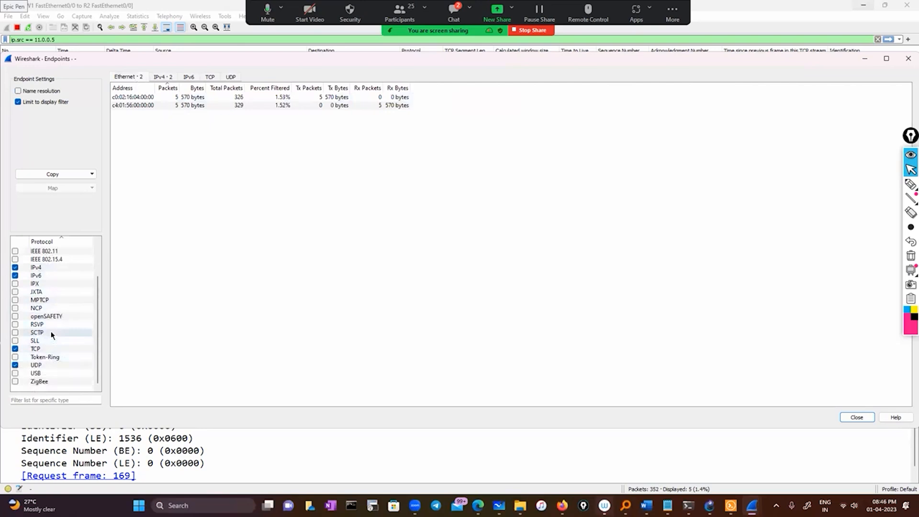
pyautogui.scroll(2, 51, 332)
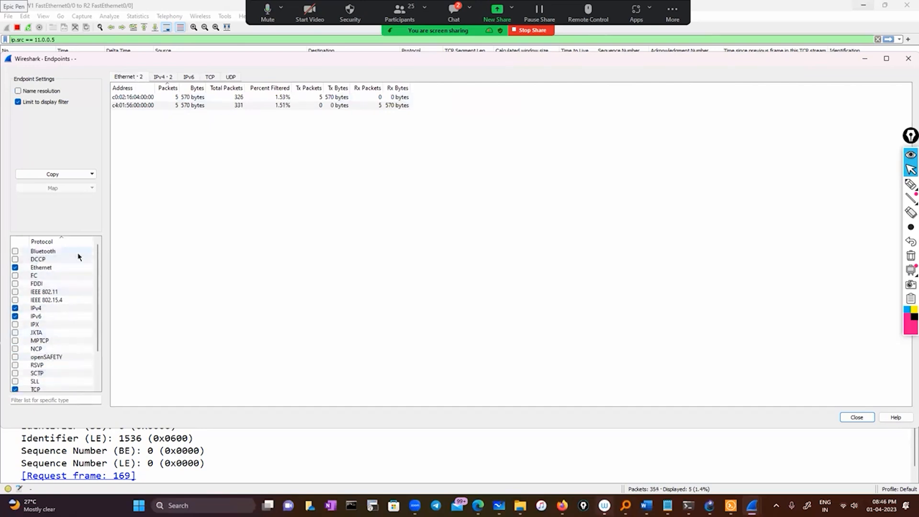
pyautogui.scroll(-2, 80, 257)
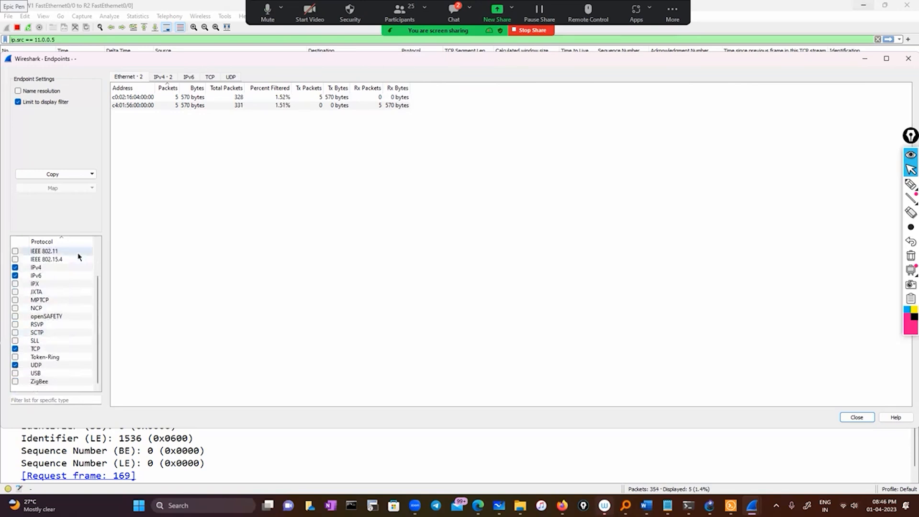
pyautogui.scroll(2, 79, 258)
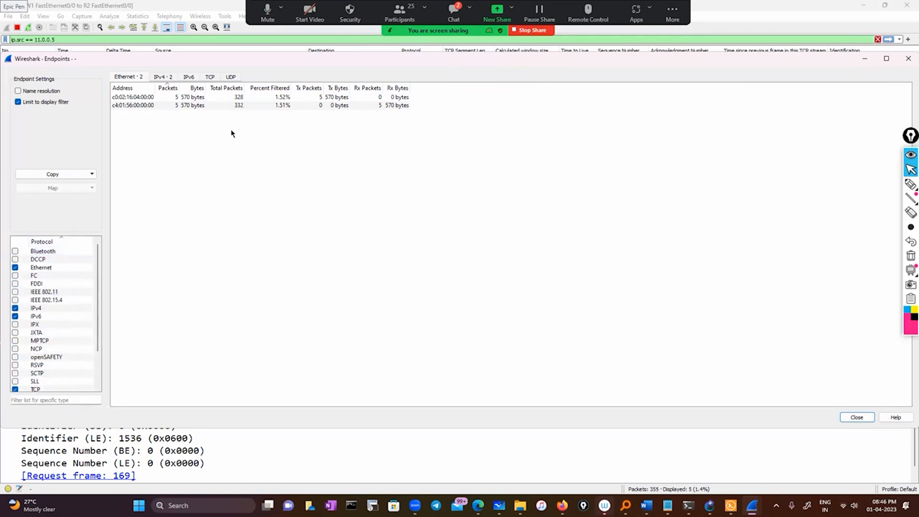
pyautogui.click(907, 60)
# Launch a new Wireshark instance and start a live capture on the Wi-Fi interface.
pyautogui.click(192, 506)
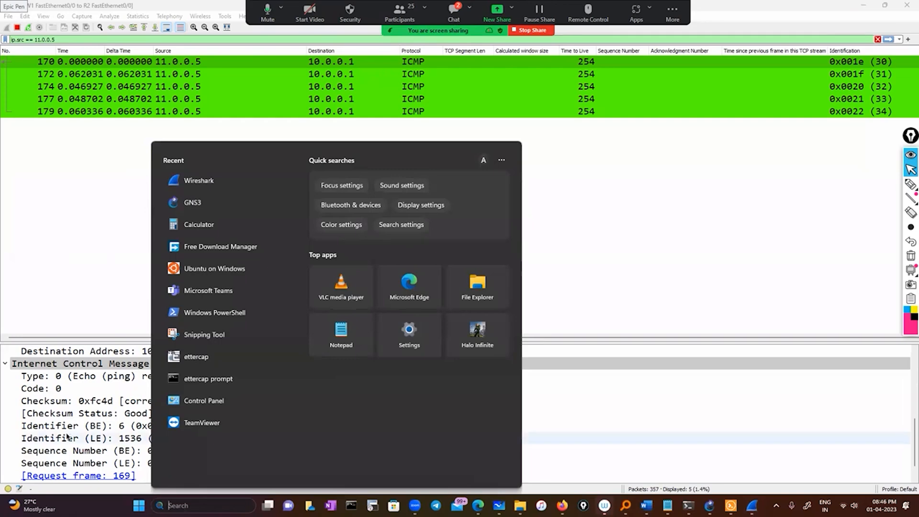
pyautogui.click(206, 181)
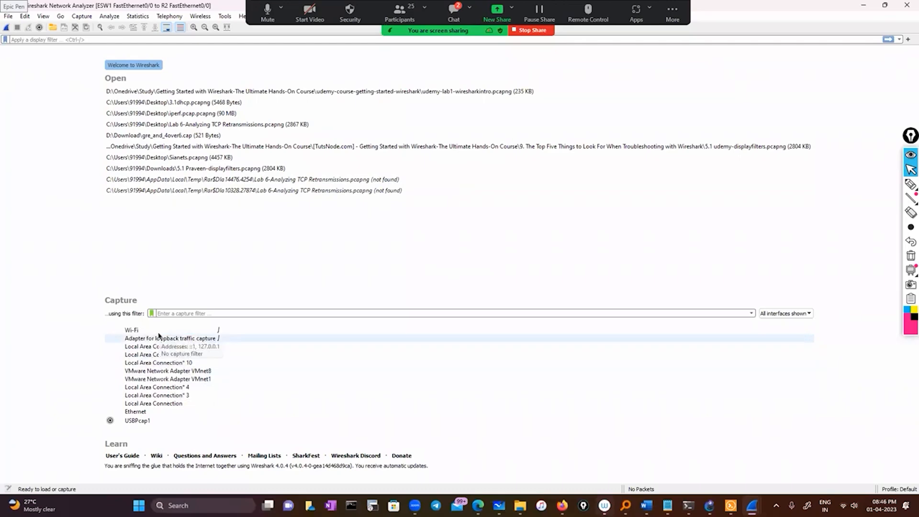
pyautogui.doubleClick(134, 330)
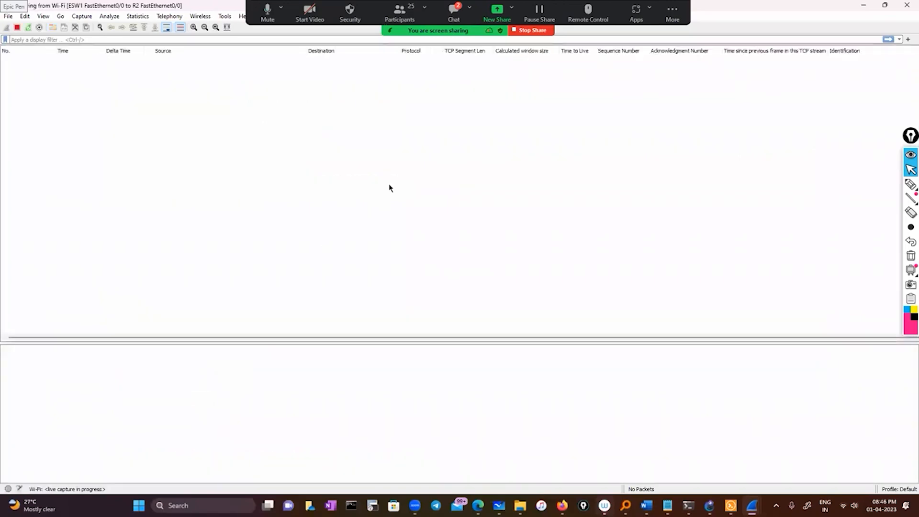
# Return to the live Wi-Fi capture, open its Endpoints statistics and show the TCP endpoints.
pyautogui.hotkey('alt', 'Tab')
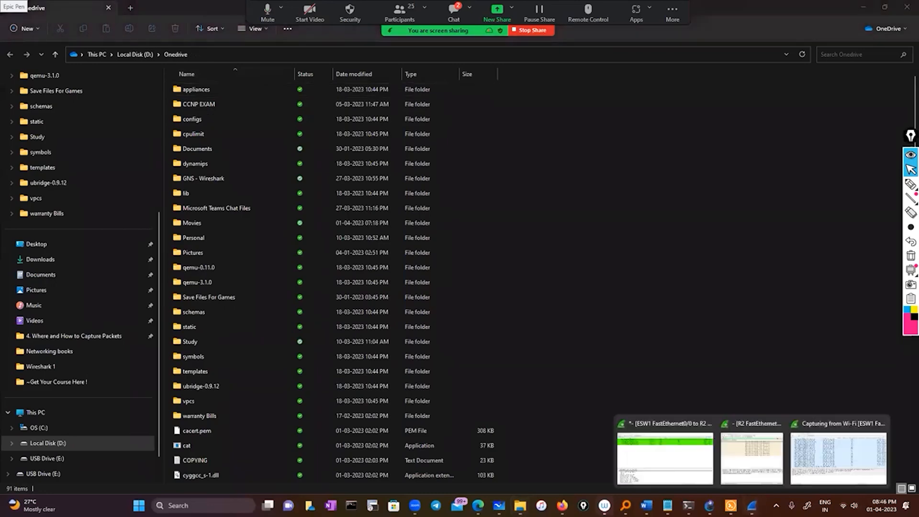
pyautogui.hotkey('alt', 'Tab')
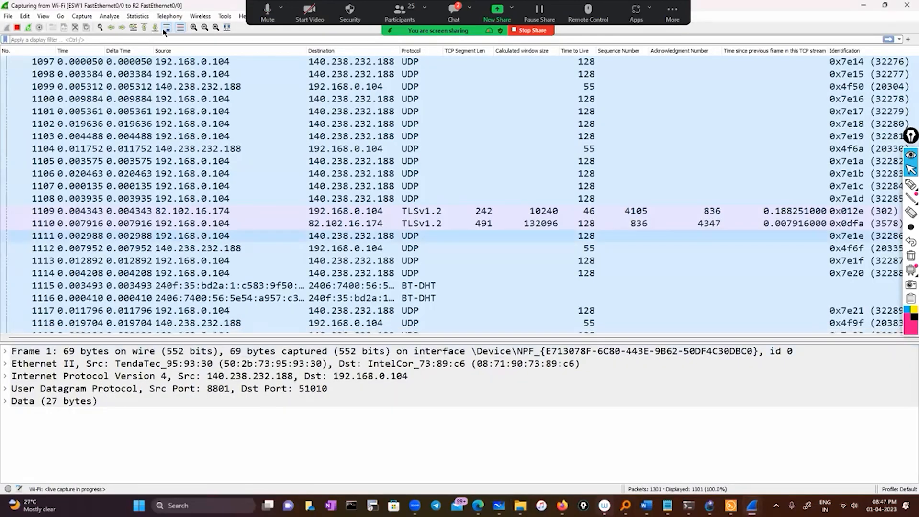
pyautogui.click(143, 16)
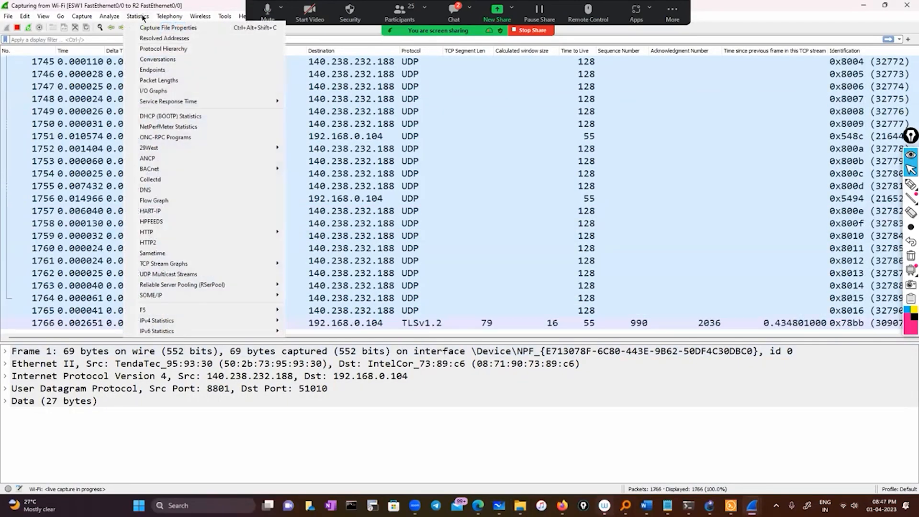
pyautogui.click(152, 69)
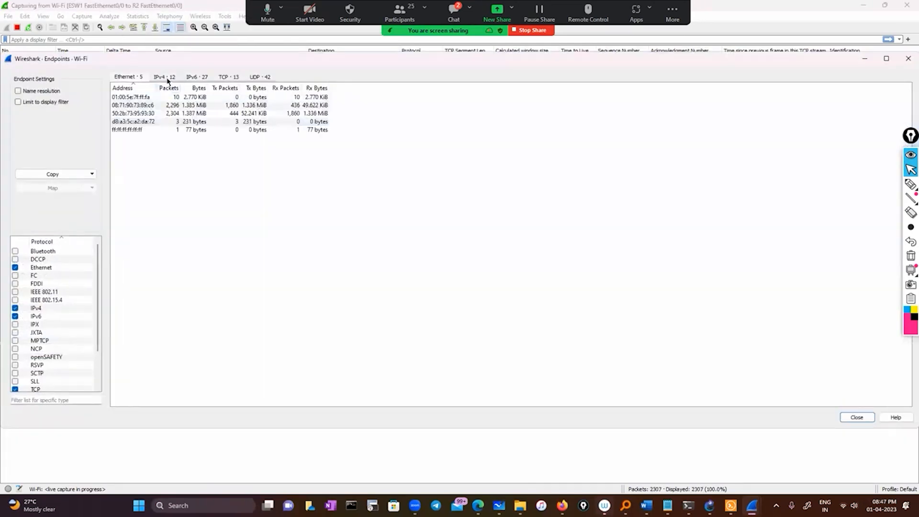
pyautogui.click(228, 77)
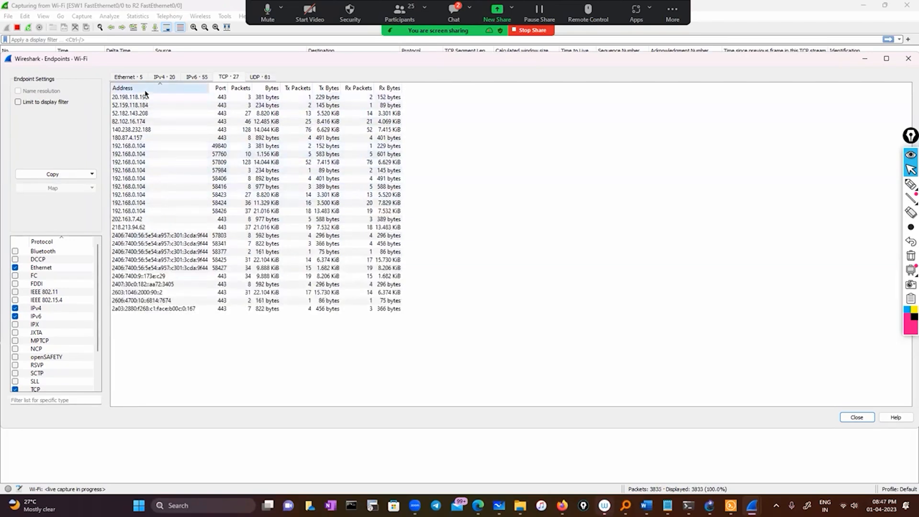
# Sort the TCP endpoints by Tx Bytes in both directions and examine the list for top talkers.
pyautogui.click(328, 89)
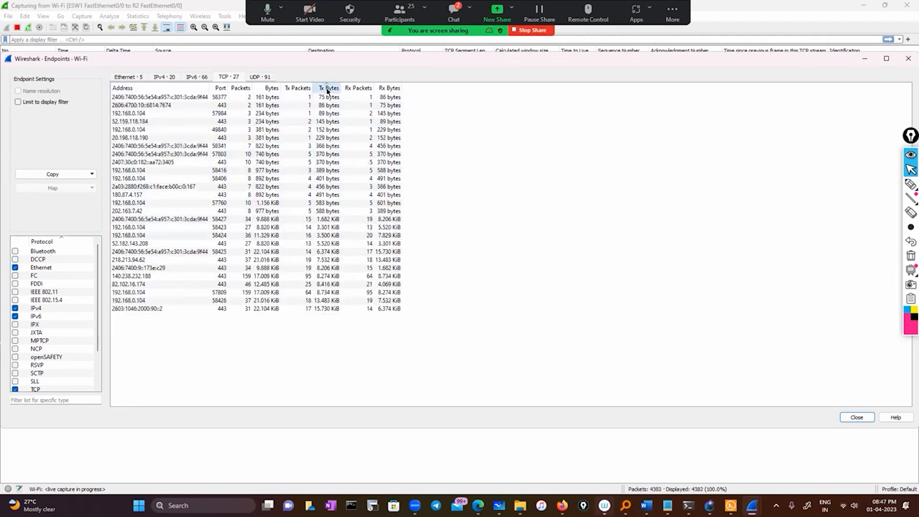
pyautogui.click(328, 90)
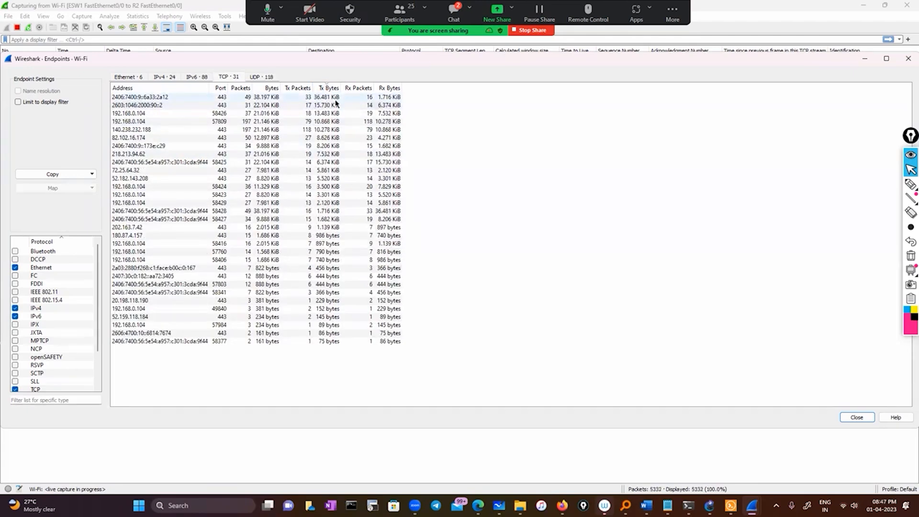
pyautogui.click(329, 88)
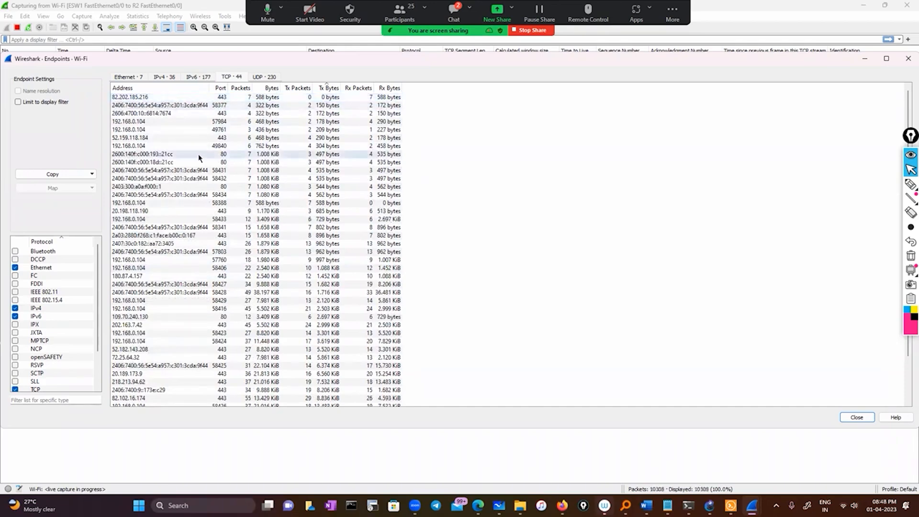
pyautogui.scroll(-2, 182, 291)
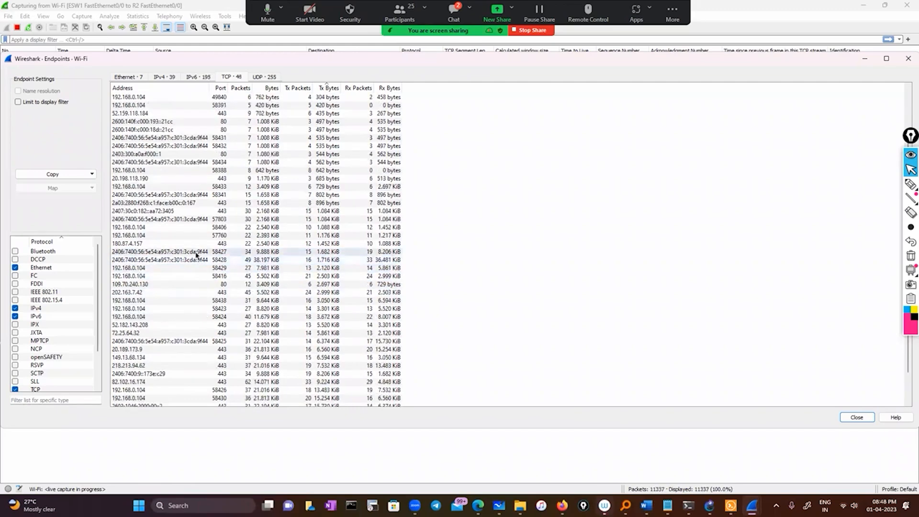
pyautogui.click(196, 252)
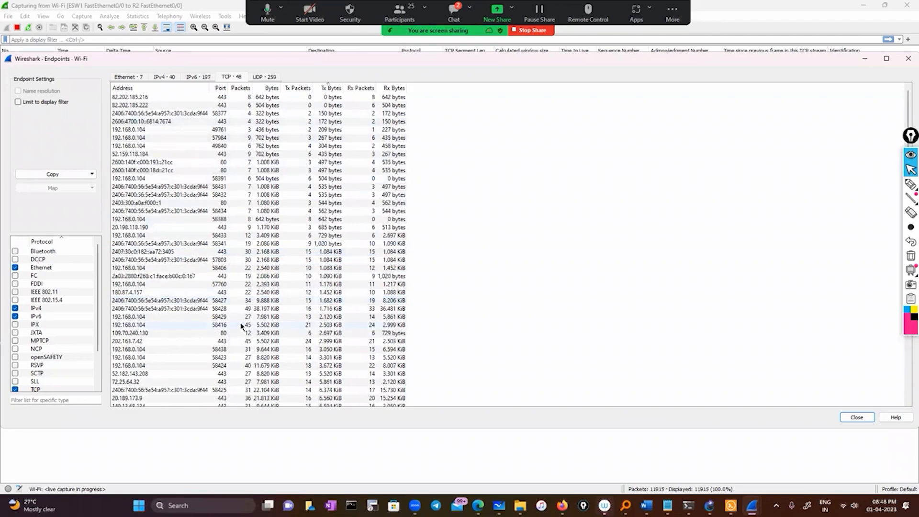
pyautogui.scroll(-4, 241, 326)
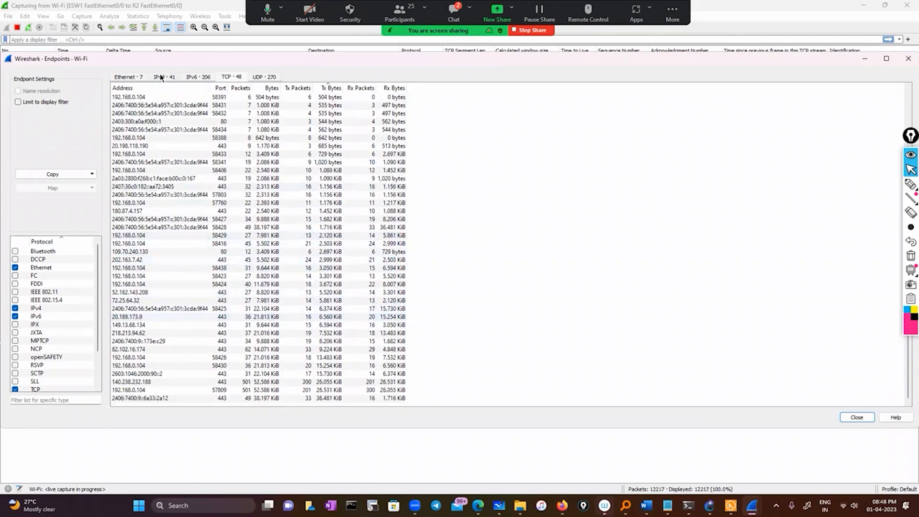
# Look through the IPv4, UDP, IPv6 and Ethernet endpoint lists and close the Endpoints window.
pyautogui.click(164, 77)
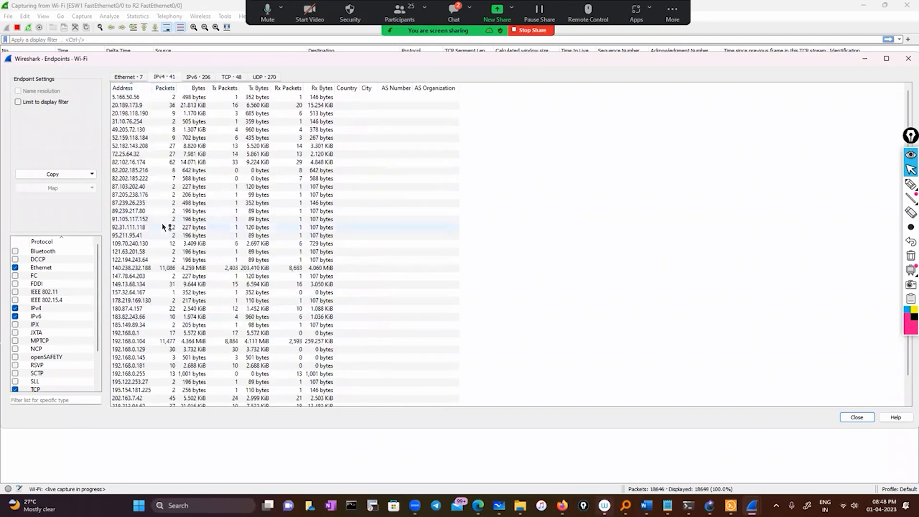
pyautogui.scroll(-2, 164, 227)
pyautogui.scroll(2, 163, 227)
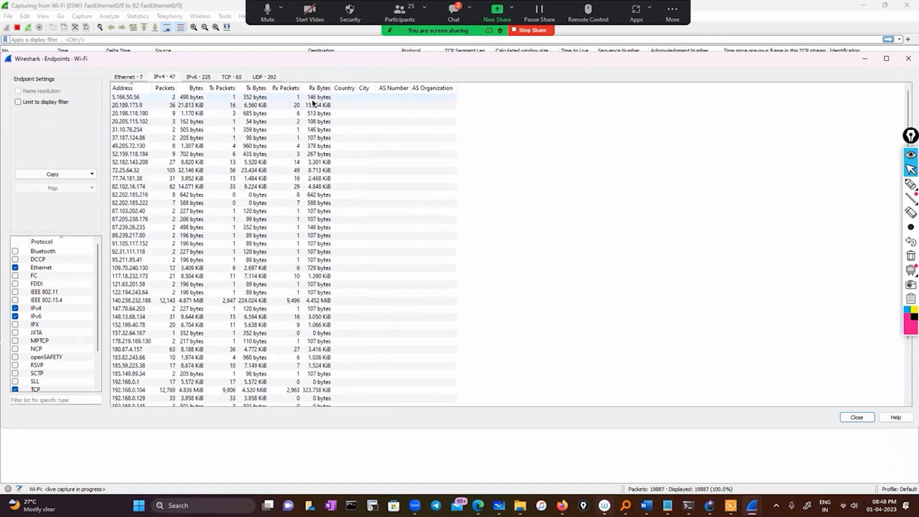
pyautogui.click(264, 76)
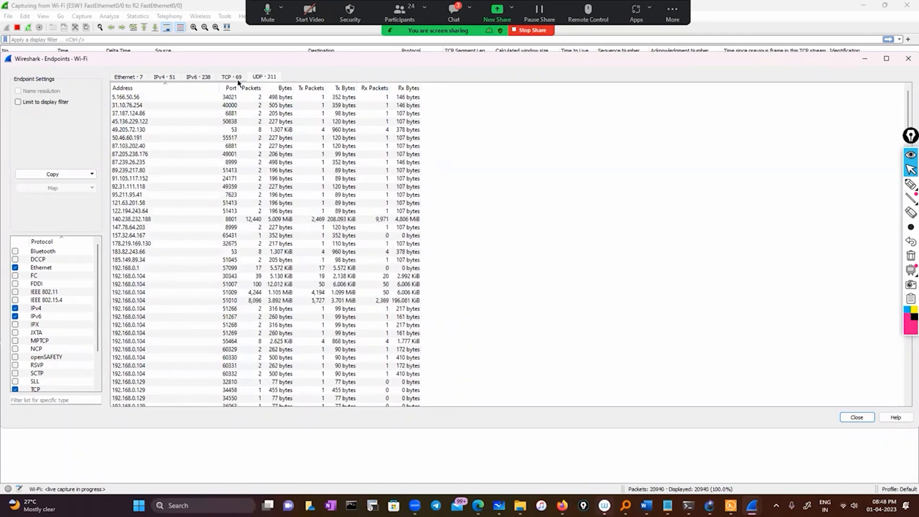
pyautogui.click(205, 77)
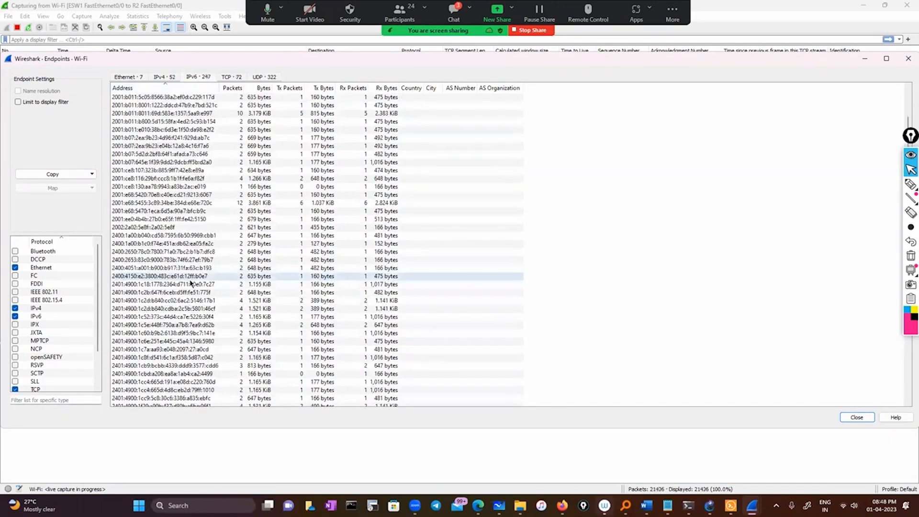
pyautogui.scroll(-15, 190, 283)
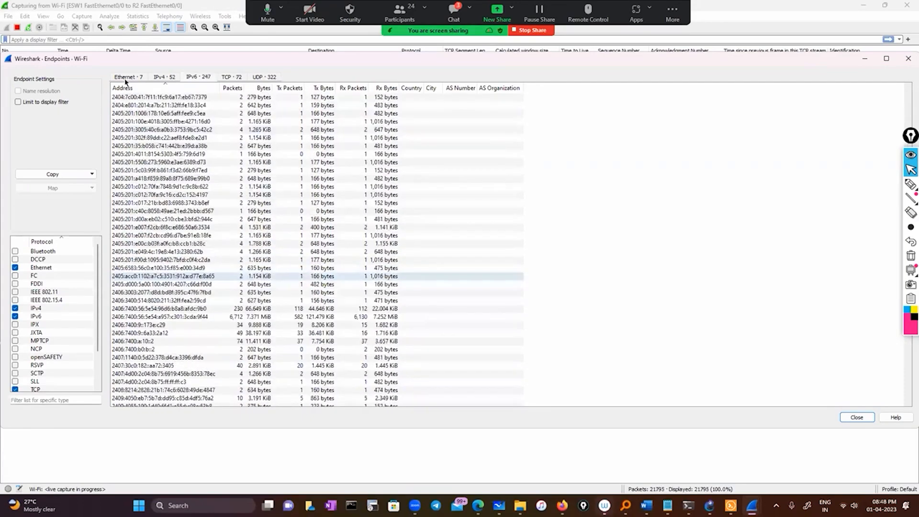
pyautogui.click(164, 77)
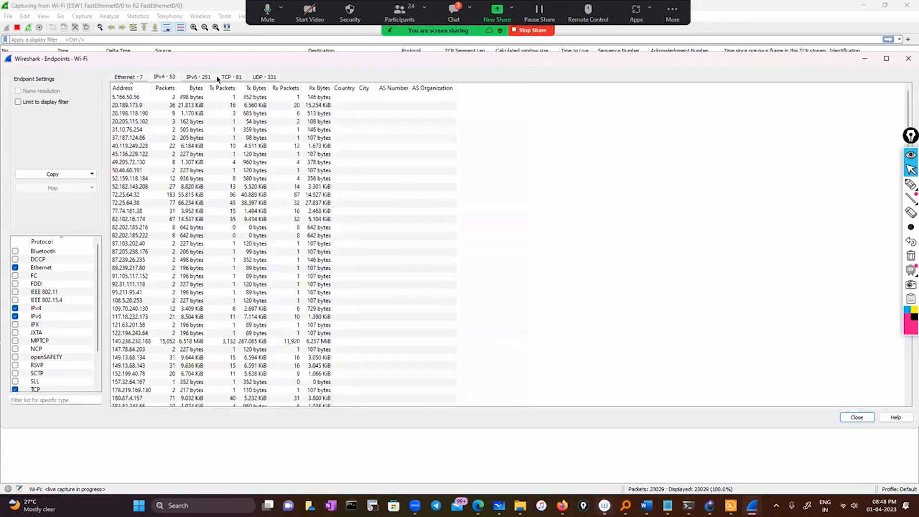
pyautogui.click(197, 78)
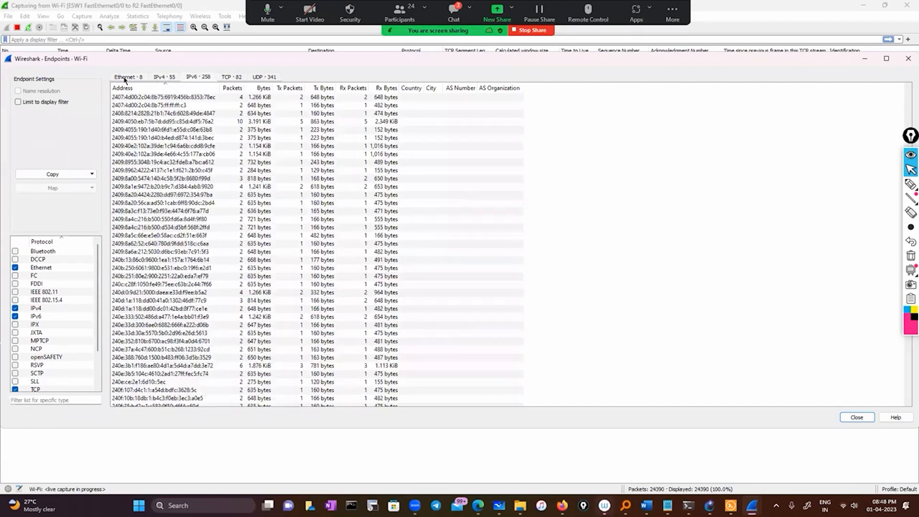
pyautogui.click(115, 78)
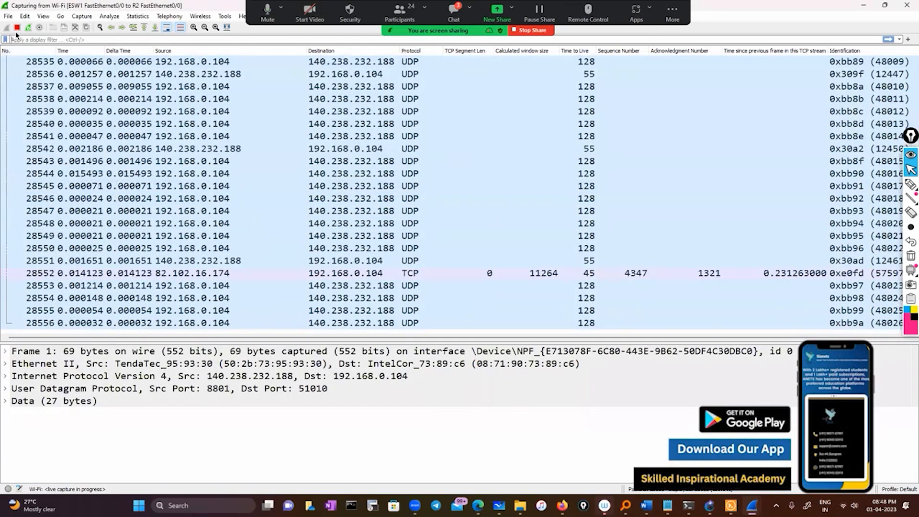
# Stop the live Wi-Fi capture, highlight the expert info and retransmission line in the Notepad notes, and return to Wireshark.
pyautogui.click(17, 27)
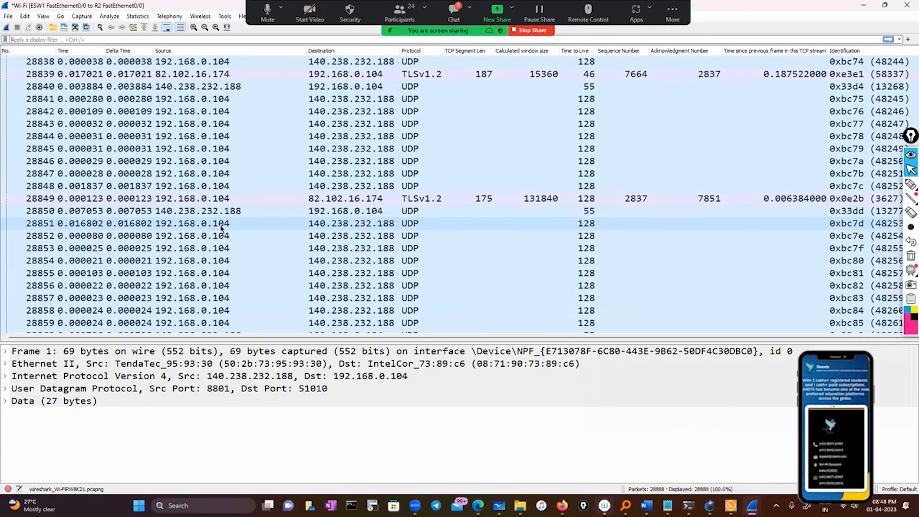
pyautogui.moveTo(731, 506)
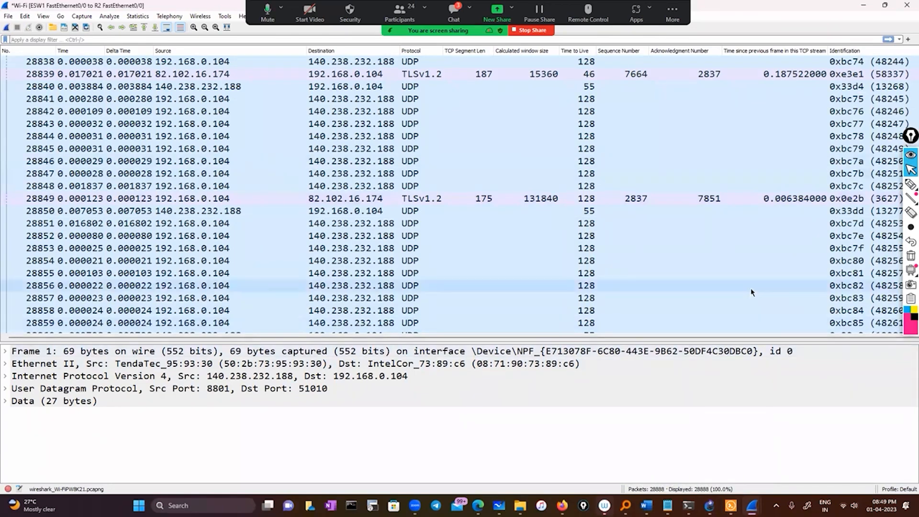
pyautogui.click(667, 506)
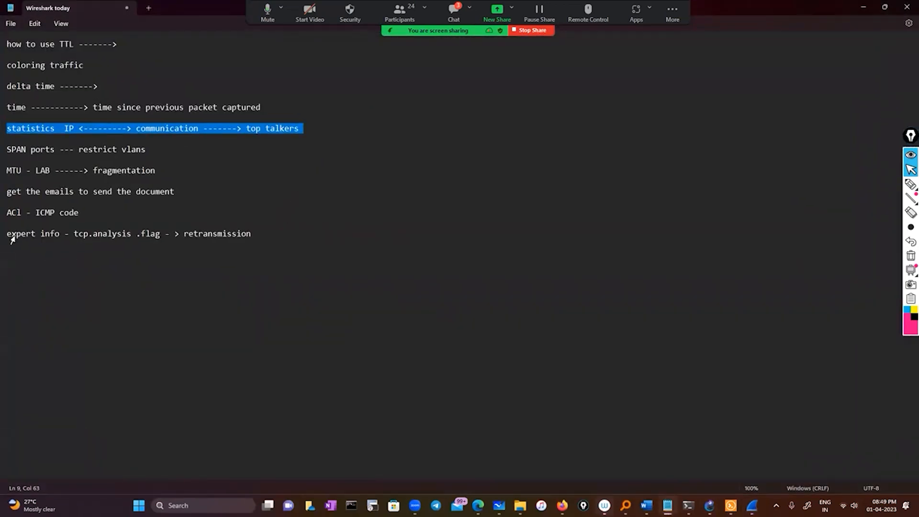
pyautogui.moveTo(7, 233); pyautogui.dragTo(248, 233)
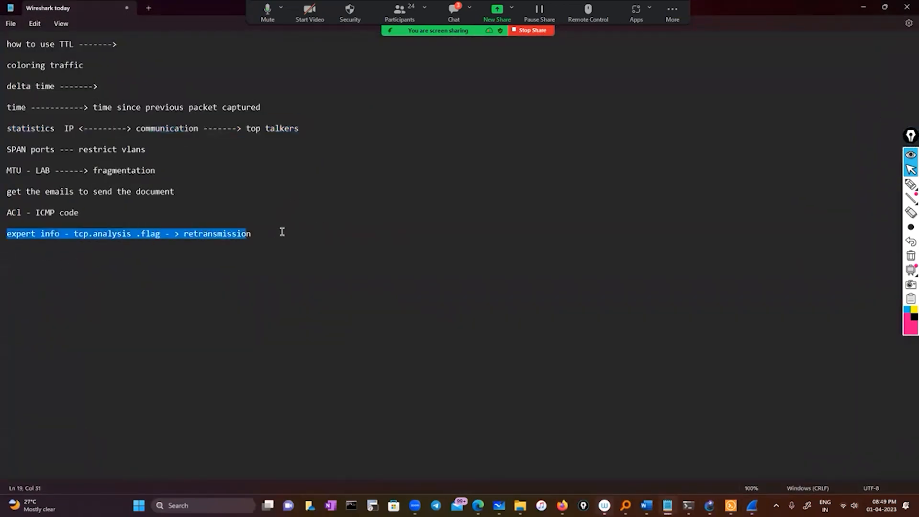
pyautogui.click(885, 7)
pyautogui.click(29, 470)
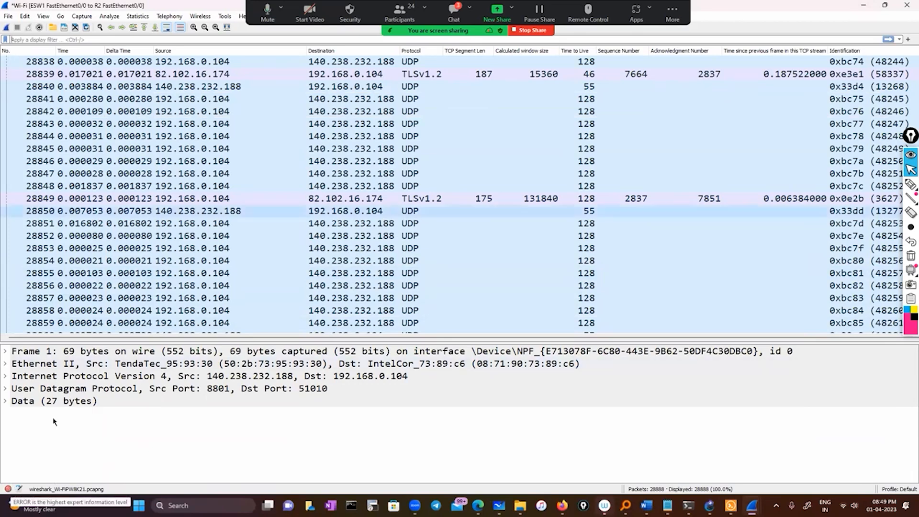
# Open Expert Information and filter the capture on the DNS response retransmission warning using dns.retransmit_response.
pyautogui.click(7, 489)
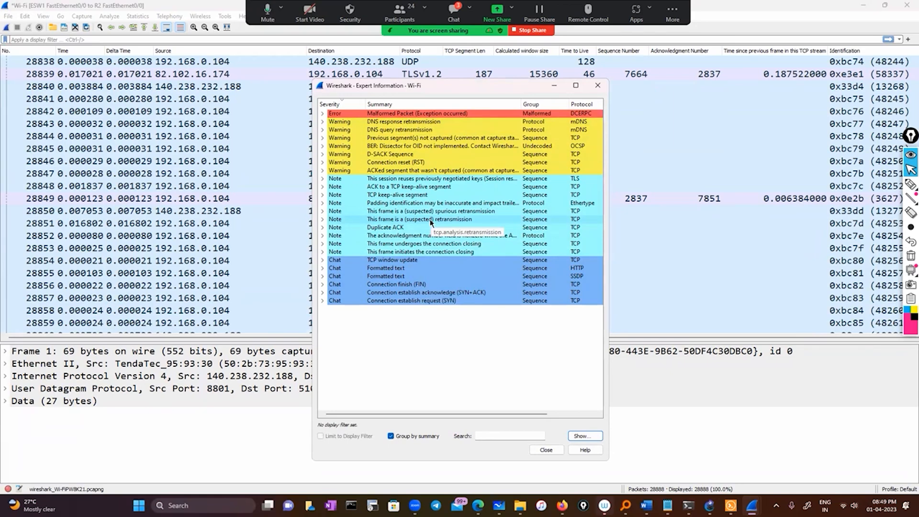
pyautogui.click(323, 122)
pyautogui.rightClick(459, 133)
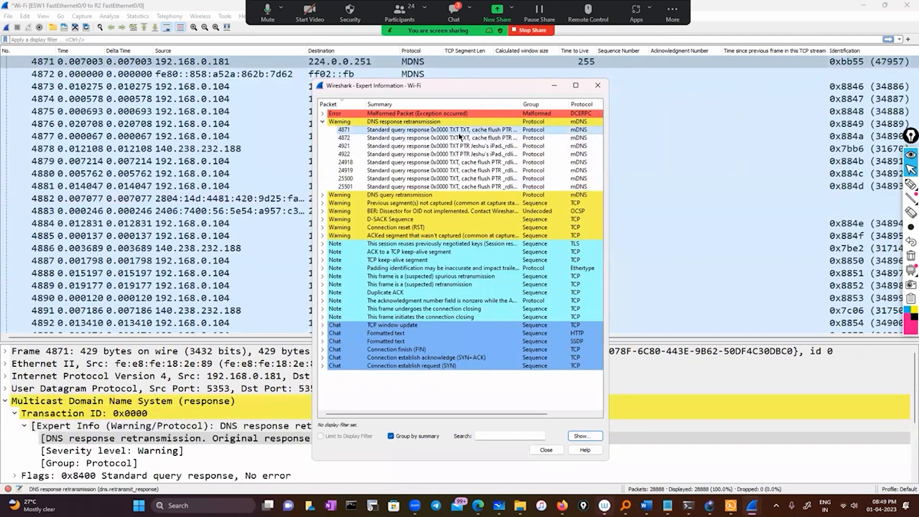
pyautogui.moveTo(498, 140)
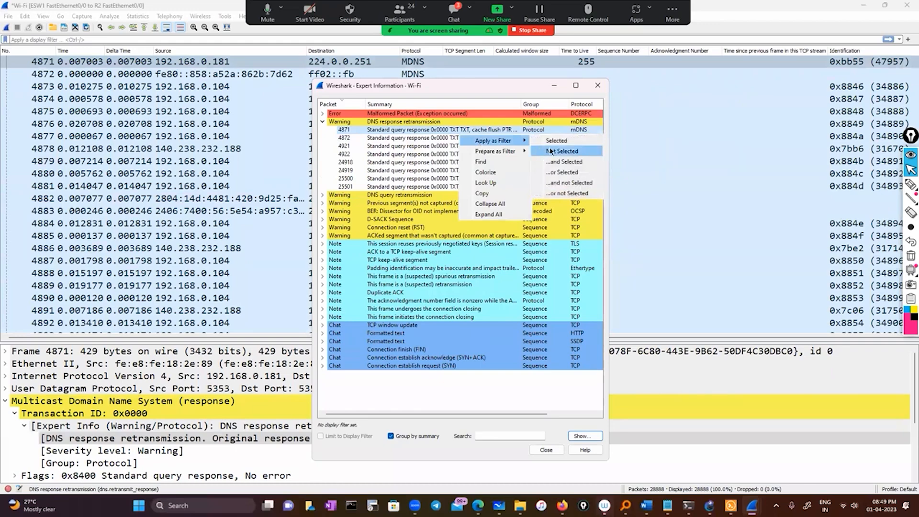
pyautogui.click(567, 163)
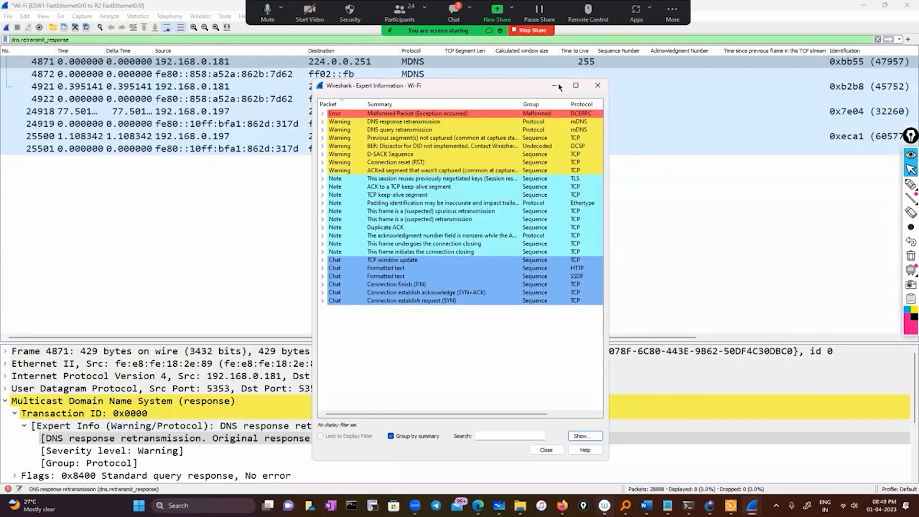
pyautogui.click(555, 86)
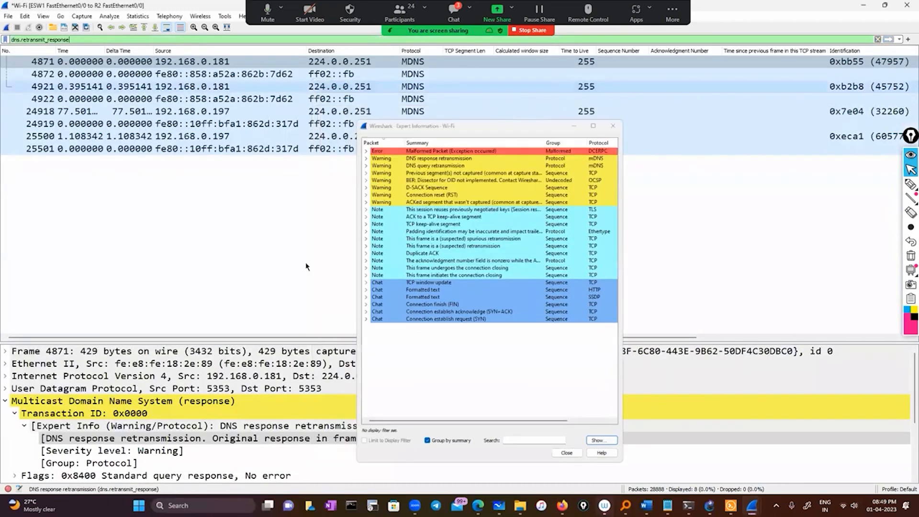
# Examine the filtered mDNS packets' Info column and the expert info in packet 4871's details, and collapse that entry.
pyautogui.moveTo(552, 339); pyautogui.dragTo(654, 344)
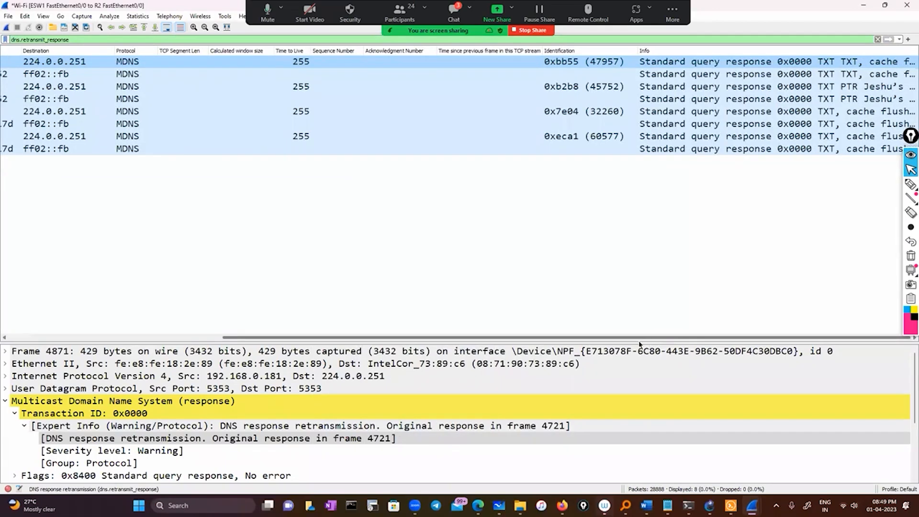
pyautogui.moveTo(576, 330); pyautogui.dragTo(136, 325)
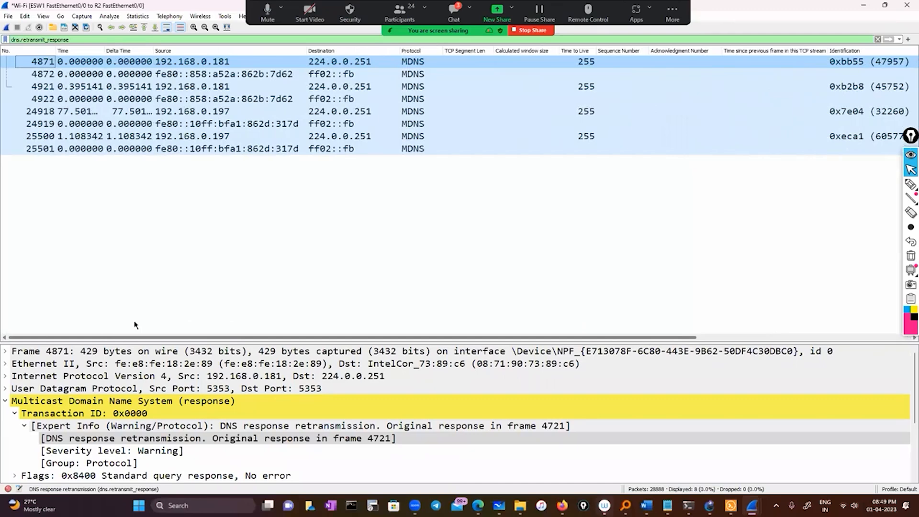
pyautogui.scroll(-3, 50, 436)
pyautogui.scroll(1, 42, 370)
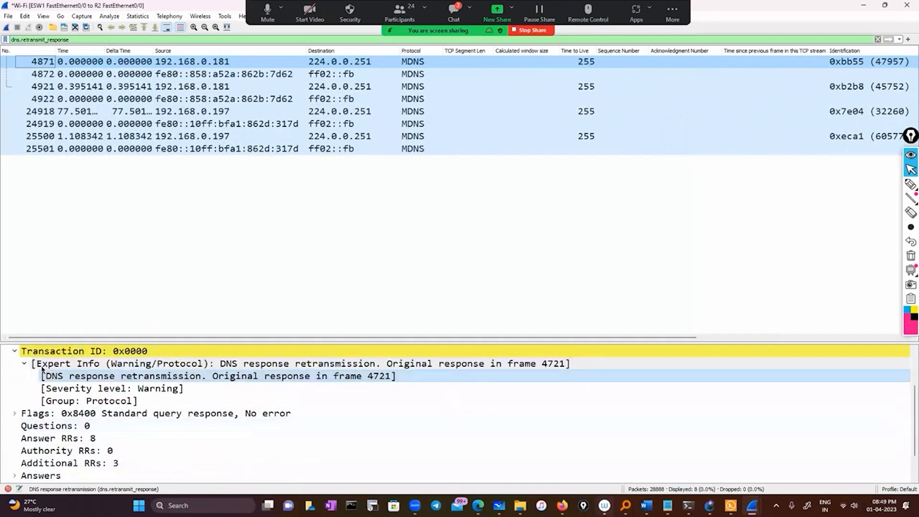
pyautogui.click(23, 363)
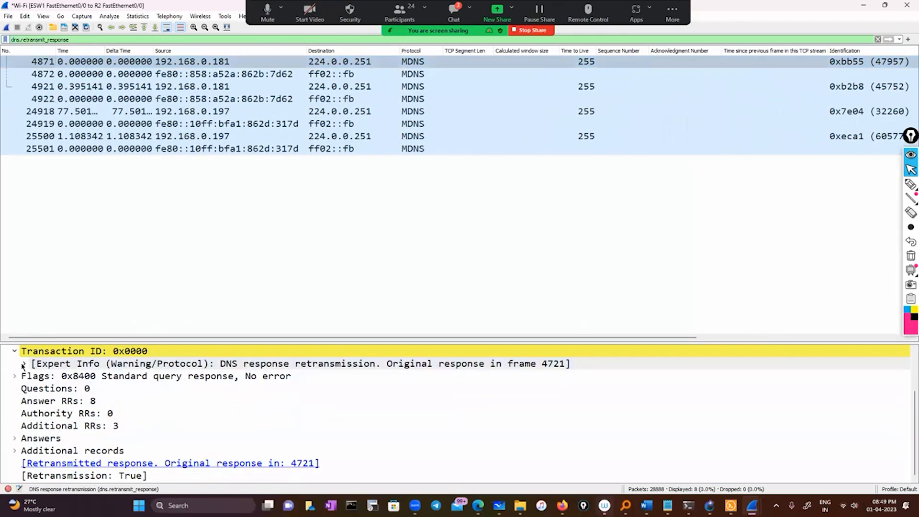
# Reopen Expert Information and clear the dns.retransmit_response display filter.
pyautogui.click(25, 16)
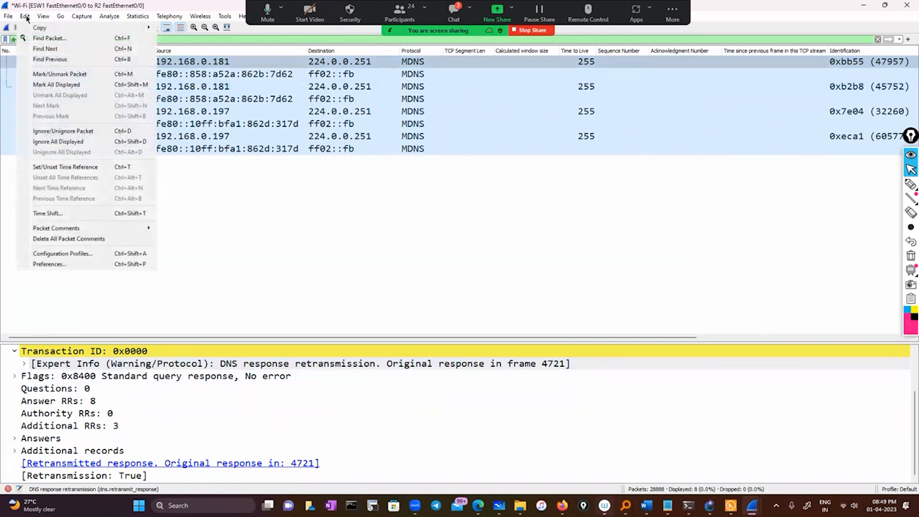
pyautogui.click(8, 489)
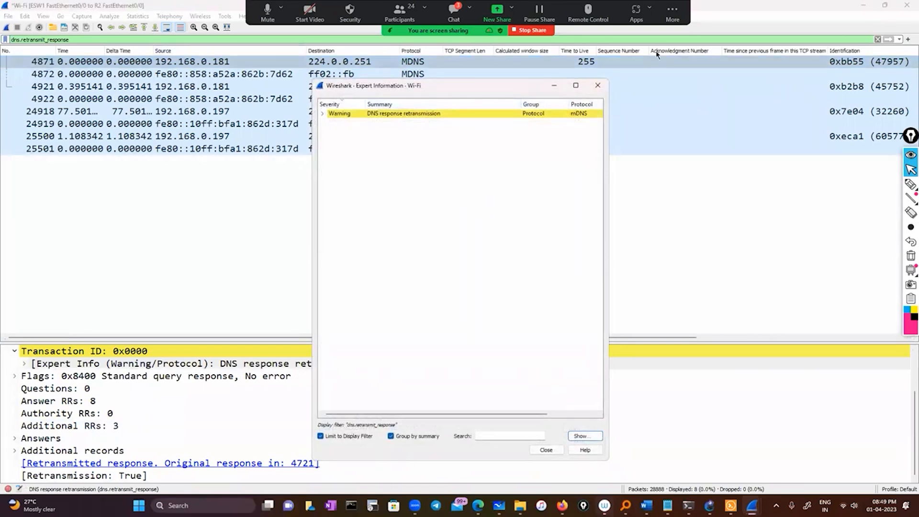
pyautogui.click(877, 39)
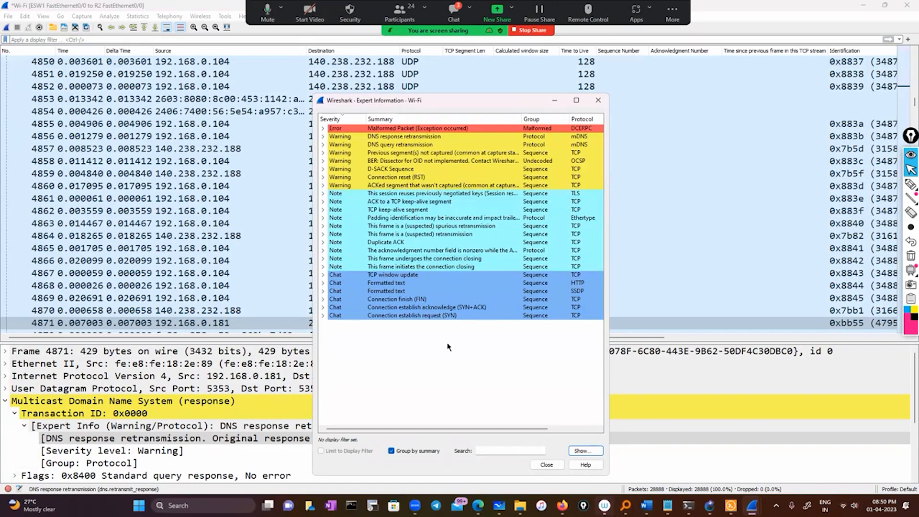
# Expand the suspected retransmission note, filter the capture on tcp.analysis.retransmission from packet 1854's entry, and close Expert Information.
pyautogui.doubleClick(473, 234)
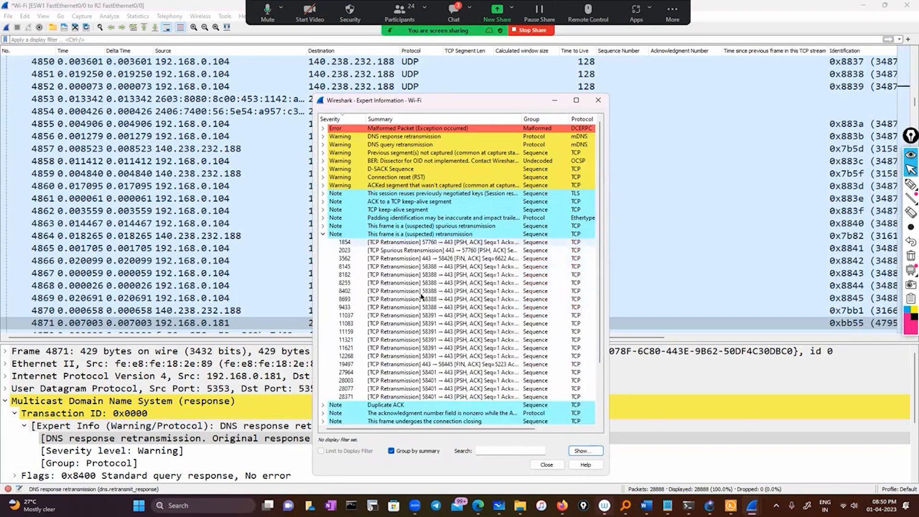
pyautogui.scroll(-2, 421, 297)
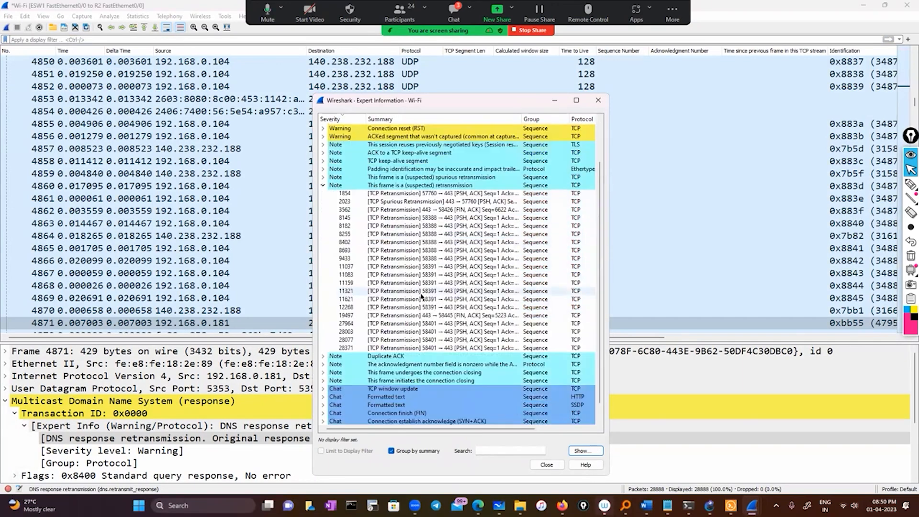
pyautogui.click(403, 196)
pyautogui.click(390, 249)
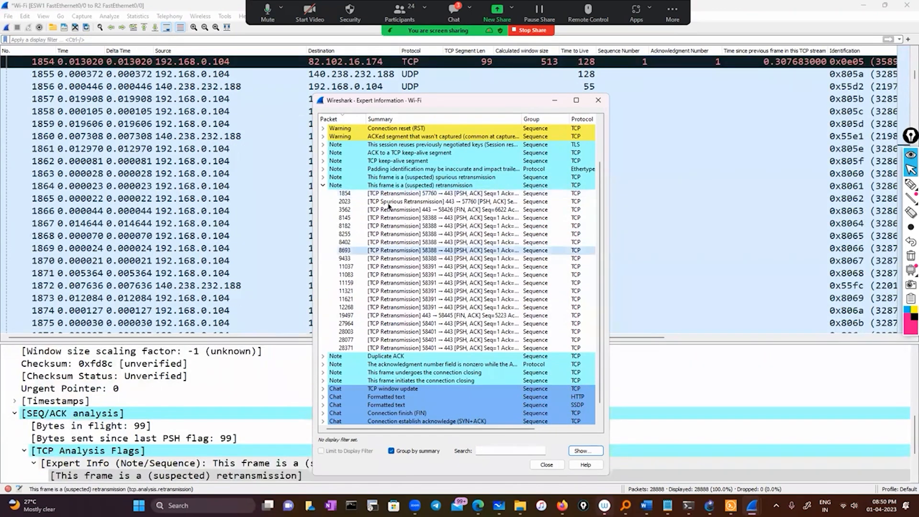
pyautogui.click(390, 194)
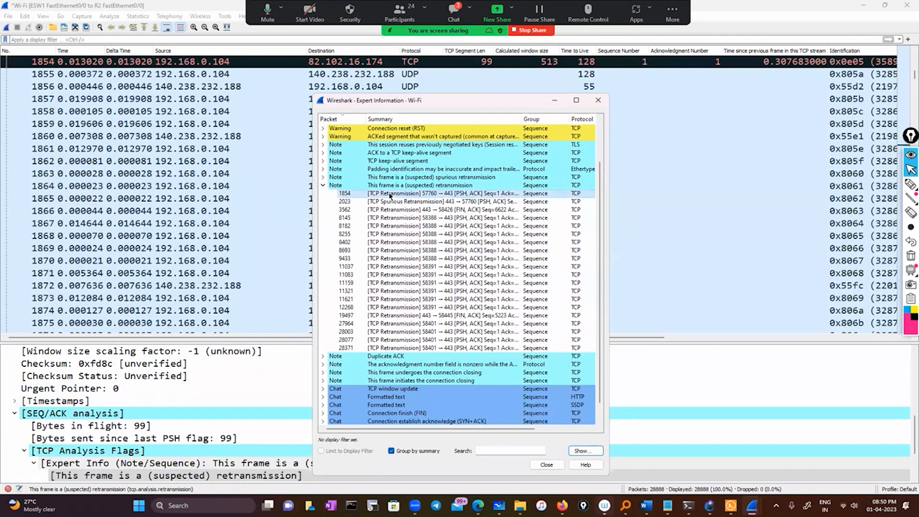
pyautogui.rightClick(390, 194)
pyautogui.moveTo(416, 205)
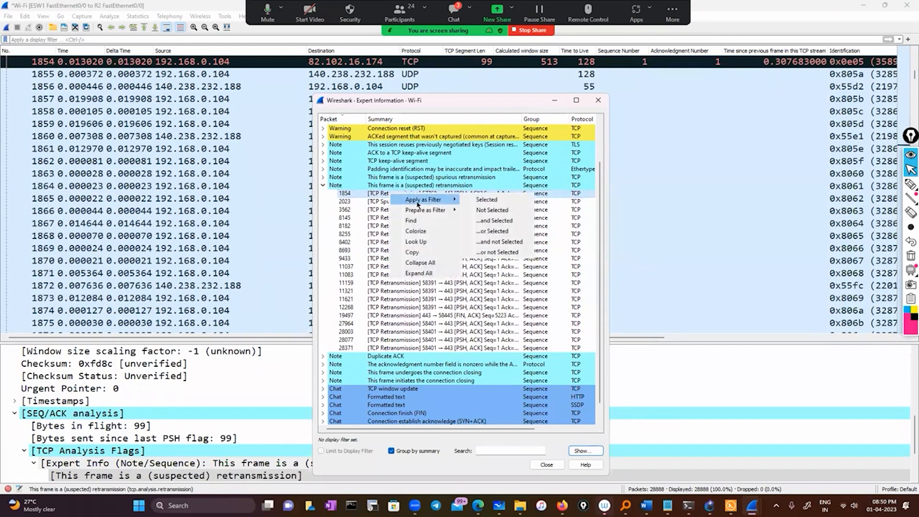
pyautogui.click(507, 221)
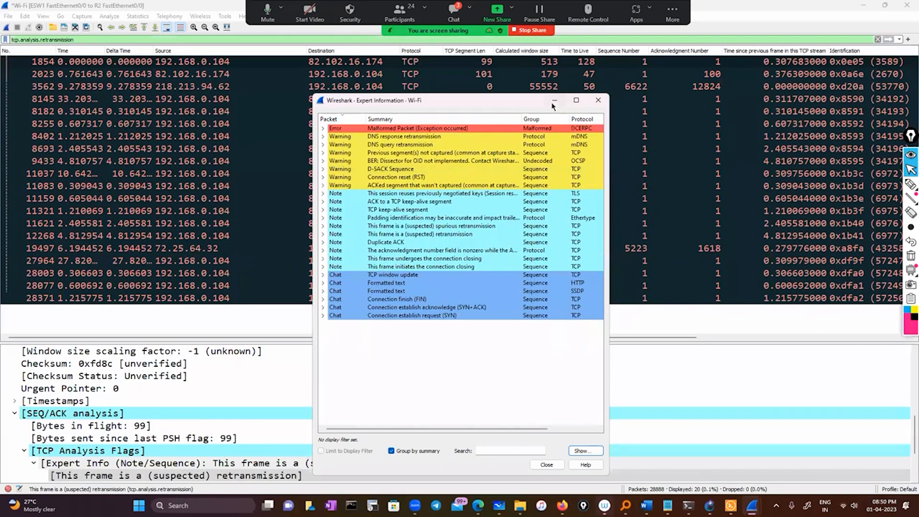
pyautogui.click(599, 102)
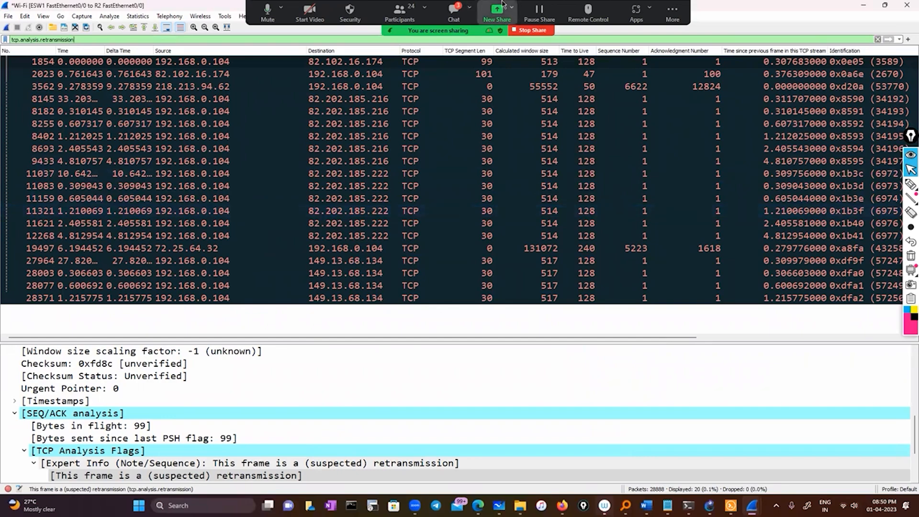
# Examine the filtered TCP retransmission packets across all columns, including Info, Source and Destination.
pyautogui.moveTo(277, 338); pyautogui.dragTo(528, 360)
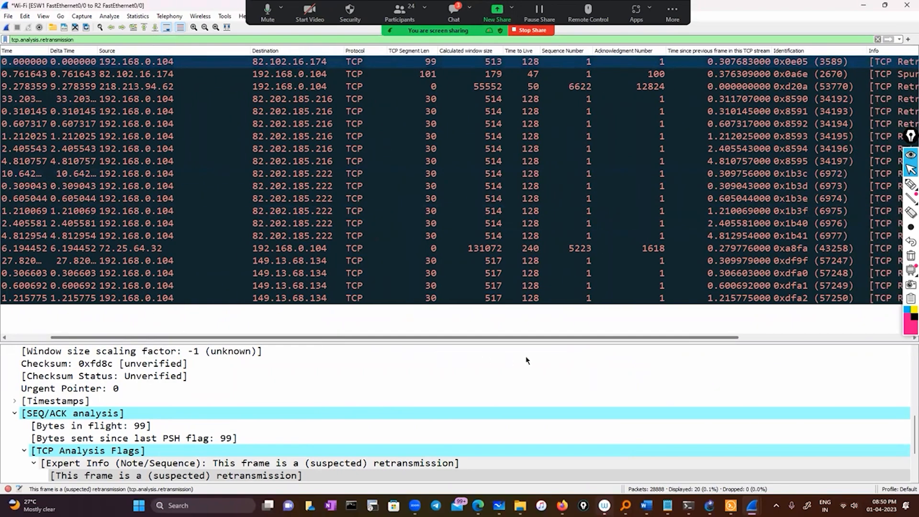
pyautogui.hscroll(2, 512, 201)
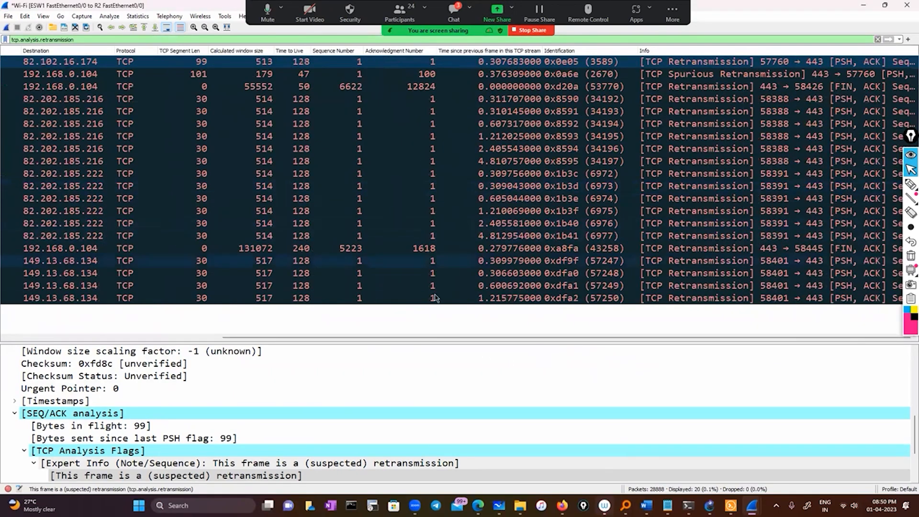
pyautogui.moveTo(437, 342); pyautogui.dragTo(203, 340)
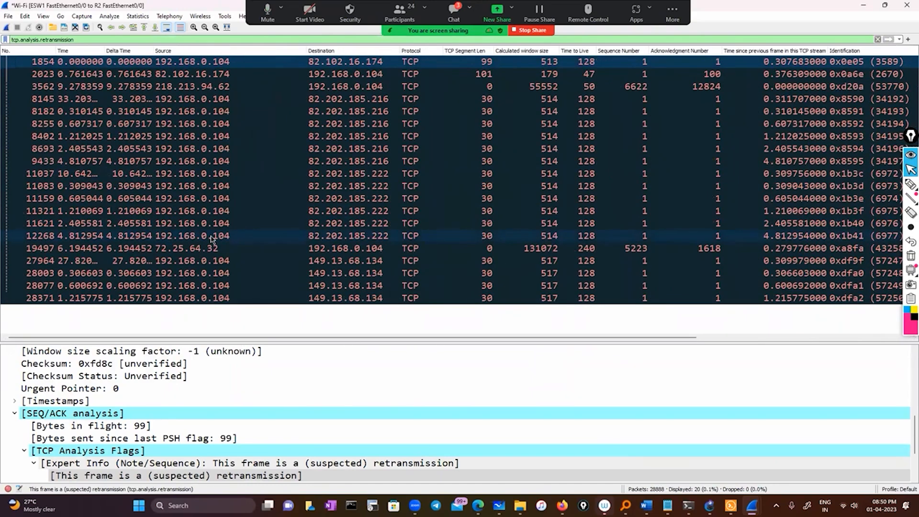
# Extend the display filter to tcp.analysis.retransmission && ip.addr==192.168.0.104 and apply it.
pyautogui.click(146, 39)
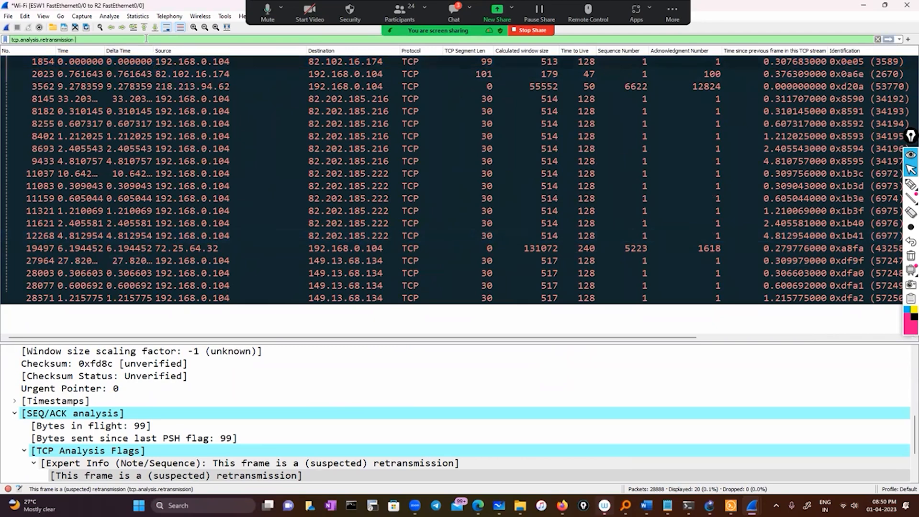
pyautogui.write('&&')
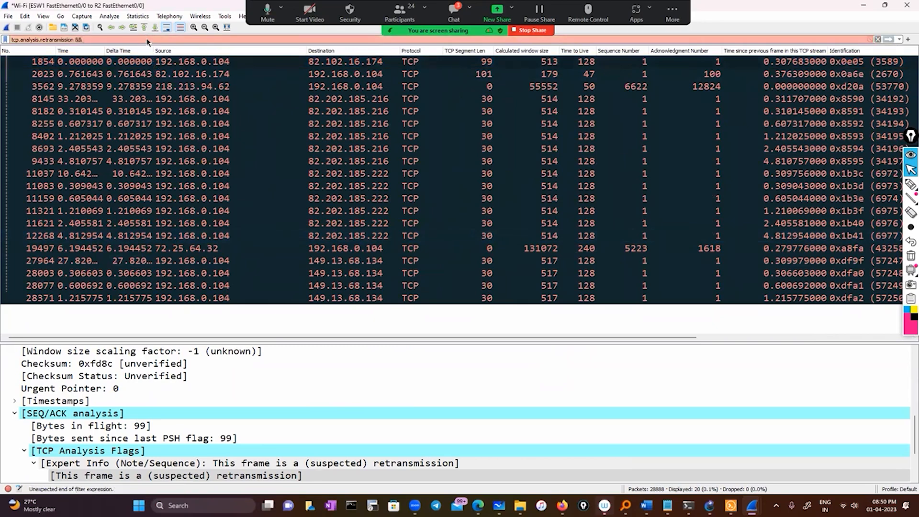
pyautogui.write(' ip.addr')
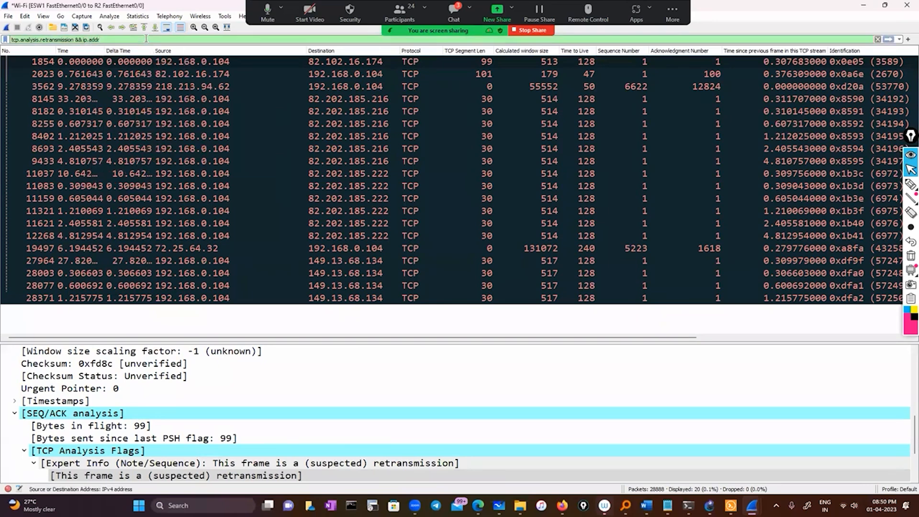
pyautogui.write('==19')
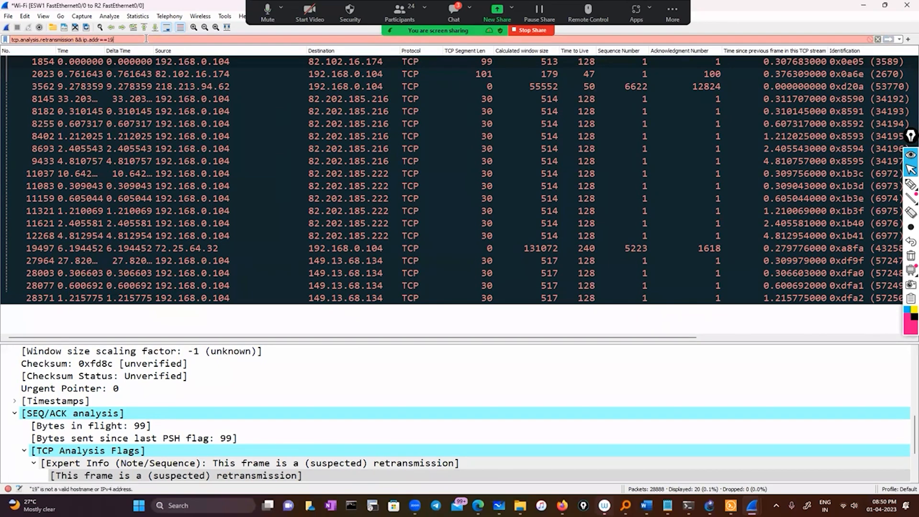
pyautogui.write('2.13')
pyautogui.press('BackSpace')
pyautogui.write('68.0.104')
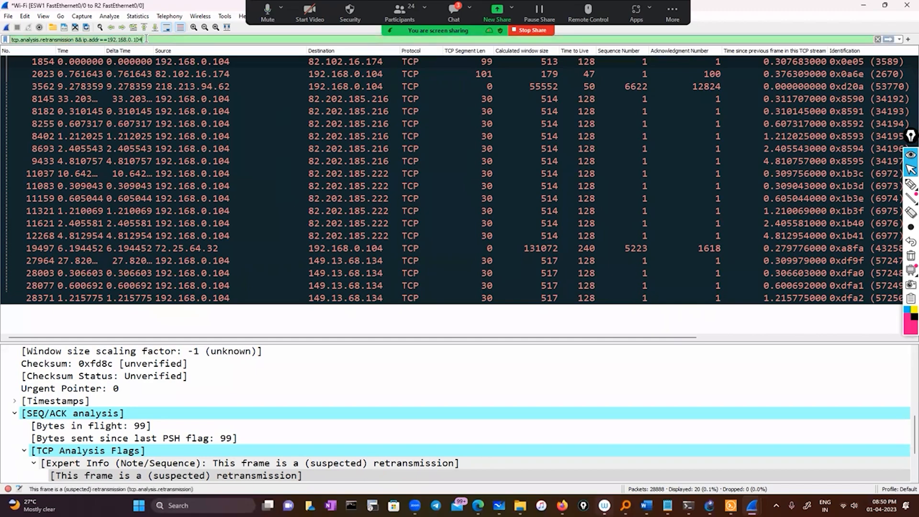
pyautogui.press('Return')
# Examine the filtered retransmissions for 192.168.0.104 across all columns, including Info, and select packet 8145.
pyautogui.moveTo(280, 338); pyautogui.dragTo(407, 356)
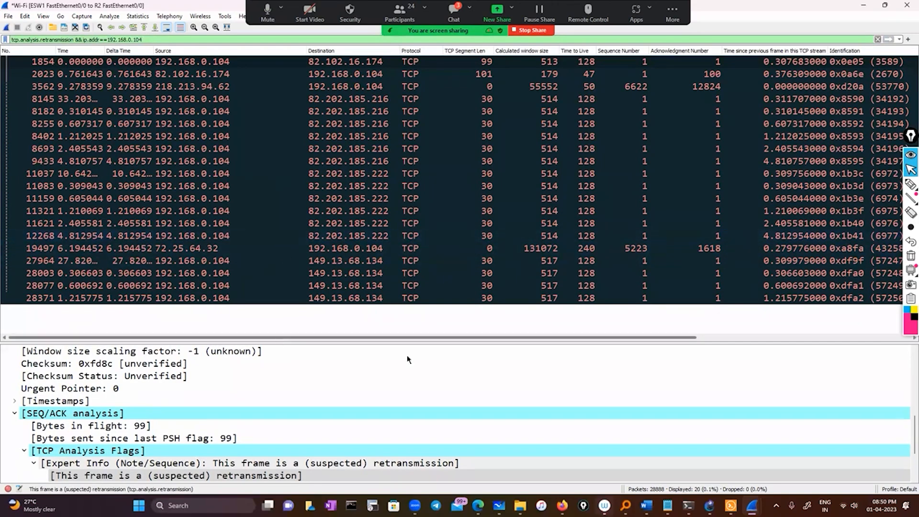
pyautogui.moveTo(702, 354); pyautogui.dragTo(94, 352)
pyautogui.hscroll(10, 230, 135)
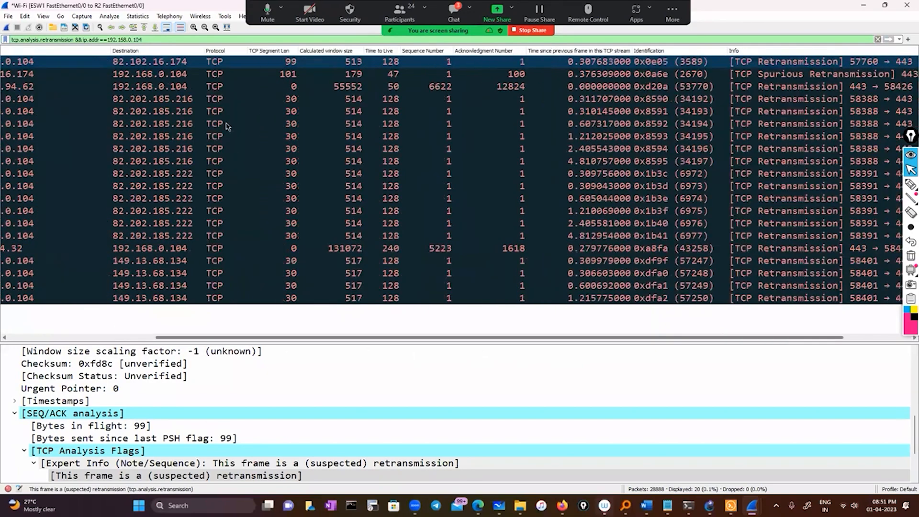
pyautogui.hscroll(-10, 190, 103)
pyautogui.click(191, 99)
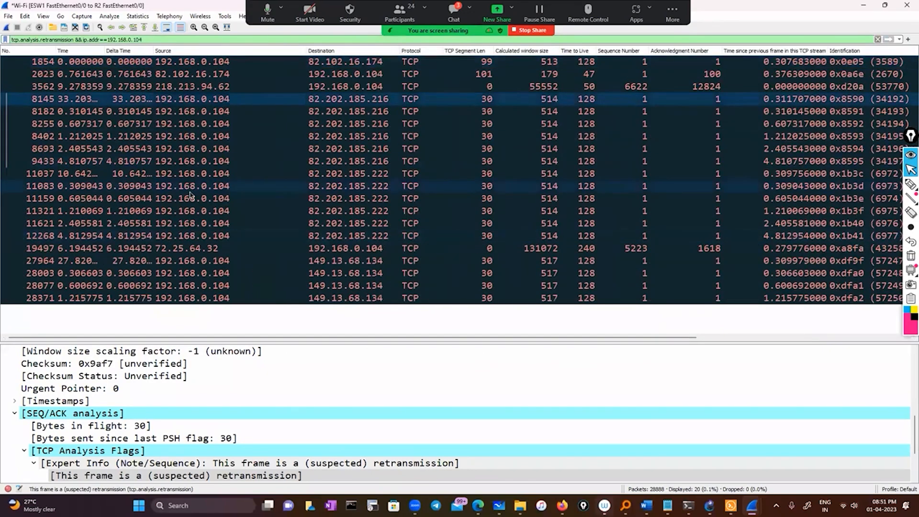
pyautogui.hscroll(10, 293, 343)
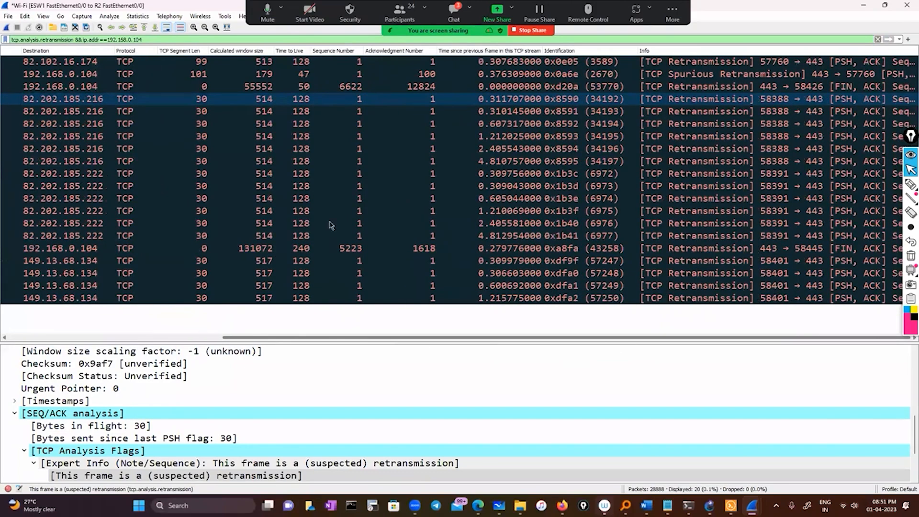
pyautogui.hscroll(-3, 347, 158)
pyautogui.hscroll(-3, 341, 187)
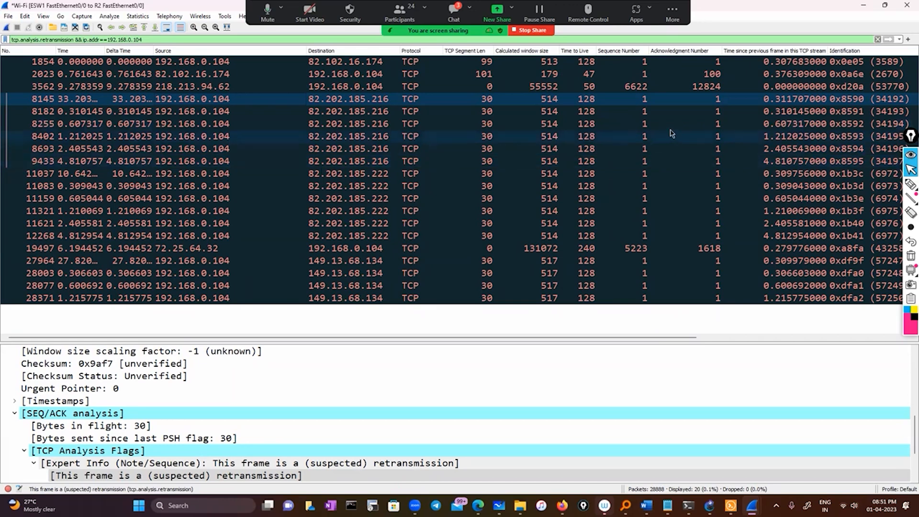
# Circle the Time to Live values of packets 8145 to 12268 and the rows of packets 2023 and 3562 in pen, and erase the annotations.
pyautogui.click(910, 186)
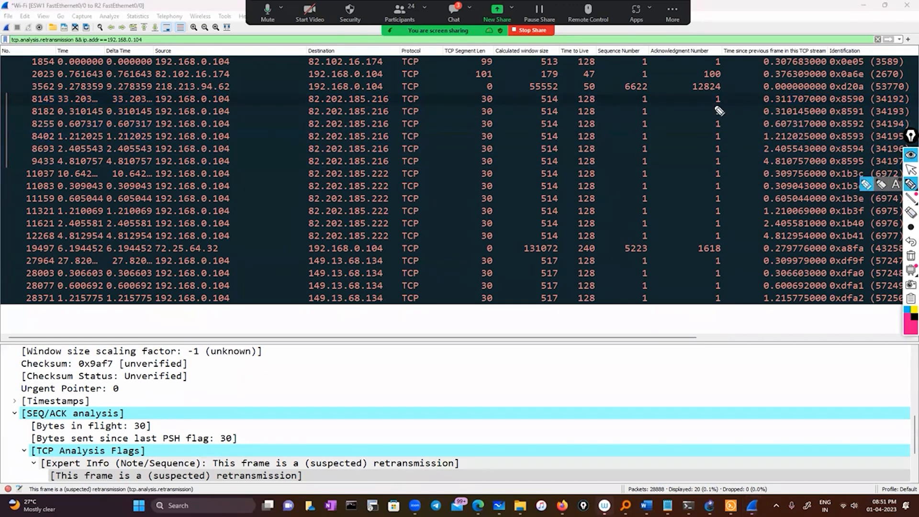
pyautogui.moveTo(613, 96)
pyautogui.mouseDown()
pyautogui.moveTo(562, 175)
pyautogui.moveTo(567, 232)
pyautogui.moveTo(596, 247)
pyautogui.moveTo(637, 175)
pyautogui.moveTo(615, 88)
pyautogui.moveTo(606, 97)
pyautogui.mouseUp()
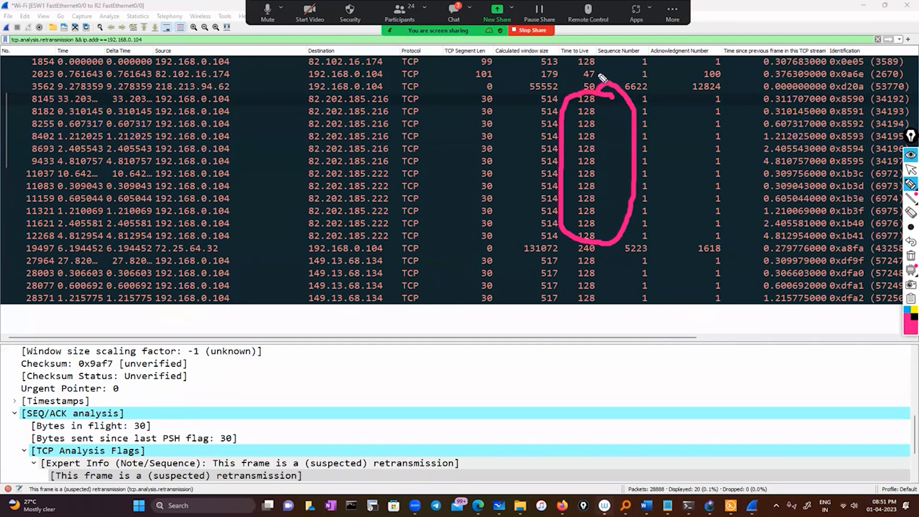
pyautogui.moveTo(158, 86); pyautogui.dragTo(334, 89)
pyautogui.moveTo(389, 97)
pyautogui.mouseDown()
pyautogui.moveTo(589, 94)
pyautogui.moveTo(604, 74)
pyautogui.moveTo(125, 69)
pyautogui.moveTo(127, 90)
pyautogui.mouseUp()
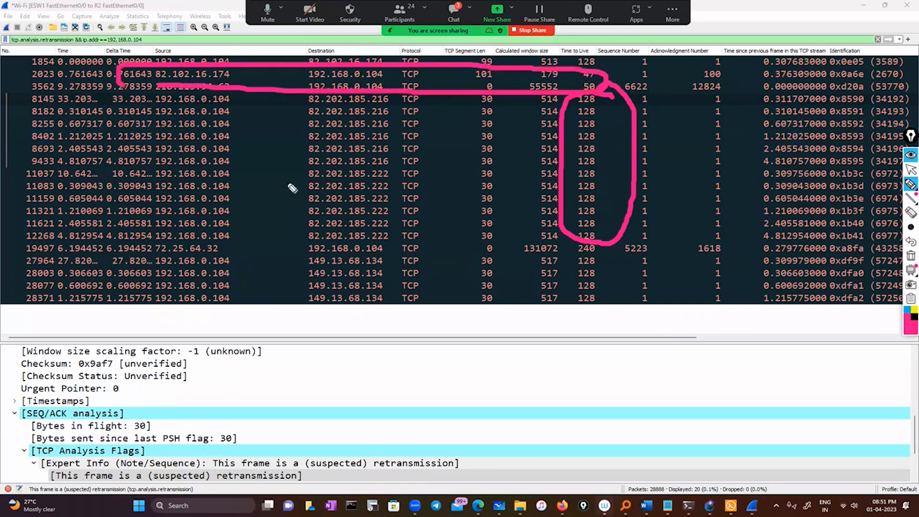
pyautogui.click(910, 185)
pyautogui.click(909, 170)
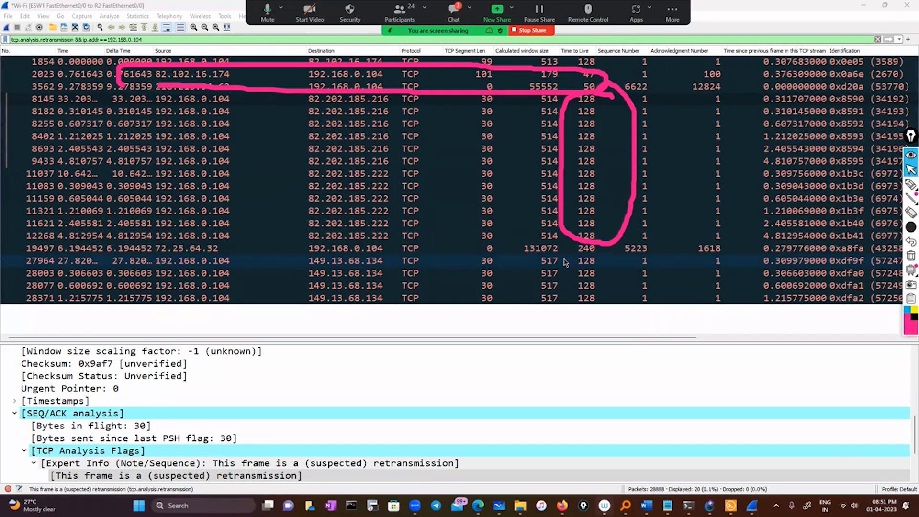
pyautogui.click(911, 256)
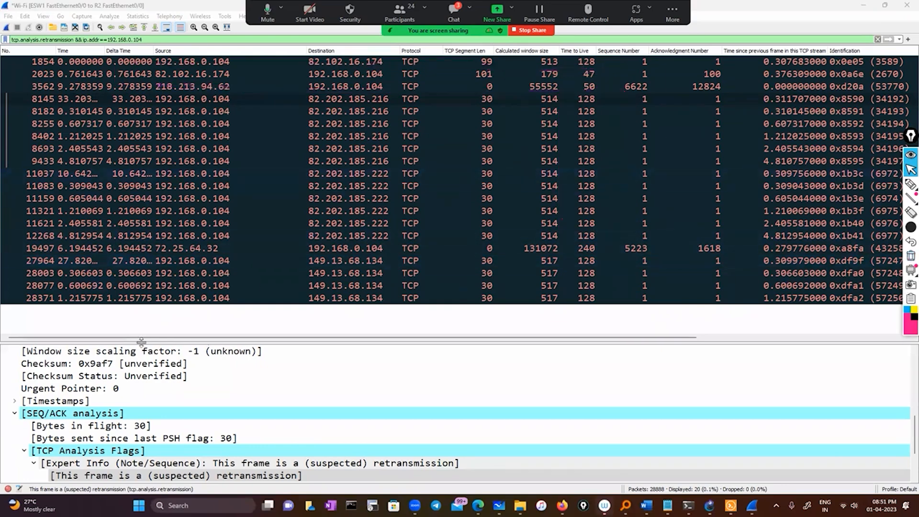
# Open Expert Information, clear the retransmission display filter, and reopen Expert Information for the whole capture.
pyautogui.click(8, 490)
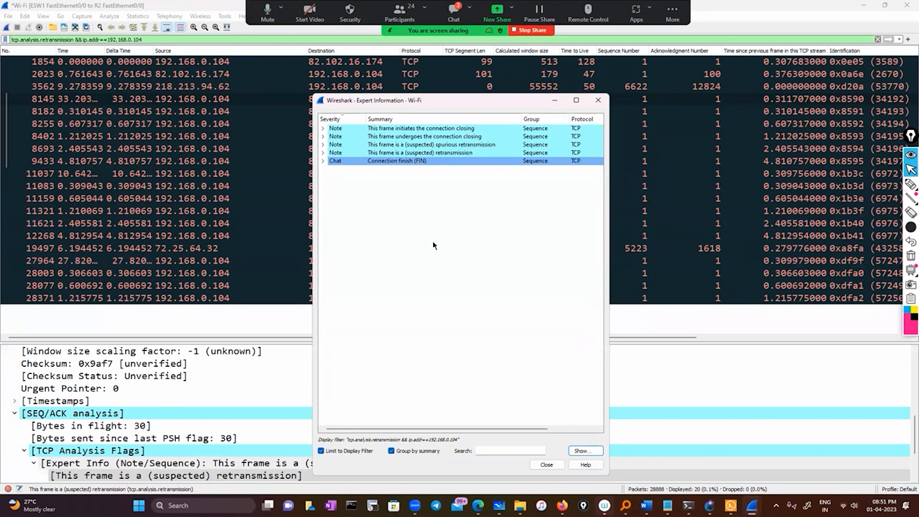
pyautogui.click(877, 40)
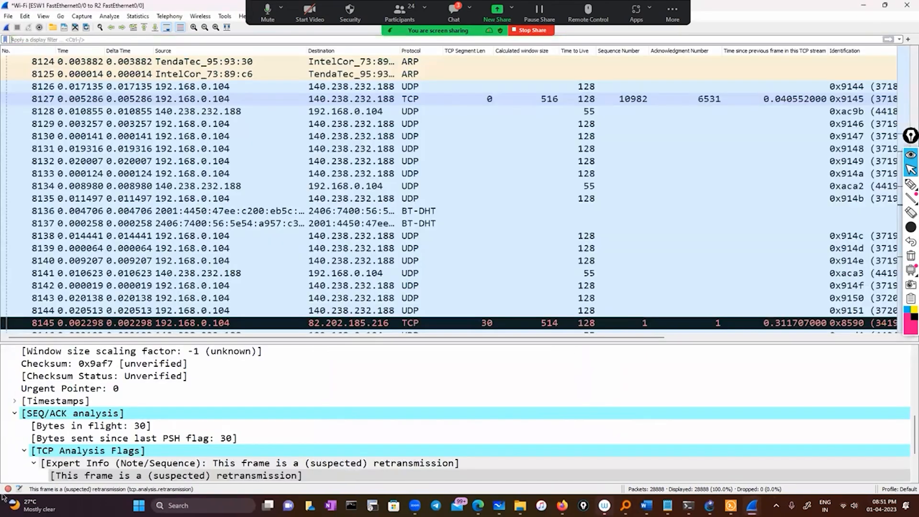
pyautogui.click(9, 489)
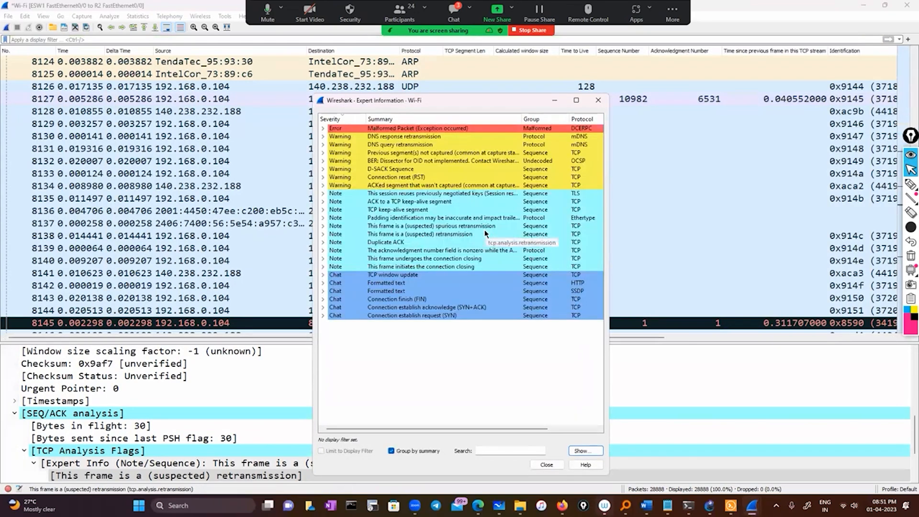
# Expand the Duplicate ACK note, filter the capture on tcp.analysis.duplicate_ack from packet 1525's entry, and minimize Expert Information.
pyautogui.click(323, 242)
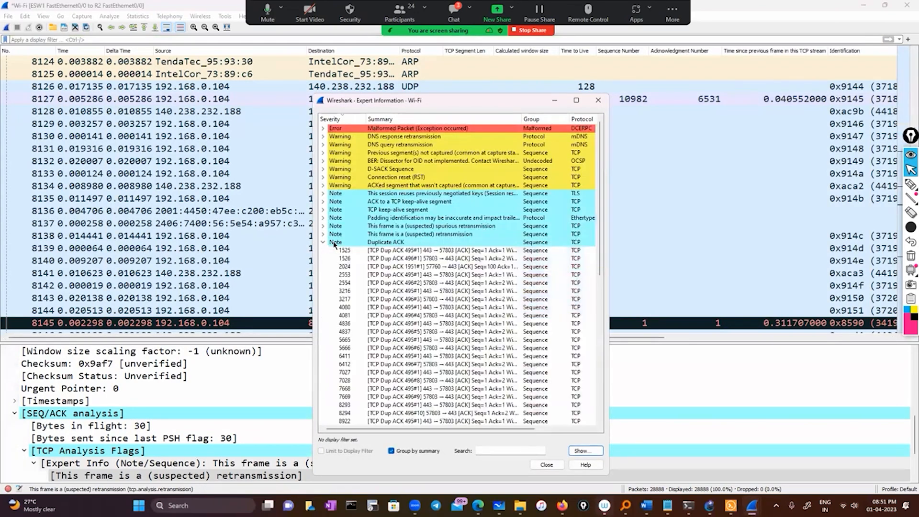
pyautogui.click(419, 251)
pyautogui.rightClick(419, 252)
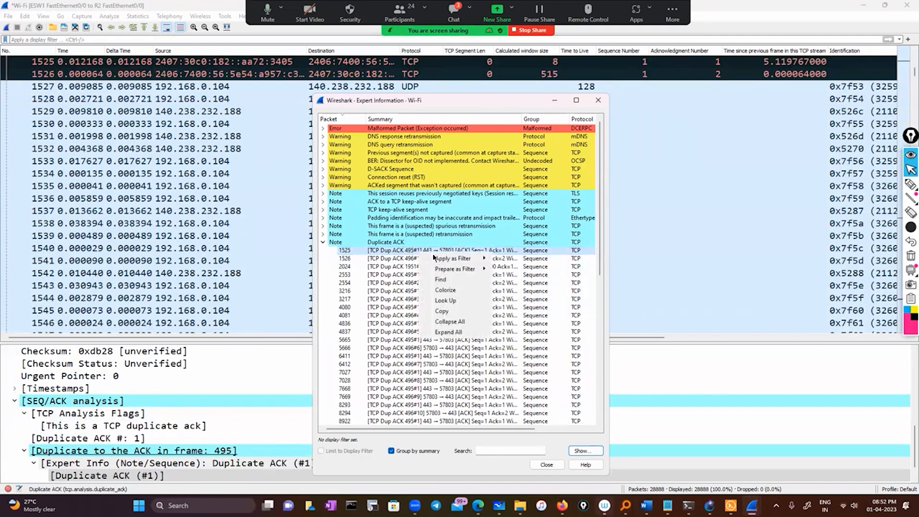
pyautogui.moveTo(453, 259)
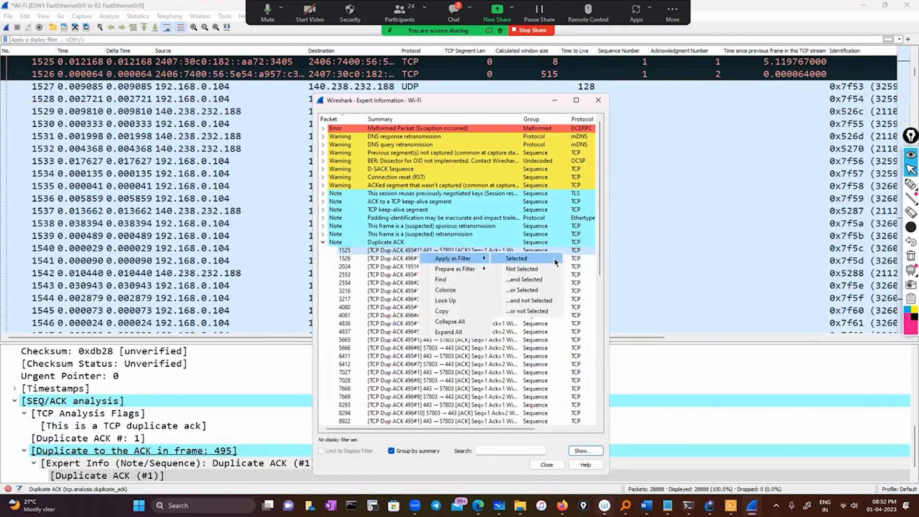
pyautogui.click(556, 263)
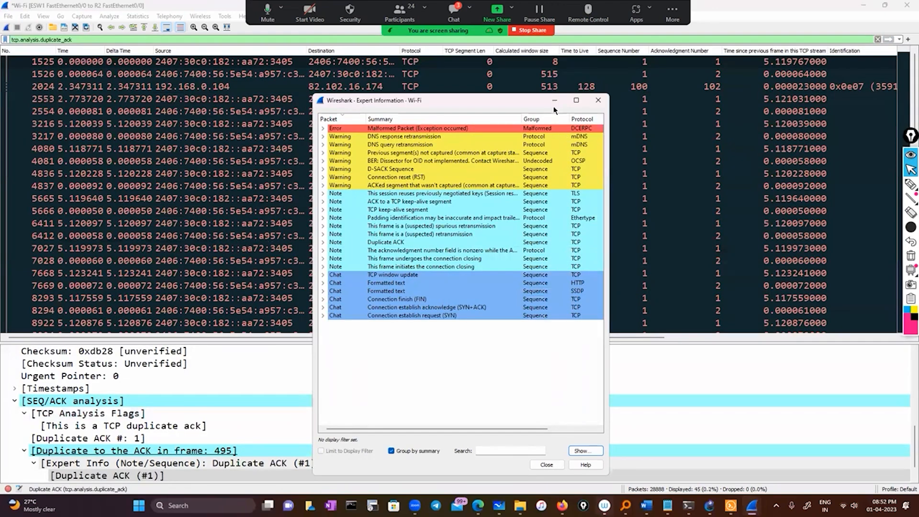
pyautogui.click(554, 101)
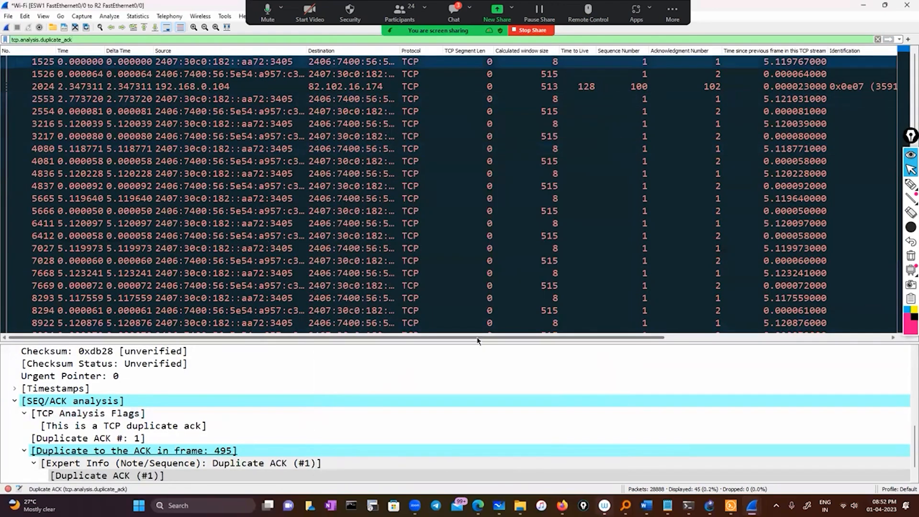
# Examine the filtered duplicate ACK packets down to the last one, including the Info, Source and Destination columns.
pyautogui.moveTo(613, 341); pyautogui.dragTo(646, 341)
pyautogui.hscroll(5, 464, 277)
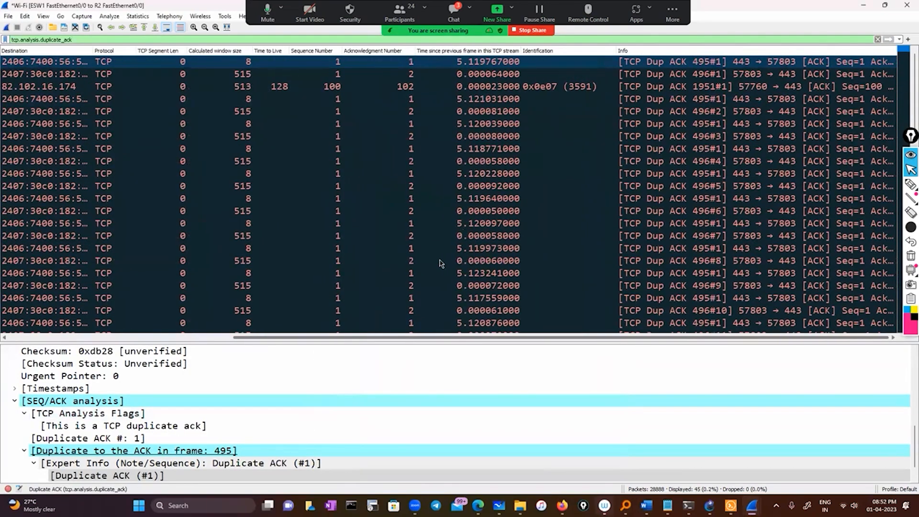
pyautogui.scroll(-3, 433, 270)
pyautogui.scroll(-5, 433, 269)
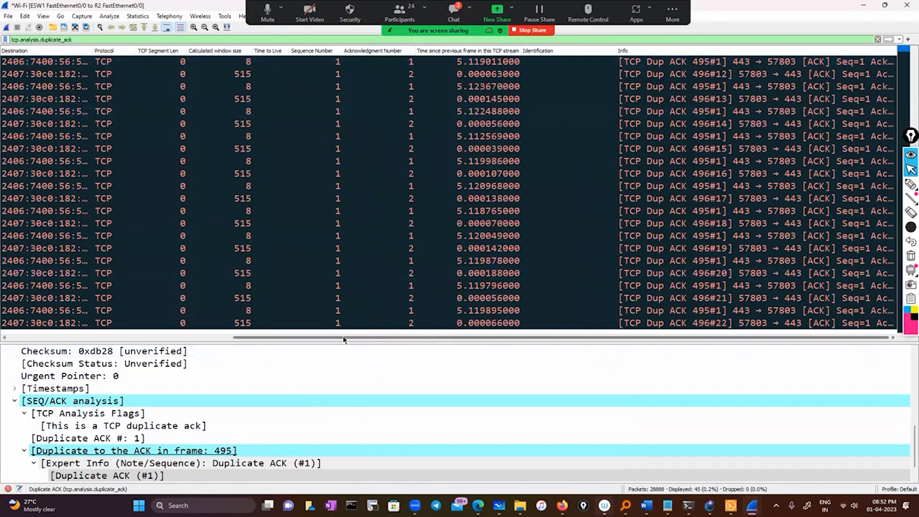
pyautogui.hscroll(-10, 343, 337)
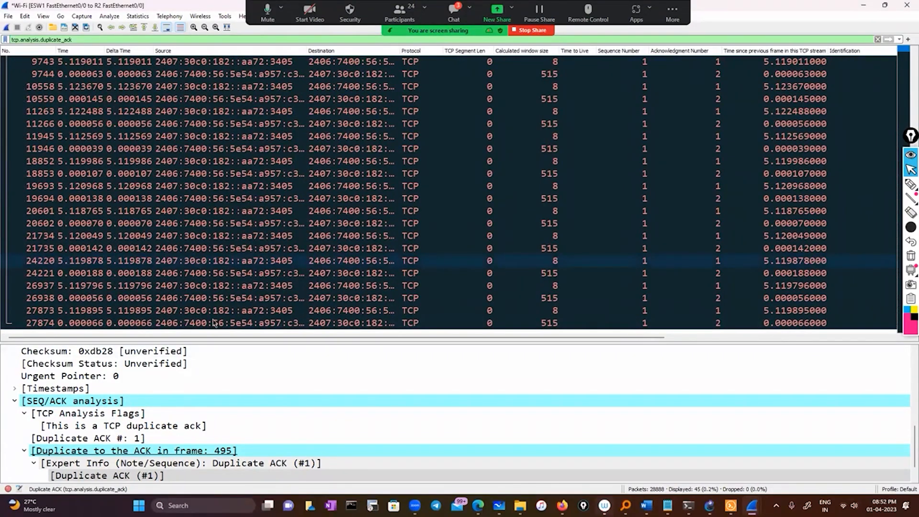
pyautogui.moveTo(213, 338); pyautogui.dragTo(485, 345)
pyautogui.hscroll(-3, 191, 320)
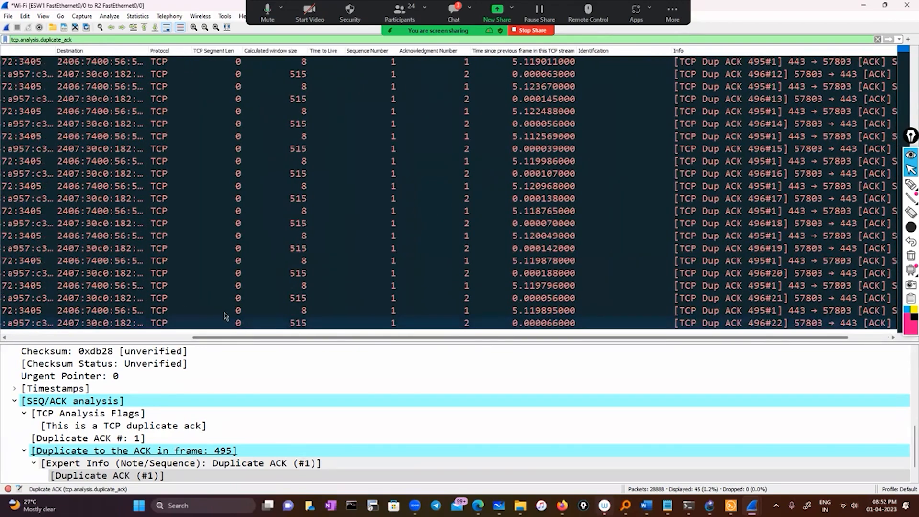
pyautogui.hscroll(-4, 103, 127)
pyautogui.hscroll(-3, 6, 489)
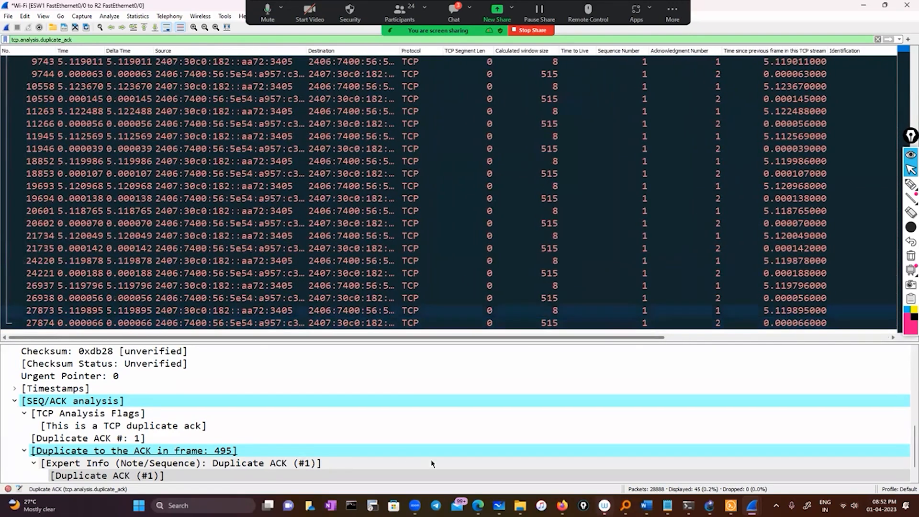
# Reopen Expert Information and clear the tcp.analysis.duplicate_ack display filter.
pyautogui.moveTo(19, 504)
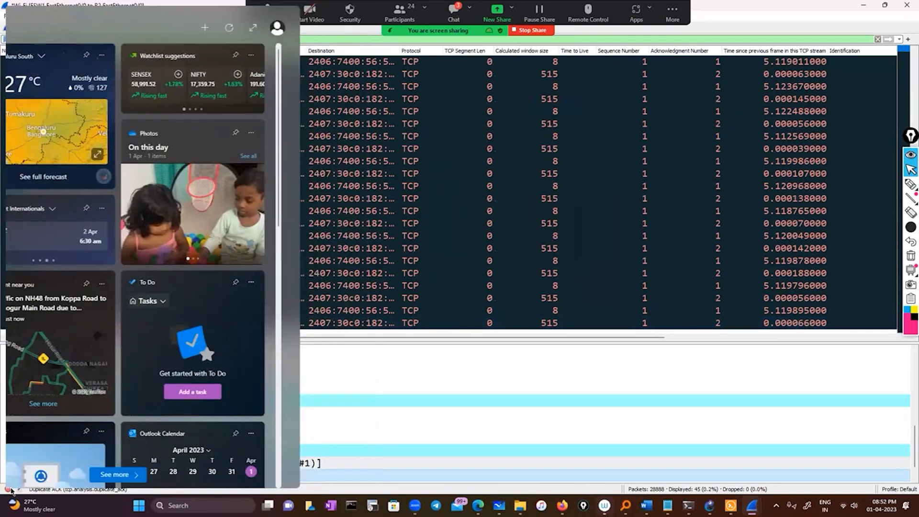
pyautogui.click(8, 489)
pyautogui.click(10, 489)
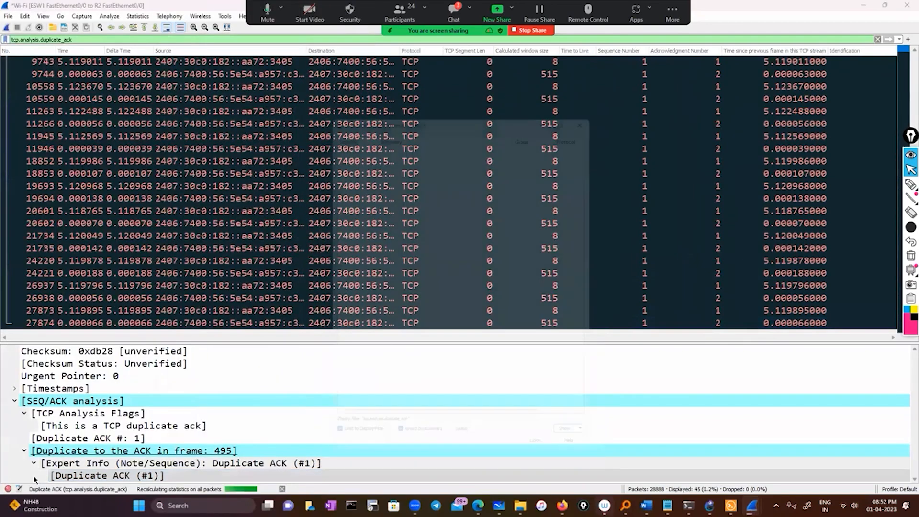
pyautogui.click(9, 488)
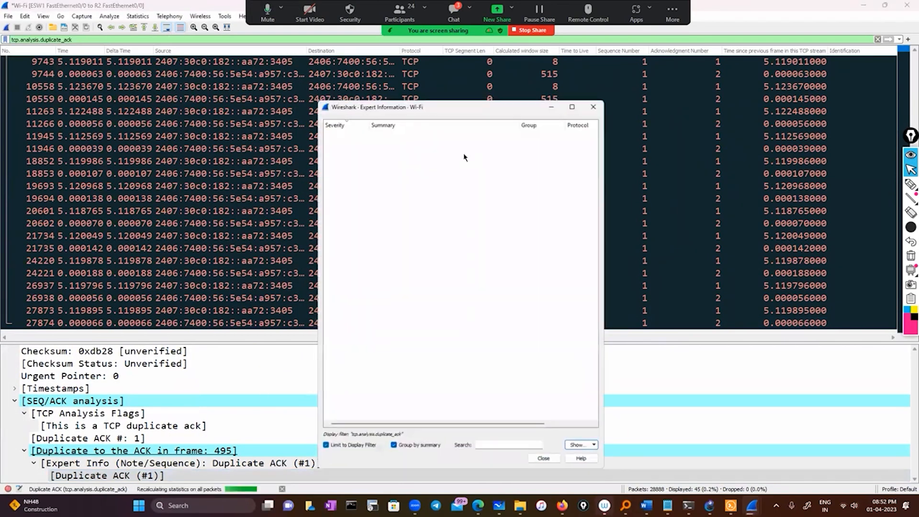
pyautogui.click(877, 39)
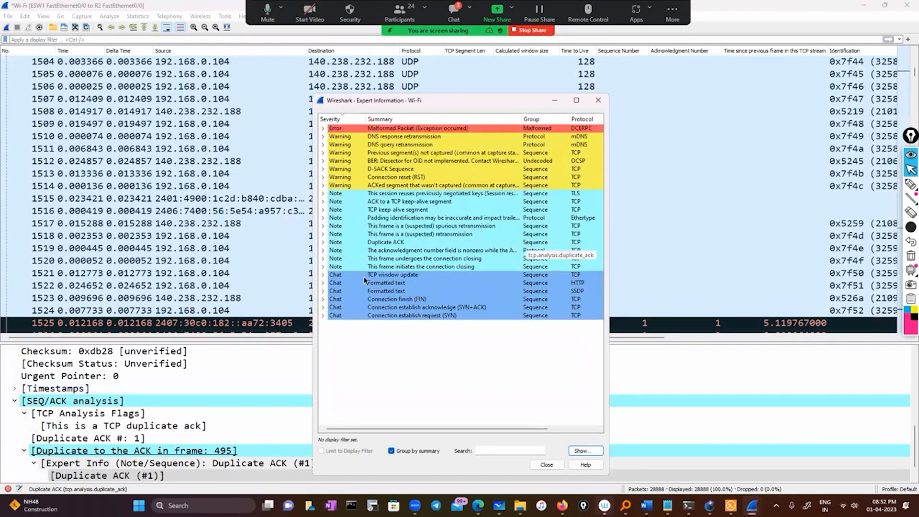
# Expand the TCP window update chat entry and filter the capture on tcp.analysis.window_update from packet 14809's entry.
pyautogui.click(323, 275)
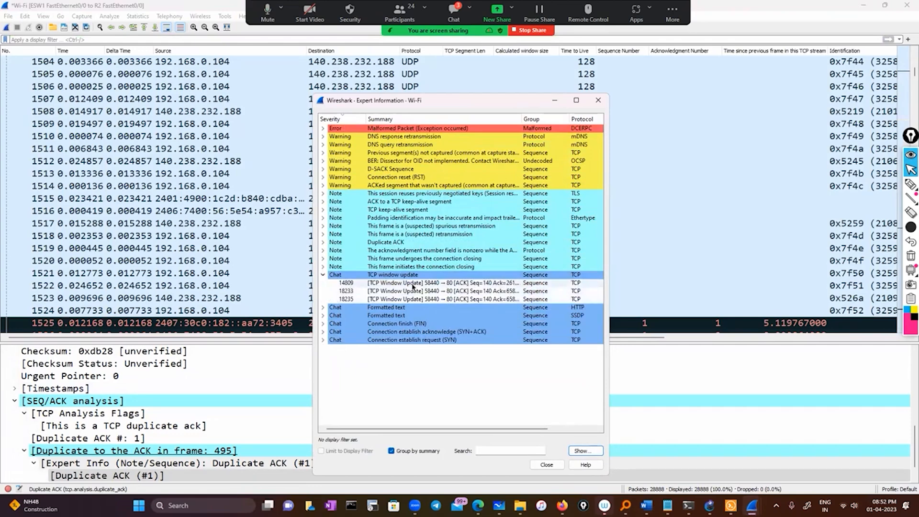
pyautogui.click(461, 283)
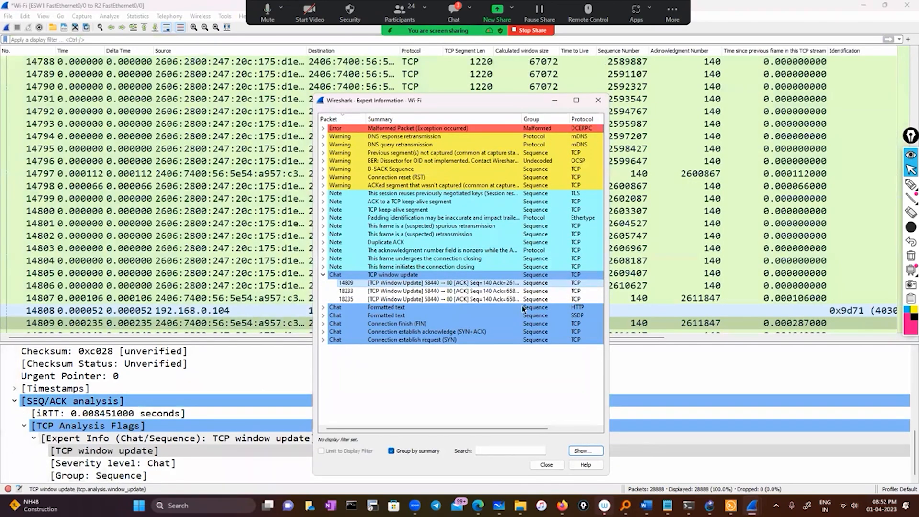
pyautogui.rightClick(409, 283)
pyautogui.moveTo(459, 290)
pyautogui.click(517, 290)
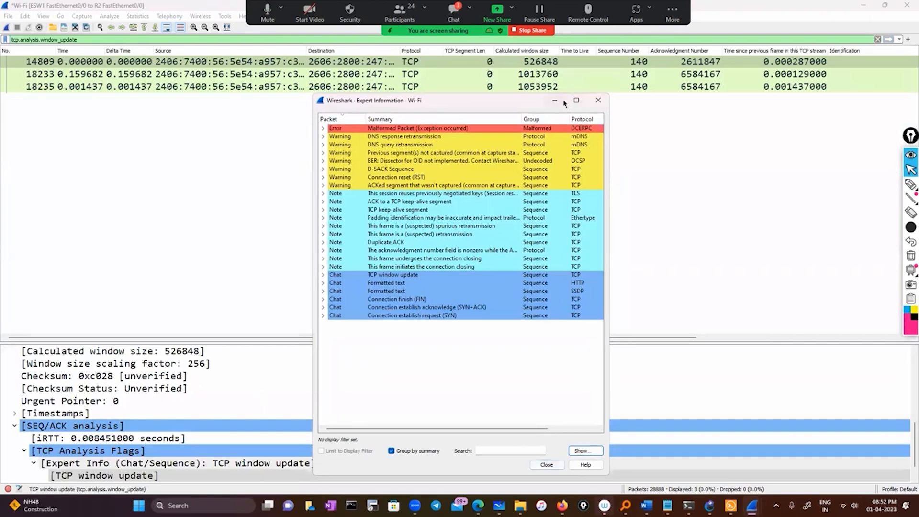
# Minimize Expert Information and examine the three filtered window update packets, including their Info column.
pyautogui.click(555, 101)
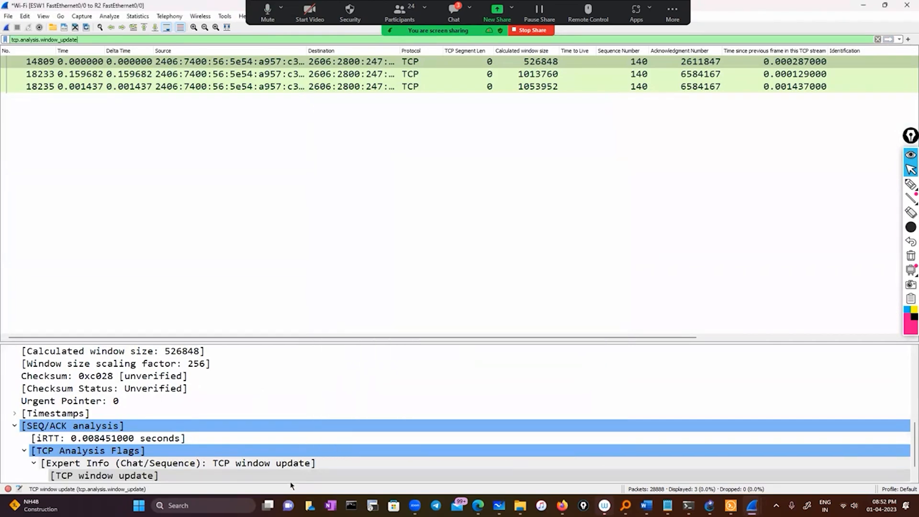
pyautogui.moveTo(277, 337); pyautogui.dragTo(581, 346)
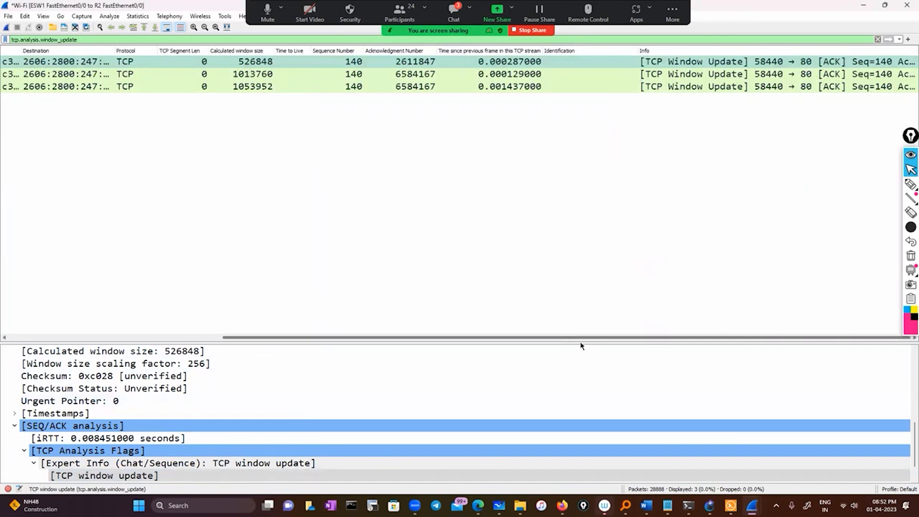
pyautogui.moveTo(344, 330); pyautogui.dragTo(81, 309)
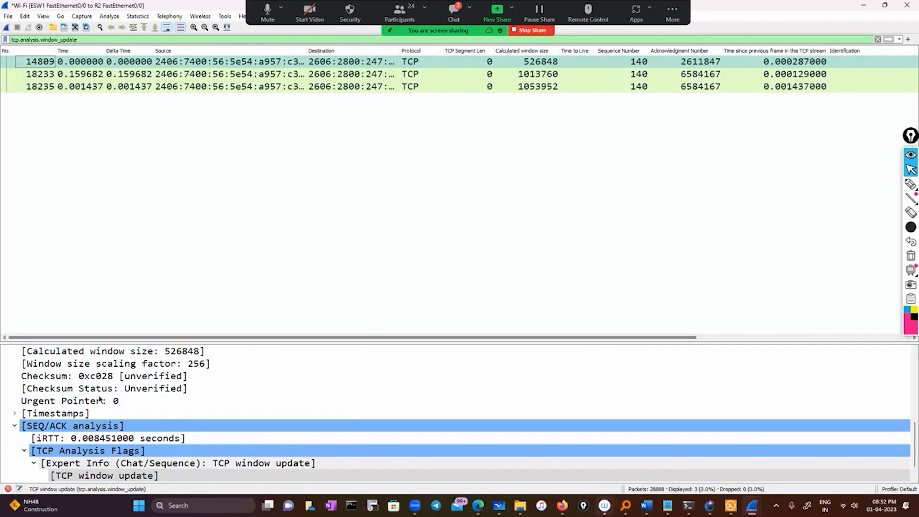
# Clear the tcp.analysis.window_update display filter and bring back Expert Information for the whole capture.
pyautogui.click(8, 488)
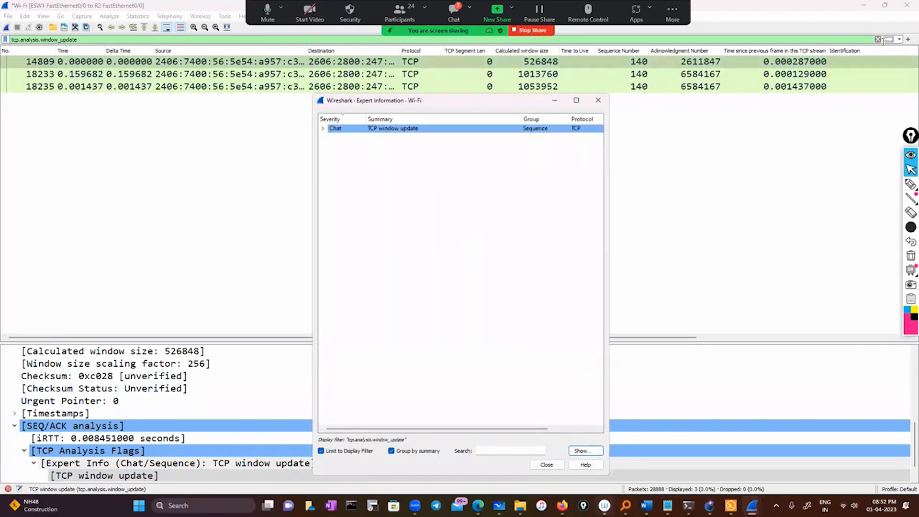
pyautogui.click(878, 39)
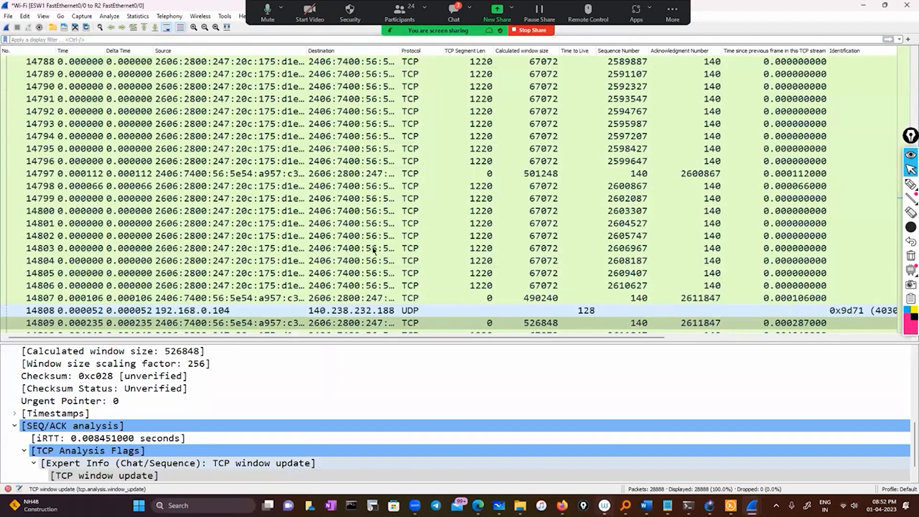
pyautogui.click(8, 488)
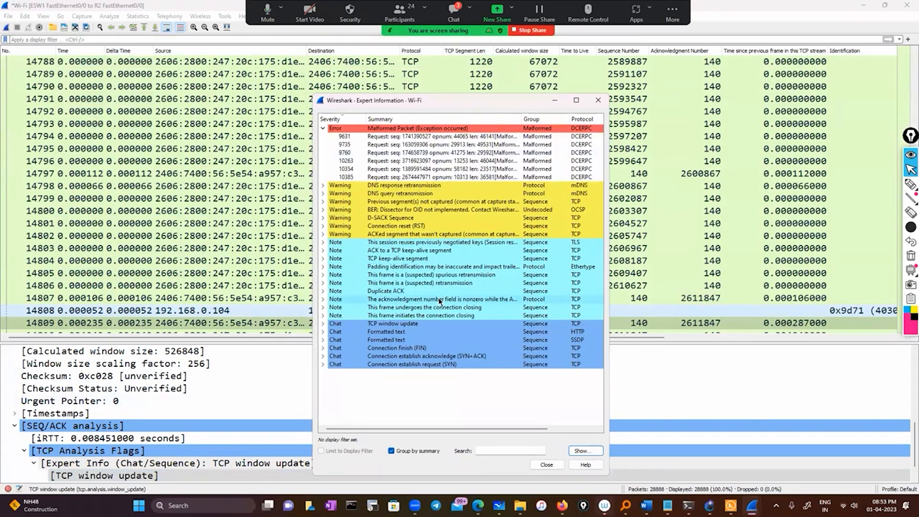
# Expand the Connection finish (FIN) chat entry, filter the capture on tcp.connection.fin from packet 497's entry, and minimize Expert Information.
pyautogui.click(323, 349)
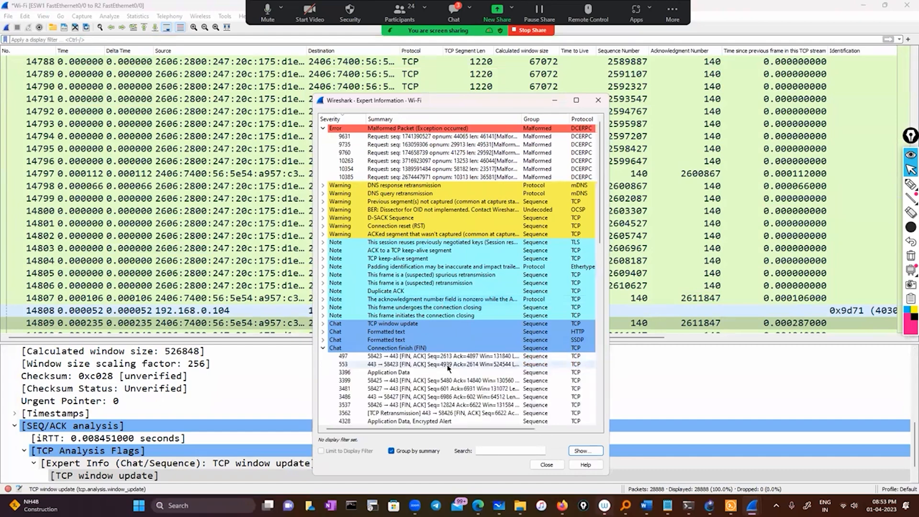
pyautogui.click(407, 359)
pyautogui.rightClick(407, 359)
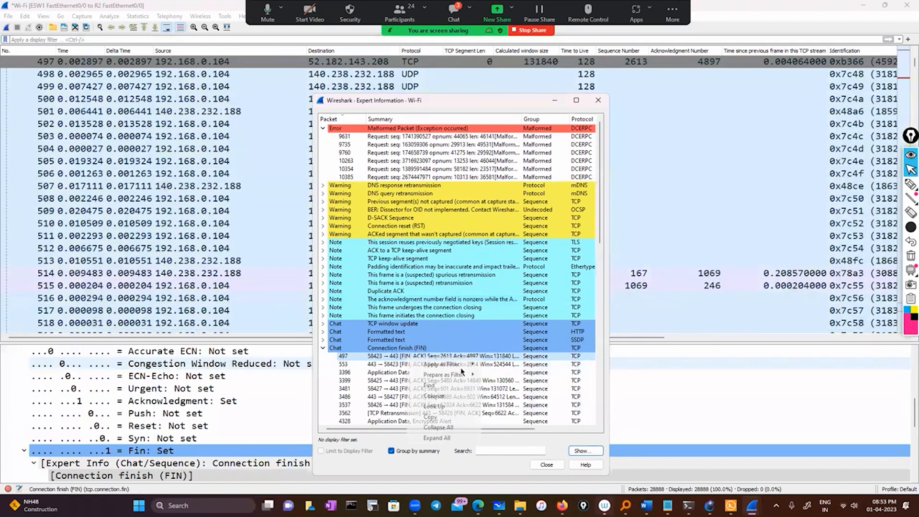
pyautogui.moveTo(460, 365)
pyautogui.click(517, 365)
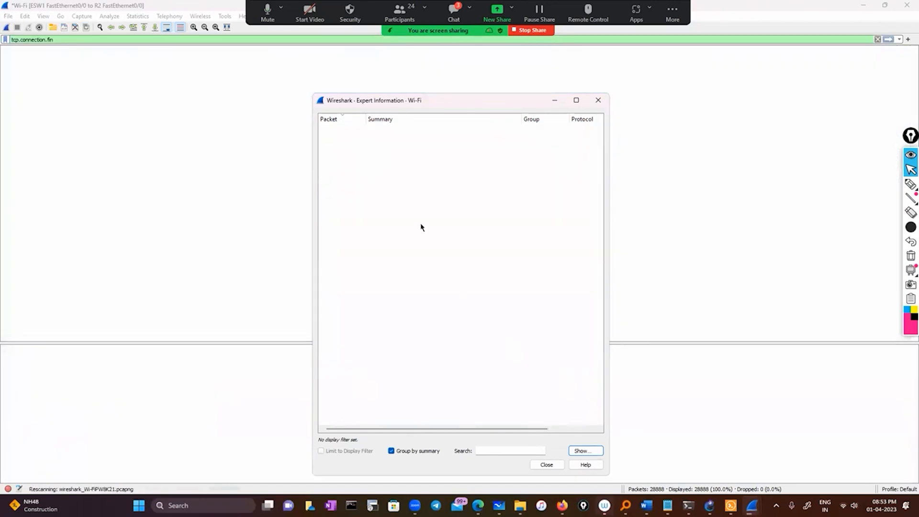
pyautogui.click(555, 101)
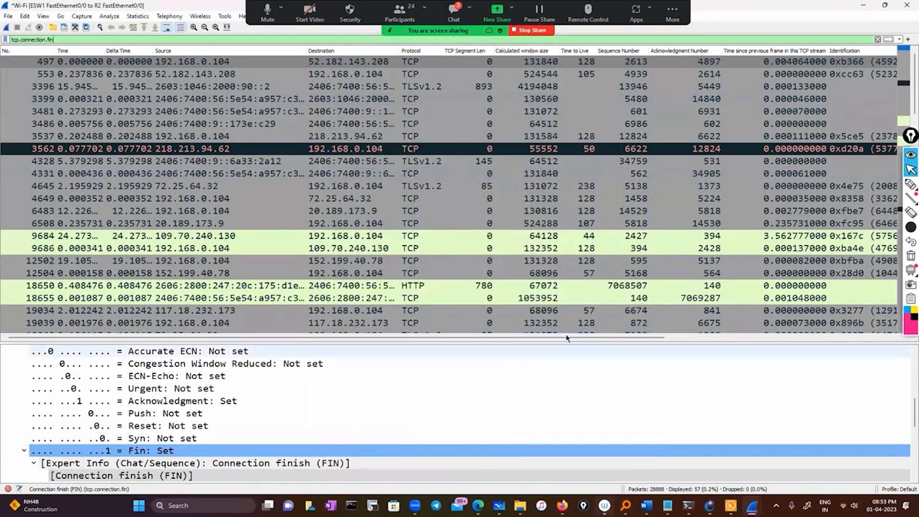
# Examine the Info column of the filtered FIN packets and select the port 80 to 58433 [FIN, ACK] packet.
pyautogui.hscroll(1, 527, 221)
pyautogui.hscroll(10, 527, 221)
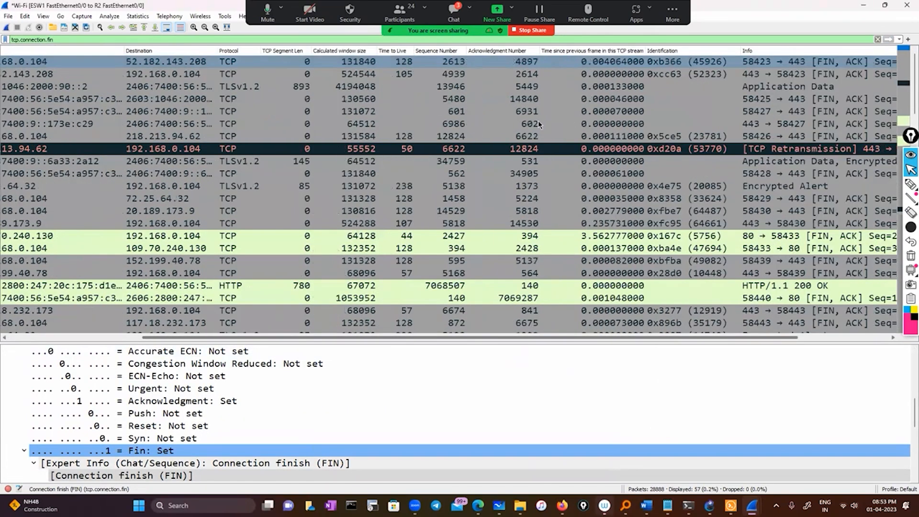
pyautogui.scroll(-3, 527, 221)
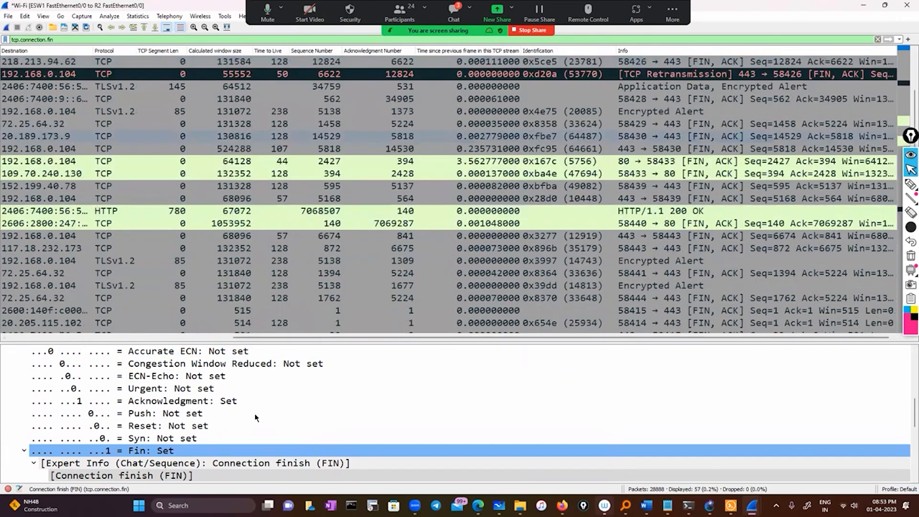
pyautogui.click(541, 124)
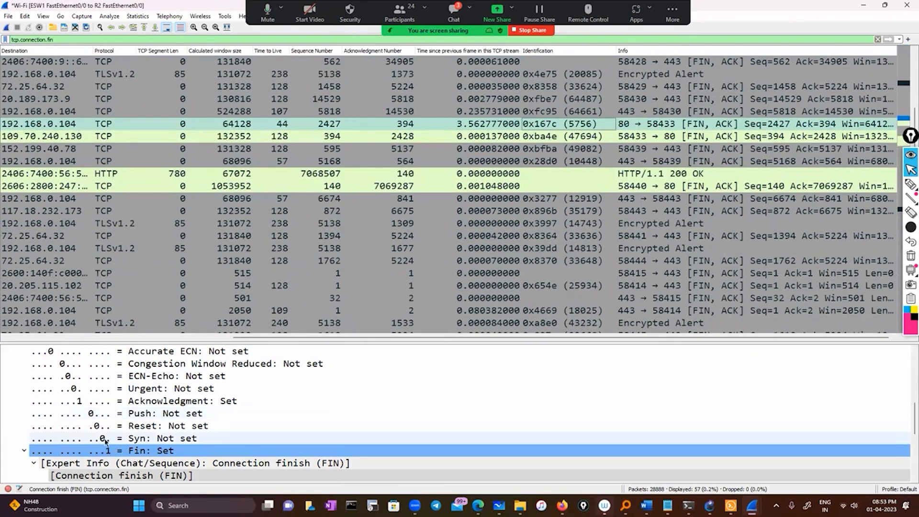
# Circle the Fin: Set bit in the packet details using a thinner annotation pen, then clear the drawing and return to the pointer.
pyautogui.click(911, 227)
pyautogui.click(911, 184)
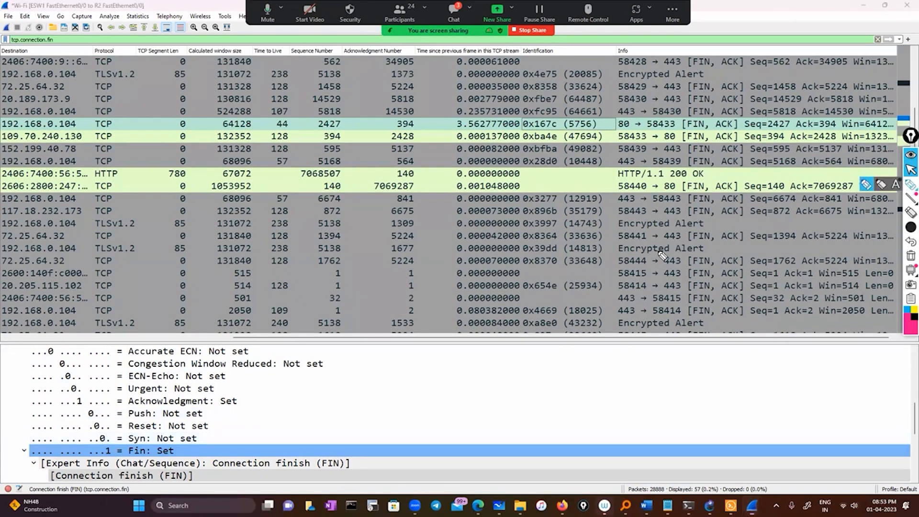
pyautogui.moveTo(125, 433)
pyautogui.mouseDown()
pyautogui.moveTo(94, 445)
pyautogui.moveTo(126, 460)
pyautogui.mouseUp()
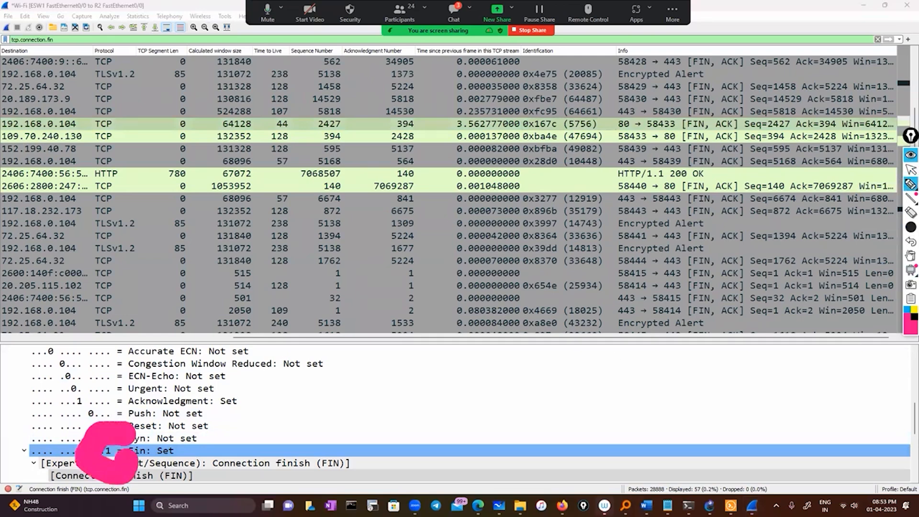
pyautogui.click(911, 228)
pyautogui.click(867, 229)
pyautogui.click(911, 256)
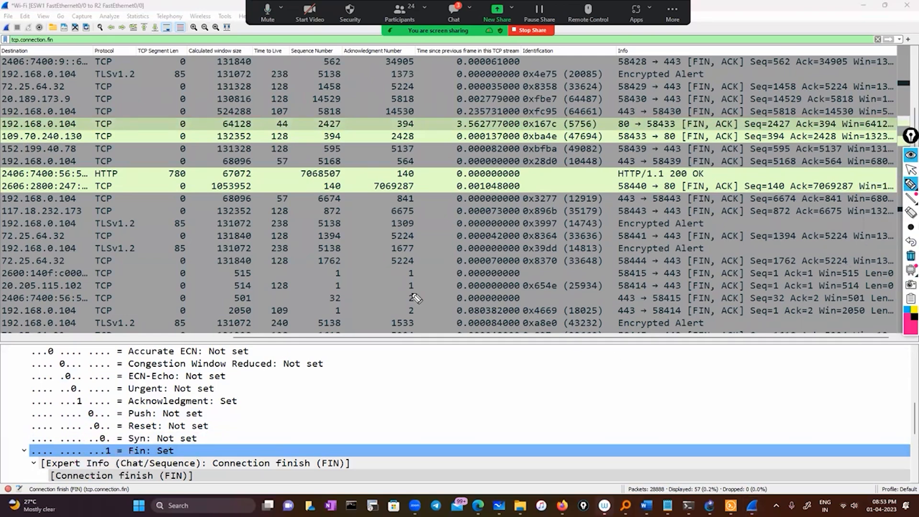
pyautogui.moveTo(122, 440)
pyautogui.mouseDown()
pyautogui.moveTo(122, 467)
pyautogui.moveTo(97, 440)
pyautogui.mouseUp()
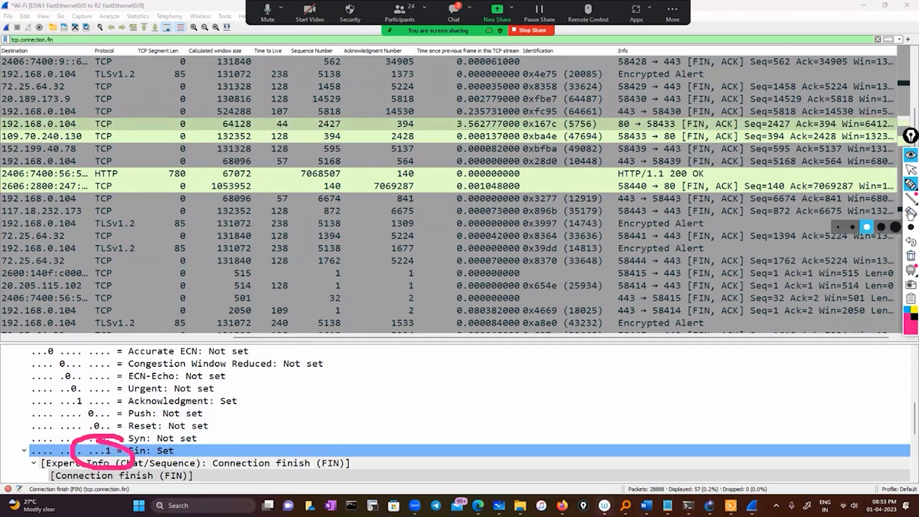
pyautogui.click(911, 256)
pyautogui.click(910, 170)
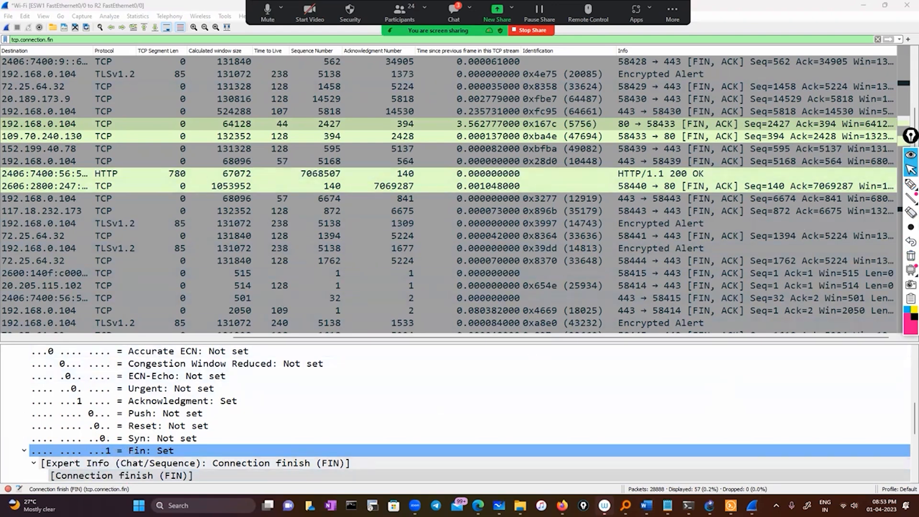
# Check the remaining topics in the Wireshark today notes in Notepad and return to Wireshark.
pyautogui.click(668, 506)
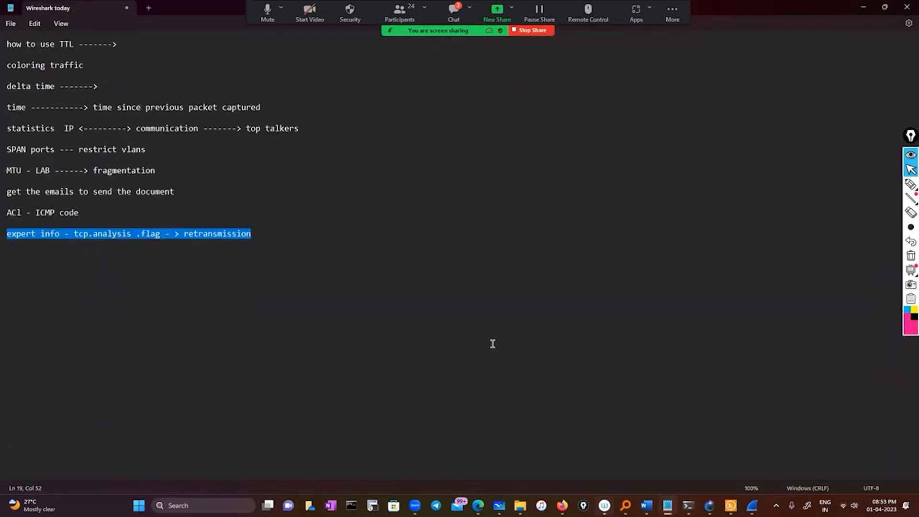
pyautogui.click(863, 7)
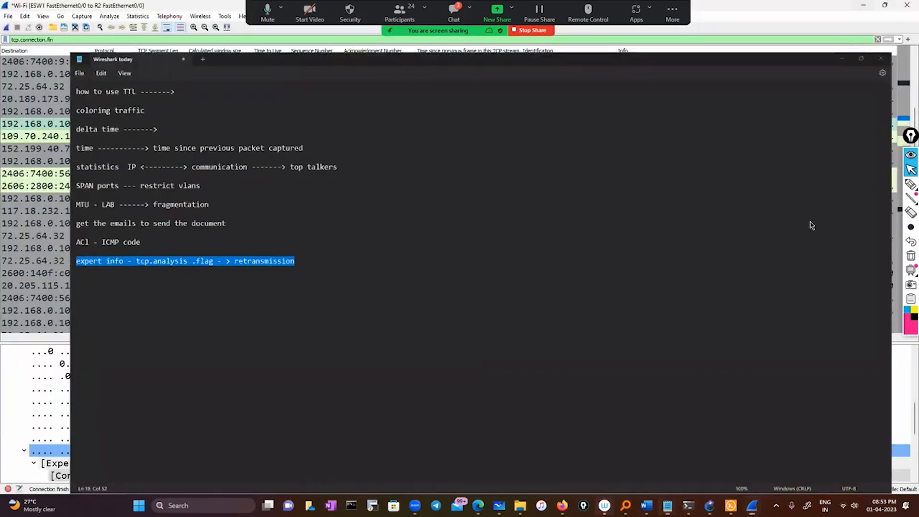
pyautogui.click(911, 171)
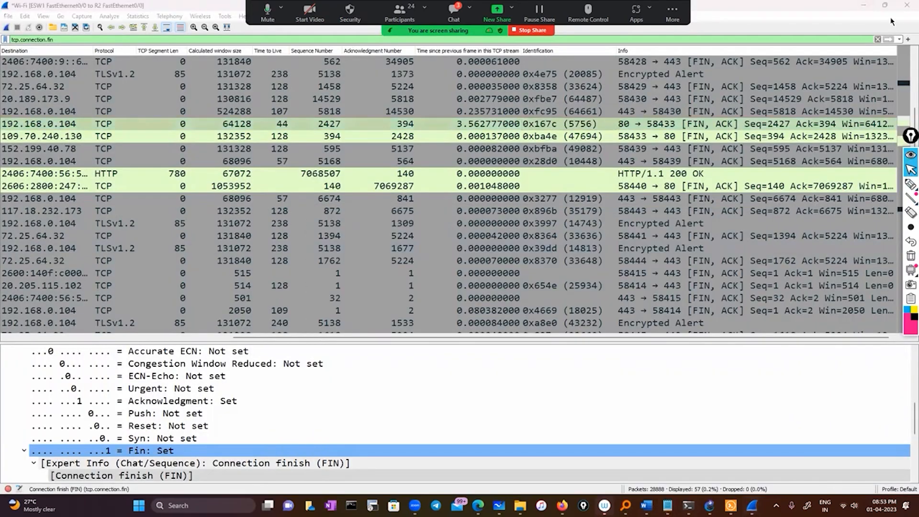
# Minimize the Wireshark windows, switch to GNS3 and stop the packet capture on the link between ESW1 and R2.
pyautogui.click(865, 6)
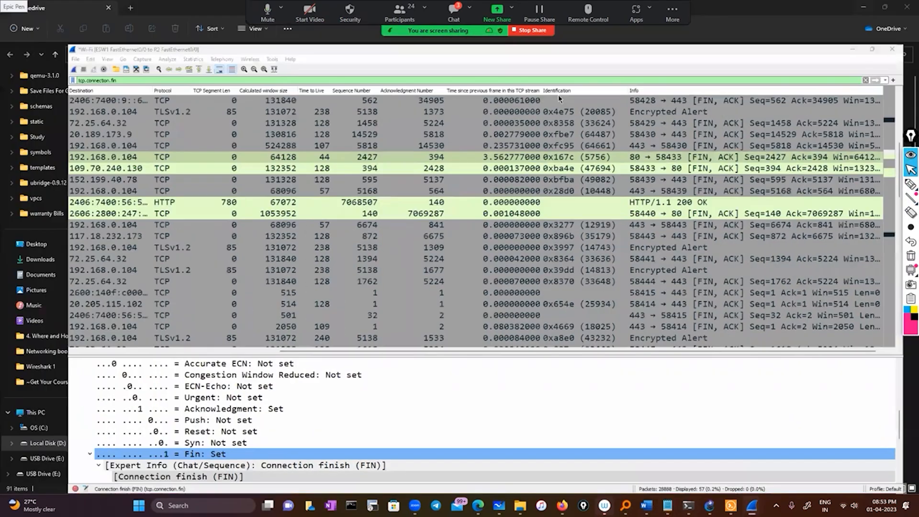
pyautogui.click(557, 101)
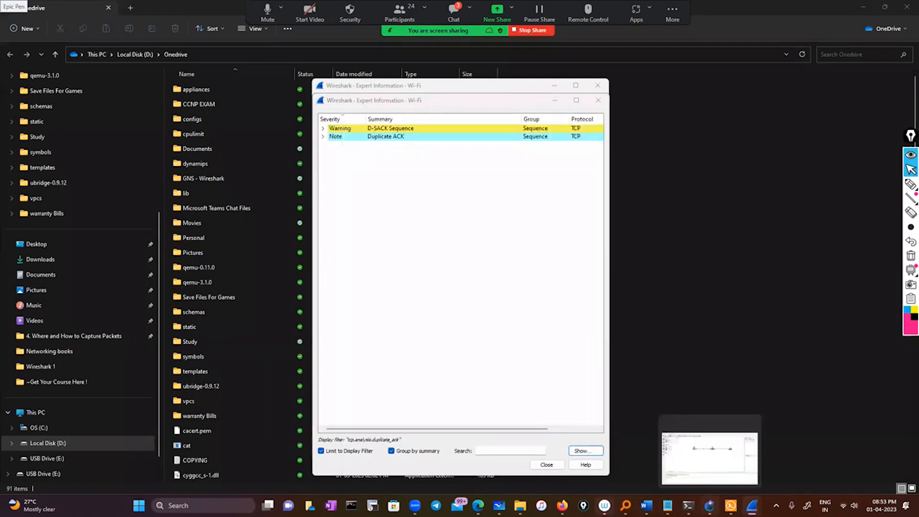
pyautogui.click(709, 505)
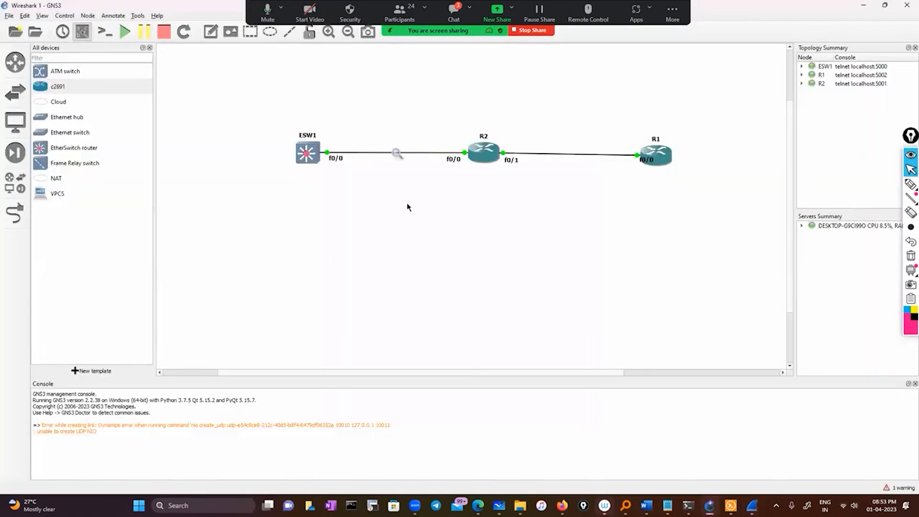
pyautogui.rightClick(396, 153)
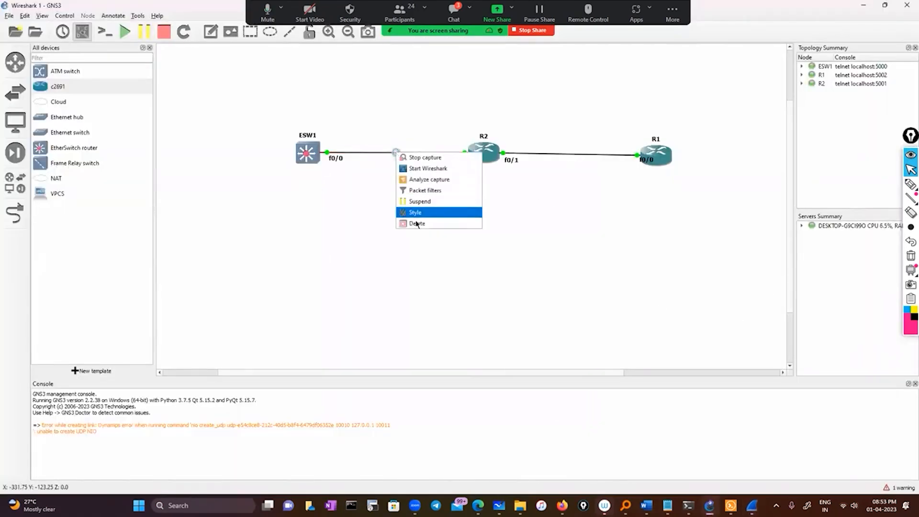
pyautogui.click(420, 162)
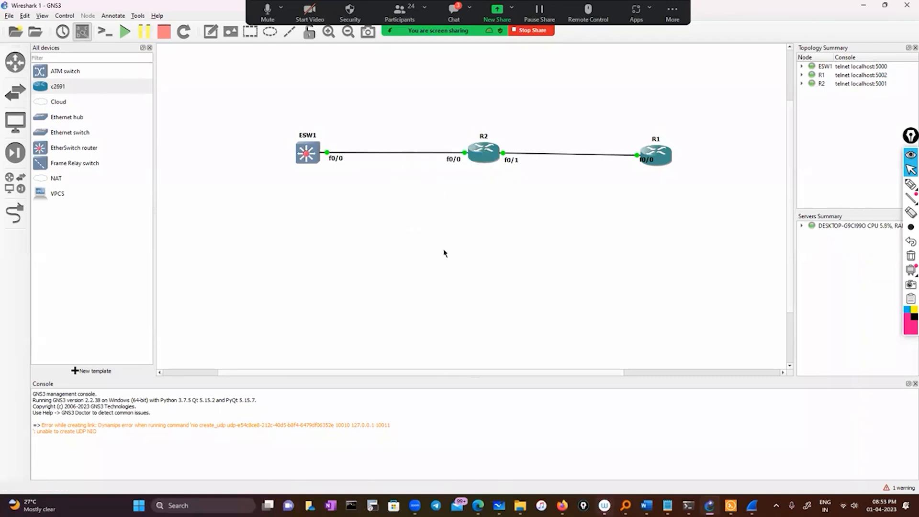
# Switch to ESW1's console in Solar-PuTTY and enter terminal configuration mode with the configure command.
pyautogui.rightClick(310, 151)
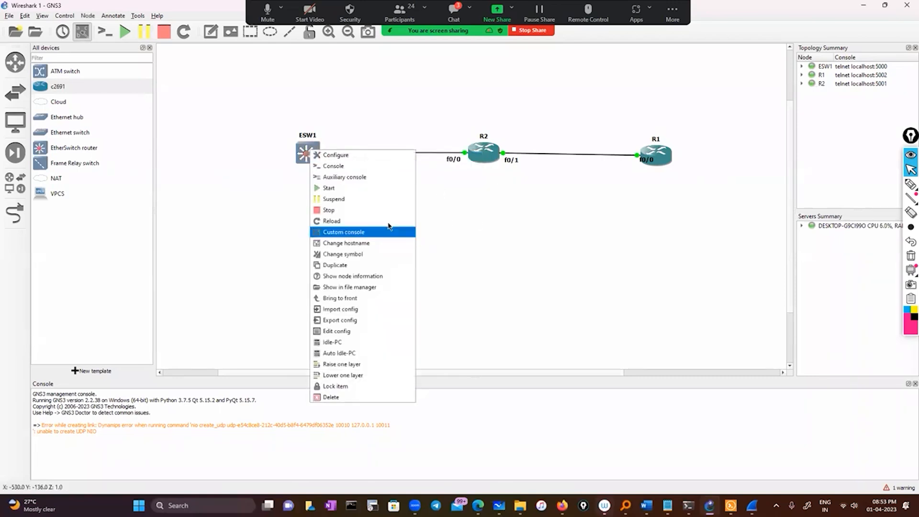
pyautogui.click(752, 506)
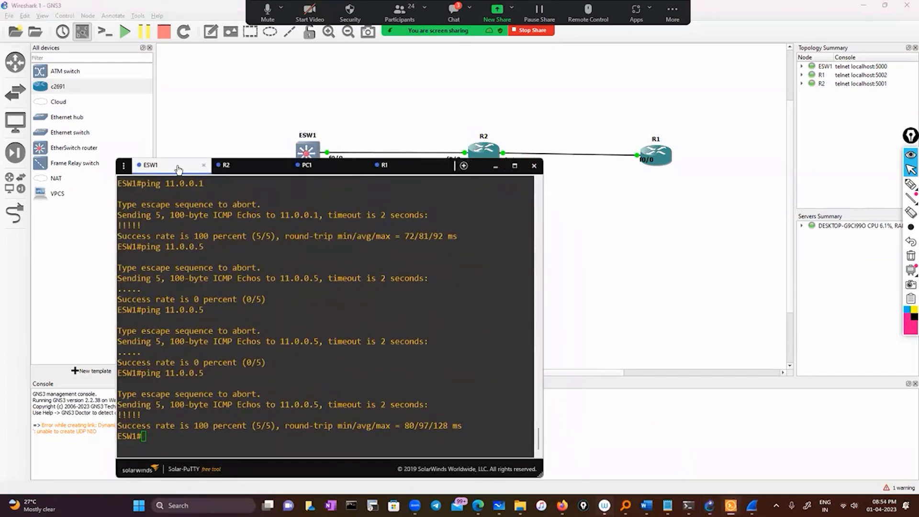
pyautogui.moveTo(177, 170); pyautogui.dragTo(322, 81)
pyautogui.write('conf')
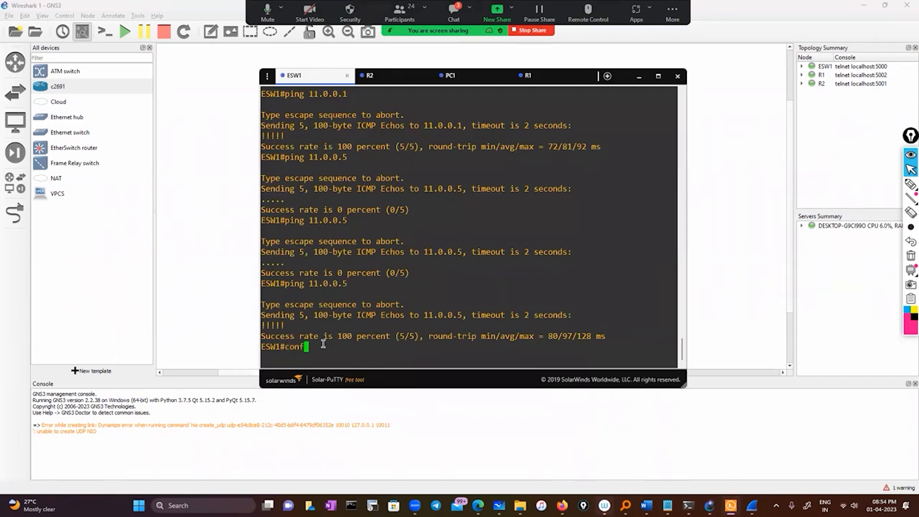
pyautogui.press('Tab')
pyautogui.press('Return')
pyautogui.press('Return')
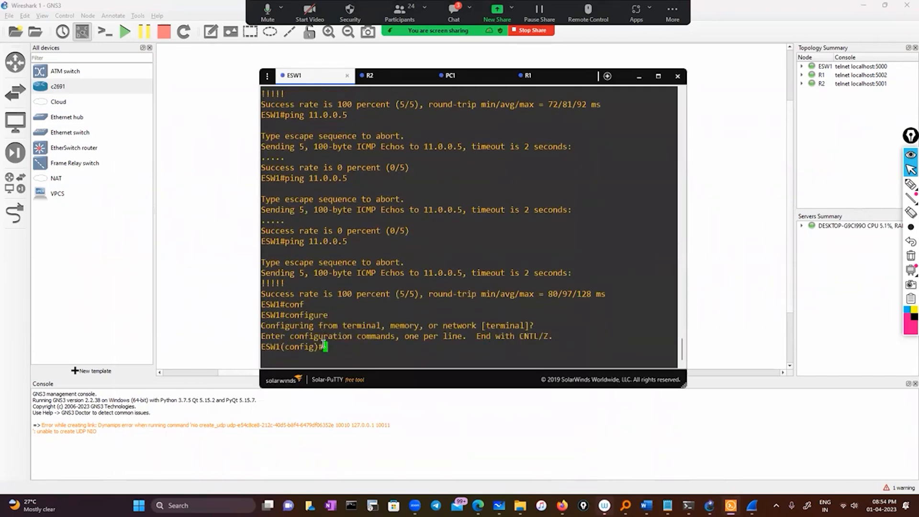
# Begin a monitor command in ESW1's configuration mode and list its available options with ?
pyautogui.write('mon')
pyautogui.press('Tab')
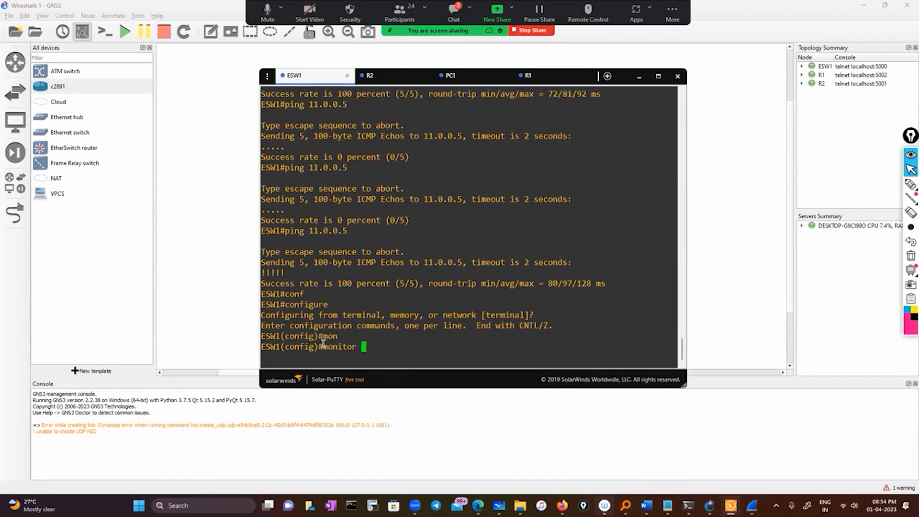
pyautogui.write('1')
pyautogui.press('BackSpace')
pyautogui.press('BackSpace')
pyautogui.press('BackSpace')
pyautogui.press('BackSpace')
pyautogui.press('BackSpace')
pyautogui.press('BackSpace')
pyautogui.press('BackSpace')
pyautogui.press('BackSpace')
pyautogui.press('BackSpace')
pyautogui.press('BackSpace')
pyautogui.write('mon')
pyautogui.press('Tab')
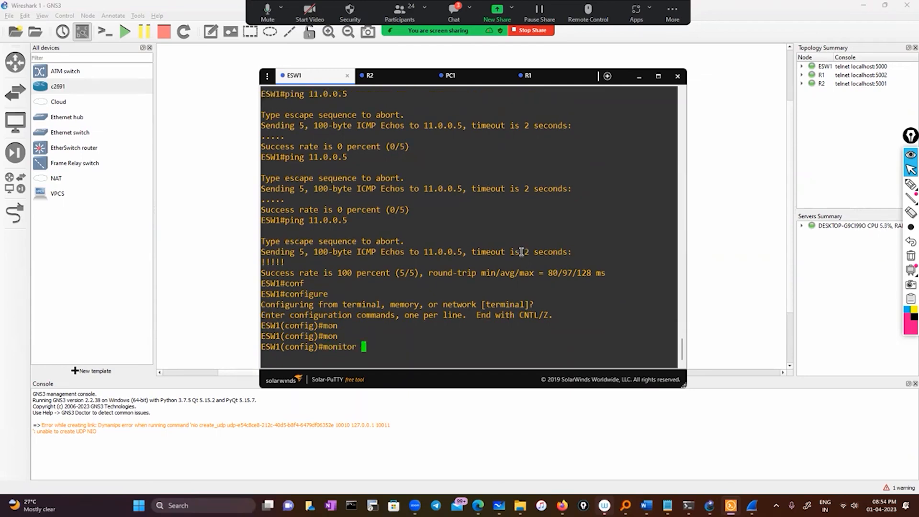
pyautogui.write('1')
pyautogui.press('BackSpace')
pyautogui.press('BackSpace')
pyautogui.write('?')
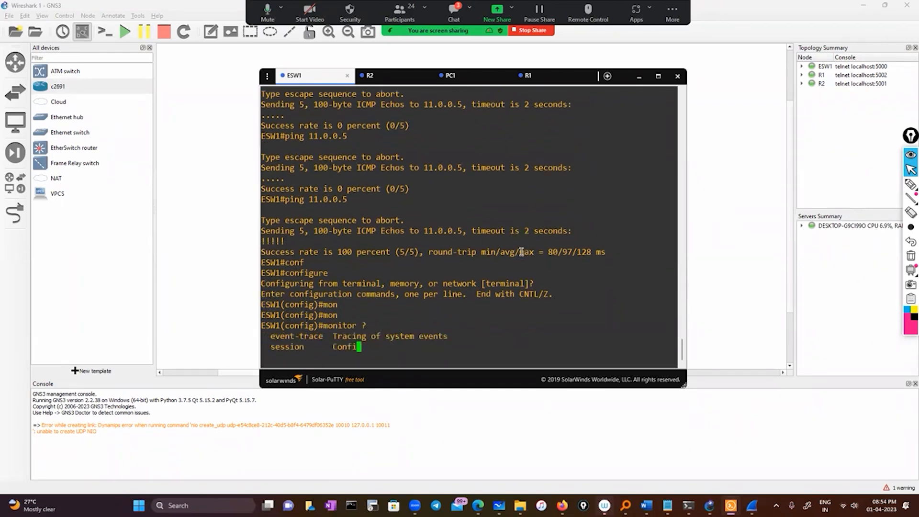
pyautogui.write('se')
# Extend the command to monitor session and list the accepted SPAN session numbers with ?
pyautogui.press('Tab')
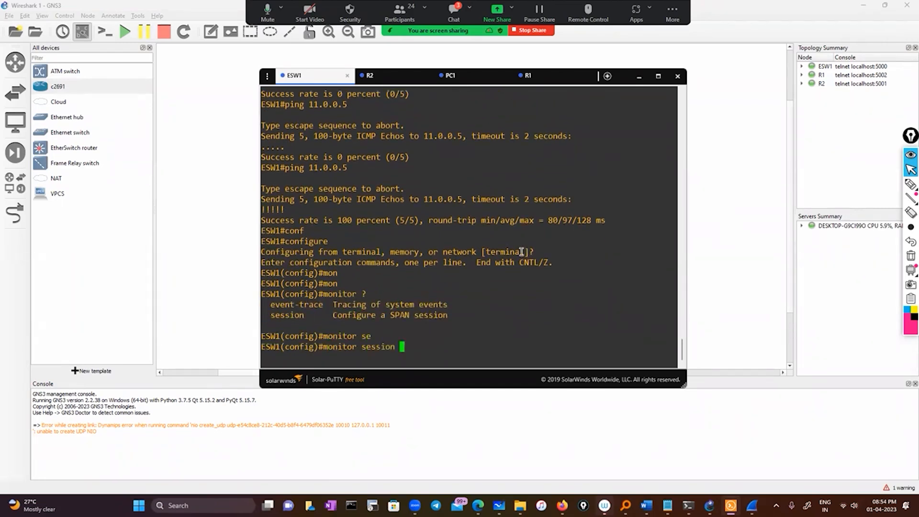
pyautogui.write('?')
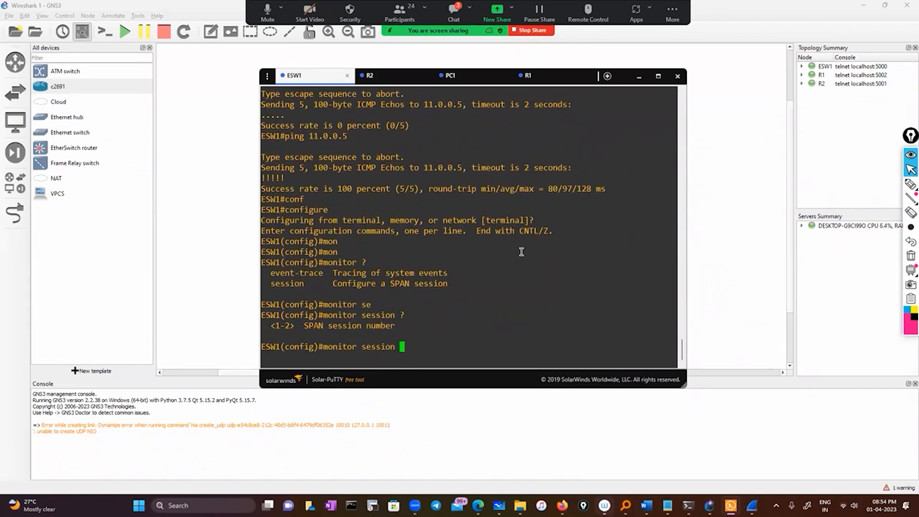
# Return to ESW1's console and extend the command to monitor session 1 source, listing the options with ? at both levels.
pyautogui.click(738, 188)
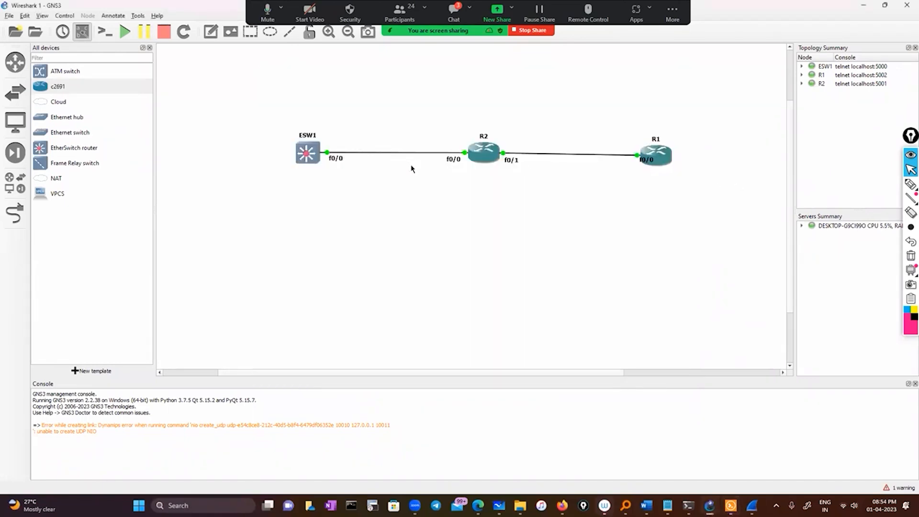
pyautogui.doubleClick(307, 153)
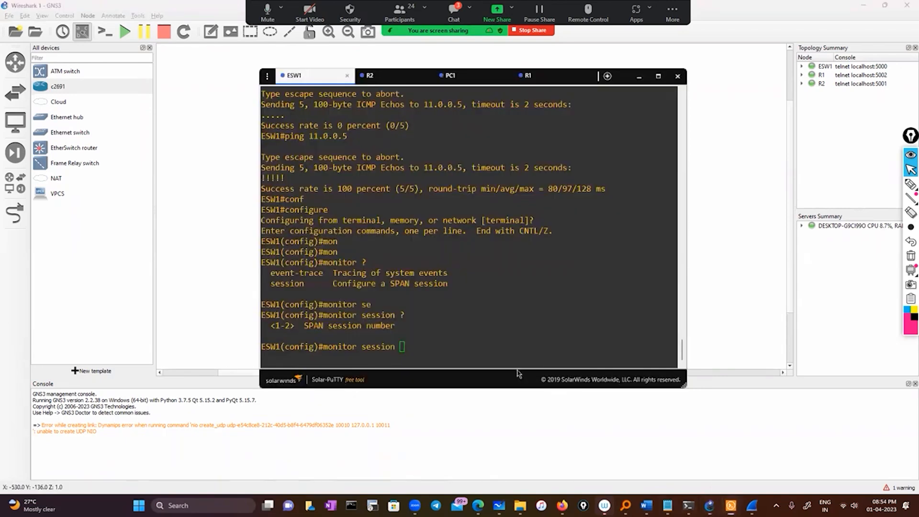
pyautogui.write('1 ?')
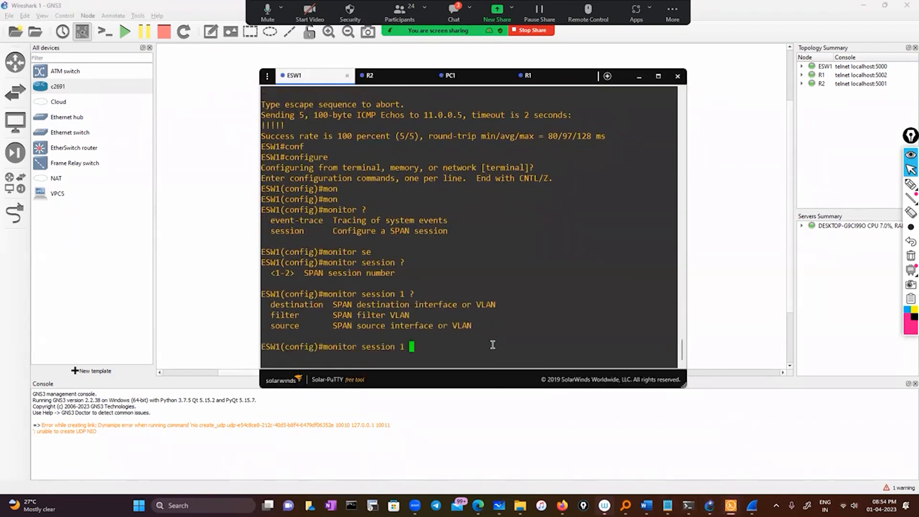
pyautogui.write('so')
pyautogui.press('Tab')
pyautogui.write('?')
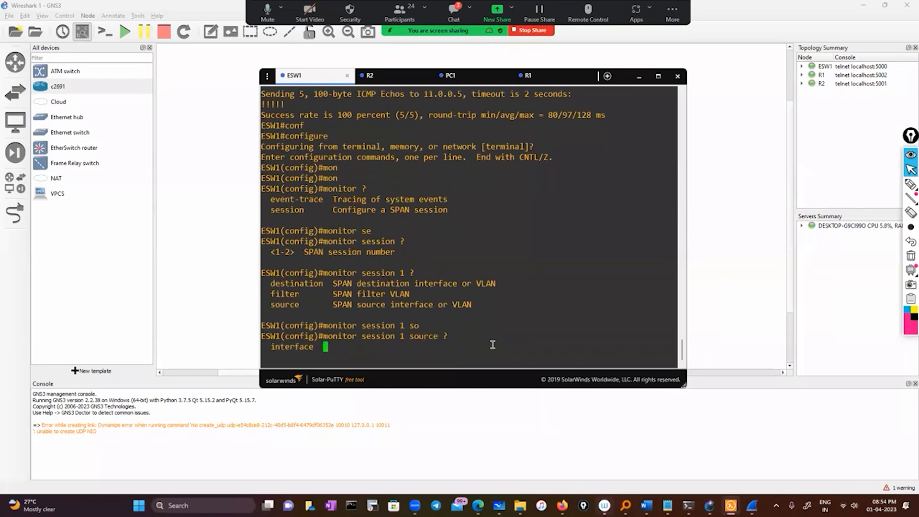
pyautogui.write('in')
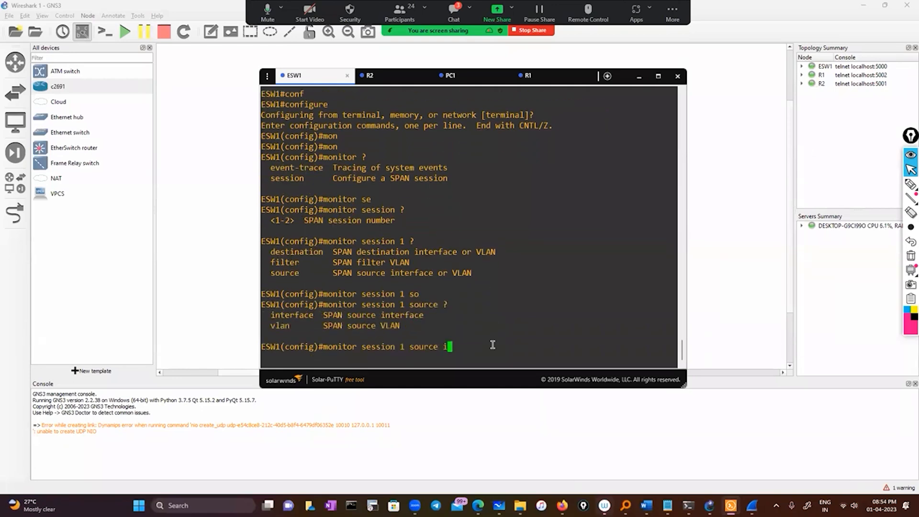
# Extend the source command with interface fastEthernet 0/0 and query its further options with ?, moving the console window aside.
pyautogui.press('Tab')
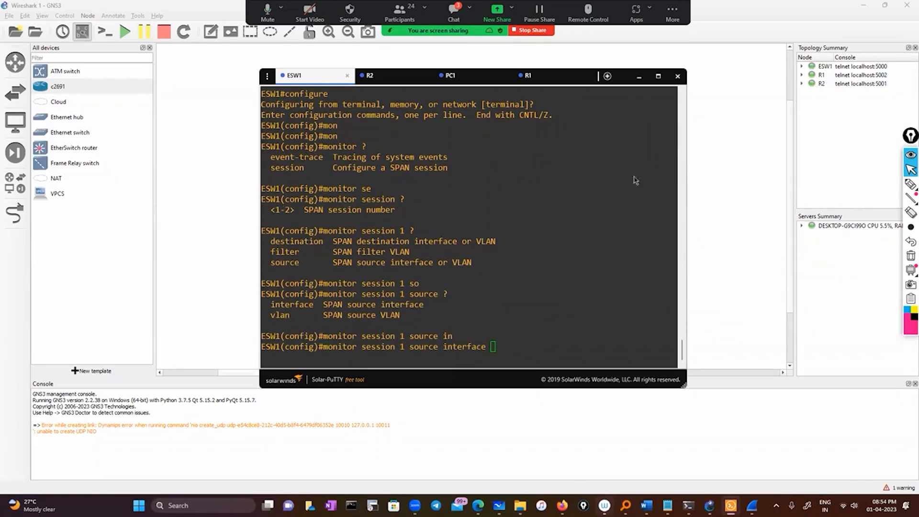
pyautogui.click(294, 78)
pyautogui.moveTo(314, 86); pyautogui.dragTo(358, 88)
pyautogui.click(630, 346)
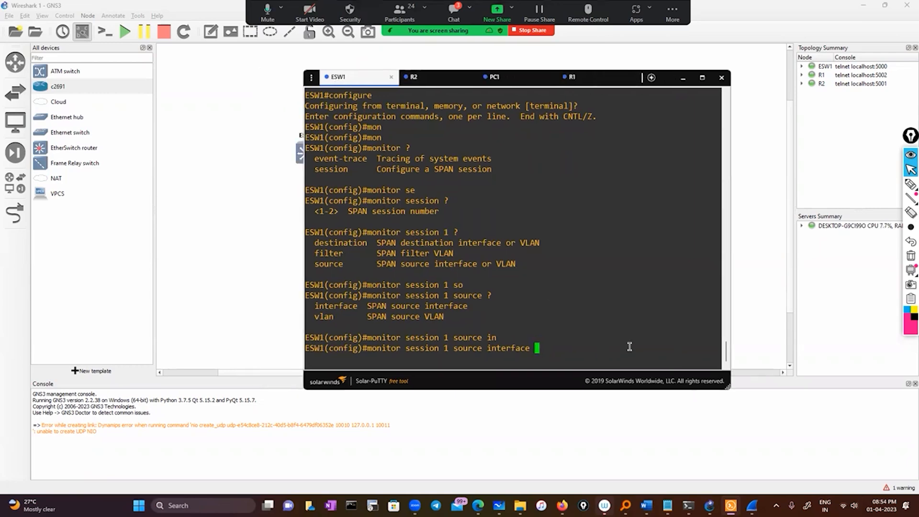
pyautogui.write('fa')
pyautogui.press('Tab')
pyautogui.write('0')
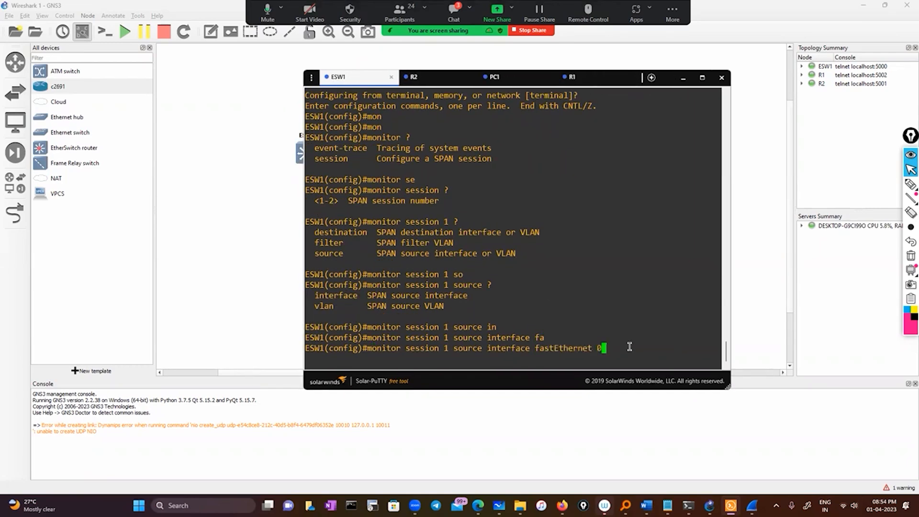
pyautogui.write('/0 ?')
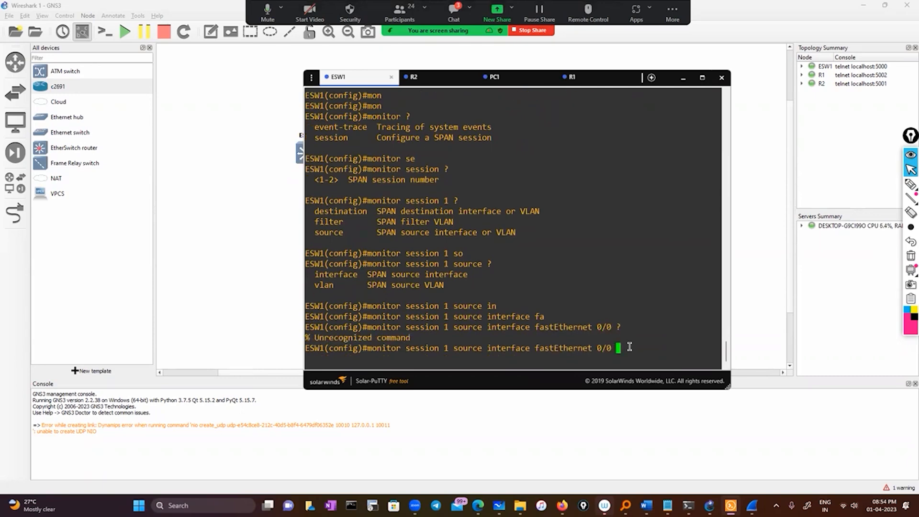
# Re-enter the port number, query the options again and try to run monitor session 1 source interface fastEthernet 0/0.
pyautogui.press('BackSpace')
pyautogui.press('BackSpace')
pyautogui.write('0 ?')
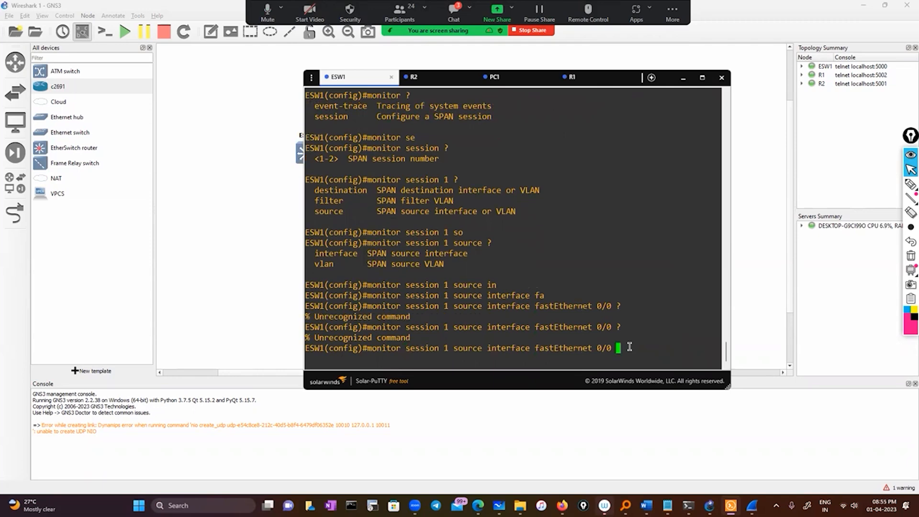
pyautogui.press('Return')
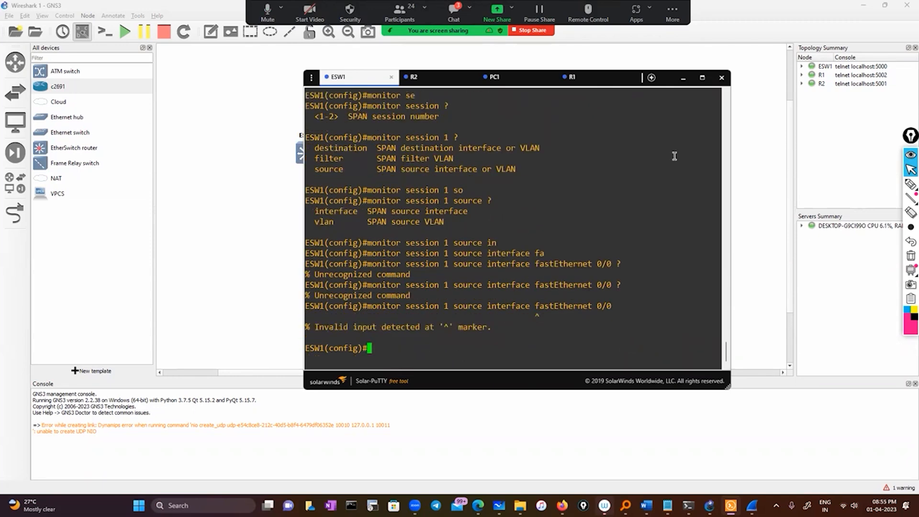
# Move the console clear of ESW1, recall the monitor command, shorten it to fastEthernet and list the accepted interface numbers with ?
pyautogui.click(347, 79)
pyautogui.moveTo(347, 79); pyautogui.dragTo(412, 88)
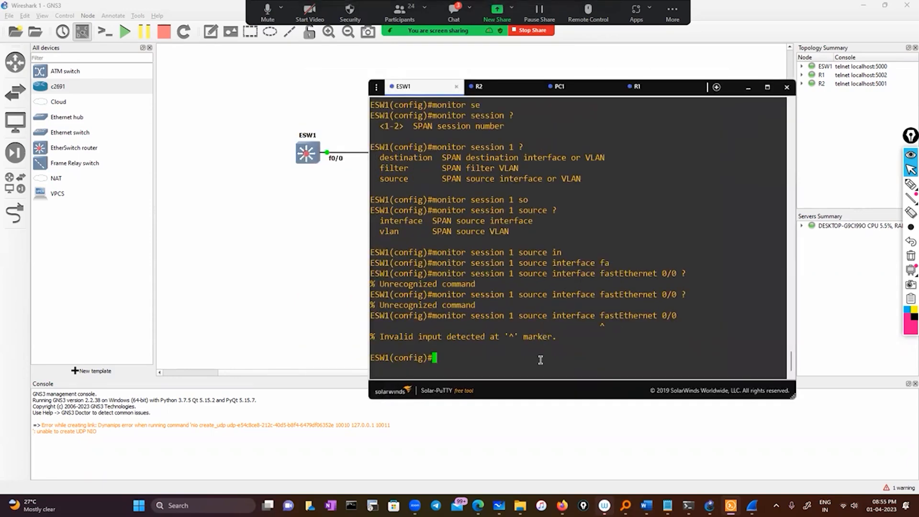
pyautogui.press('Up')
pyautogui.press('BackSpace')
pyautogui.press('BackSpace')
pyautogui.press('BackSpace')
pyautogui.press('BackSpace')
pyautogui.press('BackSpace')
pyautogui.press('BackSpace')
pyautogui.press('BackSpace')
pyautogui.press('BackSpace')
pyautogui.press('BackSpace')
pyautogui.press('BackSpace')
pyautogui.press('BackSpace')
pyautogui.press('BackSpace')
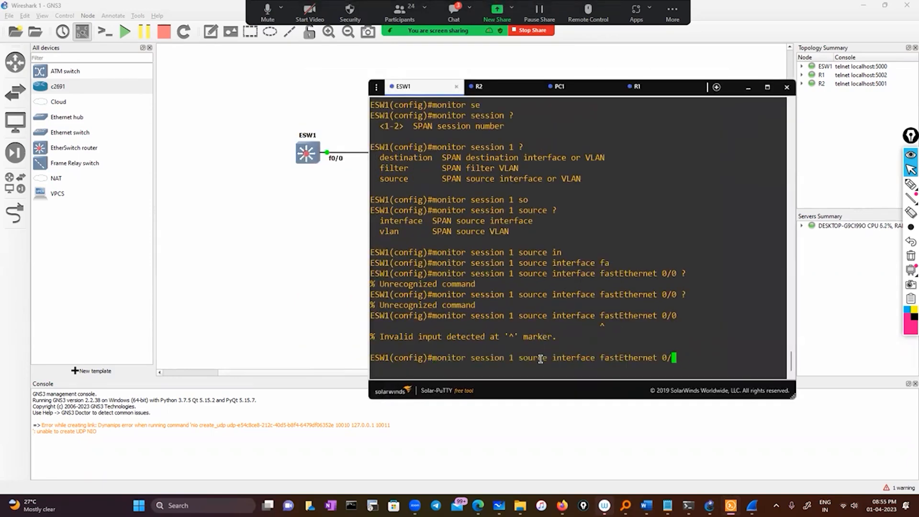
pyautogui.press('BackSpace')
pyautogui.press('BackSpace')
pyautogui.press('Tab')
pyautogui.write('?')
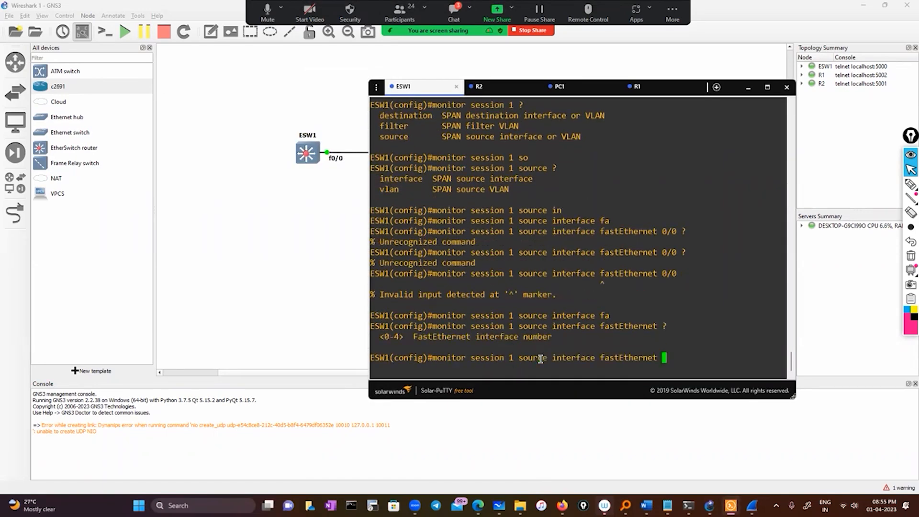
pyautogui.write('0?')
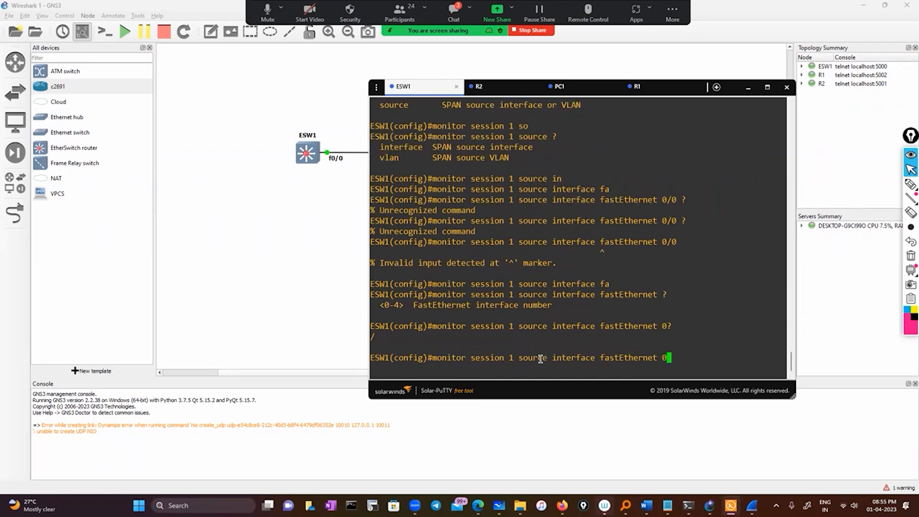
pyautogui.write('/0 ?')
# Query the command's continuations after fastEthernet 0 and 0/0 with ?, and clear the command line.
pyautogui.press('BackSpace')
pyautogui.press('BackSpace')
pyautogui.press('BackSpace')
pyautogui.press('BackSpace')
pyautogui.press('BackSpace')
pyautogui.press('BackSpace')
pyautogui.press('BackSpace')
pyautogui.press('BackSpace')
pyautogui.press('BackSpace')
pyautogui.press('BackSpace')
pyautogui.press('BackSpace')
pyautogui.press('BackSpace')
pyautogui.press('BackSpace')
pyautogui.press('BackSpace')
pyautogui.press('BackSpace')
pyautogui.press('BackSpace')
pyautogui.press('BackSpace')
pyautogui.press('BackSpace')
pyautogui.press('BackSpace')
pyautogui.press('BackSpace')
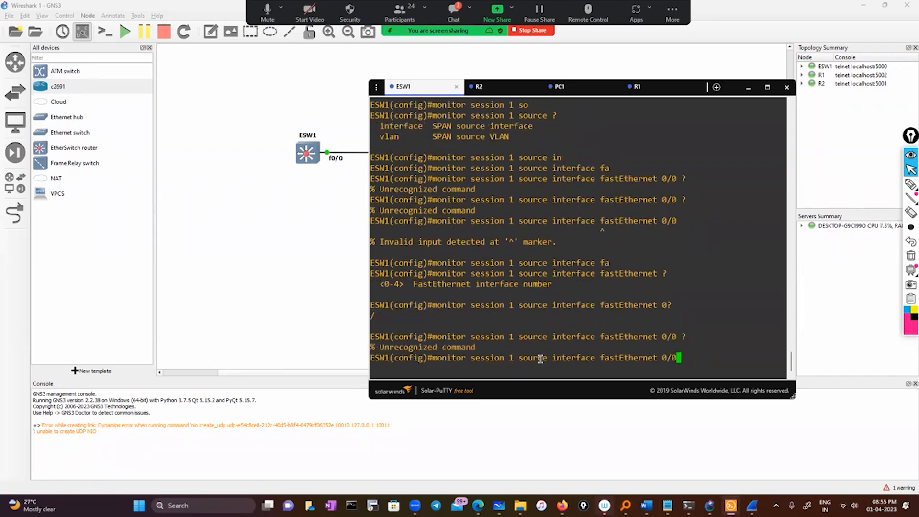
pyautogui.press('BackSpace')
pyautogui.press('BackSpace')
pyautogui.press('BackSpace')
pyautogui.press('BackSpace')
pyautogui.press('BackSpace')
pyautogui.press('BackSpace')
pyautogui.press('BackSpace')
pyautogui.press('BackSpace')
pyautogui.press('BackSpace')
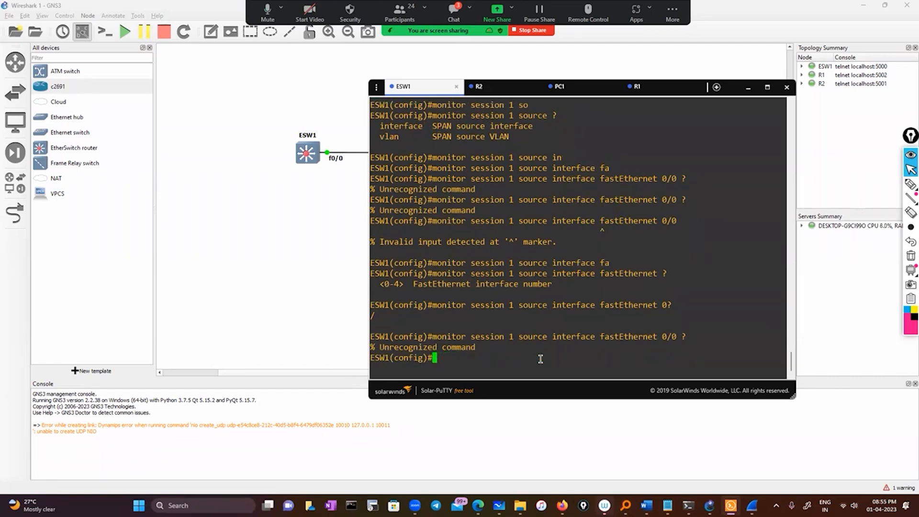
# Minimize the console and delete the link between ESW1 and R2 in the GNS3 topology.
pyautogui.click(748, 88)
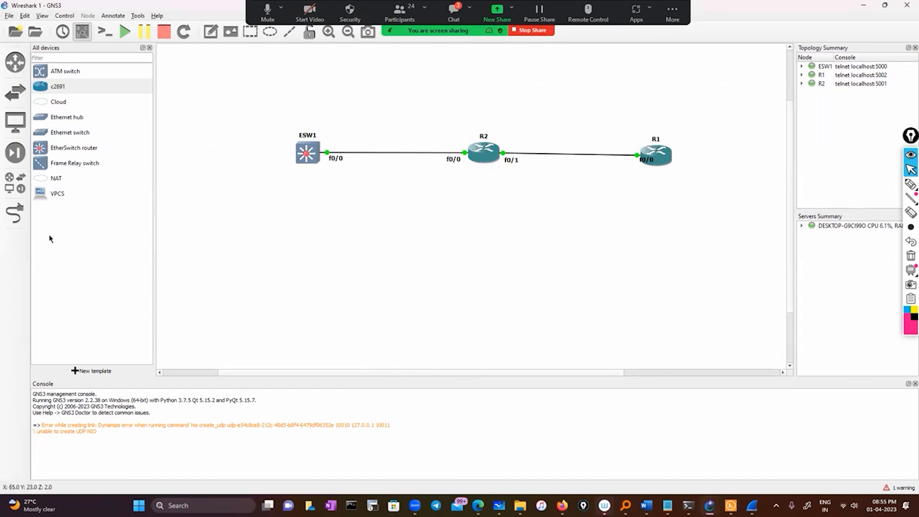
pyautogui.click(18, 218)
pyautogui.click(15, 217)
pyautogui.click(27, 220)
pyautogui.rightClick(327, 153)
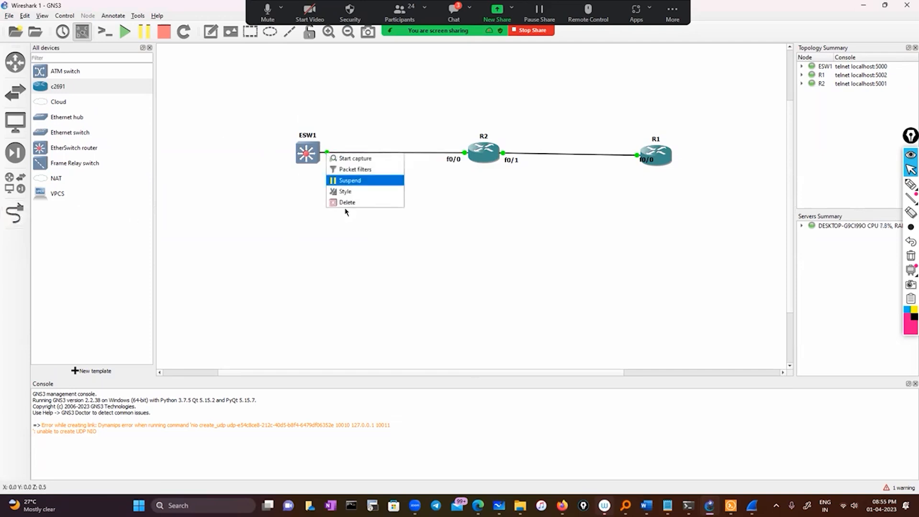
pyautogui.click(348, 203)
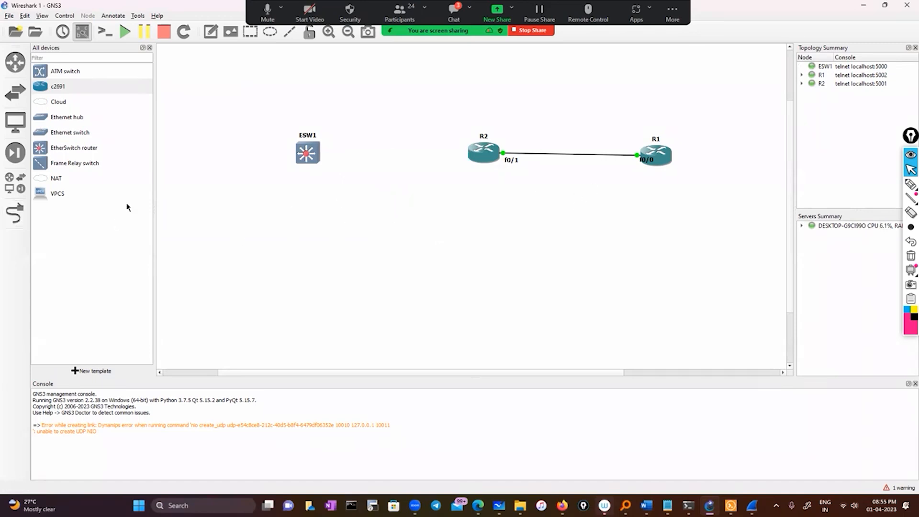
# Link ESW1's FastEthernet1/1 to R2's FastEthernet0/0, leave link mode and return to ESW1's console in Solar-PuTTY.
pyautogui.click(22, 218)
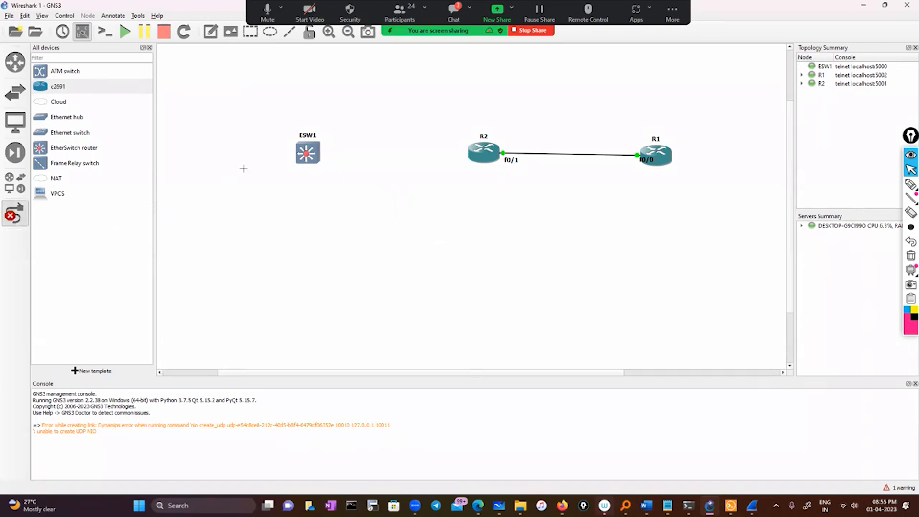
pyautogui.click(305, 146)
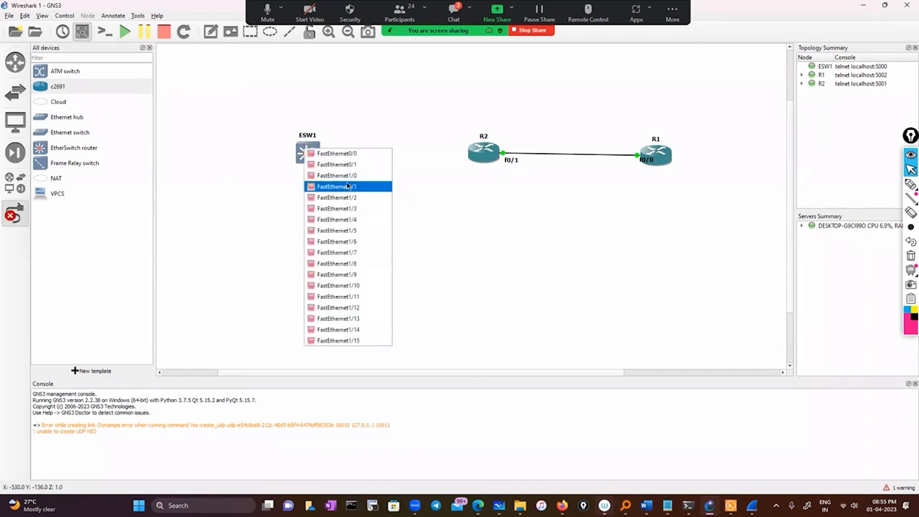
pyautogui.click(348, 186)
pyautogui.click(503, 161)
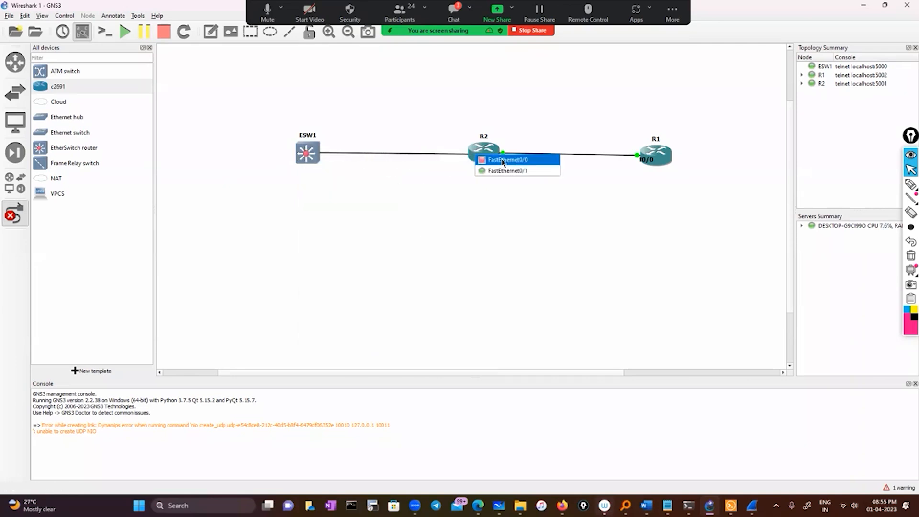
pyautogui.click(502, 161)
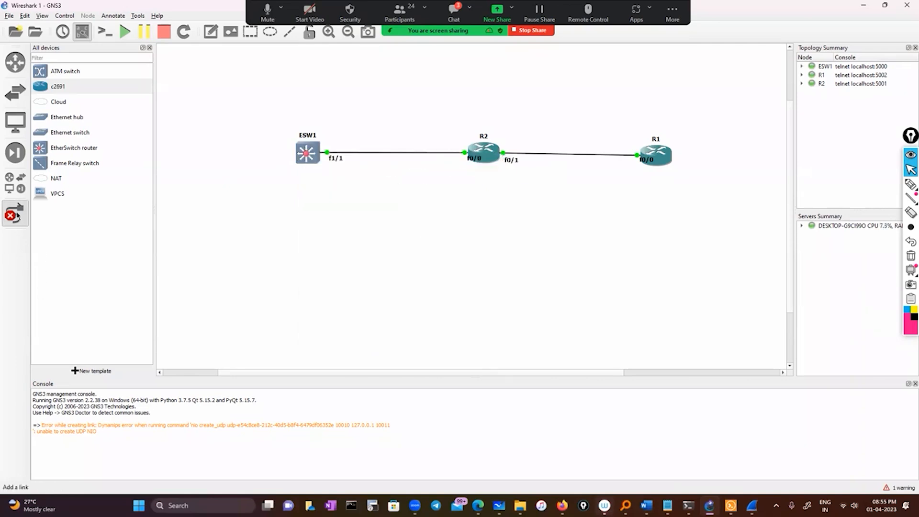
pyautogui.click(15, 214)
pyautogui.click(723, 499)
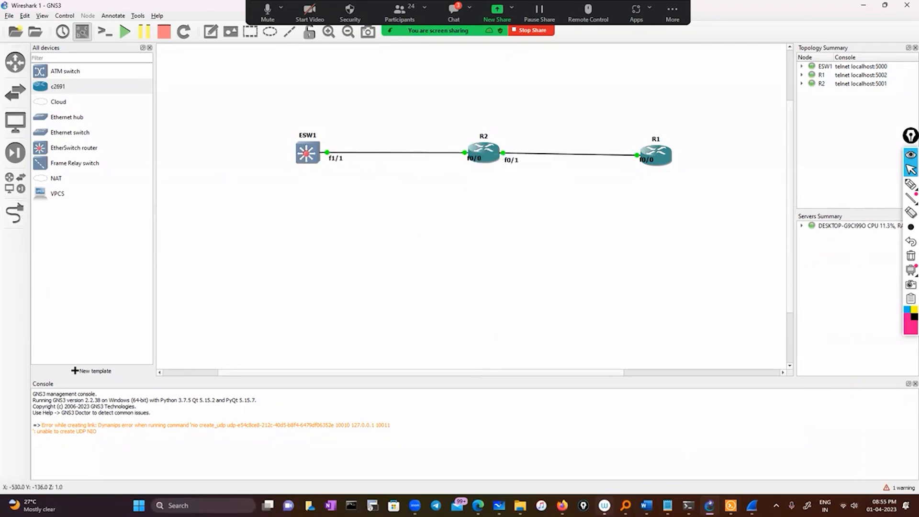
pyautogui.write('exit')
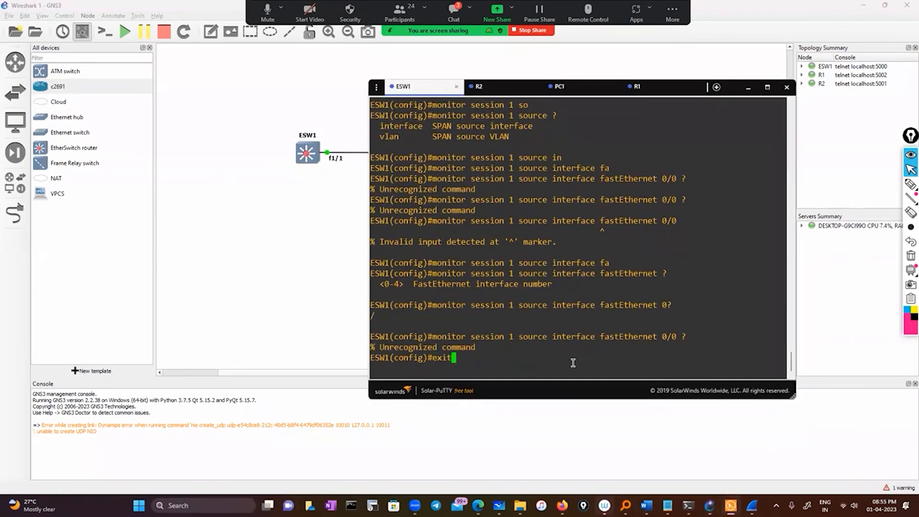
pyautogui.press('BackSpace')
pyautogui.press('BackSpace')
pyautogui.press('BackSpace')
pyautogui.press('BackSpace')
pyautogui.write('ip route 11.0.0.0 255.0.0.0 10.0.0.2')
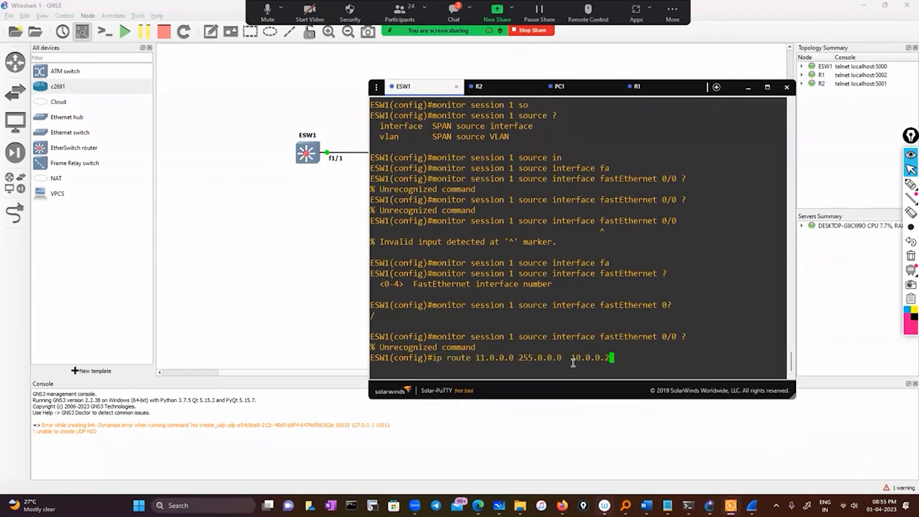
pyautogui.press('BackSpace')
pyautogui.press('BackSpace')
pyautogui.press('BackSpace')
pyautogui.press('BackSpace')
pyautogui.press('BackSpace')
pyautogui.press('BackSpace')
pyautogui.press('BackSpace')
pyautogui.press('BackSpace')
pyautogui.press('BackSpace')
pyautogui.press('BackSpace')
pyautogui.press('BackSpace')
pyautogui.press('BackSpace')
pyautogui.press('BackSpace')
pyautogui.press('BackSpace')
pyautogui.press('BackSpace')
pyautogui.press('BackSpace')
pyautogui.press('BackSpace')
pyautogui.press('BackSpace')
pyautogui.press('BackSpace')
pyautogui.press('BackSpace')
pyautogui.press('BackSpace')
pyautogui.press('BackSpace')
pyautogui.press('BackSpace')
pyautogui.press('BackSpace')
pyautogui.press('BackSpace')
pyautogui.press('BackSpace')
pyautogui.press('BackSpace')
pyautogui.press('BackSpace')
pyautogui.press('BackSpace')
pyautogui.press('BackSpace')
pyautogui.press('BackSpace')
pyautogui.press('BackSpace')
pyautogui.press('BackSpace')
pyautogui.press('BackSpace')
pyautogui.press('BackSpace')
pyautogui.press('BackSpace')
# Configure the SPAN source port on ESW1 by running monitor session 1 source interface fastEthernet 1/1.
pyautogui.write('mon')
pyautogui.press('Tab')
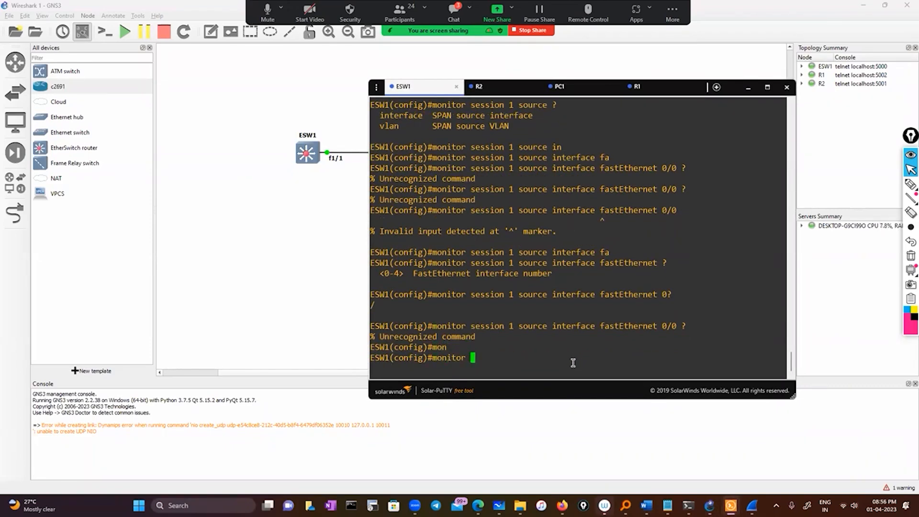
pyautogui.write('se')
pyautogui.press('Tab')
pyautogui.write('1 so')
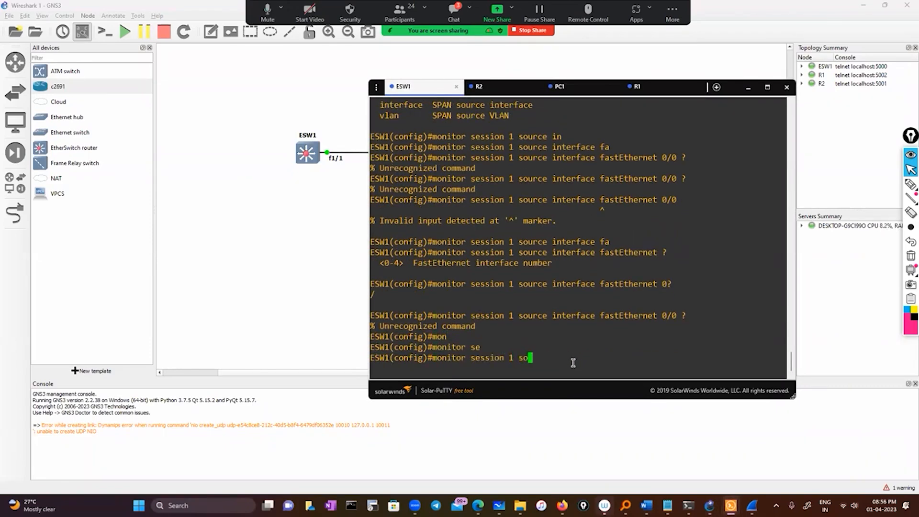
pyautogui.press('Tab')
pyautogui.doubleClick(569, 307)
pyautogui.rightClick(589, 340)
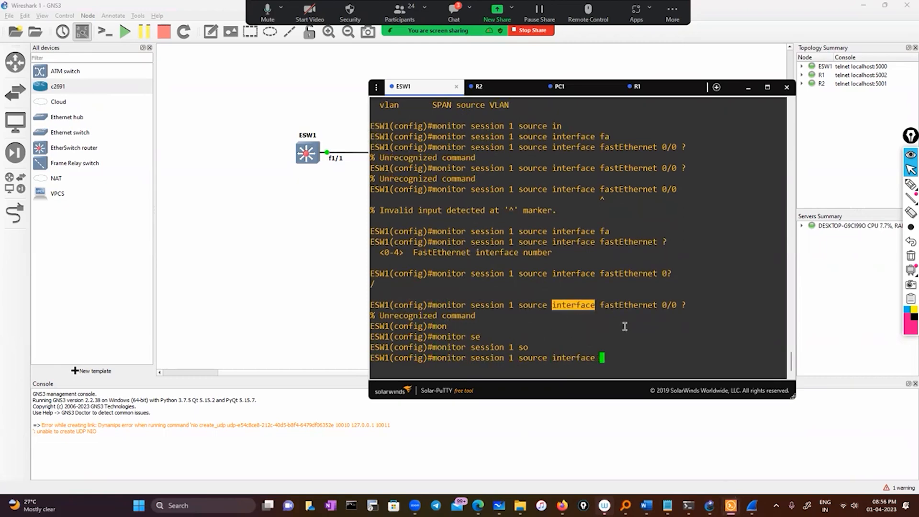
pyautogui.doubleClick(627, 305)
pyautogui.rightClick(629, 339)
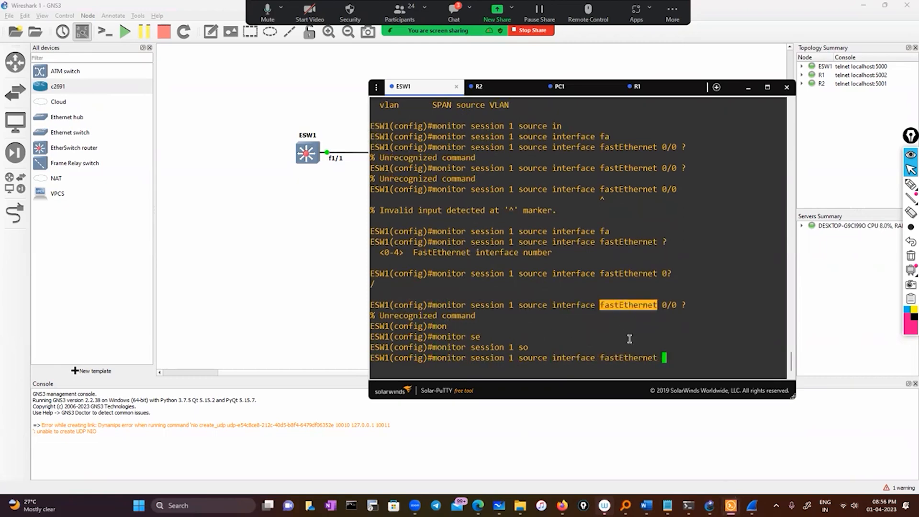
pyautogui.write('1/1')
pyautogui.press('Return')
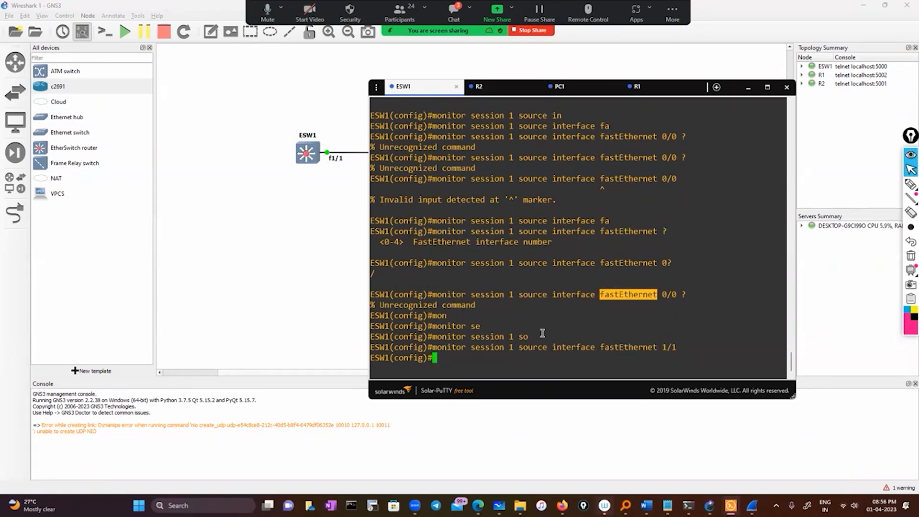
pyautogui.click(517, 368)
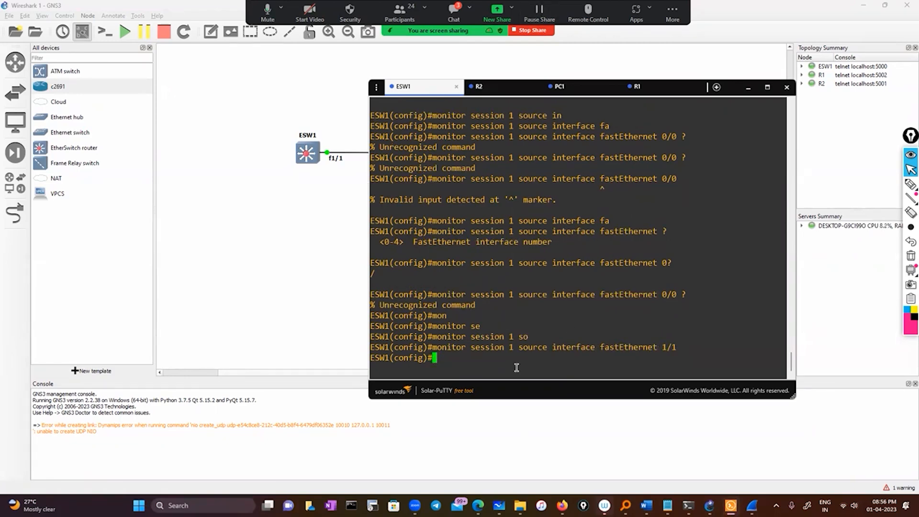
# Try to set fastEthernet 1/1 as the destination interface of monitor session 1 on ESW1.
pyautogui.write('mon')
pyautogui.press('Tab')
pyautogui.write('se')
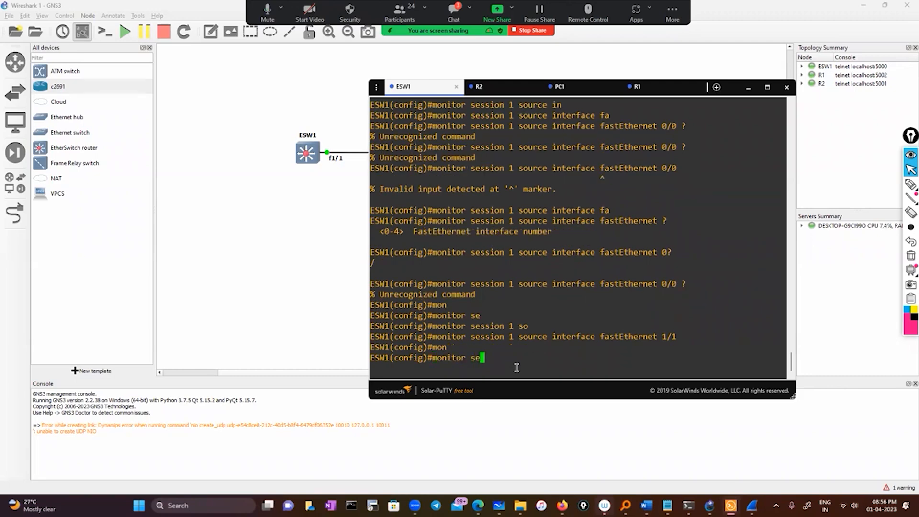
pyautogui.write('s')
pyautogui.press('Tab')
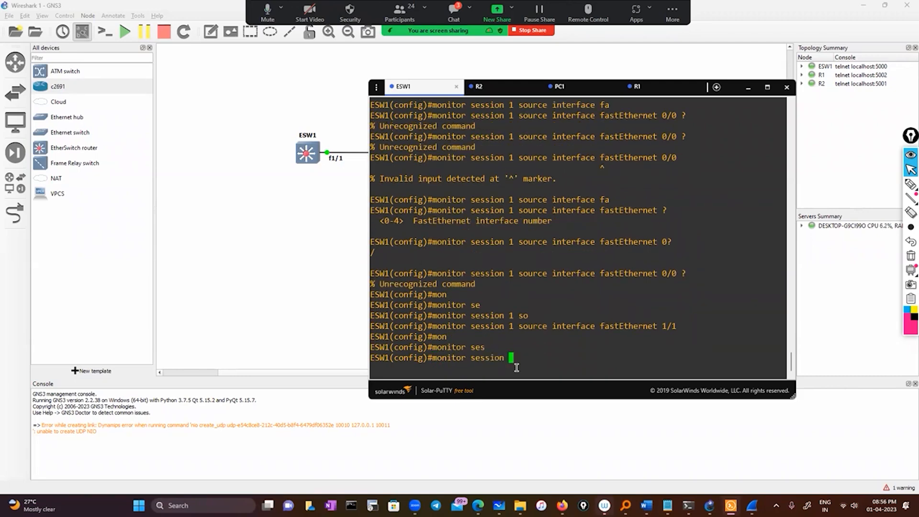
pyautogui.write('1 de')
pyautogui.press('Tab')
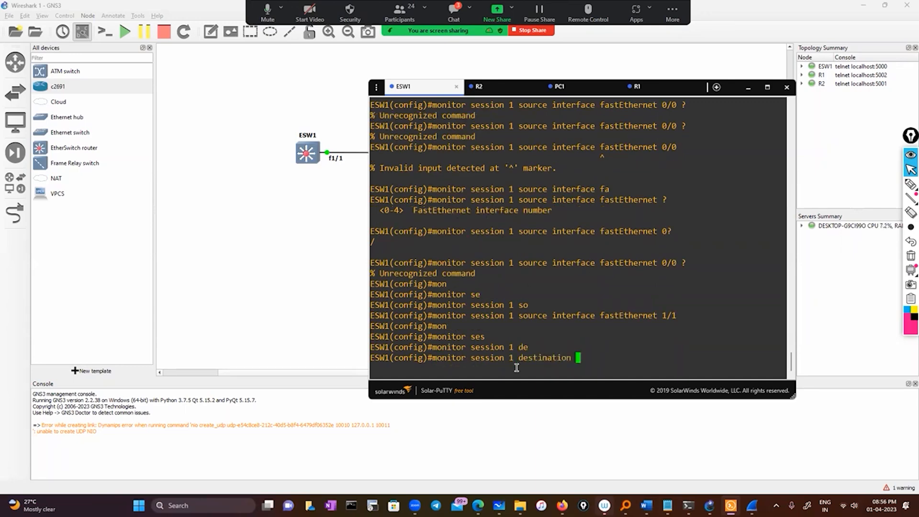
pyautogui.write('in')
pyautogui.press('Tab')
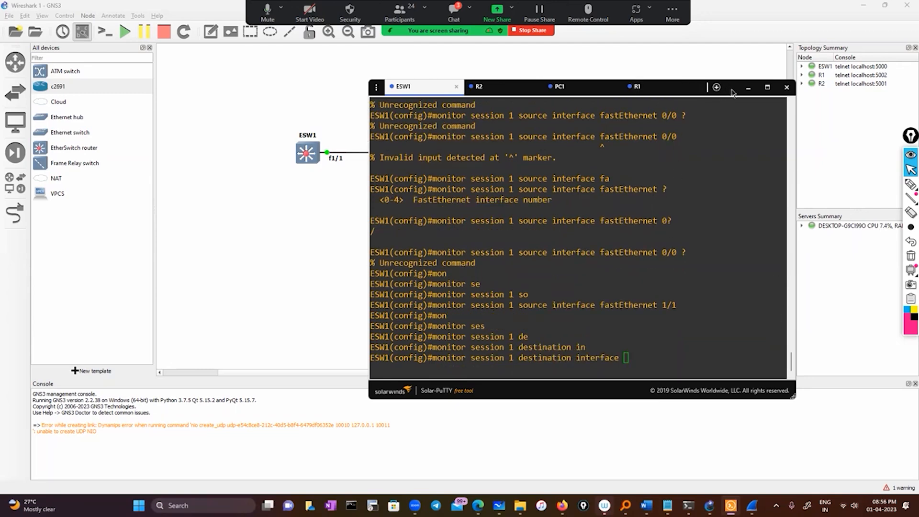
pyautogui.moveTo(732, 92); pyautogui.dragTo(773, 93)
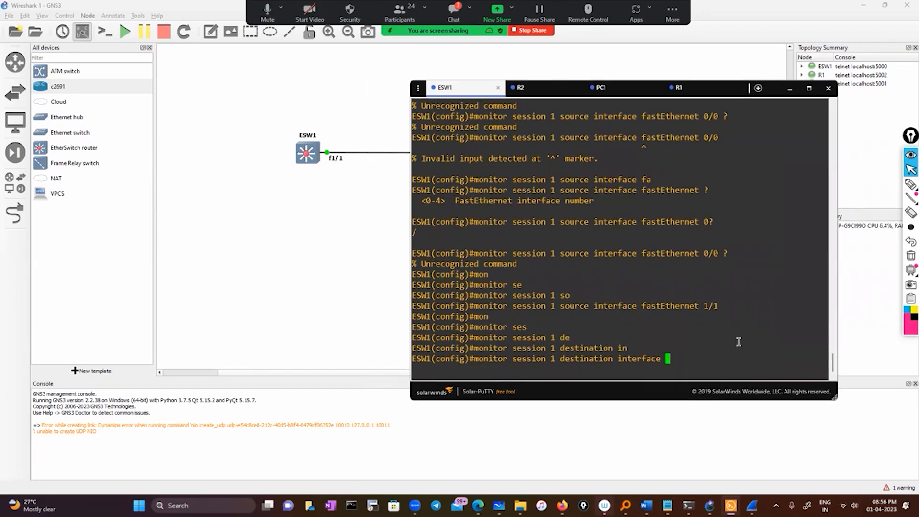
pyautogui.moveTo(642, 307); pyautogui.dragTo(785, 308)
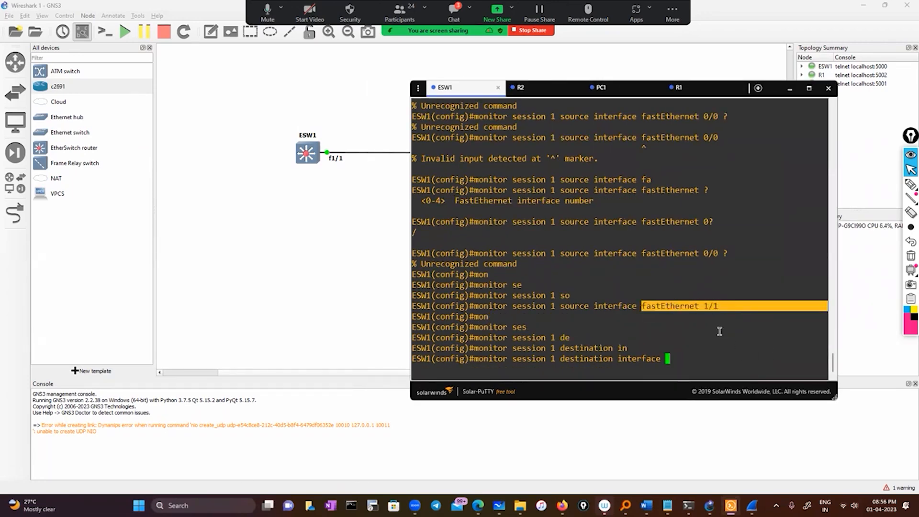
pyautogui.rightClick(720, 331)
pyautogui.press('Return')
pyautogui.press('Up')
pyautogui.press('Return')
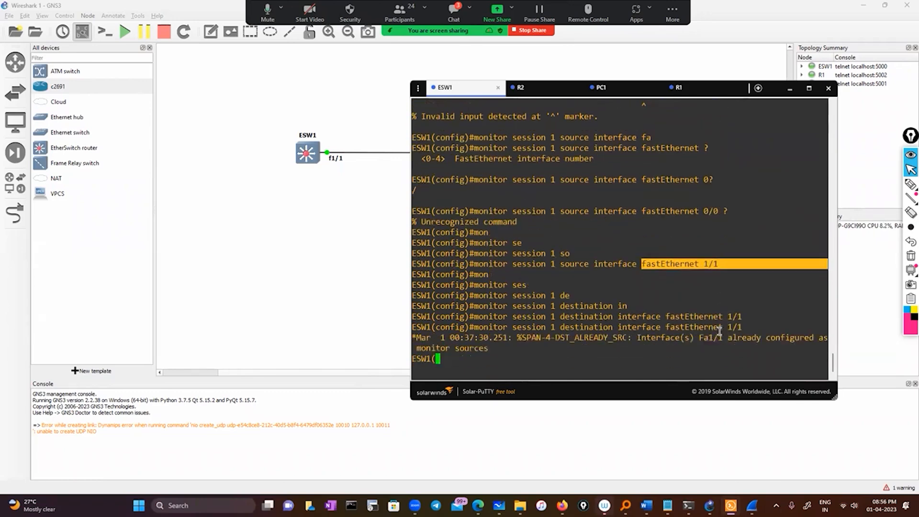
# Configure the SPAN destination port on ESW1 by running monitor session 1 destination interface fastEthernet 1/2.
pyautogui.press('Up')
pyautogui.press('BackSpace')
pyautogui.write('2')
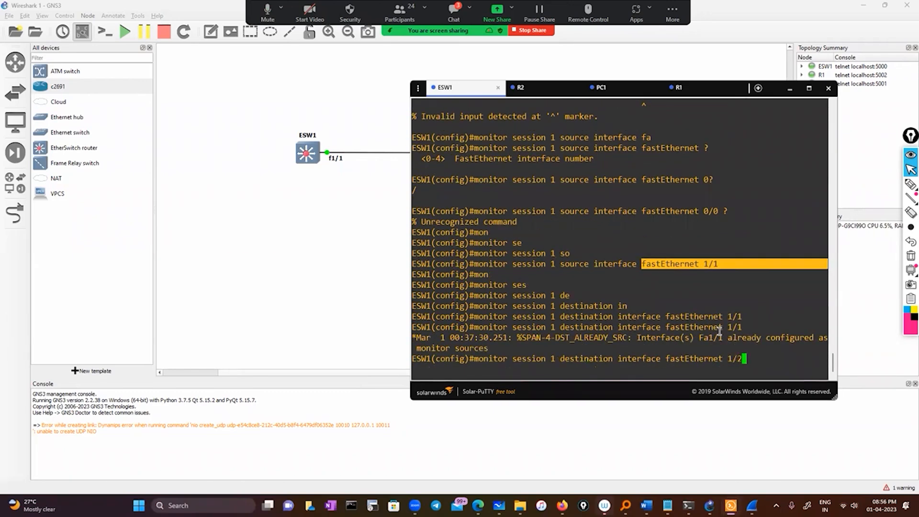
pyautogui.press('Return')
pyautogui.write('e')
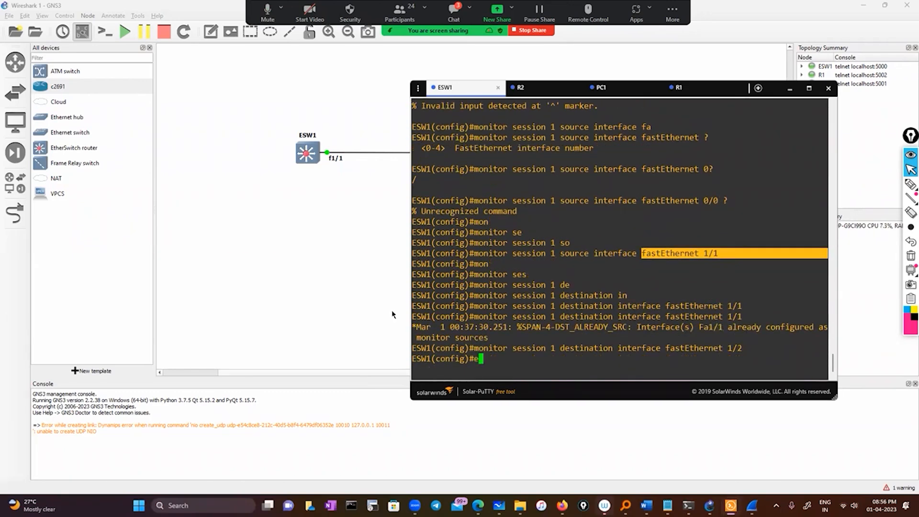
# Add a VPCS node beside ESW1 in the GNS3 topology and link ESW1's FastEthernet1/2 to the node's Ethernet0.
pyautogui.click(195, 189)
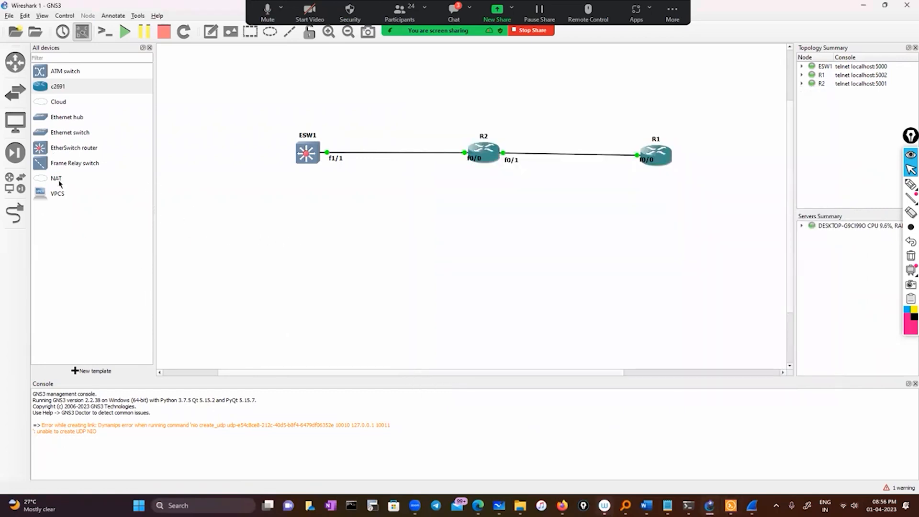
pyautogui.moveTo(42, 197); pyautogui.dragTo(211, 173)
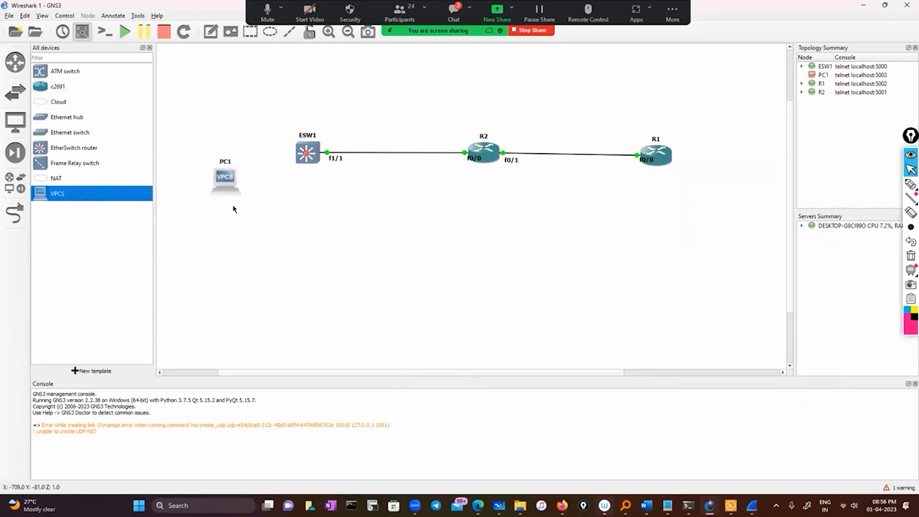
pyautogui.click(15, 213)
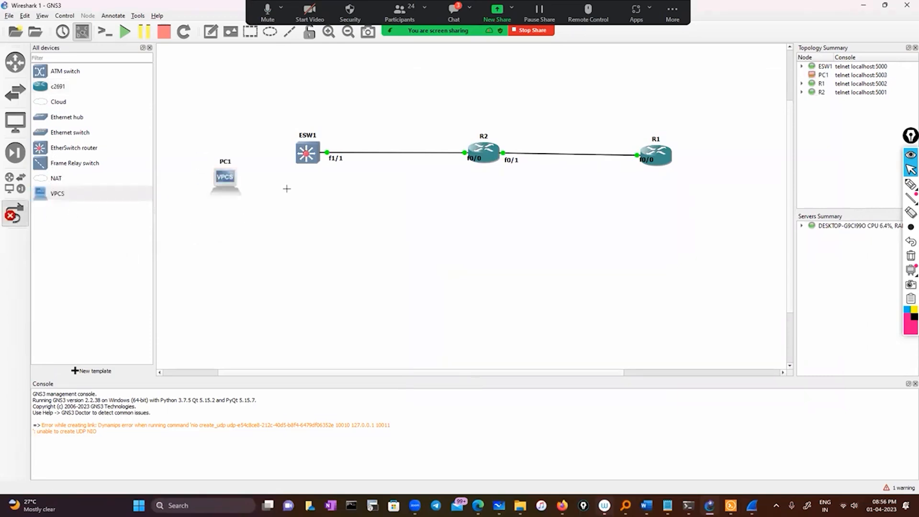
pyautogui.click(306, 154)
pyautogui.click(335, 191)
pyautogui.click(226, 183)
pyautogui.click(239, 189)
pyautogui.click(16, 214)
# Start PC1 in the topology and return to a clean configuration prompt in ESW1's Solar-PuTTY console.
pyautogui.rightClick(218, 177)
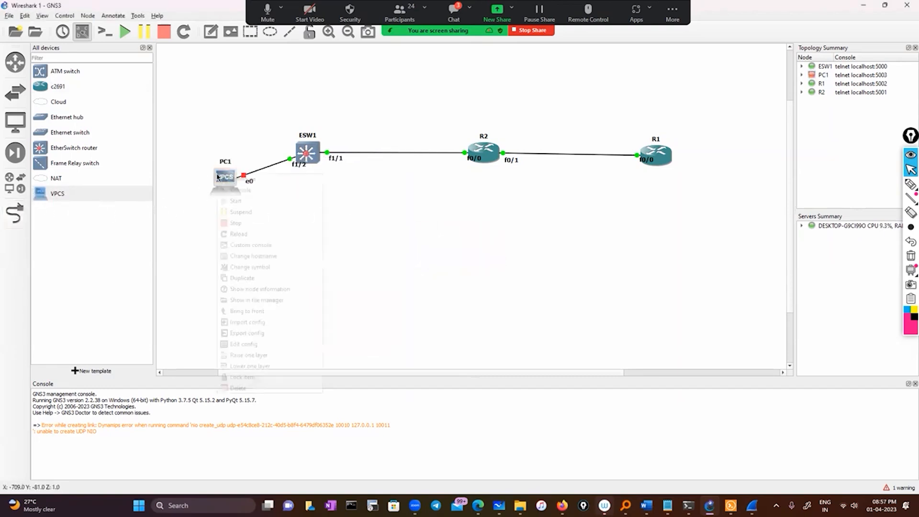
pyautogui.click(236, 200)
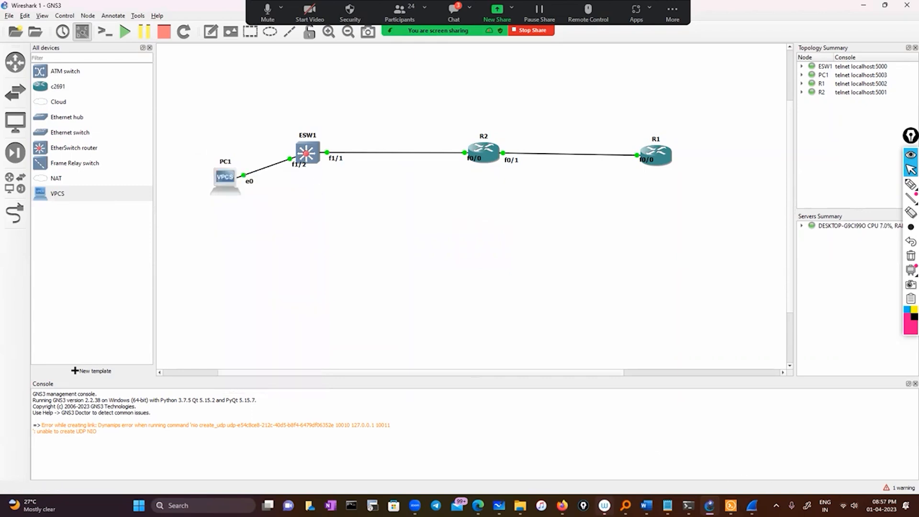
pyautogui.click(731, 506)
pyautogui.click(546, 357)
pyautogui.write('e')
pyautogui.press('Return')
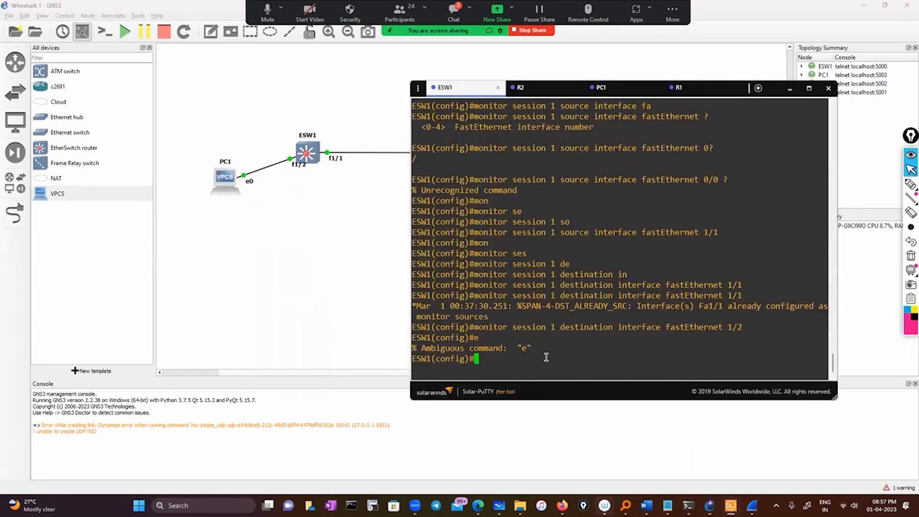
pyautogui.press('Return')
pyautogui.press('Return')
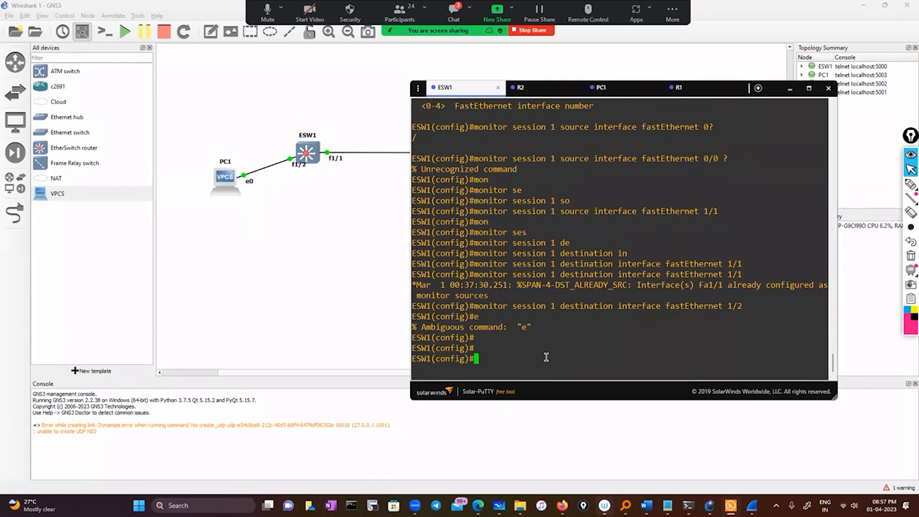
# Enter configuration of interface fastEthernet 1/2 on ESW1 and enable it with no sh.
pyautogui.write('int')
pyautogui.press('Tab')
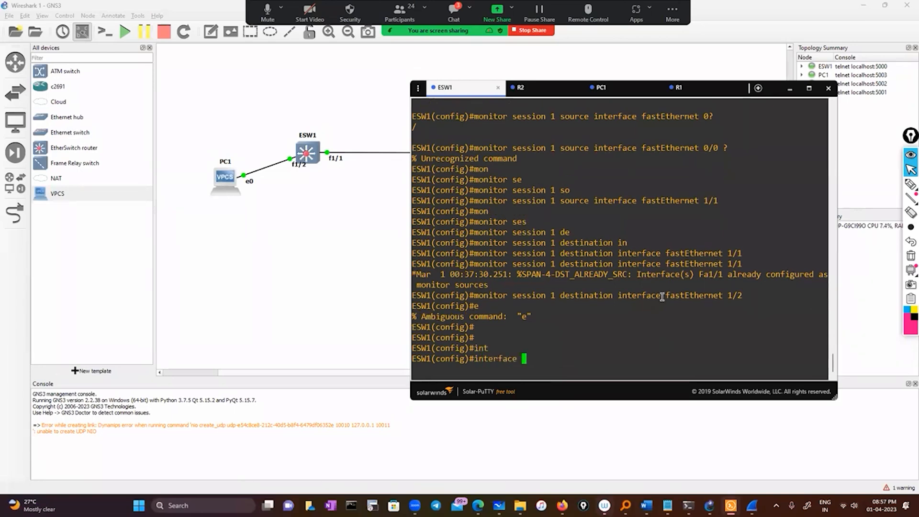
pyautogui.moveTo(666, 295); pyautogui.dragTo(739, 293)
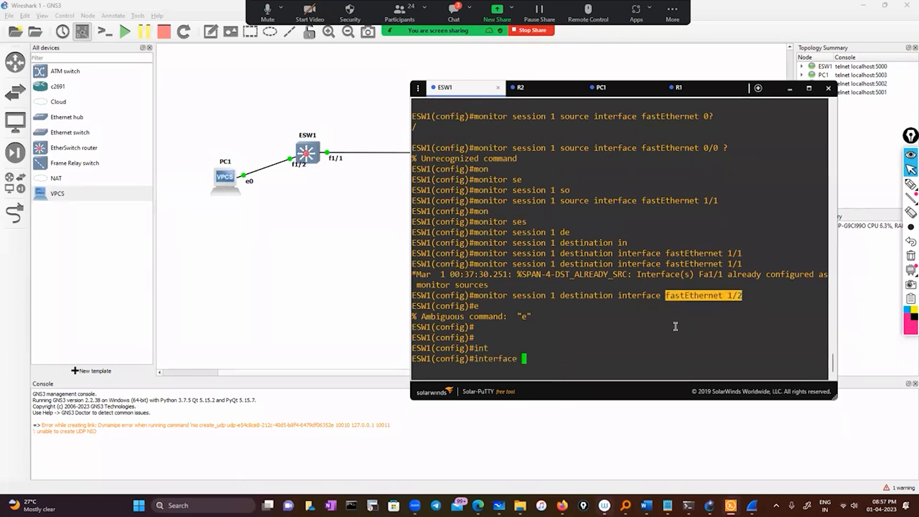
pyautogui.rightClick(675, 326)
pyautogui.press('Return')
pyautogui.write('no sh')
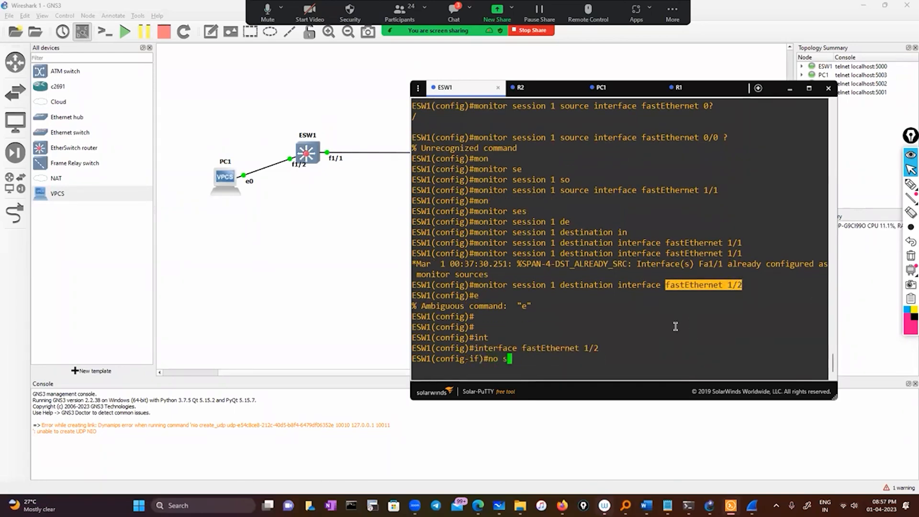
pyautogui.press('Return')
pyautogui.press('Return')
# Exit interface and global configuration modes on ESW1 to return to the privileged prompt.
pyautogui.write('exit')
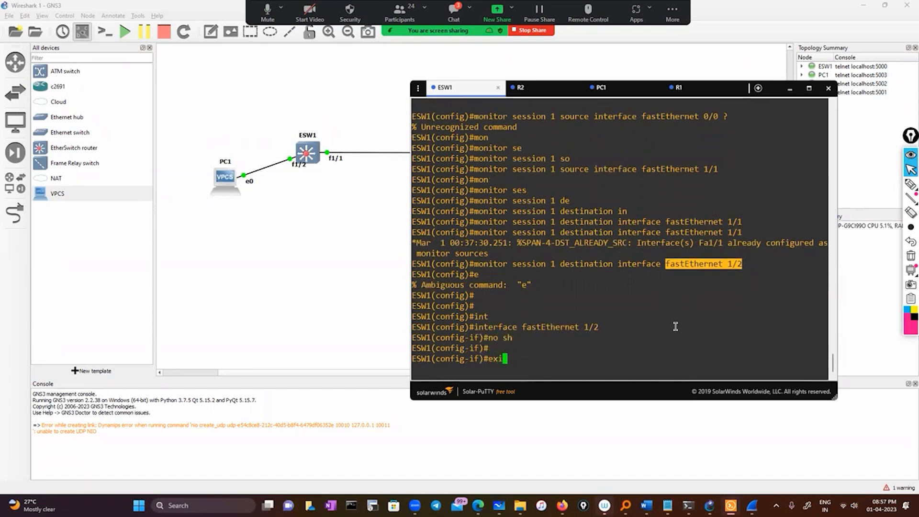
pyautogui.press('Return')
pyautogui.press('Return')
pyautogui.press('Return')
pyautogui.write('exit')
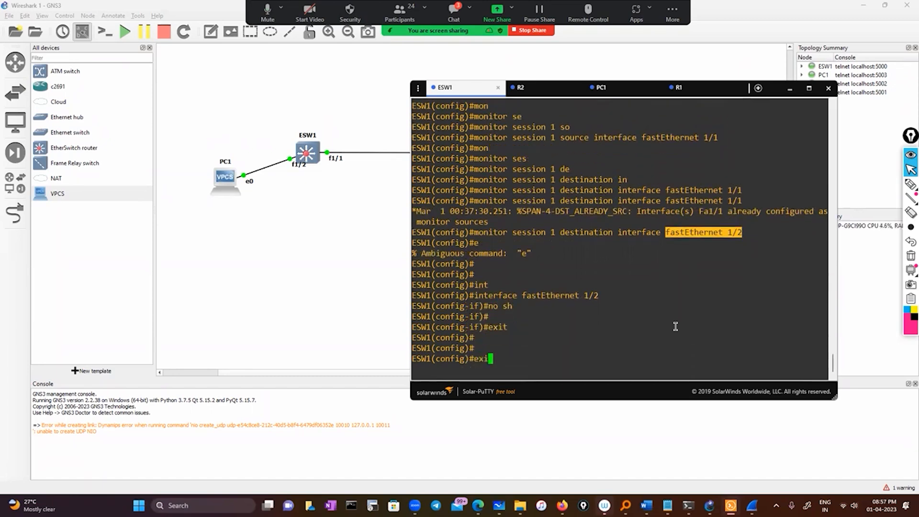
pyautogui.press('Return')
pyautogui.press('Return')
# Display the running configuration of ESW1's interface fastEthernet 1/2.
pyautogui.write('sho')
pyautogui.press('Tab')
pyautogui.write('run')
pyautogui.press('Tab')
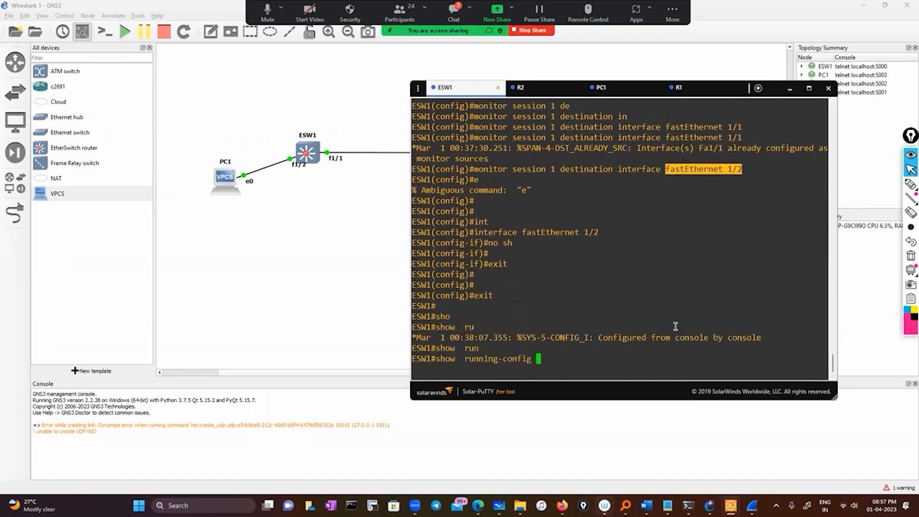
pyautogui.write('int')
pyautogui.press('Tab')
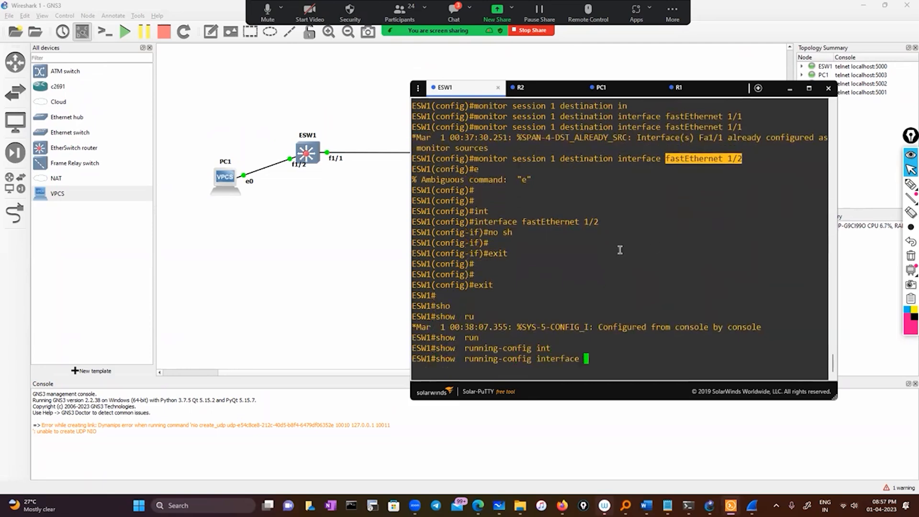
pyautogui.moveTo(524, 221); pyautogui.dragTo(598, 222)
pyautogui.rightClick(643, 230)
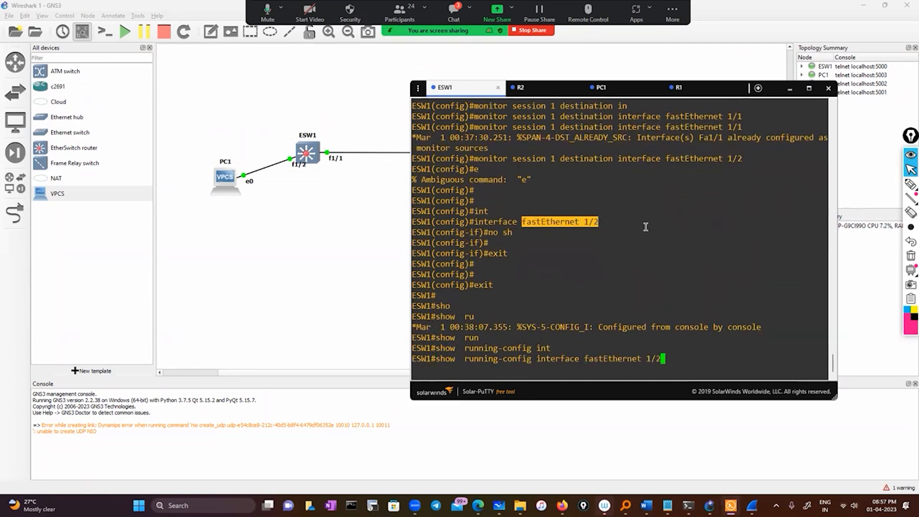
pyautogui.press('Return')
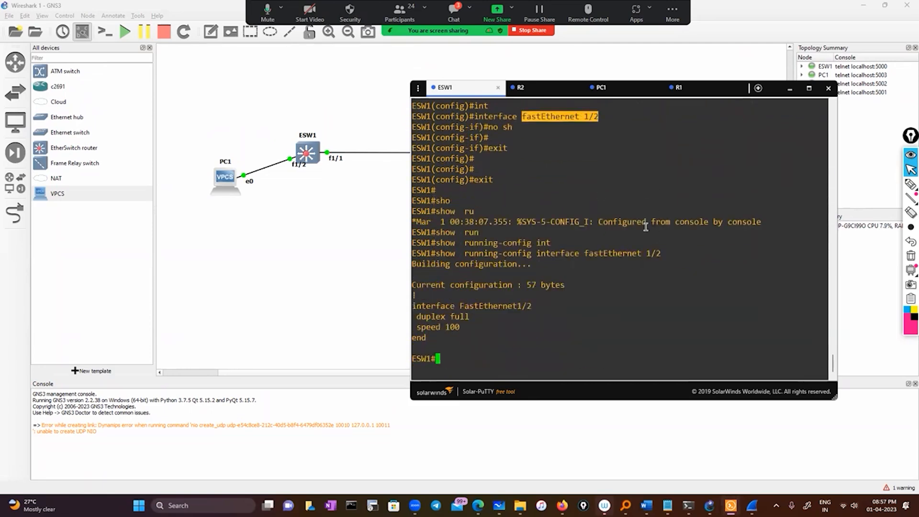
# Re-enter terminal configuration mode on ESW1 and open interface FastEthernet1/2 for configuration.
pyautogui.click(530, 344)
pyautogui.write('con')
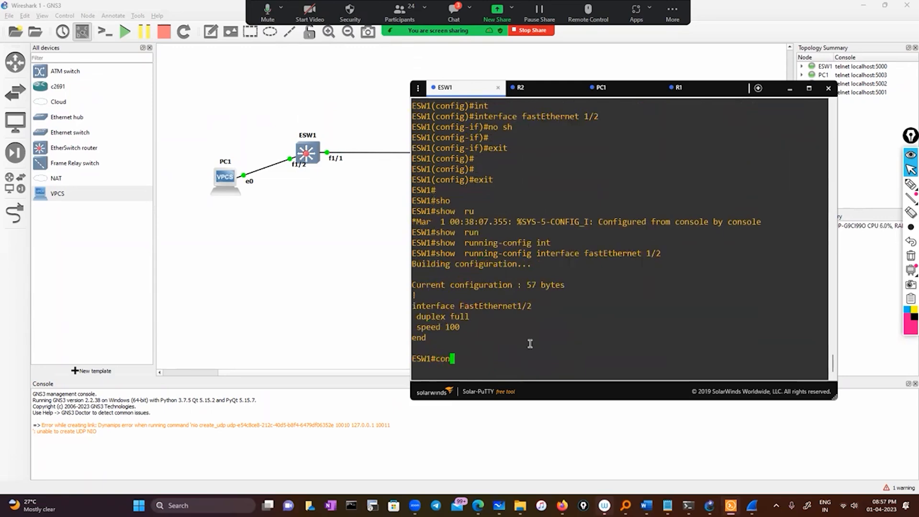
pyautogui.write('f')
pyautogui.press('Tab')
pyautogui.press('Return')
pyautogui.press('Return')
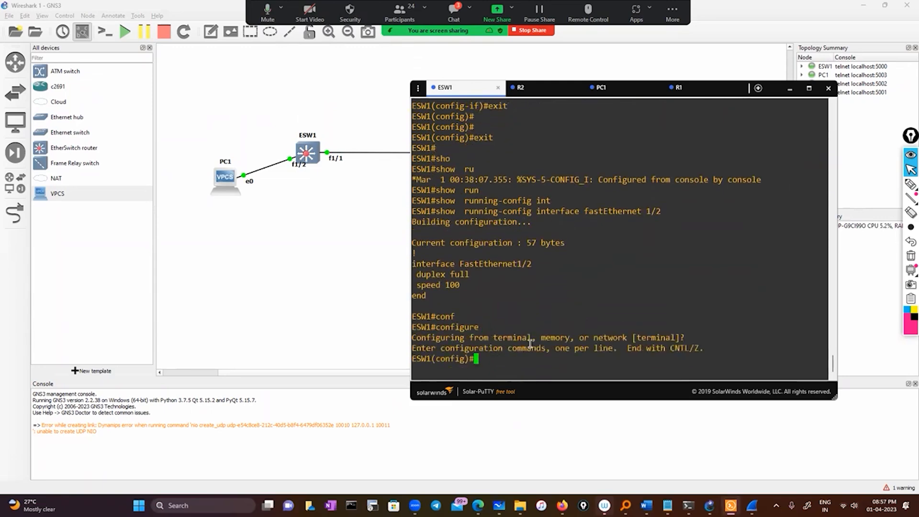
pyautogui.write('int')
pyautogui.press('Tab')
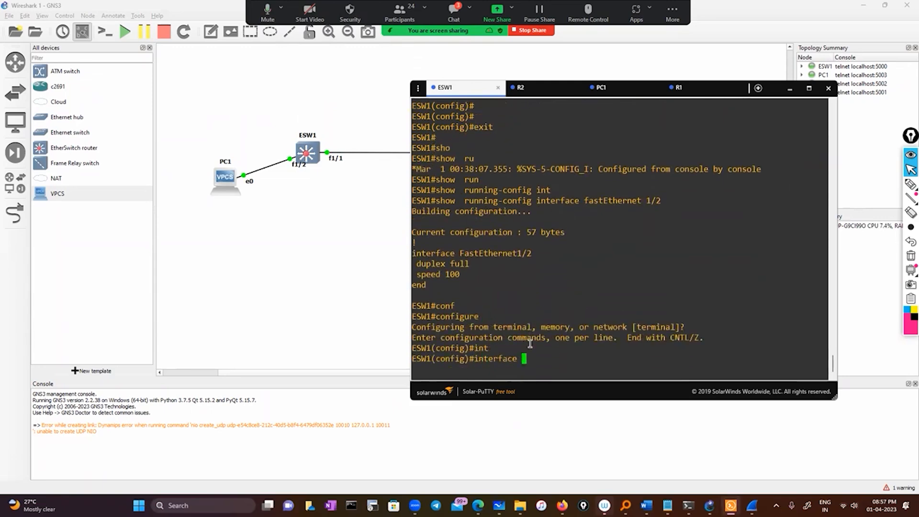
pyautogui.doubleClick(501, 254)
pyautogui.rightClick(630, 265)
pyautogui.press('Return')
# Assign the interface to VLAN 10 by running switchport access vlan 10.
pyautogui.write('v')
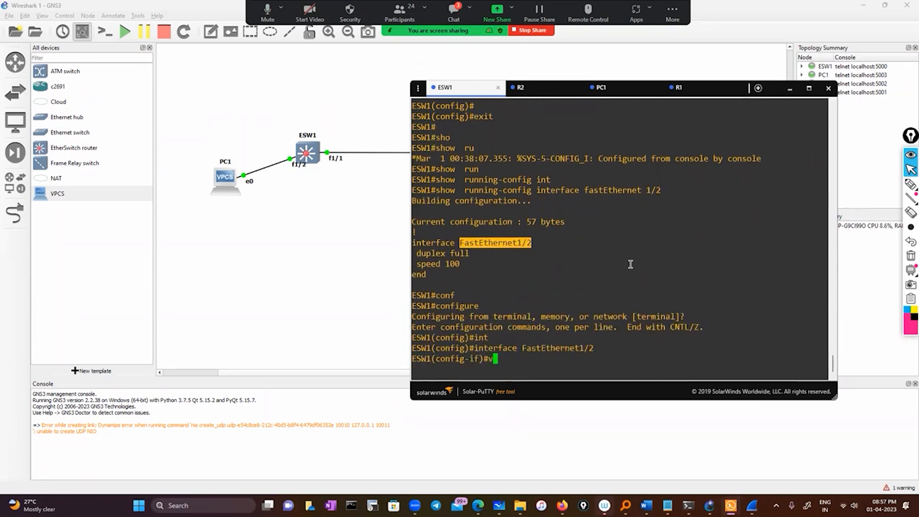
pyautogui.write('l')
pyautogui.press('Tab')
pyautogui.press('BackSpace')
pyautogui.press('BackSpace')
pyautogui.press('BackSpace')
pyautogui.press('BackSpace')
pyautogui.press('BackSpace')
pyautogui.write('sw')
pyautogui.press('Tab')
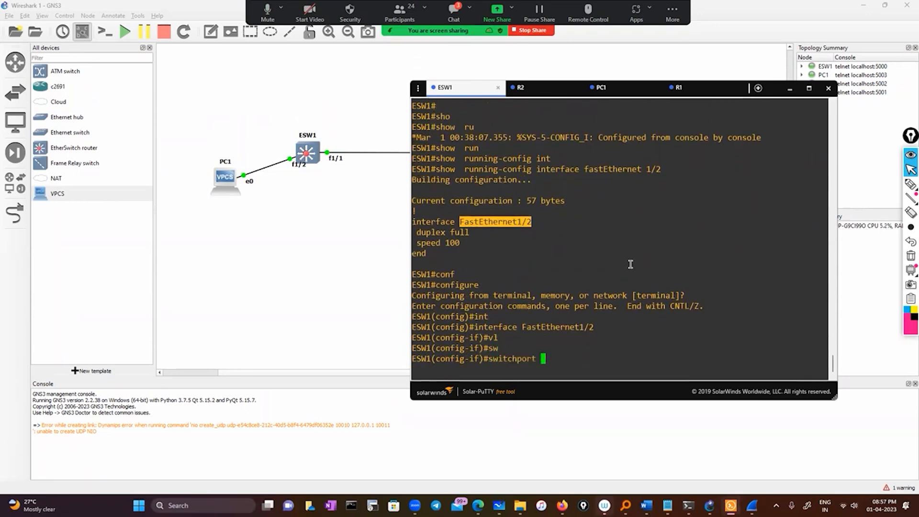
pyautogui.write('ac')
pyautogui.press('Tab')
pyautogui.write('vl')
pyautogui.press('Tab')
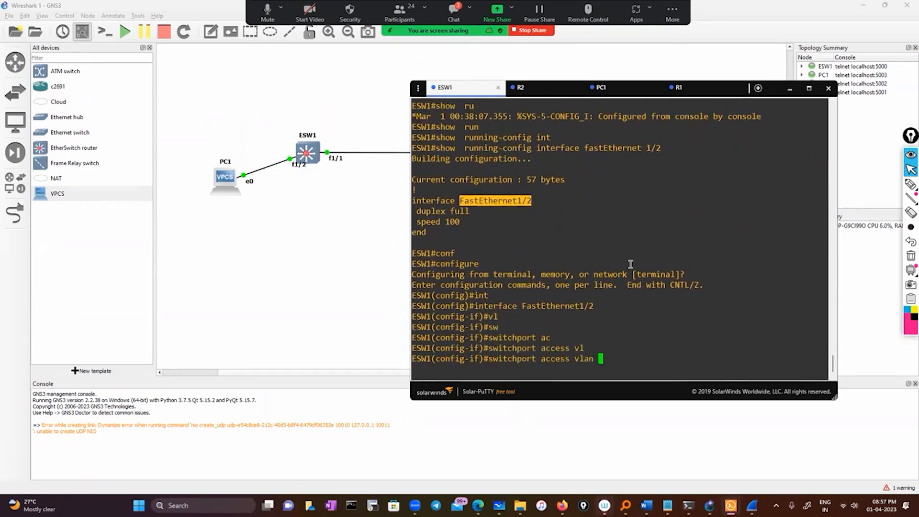
pyautogui.write('10')
pyautogui.press('Return')
# Leave FastEthernet1/2 interface configuration and global configuration on ESW1, returning to the privileged prompt.
pyautogui.write('e')
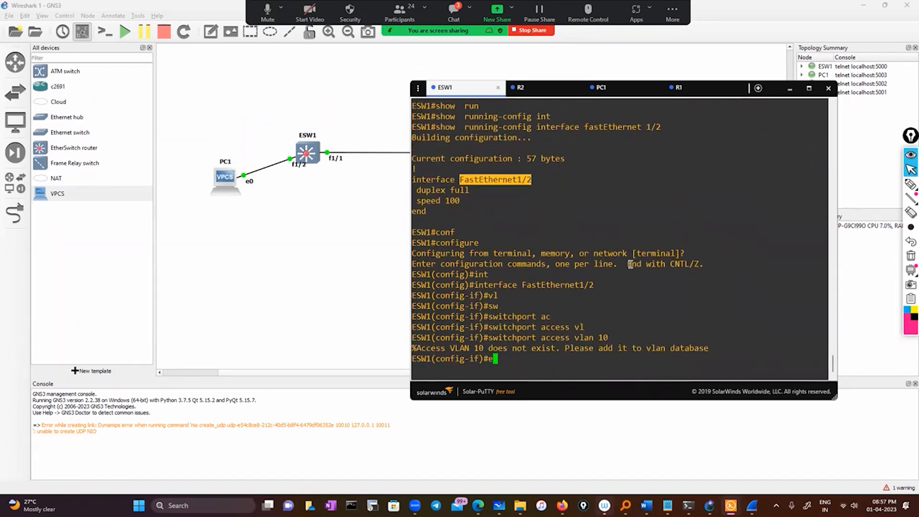
pyautogui.write('xit')
pyautogui.press('Return')
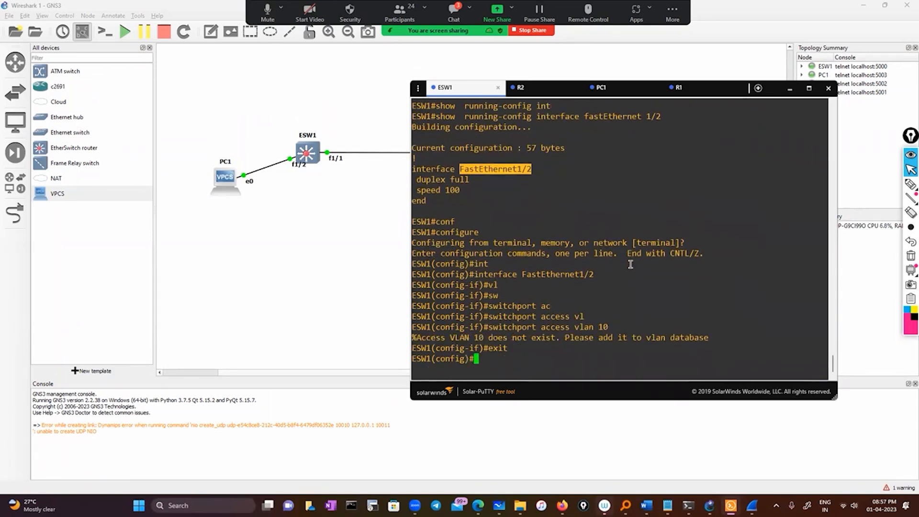
pyautogui.press('Return')
pyautogui.write('exit')
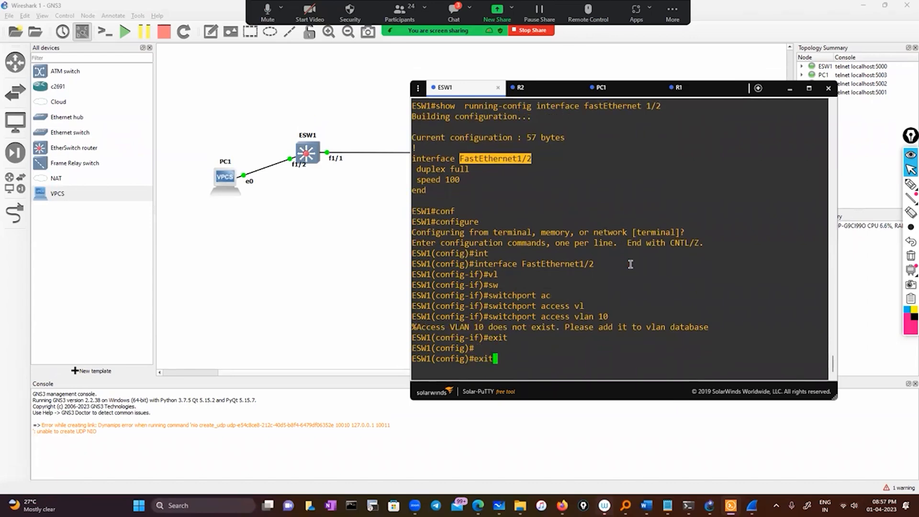
pyautogui.press('Return')
# Look up the available vlan command options on ESW1 and enter VLAN configuration mode with vlan database.
pyautogui.write('vl;')
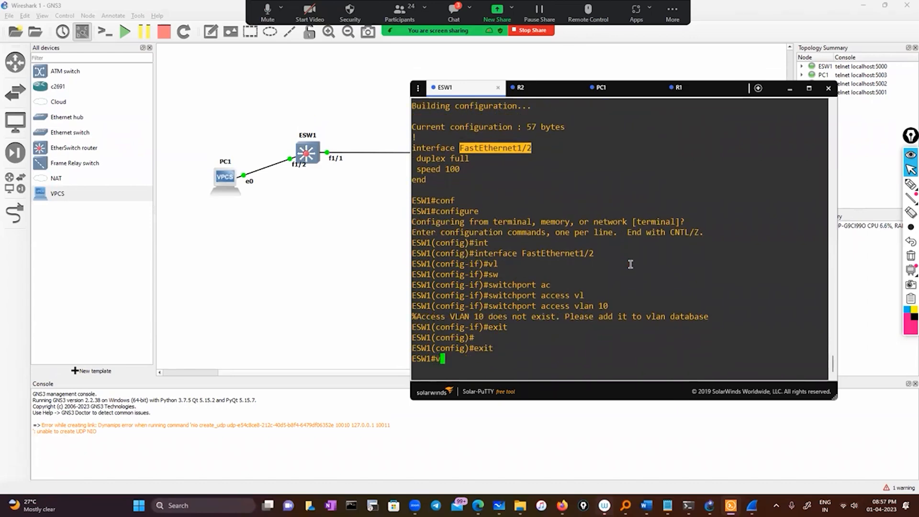
pyautogui.press('Tab')
pyautogui.press('BackSpace')
pyautogui.press('Tab')
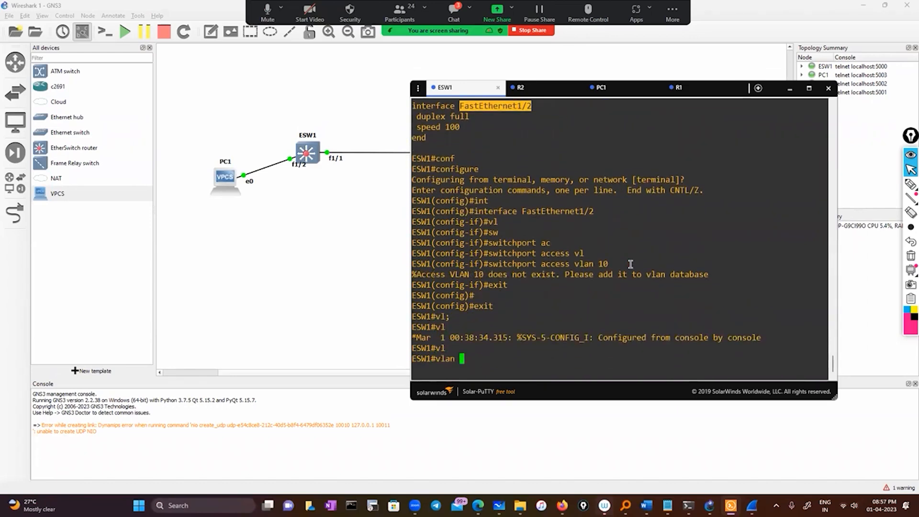
pyautogui.write('?')
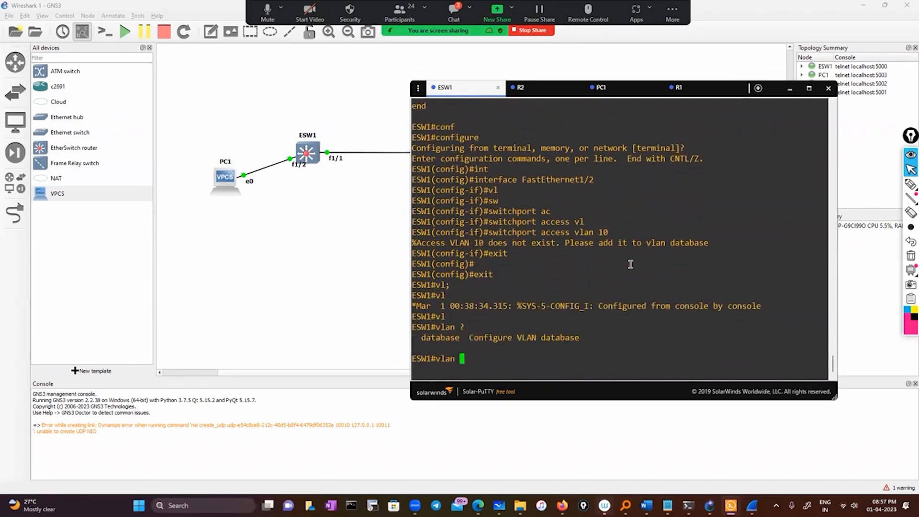
pyautogui.write('da')
pyautogui.press('Tab')
pyautogui.write('?')
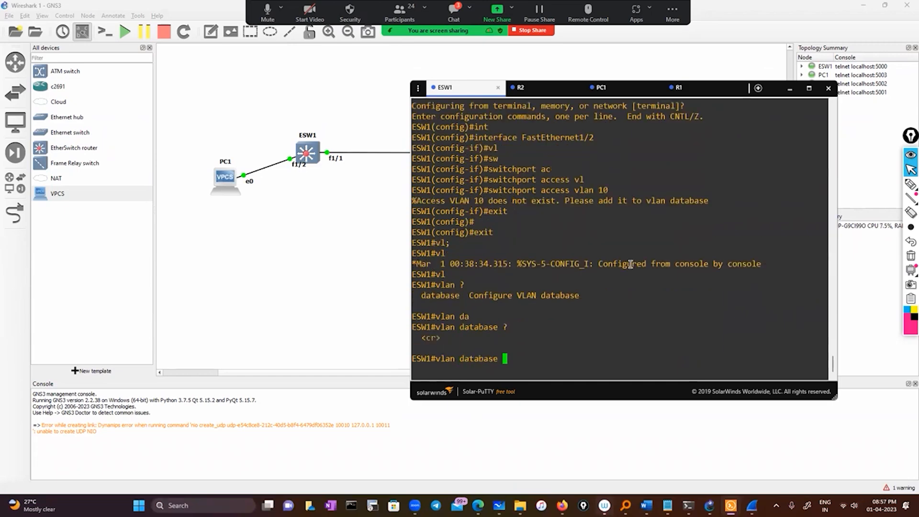
pyautogui.press('Return')
# Add VLAN 10 to the VLAN database and exit the database mode to apply it.
pyautogui.write('vlan)#vl')
pyautogui.press('Tab')
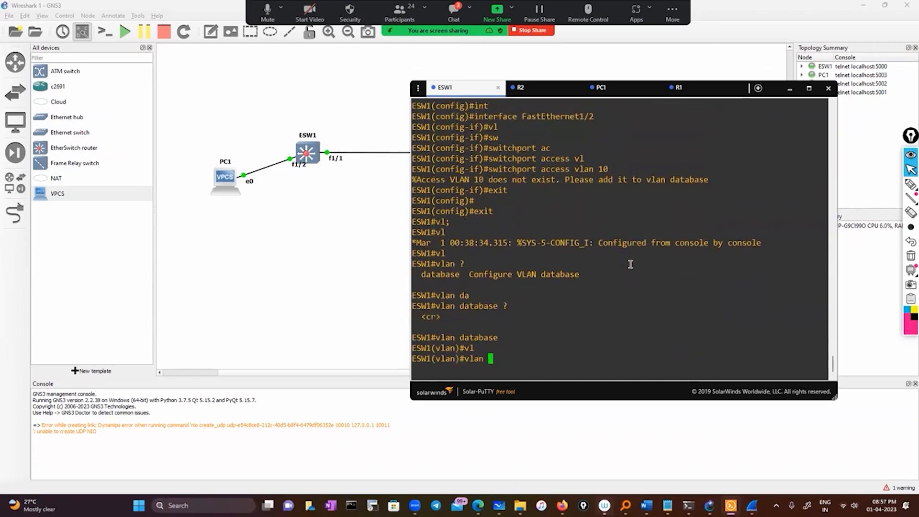
pyautogui.write('10')
pyautogui.press('Return')
pyautogui.write('e')
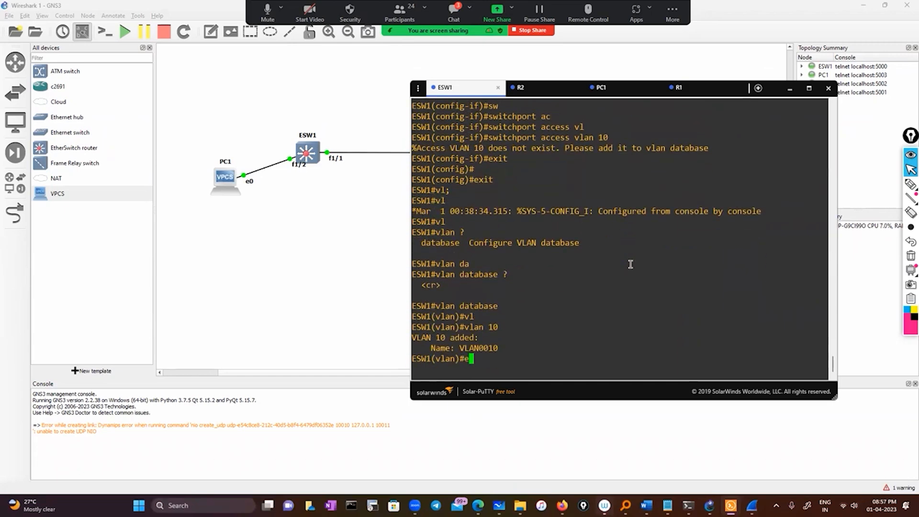
pyautogui.write('xit')
pyautogui.press('Return')
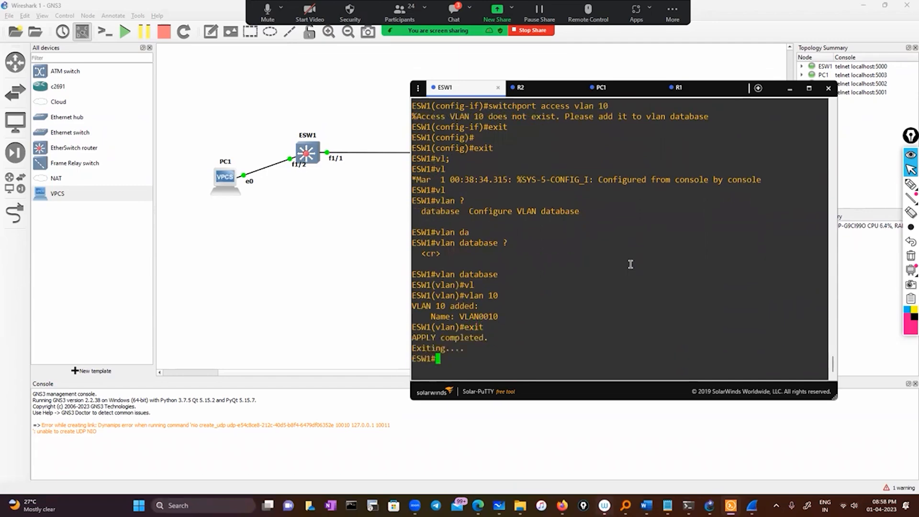
# Enter terminal configuration mode on ESW1 and open interface vlan 10 for configuration.
pyautogui.write('conf')
pyautogui.press('Tab')
pyautogui.press('Return')
pyautogui.press('Return')
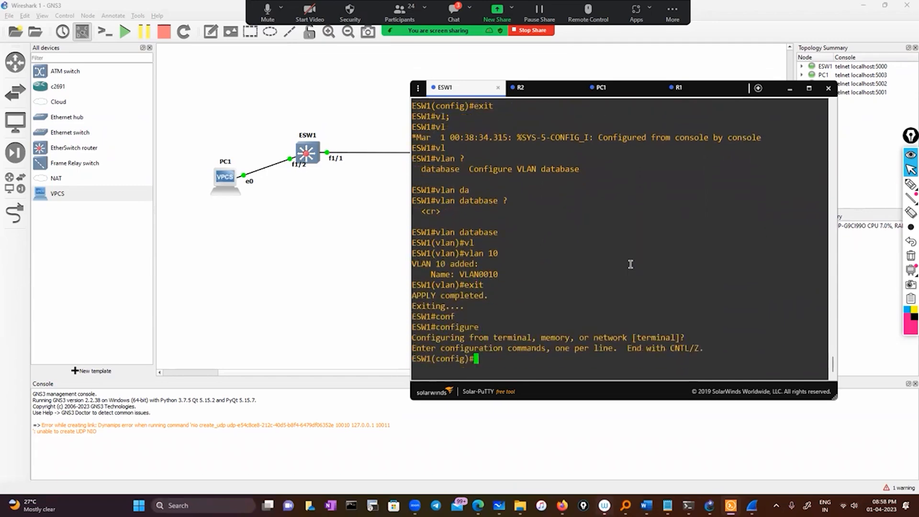
pyautogui.write('int')
pyautogui.press('Tab')
pyautogui.write('vl')
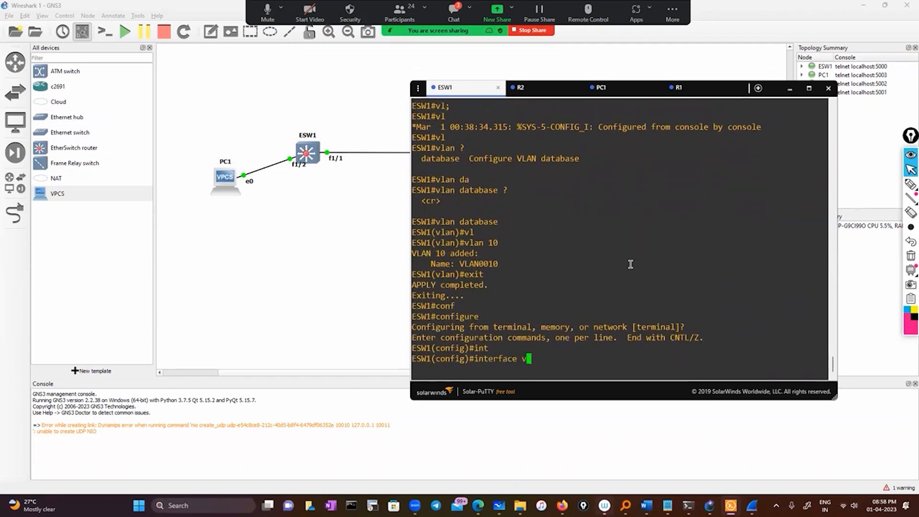
pyautogui.press('Tab')
pyautogui.write('10')
pyautogui.press('Return')
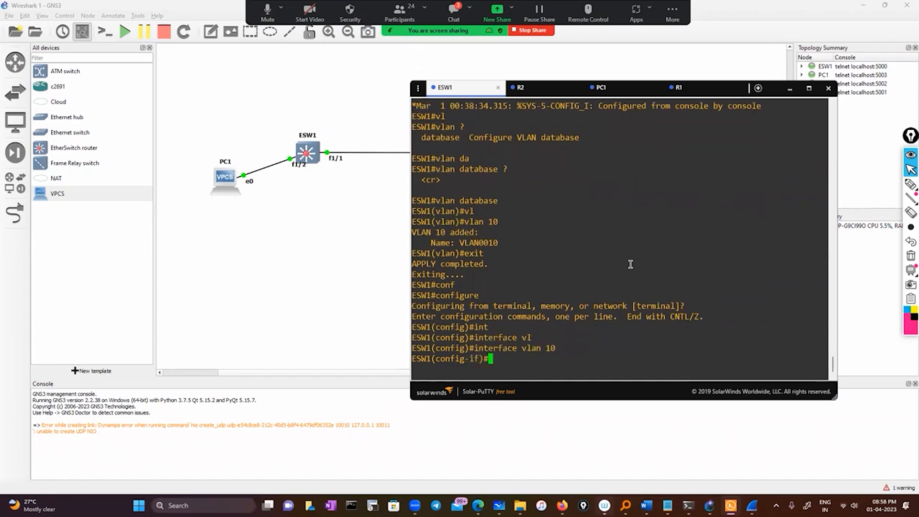
# Assign IP address 50.0.0.1 with subnet mask 255.0.0.0 to the VLAN 10 interface.
pyautogui.write('ip add')
pyautogui.press('Tab')
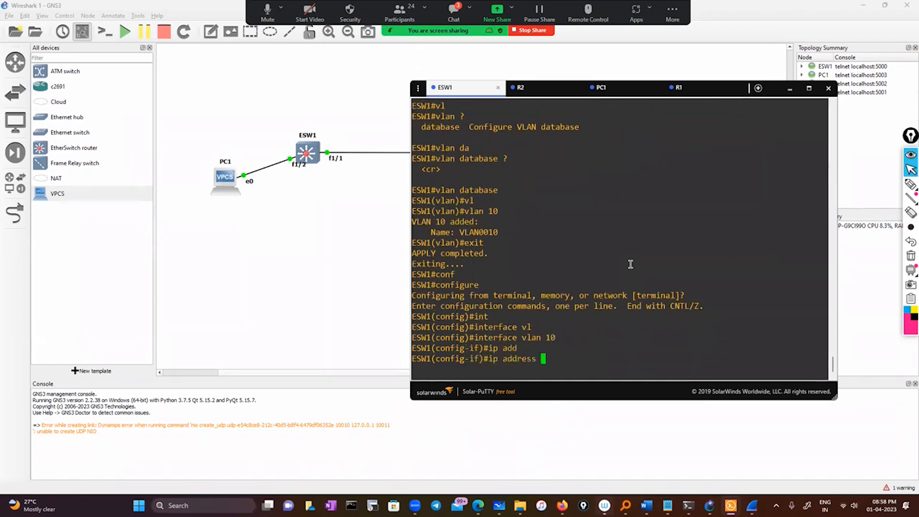
pyautogui.write('50.0.0.1 255.0.0.0')
pyautogui.press('Return')
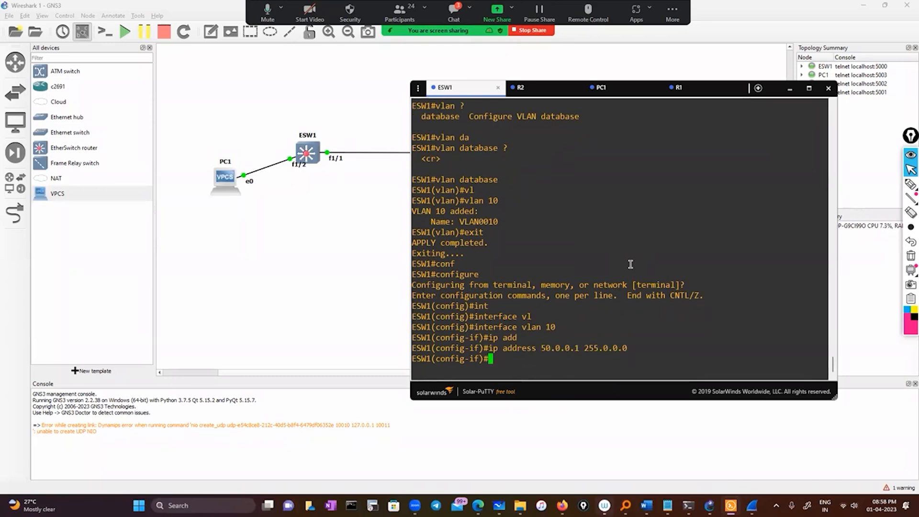
pyautogui.press('Return')
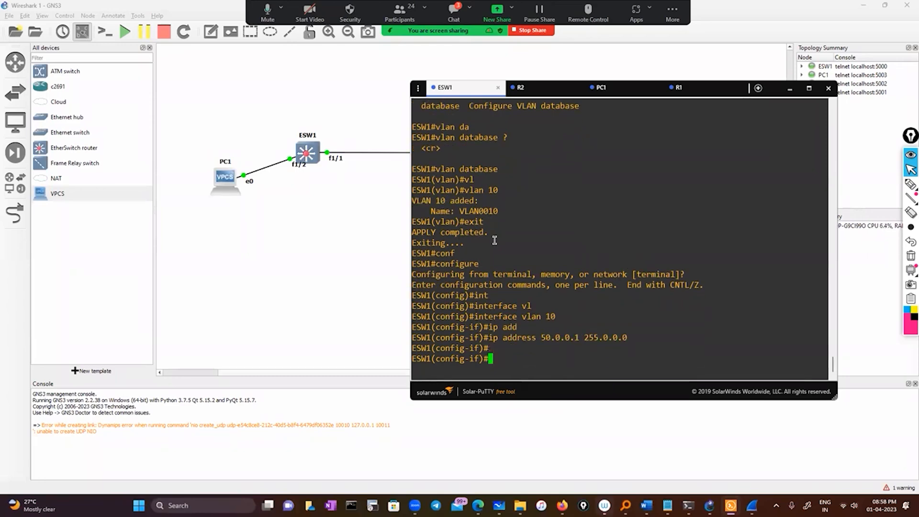
# Exit the VLAN 10 interface configuration and open interface FastEthernet1/2 for configuration.
pyautogui.scroll(4, 640, 338)
pyautogui.scroll(-2, 604, 338)
pyautogui.scroll(1, 602, 334)
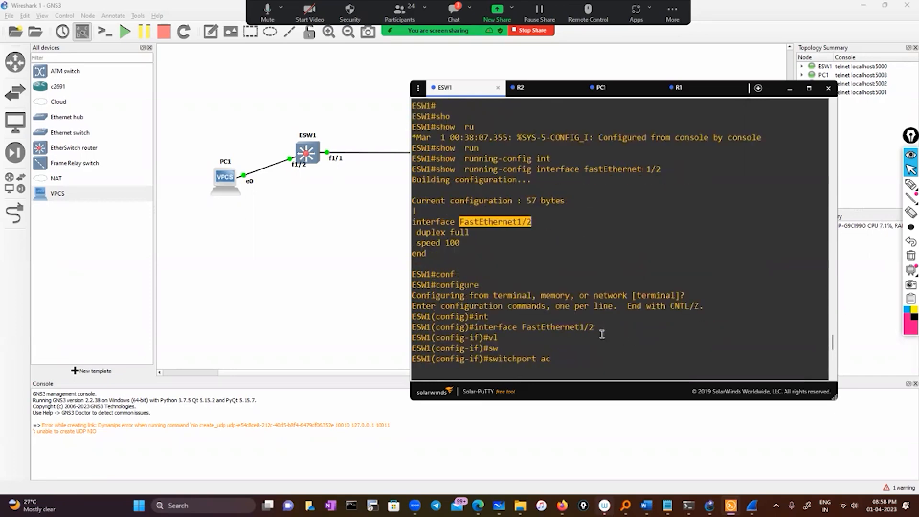
pyautogui.scroll(-3, 550, 300)
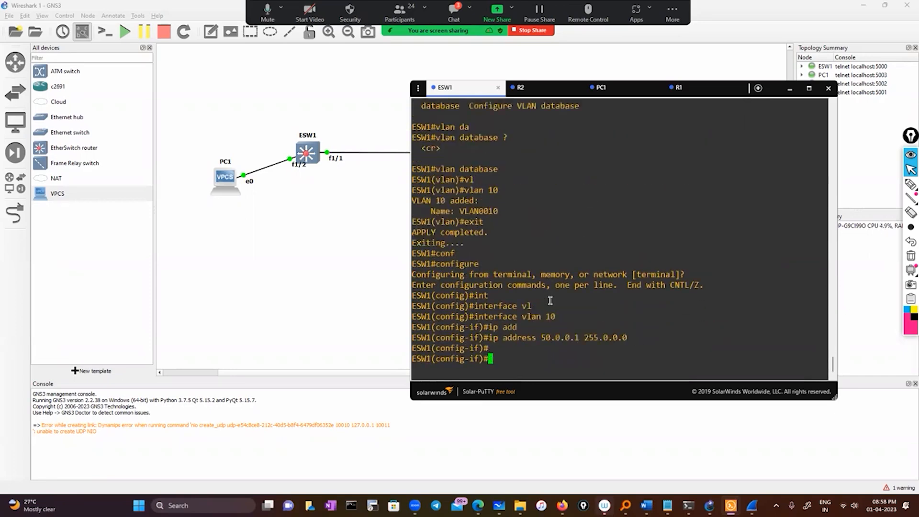
pyautogui.write('exit')
pyautogui.press('Return')
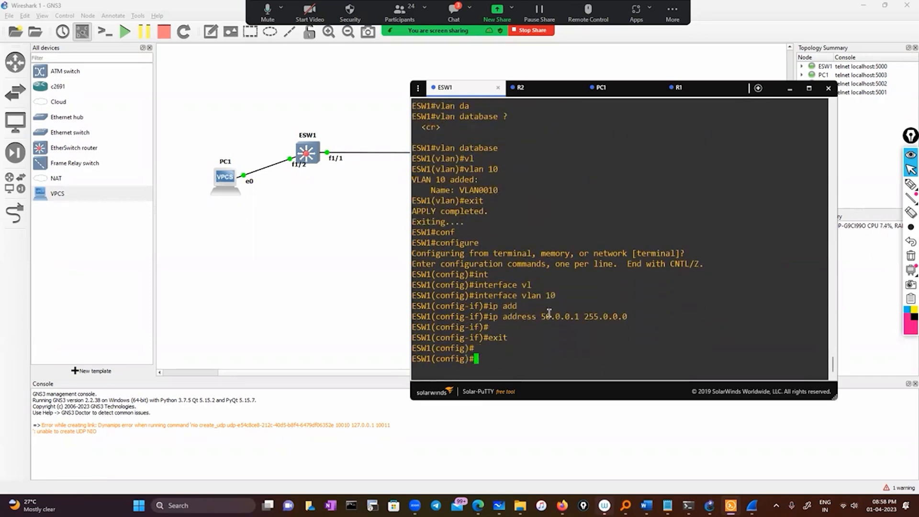
pyautogui.write('int')
pyautogui.press('Tab')
pyautogui.rightClick(549, 314)
pyautogui.press('Return')
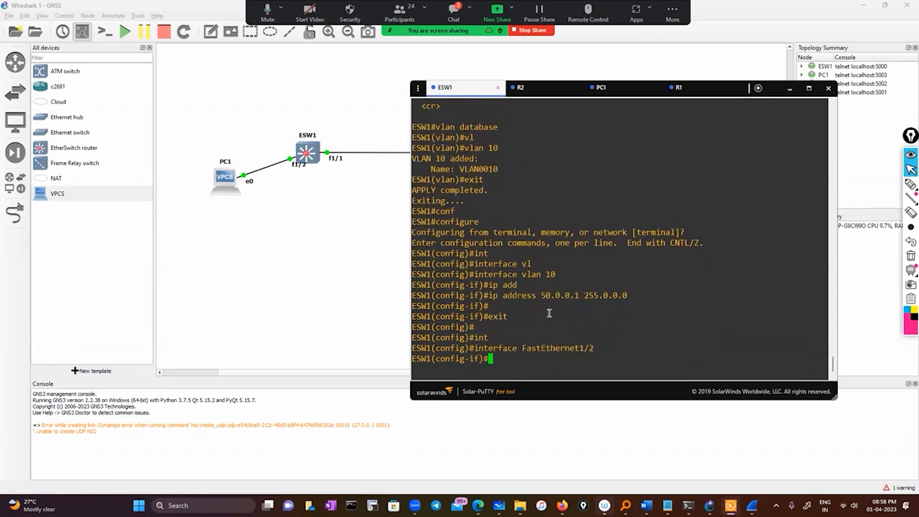
# Make FastEthernet1/2 an access port of VLAN 10 with switchport access vlan 10.
pyautogui.write('ss')
pyautogui.press('BackSpace')
pyautogui.press('Tab')
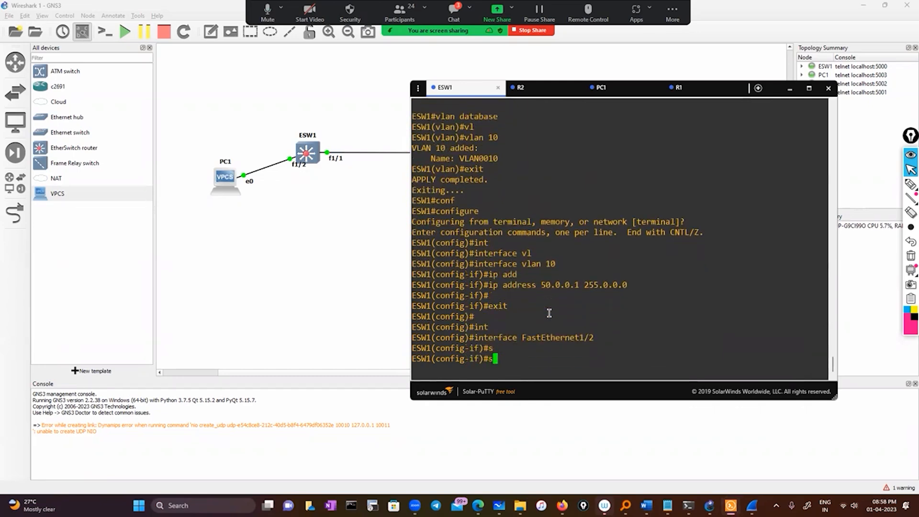
pyautogui.write('wi')
pyautogui.press('Tab')
pyautogui.write('ac')
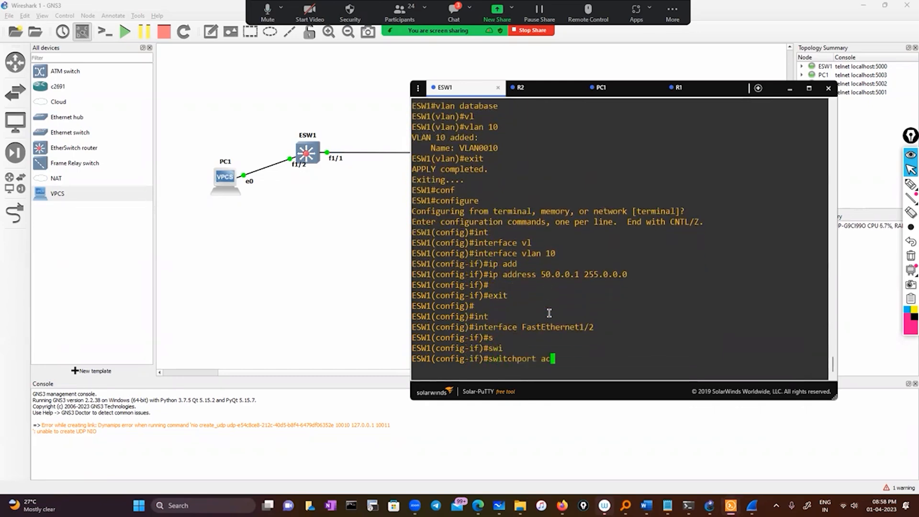
pyautogui.press('Tab')
pyautogui.write('vl')
pyautogui.press('Tab')
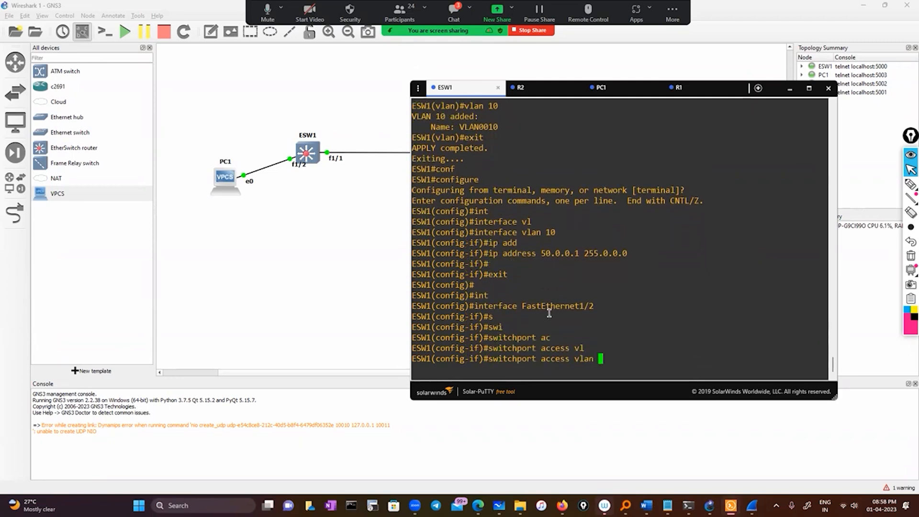
pyautogui.write('10')
pyautogui.press('Return')
# Enable interface FastEthernet1/2 with the abbreviated no shutdown command, no sh.
pyautogui.write('exit')
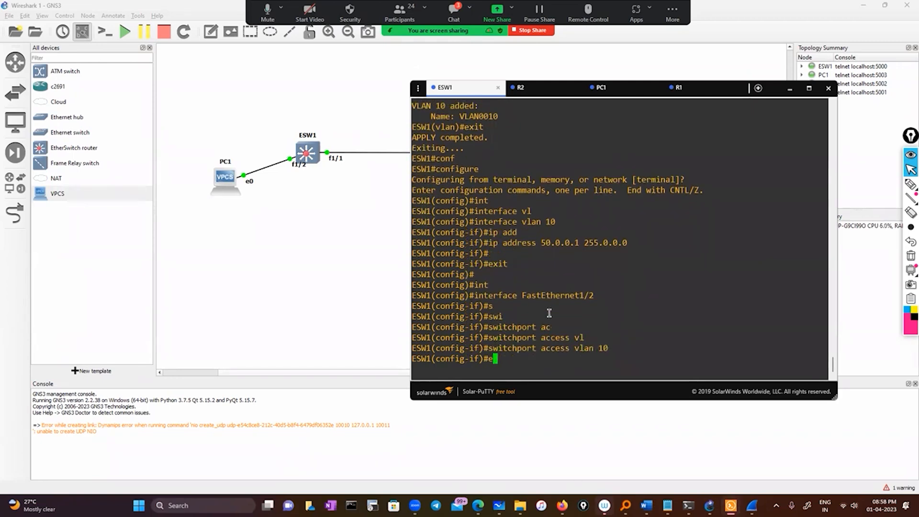
pyautogui.press('BackSpace')
pyautogui.press('BackSpace')
pyautogui.press('BackSpace')
pyautogui.press('BackSpace')
pyautogui.write('nos h')
pyautogui.press('Return')
pyautogui.write('no sh')
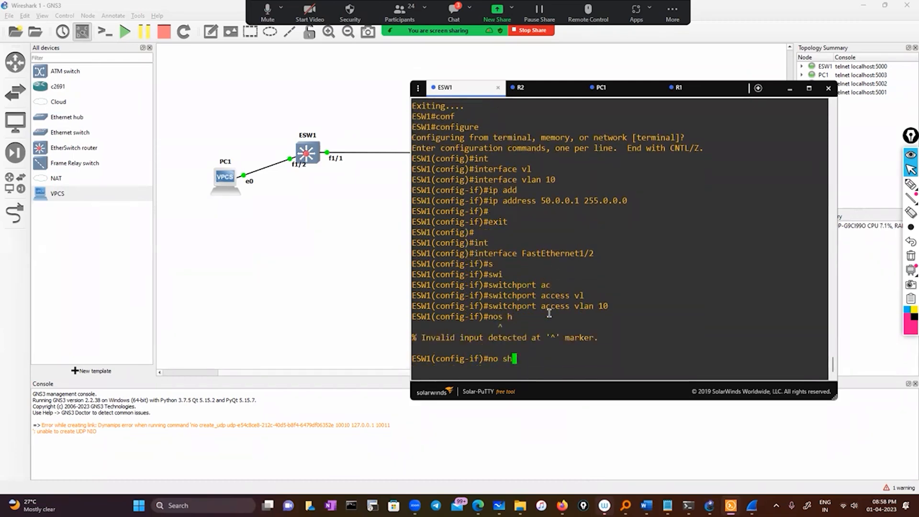
pyautogui.press('Return')
# Exit FastEthernet1/2 and global configuration modes back to ESW1's privileged prompt.
pyautogui.press('Return')
pyautogui.write('exit')
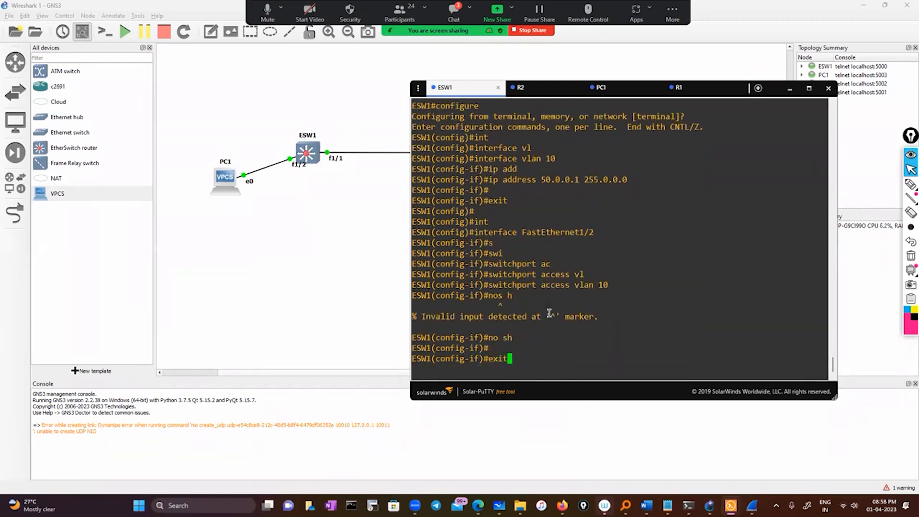
pyautogui.press('Return')
pyautogui.press('Return')
pyautogui.write('exit')
pyautogui.press('Return')
pyautogui.press('Return')
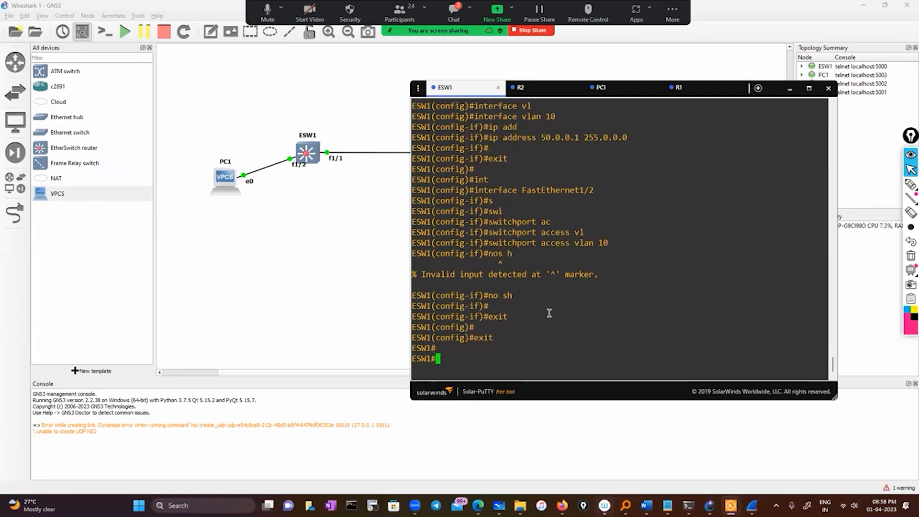
# Display the switchport details of ESW1's port with show interfaces FastEthernet1/2 switchport.
pyautogui.write('sh')
pyautogui.press('Tab')
pyautogui.write('in')
pyautogui.press('Tab')
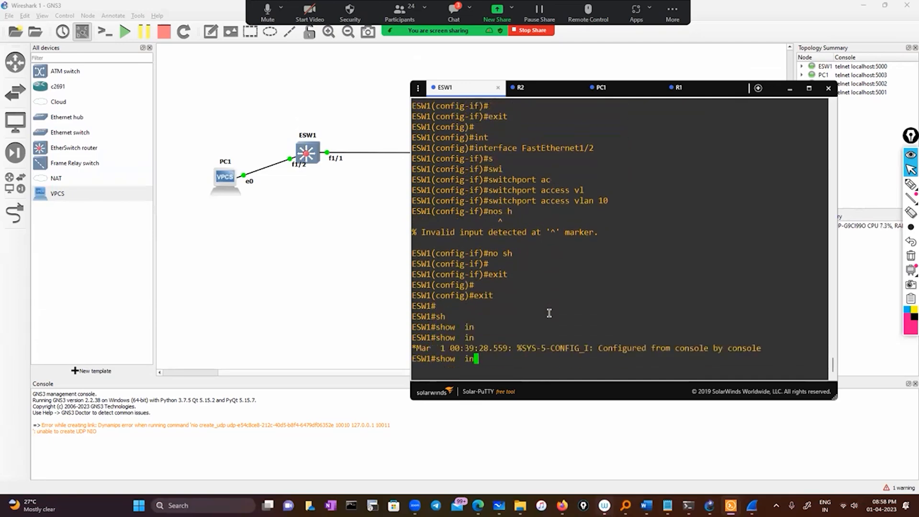
pyautogui.write('ter')
pyautogui.press('Tab')
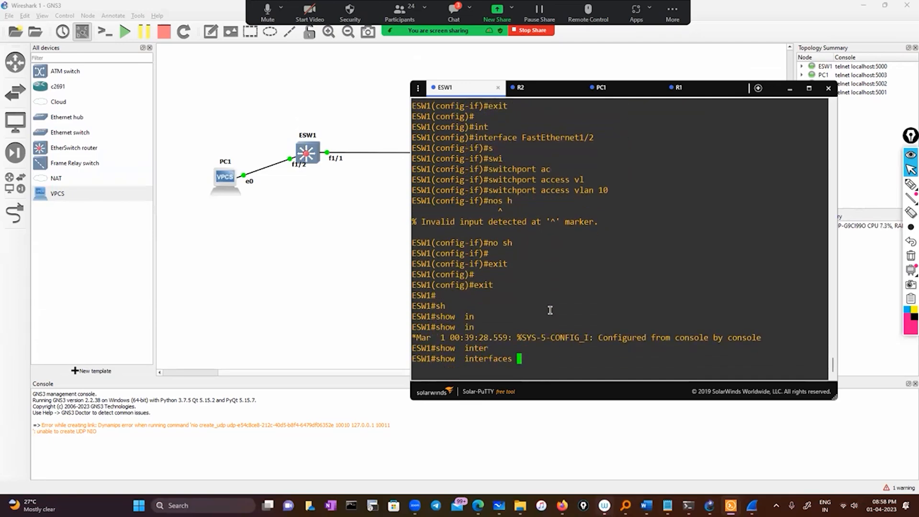
pyautogui.doubleClick(558, 138)
pyautogui.rightClick(560, 137)
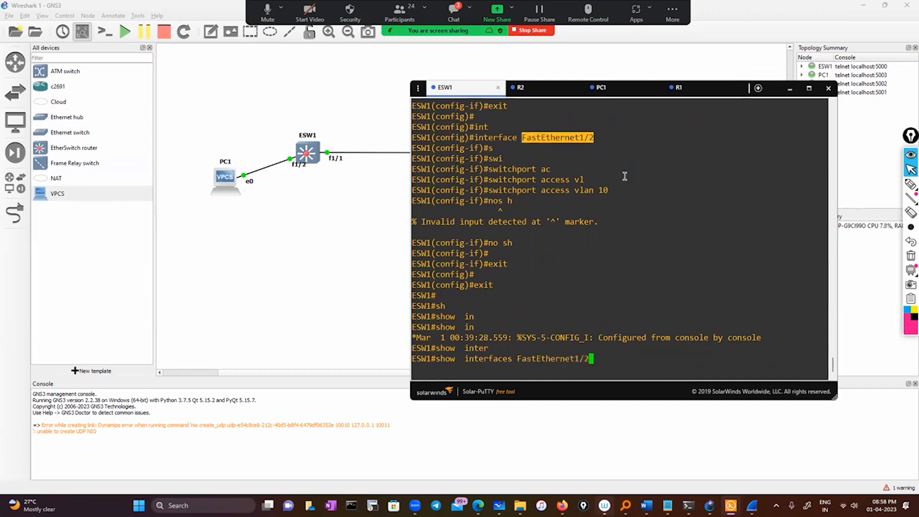
pyautogui.write('sw')
pyautogui.press('Tab')
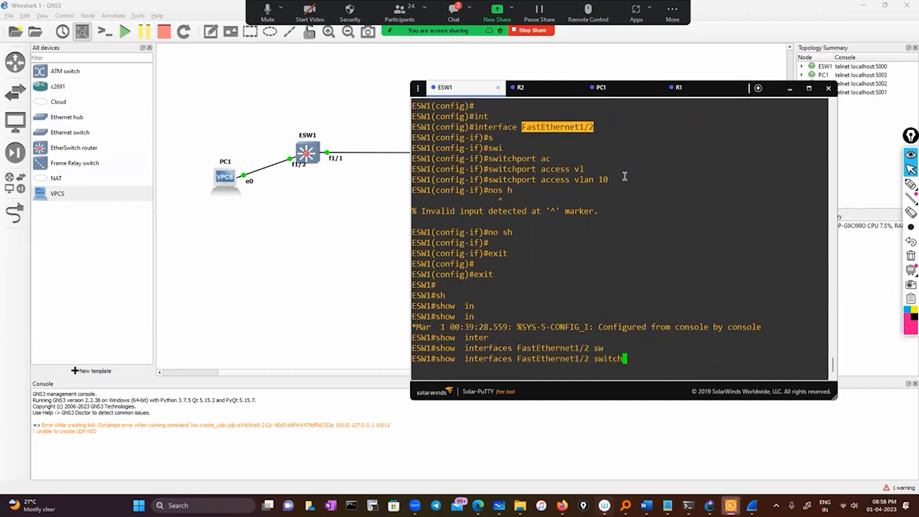
pyautogui.write('po')
pyautogui.press('Tab')
pyautogui.press('Return')
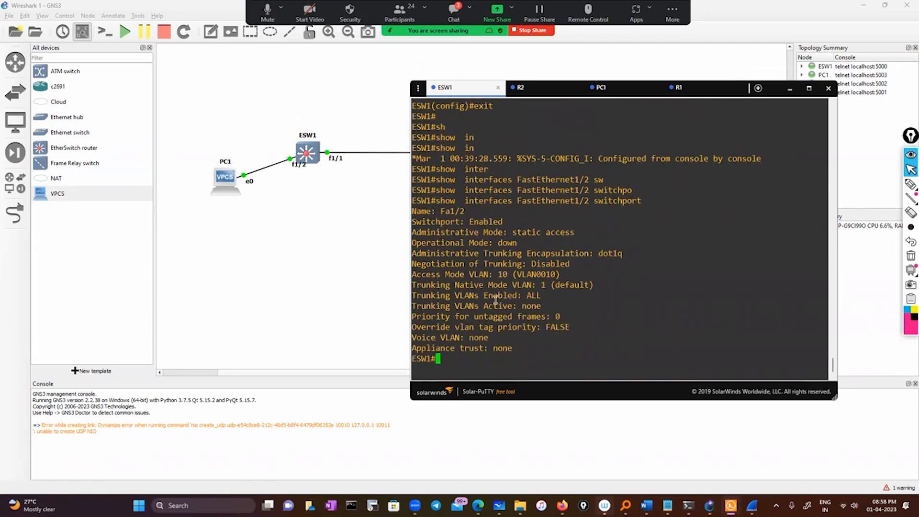
# Highlight the operational mode, administrative mode value and access mode VLAN in the switchport output, finally clearing the selection.
pyautogui.moveTo(413, 243); pyautogui.dragTo(513, 244)
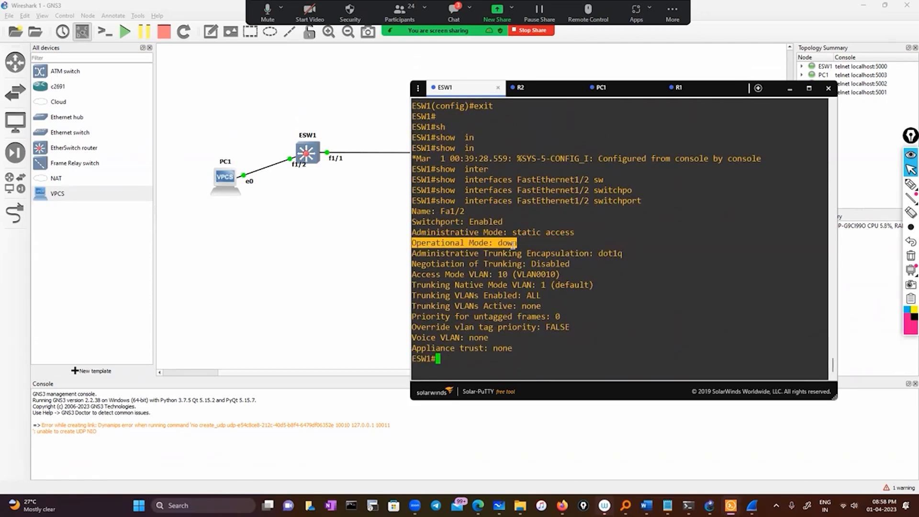
pyautogui.moveTo(515, 233); pyautogui.dragTo(567, 233)
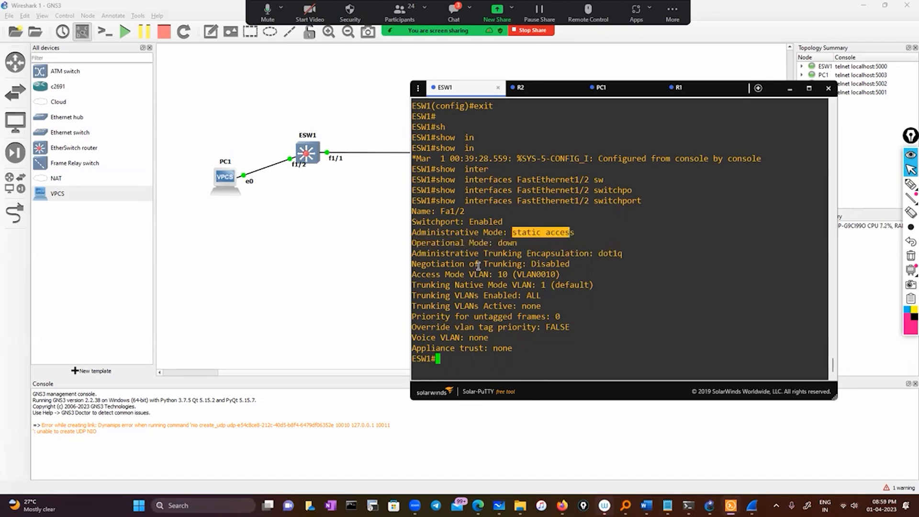
pyautogui.moveTo(422, 275); pyautogui.dragTo(533, 275)
pyautogui.click(521, 343)
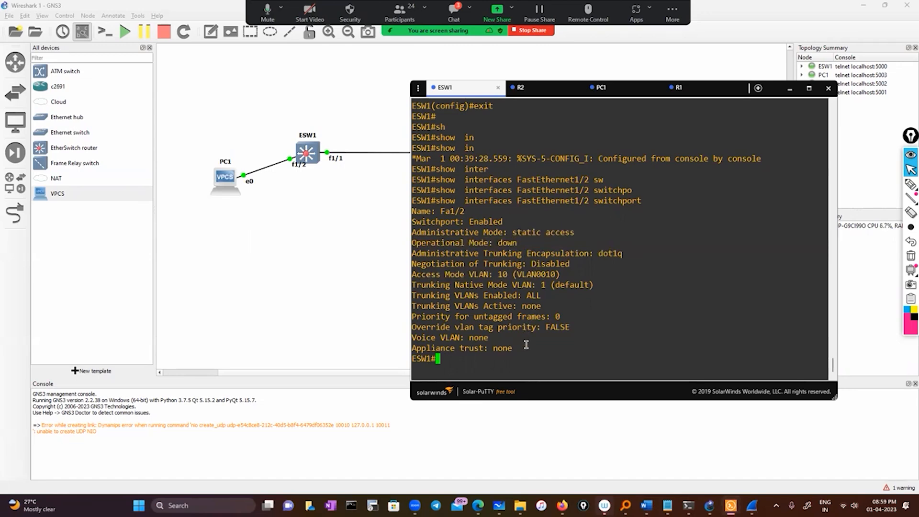
# Display the interface status of ESW1's port Fa1/2 with show interfaces Fa1/2.
pyautogui.write('sho')
pyautogui.press('Tab')
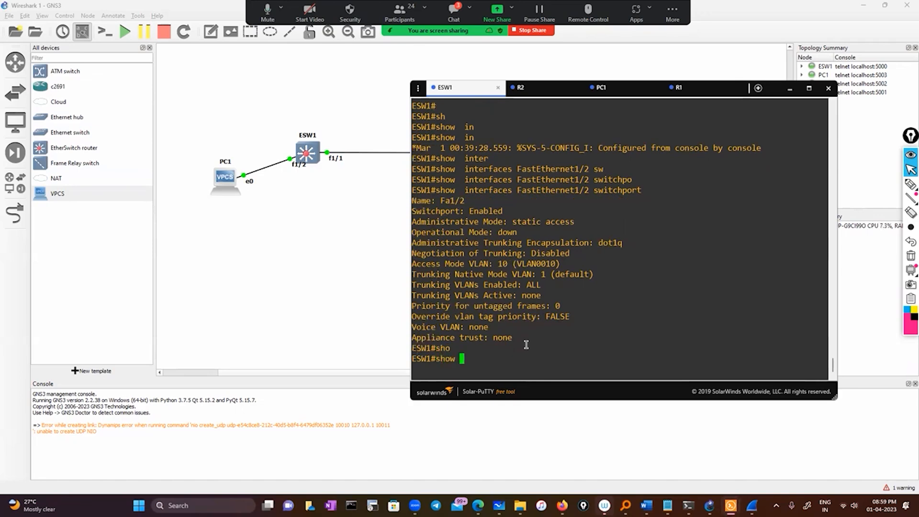
pyautogui.write('int')
pyautogui.press('Tab')
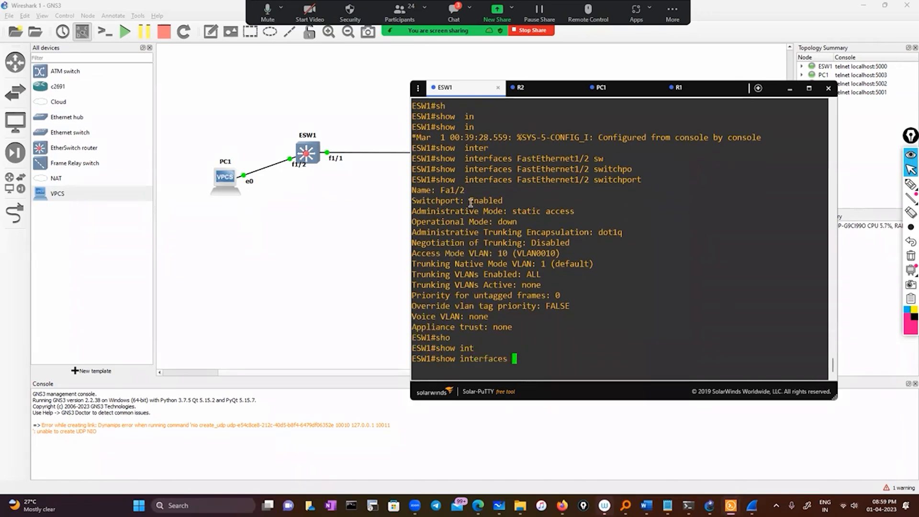
pyautogui.doubleClick(452, 190)
pyautogui.rightClick(564, 233)
pyautogui.press('Return')
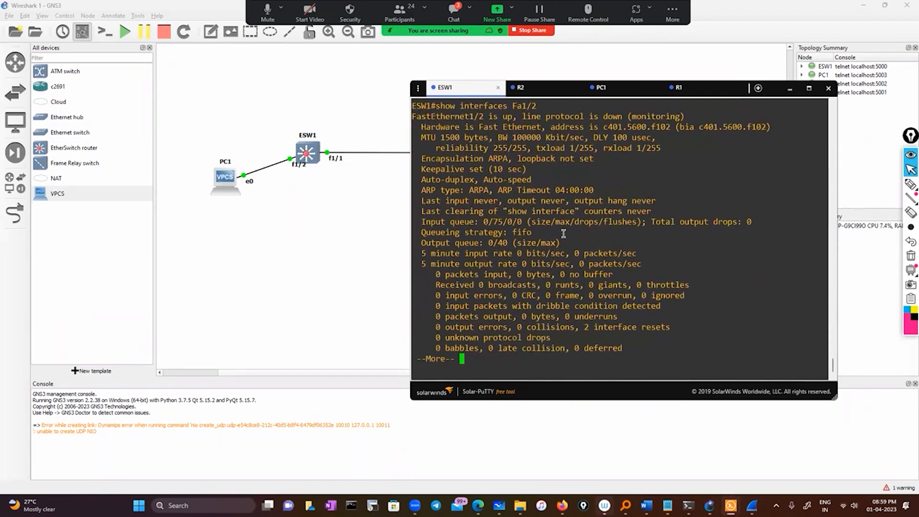
# Highlight the FastEthernet1/2 line protocol status in the output and circle the word monitoring with the pink annotation pen.
pyautogui.scroll(4, 606, 236)
pyautogui.moveTo(712, 242); pyautogui.dragTo(417, 242)
pyautogui.moveTo(522, 243); pyautogui.dragTo(673, 244)
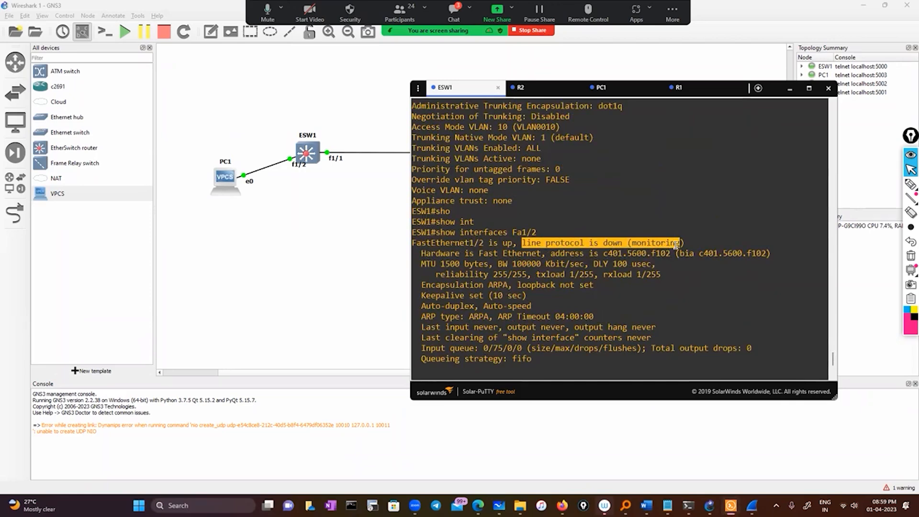
pyautogui.click(910, 184)
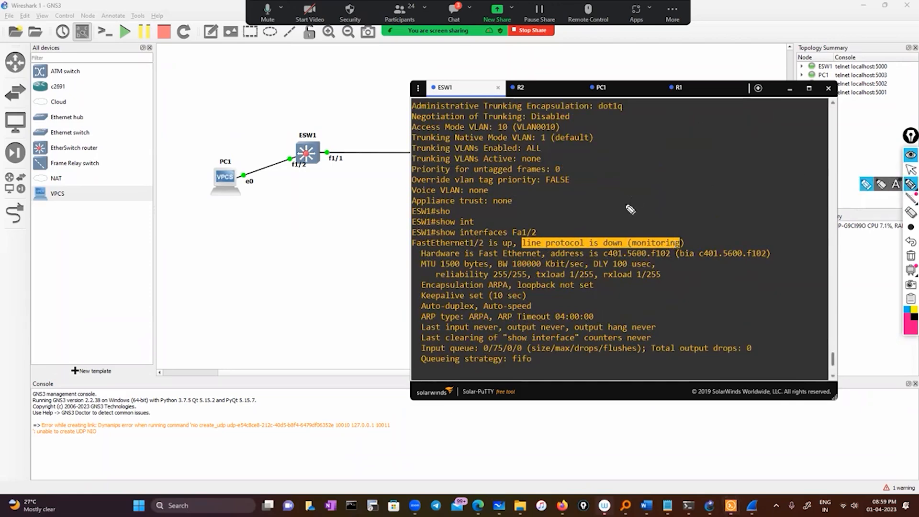
pyautogui.moveTo(633, 234); pyautogui.dragTo(627, 249)
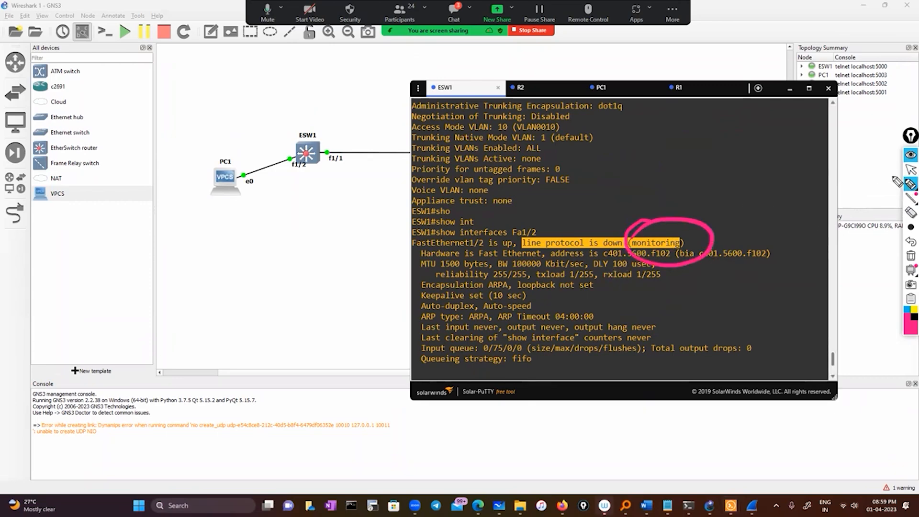
pyautogui.click(910, 171)
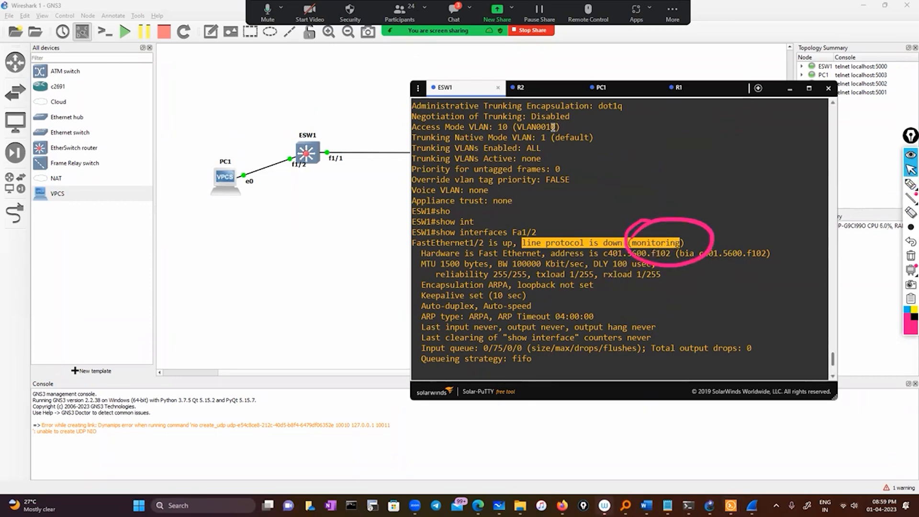
# Start an Ethernet packet capture on the link between ESW1 f1/2 and PC1, and move the restored Wireshark window clear of the link.
pyautogui.rightClick(278, 166)
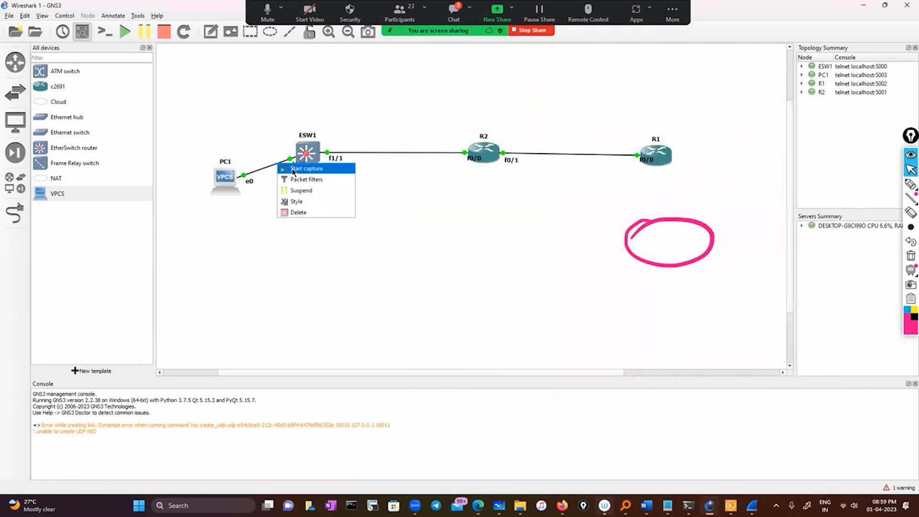
pyautogui.click(294, 169)
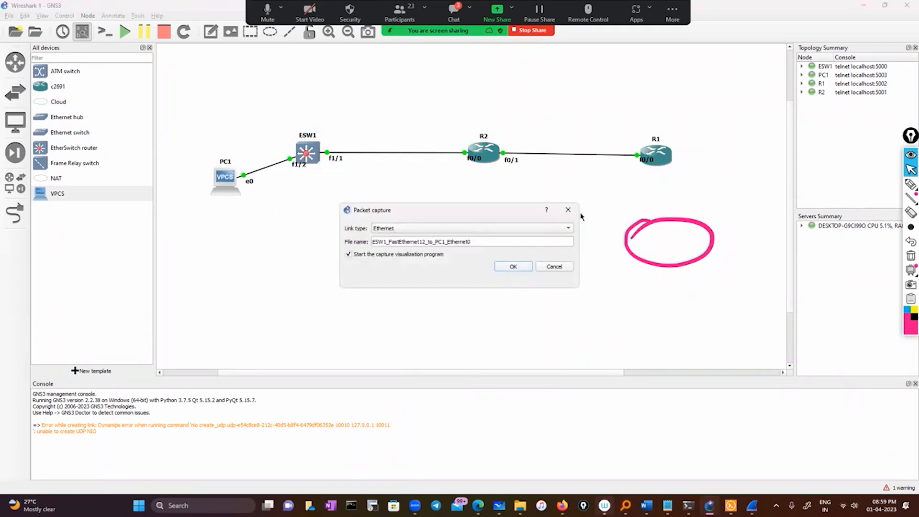
pyautogui.click(513, 267)
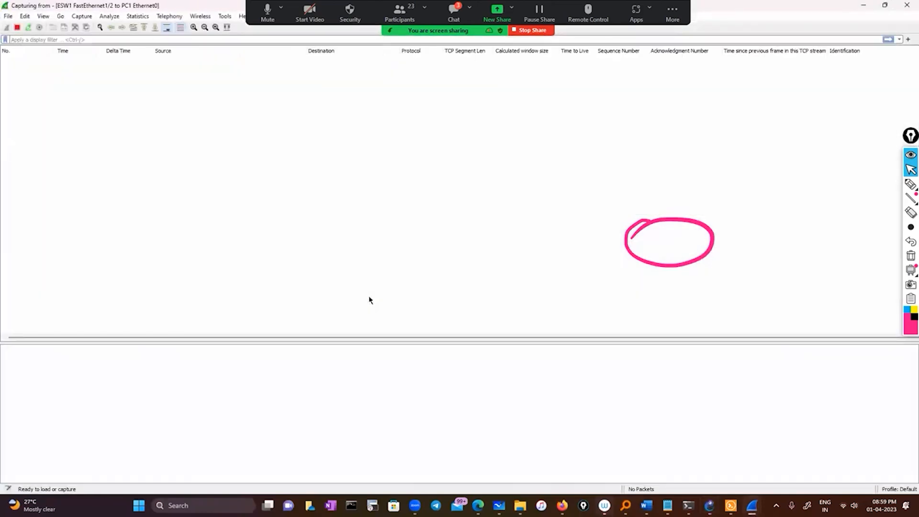
pyautogui.click(884, 5)
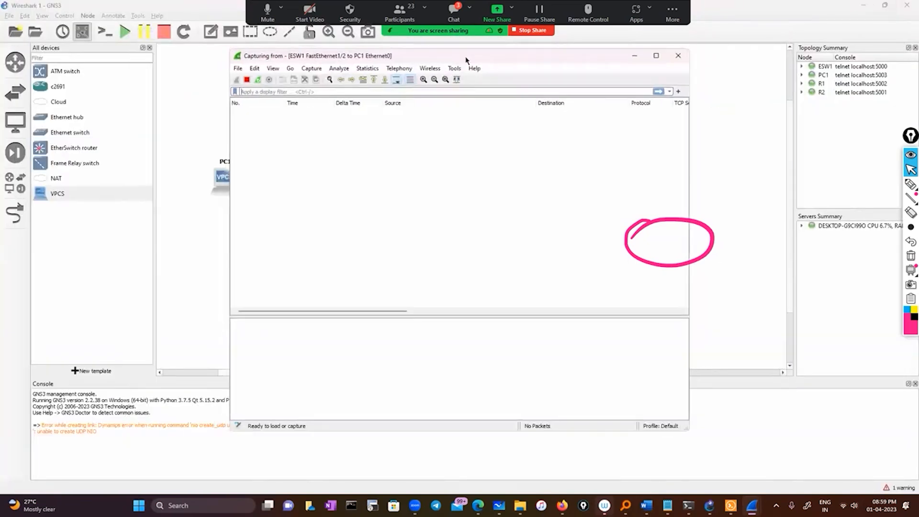
pyautogui.moveTo(541, 56); pyautogui.dragTo(708, 71)
# Return to the ESW1 console to page through the remaining interface output, and clear the pink annotation from the screen.
pyautogui.click(731, 506)
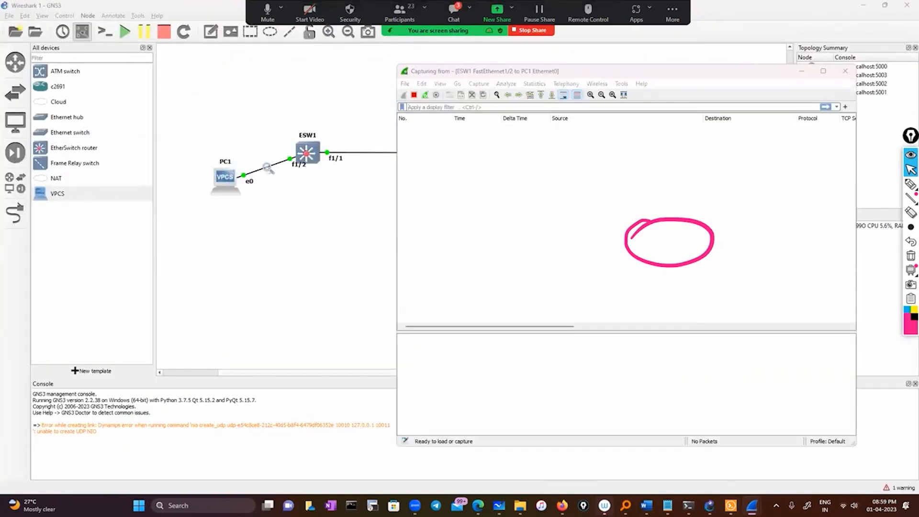
pyautogui.click(498, 337)
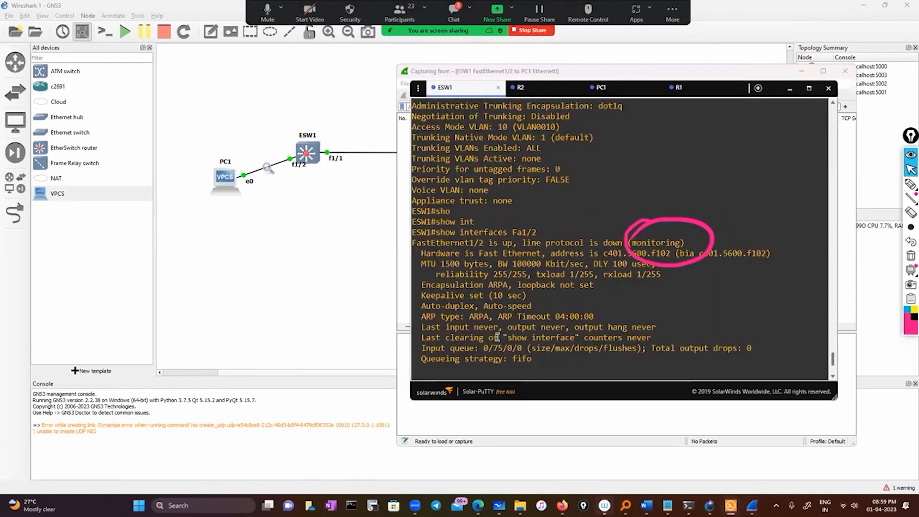
pyautogui.press('space')
pyautogui.press('Return')
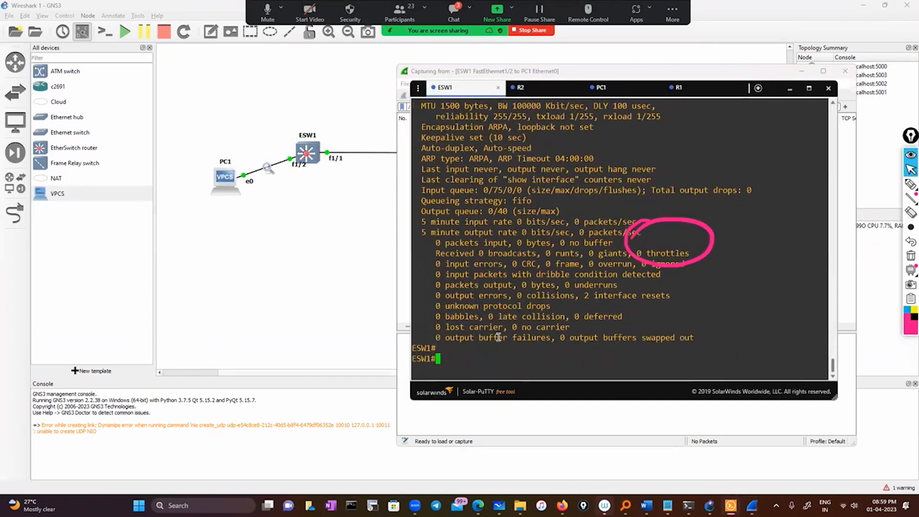
pyautogui.click(910, 256)
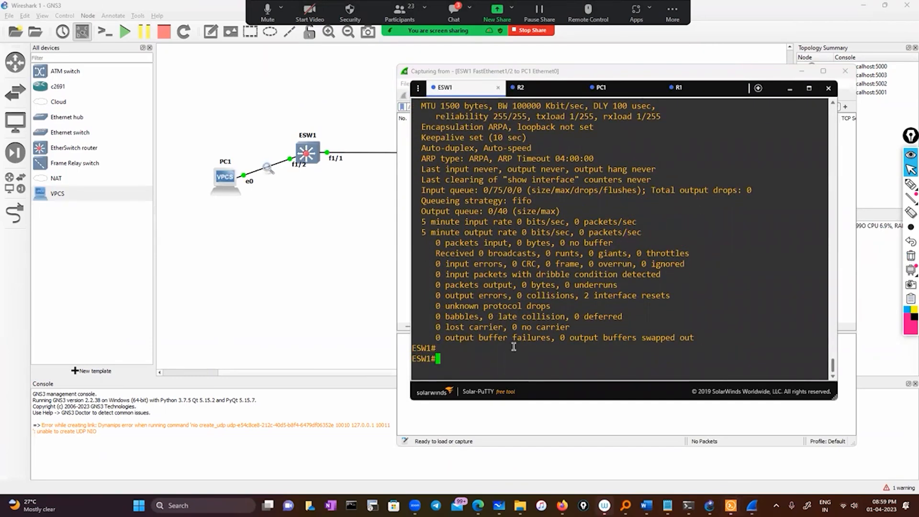
pyautogui.write('conf')
pyautogui.press('Tab')
pyautogui.press('Return')
pyautogui.press('Return')
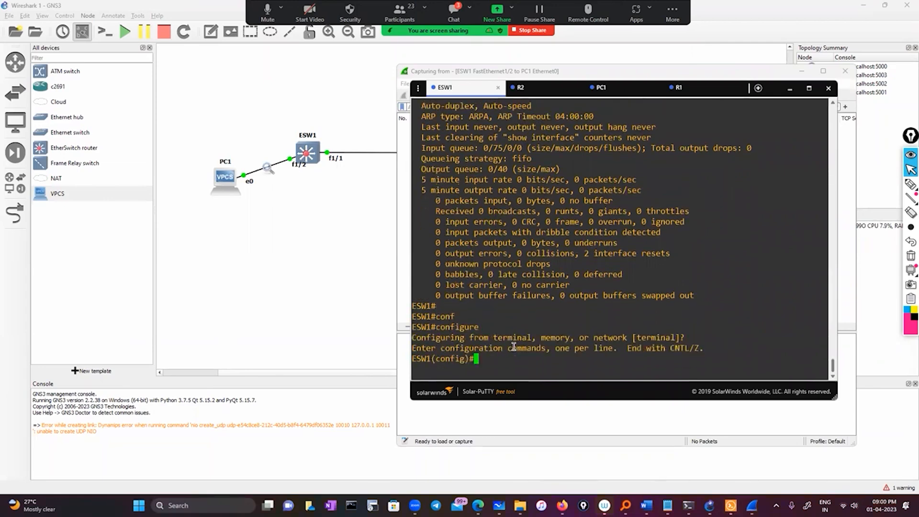
pyautogui.click(668, 77)
pyautogui.moveTo(669, 77); pyautogui.dragTo(695, 77)
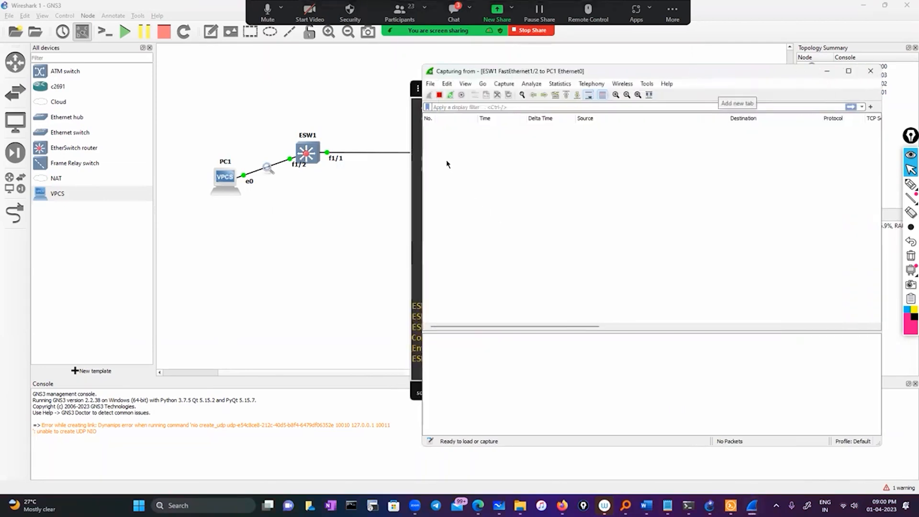
pyautogui.click(414, 189)
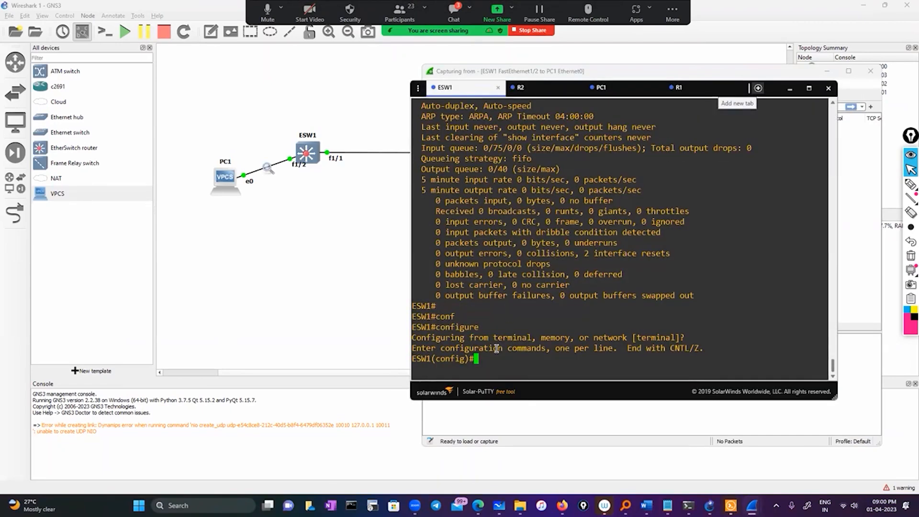
pyautogui.write('int')
pyautogui.press('Tab')
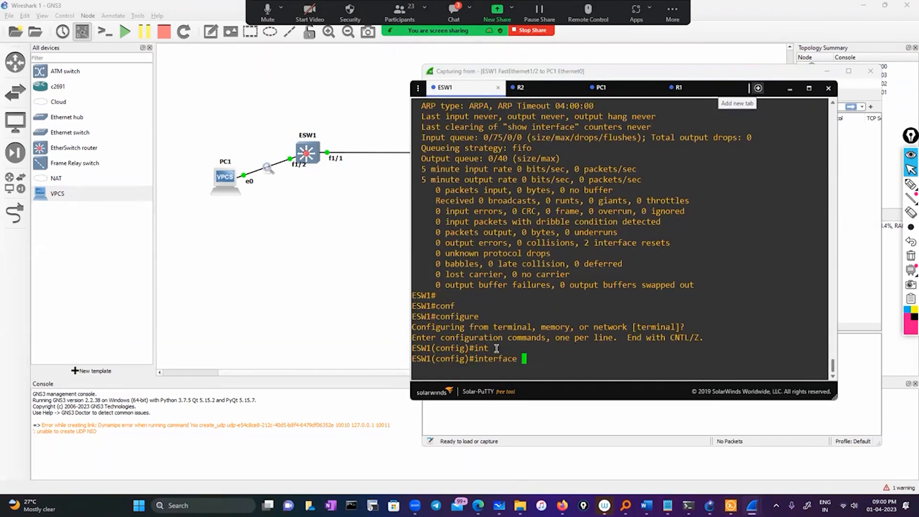
pyautogui.write('f1/2')
pyautogui.press('Return')
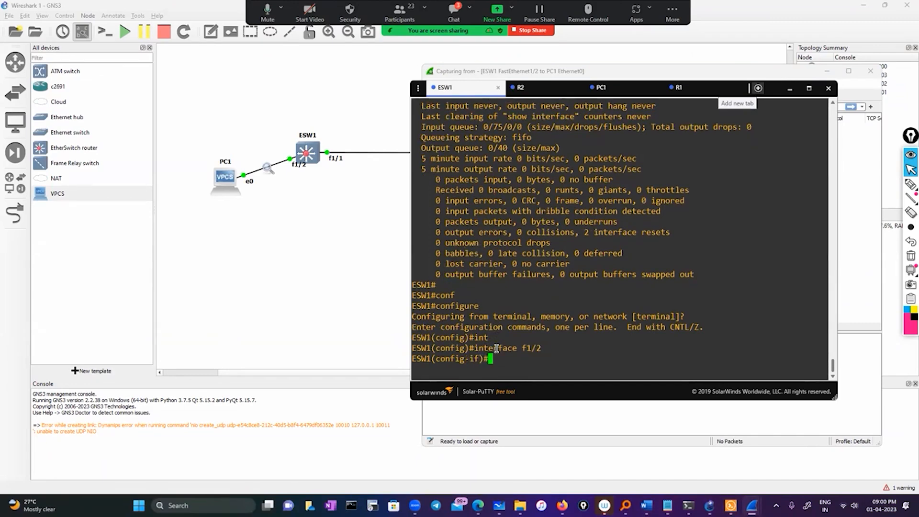
pyautogui.write('exit')
pyautogui.press('Return')
pyautogui.press('Return')
pyautogui.write('e')
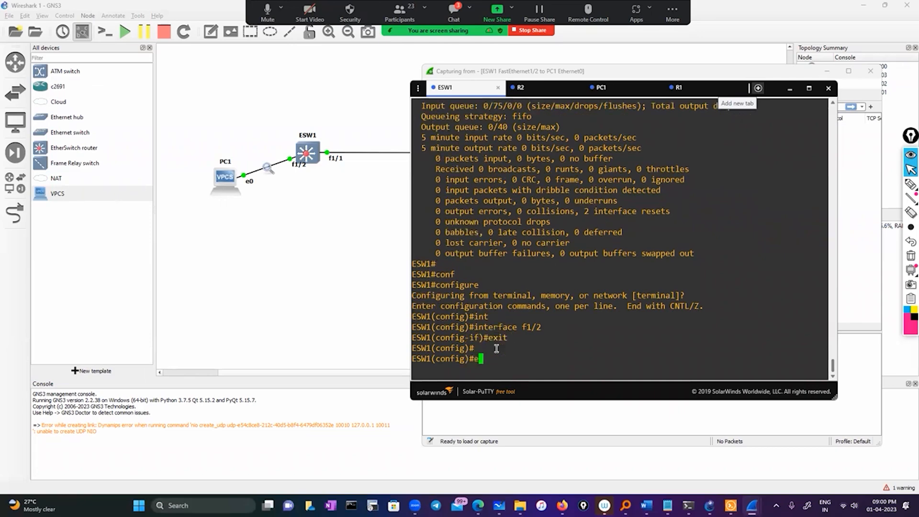
pyautogui.write('xit')
pyautogui.press('Return')
# Display ESW1's configuration for the port with show running-config interface f1/2, and highlight its switchport access vlan 10 line, finally clearing the selection.
pyautogui.write('s')
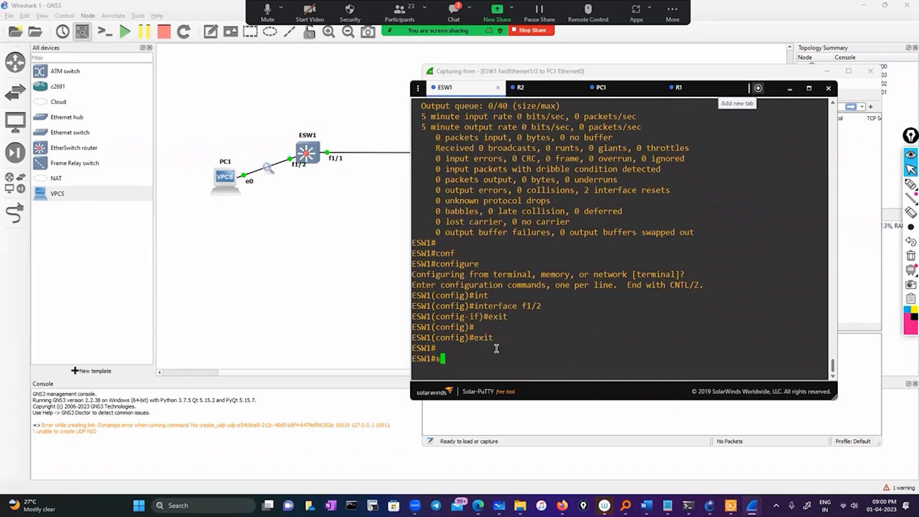
pyautogui.write('h')
pyautogui.press('Tab')
pyautogui.write('o run')
pyautogui.press('Tab')
pyautogui.press('BackSpace')
pyautogui.press('BackSpace')
pyautogui.press('BackSpace')
pyautogui.press('BackSpace')
pyautogui.press('BackSpace')
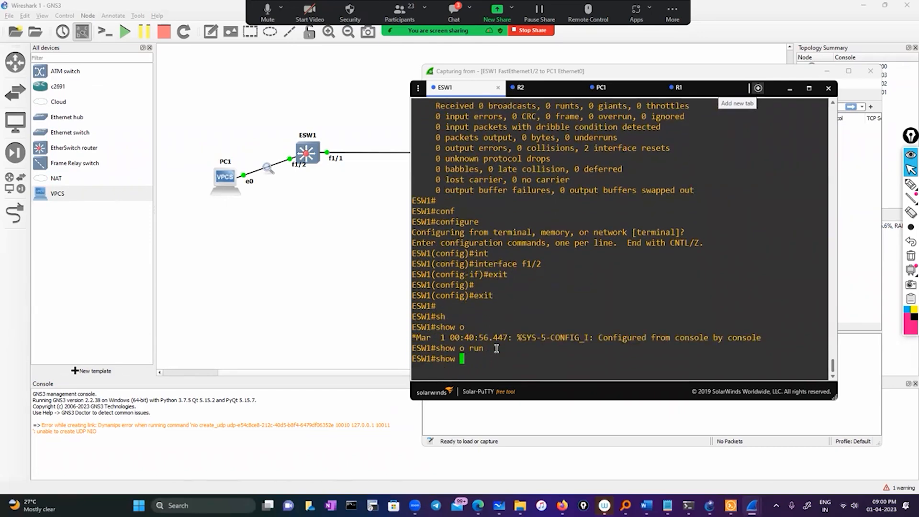
pyautogui.write('run')
pyautogui.press('Tab')
pyautogui.write('in')
pyautogui.press('Tab')
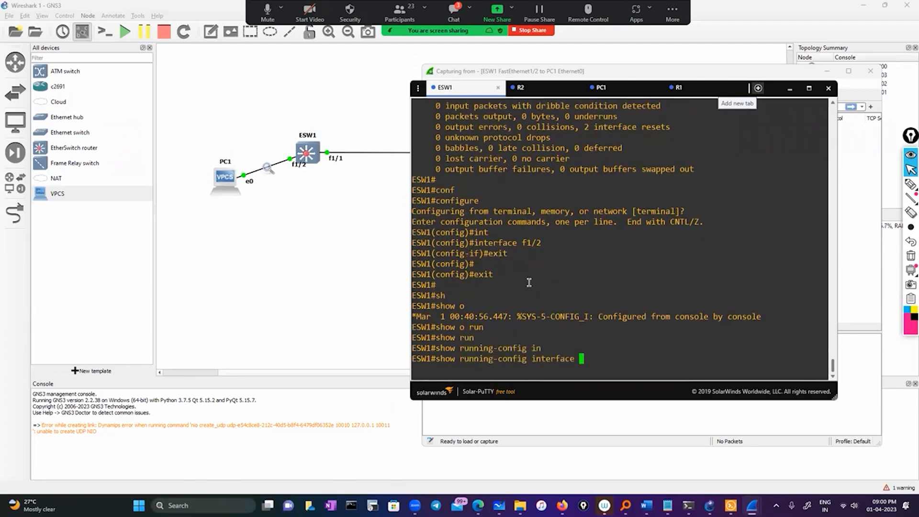
pyautogui.doubleClick(531, 242)
pyautogui.rightClick(585, 259)
pyautogui.press('Return')
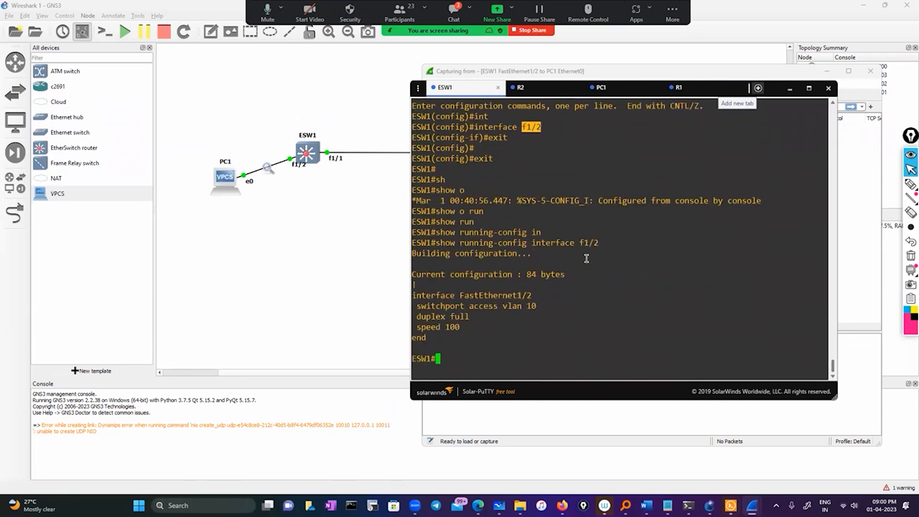
pyautogui.moveTo(417, 307); pyautogui.dragTo(579, 309)
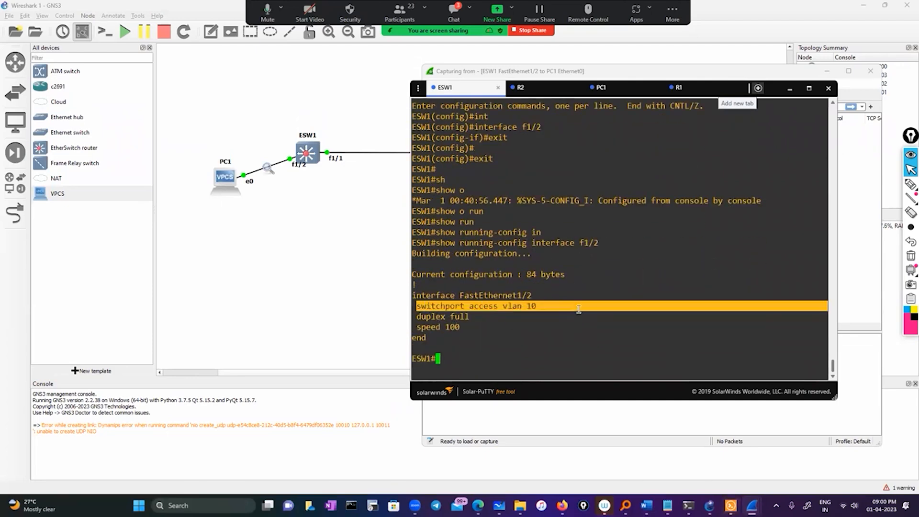
pyautogui.click(513, 345)
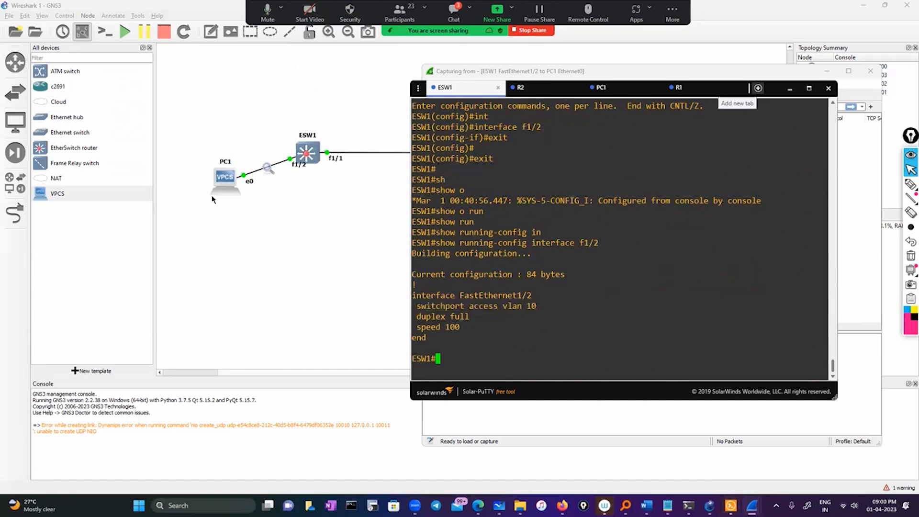
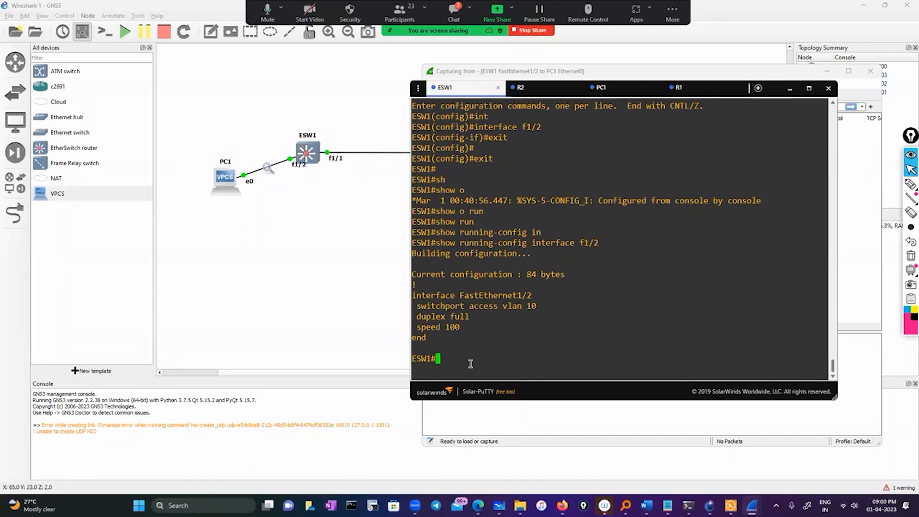
# Try show monitor on ESW1 and list the keywords available for the command.
pyautogui.write('sho')
pyautogui.press('Tab')
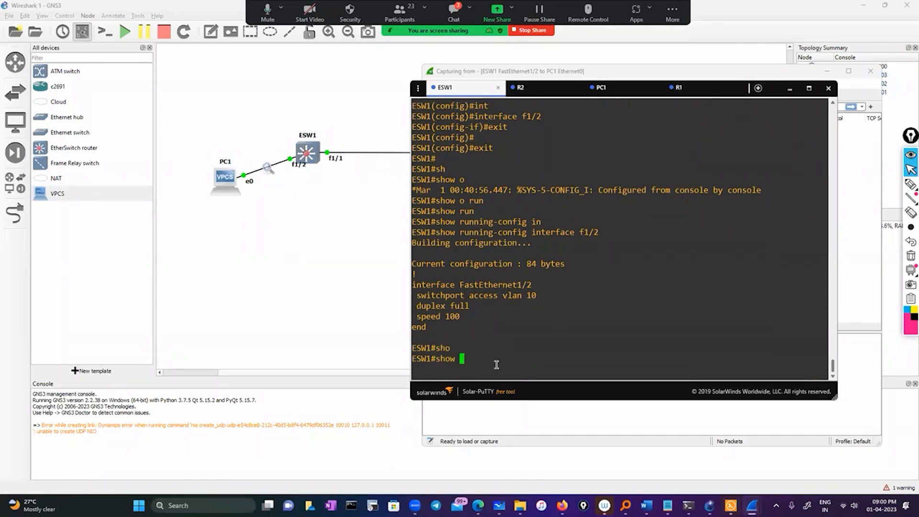
pyautogui.write('mon')
pyautogui.press('Tab')
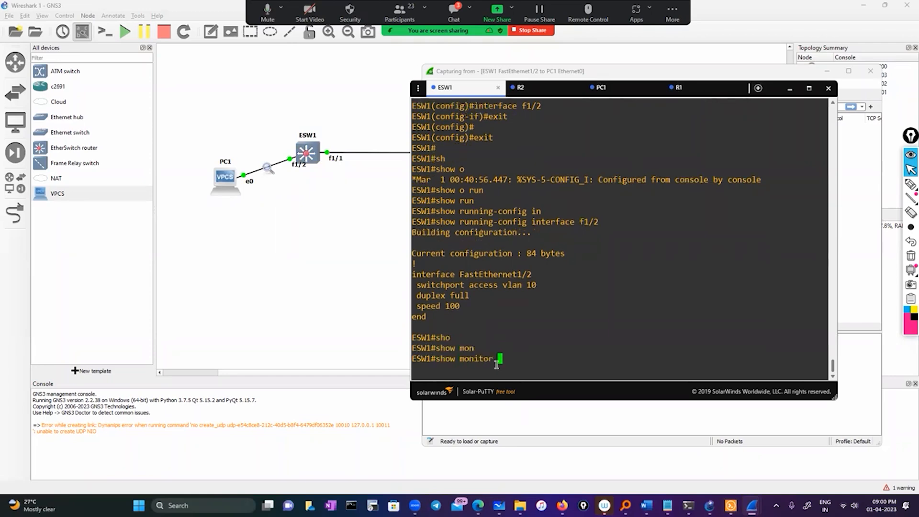
pyautogui.press('Return')
pyautogui.write('?')
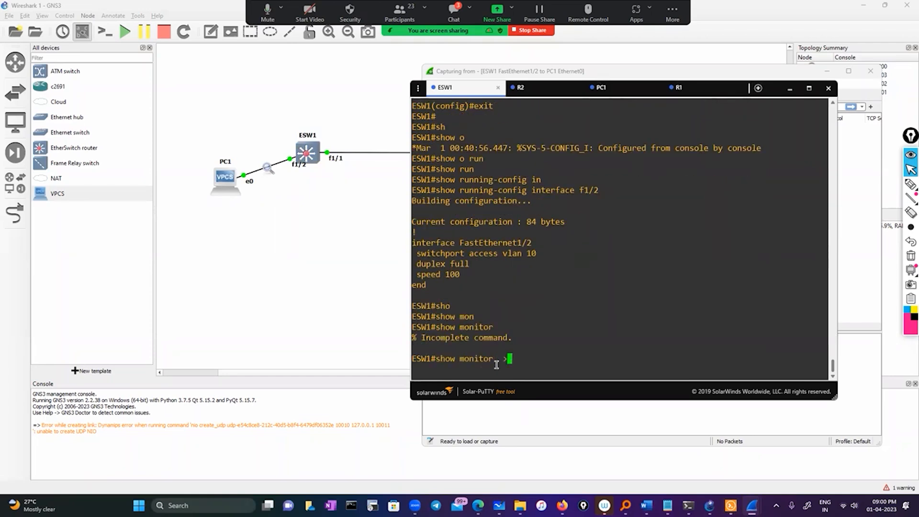
pyautogui.press('BackSpace')
pyautogui.write('?se')
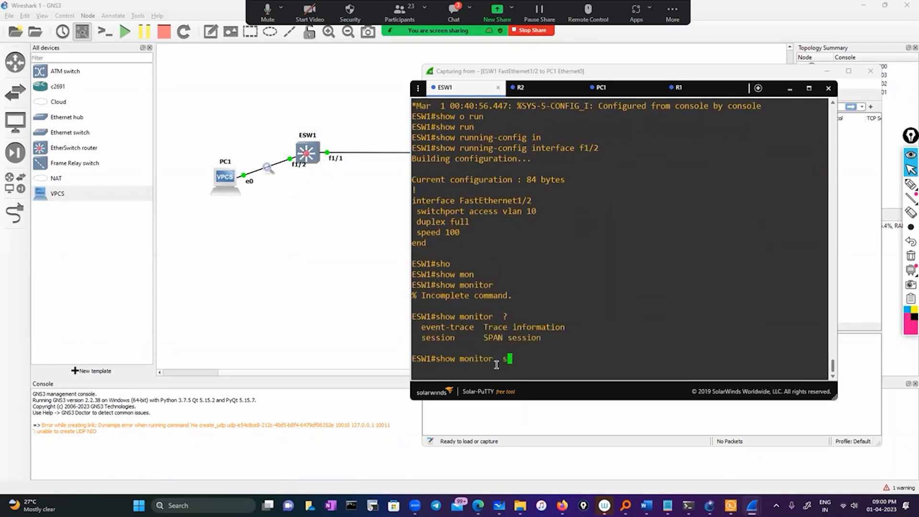
# Display the SPAN session details on ESW1 with show monitor session 1.
pyautogui.press('Tab')
pyautogui.press('Return')
pyautogui.press('Up')
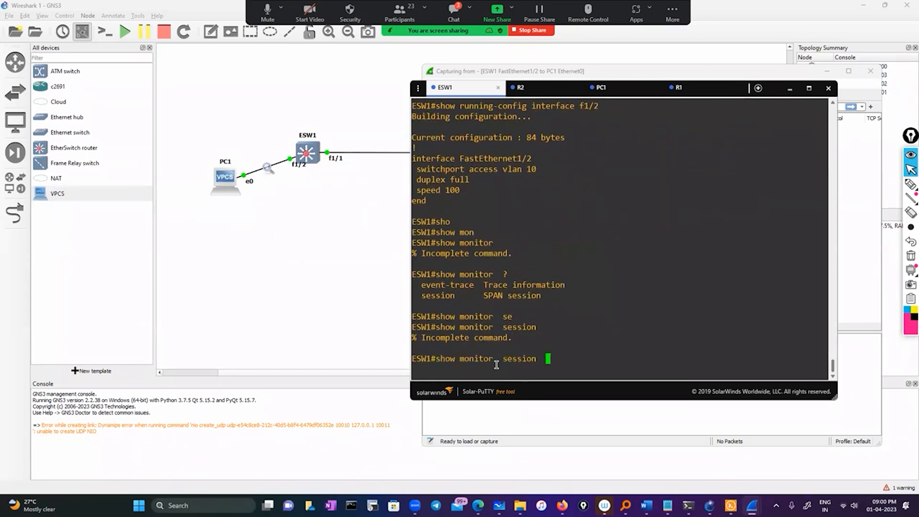
pyautogui.write('1')
pyautogui.press('Return')
# Highlight the source ports' RX Only and TX Only rows and the source VLANs' Both row, finally clearing the selection.
pyautogui.scroll(4, 474, 306)
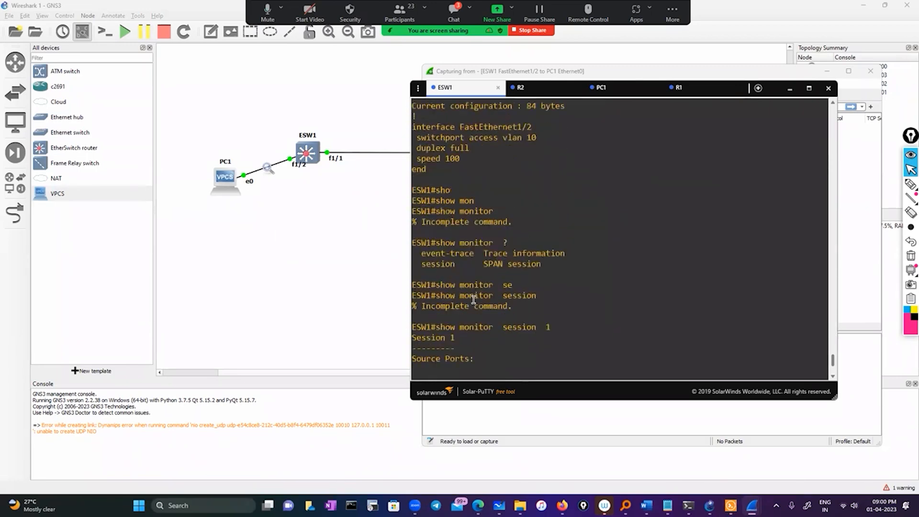
pyautogui.scroll(-4, 476, 312)
pyautogui.moveTo(426, 243); pyautogui.dragTo(536, 256)
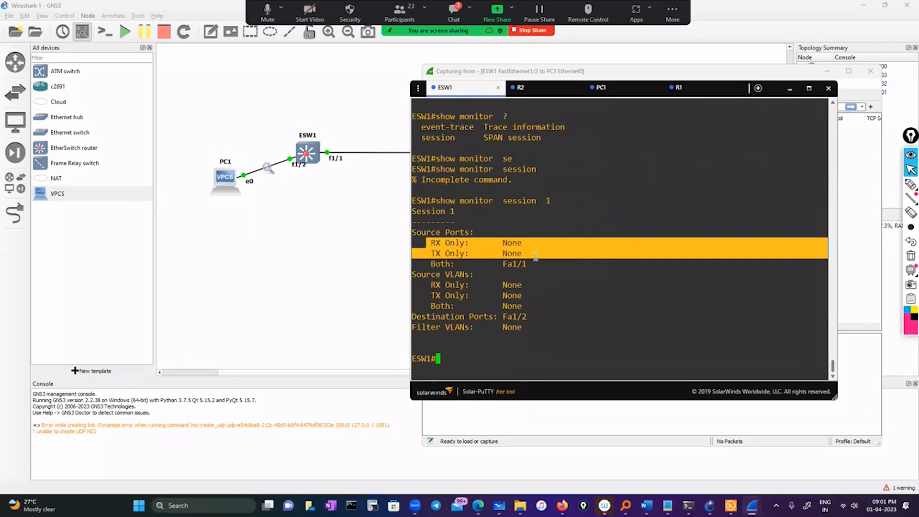
pyautogui.moveTo(432, 307); pyautogui.dragTo(522, 309)
pyautogui.click(457, 355)
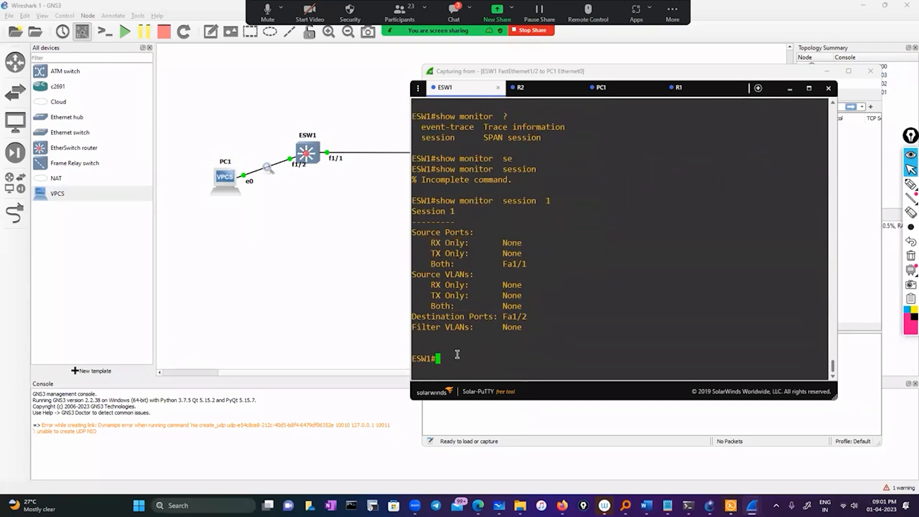
# Enter global configuration mode from the terminal on ESW1.
pyautogui.write('conf')
pyautogui.press('Tab')
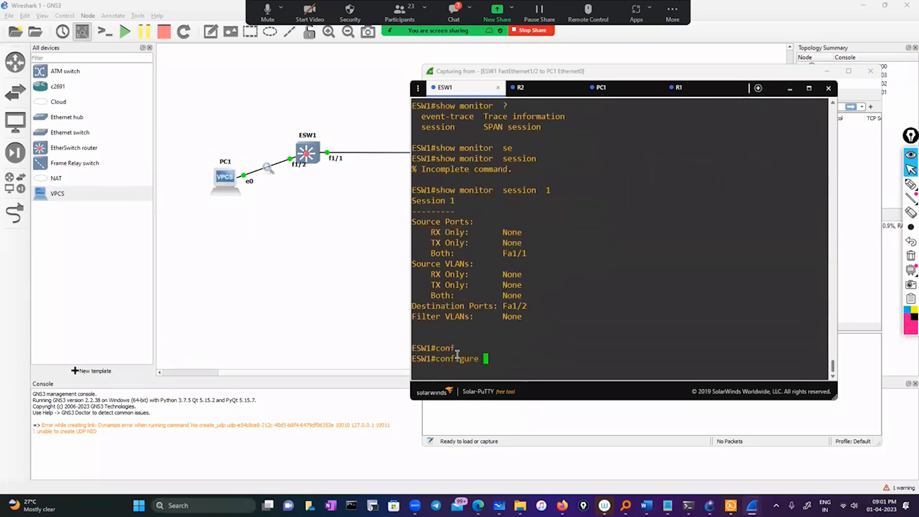
pyautogui.press('Return')
pyautogui.press('Return')
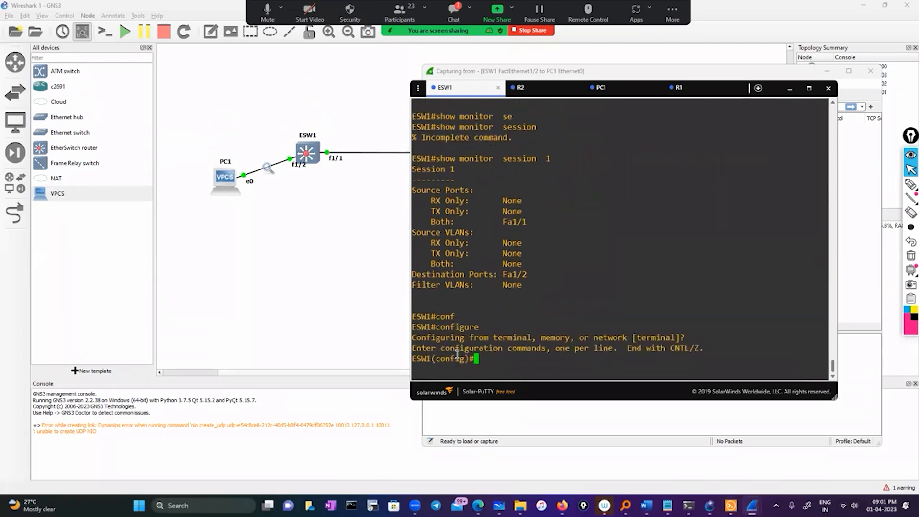
# Begin a monitor session 1 command and append source interface fastEthernet 0/0 copied from the earlier console output.
pyautogui.write('mon')
pyautogui.press('Tab')
pyautogui.write('se')
pyautogui.press('Tab')
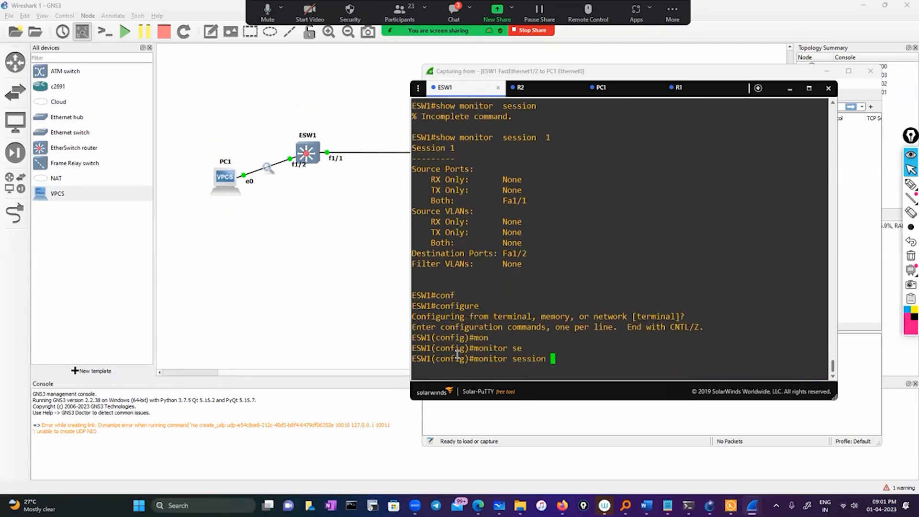
pyautogui.write('1')
pyautogui.scroll(15, 557, 323)
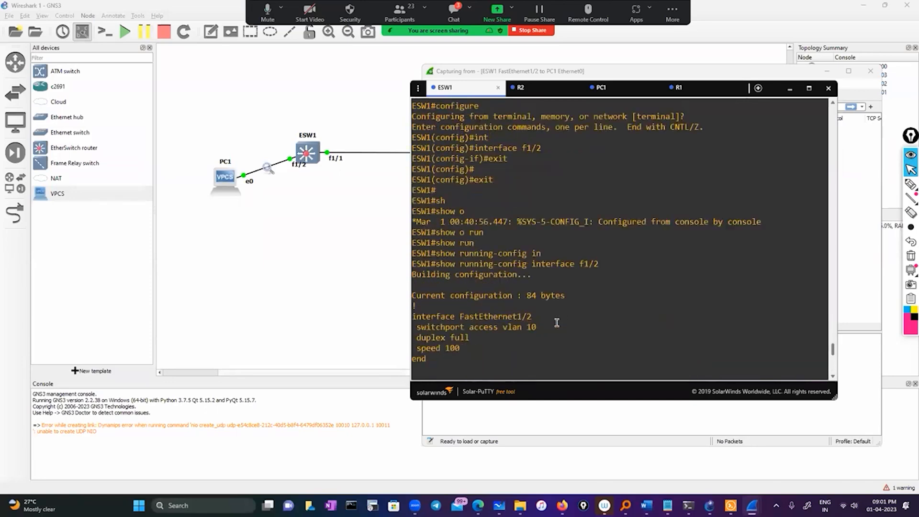
pyautogui.scroll(15, 557, 322)
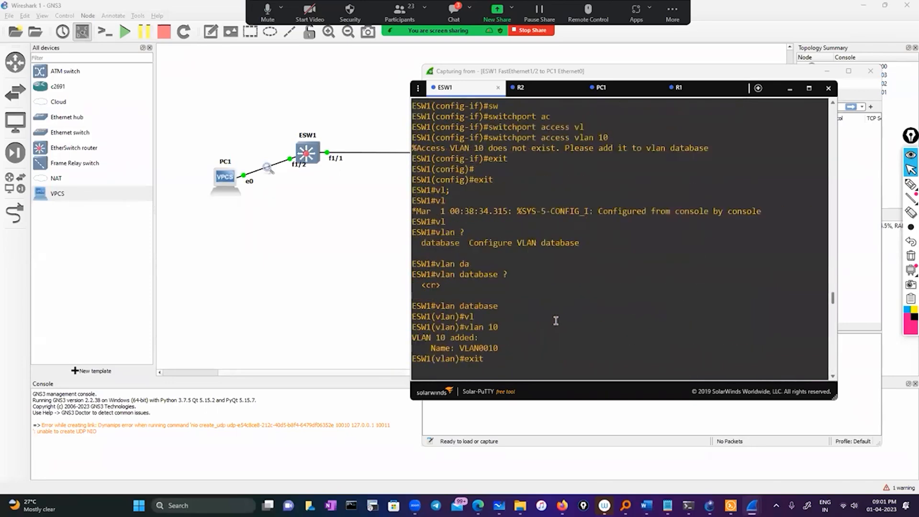
pyautogui.scroll(10, 556, 320)
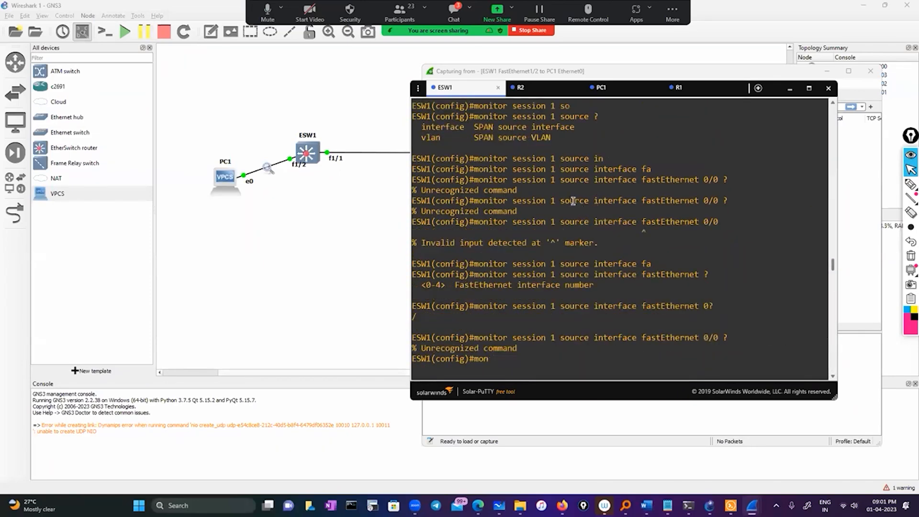
pyautogui.moveTo(558, 201); pyautogui.dragTo(717, 202)
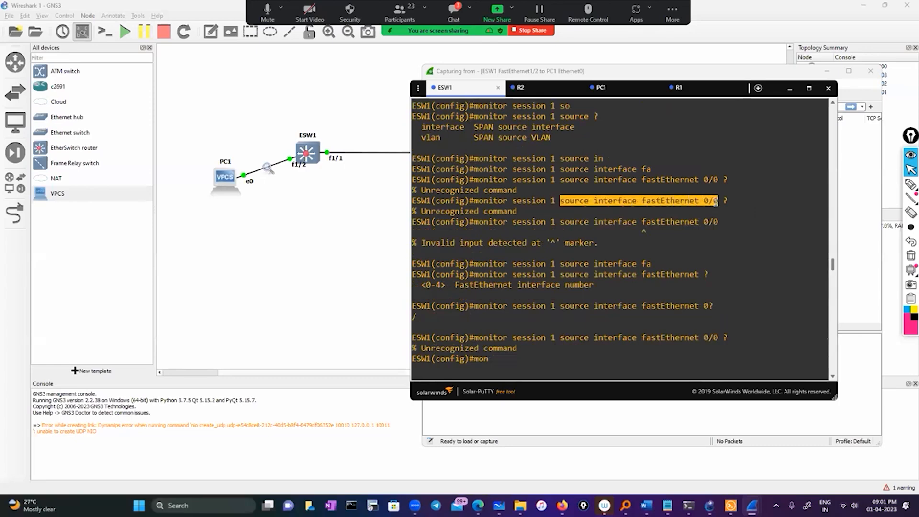
pyautogui.rightClick(664, 258)
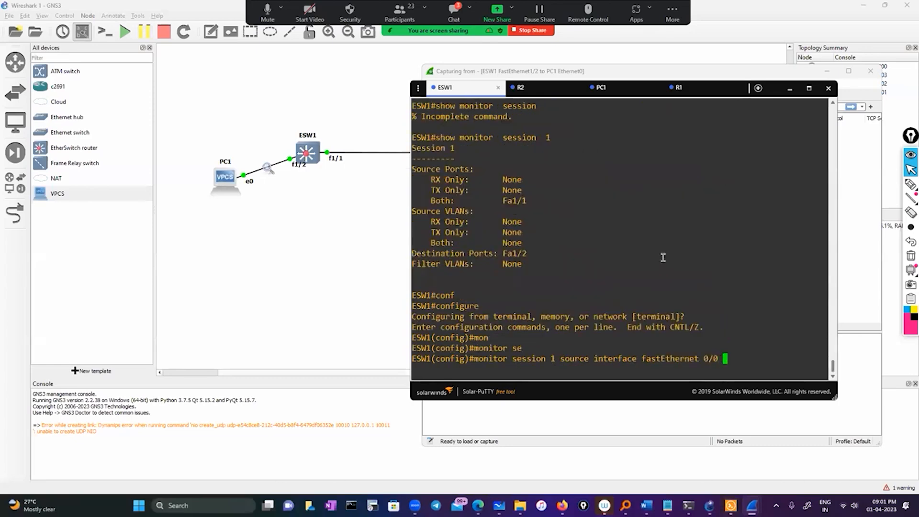
# Try to add the both keyword after fastEthernet 0/0 and query the options for that interface.
pyautogui.write('bo')
pyautogui.press('Tab')
pyautogui.press('BackSpace')
pyautogui.press('BackSpace')
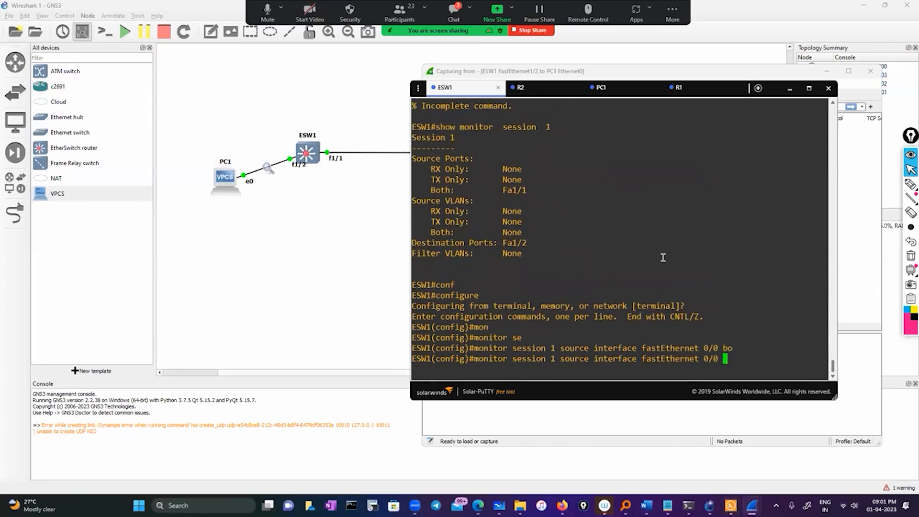
pyautogui.write('?')
# Remove 0/0 from the source command and list the interface numbers accepted after fastEthernet.
pyautogui.press('BackSpace')
pyautogui.press('BackSpace')
pyautogui.press('BackSpace')
pyautogui.press('BackSpace')
pyautogui.press('BackSpace')
pyautogui.press('BackSpace')
pyautogui.press('BackSpace')
pyautogui.press('BackSpace')
pyautogui.press('BackSpace')
pyautogui.press('BackSpace')
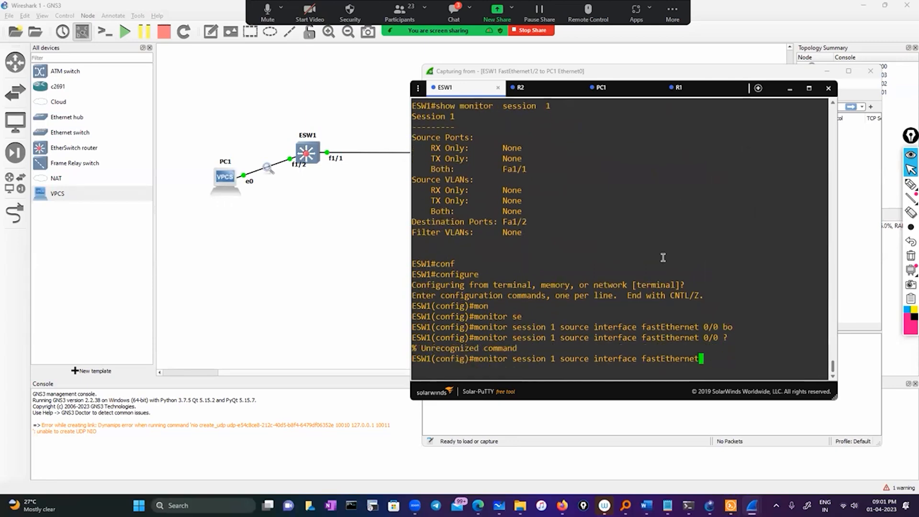
pyautogui.press('Tab')
pyautogui.write('?')
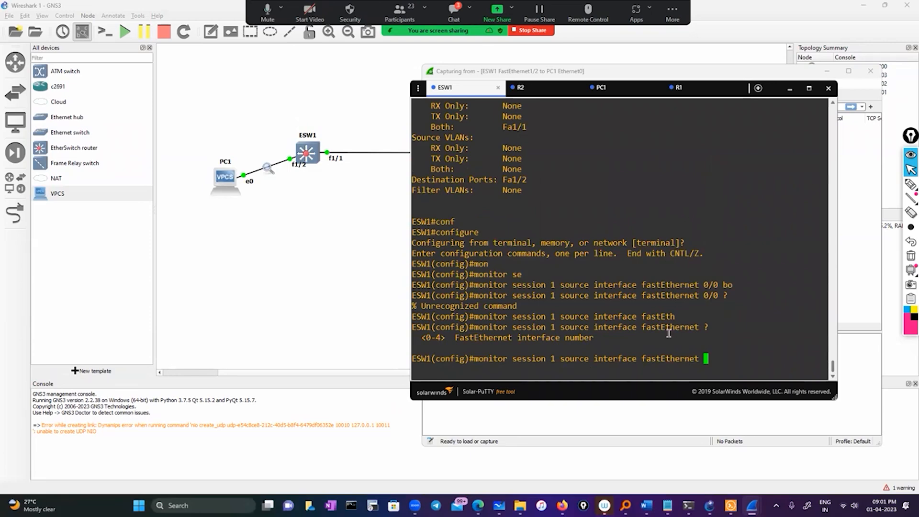
# List the options after fastEthernet 1/1, and apply monitor session 1 source interface fastEthernet 1/1 both.
pyautogui.write('1/1 ?')
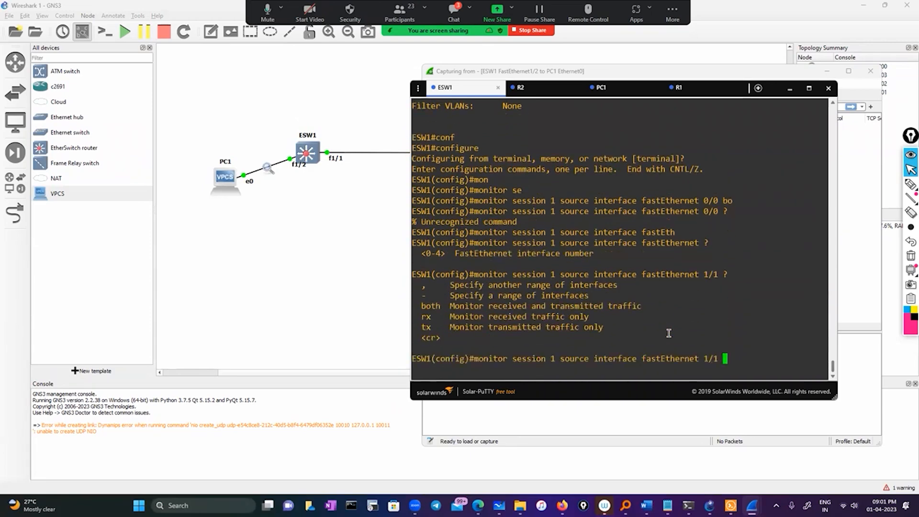
pyautogui.write('bo')
pyautogui.press('Tab')
pyautogui.press('Return')
pyautogui.press('Return')
pyautogui.press('Return')
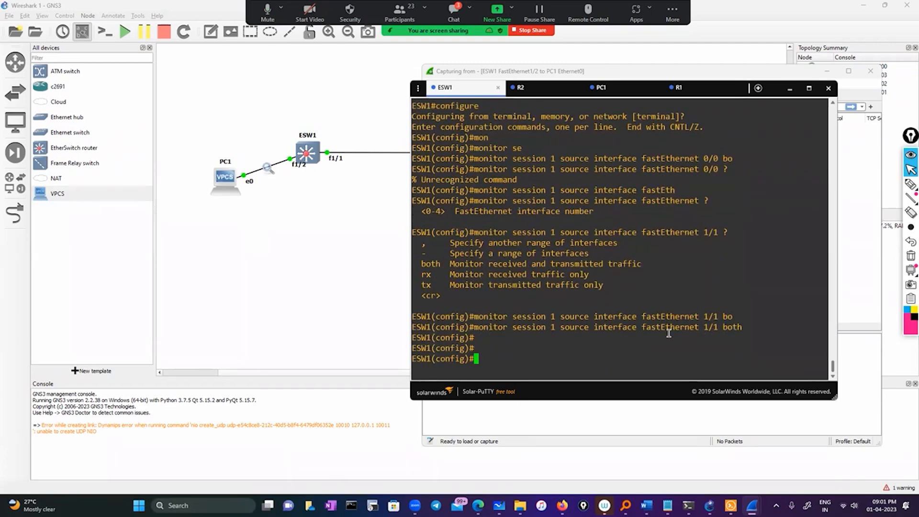
# Recall the SPAN source command and replace its source keyword with des.
pyautogui.press('Up')
pyautogui.press('Left')
pyautogui.press('Left')
pyautogui.press('Left')
pyautogui.press('Left')
pyautogui.press('Left')
pyautogui.press('Left')
pyautogui.press('Left')
pyautogui.press('Left')
pyautogui.press('Left')
pyautogui.press('Left')
pyautogui.press('Left')
pyautogui.press('Left')
pyautogui.press('Left')
pyautogui.press('Left')
pyautogui.press('Left')
pyautogui.press('Left')
pyautogui.press('Left')
pyautogui.press('Left')
pyautogui.press('Left')
pyautogui.press('Left')
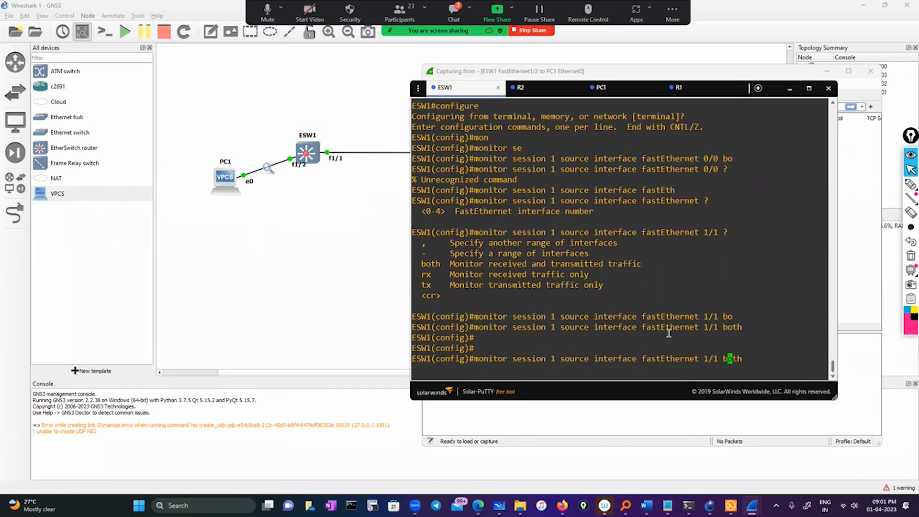
pyautogui.press('Left')
pyautogui.press('Left')
pyautogui.press('Left')
pyautogui.press('Left')
pyautogui.press('Left')
pyautogui.press('Left')
pyautogui.press('Left')
pyautogui.press('Left')
pyautogui.press('Left')
pyautogui.press('Left')
pyautogui.press('Left')
pyautogui.press('BackSpace')
pyautogui.press('BackSpace')
pyautogui.press('BackSpace')
pyautogui.press('BackSpace')
pyautogui.press('BackSpace')
pyautogui.press('BackSpace')
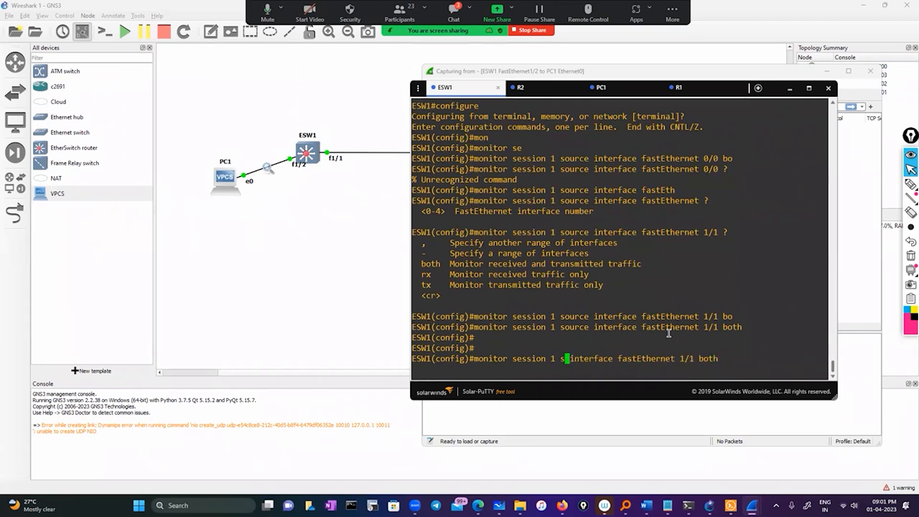
pyautogui.write('de')
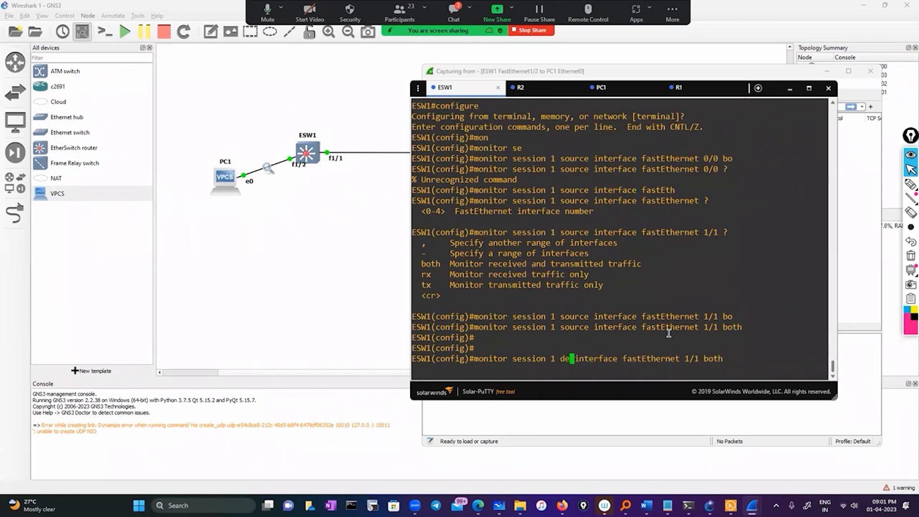
pyautogui.write('s')
pyautogui.press('Return')
# Trim the recalled command back to des and rebuild it as monitor session 1 destination interface fastEthernet 1/2.
pyautogui.press('Up')
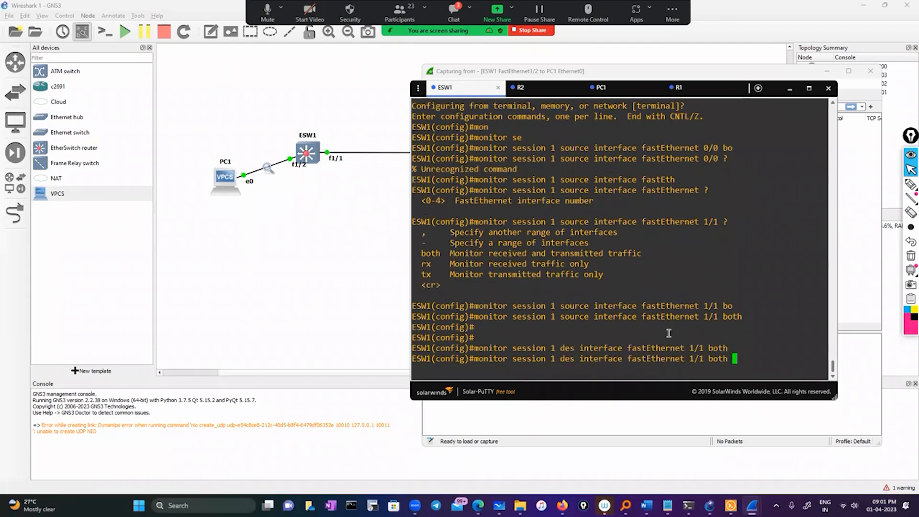
pyautogui.press('BackSpace')
pyautogui.press('BackSpace')
pyautogui.press('BackSpace')
pyautogui.press('BackSpace')
pyautogui.press('BackSpace')
pyautogui.press('BackSpace')
pyautogui.press('BackSpace')
pyautogui.press('BackSpace')
pyautogui.press('BackSpace')
pyautogui.press('BackSpace')
pyautogui.press('BackSpace')
pyautogui.press('BackSpace')
pyautogui.press('BackSpace')
pyautogui.press('BackSpace')
pyautogui.press('BackSpace')
pyautogui.press('BackSpace')
pyautogui.press('BackSpace')
pyautogui.press('BackSpace')
pyautogui.press('BackSpace')
pyautogui.press('BackSpace')
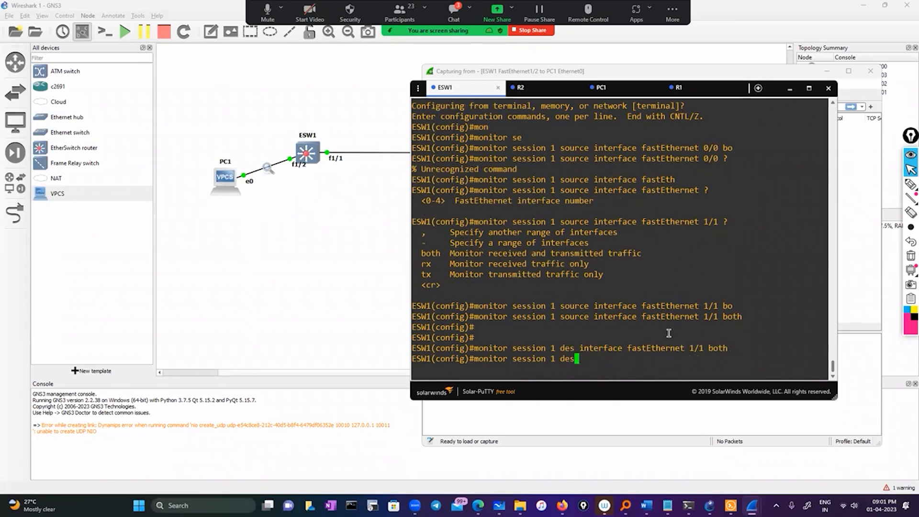
pyautogui.press('Tab')
pyautogui.write('inm')
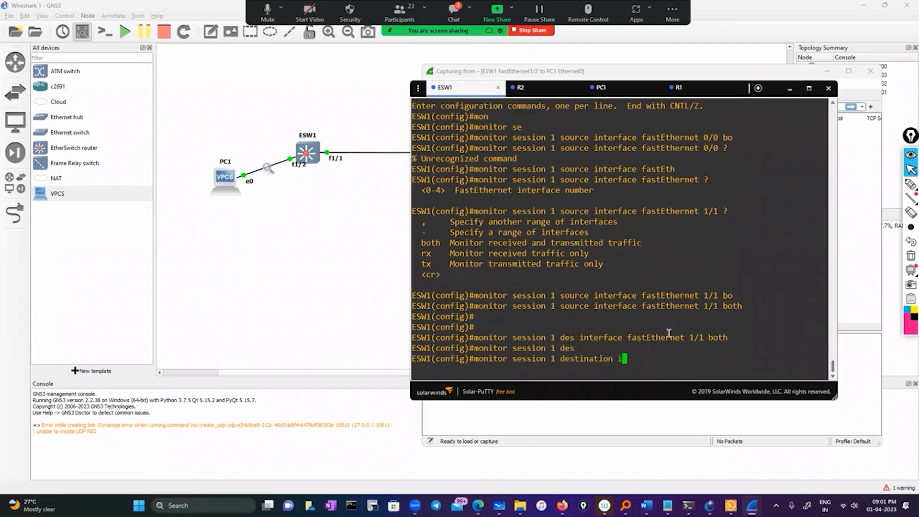
pyautogui.press('Tab')
pyautogui.press('BackSpace')
pyautogui.press('Tab')
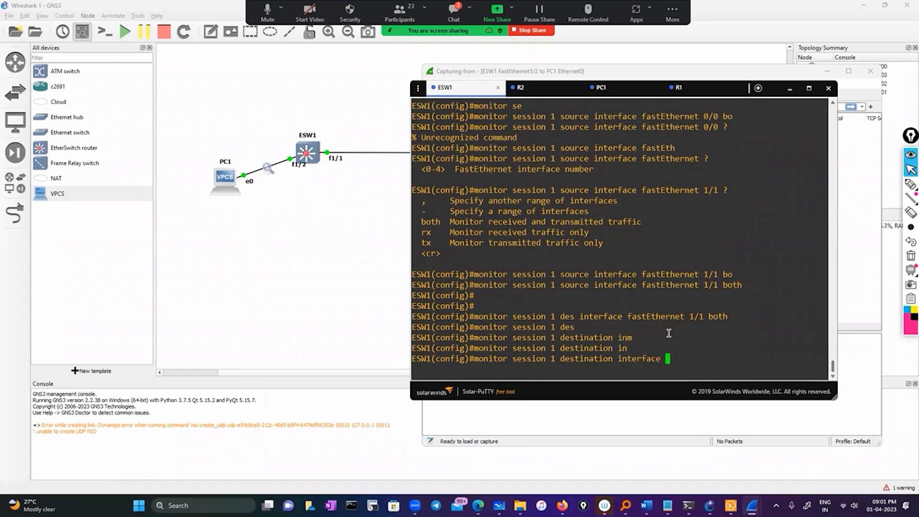
pyautogui.write('fa')
pyautogui.press('Tab')
pyautogui.write('1/')
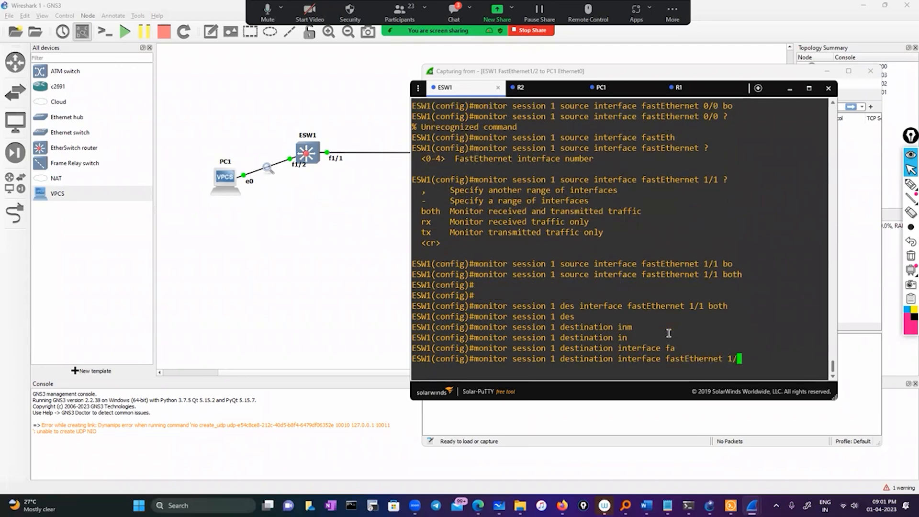
pyautogui.write('2 bo')
# Try to complete the both keyword after destination interface fastEthernet 1/2, and erase the attempt.
pyautogui.press('Tab')
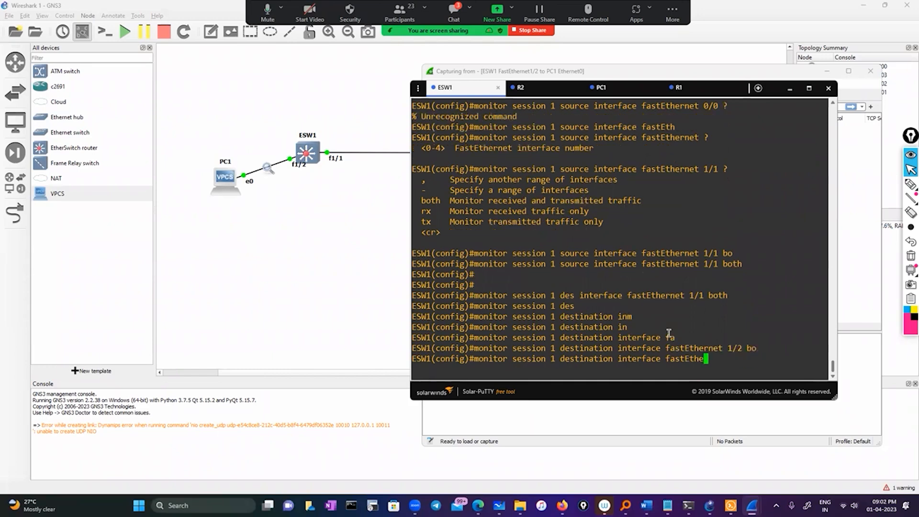
pyautogui.write('t 1/2 bo')
pyautogui.press('Tab')
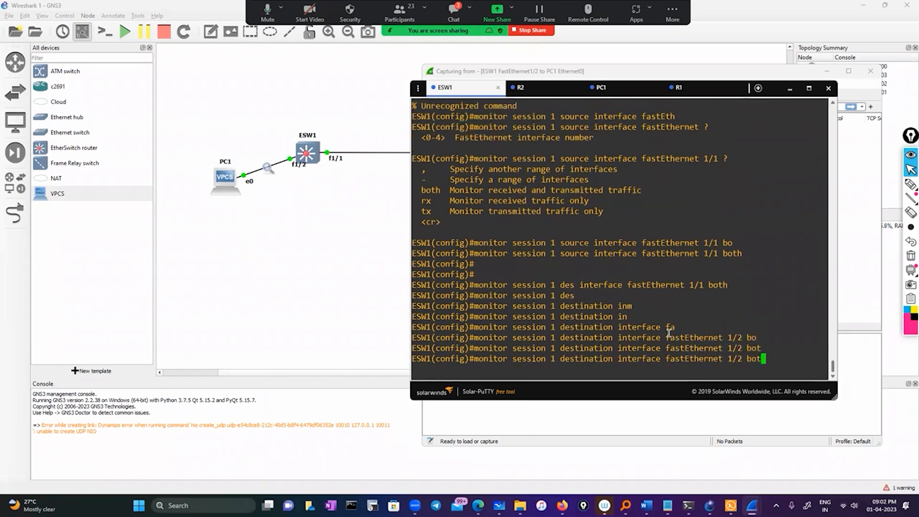
pyautogui.press('BackSpace')
pyautogui.press('BackSpace')
pyautogui.press('BackSpace')
# Query the options and apply monitor session 1 destination interface fastEthernet 1/2, and bring the ESW1-to-PC1 Wireshark capture to the front.
pyautogui.write('?')
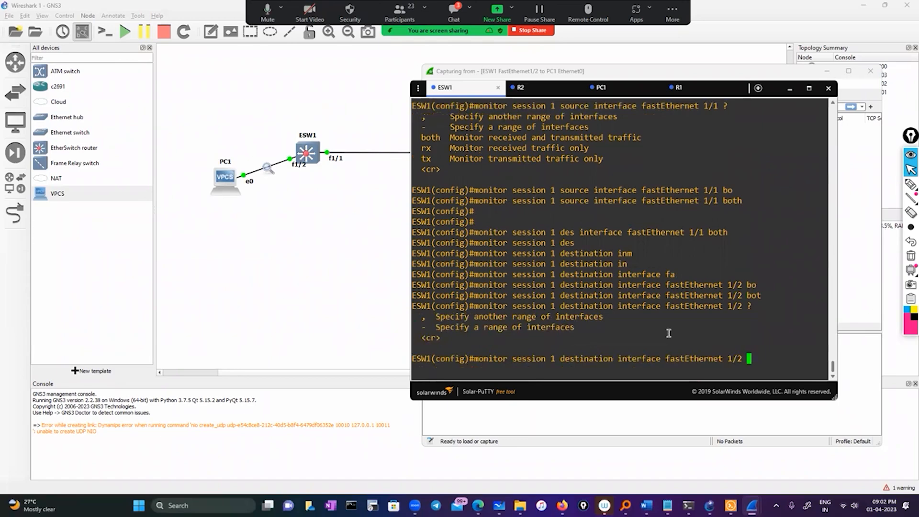
pyautogui.write('?')
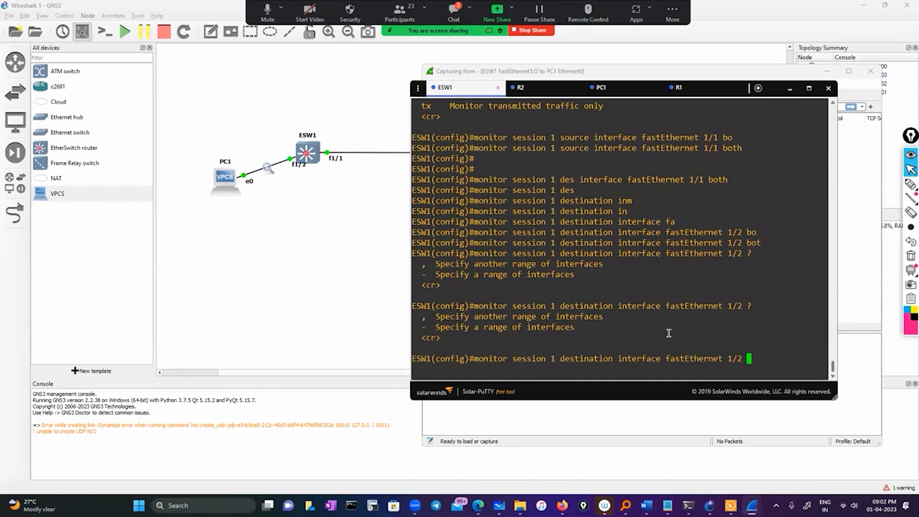
pyautogui.press('Return')
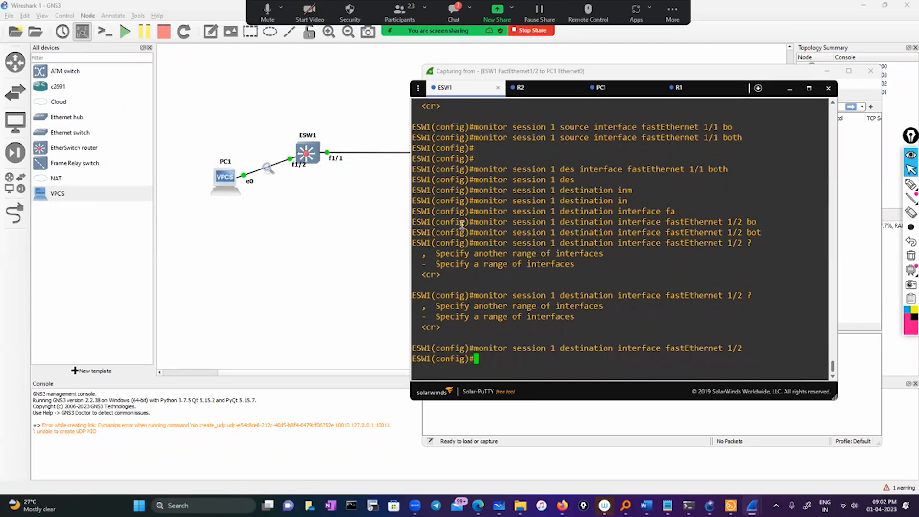
pyautogui.click(580, 73)
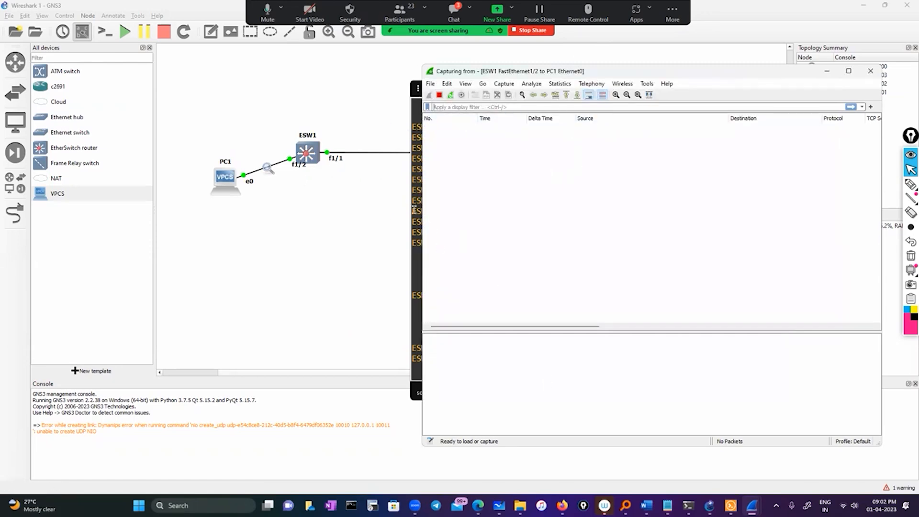
# Return to the ESW1 console and exit global configuration mode.
pyautogui.click(415, 211)
pyautogui.write('exi')
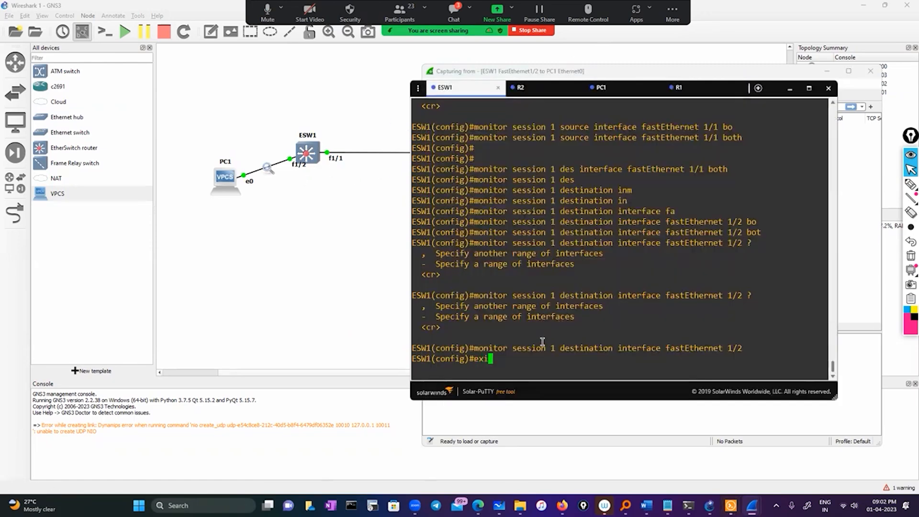
pyautogui.write('t')
pyautogui.press('Return')
pyautogui.press('Return')
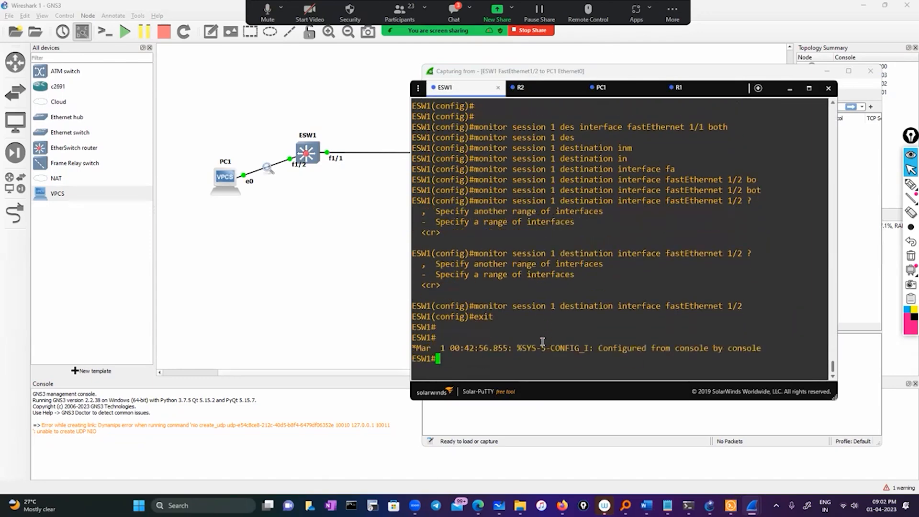
# Show the R1 console, move the terminal window below the topology links, and minimise the ESW1-to-PC1 capture window.
pyautogui.click(694, 89)
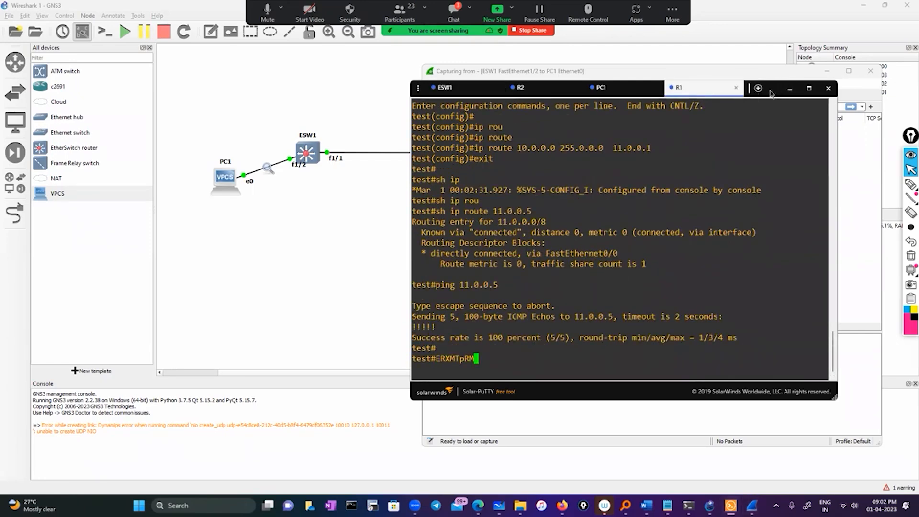
pyautogui.moveTo(769, 91); pyautogui.dragTo(739, 176)
pyautogui.click(827, 71)
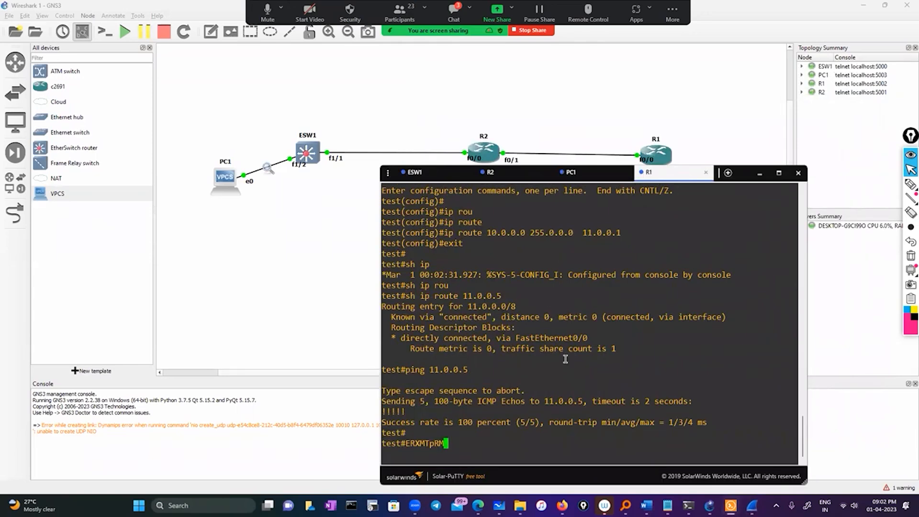
# Clear the stray text at the R1 prompt, run sh ip interface b, and highlight the FastEthernet0/0 IP address.
pyautogui.press('BackSpace')
pyautogui.press('BackSpace')
pyautogui.press('BackSpace')
pyautogui.press('BackSpace')
pyautogui.press('BackSpace')
pyautogui.press('BackSpace')
pyautogui.press('BackSpace')
pyautogui.press('BackSpace')
pyautogui.write('sh ip int')
pyautogui.press('Tab')
pyautogui.write('b')
pyautogui.press('Tab')
pyautogui.press('Return')
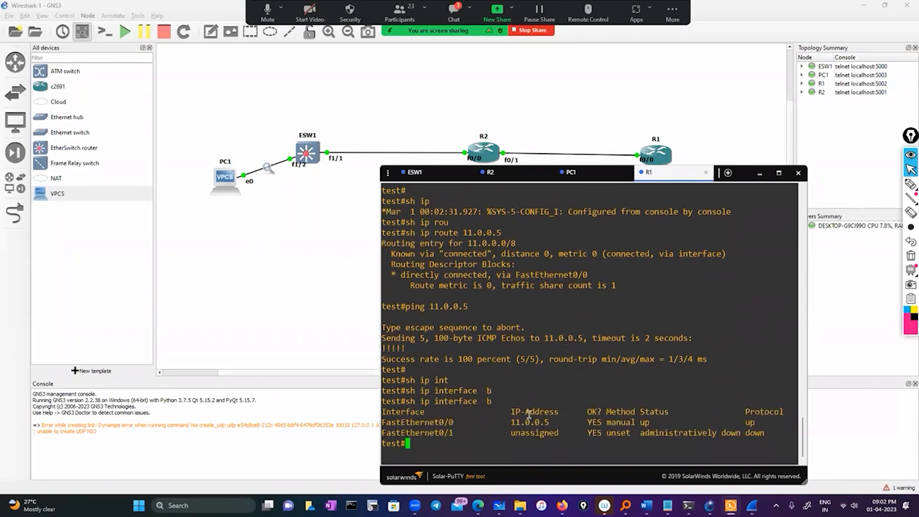
pyautogui.doubleClick(541, 423)
# Ping 11.0.0.5 from the ESW1 console.
pyautogui.click(417, 172)
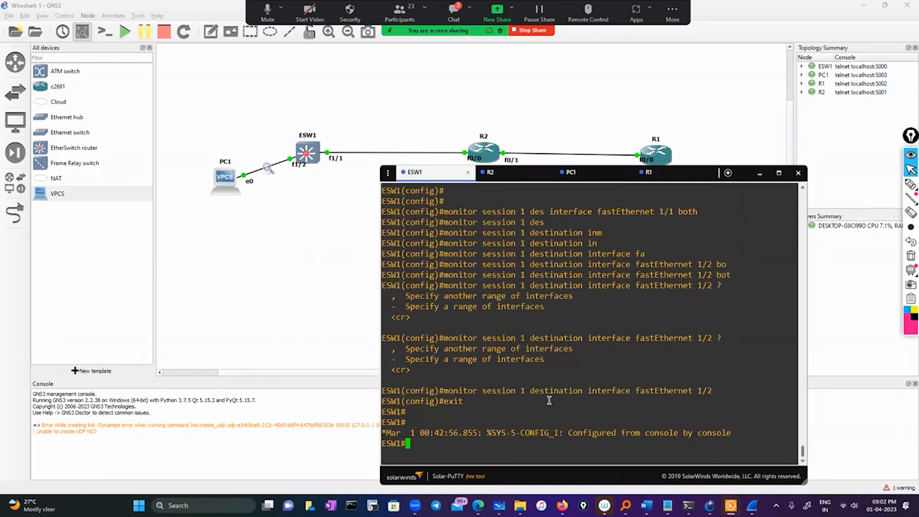
pyautogui.write('ping 11.0.0.5')
pyautogui.press('Return')
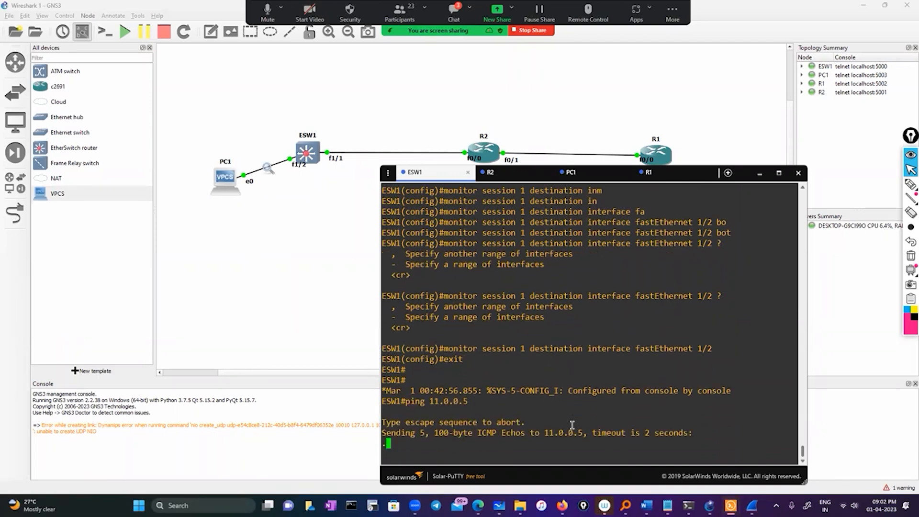
# Start Wireshark again on the PC1-to-ESW1 link in the topology and restore its window to a smaller size.
pyautogui.moveTo(752, 505)
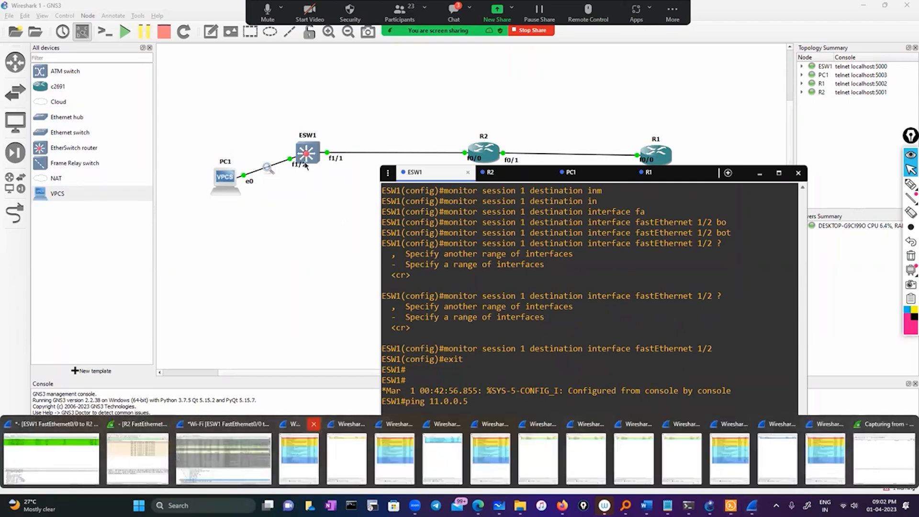
pyautogui.rightClick(267, 167)
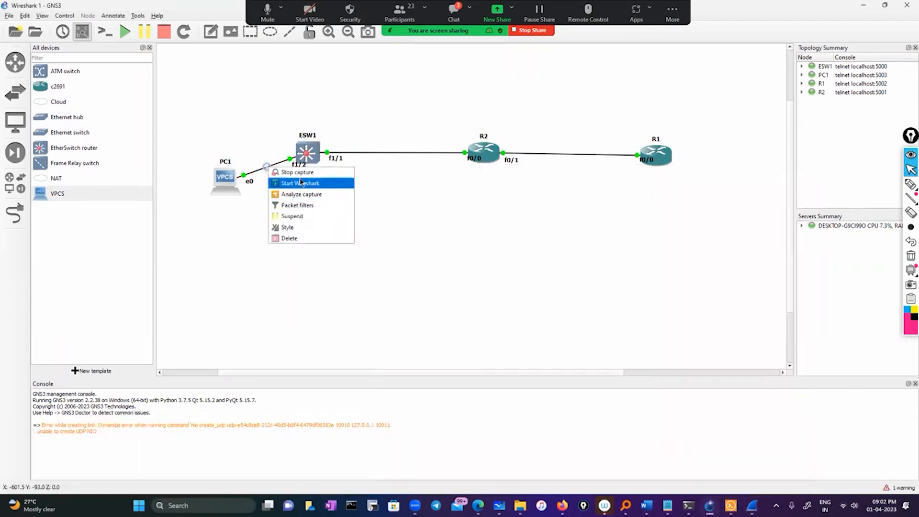
pyautogui.click(334, 140)
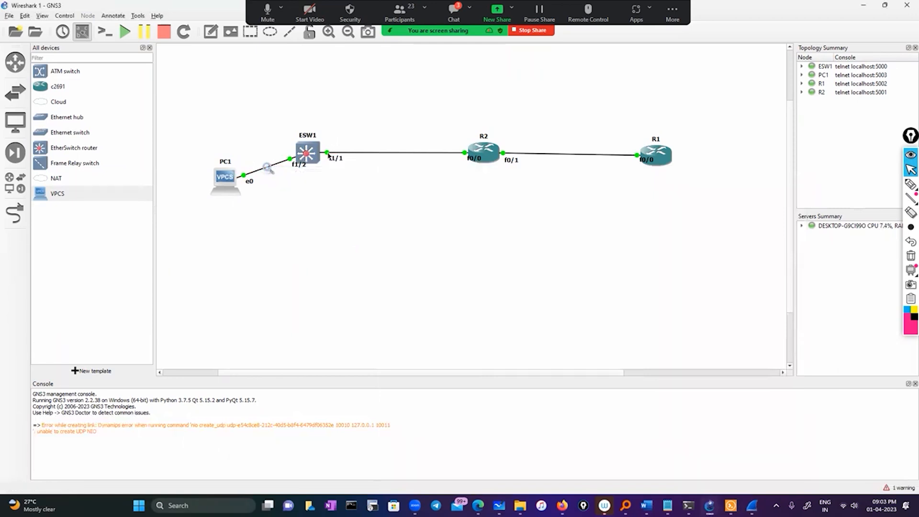
pyautogui.rightClick(269, 167)
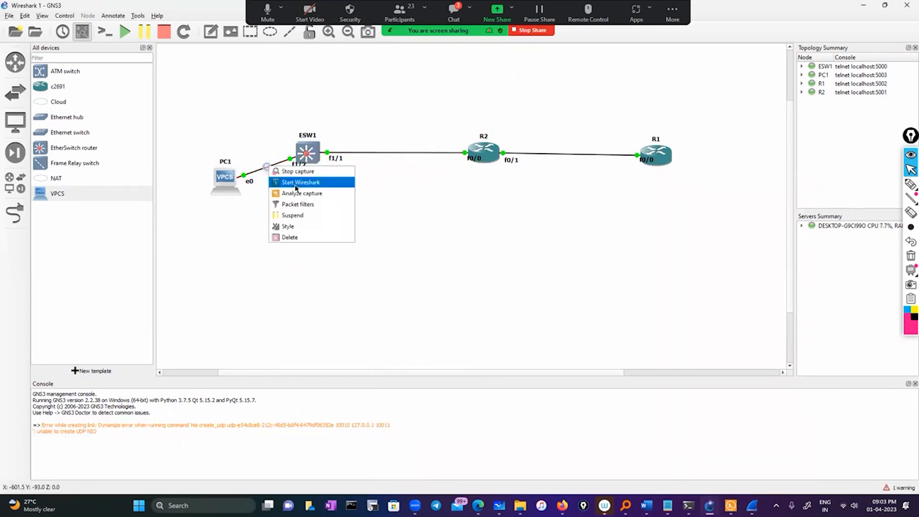
pyautogui.click(297, 184)
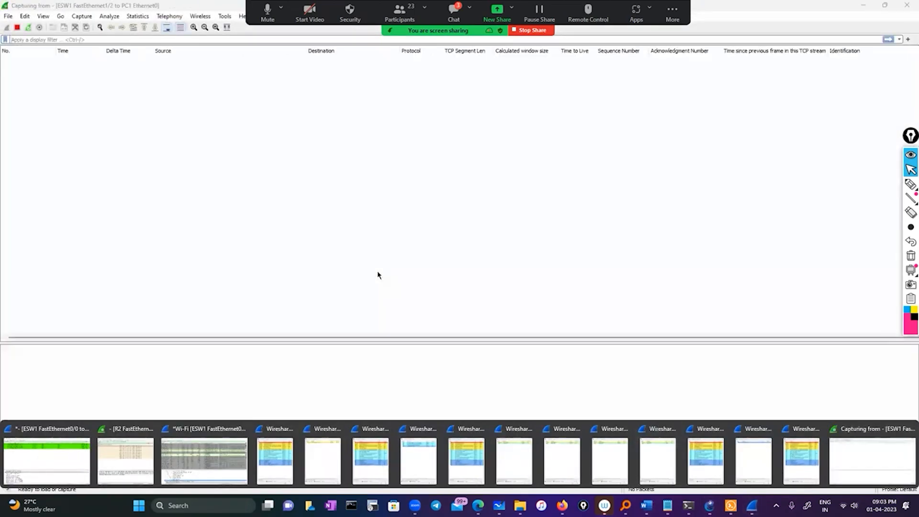
pyautogui.click(884, 5)
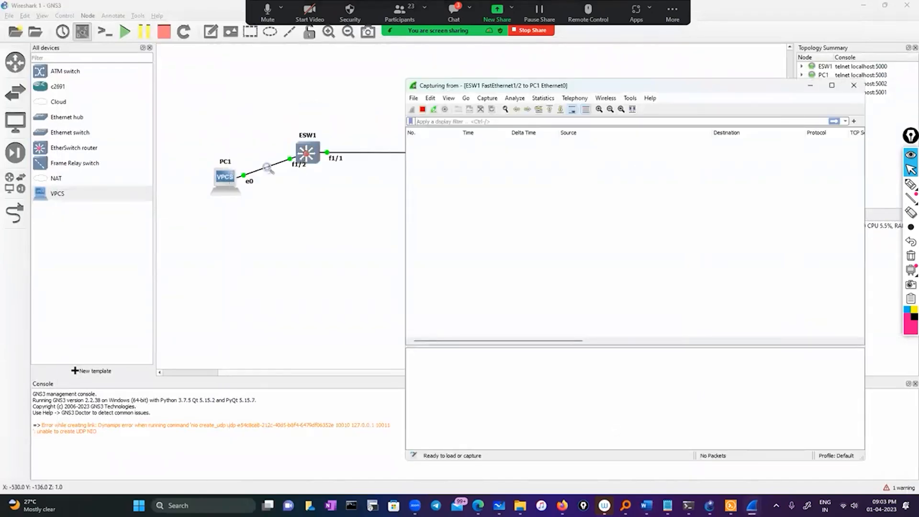
# Return to the ESW1 console and list its interfaces with show ip int brief.
pyautogui.hotkey('alt', 'Tab')
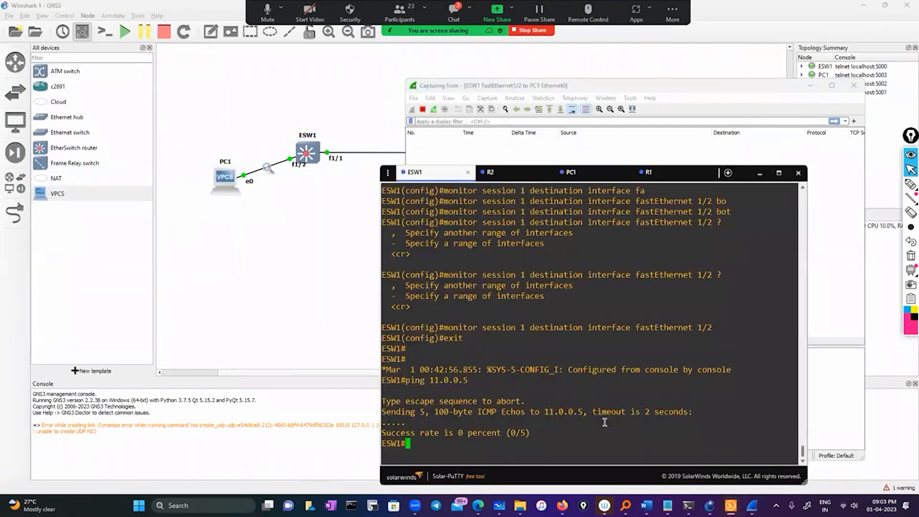
pyautogui.write('sho')
pyautogui.press('Tab')
pyautogui.write('ip i')
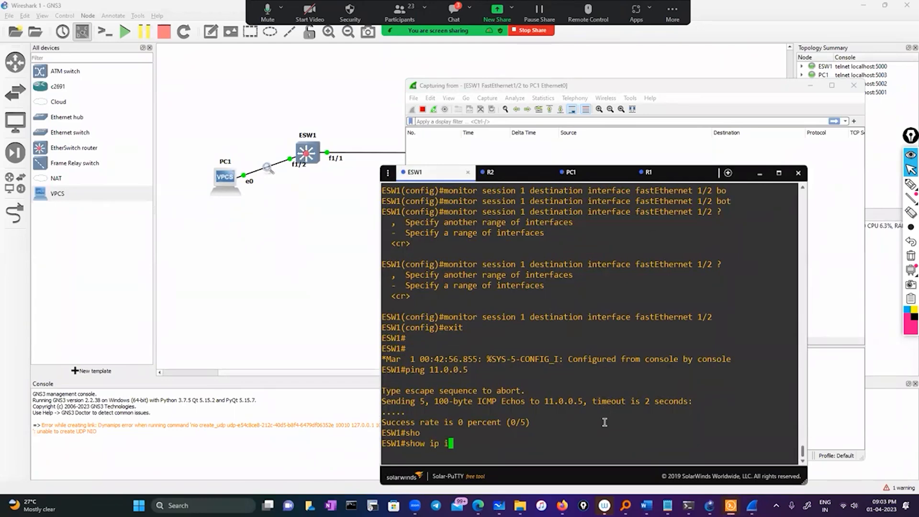
pyautogui.write('nt n')
pyautogui.press('BackSpace')
pyautogui.press('BackSpace')
pyautogui.write('b')
pyautogui.press('BackSpace')
pyautogui.write('br')
pyautogui.press('Tab')
pyautogui.press('Return')
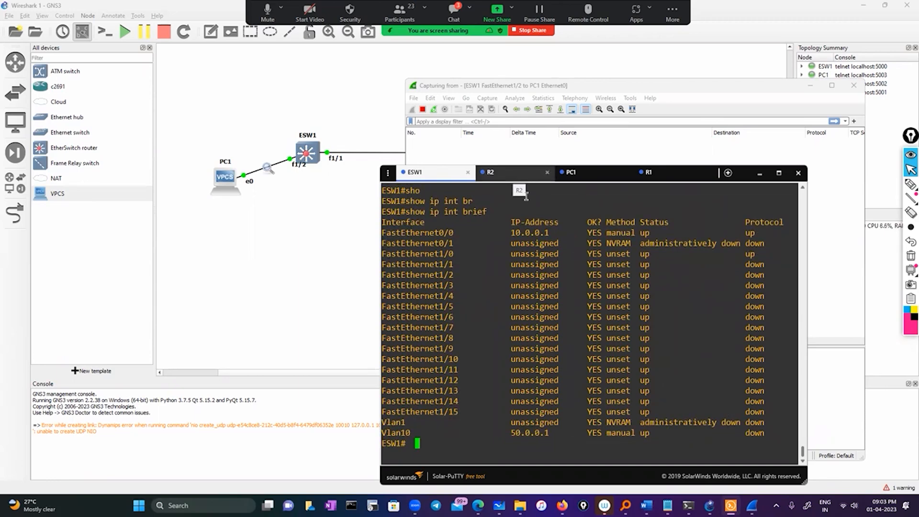
# Highlight FastEthernet1/1 in the ESW1 interface list and toggle off the interface labels in the topology.
pyautogui.doubleClick(435, 263)
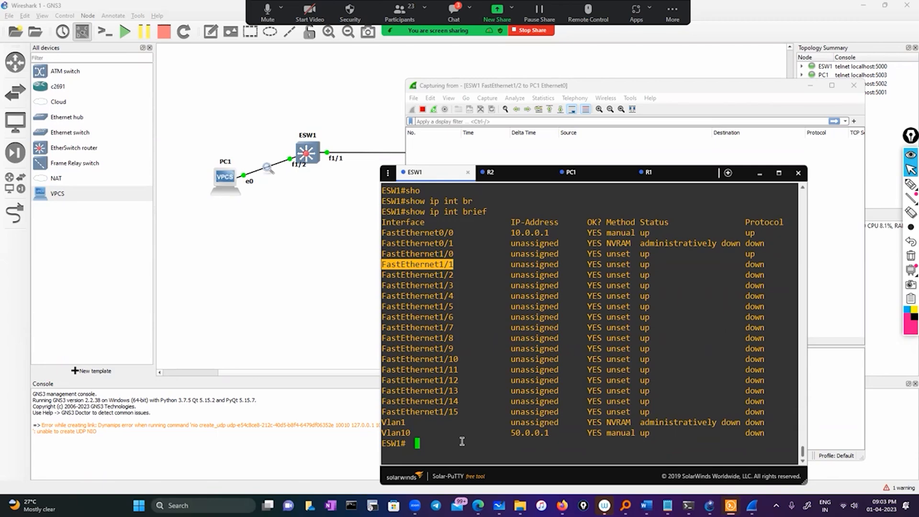
pyautogui.doubleClick(428, 262)
pyautogui.click(81, 32)
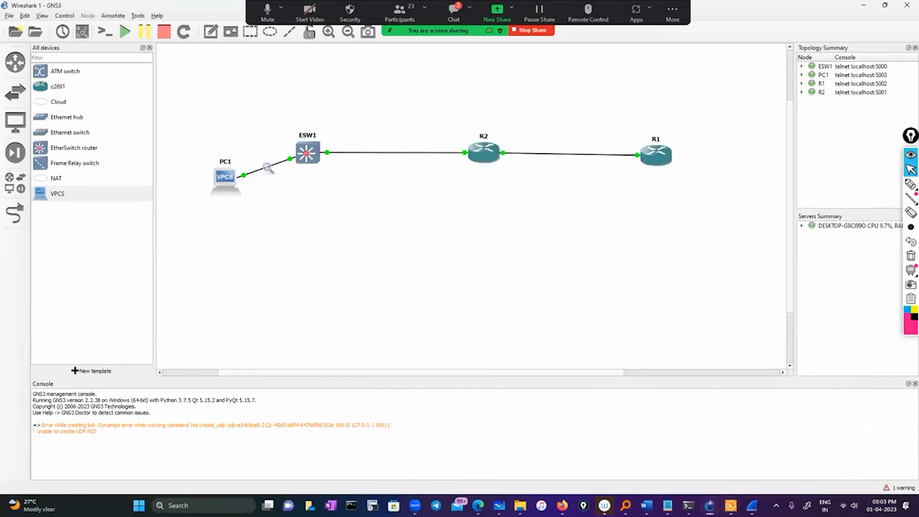
# Bring back the ESW1 console and run show cdp neighbors.
pyautogui.click(731, 505)
pyautogui.click(528, 439)
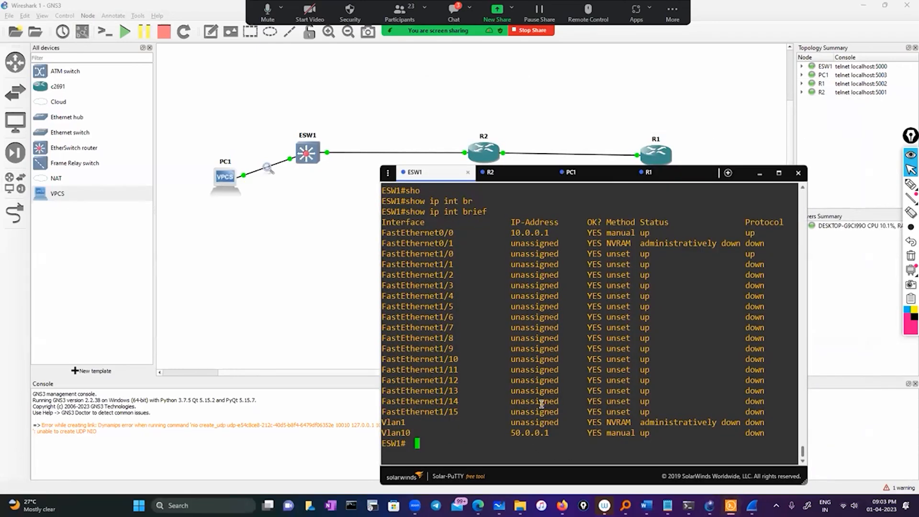
pyautogui.write('sho')
pyautogui.press('Tab')
pyautogui.write('cd')
pyautogui.press('Tab')
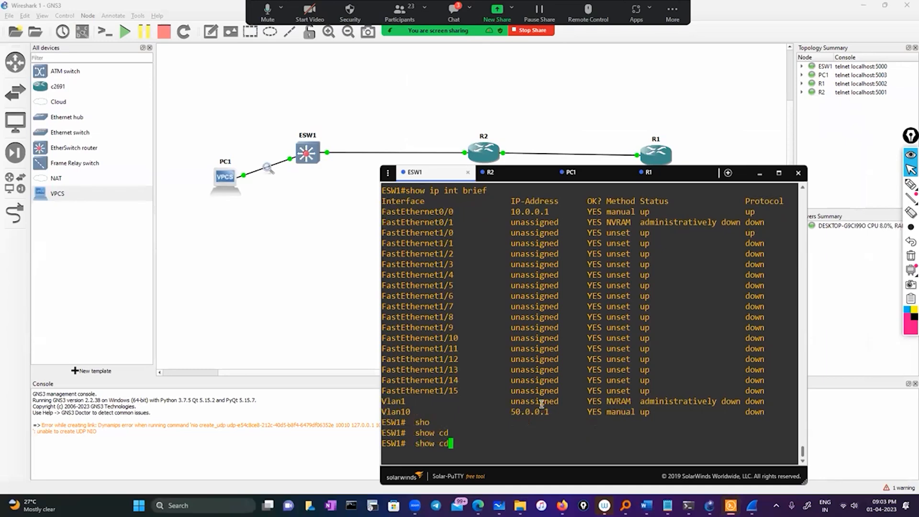
pyautogui.write('p')
pyautogui.press('Tab')
pyautogui.write('n')
pyautogui.press('Tab')
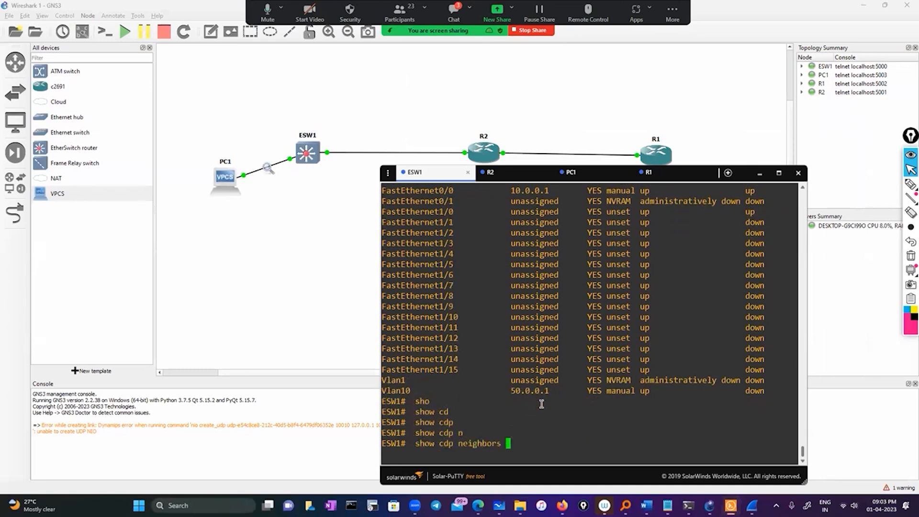
pyautogui.press('Return')
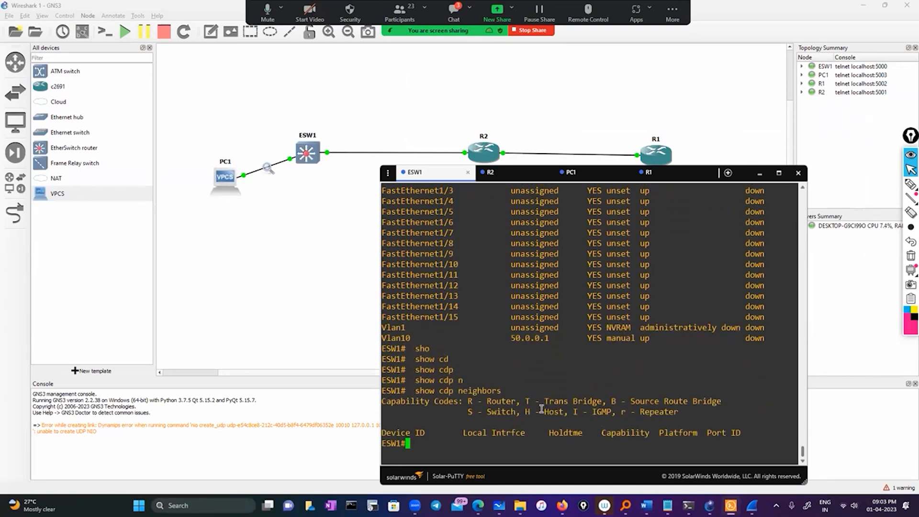
# Review the ESW1 console history, examining the monitor session commands, the ping to 11.0.0.5 and the interface list.
pyautogui.scroll(10, 541, 409)
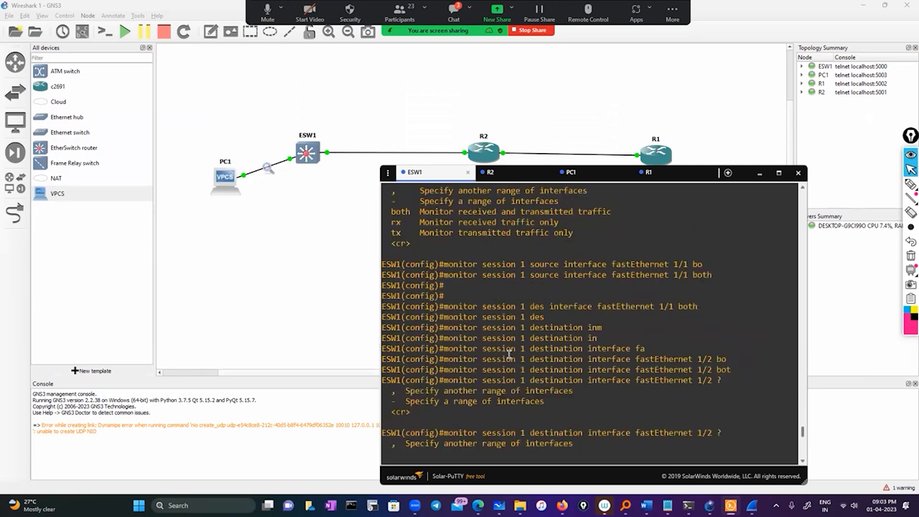
pyautogui.scroll(-10, 510, 353)
pyautogui.scroll(12, 510, 353)
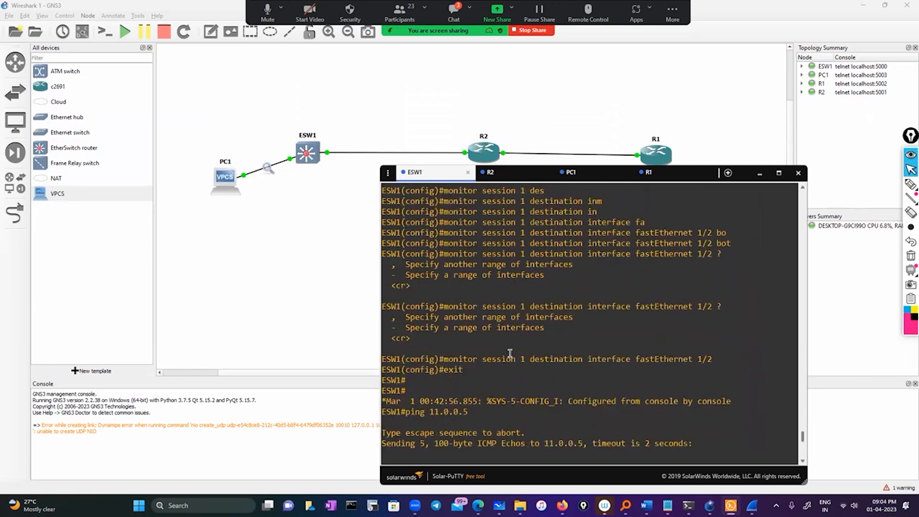
pyautogui.scroll(-8, 510, 354)
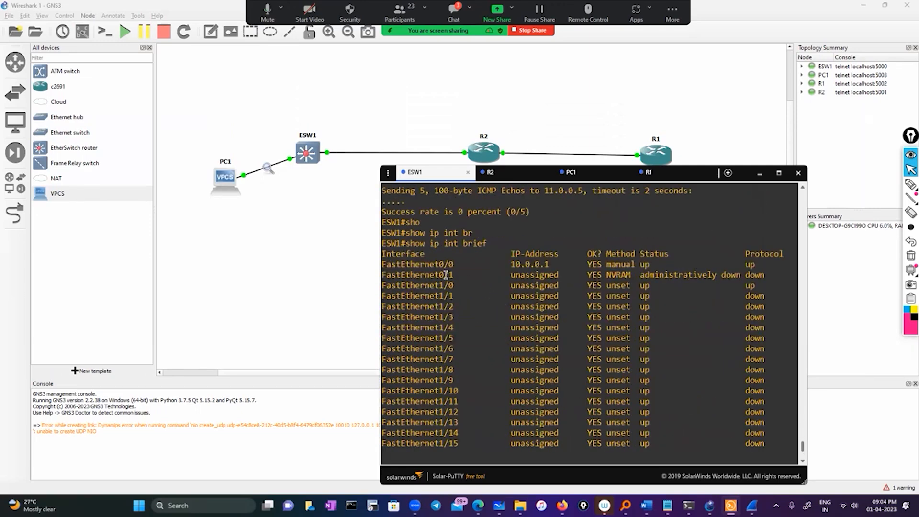
pyautogui.scroll(-4, 446, 275)
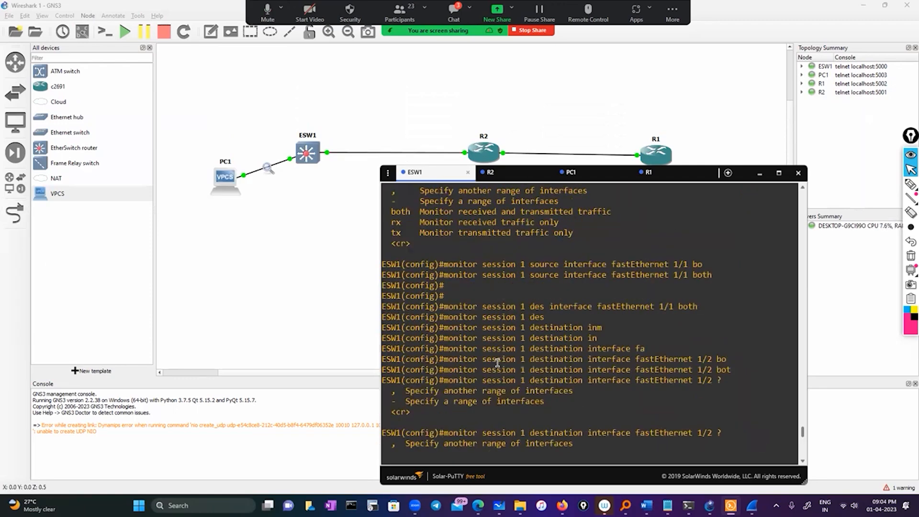
pyautogui.scroll(10, 498, 363)
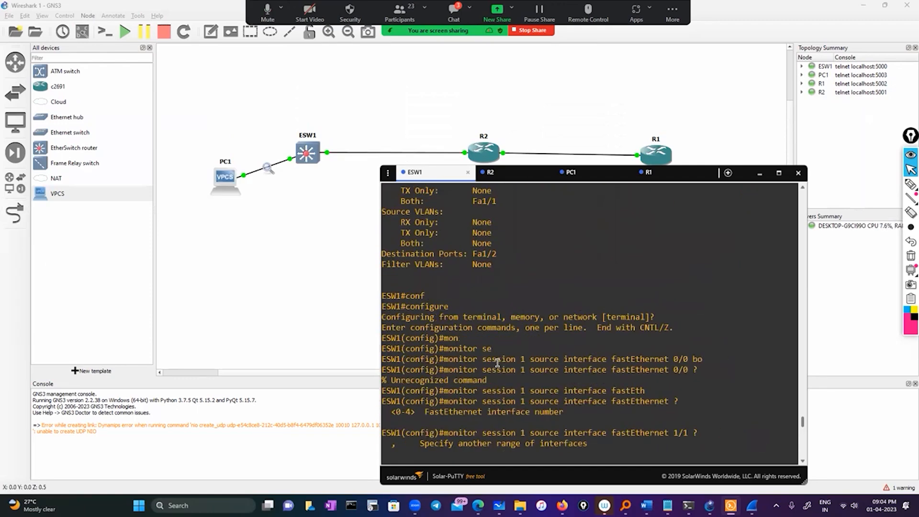
pyautogui.scroll(-12, 498, 363)
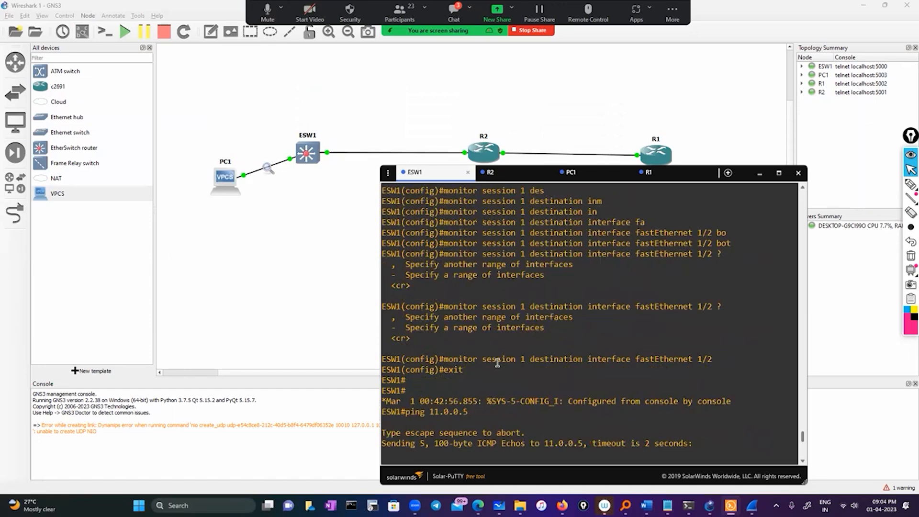
pyautogui.scroll(-8, 498, 366)
# Run show monitor session 1 on ESW1 and highlight its source port entry.
pyautogui.write('sho')
pyautogui.press('Tab')
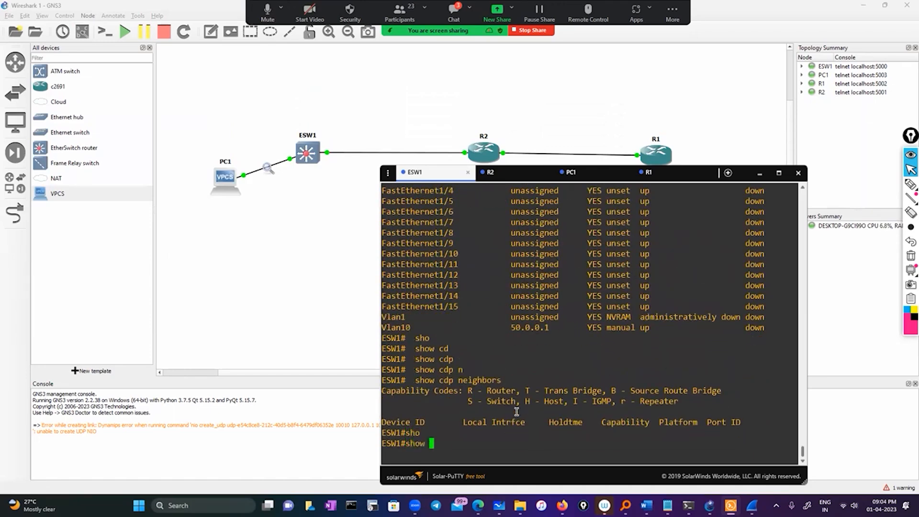
pyautogui.write('mon')
pyautogui.press('Tab')
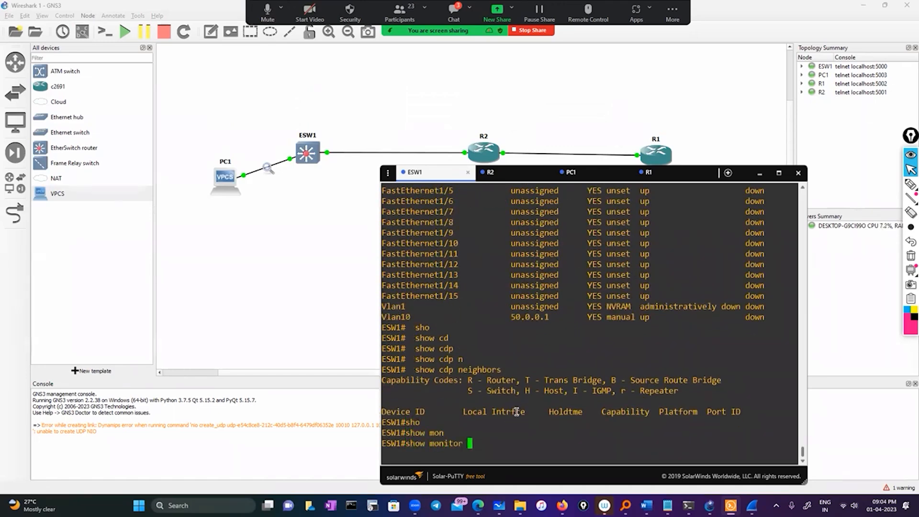
pyautogui.write('se')
pyautogui.press('Tab')
pyautogui.write('1')
pyautogui.press('Return')
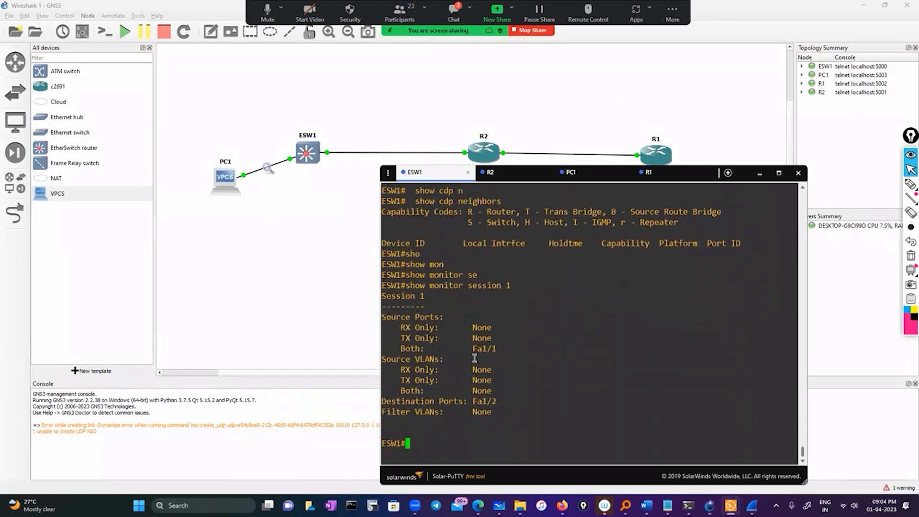
pyautogui.moveTo(469, 350); pyautogui.dragTo(519, 350)
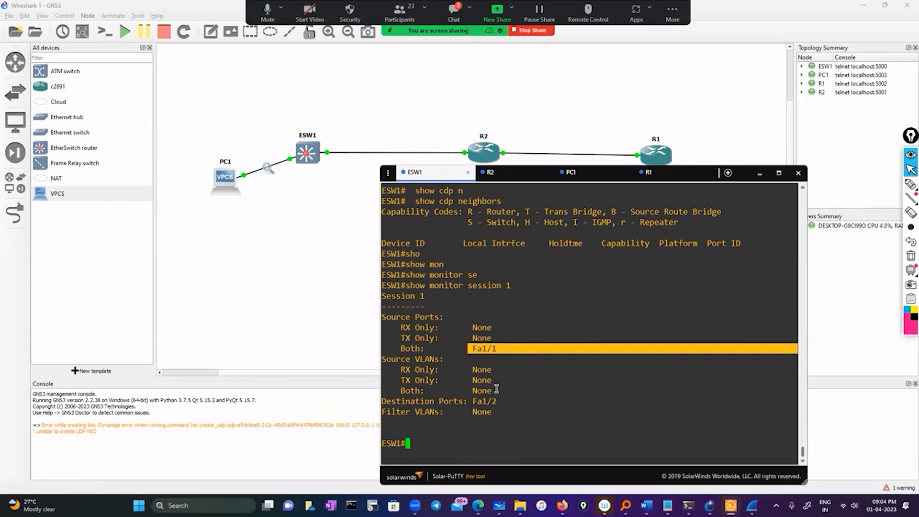
pyautogui.click(457, 428)
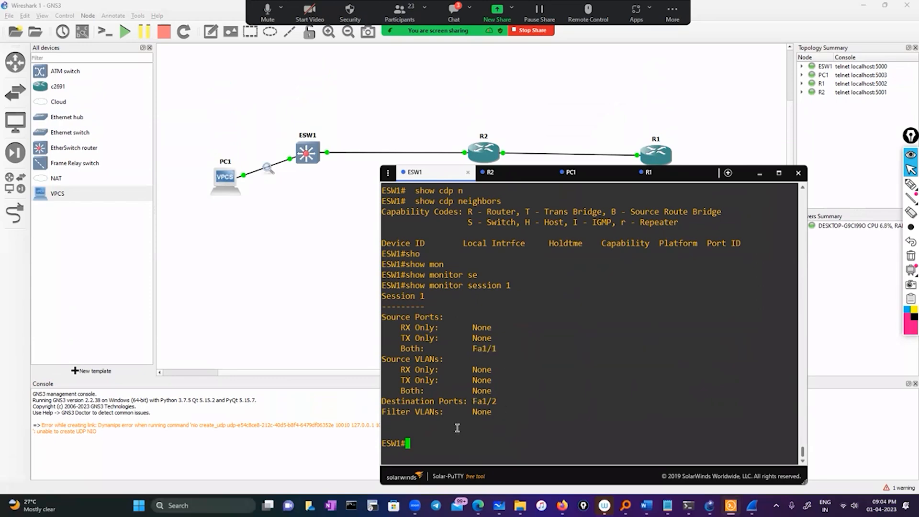
# Enter global configuration mode on ESW1 from the terminal.
pyautogui.write('conf')
pyautogui.press('Tab')
pyautogui.press('Return')
pyautogui.press('Return')
pyautogui.press('Return')
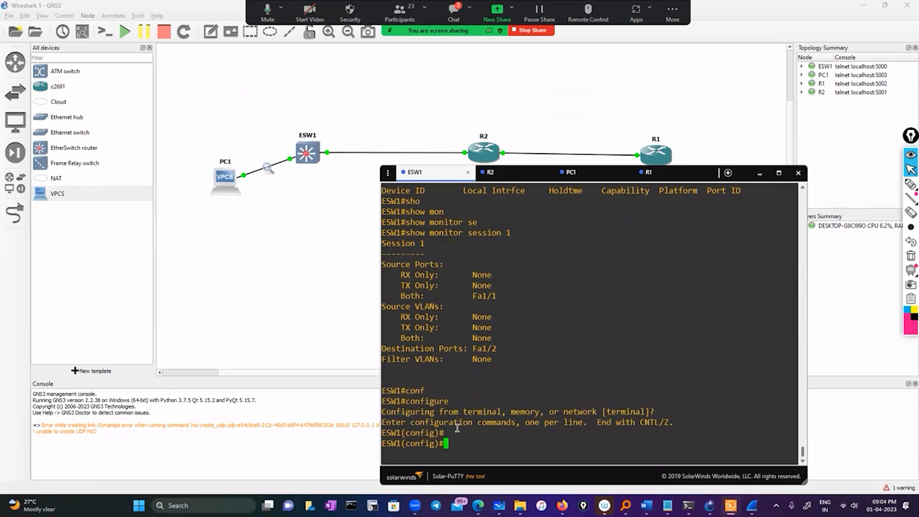
# Remove SPAN monitor session 1 from the ESW1 configuration and return to privileged mode.
pyautogui.write('no mo')
pyautogui.press('Tab')
pyautogui.write('n')
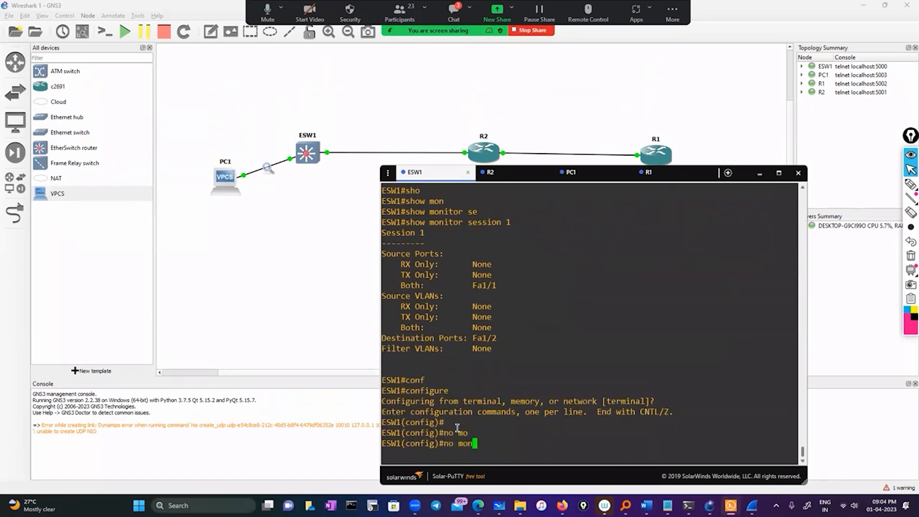
pyautogui.write('io')
pyautogui.press('Tab')
pyautogui.press('BackSpace')
pyautogui.press('Tab')
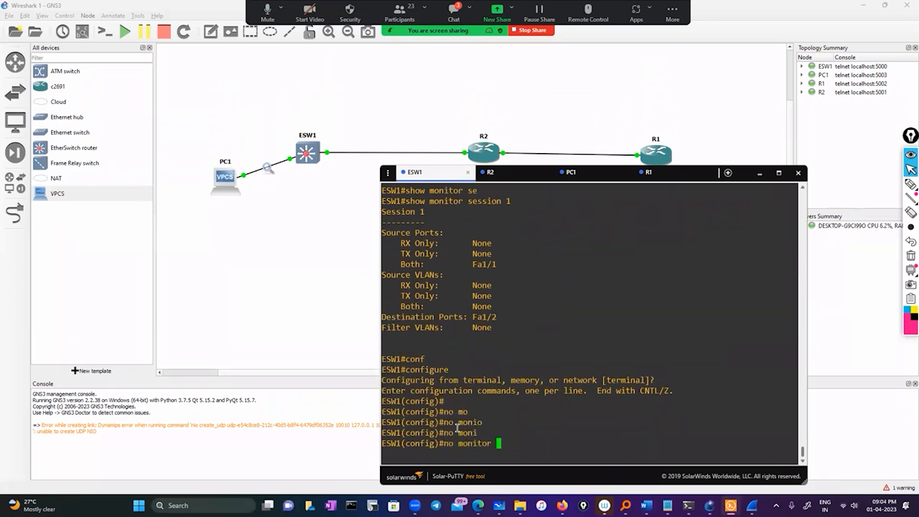
pyautogui.write('se')
pyautogui.press('Tab')
pyautogui.write('1 ?')
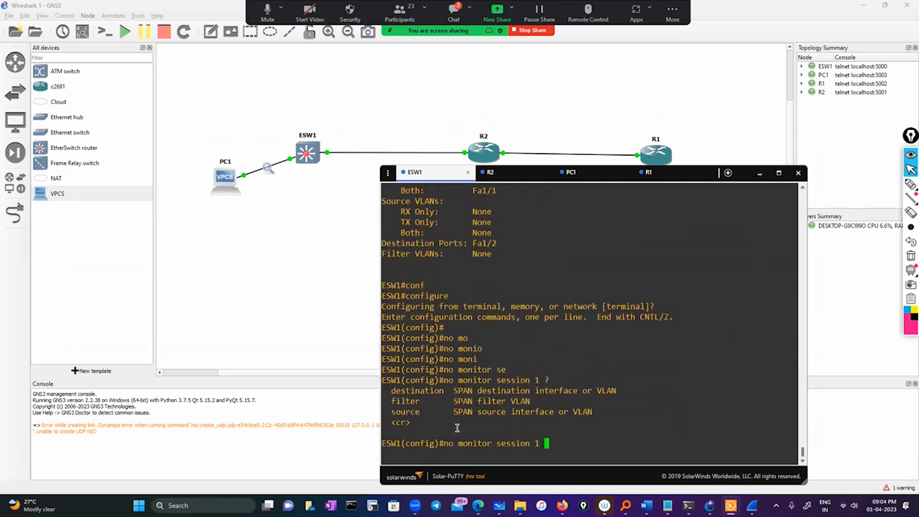
pyautogui.press('Return')
pyautogui.press('Return')
pyautogui.press('Return')
pyautogui.write('exit')
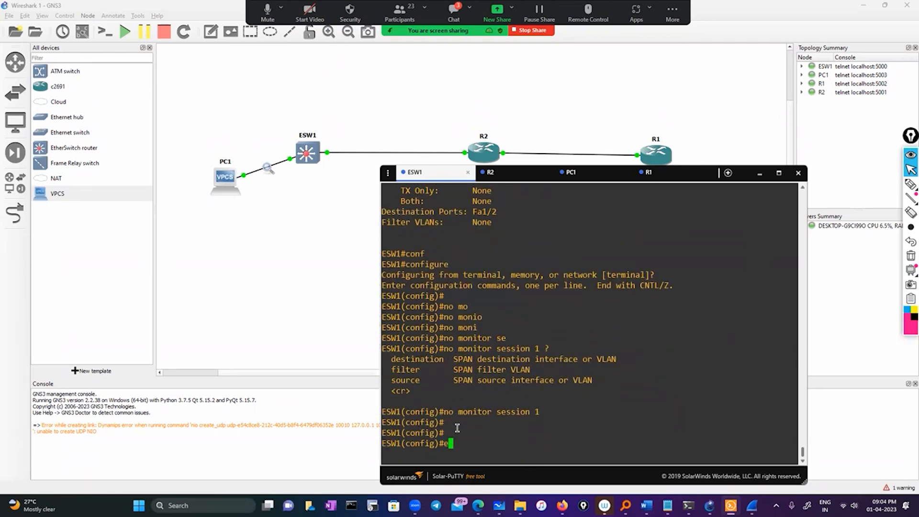
pyautogui.press('Return')
# Run show monitor session 1 on ESW1 to check the SPAN session's ports.
pyautogui.write('sho')
pyautogui.press('Tab')
pyautogui.write('moin')
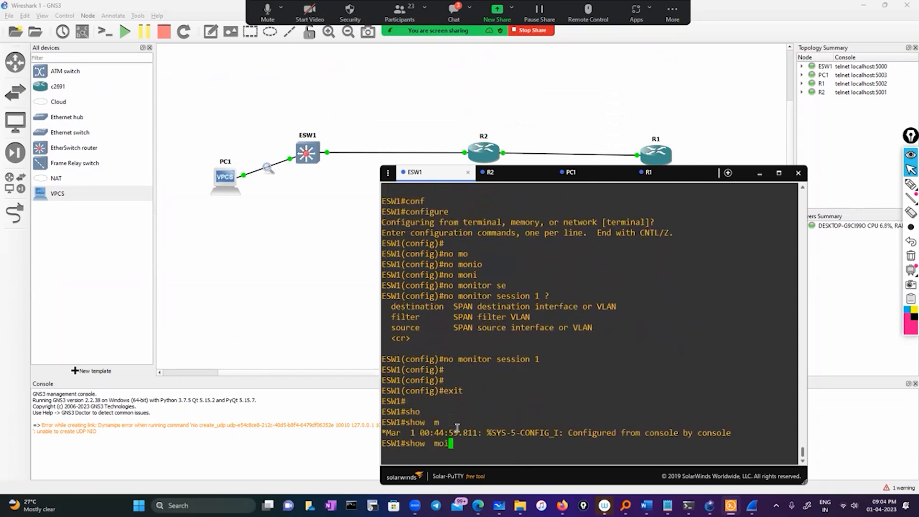
pyautogui.press('Tab')
pyautogui.press('BackSpace')
pyautogui.press('BackSpace')
pyautogui.write('n')
pyautogui.press('Tab')
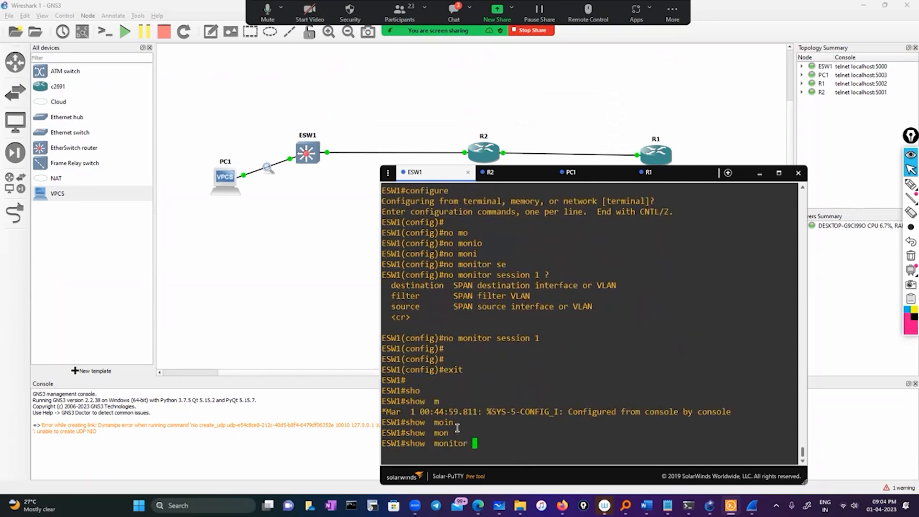
pyautogui.write('se')
pyautogui.press('Tab')
pyautogui.write('1')
pyautogui.press('Return')
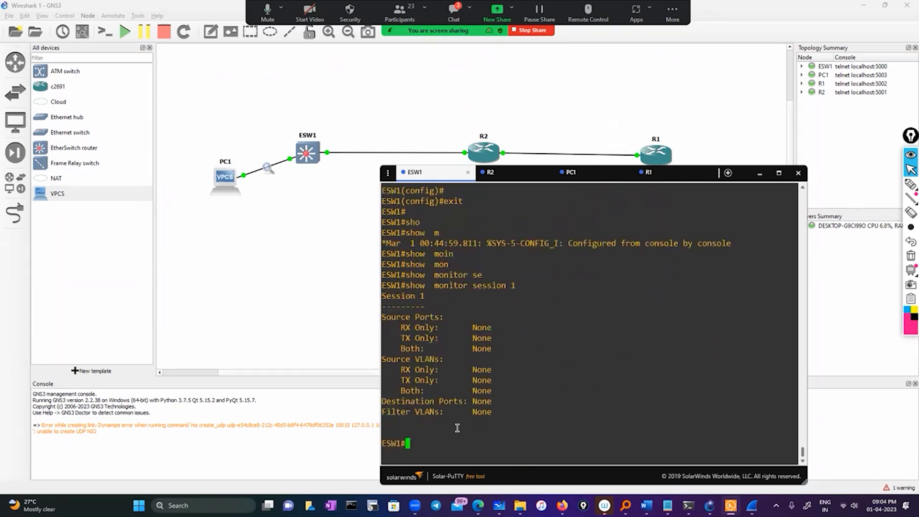
pyautogui.write('conf')
pyautogui.press('Tab')
pyautogui.press('Return')
pyautogui.press('Return')
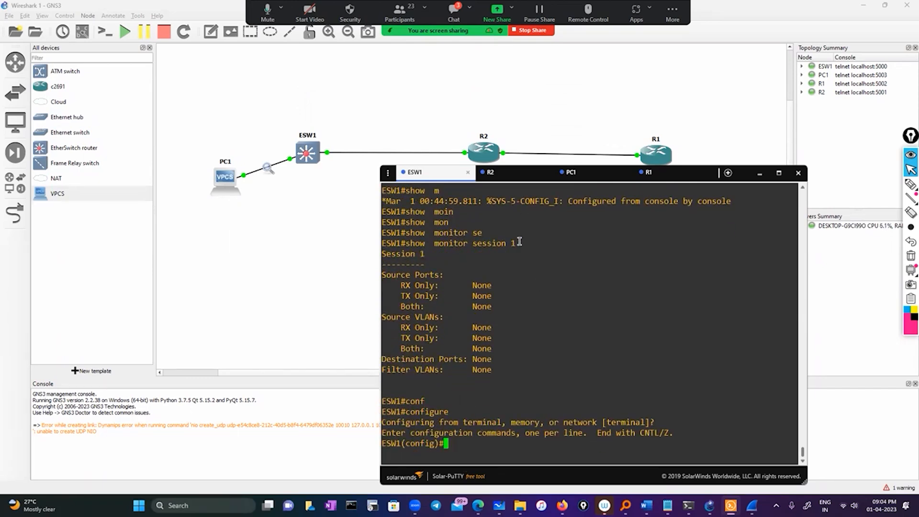
pyautogui.write('exit')
pyautogui.press('Return')
# List ESW1's interfaces with sh ip int brief and highlight the FastEthernet0/0 address.
pyautogui.write('sh ip  int')
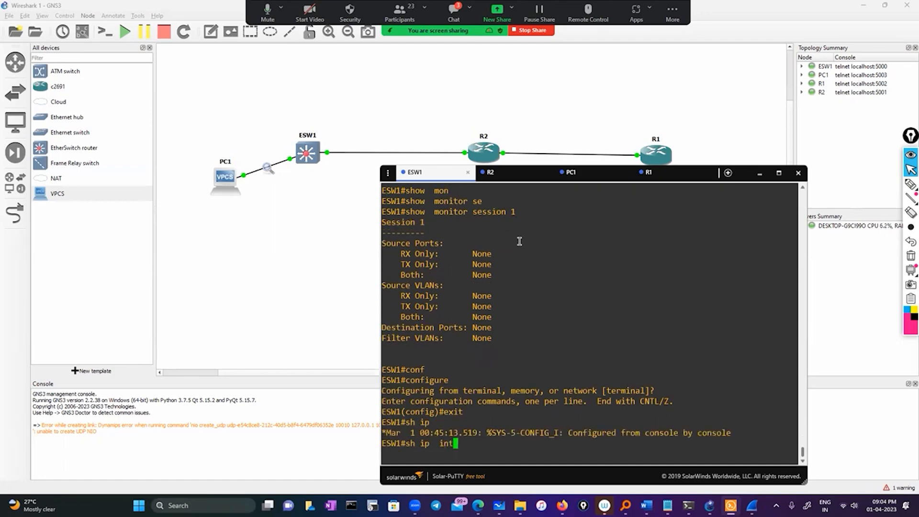
pyautogui.write(' br')
pyautogui.press('Tab')
pyautogui.press('Return')
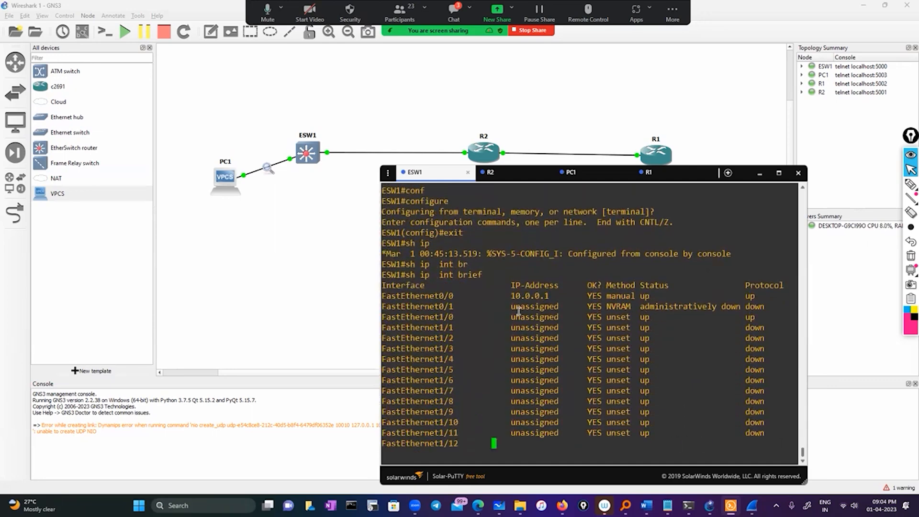
pyautogui.doubleClick(527, 232)
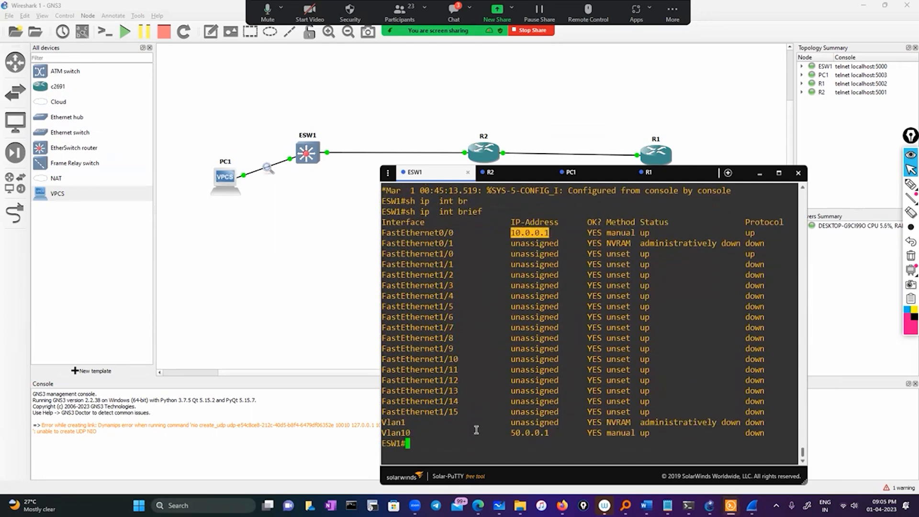
# Copy the FastEthernet0/0 address 11.0.0.5 from the R1 console and ping it from ESW1.
pyautogui.click(651, 172)
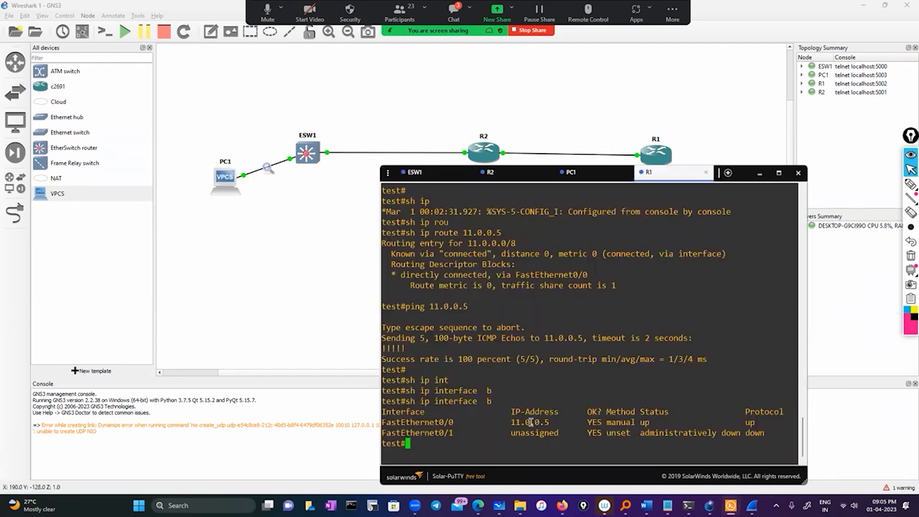
pyautogui.doubleClick(528, 422)
pyautogui.click(415, 172)
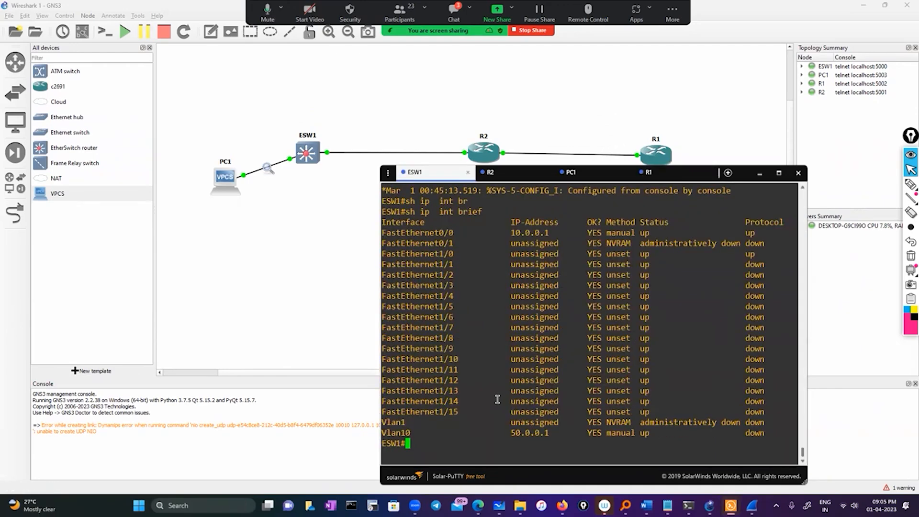
pyautogui.write('ping')
pyautogui.rightClick(497, 399)
pyautogui.press('Return')
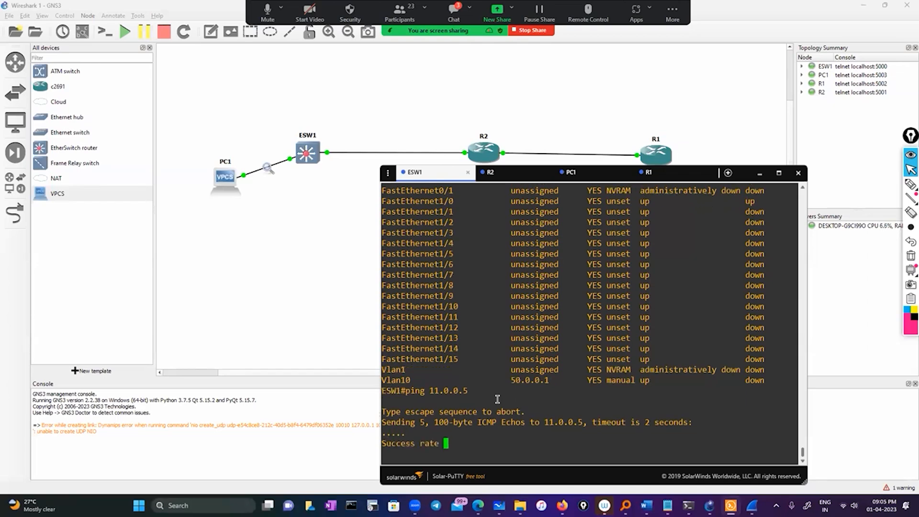
# Enter configuration mode on ESW1 and open interface Vlan10 for configuration.
pyautogui.doubleClick(405, 371)
pyautogui.hotkey('ctrl', 'c')
pyautogui.write('conf')
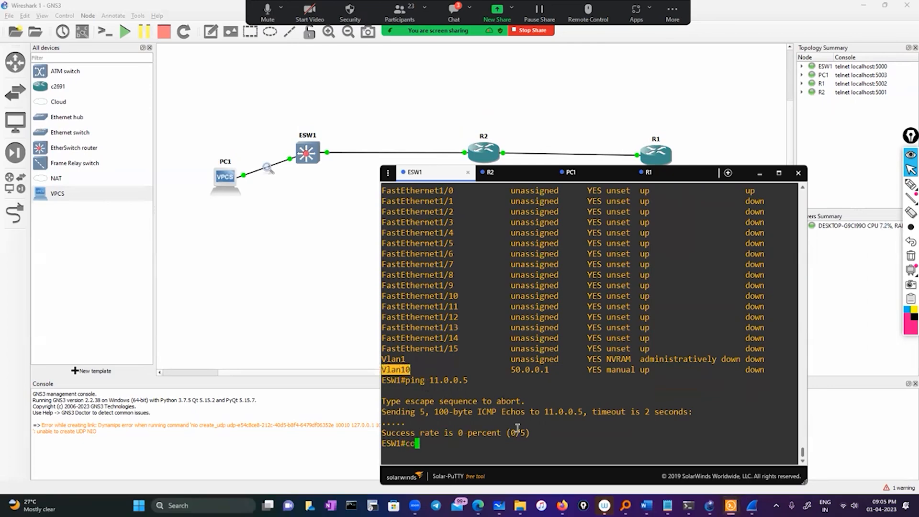
pyautogui.press('Tab')
pyautogui.press('Return')
pyautogui.press('Return')
pyautogui.write('int')
pyautogui.press('Tab')
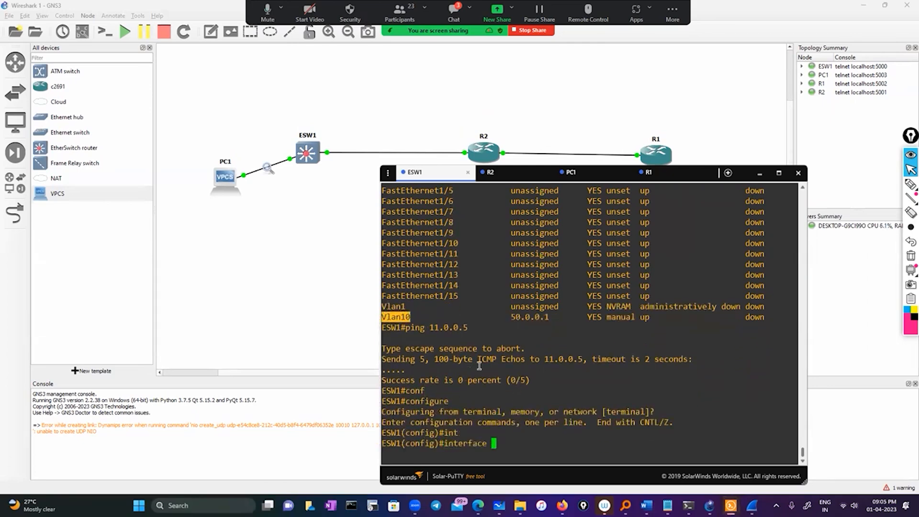
pyautogui.doubleClick(397, 317)
pyautogui.rightClick(410, 319)
# Apply no shutdown to interface Vlan10 and leave configuration mode.
pyautogui.press('Return')
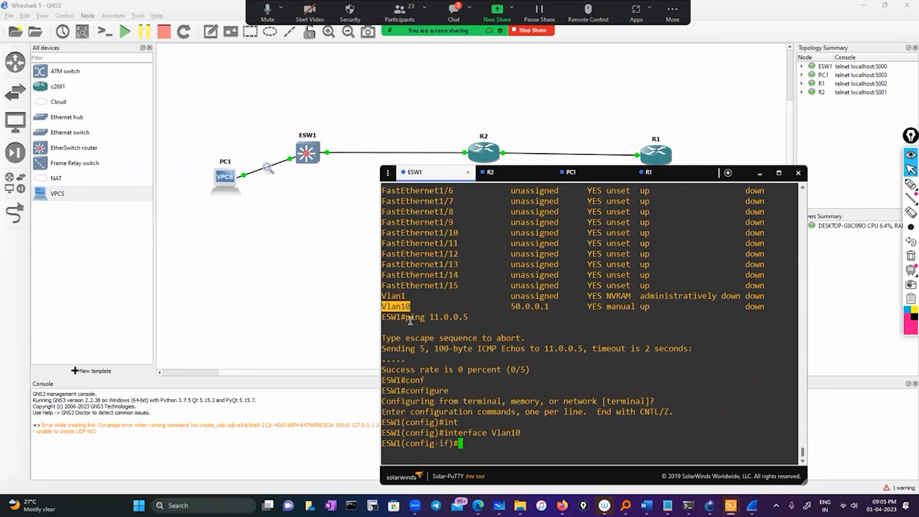
pyautogui.write('no sh')
pyautogui.press('Return')
pyautogui.press('Return')
pyautogui.write('exit')
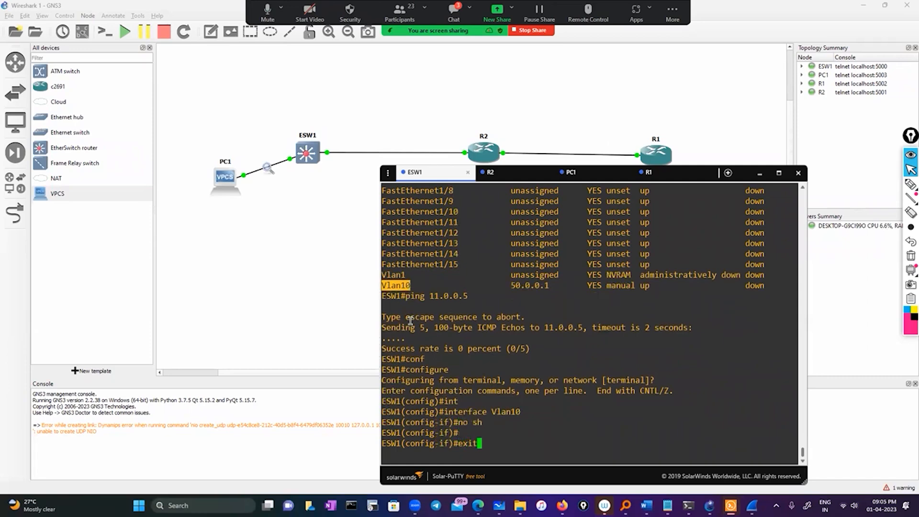
pyautogui.press('Return')
pyautogui.press('Return')
pyautogui.press('Return')
pyautogui.write('exit')
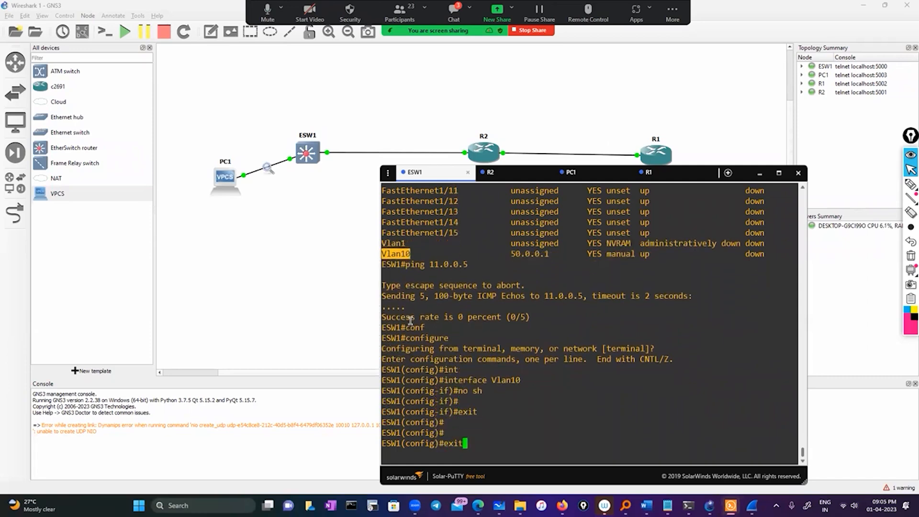
pyautogui.press('Return')
# Run sh ip int brief on ESW1 again and check the Vlan10 row.
pyautogui.write('sh  ip')
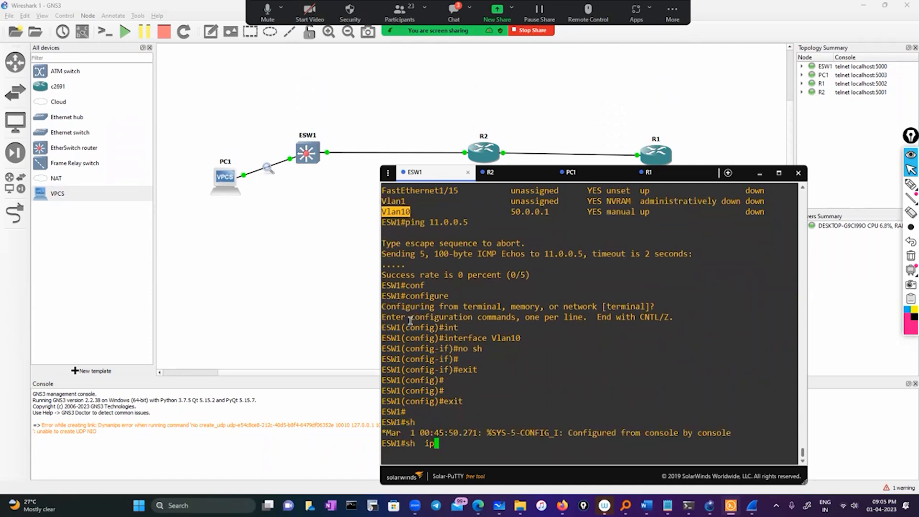
pyautogui.write(' int br')
pyautogui.press('Tab')
pyautogui.press('Return')
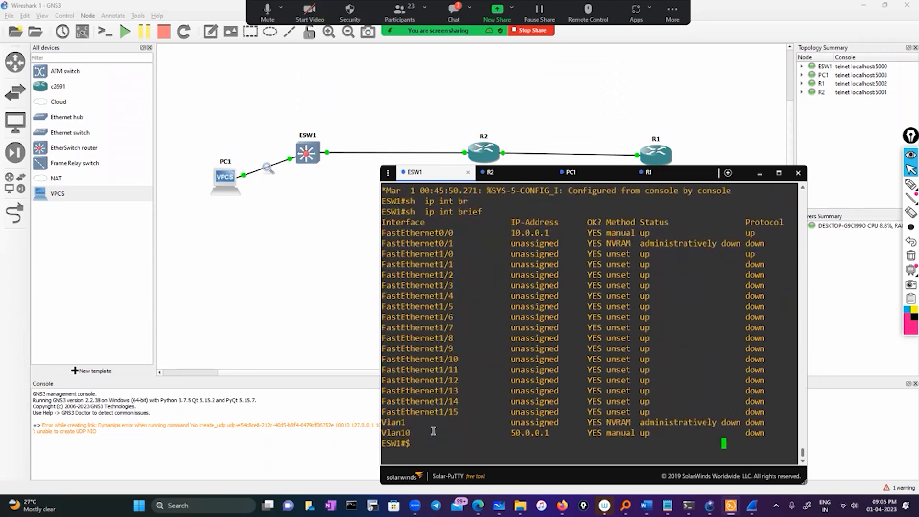
pyautogui.doubleClick(501, 436)
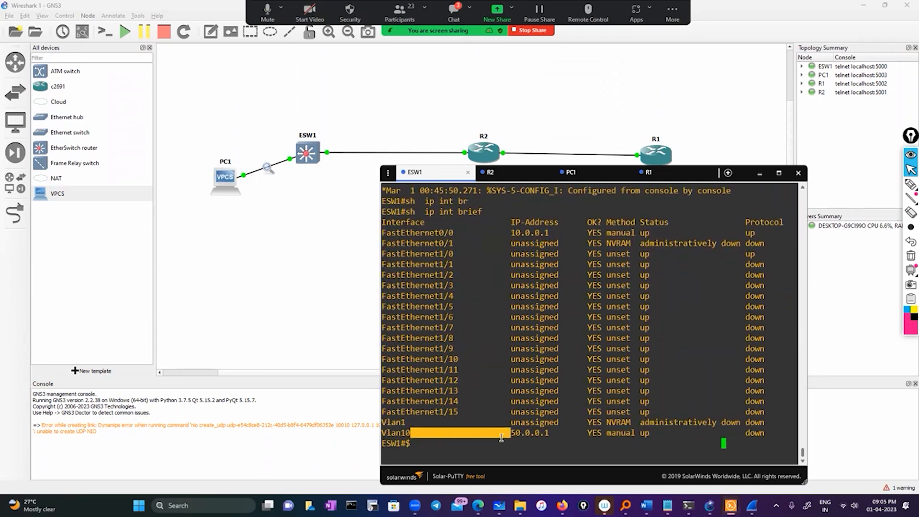
# Run show vlan-switch brief on ESW1 and highlight the port assigned to VLAN 10.
pyautogui.click(458, 446)
pyautogui.write('show')
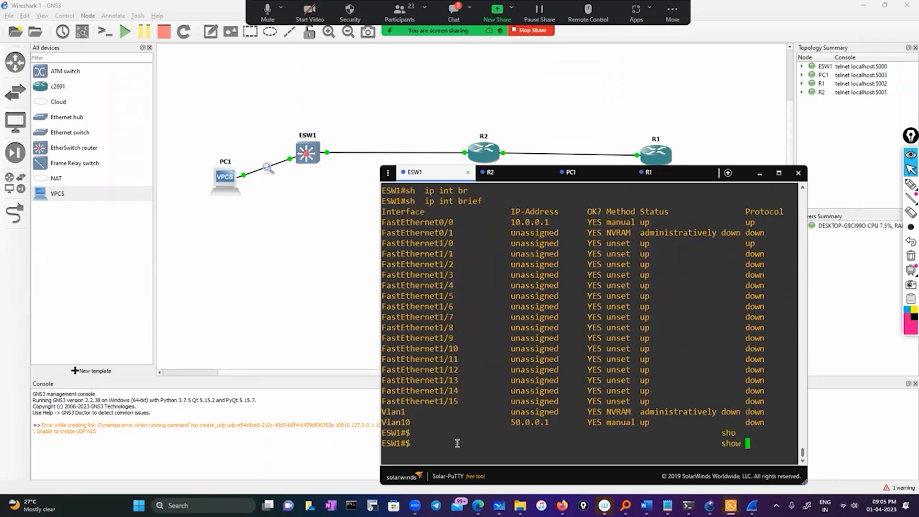
pyautogui.write('vlan')
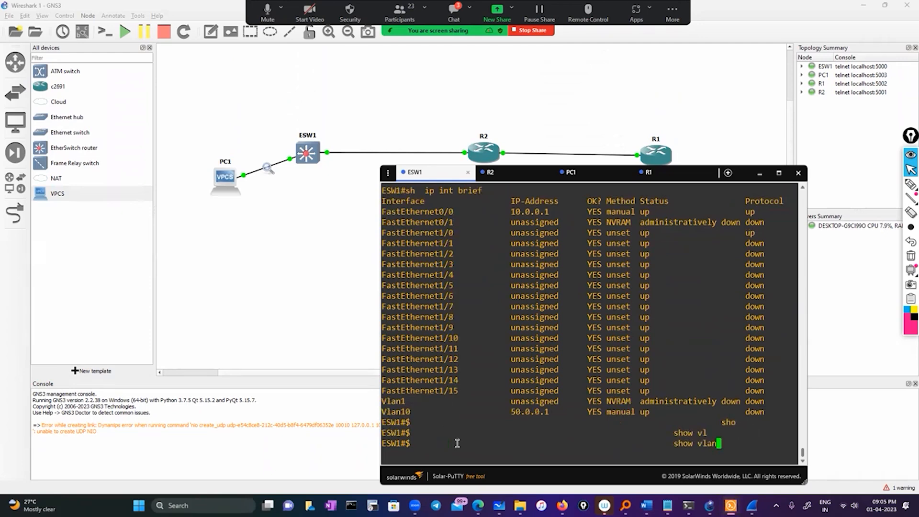
pyautogui.write('-switch ')
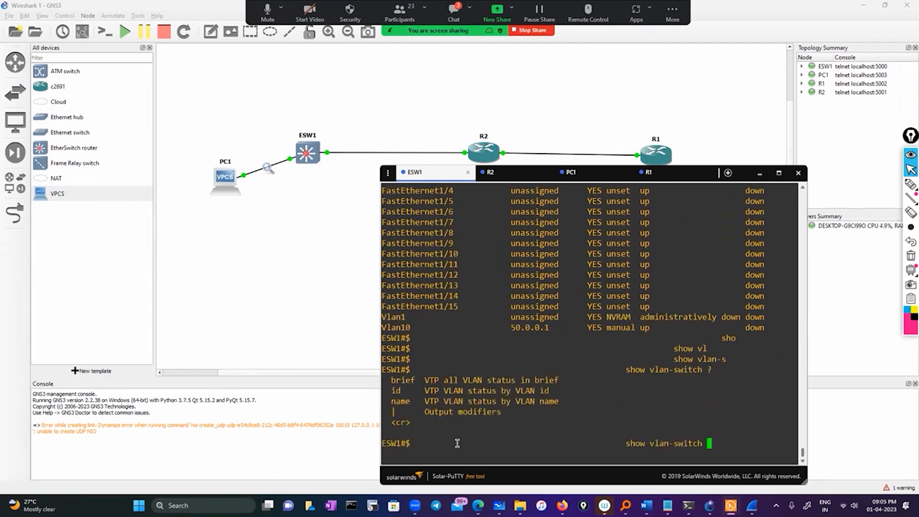
pyautogui.write('?br')
pyautogui.press('Tab')
pyautogui.press('Return')
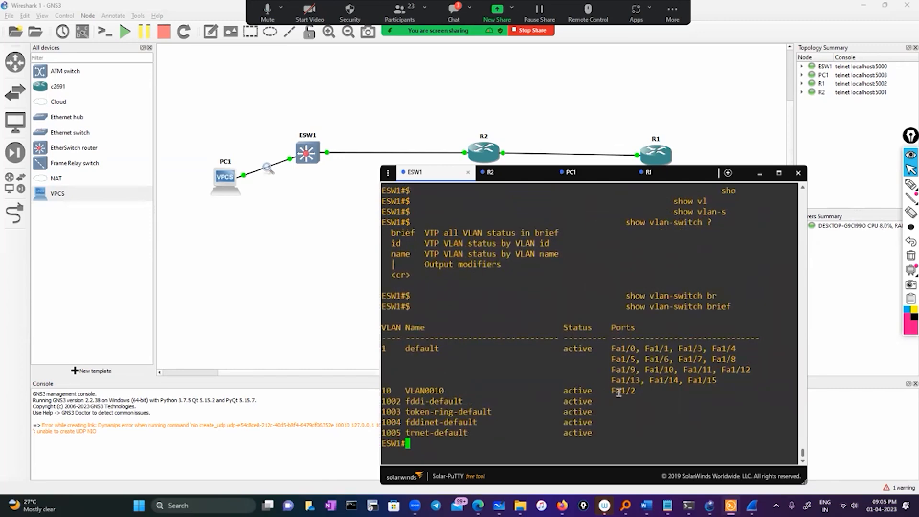
pyautogui.doubleClick(619, 390)
# Display the running configuration of interface Fa1/2 on ESW1.
pyautogui.write('sh')
pyautogui.press('Tab')
pyautogui.write('o run')
pyautogui.press('Tab')
pyautogui.write('i')
pyautogui.press('BackSpace')
pyautogui.press('BackSpace')
pyautogui.press('BackSpace')
pyautogui.press('BackSpace')
pyautogui.press('BackSpace')
pyautogui.press('BackSpace')
pyautogui.press('BackSpace')
pyautogui.press('BackSpace')
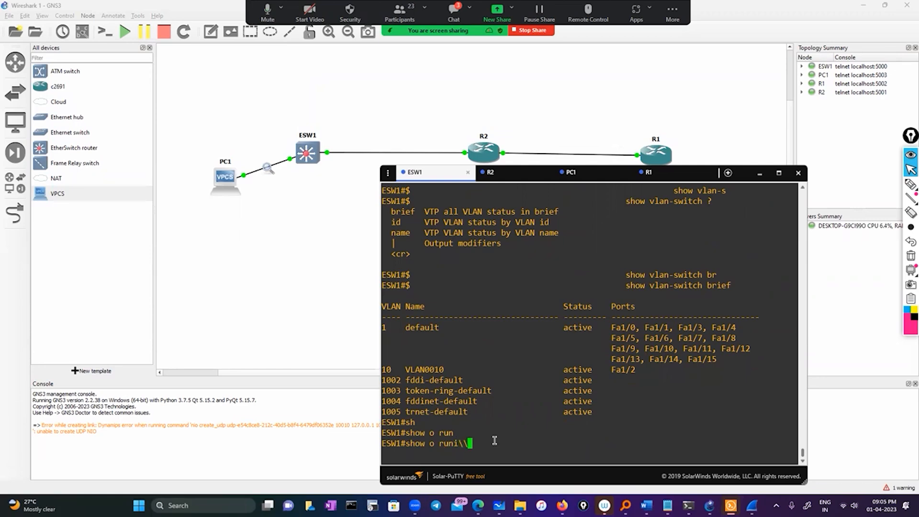
pyautogui.press('Tab')
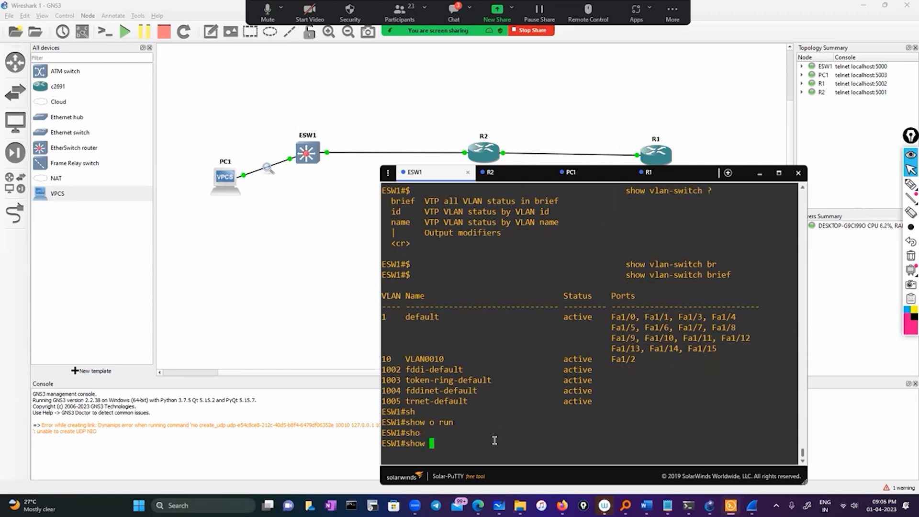
pyautogui.write('runb')
pyautogui.press('Tab')
pyautogui.write('i\\\\')
pyautogui.press('BackSpace')
pyautogui.press('BackSpace')
pyautogui.press('BackSpace')
pyautogui.press('BackSpace')
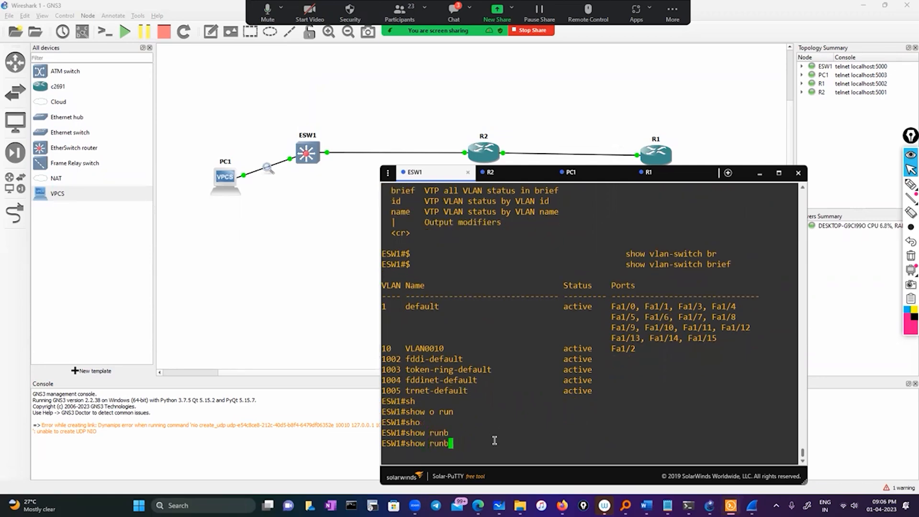
pyautogui.press('Tab')
pyautogui.write('in')
pyautogui.press('Tab')
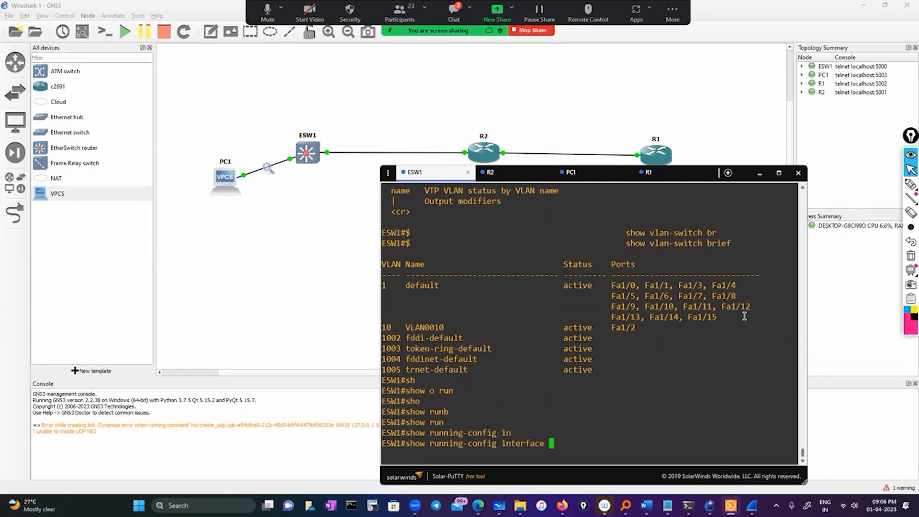
pyautogui.doubleClick(627, 328)
pyautogui.rightClick(673, 344)
pyautogui.press('Return')
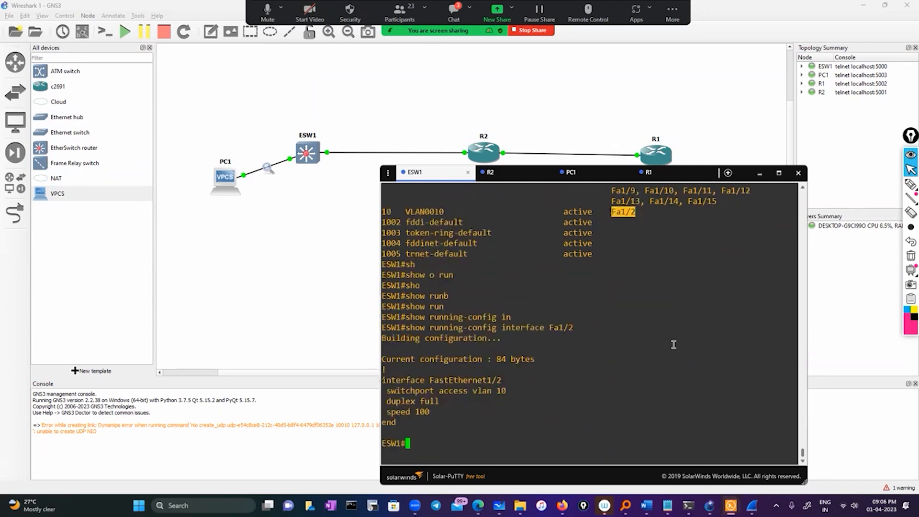
# Enter global configuration mode on ESW1 and open interface FastEthernet1/2 for configuration.
pyautogui.write('conf')
pyautogui.press('Tab')
pyautogui.press('Return')
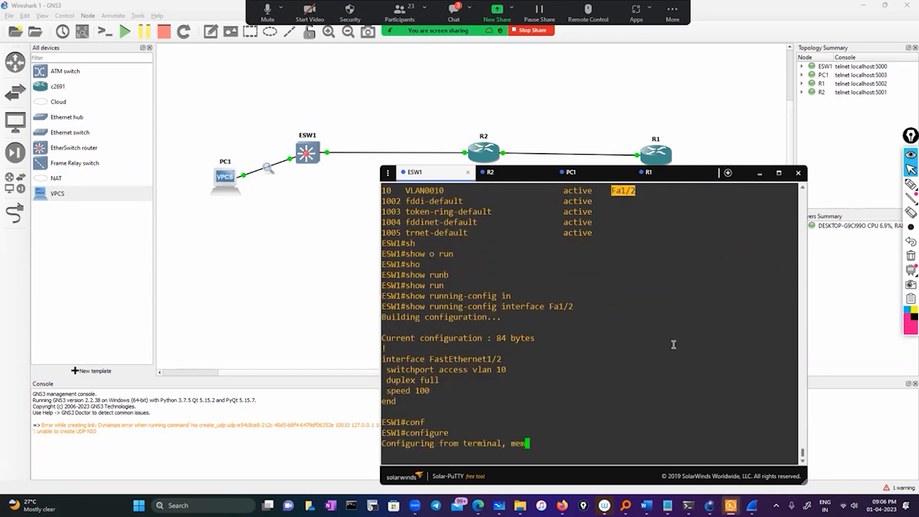
pyautogui.press('Return')
pyautogui.write('int')
pyautogui.press('Tab')
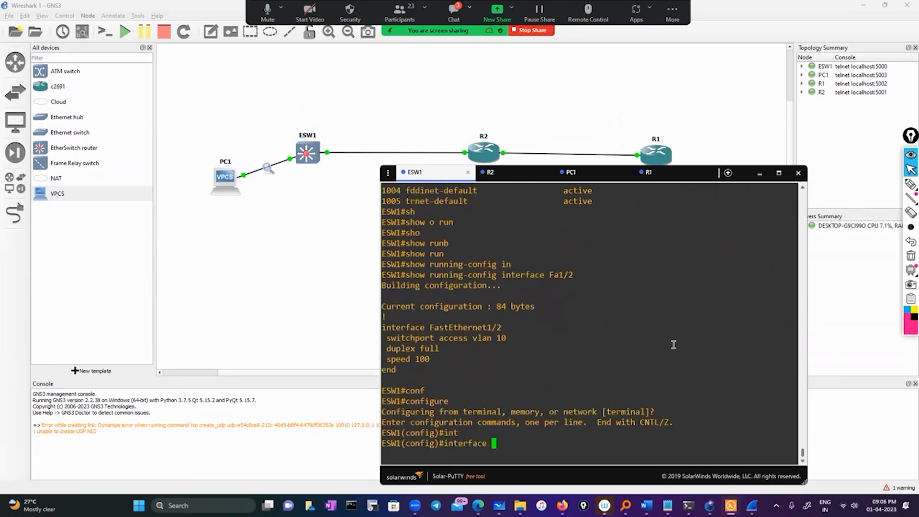
pyautogui.scroll(14, 563, 367)
pyautogui.scroll(-4, 564, 374)
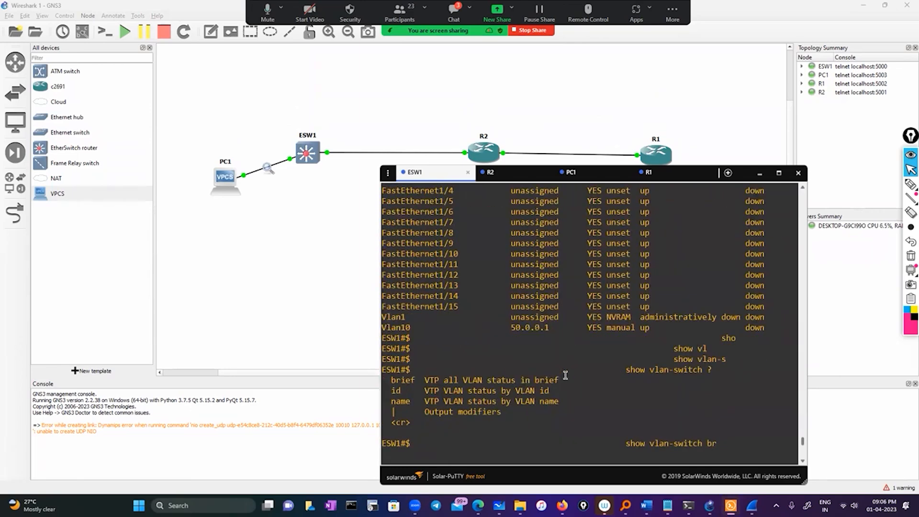
pyautogui.doubleClick(395, 327)
pyautogui.scroll(-10, 544, 405)
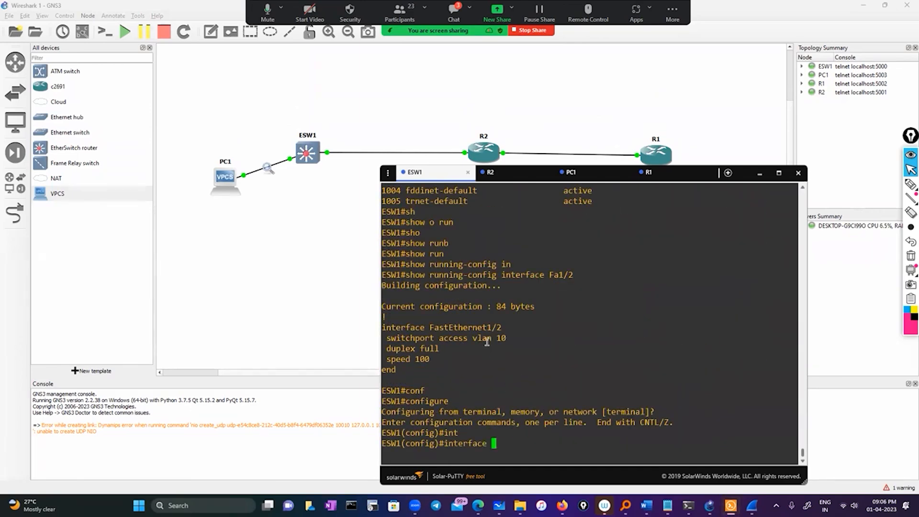
pyautogui.doubleClick(468, 327)
pyautogui.rightClick(608, 342)
pyautogui.press('Return')
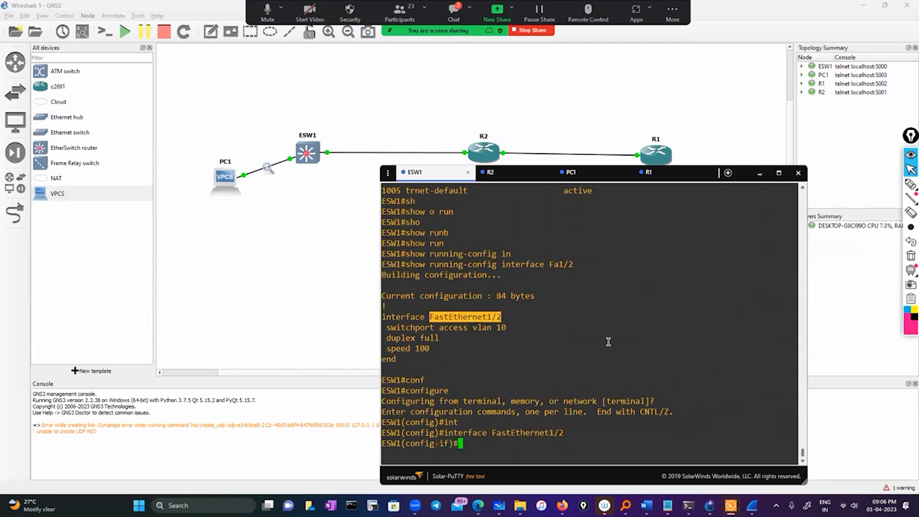
# Bounce interface FastEthernet1/2 by applying sh followed by no sh.
pyautogui.write('sh')
pyautogui.press('Return')
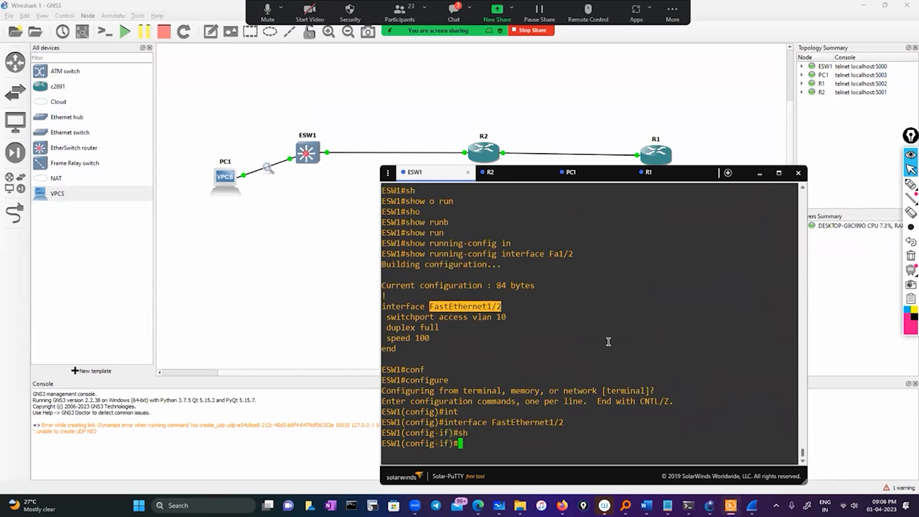
pyautogui.write('no sh')
pyautogui.press('Return')
pyautogui.press('Return')
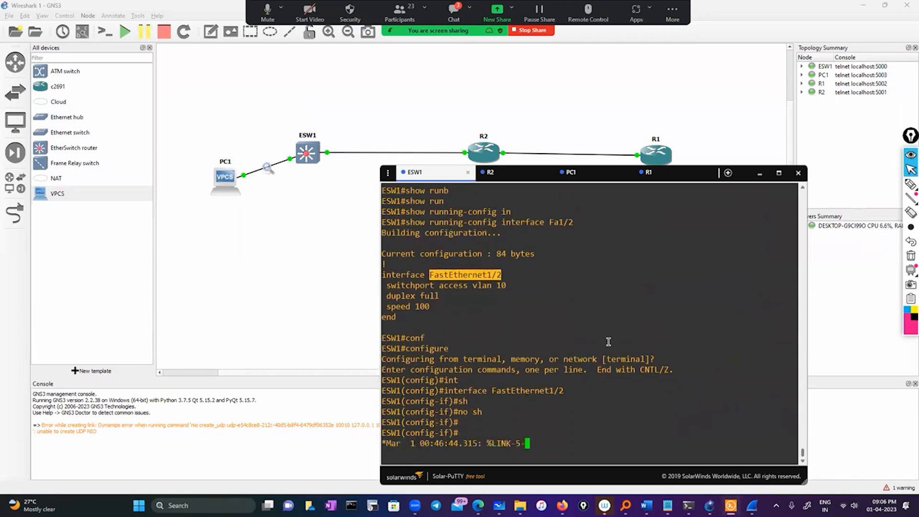
pyautogui.press('Return')
# Exit interface and global configuration modes back to the ESW1 privileged prompt.
pyautogui.write('exit')
pyautogui.press('Return')
pyautogui.press('Return')
pyautogui.press('Return')
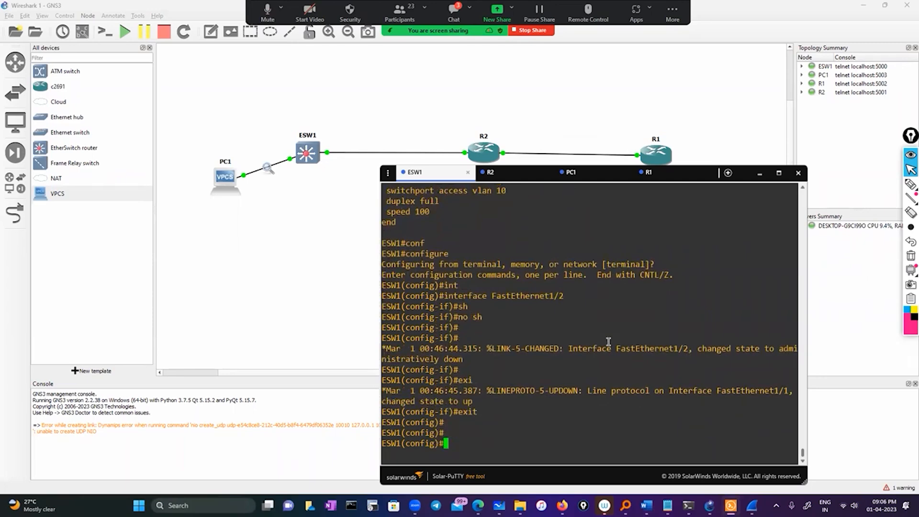
pyautogui.write('exit')
pyautogui.press('Return')
pyautogui.press('Return')
pyautogui.press('Return')
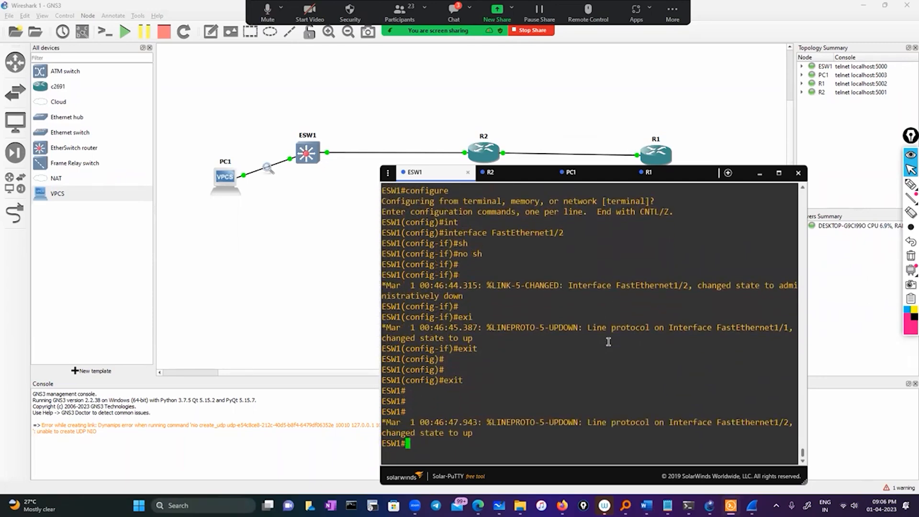
pyautogui.press('Return')
pyautogui.press('Return')
pyautogui.press('Return')
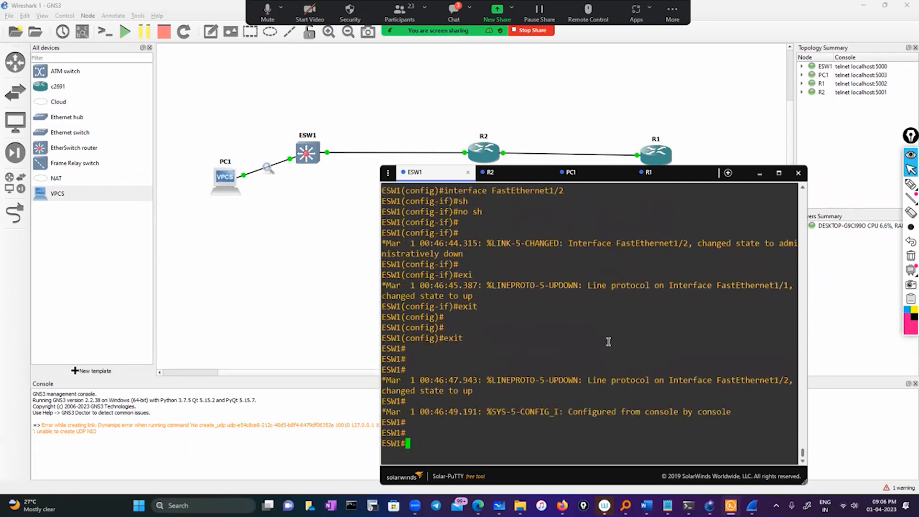
# Run show ip interface brief on ESW1 and highlight the Vlan10 protocol state.
pyautogui.write('sho')
pyautogui.press('Tab')
pyautogui.write('ip int')
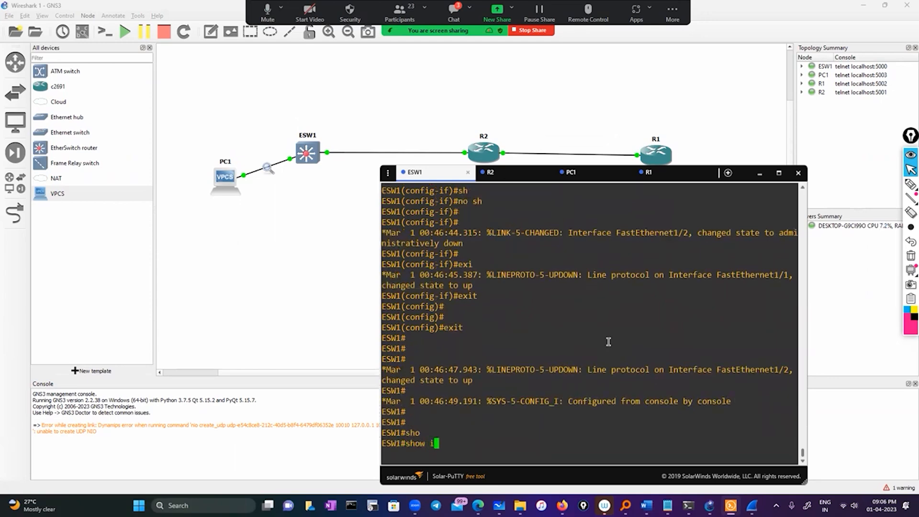
pyautogui.press('Tab')
pyautogui.write('br')
pyautogui.press('Tab')
pyautogui.press('Return')
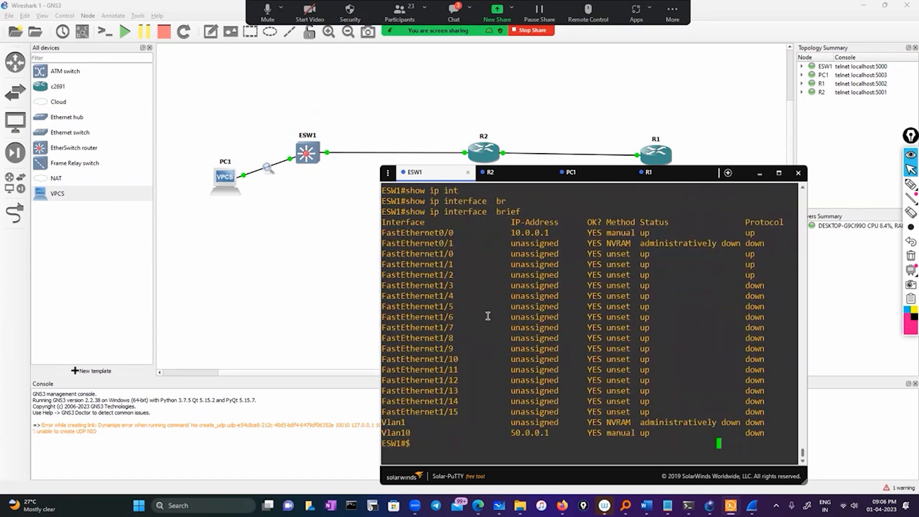
pyautogui.doubleClick(390, 432)
pyautogui.doubleClick(754, 433)
# Run show interfaces FastEthernet1/2 on ESW1.
pyautogui.write('sh')
pyautogui.press('Tab')
pyautogui.write('o')
pyautogui.press('BackSpace')
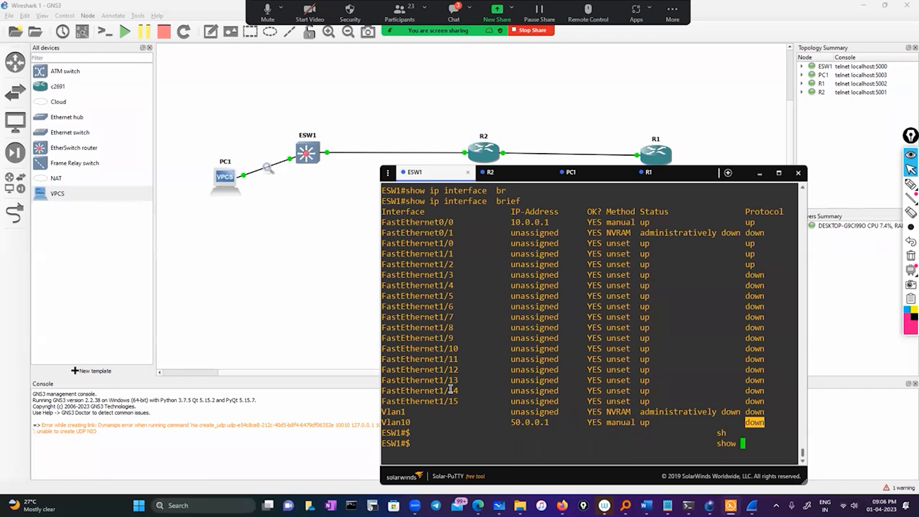
pyautogui.write('int')
pyautogui.press('Tab')
pyautogui.scroll(8, 551, 334)
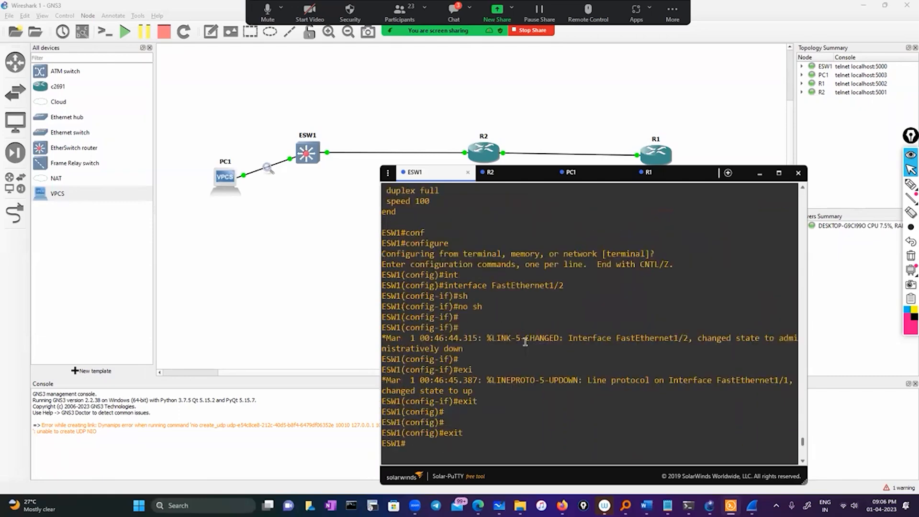
pyautogui.doubleClick(546, 294)
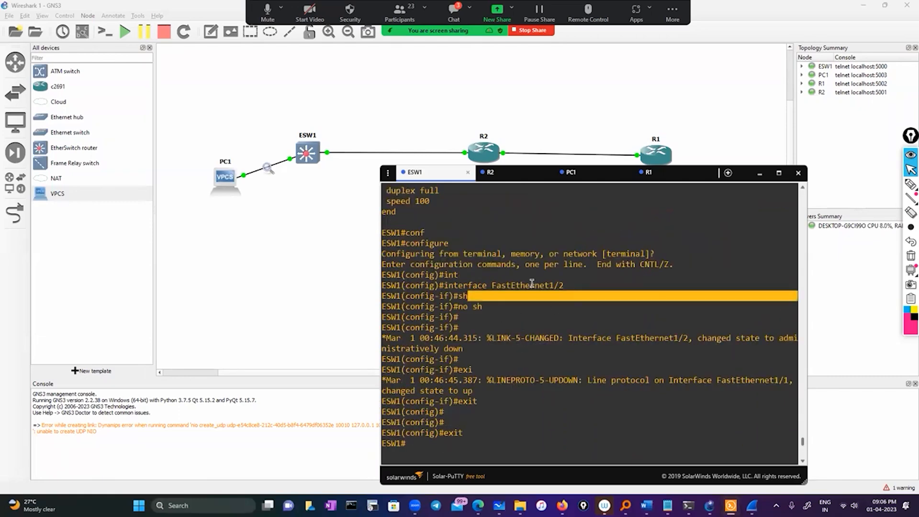
pyautogui.doubleClick(532, 285)
pyautogui.rightClick(592, 317)
pyautogui.press('Return')
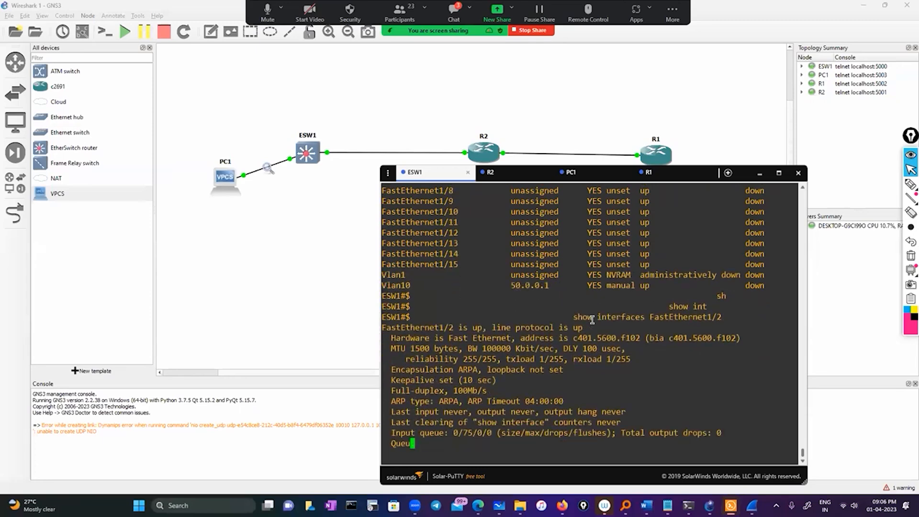
# Highlight the FastEthernet1/2 status line and the Vlan10 entry, and page through the rest of the interface output.
pyautogui.scroll(12, 566, 337)
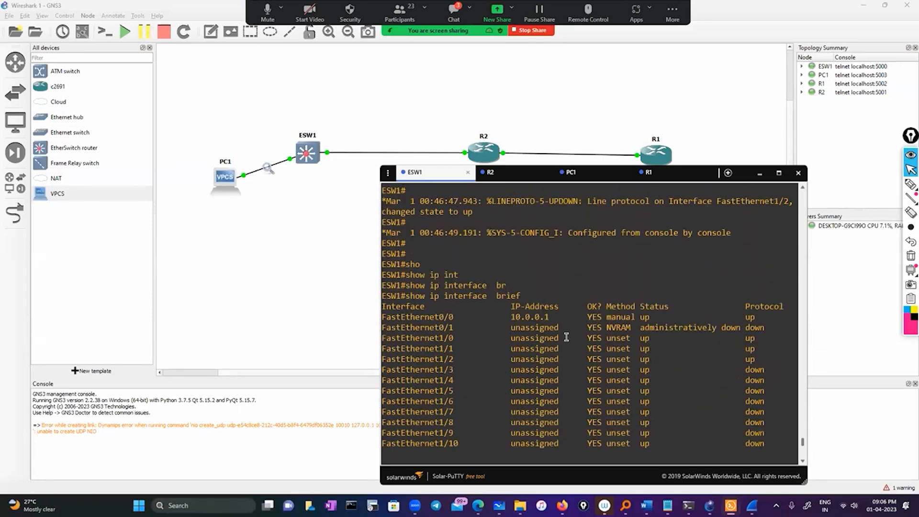
pyautogui.scroll(-12, 566, 359)
pyautogui.scroll(4, 565, 358)
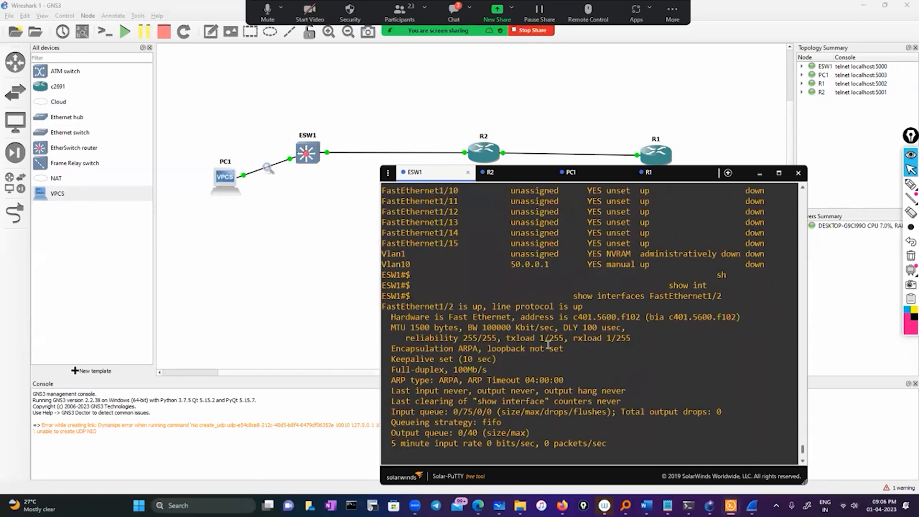
pyautogui.moveTo(382, 306); pyautogui.dragTo(584, 308)
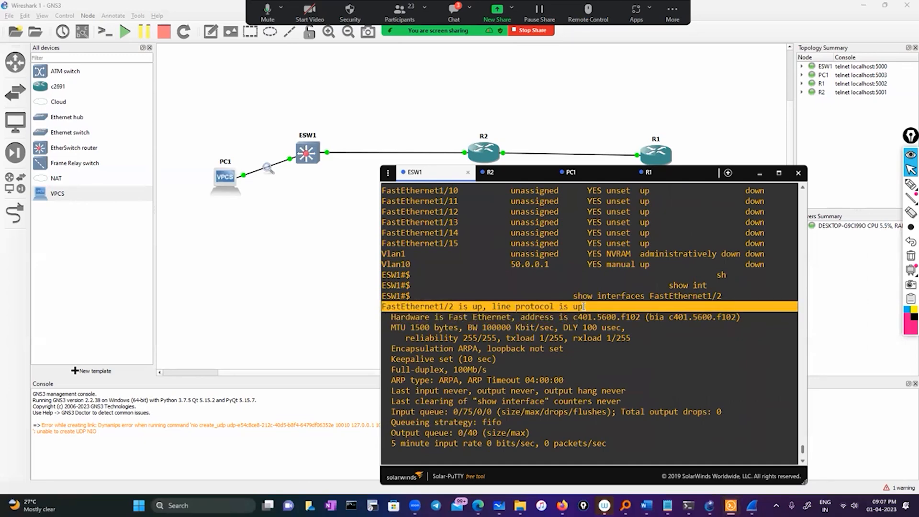
pyautogui.doubleClick(404, 264)
pyautogui.press('space')
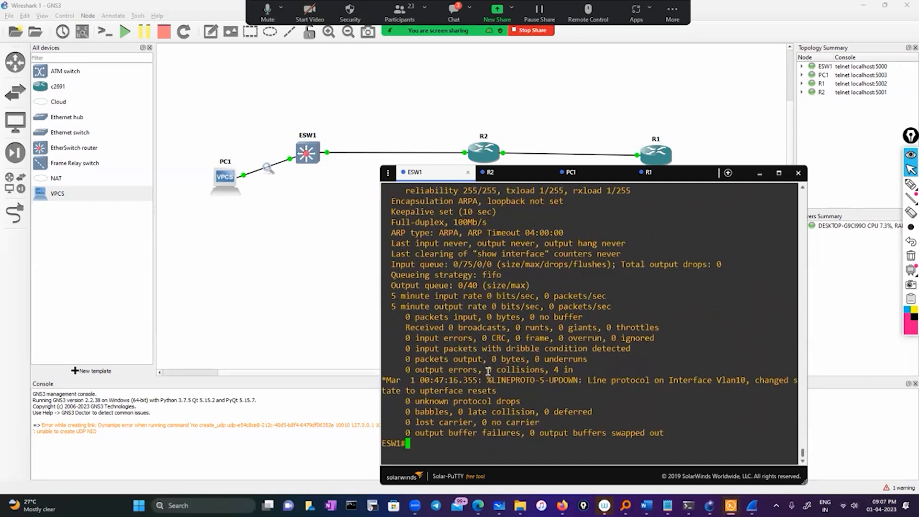
# Display the running configuration of interface vlan 10 on ESW1.
pyautogui.write('sho')
pyautogui.press('Tab')
pyautogui.write('run')
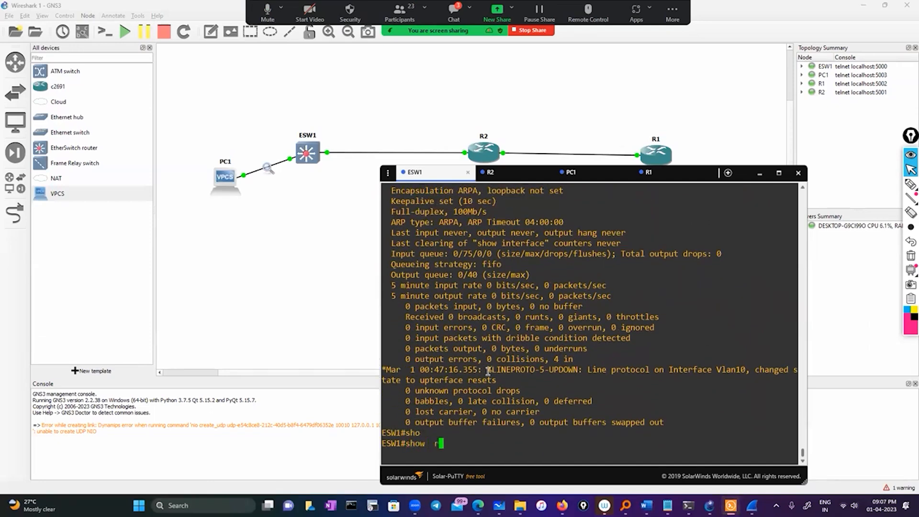
pyautogui.press('Tab')
pyautogui.write('in')
pyautogui.press('Tab')
pyautogui.write('vl')
pyautogui.press('Tab')
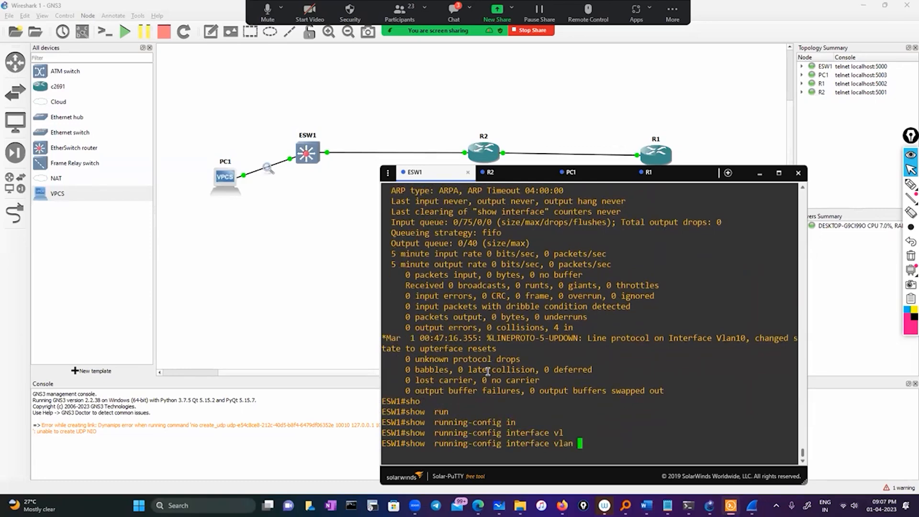
pyautogui.write('10')
pyautogui.press('Return')
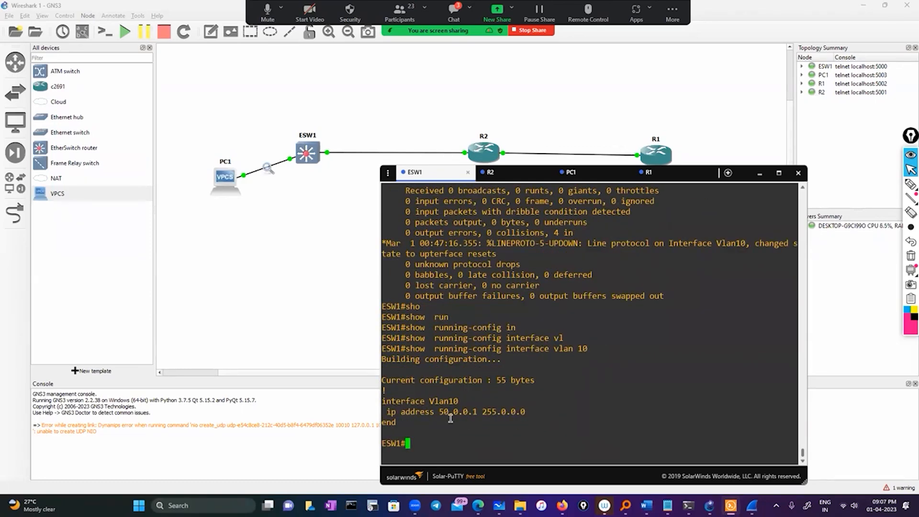
# Run show interfaces Vlan10 on ESW1 and highlight its interface and line protocol status line.
pyautogui.write('sho')
pyautogui.press('Tab')
pyautogui.write('int')
pyautogui.press('Tab')
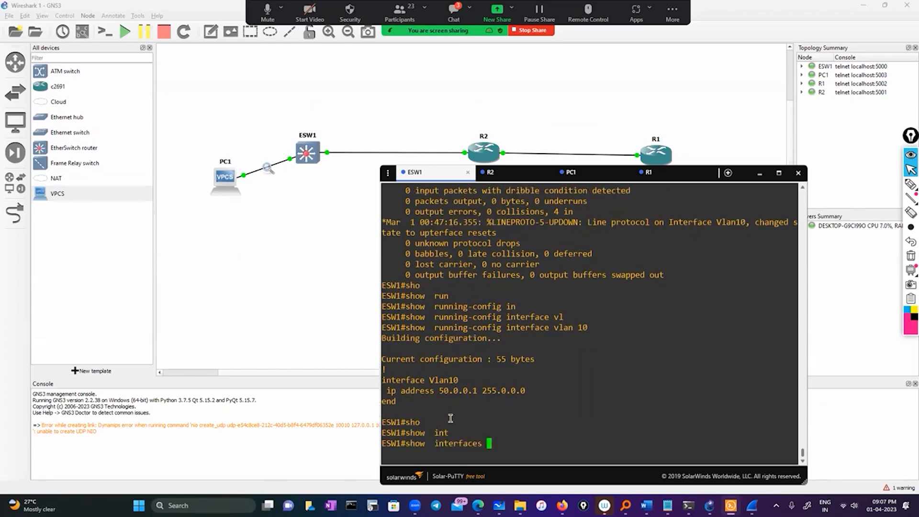
pyautogui.doubleClick(444, 378)
pyautogui.rightClick(602, 399)
pyautogui.press('Return')
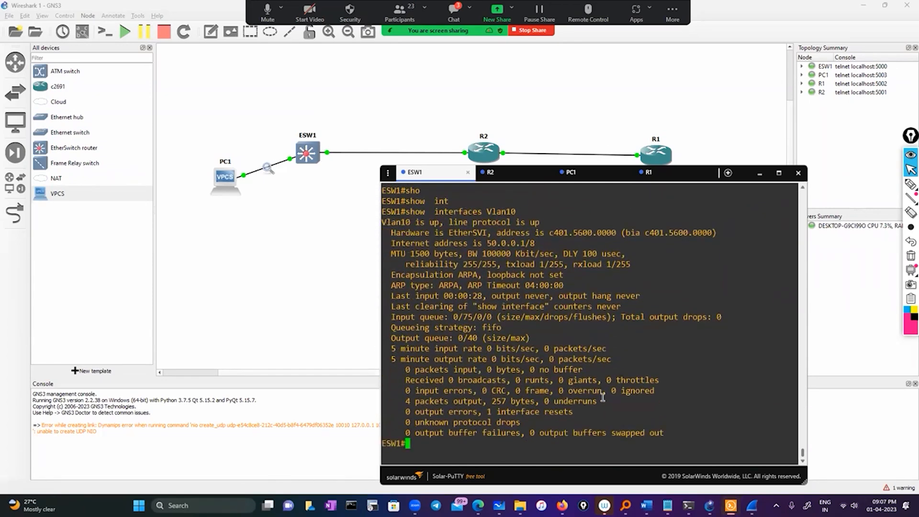
pyautogui.moveTo(387, 223); pyautogui.dragTo(540, 223)
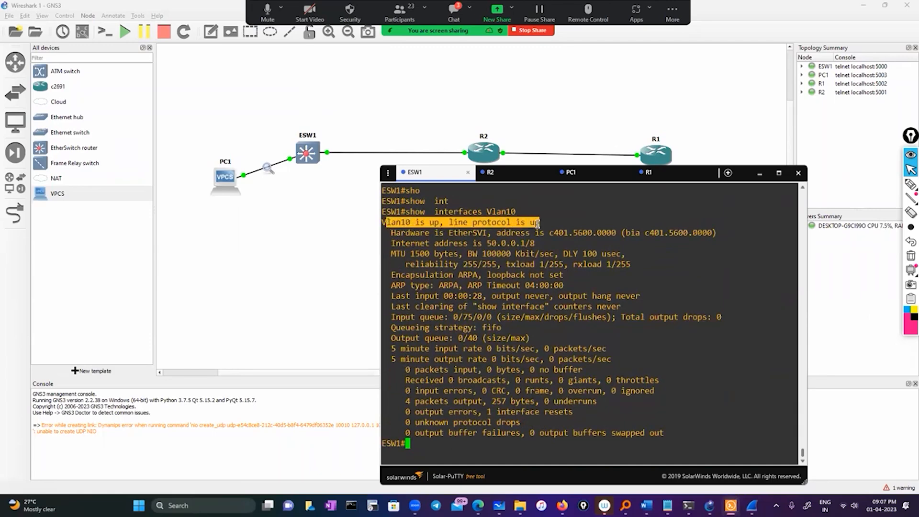
# Run sh ip interface brief on ESW1 to recheck the state of every interface.
pyautogui.write('sh ip int')
pyautogui.press('Tab')
pyautogui.write('br')
pyautogui.press('Tab')
pyautogui.press('Return')
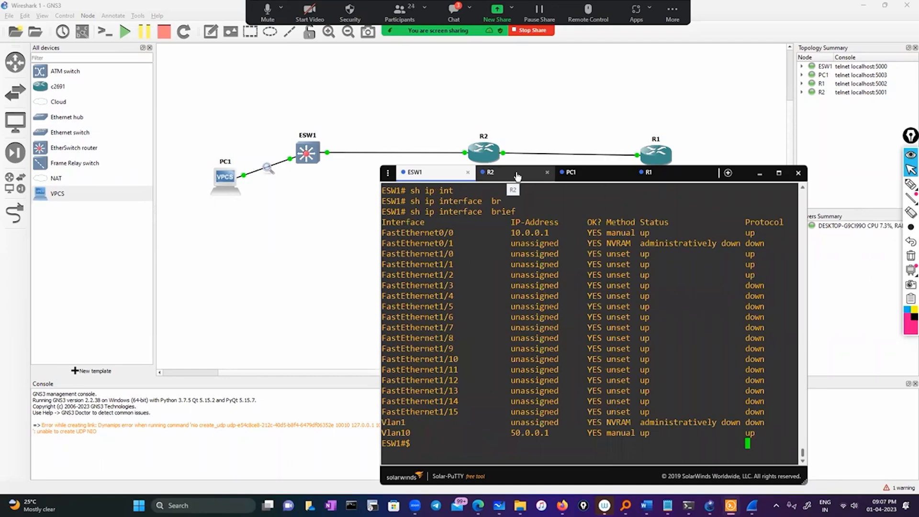
# Show the interface labels on the GNS3 topology and return to the ESW1 console in Solar-PuTTY.
pyautogui.click(82, 31)
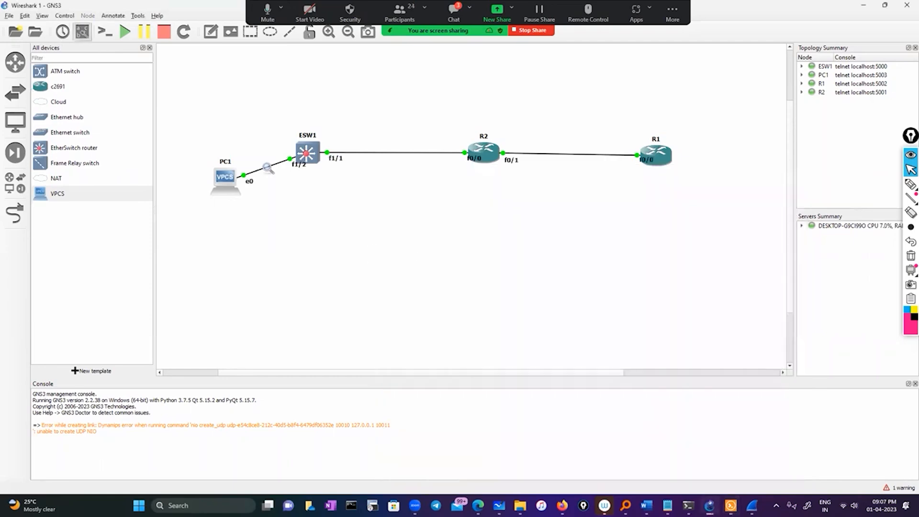
pyautogui.hotkey('alt', 'Tab')
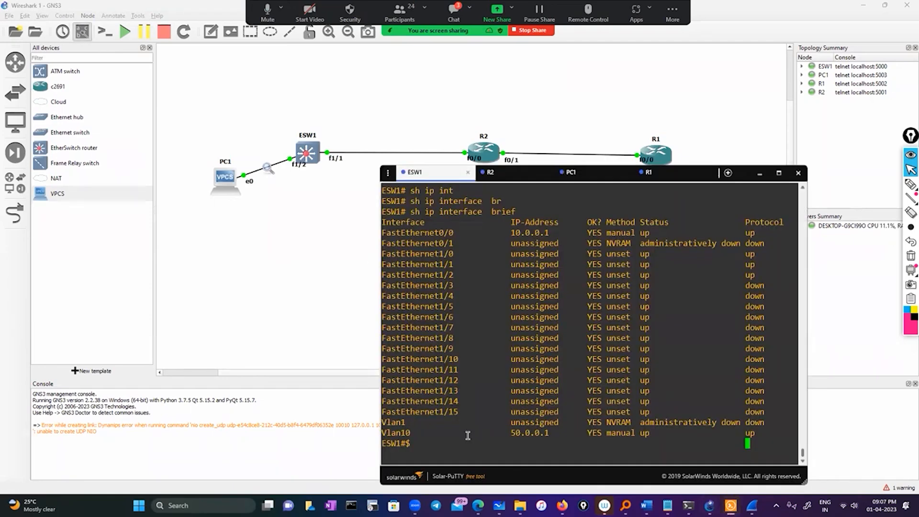
pyautogui.press('Return')
pyautogui.press('Return')
pyautogui.write('conf')
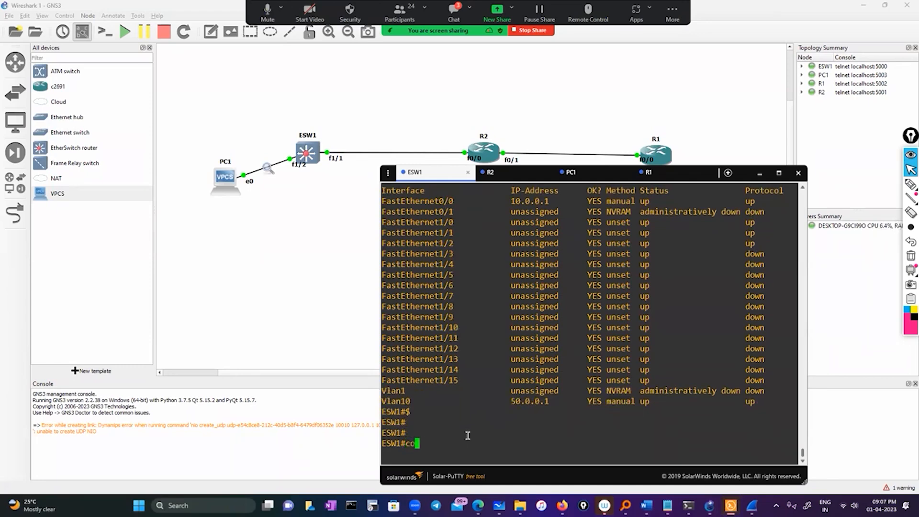
pyautogui.press('Tab')
pyautogui.press('BackSpace')
pyautogui.press('BackSpace')
pyautogui.press('BackSpace')
pyautogui.press('BackSpace')
pyautogui.press('BackSpace')
pyautogui.press('BackSpace')
pyautogui.press('BackSpace')
pyautogui.press('BackSpace')
pyautogui.press('BackSpace')
pyautogui.press('BackSpace')
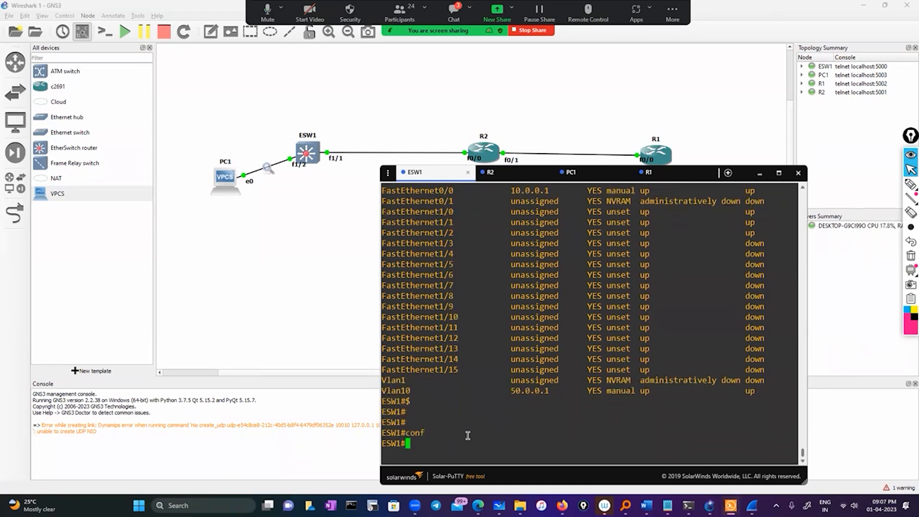
# Run show ip int brief on ESW1, highlight the FastEthernet1/1 row and display the remaining output.
pyautogui.write('sh')
pyautogui.press('Tab')
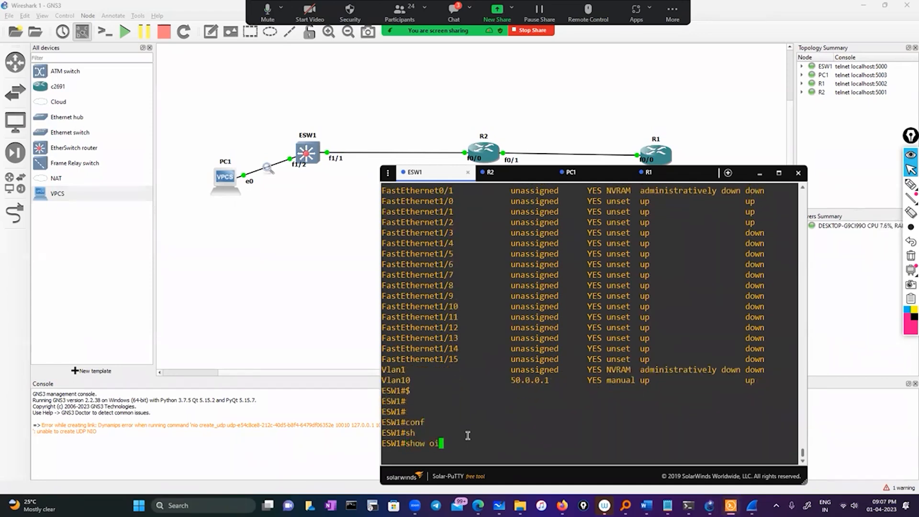
pyautogui.write('ip int br')
pyautogui.press('Tab')
pyautogui.press('Return')
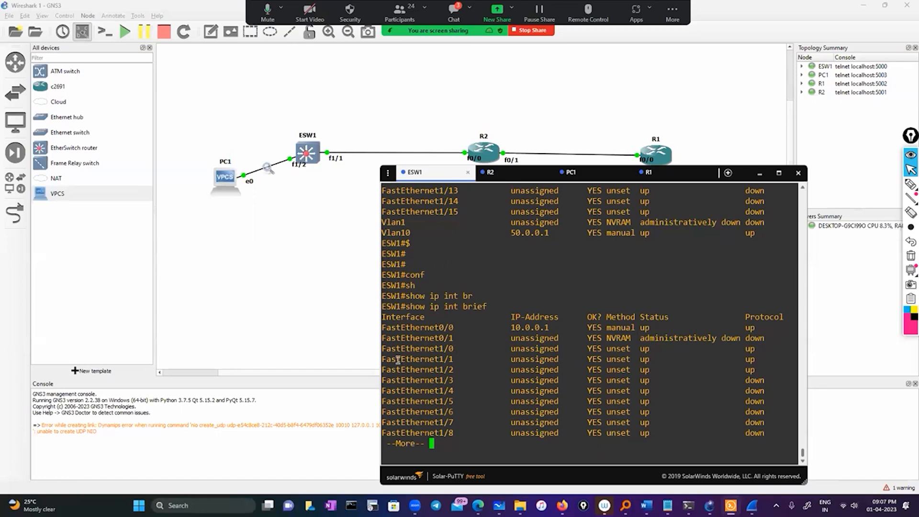
pyautogui.moveTo(396, 359); pyautogui.dragTo(743, 354)
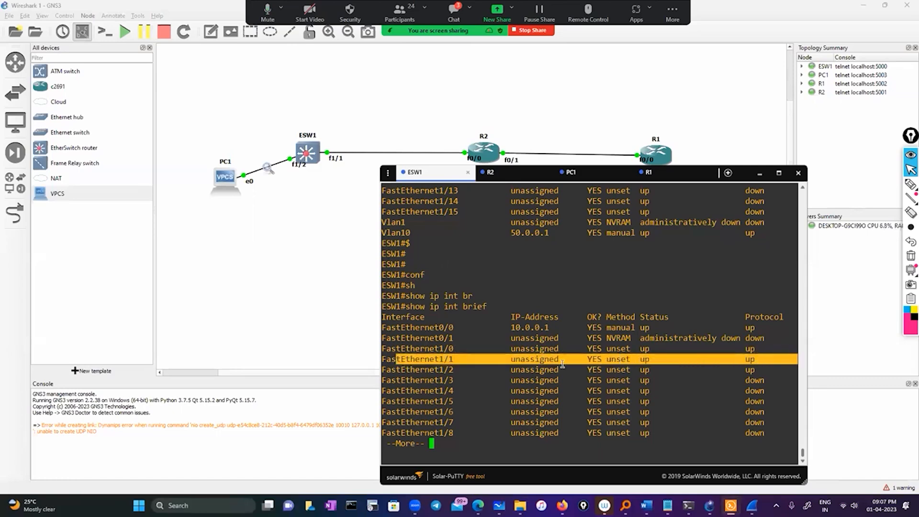
pyautogui.press('space')
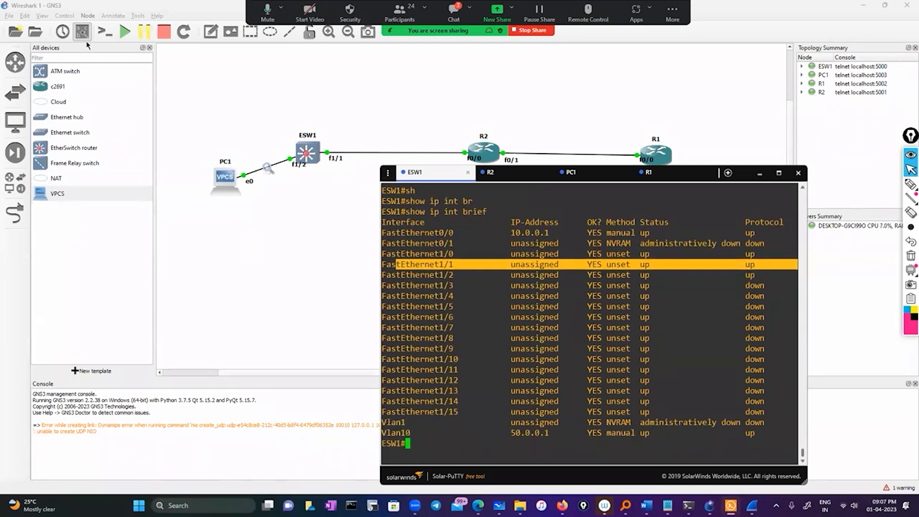
# Run show cdp neighbors on ESW1 and highlight the local interface listed for R2.
pyautogui.write('s')
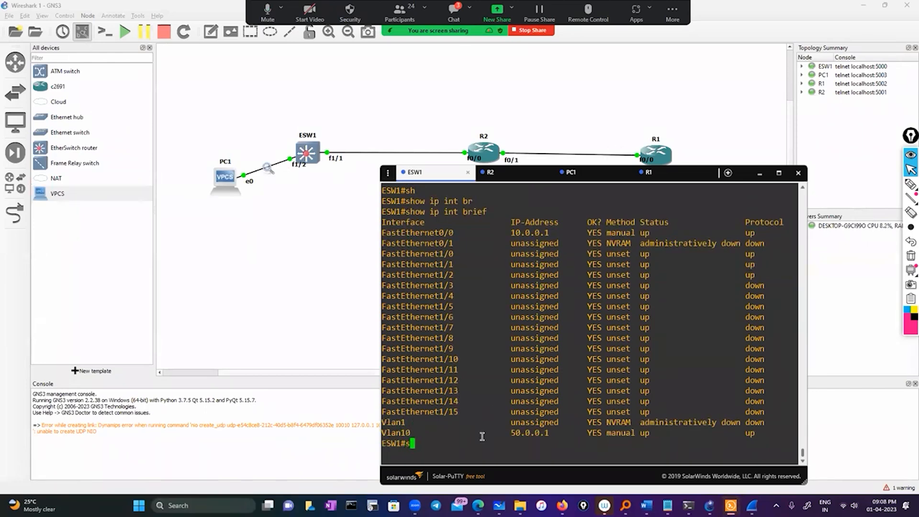
pyautogui.write('ho')
pyautogui.press('Tab')
pyautogui.write('cd')
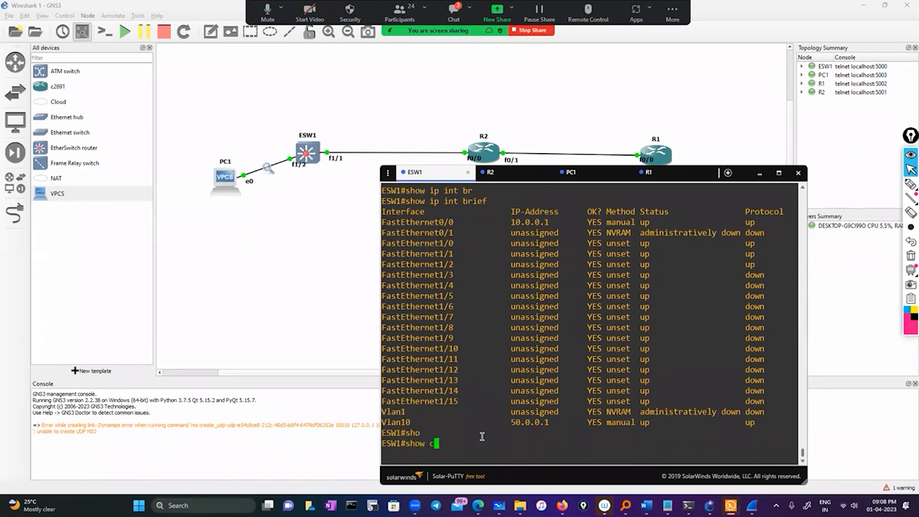
pyautogui.press('Tab')
pyautogui.press('Tab')
pyautogui.write('n')
pyautogui.press('Tab')
pyautogui.press('Return')
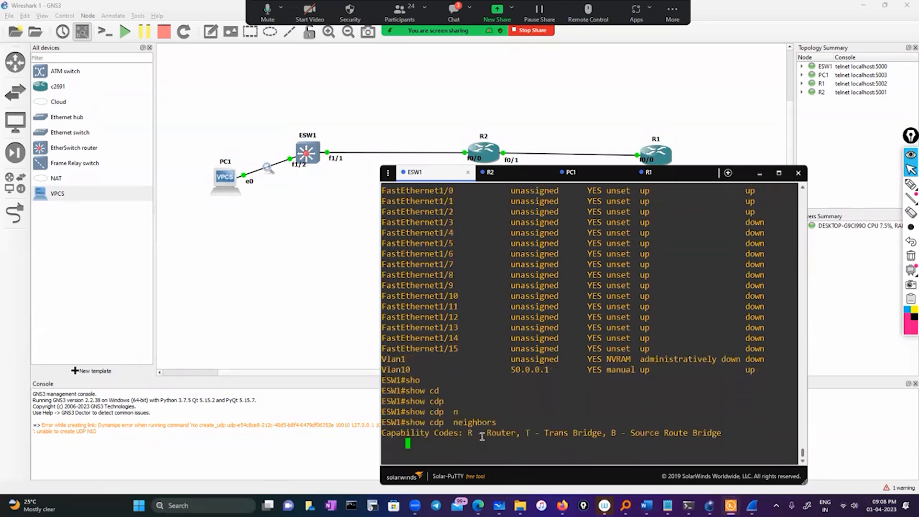
pyautogui.moveTo(467, 435); pyautogui.dragTo(502, 433)
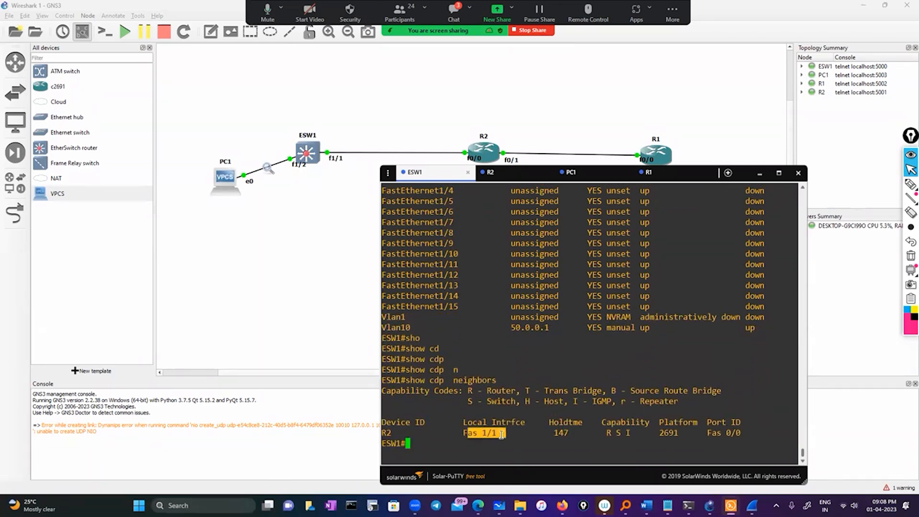
# Review the earlier sh ip interface brief output on ESW1 and highlight the FastEthernet0/0 interface name.
pyautogui.scroll(10, 518, 412)
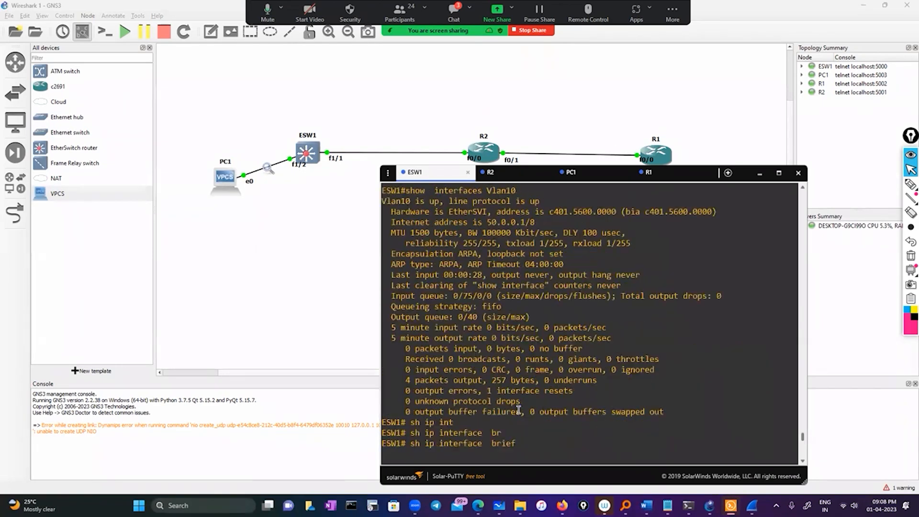
pyautogui.scroll(-5, 518, 413)
pyautogui.doubleClick(448, 214)
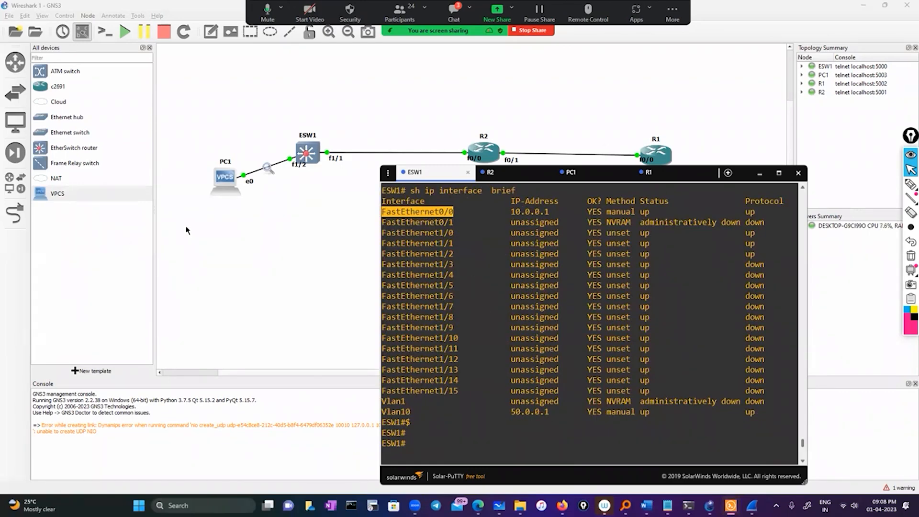
# Return to the GNS3 topology and delete the link between ESW1's f1/1 and R2's f0/0.
pyautogui.click(15, 213)
pyautogui.click(15, 213)
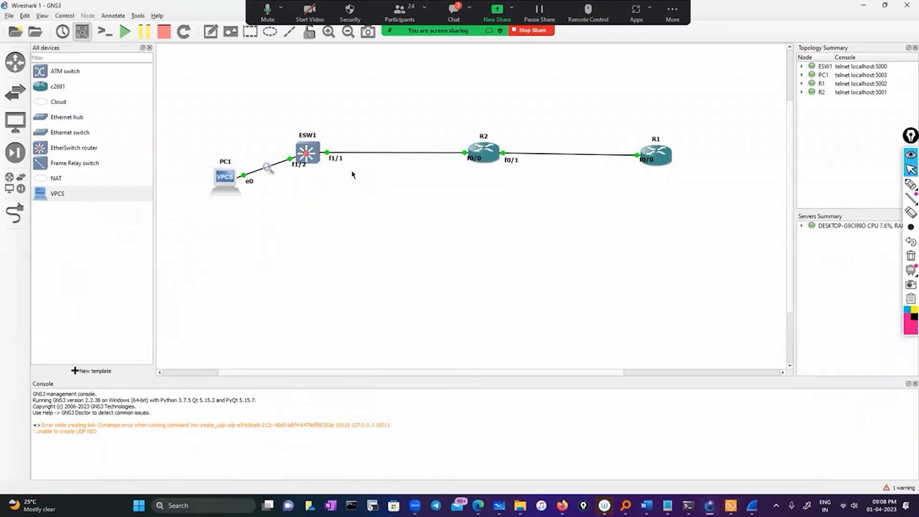
pyautogui.rightClick(327, 154)
pyautogui.click(342, 205)
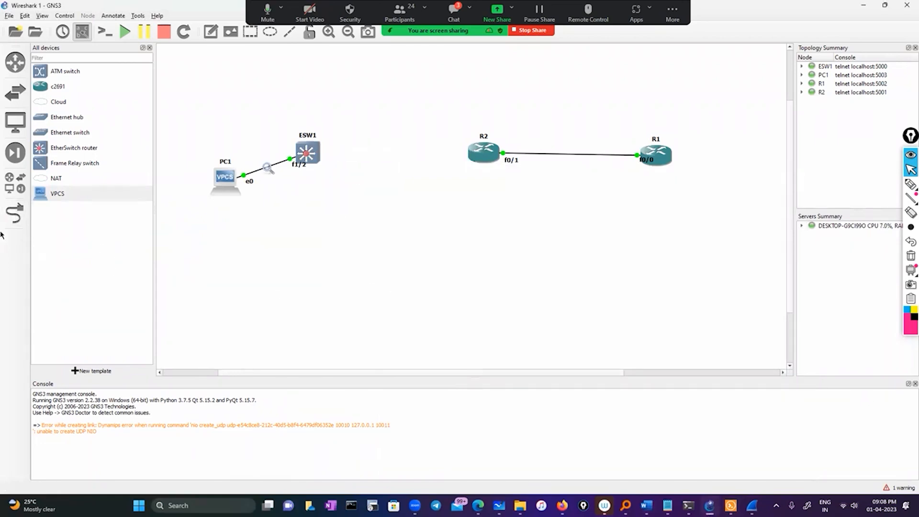
# Add a link from FastEthernet0/0 on ESW1 to FastEthernet0/0 on R2.
pyautogui.click(15, 213)
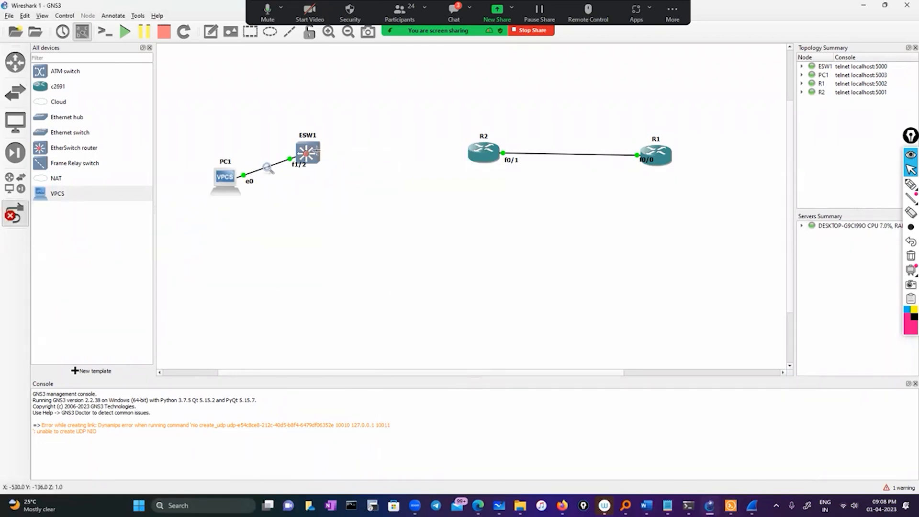
pyautogui.click(316, 152)
pyautogui.click(331, 155)
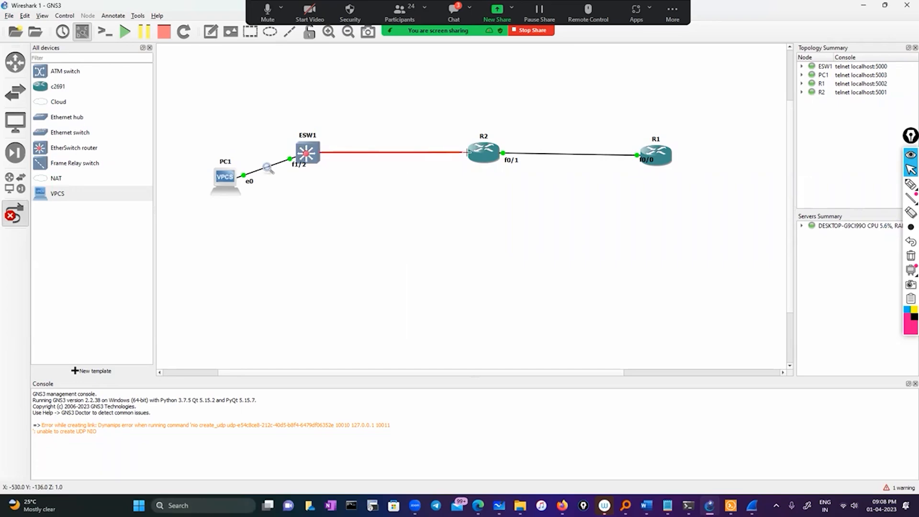
pyautogui.click(488, 153)
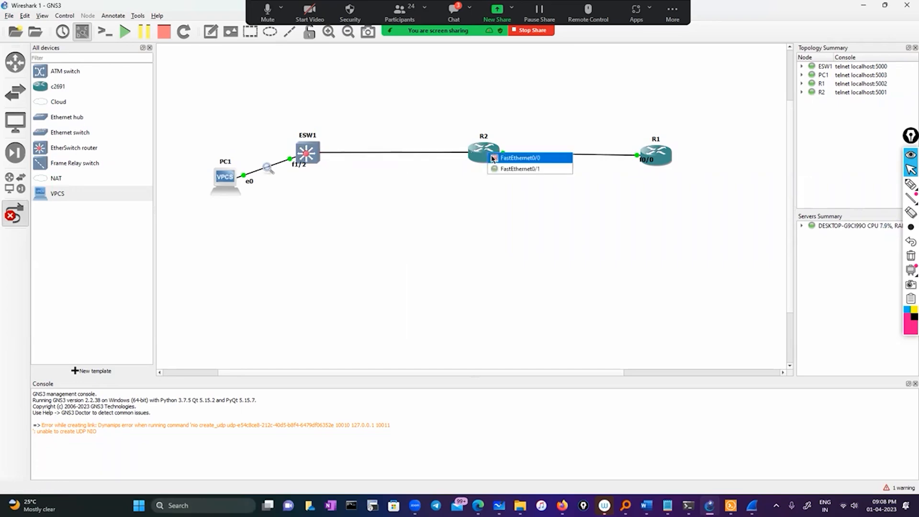
pyautogui.click(493, 159)
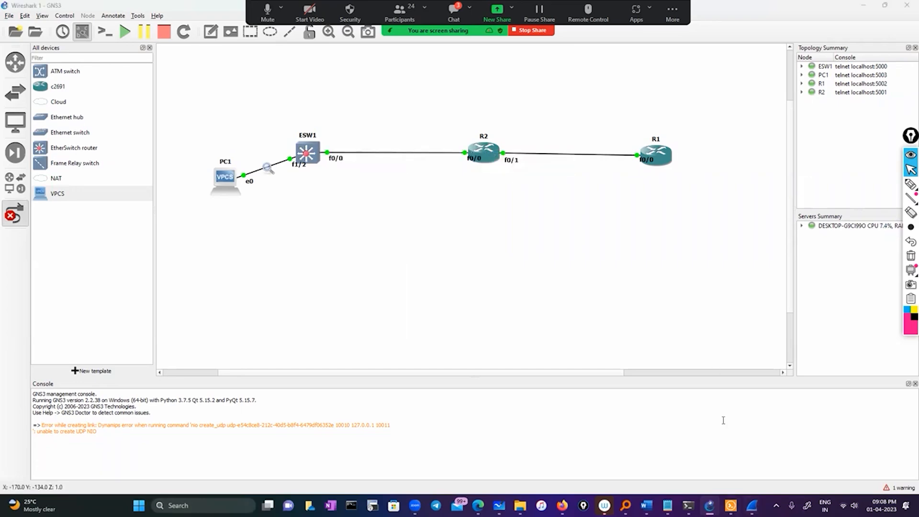
# Switch to R2's console in Solar-PuTTY, run show cdp neighbors and highlight its local interfaces.
pyautogui.click(731, 506)
pyautogui.click(519, 174)
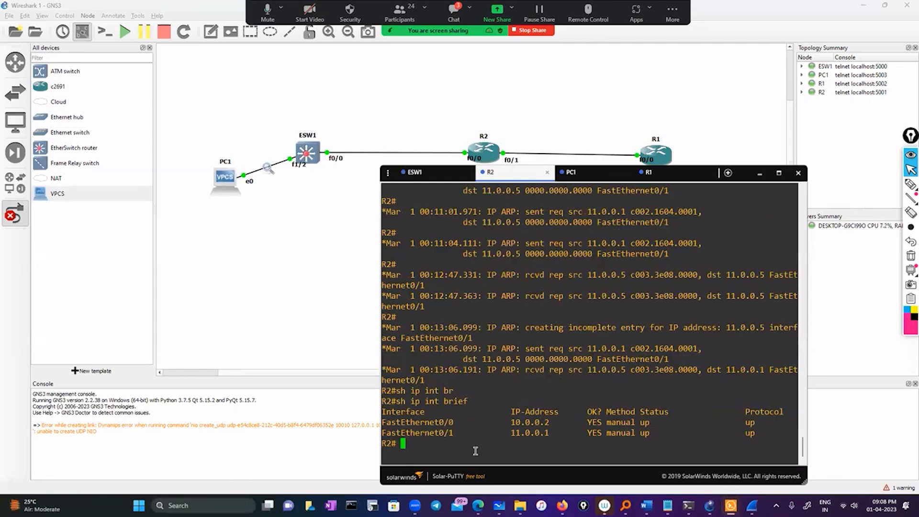
pyautogui.write('sho')
pyautogui.press('Tab')
pyautogui.write('cd')
pyautogui.press('Tab')
pyautogui.write('p')
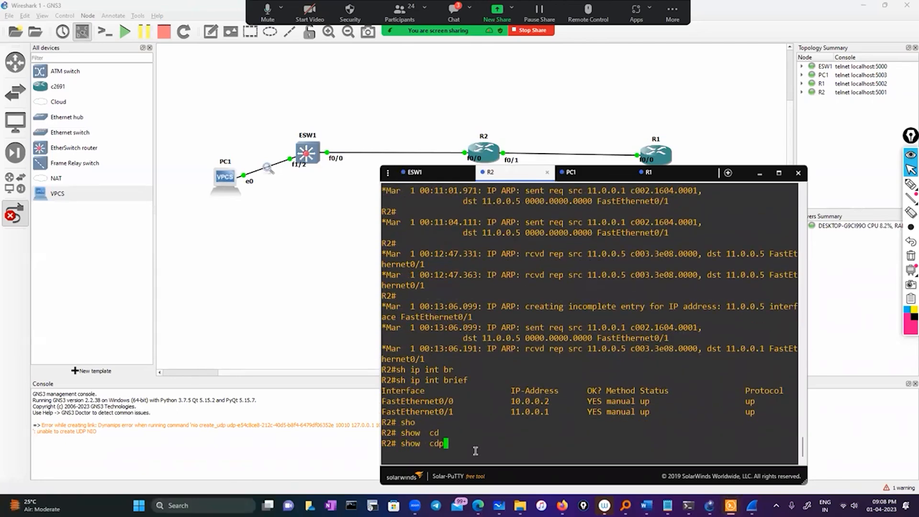
pyautogui.write('  n')
pyautogui.press('Tab')
pyautogui.press('Tab')
pyautogui.press('Return')
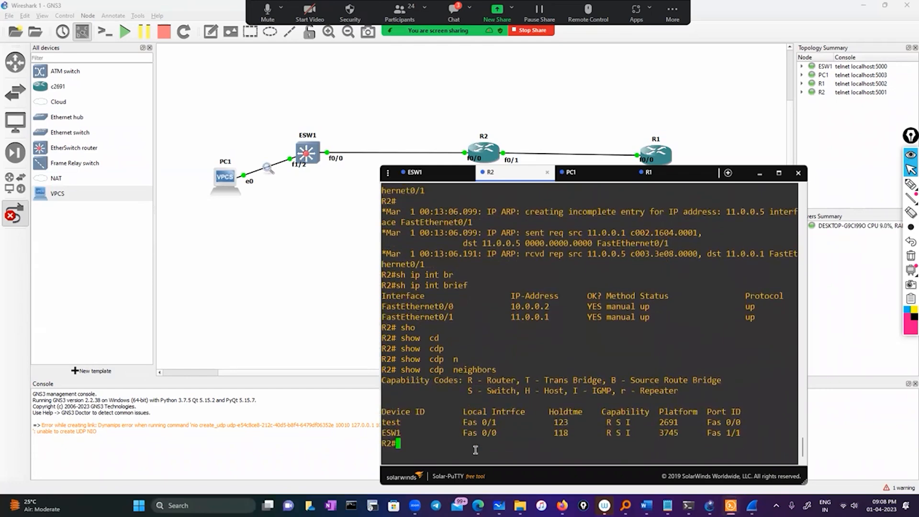
pyautogui.moveTo(459, 423); pyautogui.dragTo(495, 433)
# Run show running-config interface fastEthernet 0/0 on R2 and copy the interface's IP address.
pyautogui.click(458, 446)
pyautogui.write('sho')
pyautogui.press('Tab')
pyautogui.write('run')
pyautogui.press('Tab')
pyautogui.write('in')
pyautogui.press('Tab')
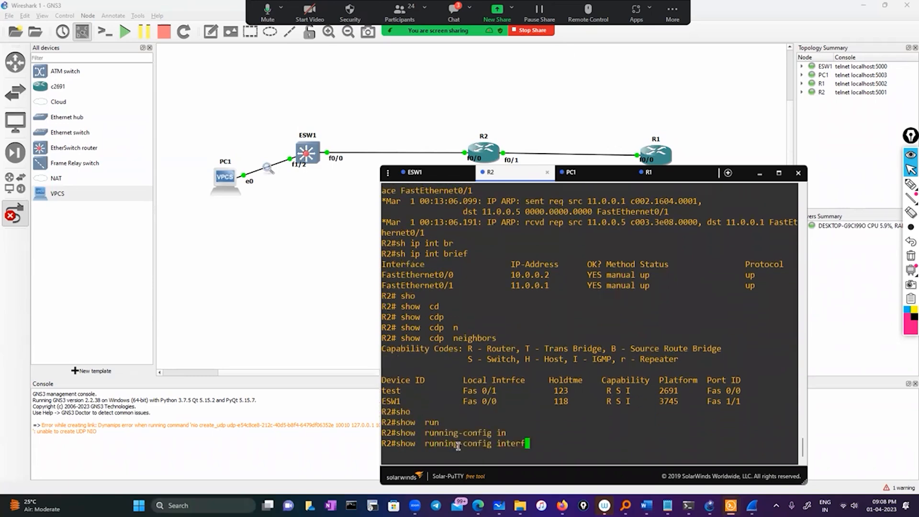
pyautogui.write('face')
pyautogui.press('Tab')
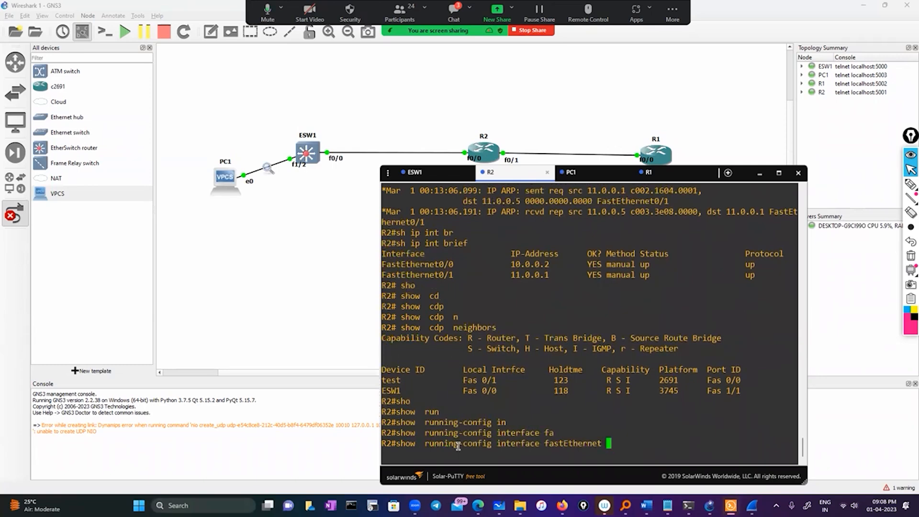
pyautogui.write('0/0')
pyautogui.press('Return')
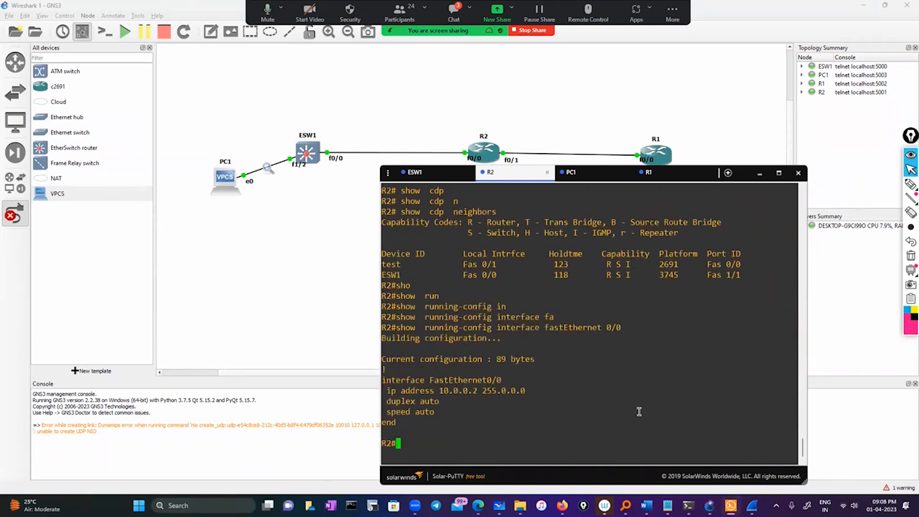
pyautogui.moveTo(422, 391); pyautogui.dragTo(477, 391)
pyautogui.hotkey('ctrl', 'c')
pyautogui.click(464, 394)
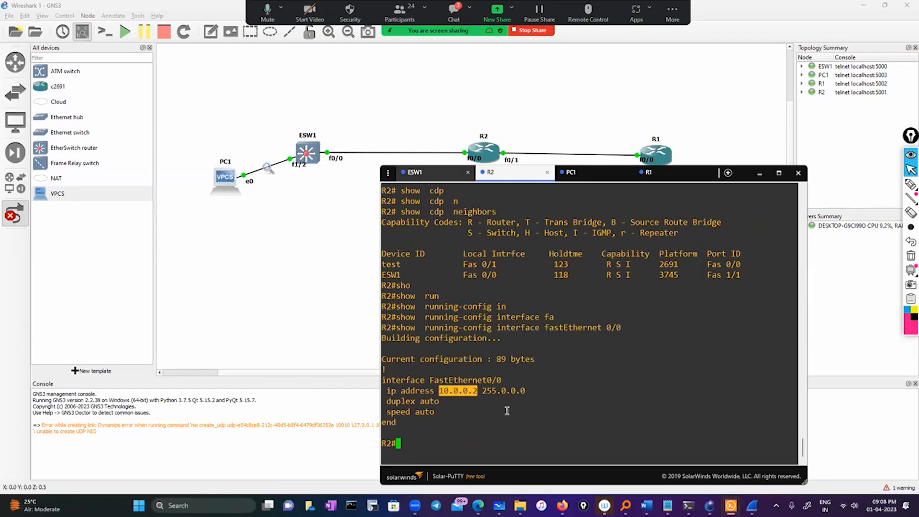
# Ping 10.0.0.2 from the ESW1 console.
pyautogui.click(424, 181)
pyautogui.write('ping')
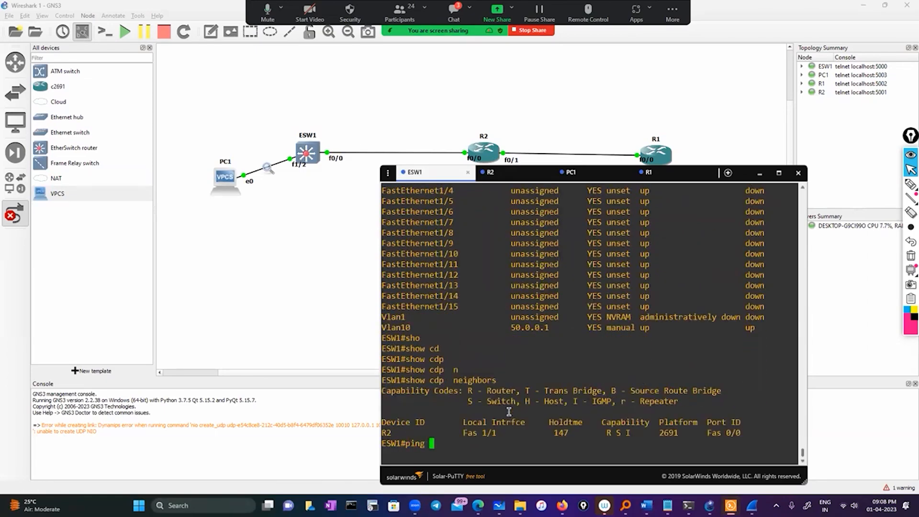
pyautogui.rightClick(482, 378)
pyautogui.press('Return')
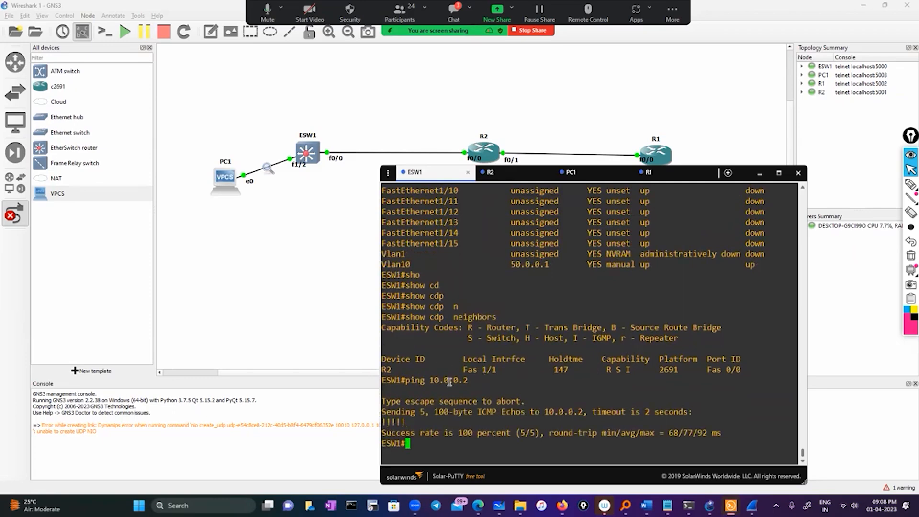
# Enter configuration mode on ESW1 and list the available options for monitor session 1.
pyautogui.write('conf')
pyautogui.press('Tab')
pyautogui.press('Return')
pyautogui.press('Return')
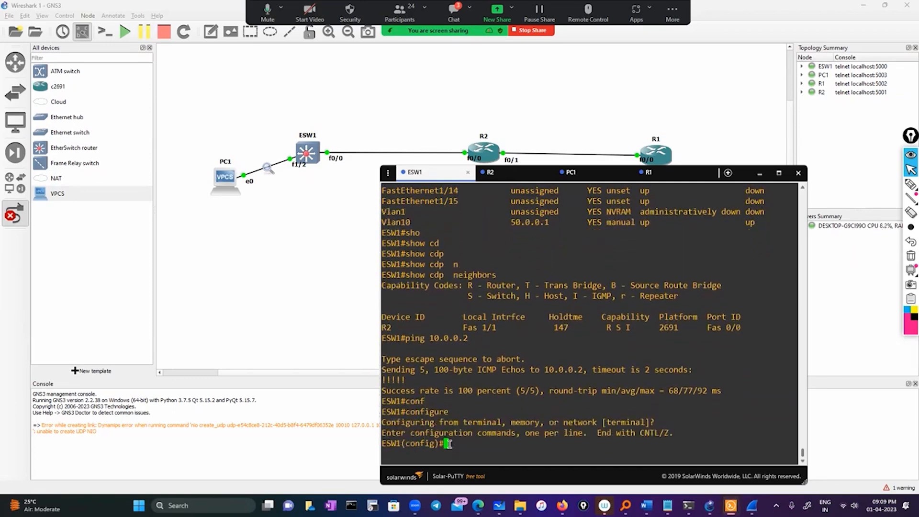
pyautogui.write('mon')
pyautogui.press('Tab')
pyautogui.write('se')
pyautogui.press('Tab')
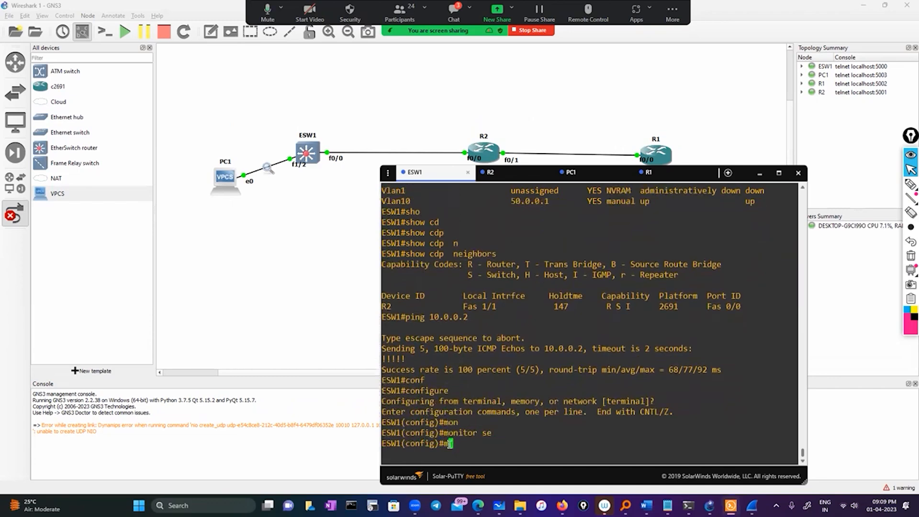
pyautogui.write('1 ')
pyautogui.write('?')
pyautogui.write('so')
# Compose monitor session 1 source interface fastEthernet 0/0 on ESW1 without executing it.
pyautogui.press('Tab')
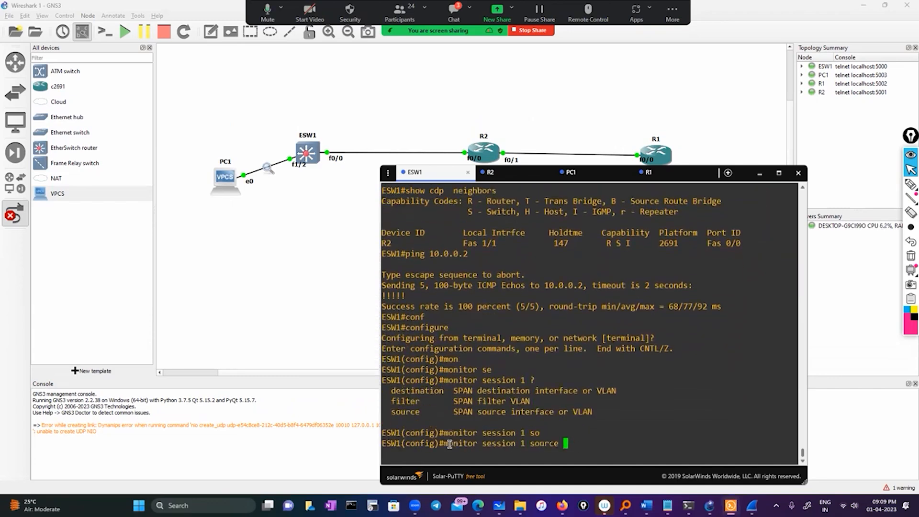
pyautogui.write('iun')
pyautogui.press('Tab')
pyautogui.press('BackSpace')
pyautogui.press('BackSpace')
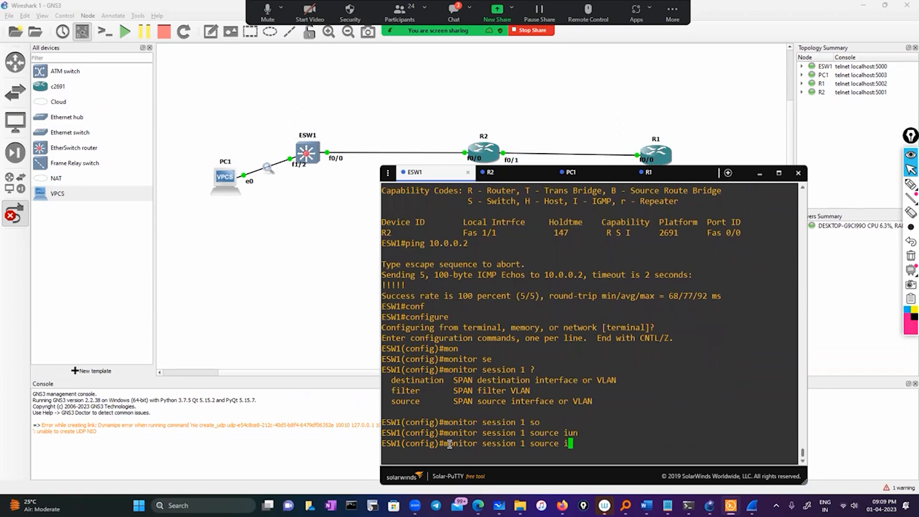
pyautogui.press('Tab')
pyautogui.write('fa')
pyautogui.press('Tab')
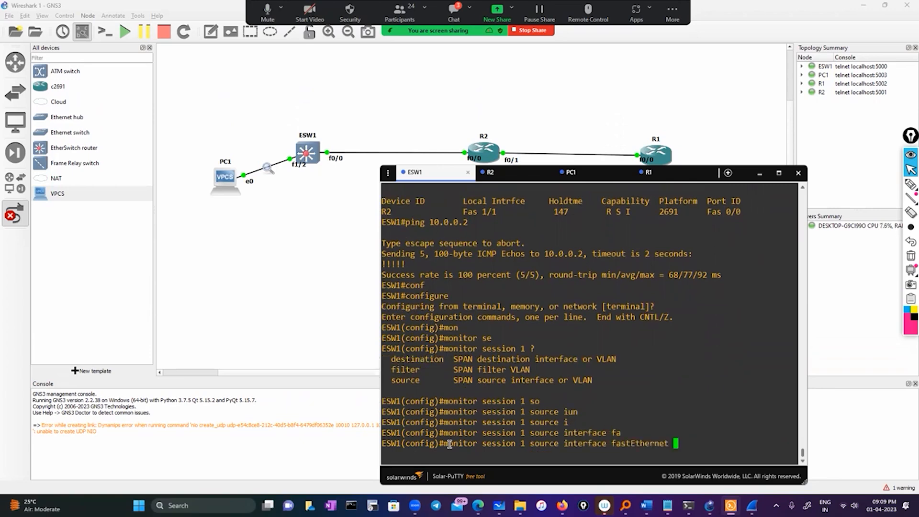
pyautogui.write('0/0 bo')
# Try to add a both-directions option after fastEthernet 0/0 and query which options the monitor session command accepts.
pyautogui.press('Tab')
pyautogui.write('t')
pyautogui.press('Tab')
pyautogui.press('Tab')
pyautogui.press('BackSpace')
pyautogui.press('BackSpace')
pyautogui.press('BackSpace')
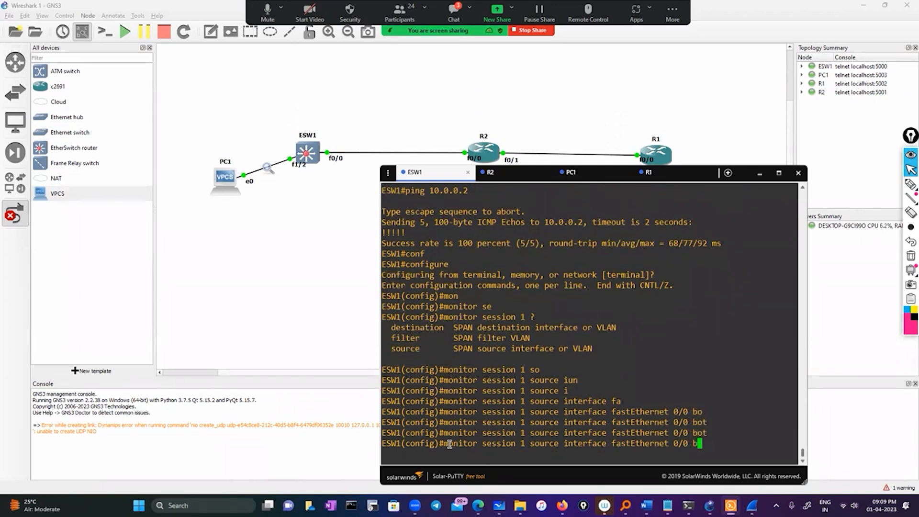
pyautogui.write('?')
pyautogui.press('BackSpace')
pyautogui.press('BackSpace')
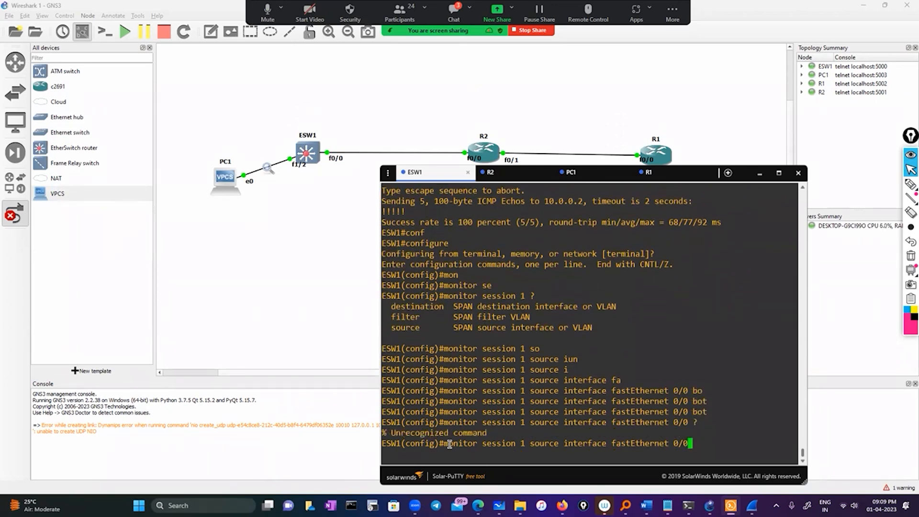
pyautogui.press('BackSpace')
pyautogui.press('BackSpace')
pyautogui.write('0/0 ?')
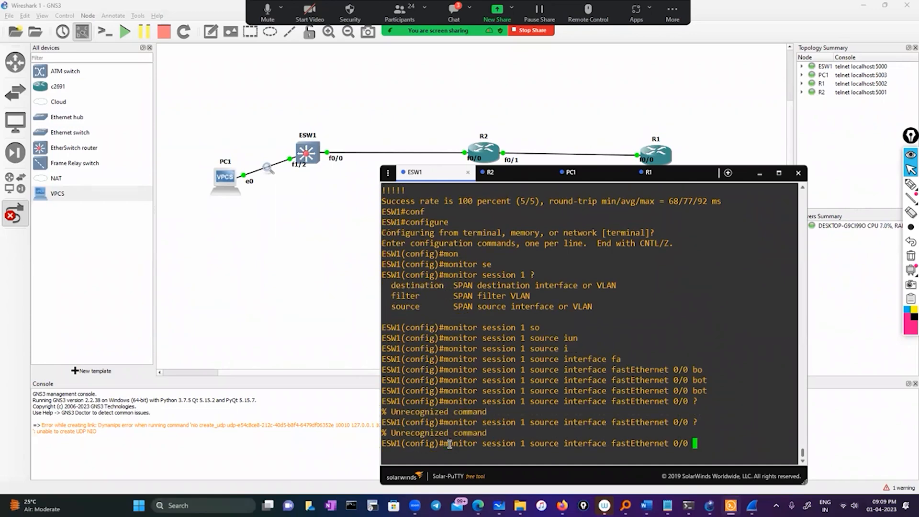
# Discard the unfinished monitor session command and exit configuration mode on ESW1.
pyautogui.press('BackSpace')
pyautogui.press('BackSpace')
pyautogui.press('BackSpace')
pyautogui.press('BackSpace')
pyautogui.press('BackSpace')
pyautogui.press('BackSpace')
pyautogui.press('BackSpace')
pyautogui.press('BackSpace')
pyautogui.press('BackSpace')
pyautogui.press('BackSpace')
pyautogui.press('BackSpace')
pyautogui.press('BackSpace')
pyautogui.press('BackSpace')
pyautogui.press('BackSpace')
pyautogui.press('BackSpace')
pyautogui.press('BackSpace')
pyautogui.press('BackSpace')
pyautogui.press('BackSpace')
pyautogui.press('BackSpace')
pyautogui.press('BackSpace')
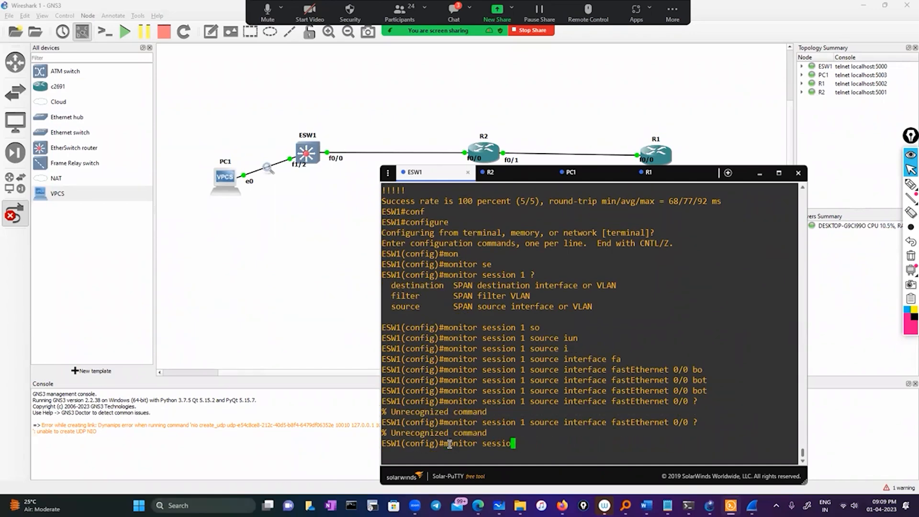
pyautogui.write('exit')
pyautogui.press('Return')
pyautogui.press('Return')
pyautogui.press('Return')
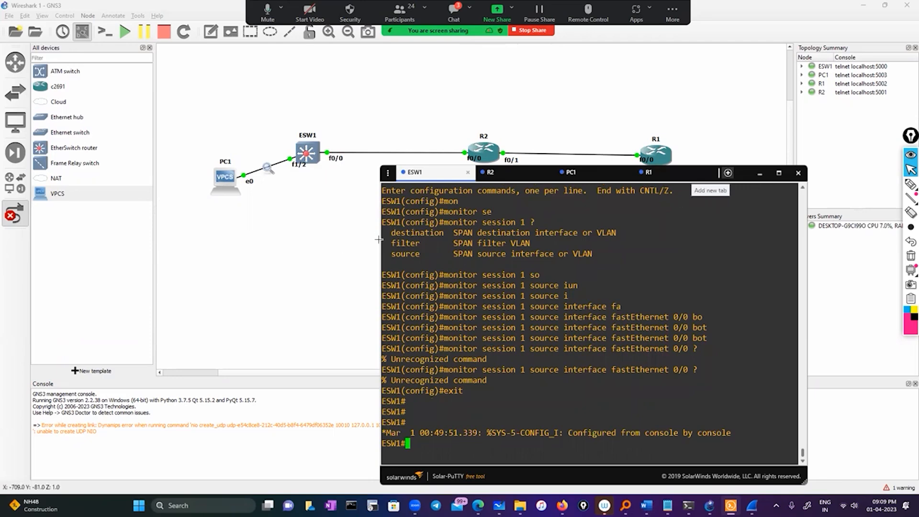
# Minimize the console, leave link-adding mode in GNS3 and delete the link between ESW1's f0/0 and R2's f0/0.
pyautogui.click(760, 174)
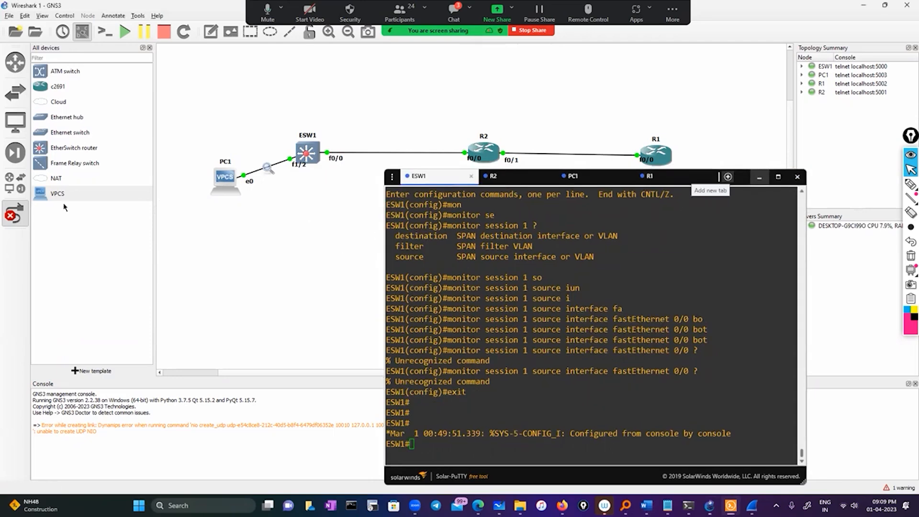
pyautogui.click(18, 218)
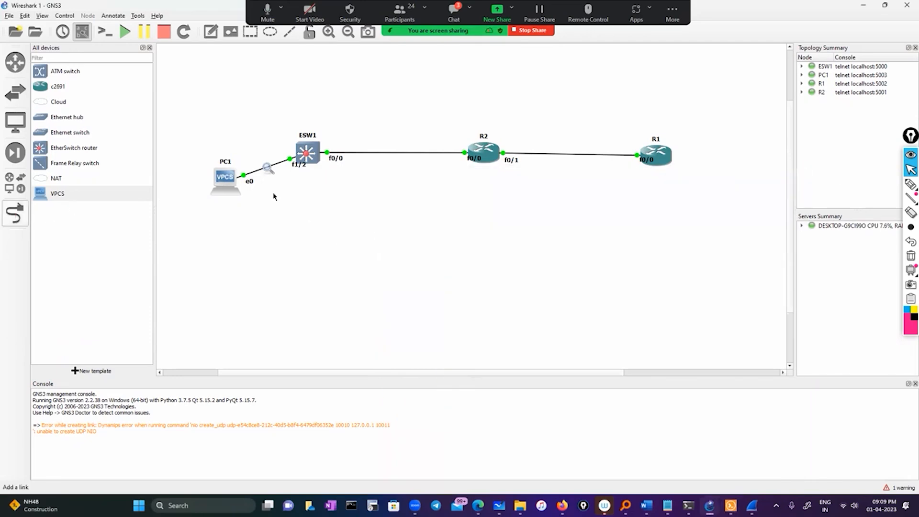
pyautogui.rightClick(326, 152)
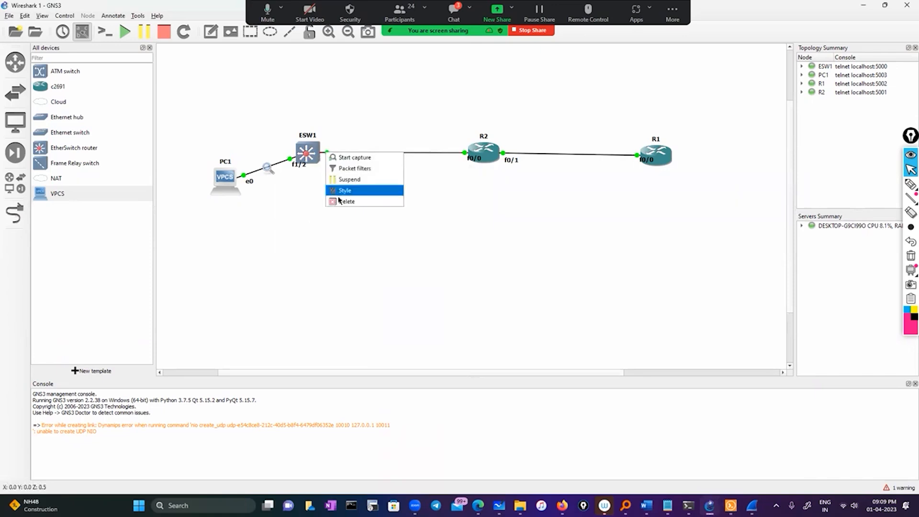
pyautogui.click(392, 223)
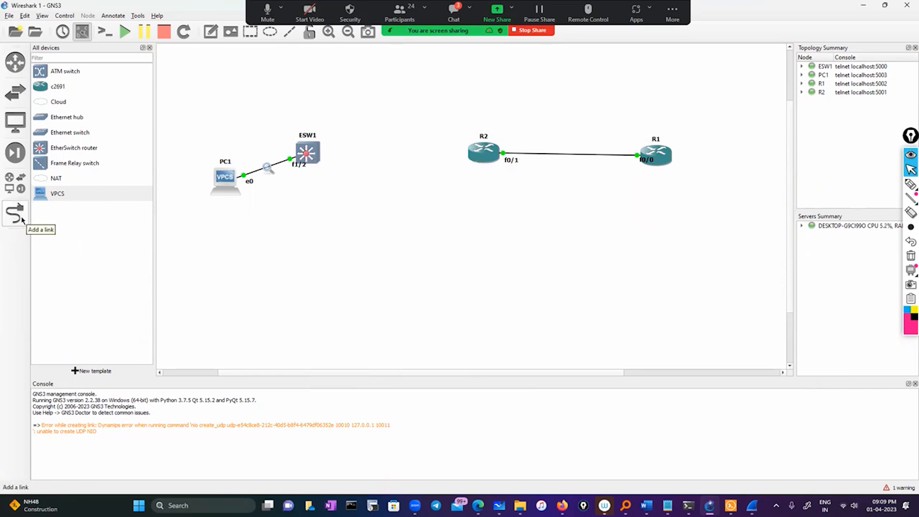
# Link ESW1's FastEthernet1/3 to R2's FastEthernet0/0 in the topology and leave link-adding mode.
pyautogui.click(21, 220)
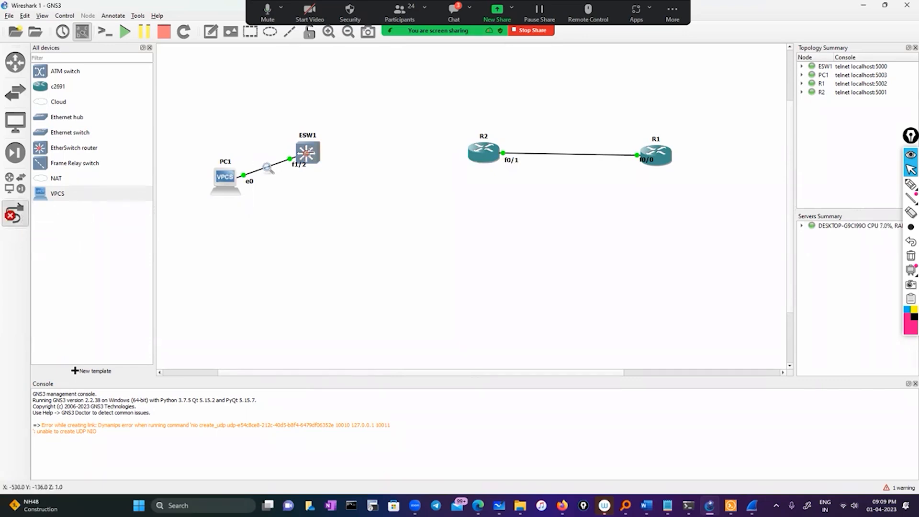
pyautogui.click(313, 150)
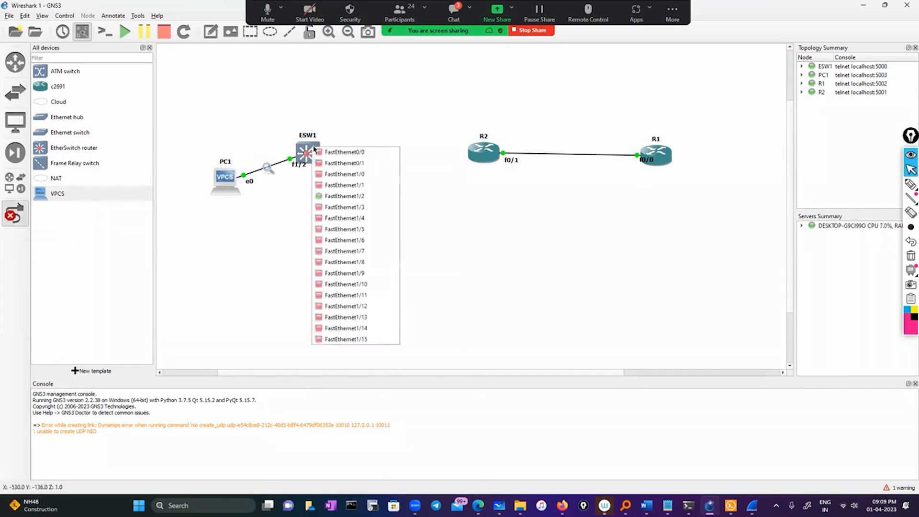
pyautogui.click(330, 208)
pyautogui.click(478, 158)
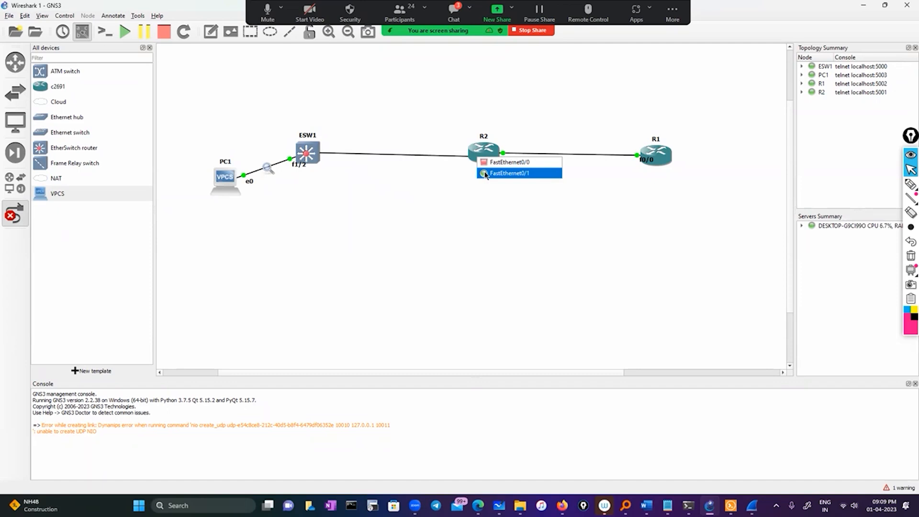
pyautogui.click(485, 162)
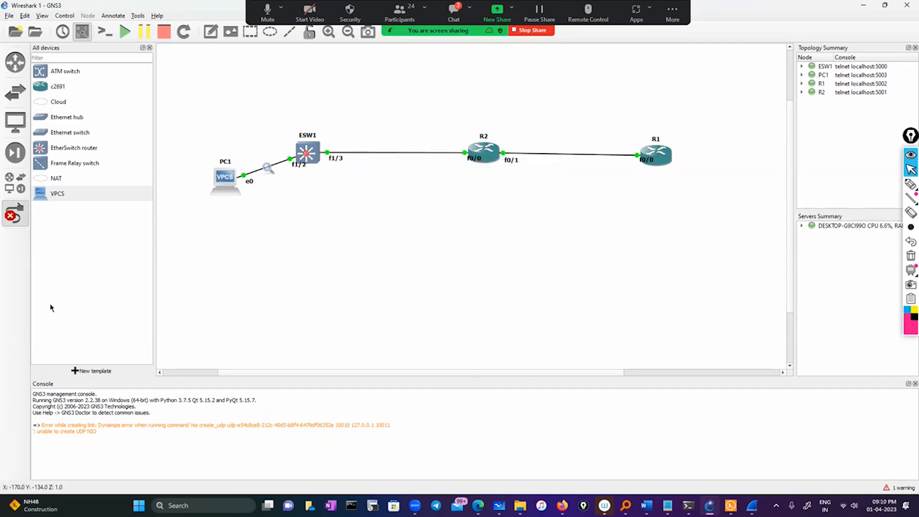
pyautogui.click(15, 213)
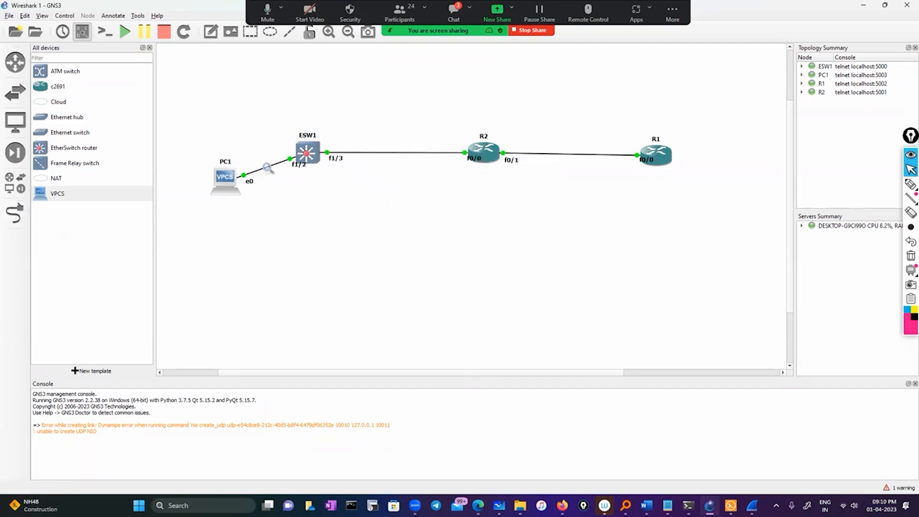
# Bring back the ESW1 console and run show ip int brief to review its interfaces.
pyautogui.click(730, 505)
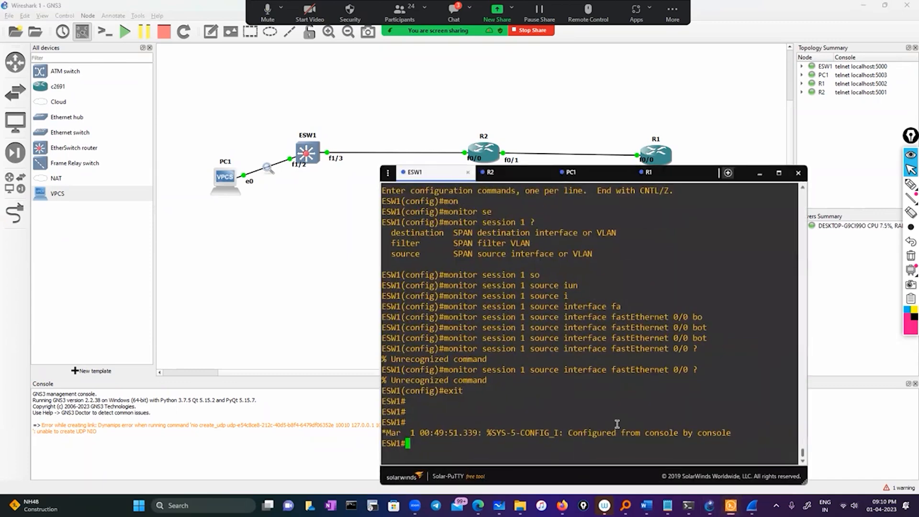
pyautogui.write('conf')
pyautogui.press('Tab')
pyautogui.press('BackSpace')
pyautogui.press('BackSpace')
pyautogui.press('BackSpace')
pyautogui.press('BackSpace')
pyautogui.press('BackSpace')
pyautogui.press('BackSpace')
pyautogui.press('BackSpace')
pyautogui.press('BackSpace')
pyautogui.press('BackSpace')
pyautogui.press('BackSpace')
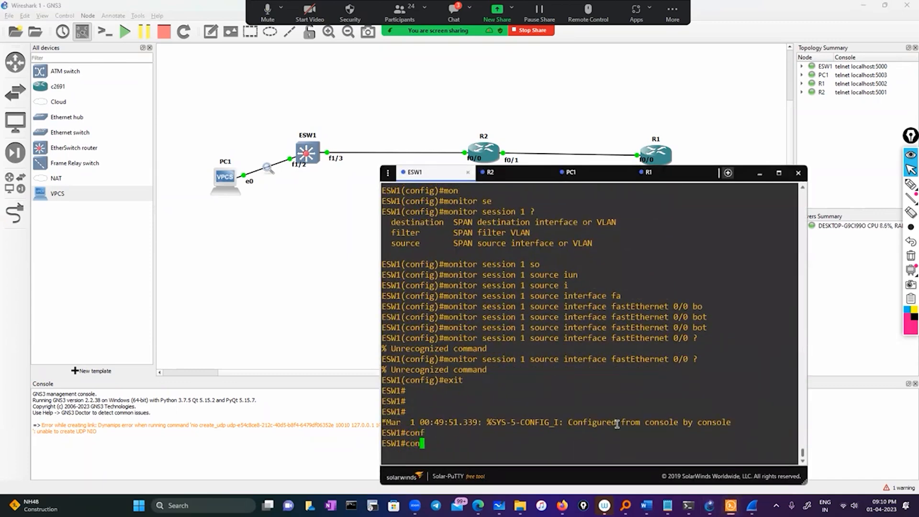
pyautogui.write('sh  ip int br')
pyautogui.press('Tab')
pyautogui.press('Return')
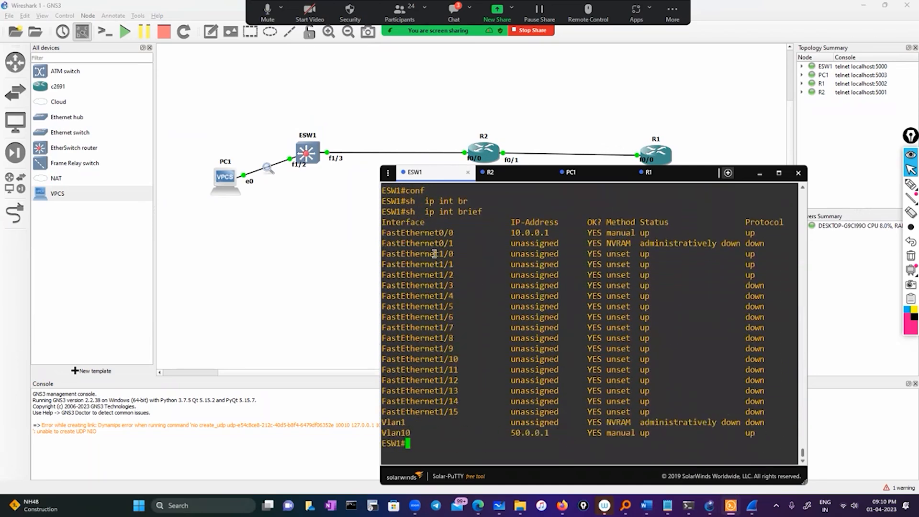
# Enter configuration mode on ESW1 and open interface FastEthernet0/0 for configuration.
pyautogui.doubleClick(431, 234)
pyautogui.hotkey('ctrl', 'c')
pyautogui.write('conf')
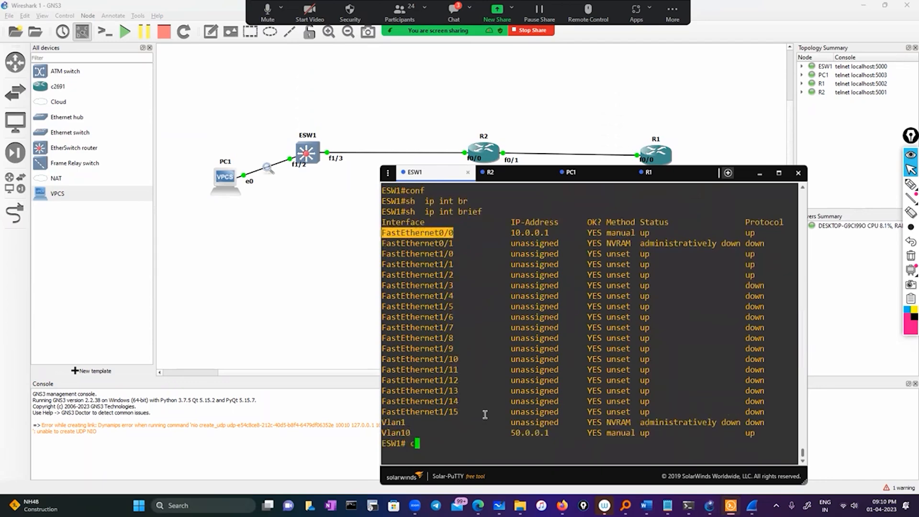
pyautogui.press('Tab')
pyautogui.press('Return')
pyautogui.press('Return')
pyautogui.write('int')
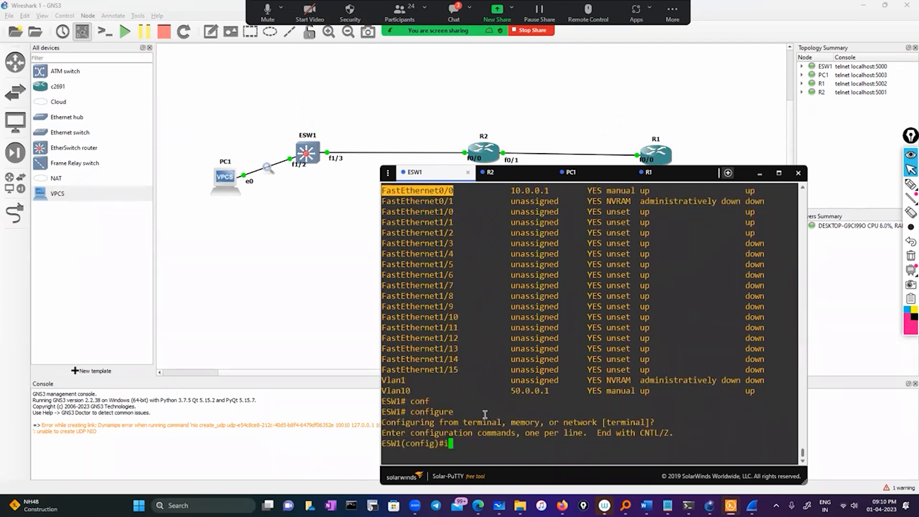
pyautogui.press('Tab')
pyautogui.rightClick(492, 377)
pyautogui.press('Return')
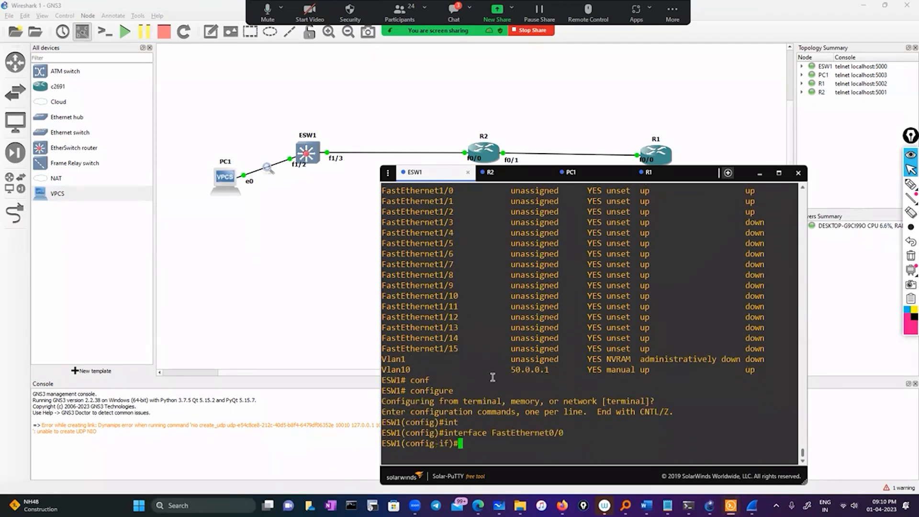
# Remove the IP address from ESW1's FastEthernet0/0 and exit back to privileged mode.
pyautogui.write('no ip add')
pyautogui.press('Tab')
pyautogui.press('Return')
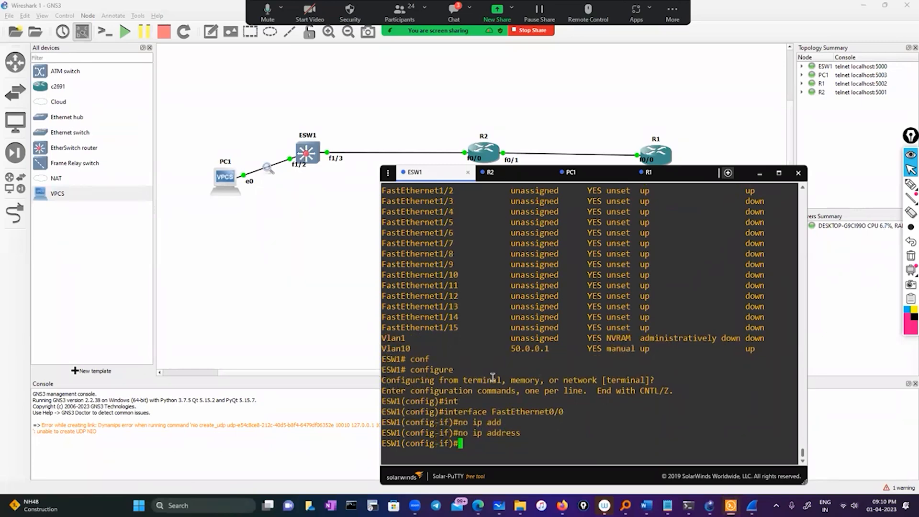
pyautogui.write('exit')
pyautogui.press('Return')
pyautogui.press('Return')
pyautogui.write('exit')
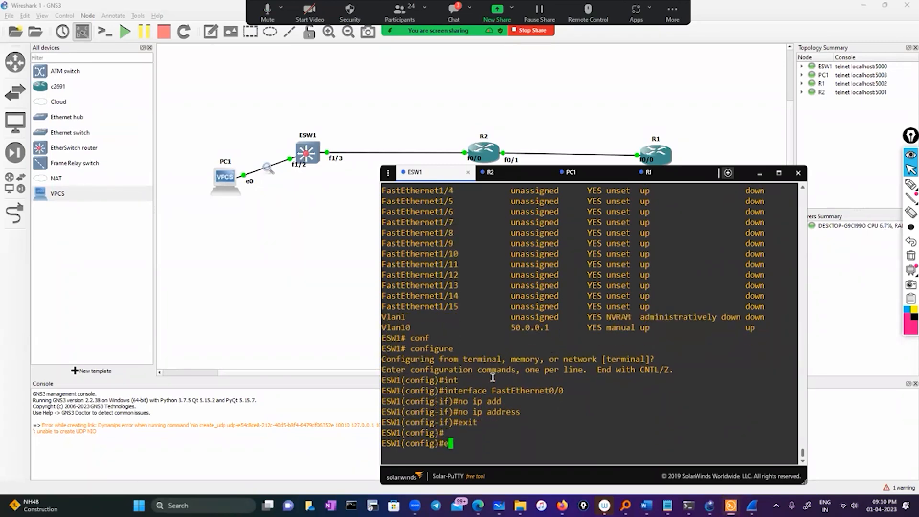
pyautogui.press('Return')
# Check ESW1's CDP neighbors with sh cdp neighbors.
pyautogui.press('Return')
pyautogui.write('sh cdp')
pyautogui.press('Tab')
pyautogui.write('ne')
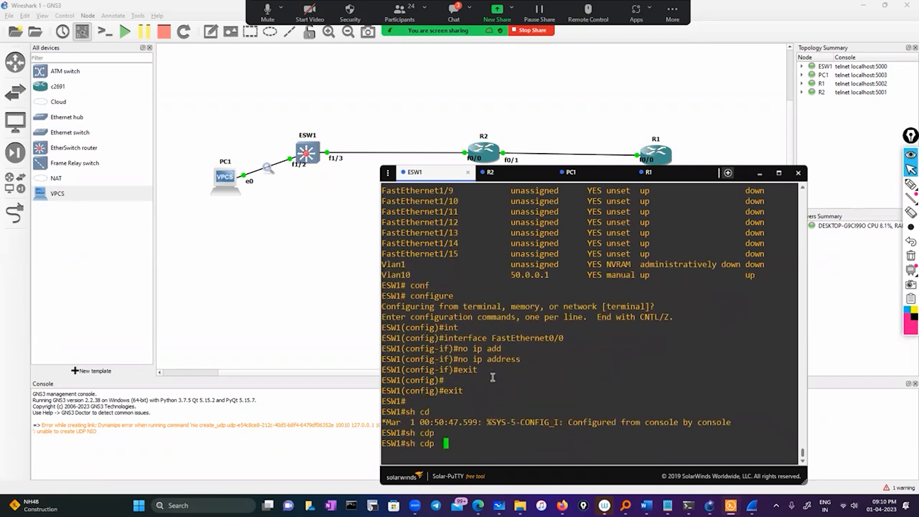
pyautogui.press('Tab')
pyautogui.press('Return')
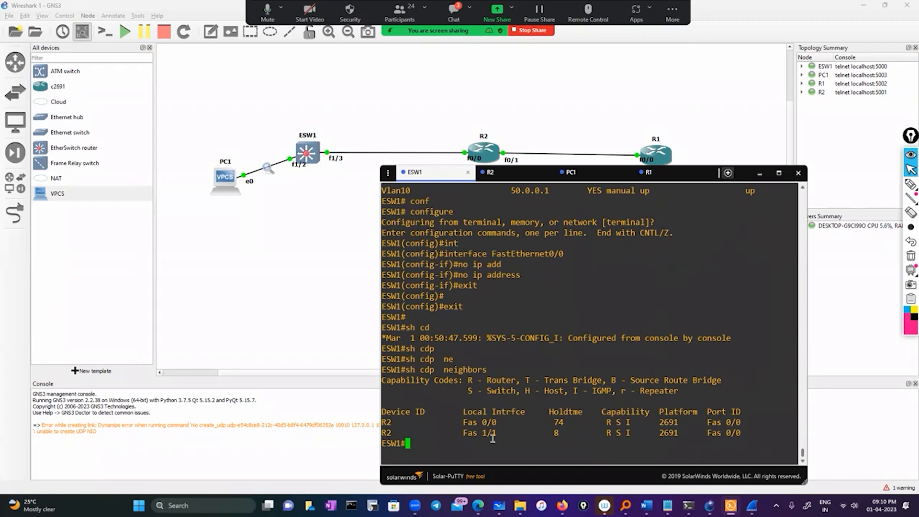
# Query which options clear cdp accepts on ESW1 and clear the CDP counters.
pyautogui.write('cle')
pyautogui.press('Tab')
pyautogui.write('cd')
pyautogui.press('Tab')
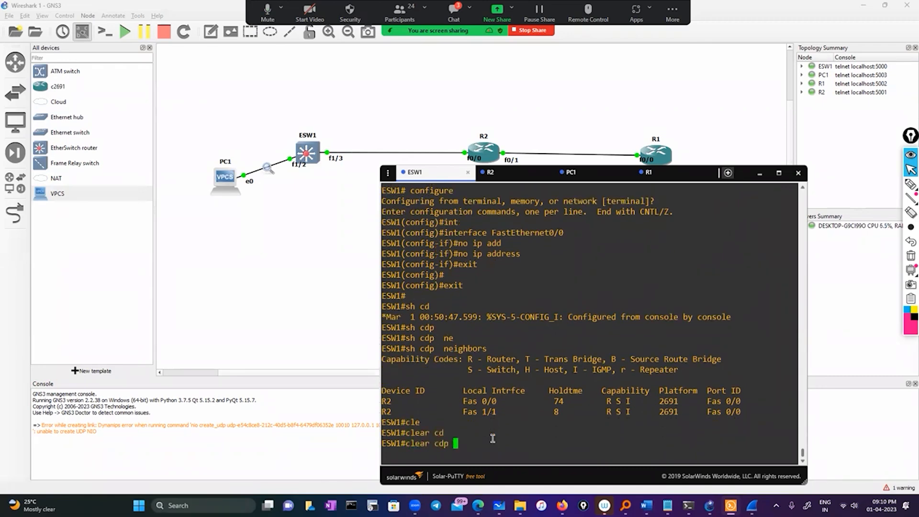
pyautogui.write('ne')
pyautogui.press('Tab')
pyautogui.press('BackSpace')
pyautogui.press('BackSpace')
pyautogui.write('?')
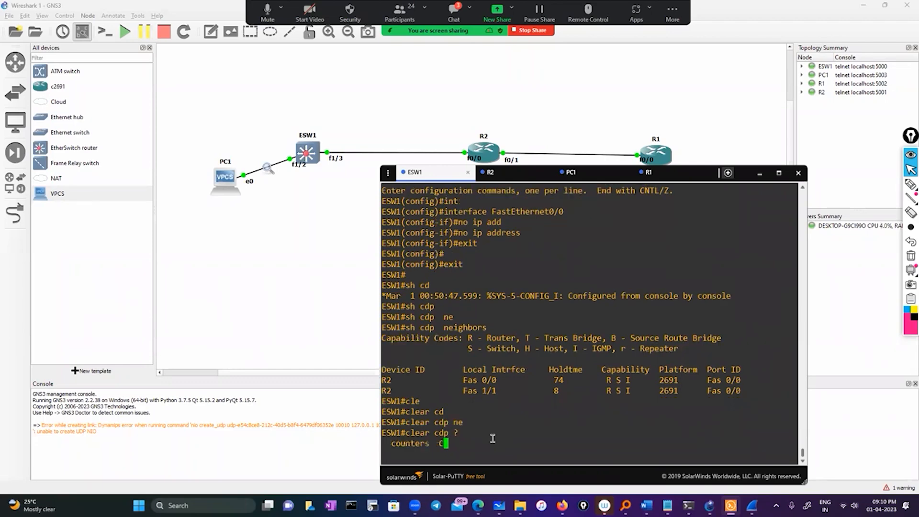
pyautogui.write('cou')
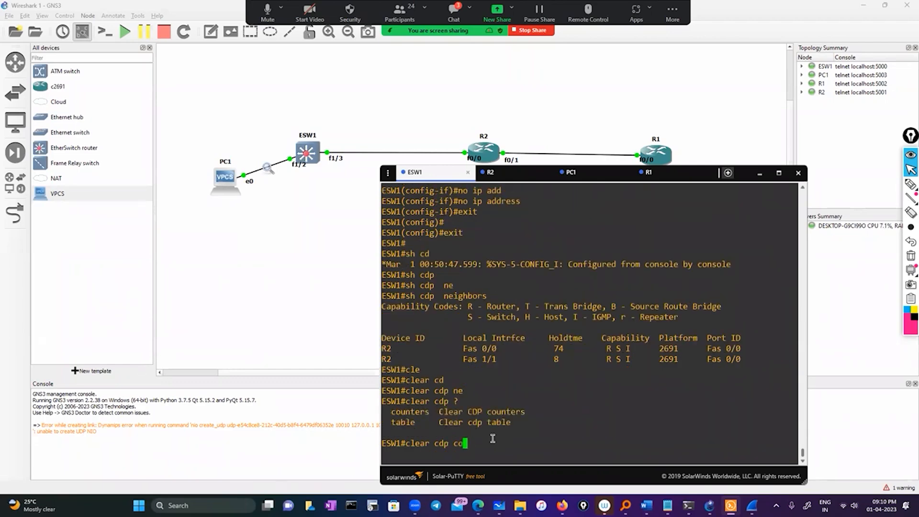
pyautogui.press('Tab')
pyautogui.press('Return')
# Clear the CDP table on ESW1.
pyautogui.press('Up')
pyautogui.press('BackSpace')
pyautogui.press('BackSpace')
pyautogui.press('BackSpace')
pyautogui.press('BackSpace')
pyautogui.press('BackSpace')
pyautogui.press('BackSpace')
pyautogui.press('BackSpace')
pyautogui.press('BackSpace')
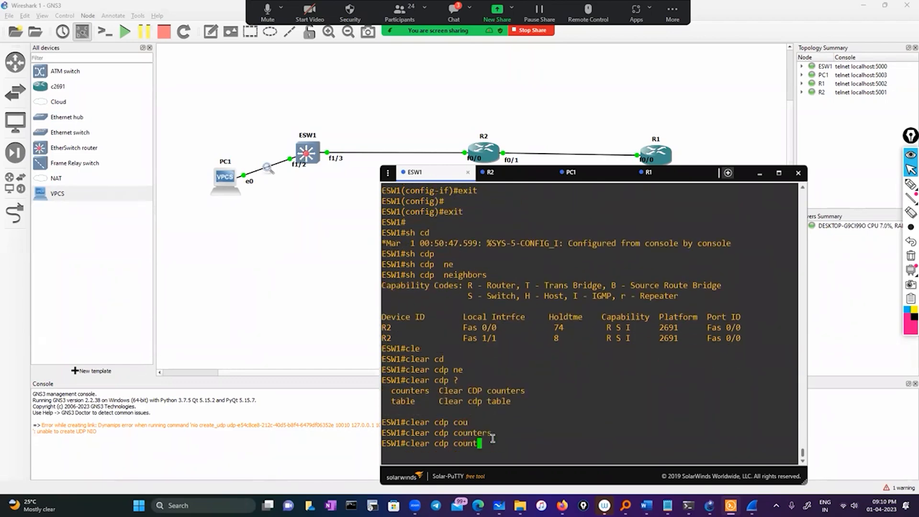
pyautogui.write('tab')
pyautogui.press('Tab')
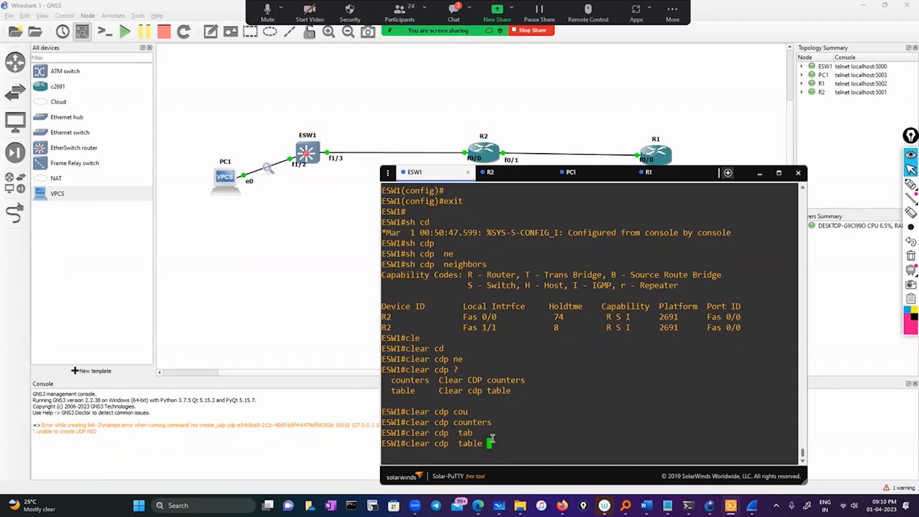
pyautogui.press('Return')
pyautogui.press('Return')
pyautogui.press('Return')
pyautogui.press('Return')
# Run show cdp neighbors on ESW1 after the clearing and repeat the query twice.
pyautogui.write('sho')
pyautogui.press('Tab')
pyautogui.write('cdp')
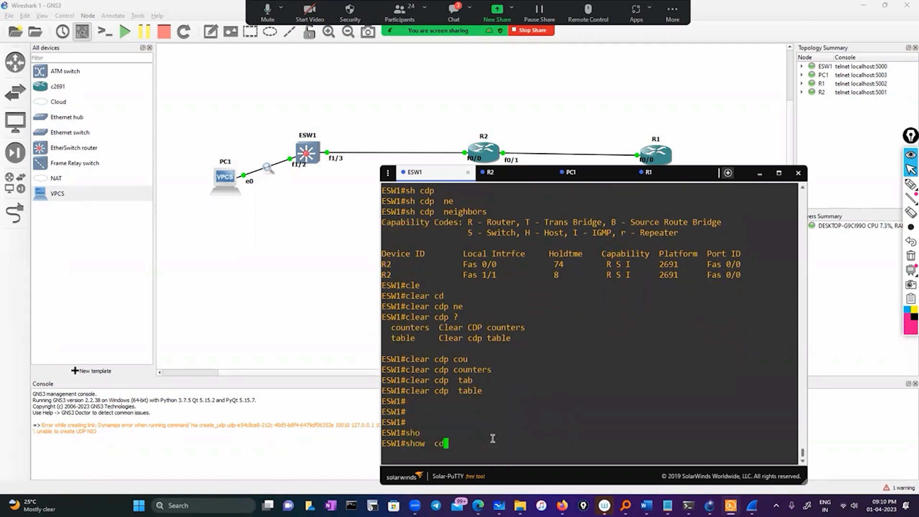
pyautogui.press('Tab')
pyautogui.write('ne')
pyautogui.press('Tab')
pyautogui.press('Return')
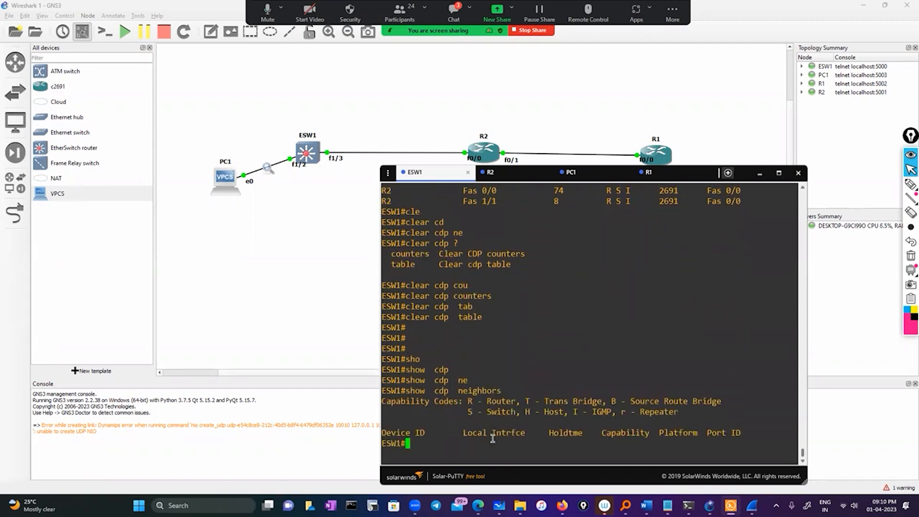
pyautogui.press('Up')
pyautogui.press('Return')
pyautogui.write('3')
pyautogui.press('BackSpace')
pyautogui.press('Up')
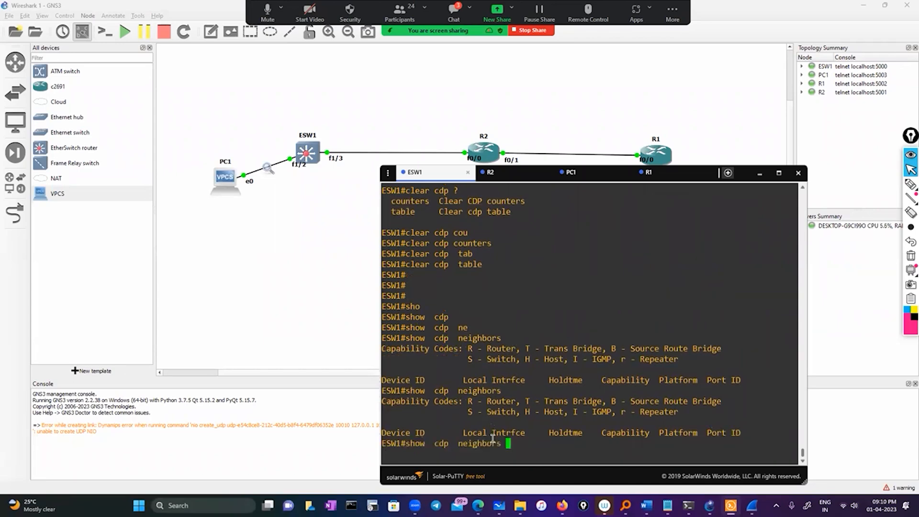
pyautogui.press('Return')
# Switch to the R2 console and run show cdp neighbors.
pyautogui.click(520, 178)
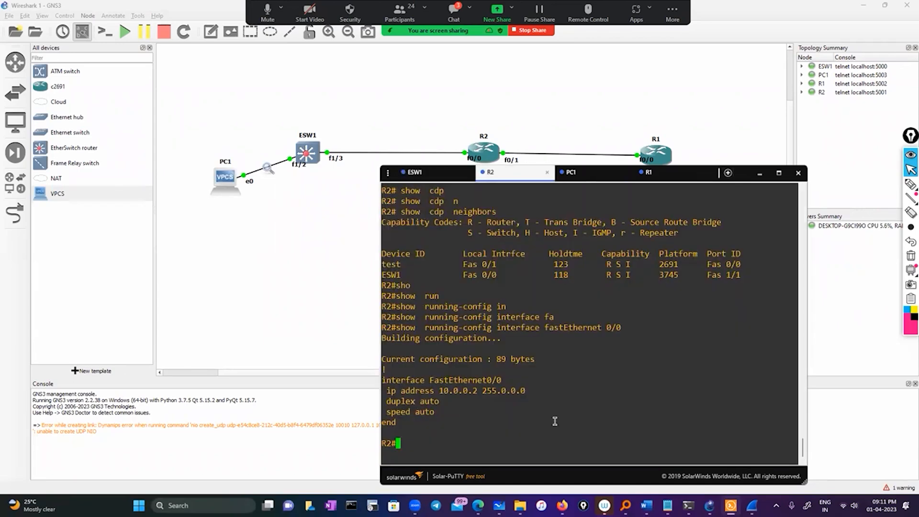
pyautogui.write('sh')
pyautogui.press('Tab')
pyautogui.write('o cdp')
pyautogui.press('Tab')
pyautogui.write('ne')
pyautogui.press('Tab')
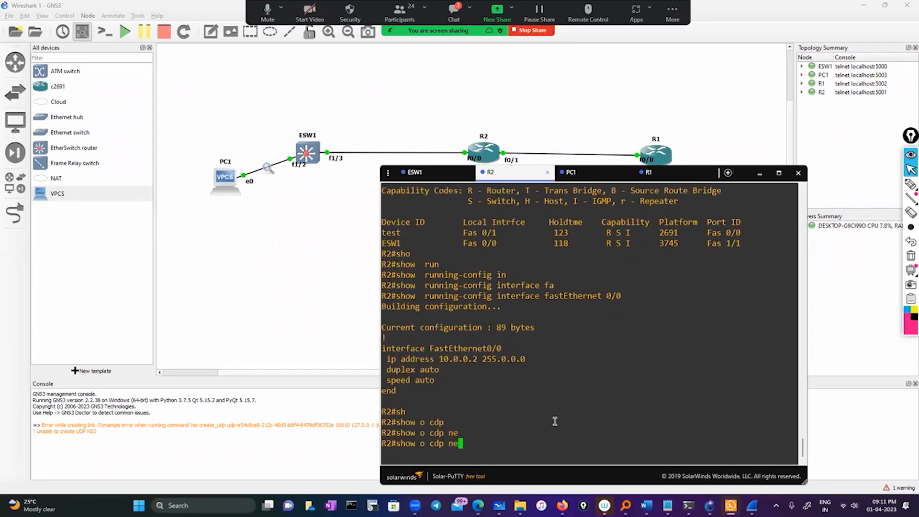
pyautogui.press('BackSpace')
pyautogui.press('BackSpace')
pyautogui.press('BackSpace')
pyautogui.press('BackSpace')
pyautogui.press('BackSpace')
pyautogui.press('BackSpace')
pyautogui.press('BackSpace')
pyautogui.press('BackSpace')
pyautogui.write('cd')
pyautogui.press('Tab')
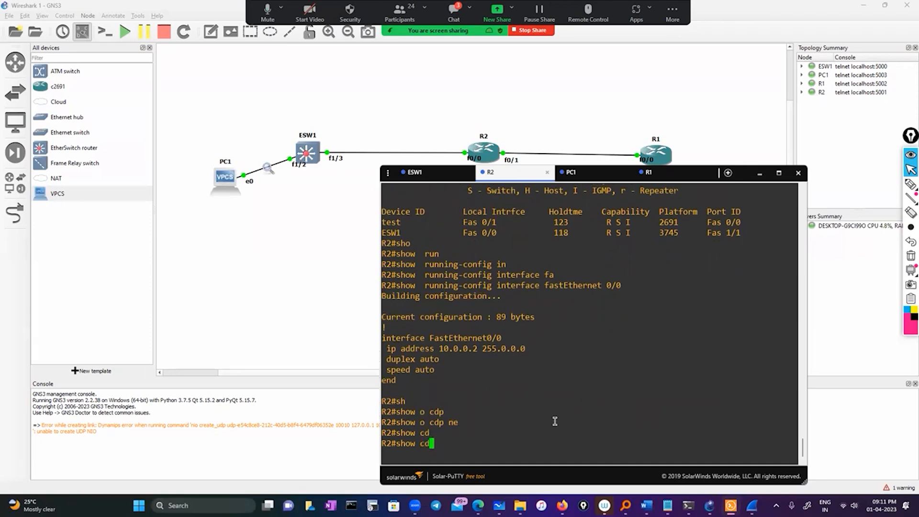
pyautogui.write('p')
pyautogui.press('Tab')
pyautogui.write('ne')
pyautogui.press('Tab')
pyautogui.press('Return')
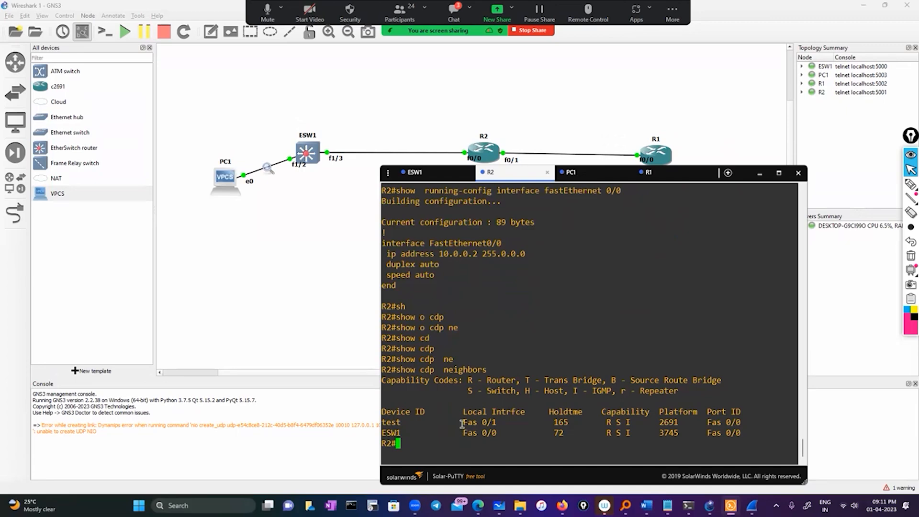
# Highlight the local interfaces in R2's neighbor list and run sh ip int brief on R2.
pyautogui.moveTo(462, 424); pyautogui.dragTo(494, 433)
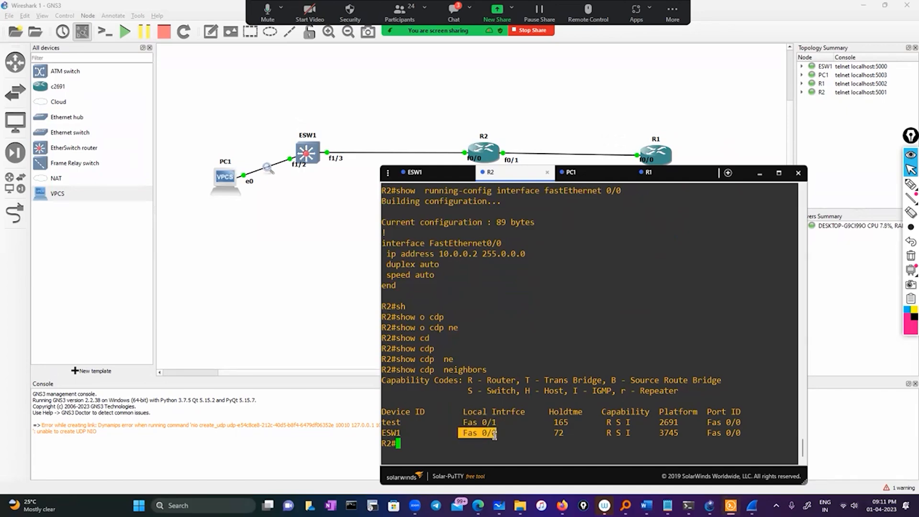
pyautogui.click(445, 439)
pyautogui.write('sh ip')
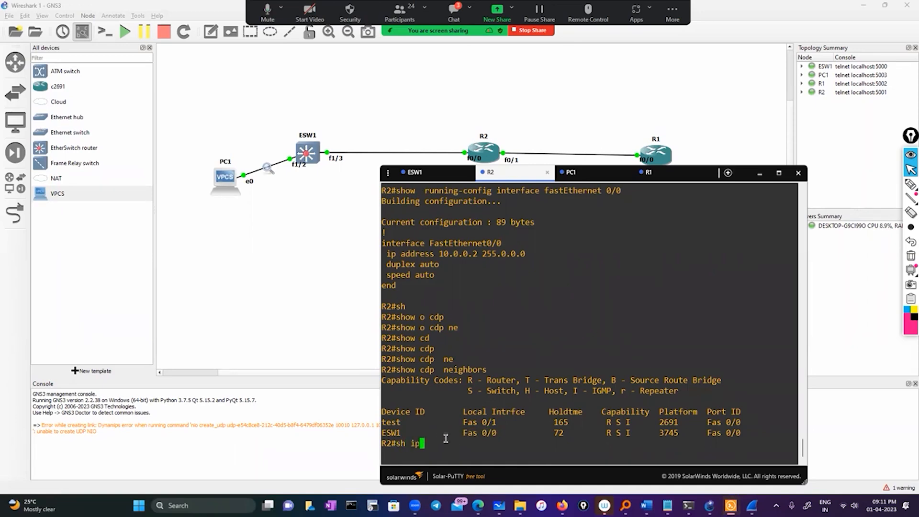
pyautogui.write(' int br')
pyautogui.press('Tab')
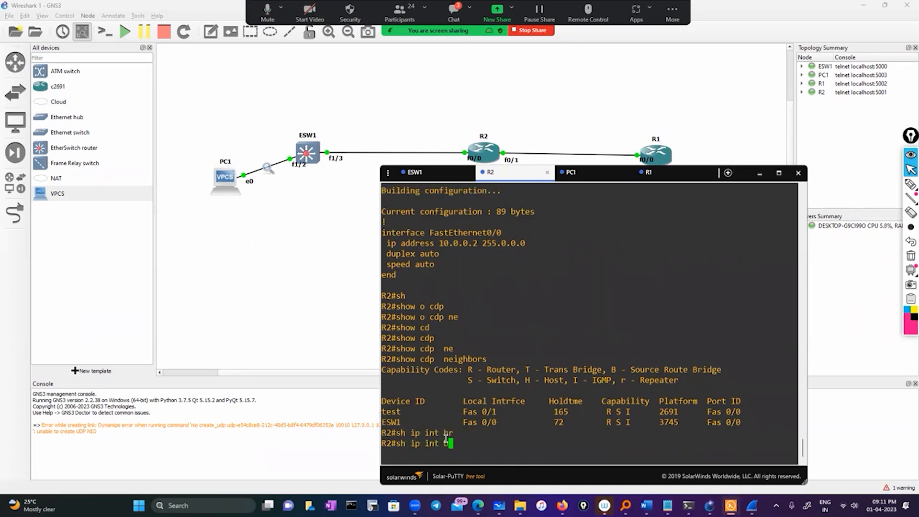
pyautogui.press('Return')
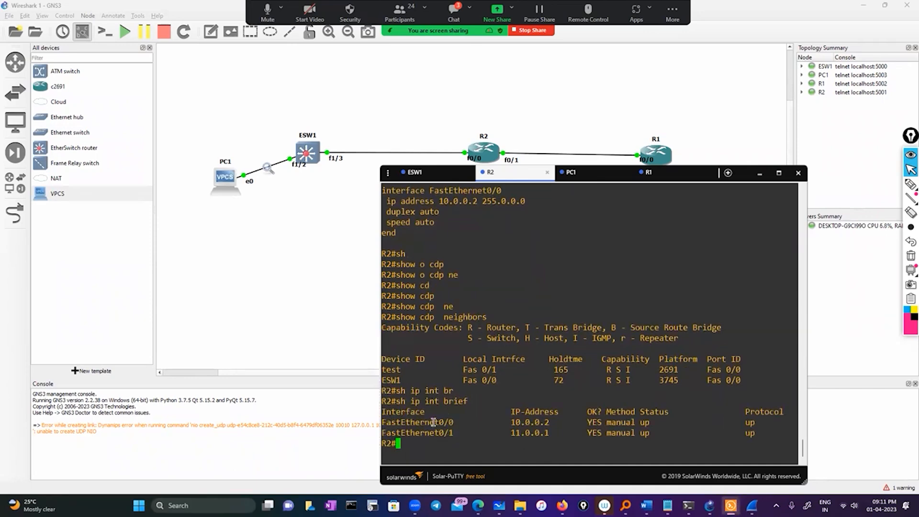
# Enter configuration mode on R2 and open interface FastEthernet0/0 for configuration.
pyautogui.doubleClick(434, 424)
pyautogui.tripleClick(472, 445)
pyautogui.doubleClick(434, 423)
pyautogui.hotkey('ctrl', 'c')
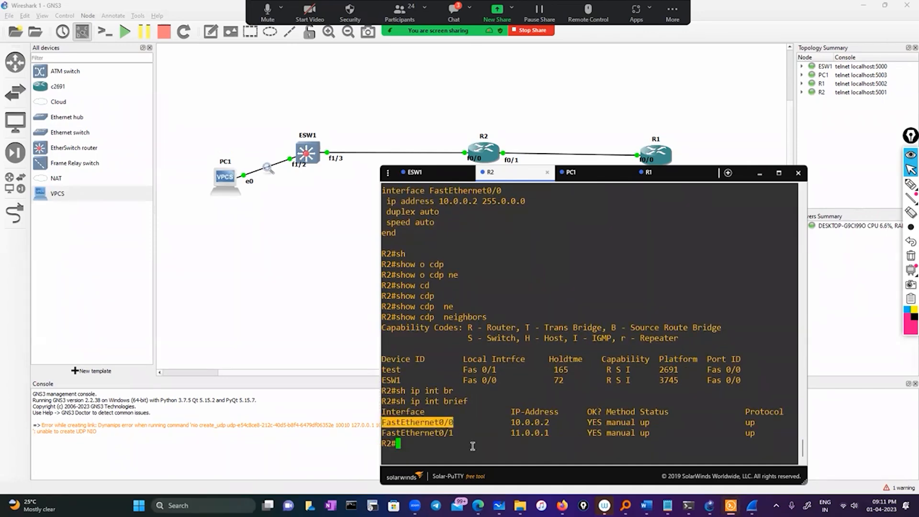
pyautogui.write('conf')
pyautogui.press('Tab')
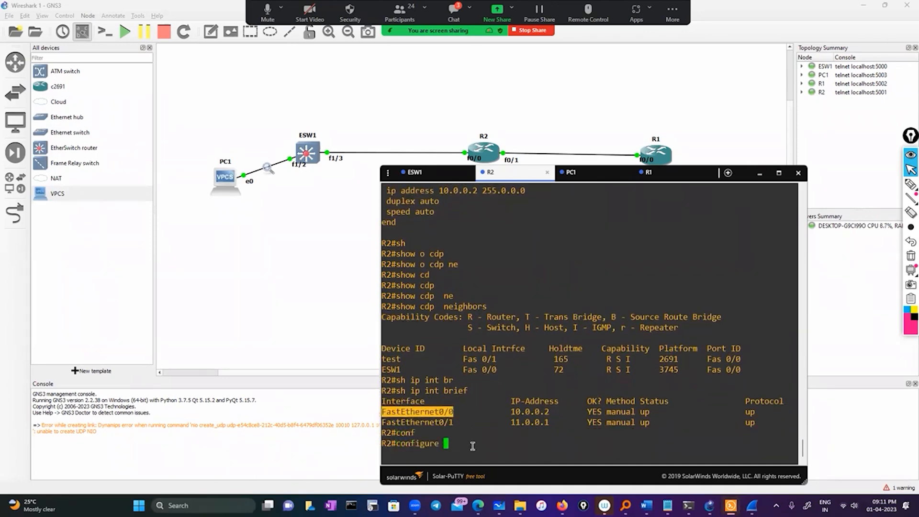
pyautogui.press('Return')
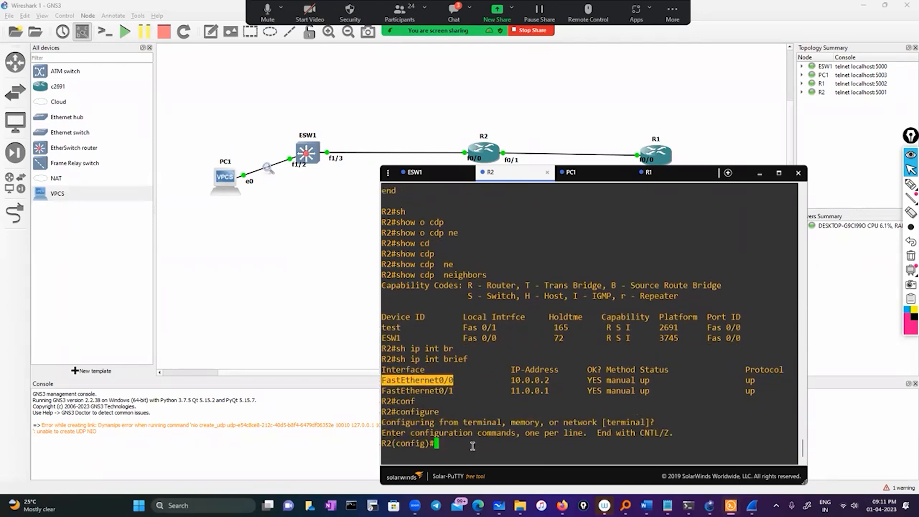
pyautogui.write('int')
pyautogui.press('Tab')
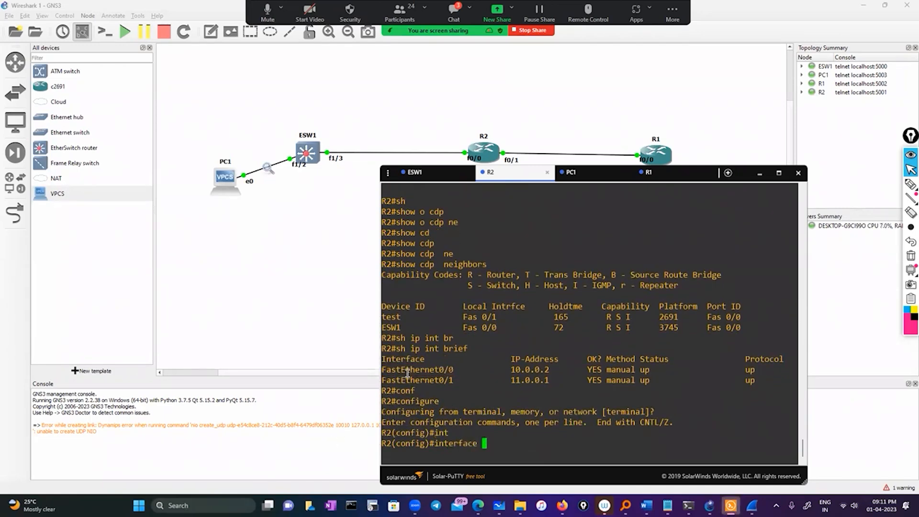
pyautogui.rightClick(407, 375)
pyautogui.press('Return')
# Remove the IP address from R2's FastEthernet0/0 with no ip address.
pyautogui.write('no')
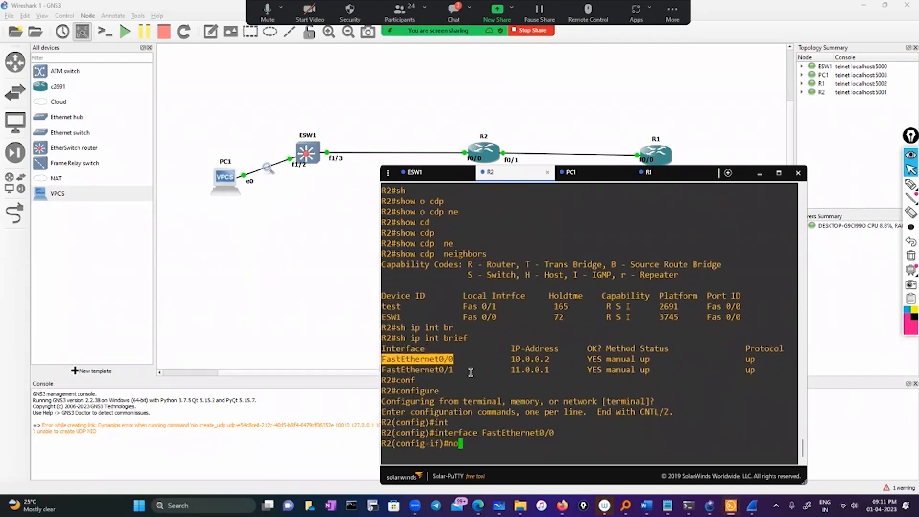
pyautogui.write(' ip add')
pyautogui.press('Tab')
pyautogui.press('Return')
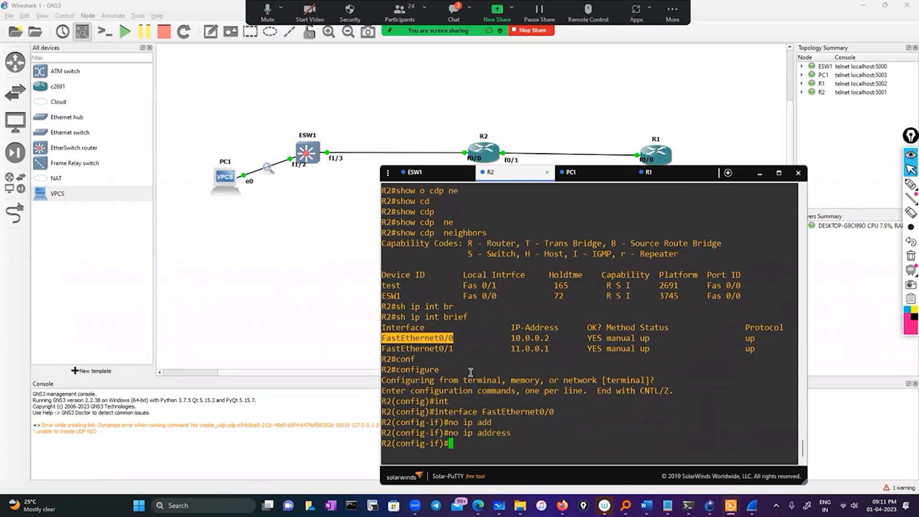
# Leave R2's FastEthernet0/0 configuration and open subinterface FastEthernet0/0.1.
pyautogui.write('exit')
pyautogui.press('Return')
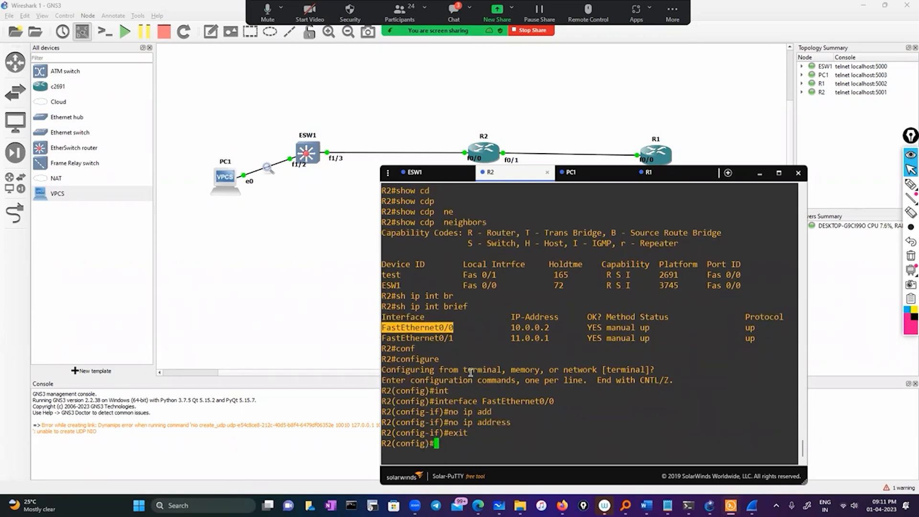
pyautogui.write('interface FastEthernet0/0')
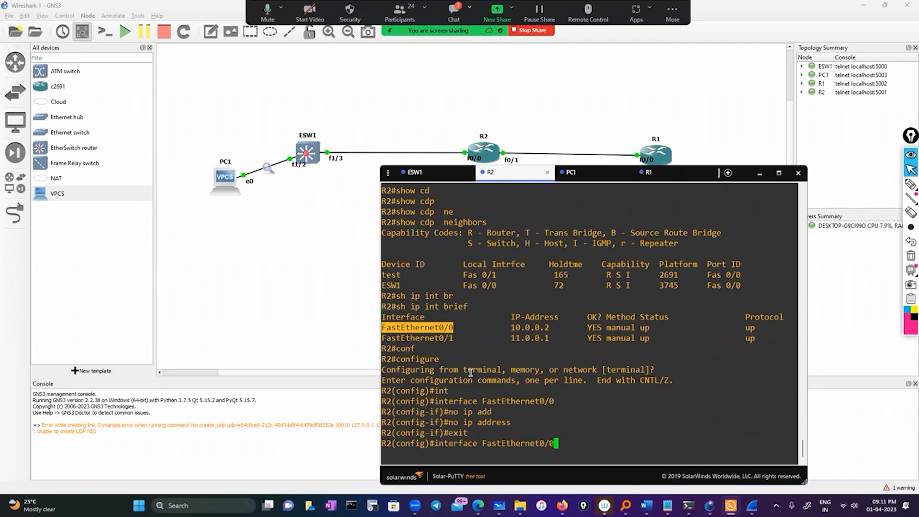
pyautogui.write('.1')
pyautogui.press('Return')
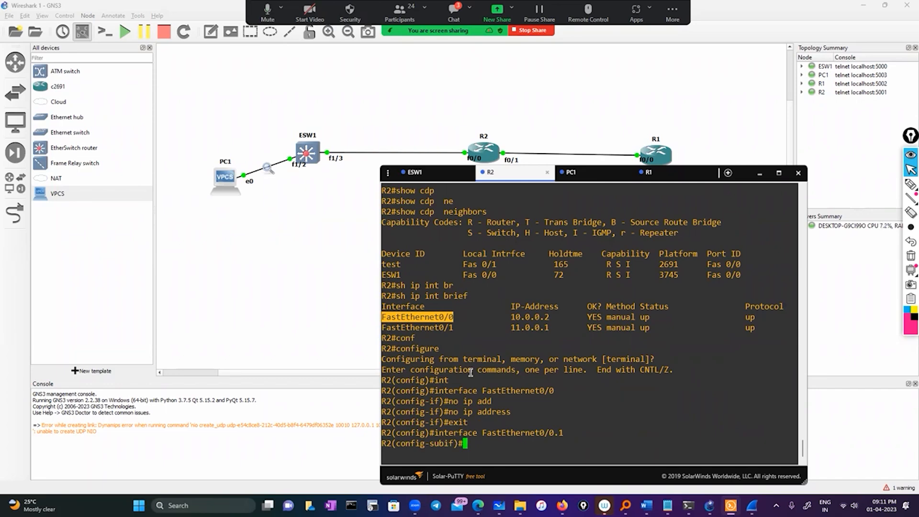
# Start the encapsulation dot1Q command on R2's FastEthernet0/0.1 and list its accepted VLAN ID argument.
pyautogui.write('en')
pyautogui.press('Tab')
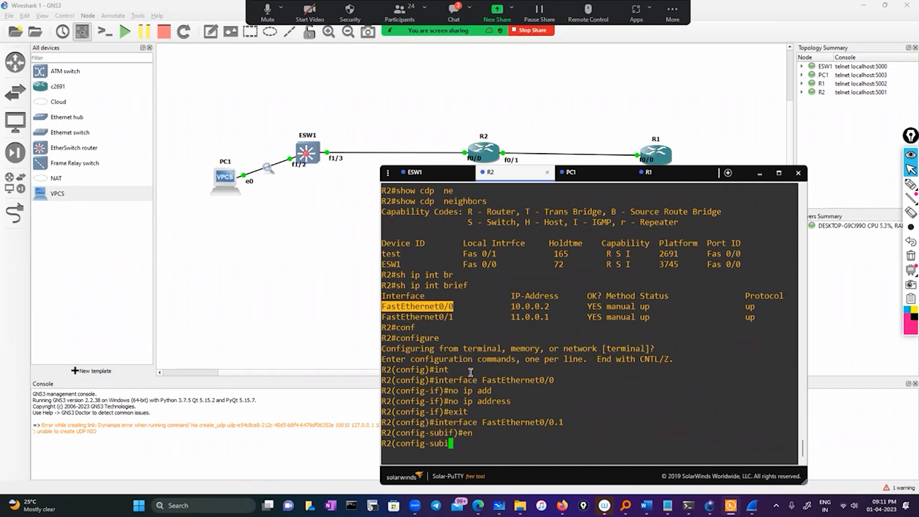
pyautogui.write('do')
pyautogui.press('Tab')
pyautogui.write('?')
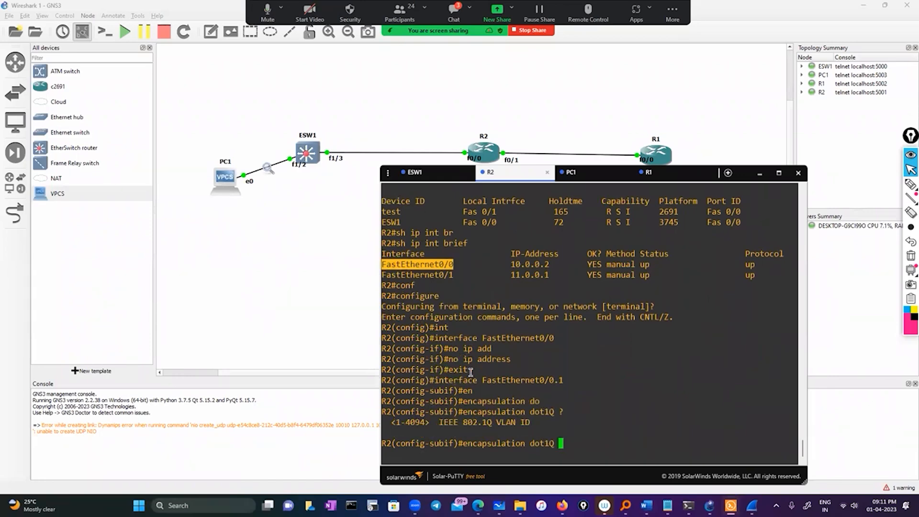
# Switch to the ESW1 console, run sh ip int brief, and highlight the VLAN interface Vlan10 in the output.
pyautogui.click(415, 172)
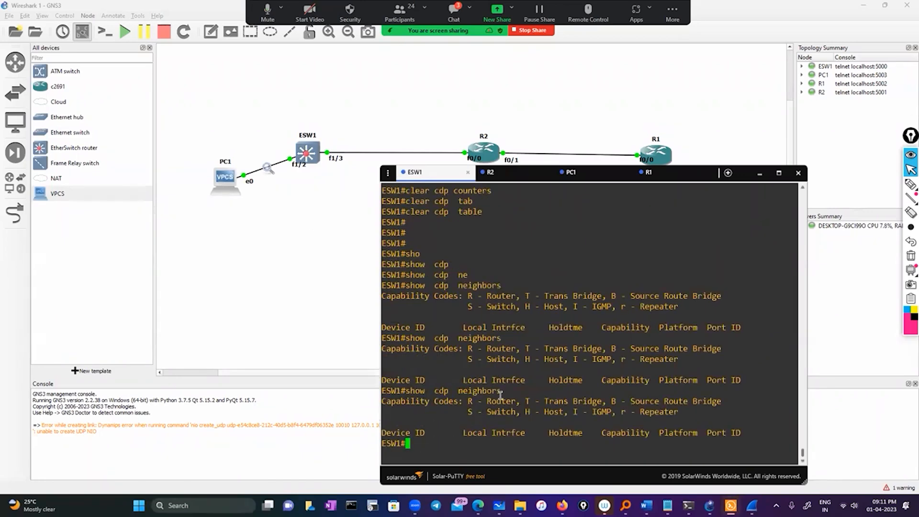
pyautogui.write('sho')
pyautogui.press('Tab')
pyautogui.write('vl')
pyautogui.press('Tab')
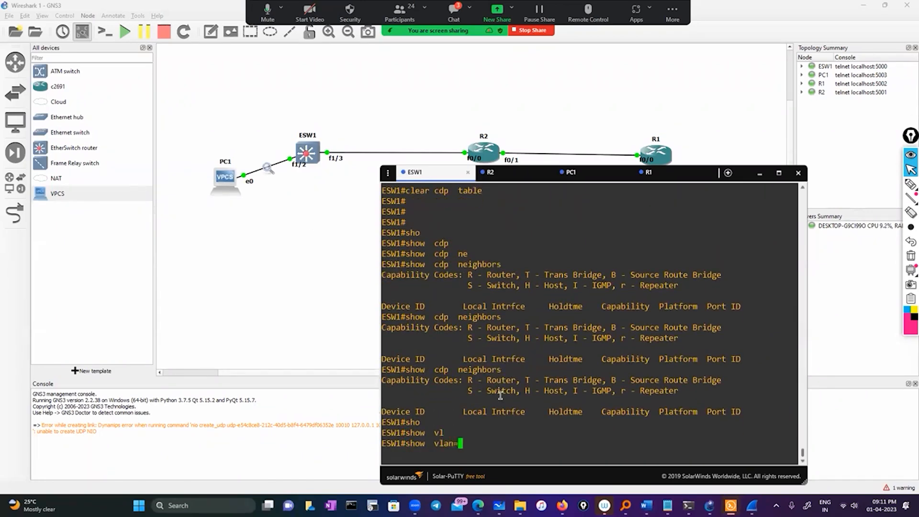
pyautogui.press('BackSpace')
pyautogui.press('BackSpace')
pyautogui.press('BackSpace')
pyautogui.press('BackSpace')
pyautogui.press('BackSpace')
pyautogui.press('BackSpace')
pyautogui.press('BackSpace')
pyautogui.press('BackSpace')
pyautogui.write('i pint')
pyautogui.press('BackSpace')
pyautogui.press('BackSpace')
pyautogui.press('BackSpace')
pyautogui.press('BackSpace')
pyautogui.press('BackSpace')
pyautogui.press('BackSpace')
pyautogui.write('ip  int br')
pyautogui.press('Tab')
pyautogui.press('Return')
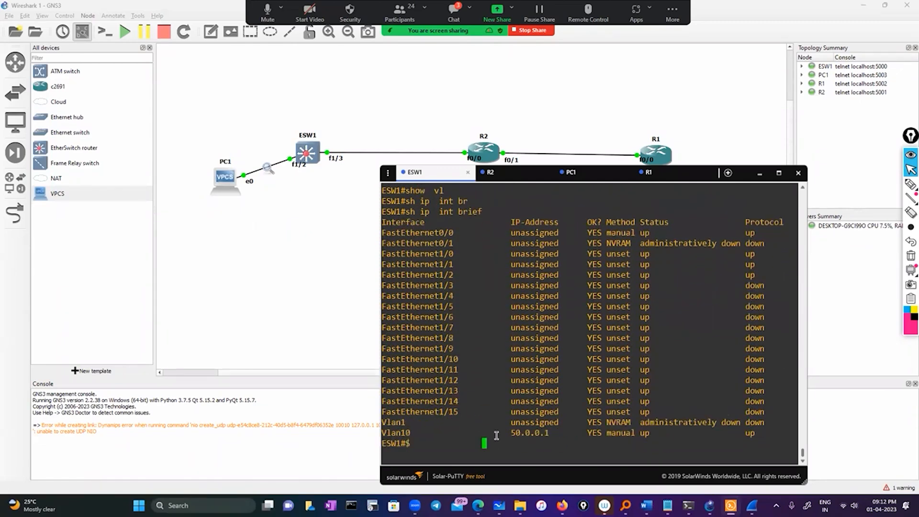
pyautogui.doubleClick(395, 433)
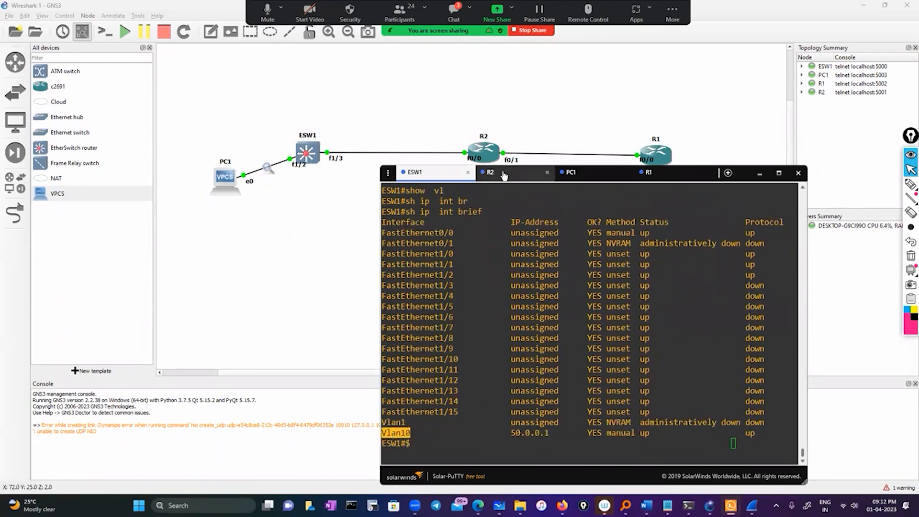
# Return to the R2 console and complete the subinterface encapsulation as dot1Q 10.
pyautogui.click(500, 172)
pyautogui.write('10')
pyautogui.press('Return')
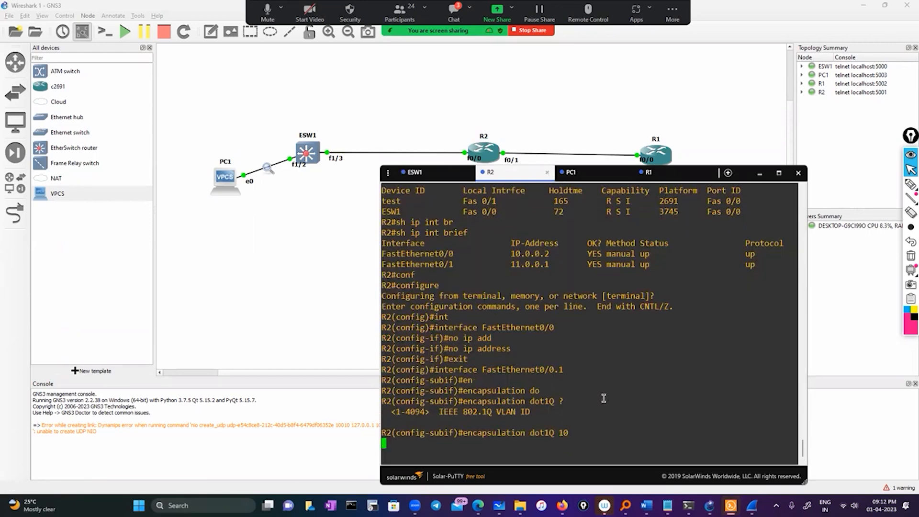
# Assign IP address 10.0.0.2 255.0.0.0 to R2's FastEthernet0/0.1 and exit configuration mode.
pyautogui.write('ip add')
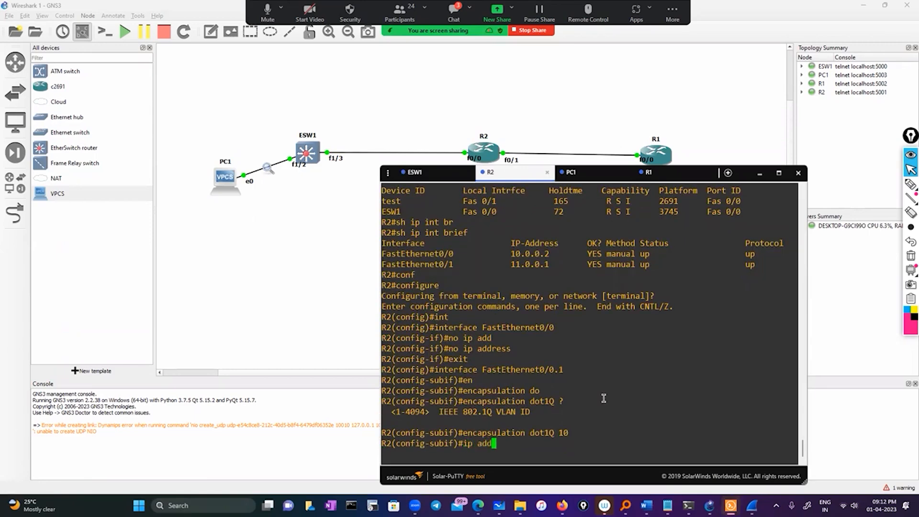
pyautogui.press('Tab')
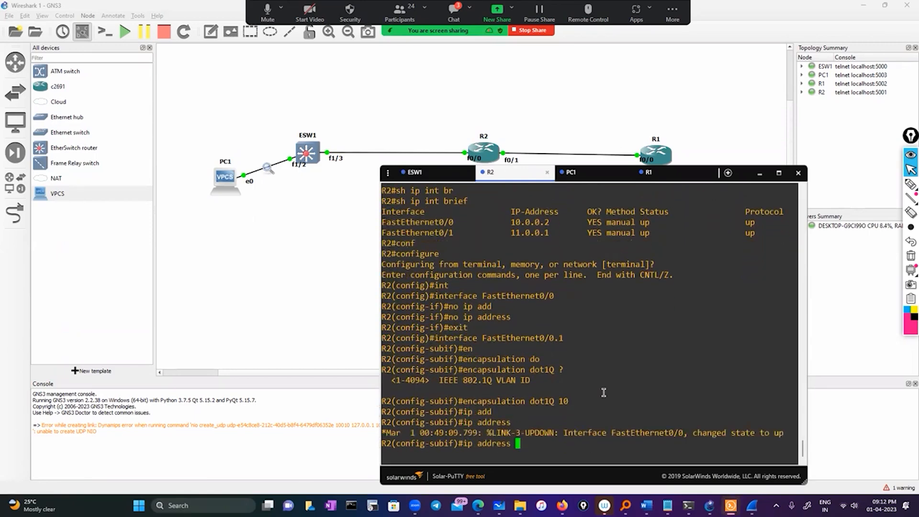
pyautogui.doubleClick(533, 221)
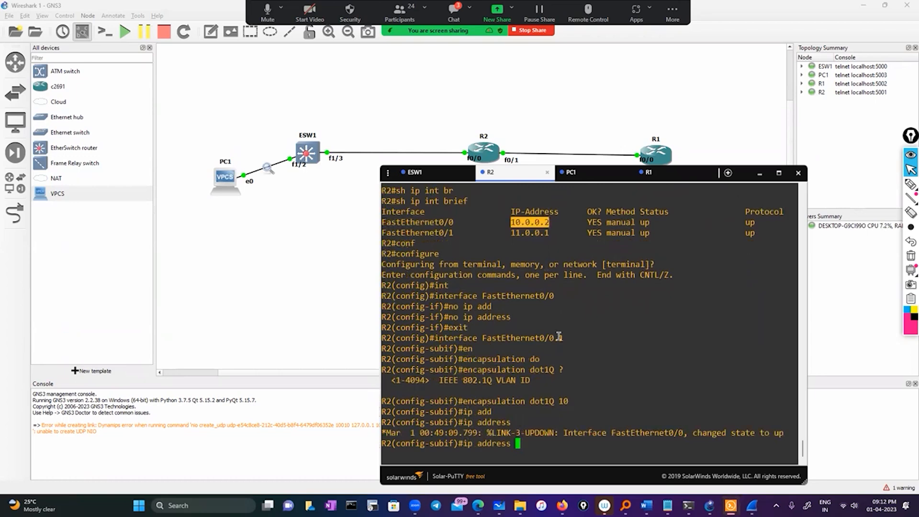
pyautogui.rightClick(561, 336)
pyautogui.write('255.0.0.0')
pyautogui.press('Return')
pyautogui.write('exit')
pyautogui.press('Return')
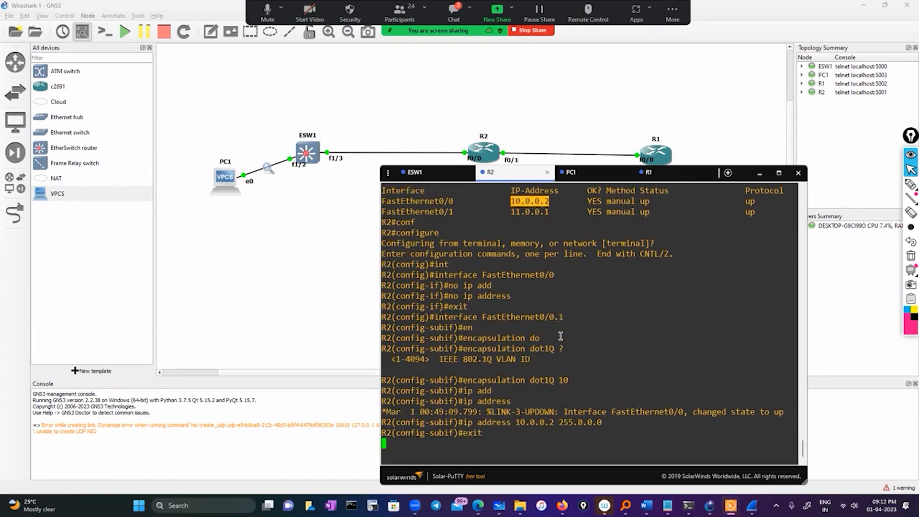
pyautogui.press('Return')
pyautogui.write('exit')
pyautogui.press('Return')
pyautogui.press('Return')
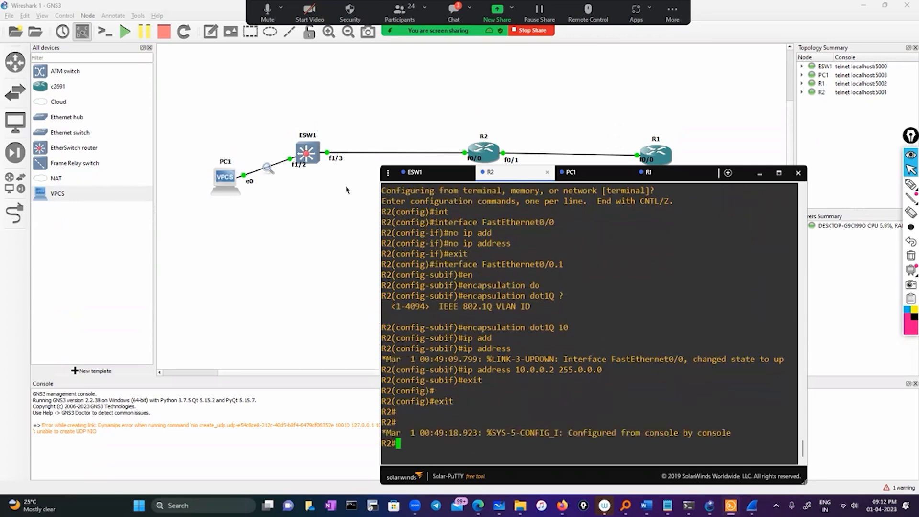
# Switch to the ESW1 console, enter configuration mode, and open interface vlan 10.
pyautogui.click(421, 172)
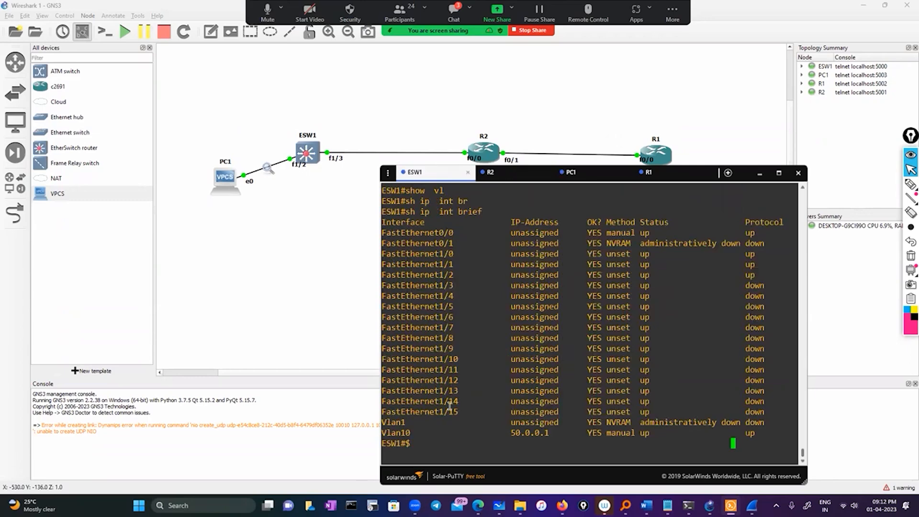
pyautogui.write('conf')
pyautogui.press('Return')
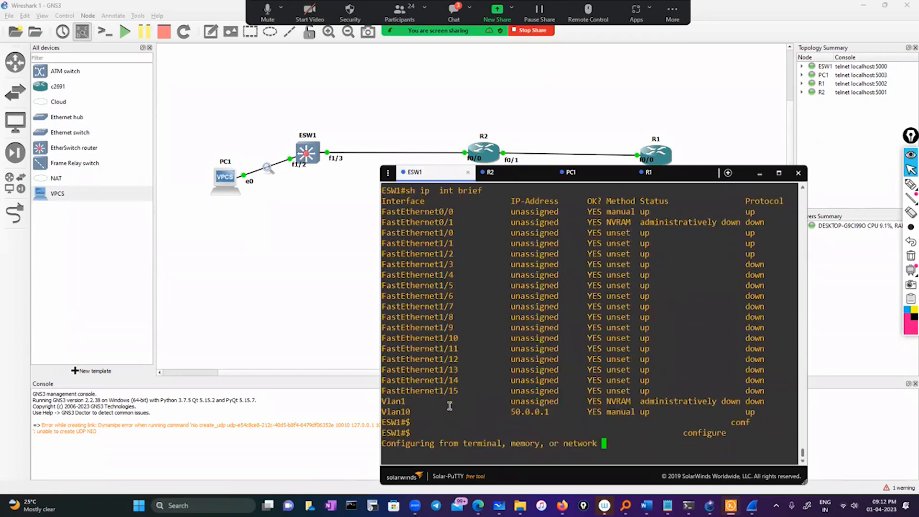
pyautogui.press('Return')
pyautogui.write('int')
pyautogui.press('Tab')
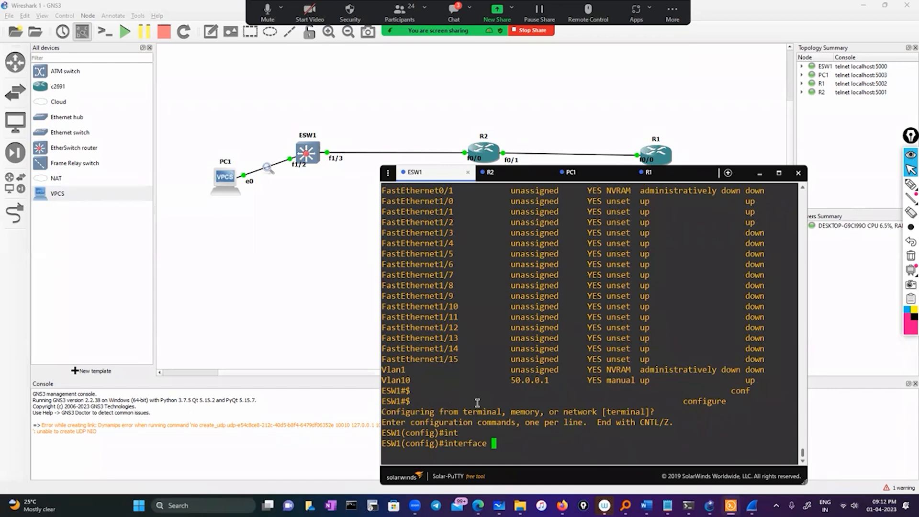
pyautogui.write('vl')
pyautogui.press('Tab')
pyautogui.write('10')
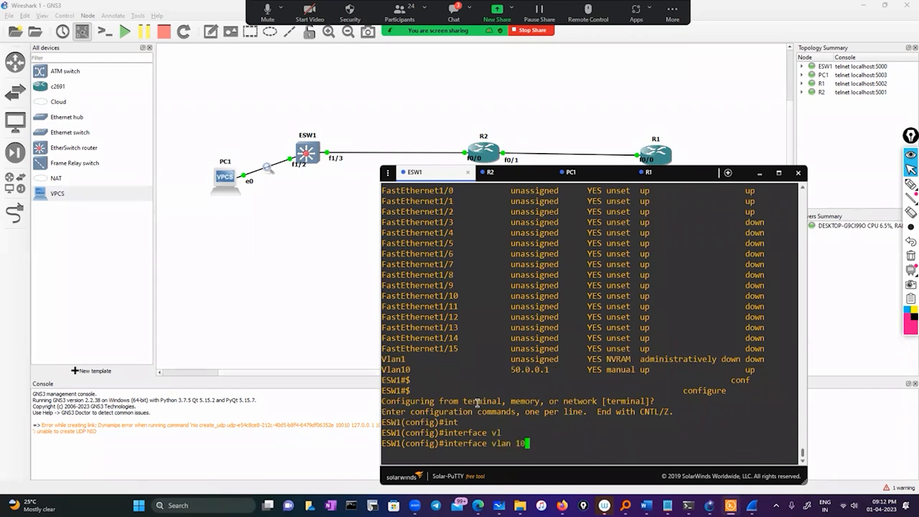
pyautogui.press('Return')
# Assign IP address 10.0.0.9 255.0.0.0 to ESW1's VLAN 10 interface and exit configuration mode.
pyautogui.write('ip add')
pyautogui.press('Tab')
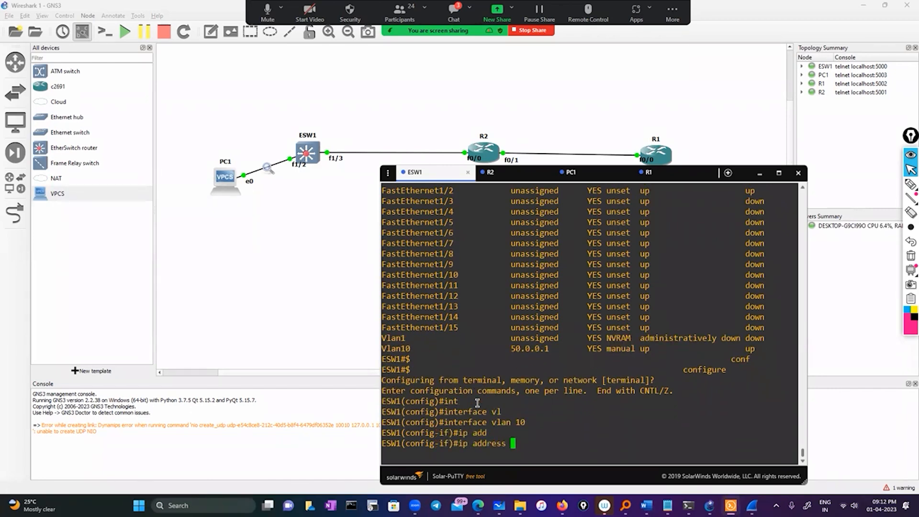
pyautogui.write('10.0.0.9 255.0.0.0')
pyautogui.press('Return')
pyautogui.write('exit')
pyautogui.press('Return')
pyautogui.press('Return')
pyautogui.press('Return')
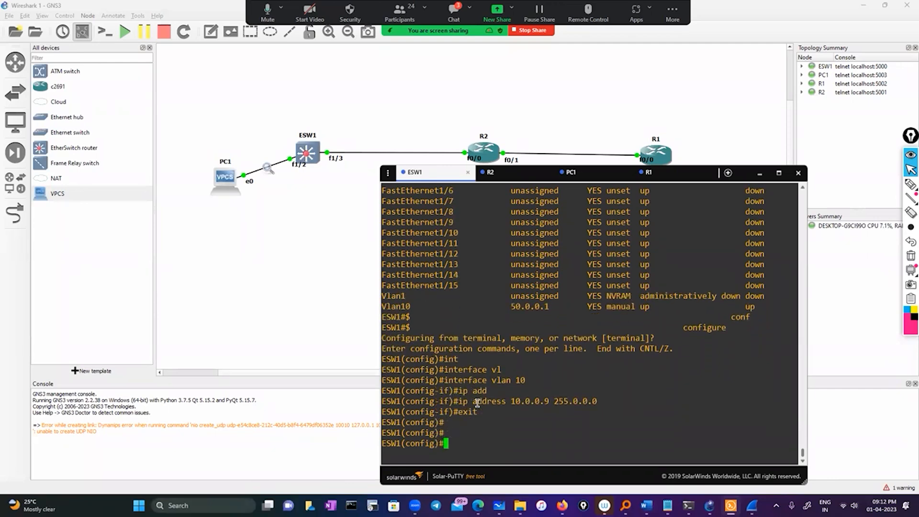
pyautogui.write('exit')
pyautogui.press('Return')
pyautogui.press('Return')
pyautogui.press('Return')
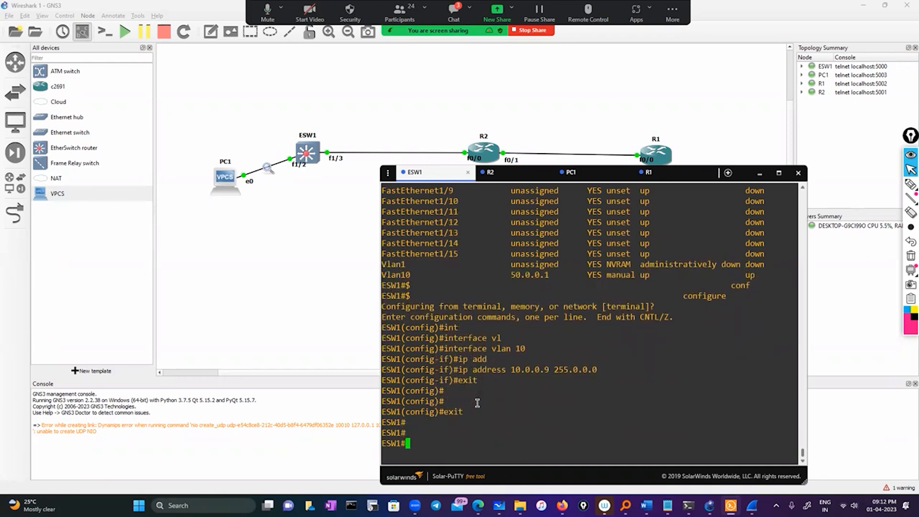
# Run sh ip interface brief on ESW1 to check the interface addresses.
pyautogui.write('sh ip ')
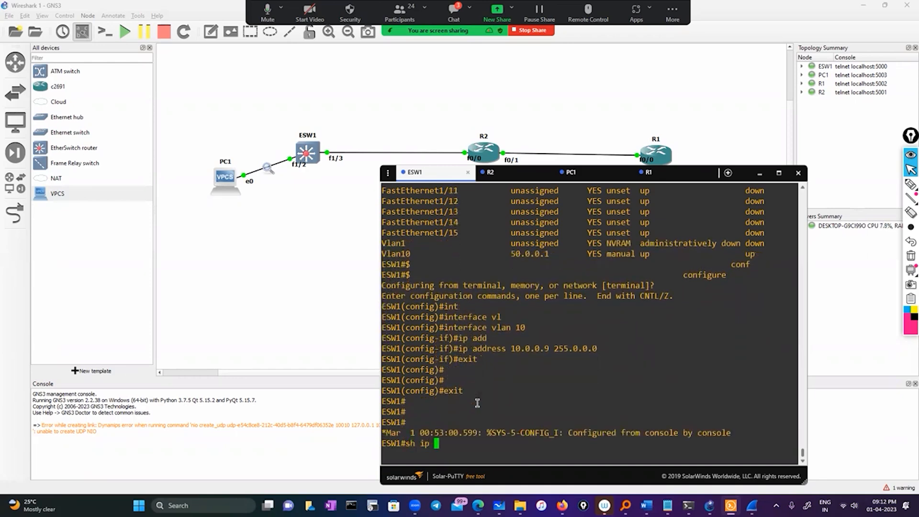
pyautogui.write('int')
pyautogui.press('Tab')
pyautogui.write('br')
pyautogui.press('Tab')
pyautogui.press('Return')
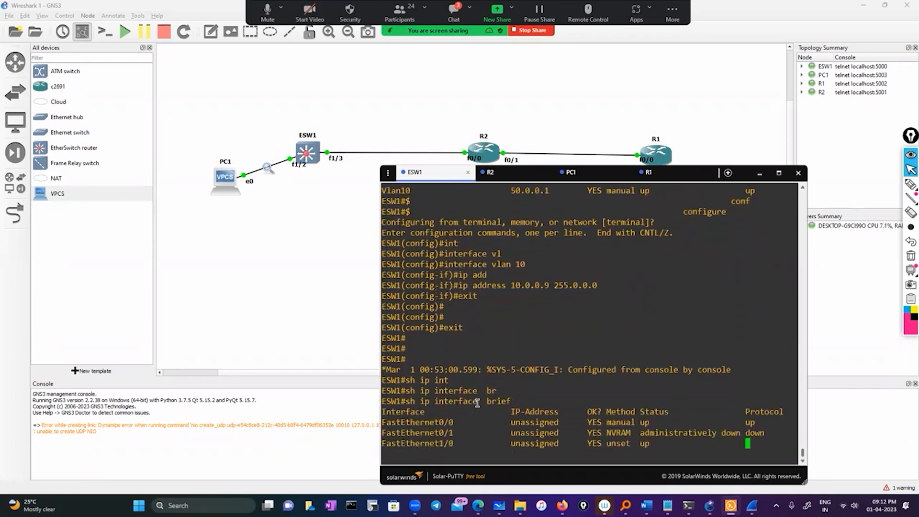
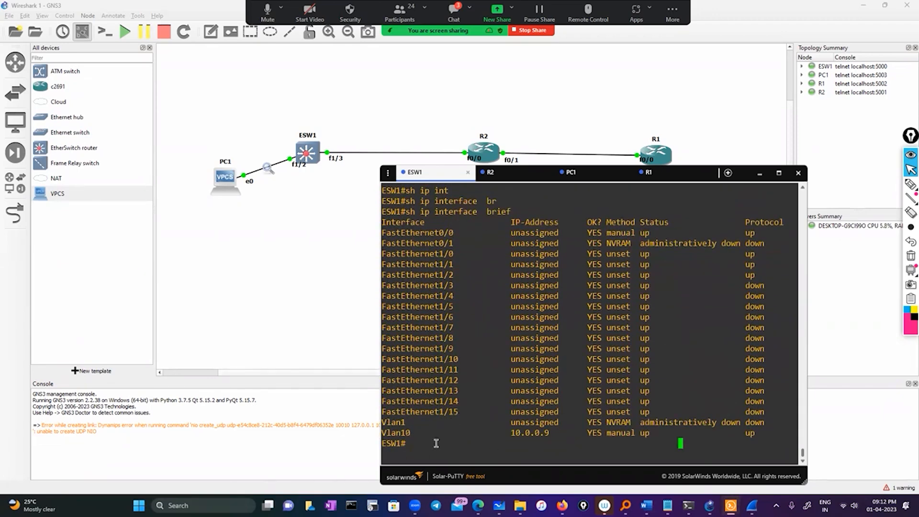
pyautogui.press('Return')
pyautogui.write('conf')
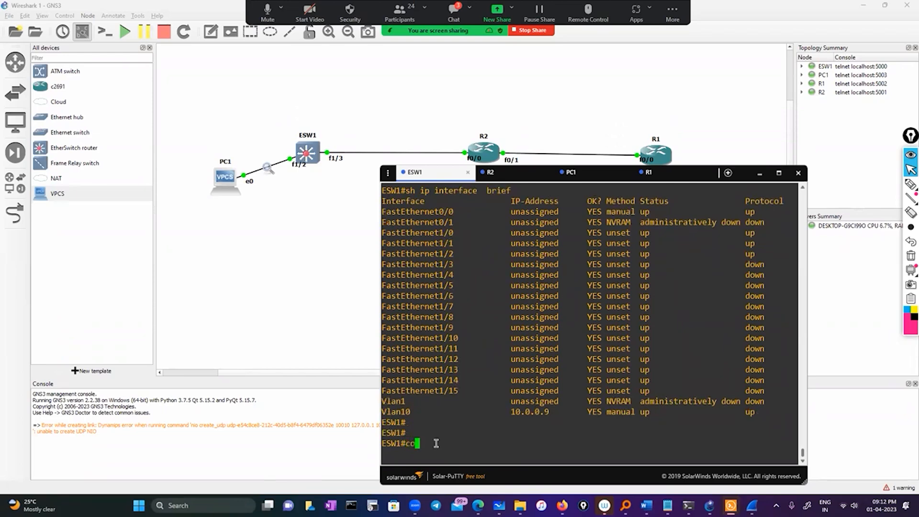
pyautogui.press('Tab')
pyautogui.press('BackSpace')
pyautogui.press('BackSpace')
pyautogui.press('BackSpace')
pyautogui.press('BackSpace')
pyautogui.press('BackSpace')
pyautogui.press('BackSpace')
pyautogui.press('BackSpace')
pyautogui.press('BackSpace')
pyautogui.press('BackSpace')
pyautogui.press('BackSpace')
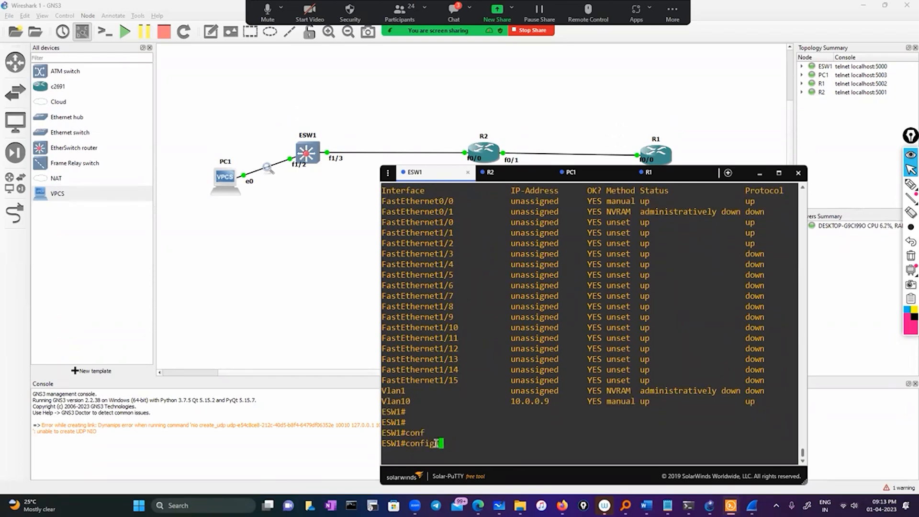
# Run show cdp neighbors twice on ESW1 to check its connected devices.
pyautogui.write('sho')
pyautogui.press('Tab')
pyautogui.write('cd')
pyautogui.press('Tab')
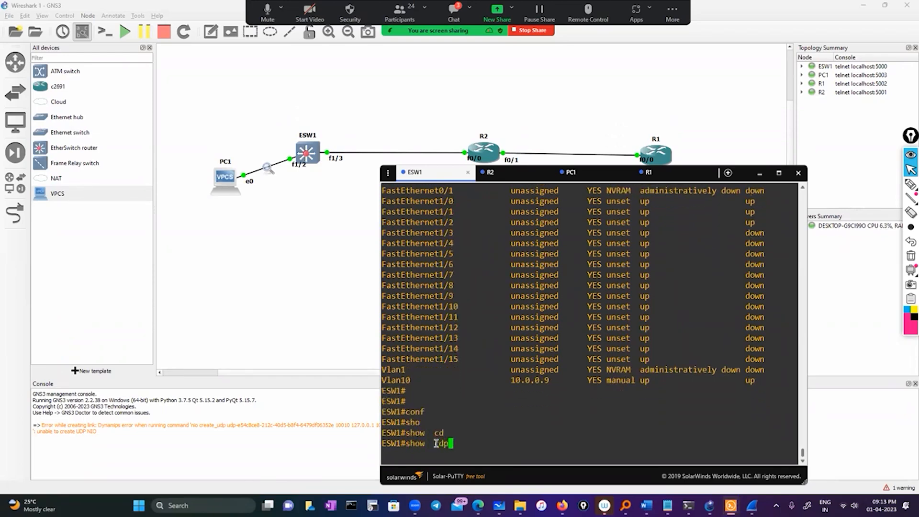
pyautogui.press('Tab')
pyautogui.write('bn')
pyautogui.press('BackSpace')
pyautogui.press('BackSpace')
pyautogui.write('n')
pyautogui.press('Tab')
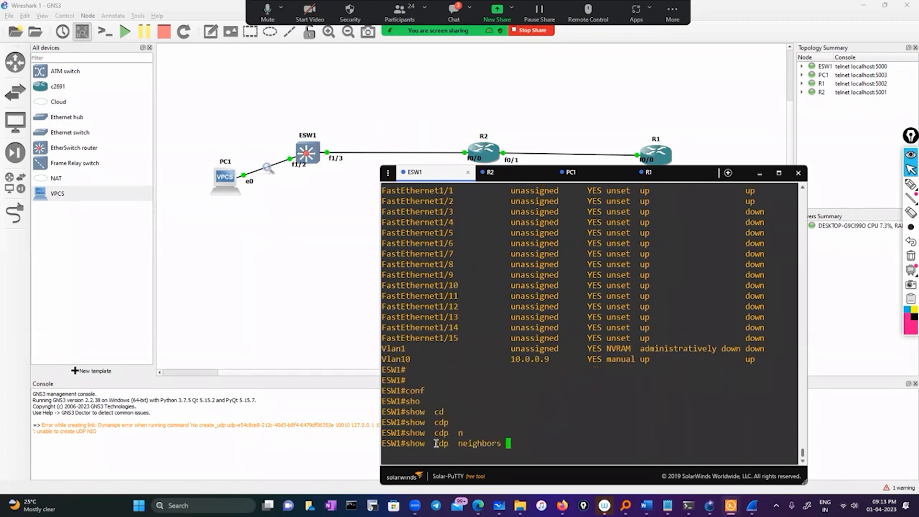
pyautogui.press('Return')
pyautogui.press('Return')
pyautogui.press('Return')
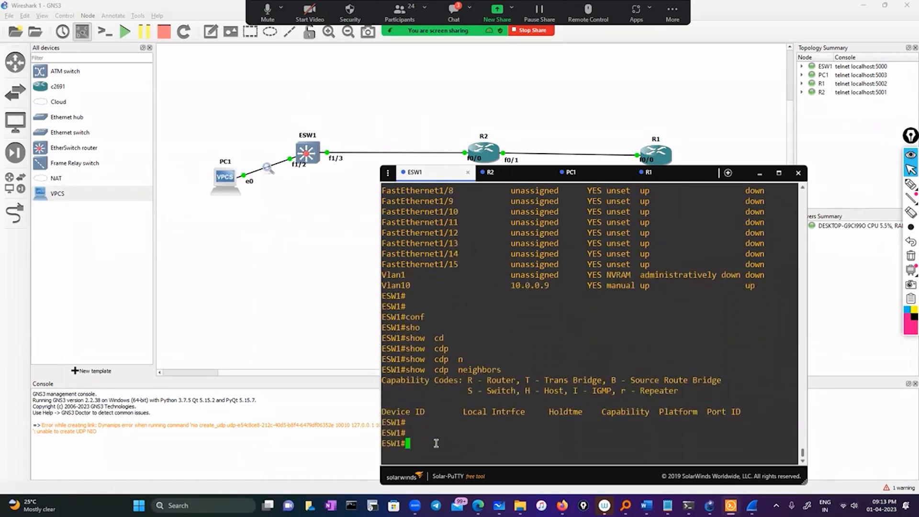
pyautogui.press('Up')
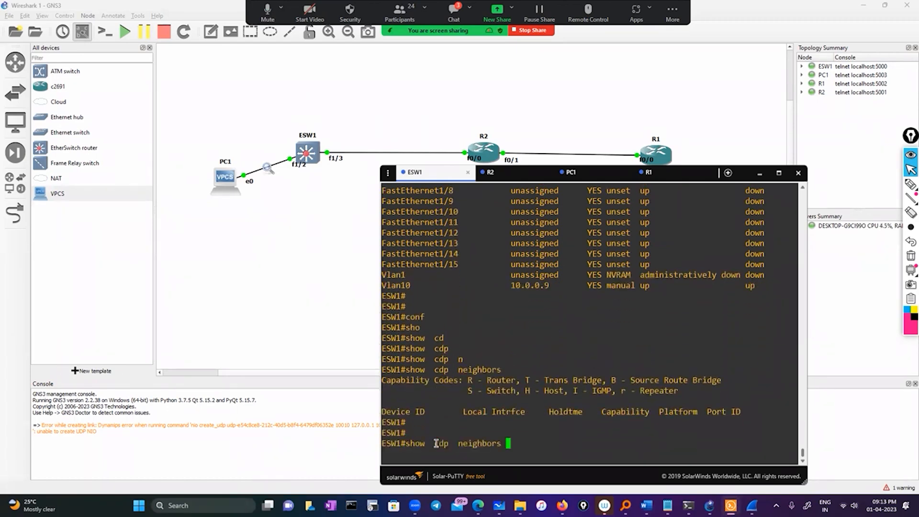
pyautogui.press('Return')
pyautogui.press('Return')
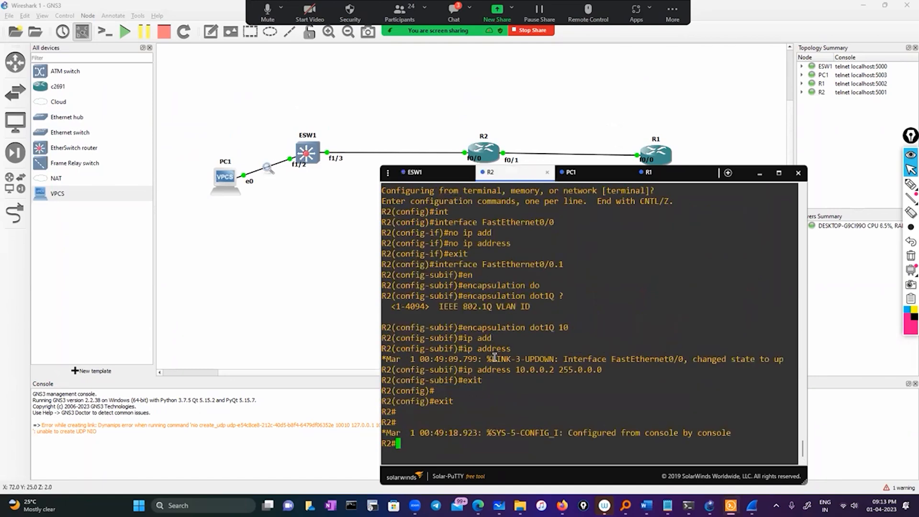
# Run show cdp neighbors in the R2 console and highlight the local interface of the neighbor entry.
pyautogui.write('sho')
pyautogui.press('Tab')
pyautogui.write('cd')
pyautogui.press('Tab')
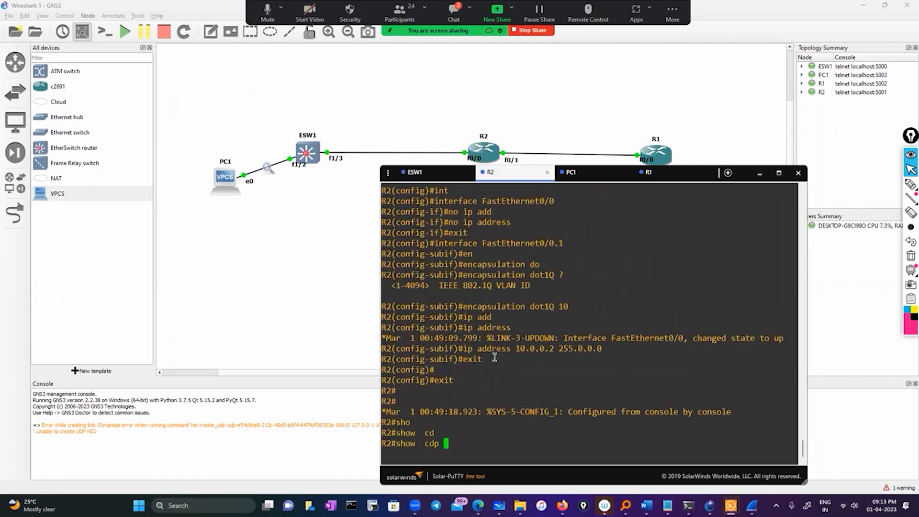
pyautogui.write('ne')
pyautogui.press('Tab')
pyautogui.press('Return')
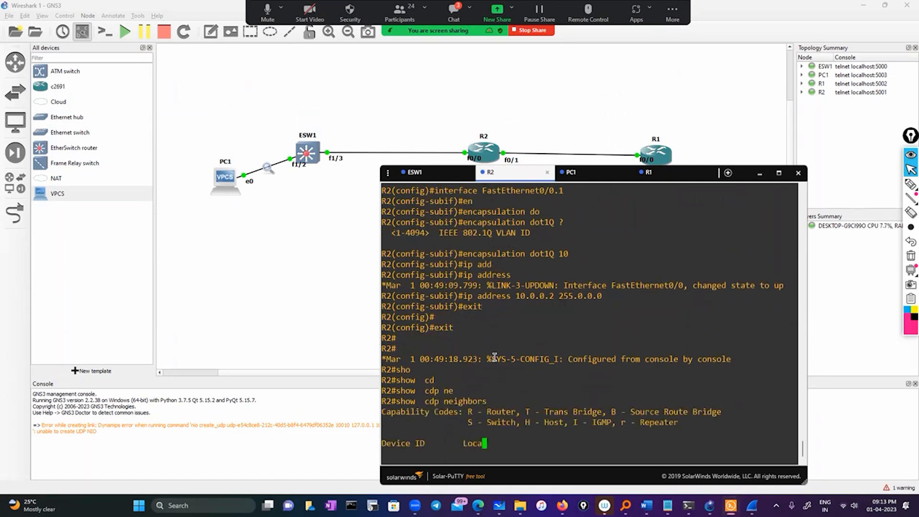
pyautogui.moveTo(462, 432); pyautogui.dragTo(504, 433)
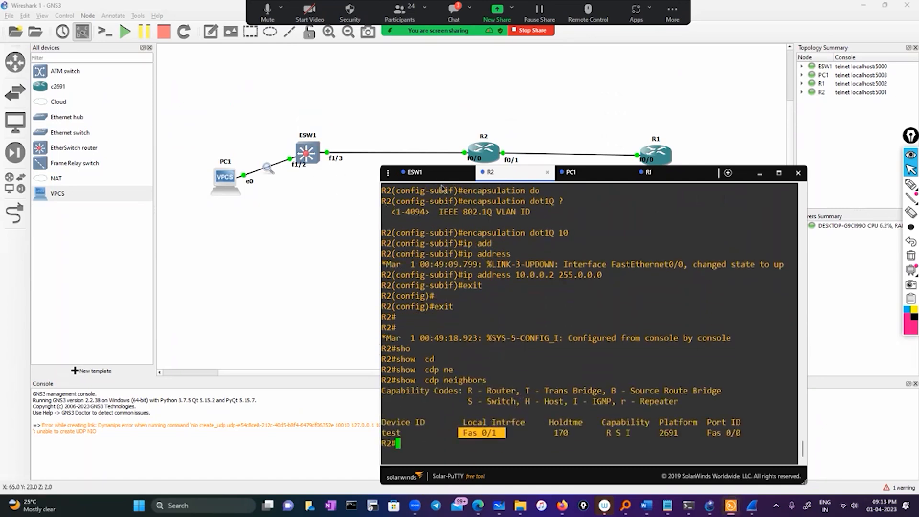
# Go back to the ESW1 console and copy the name FastEthernet1/3 from the earlier interface listing.
pyautogui.click(417, 173)
pyautogui.scroll(10, 483, 408)
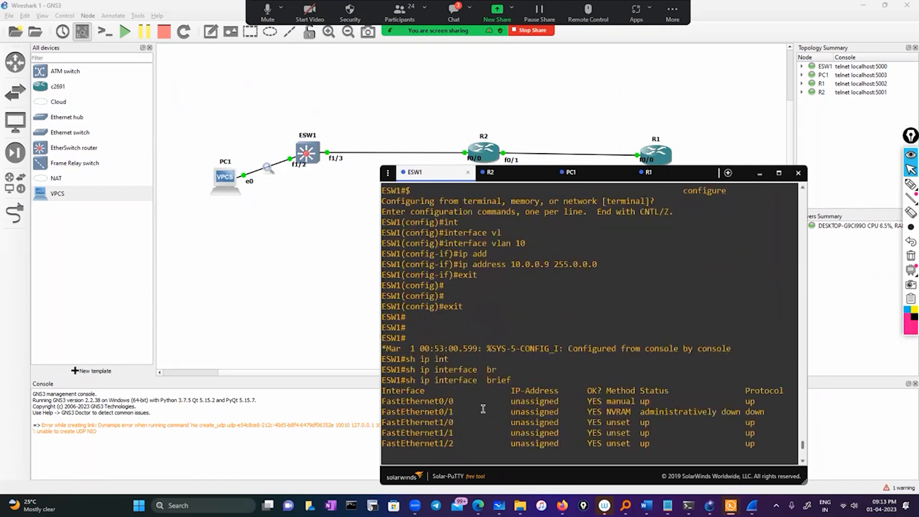
pyautogui.scroll(-4, 483, 408)
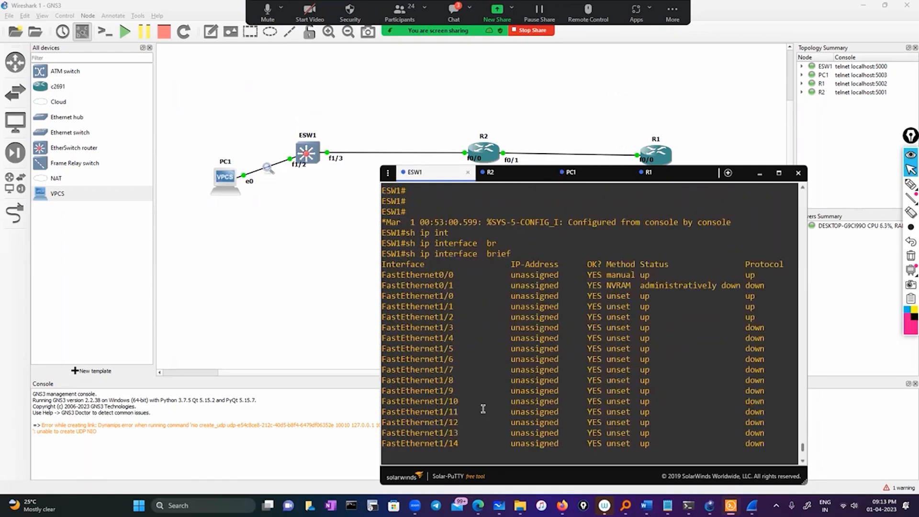
pyautogui.doubleClick(422, 329)
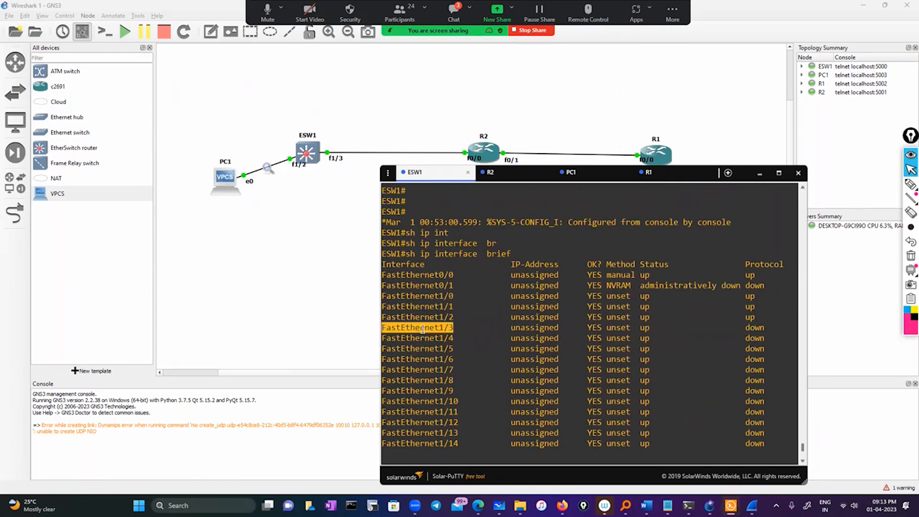
pyautogui.scroll(-8, 449, 404)
# Enter global configuration mode on ESW1 and open interface FastEthernet1/3 using the copied name.
pyautogui.write('conm')
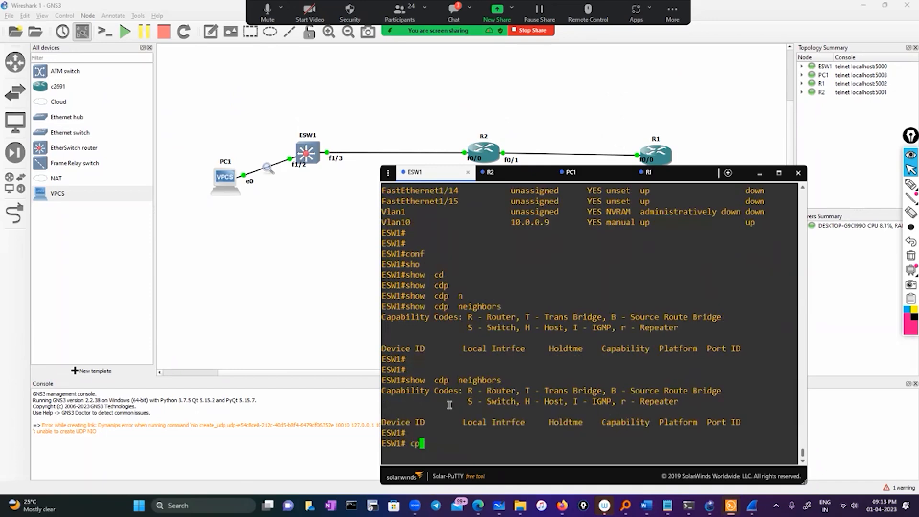
pyautogui.press('BackSpace')
pyautogui.write('f')
pyautogui.press('Tab')
pyautogui.press('Return')
pyautogui.press('Return')
pyautogui.press('Return')
pyautogui.write('int')
pyautogui.press('Tab')
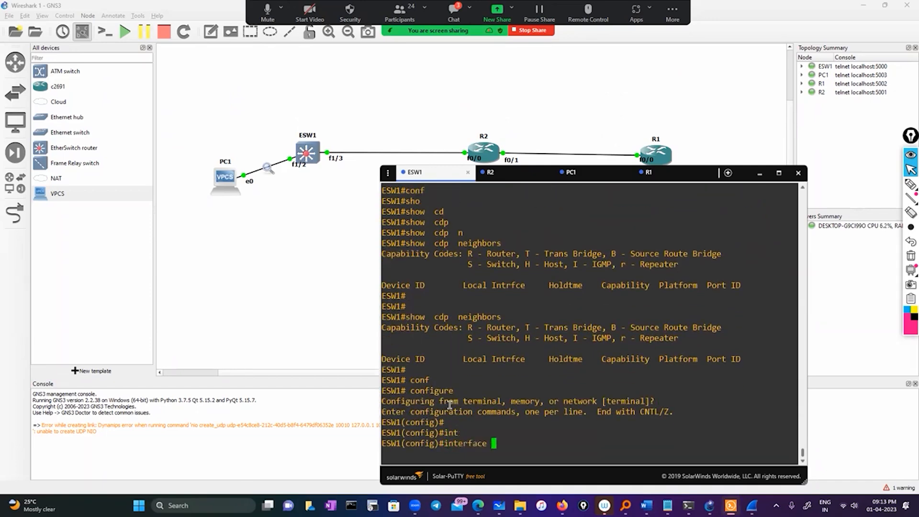
pyautogui.rightClick(449, 397)
pyautogui.press('Return')
# Set FastEthernet1/3 to switchport mode trunk and exit the interface configuration.
pyautogui.write('sw')
pyautogui.press('Tab')
pyautogui.write('ac')
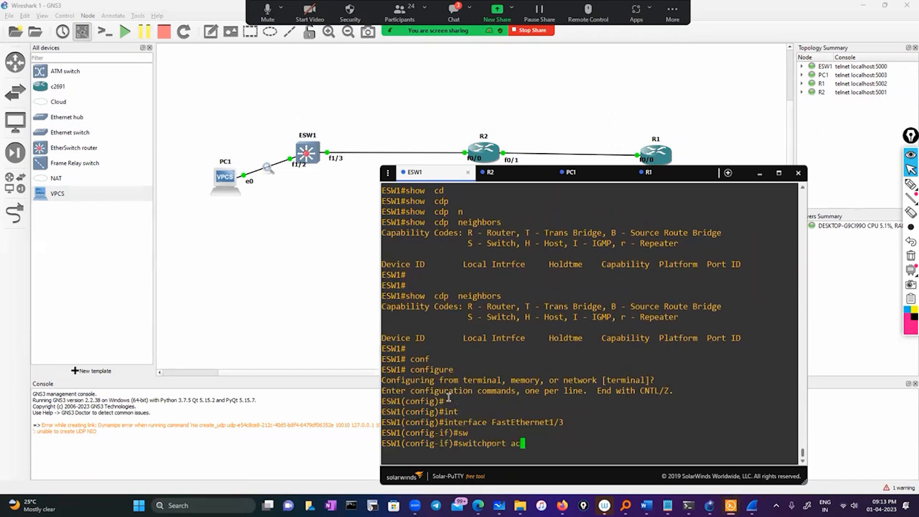
pyautogui.press('Tab')
pyautogui.press('BackSpace')
pyautogui.press('BackSpace')
pyautogui.press('BackSpace')
pyautogui.press('BackSpace')
pyautogui.press('BackSpace')
pyautogui.press('BackSpace')
pyautogui.press('BackSpace')
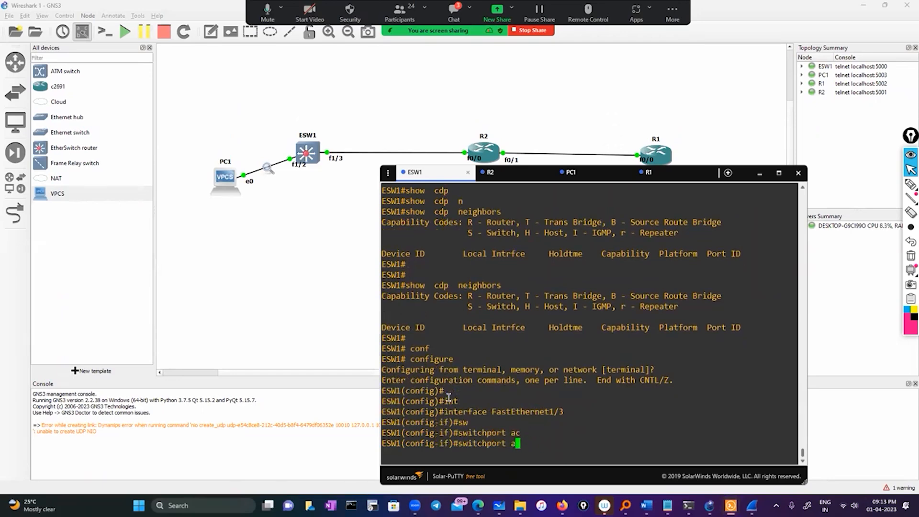
pyautogui.write('mod')
pyautogui.press('Tab')
pyautogui.write('tru')
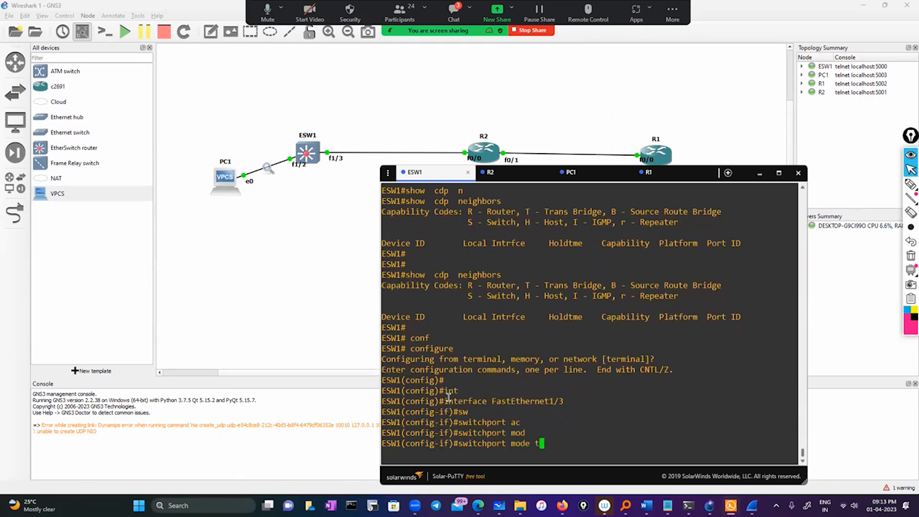
pyautogui.press('Tab')
pyautogui.press('Return')
pyautogui.press('Return')
pyautogui.write('exit')
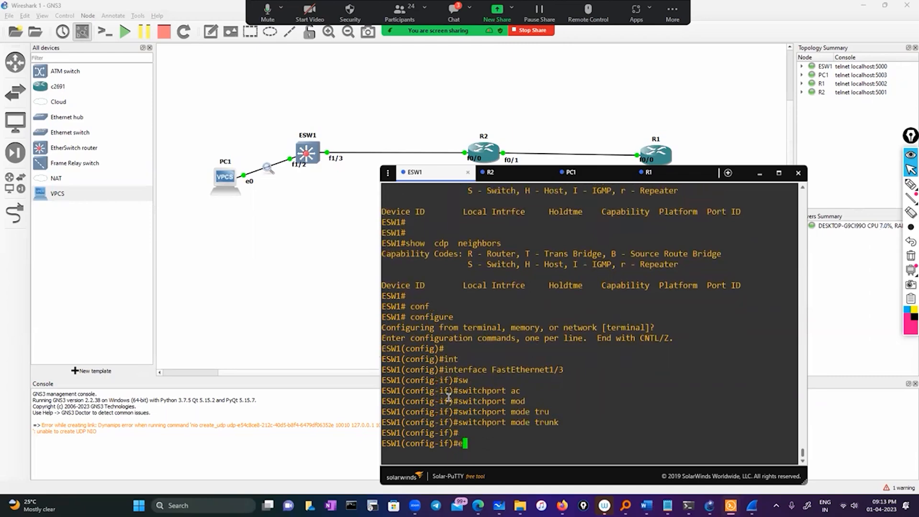
pyautogui.press('Return')
pyautogui.press('Return')
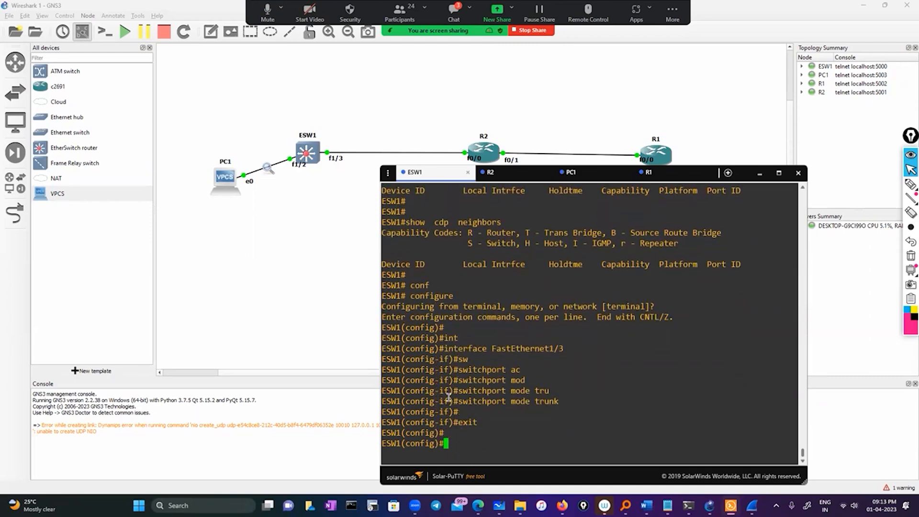
# Reset FastEthernet1/3 on ESW1 with a shutdown followed by no shutdown, and exit back to privileged mode.
pyautogui.write('int')
pyautogui.press('Tab')
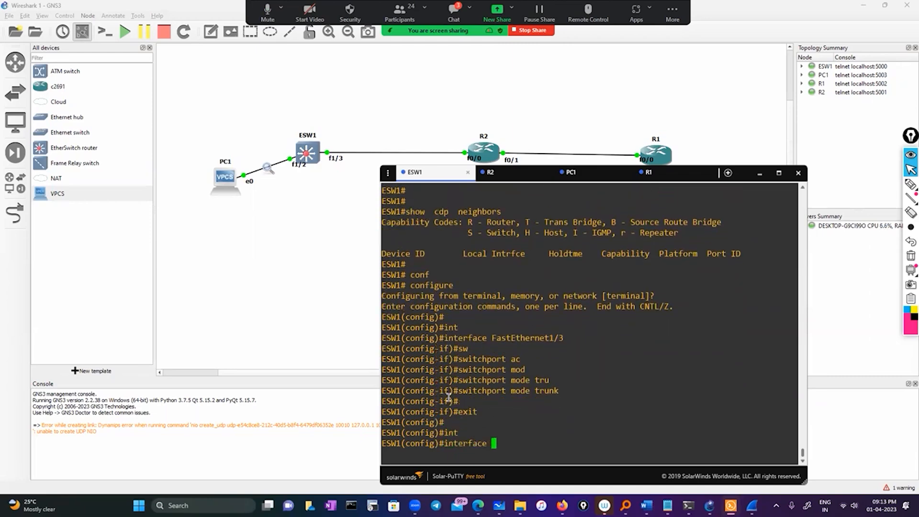
pyautogui.doubleClick(553, 337)
pyautogui.rightClick(639, 342)
pyautogui.press('Return')
pyautogui.write('sh')
pyautogui.press('Return')
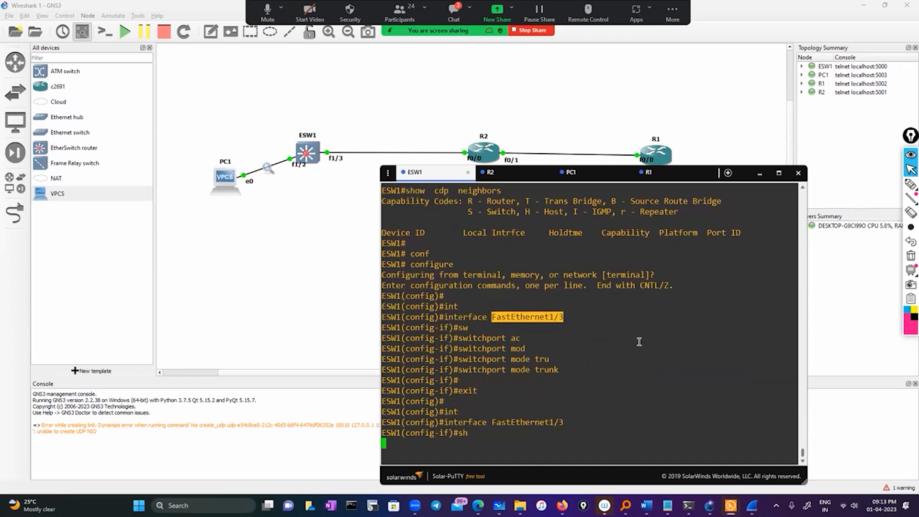
pyautogui.write('no sh')
pyautogui.press('Return')
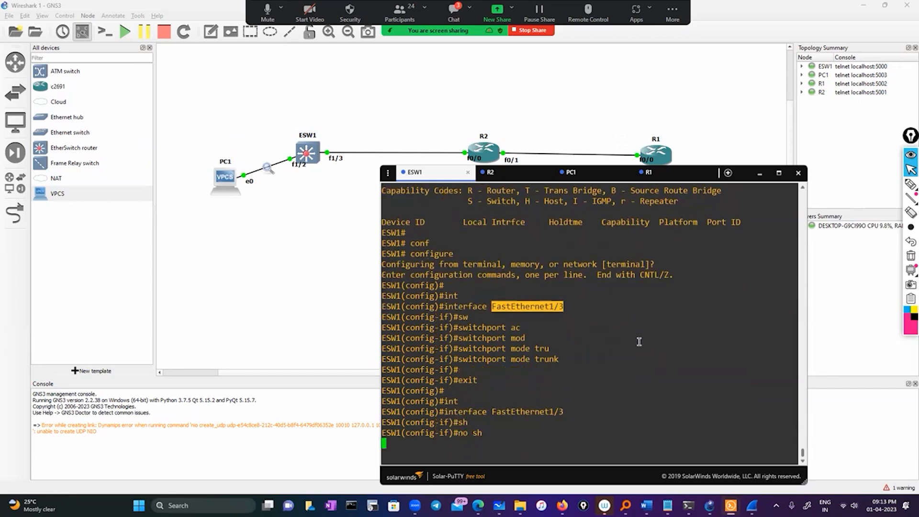
pyautogui.press('Return')
pyautogui.write('exit')
pyautogui.press('Return')
pyautogui.press('Return')
pyautogui.press('Return')
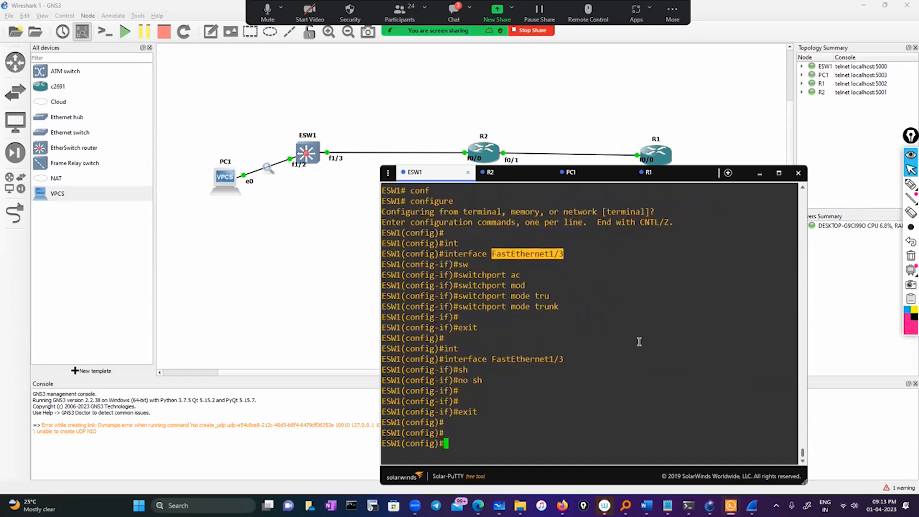
pyautogui.press('Return')
pyautogui.press('Return')
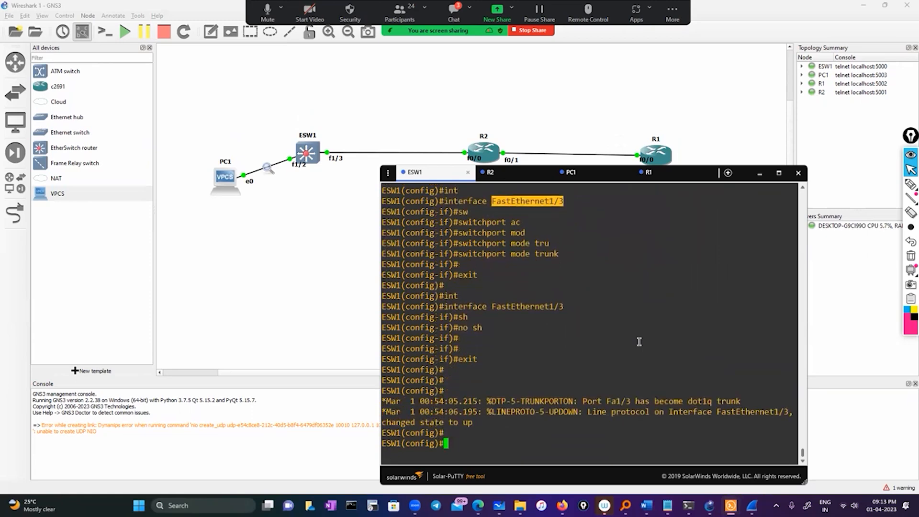
pyautogui.write('exit')
pyautogui.press('Return')
pyautogui.press('Return')
pyautogui.press('Return')
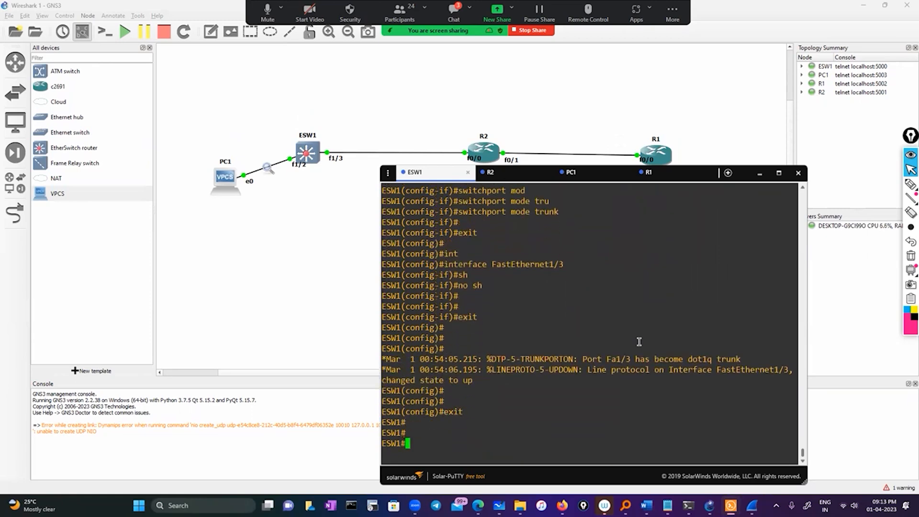
# Check ESW1's CDP neighbors after the change to FastEthernet1/3.
pyautogui.write('sh')
pyautogui.press('Tab')
pyautogui.write('o')
pyautogui.press('BackSpace')
pyautogui.write('cd')
pyautogui.press('Tab')
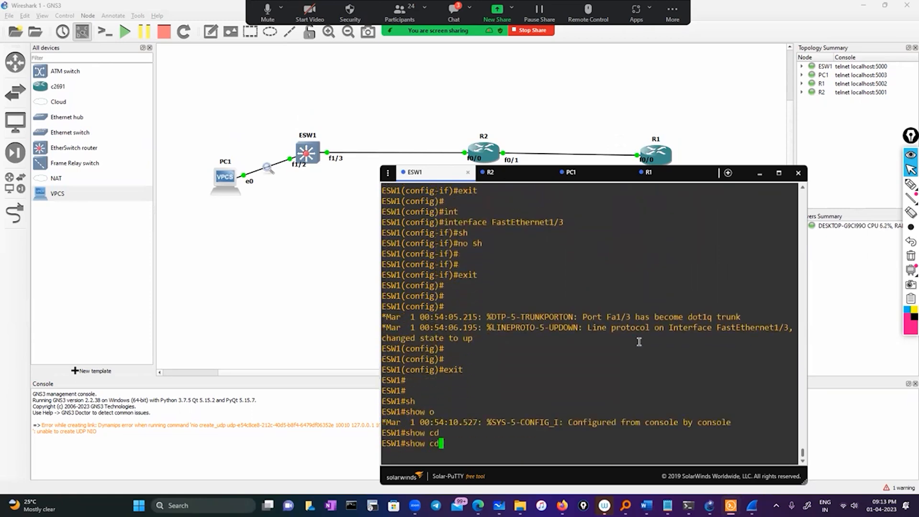
pyautogui.write('p-')
pyautogui.press('Tab')
pyautogui.press('BackSpace')
pyautogui.press('BackSpace')
pyautogui.write('ne')
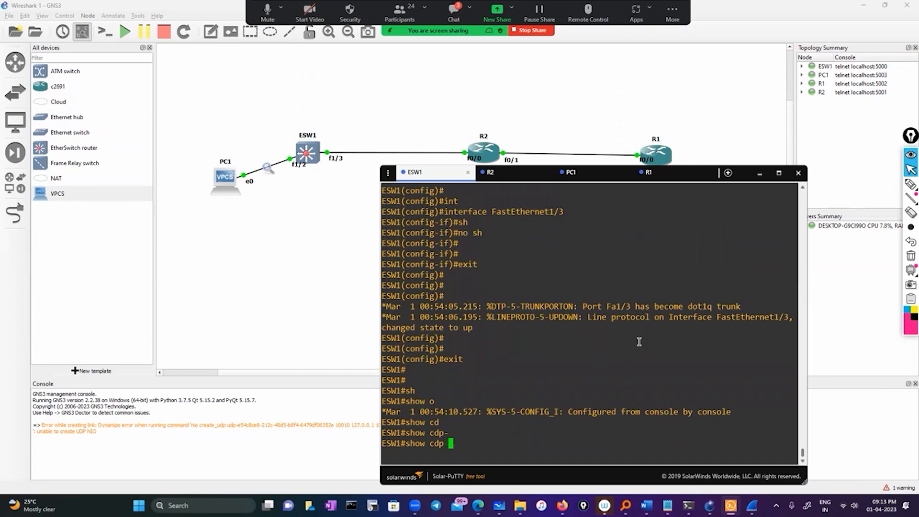
pyautogui.press('Tab')
pyautogui.press('Return')
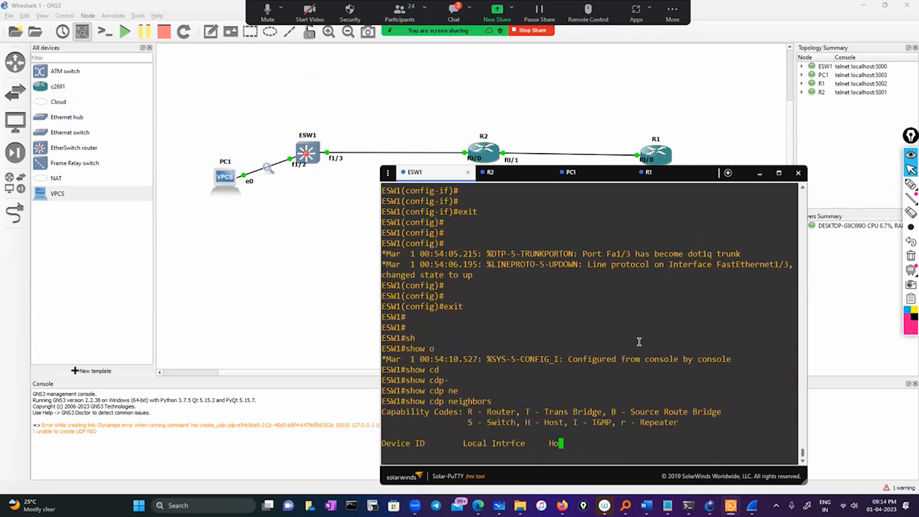
pyautogui.press('Return')
pyautogui.press('Return')
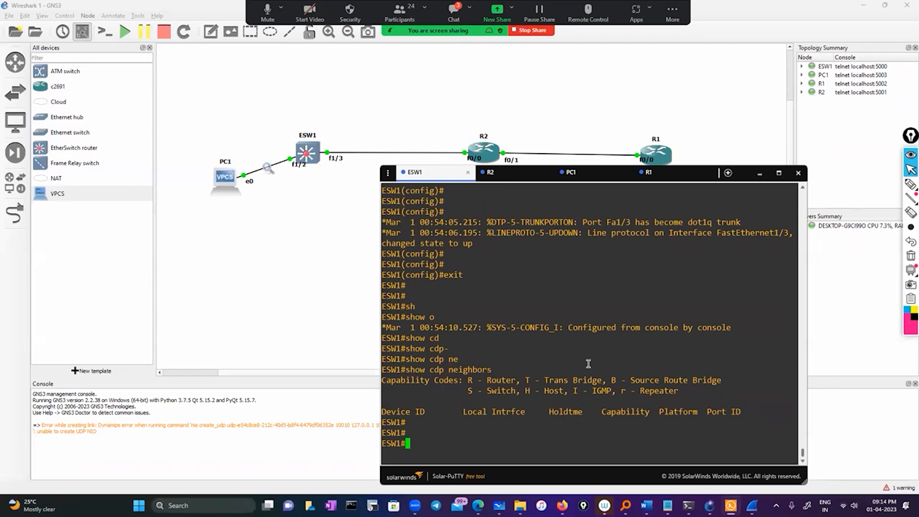
# Query the CDP neighbors on ESW1 once more.
pyautogui.write('sh')
pyautogui.press('Tab')
pyautogui.write('on')
pyautogui.press('BackSpace')
pyautogui.press('BackSpace')
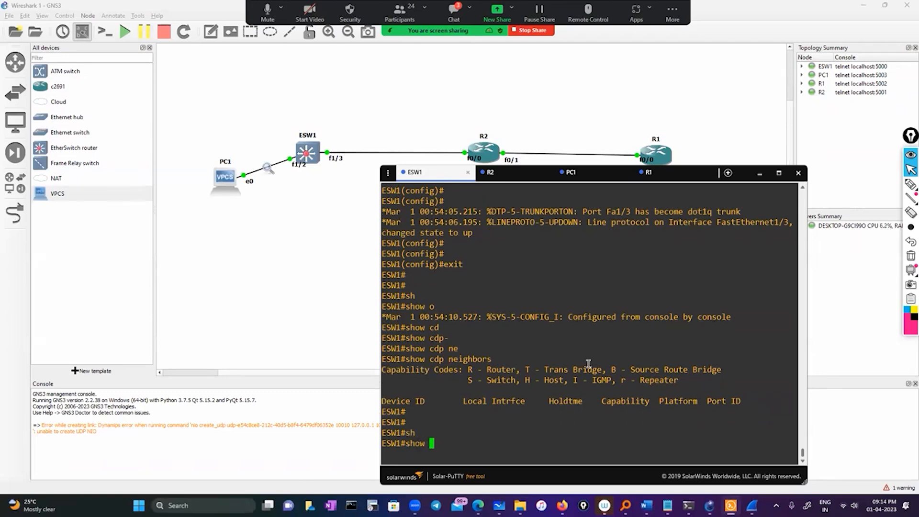
pyautogui.write('cdp')
pyautogui.press('Tab')
pyautogui.write('n')
pyautogui.press('Tab')
pyautogui.press('Return')
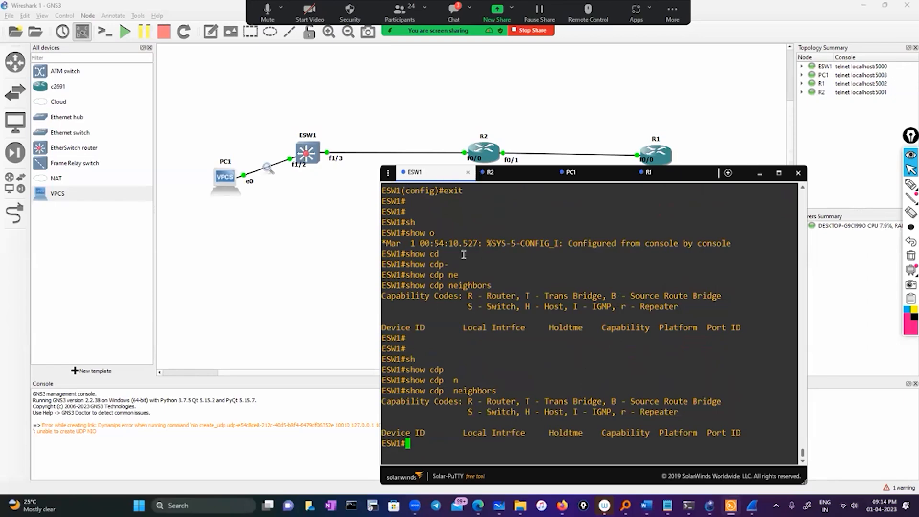
# Run sh ip int brief on ESW1 and compare its interfaces with the links in the GNS3 topology.
pyautogui.write('sh ip intr')
pyautogui.press('BackSpace')
pyautogui.write('br')
pyautogui.press('Tab')
pyautogui.press('Return')
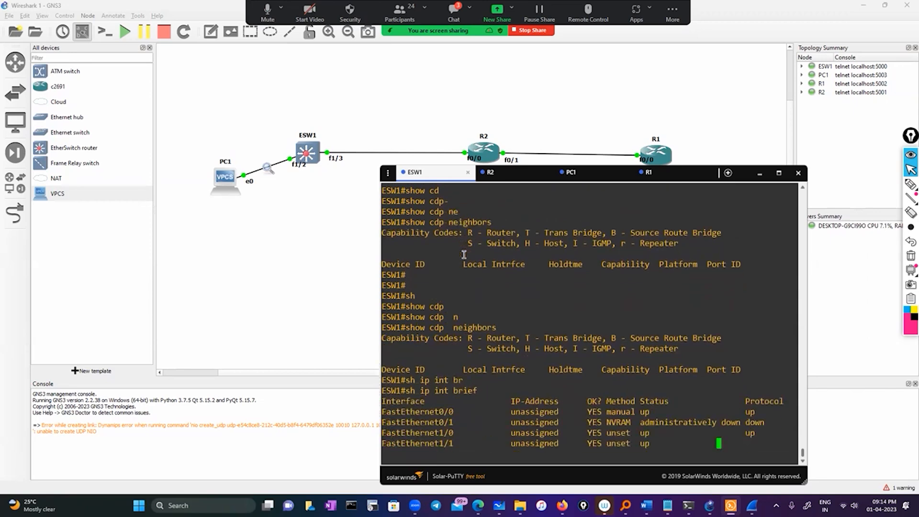
pyautogui.click(316, 182)
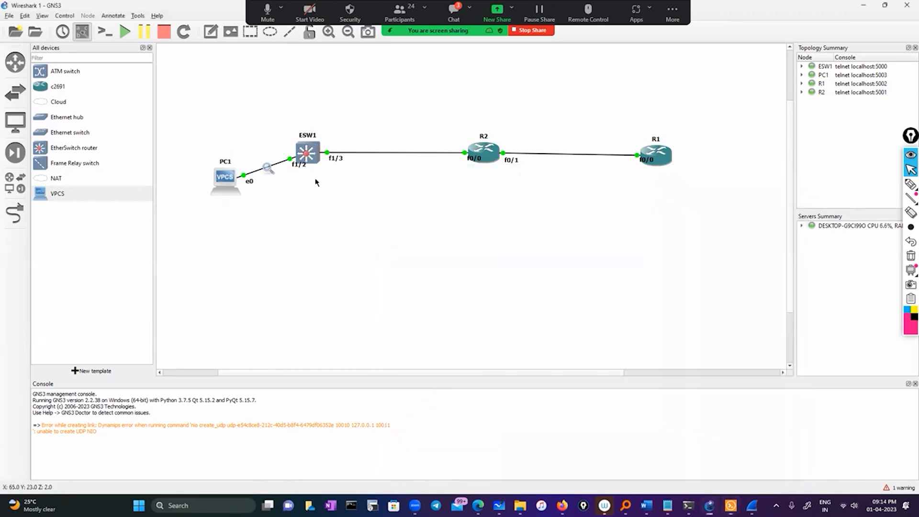
pyautogui.moveTo(314, 161)
pyautogui.click(732, 505)
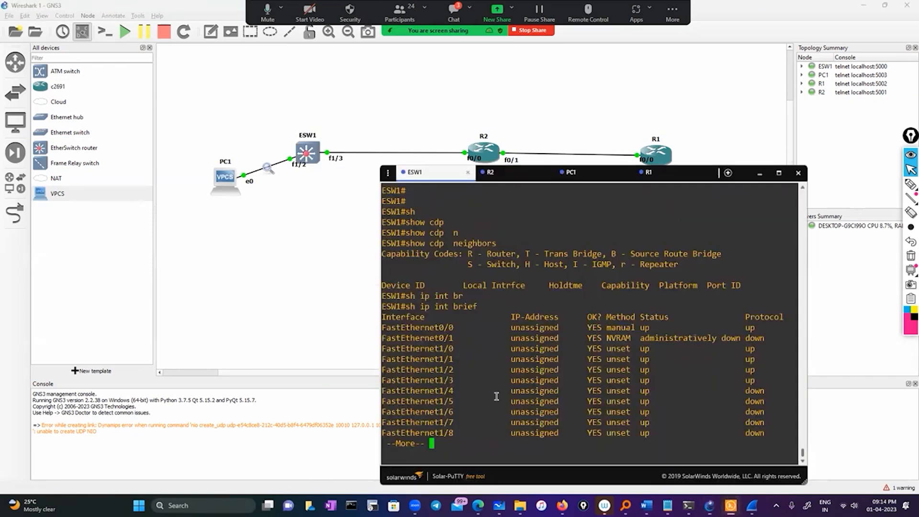
# Check the FastEthernet1/3 entry and page through the rest of ESW1's interface list back to the prompt.
pyautogui.doubleClick(413, 383)
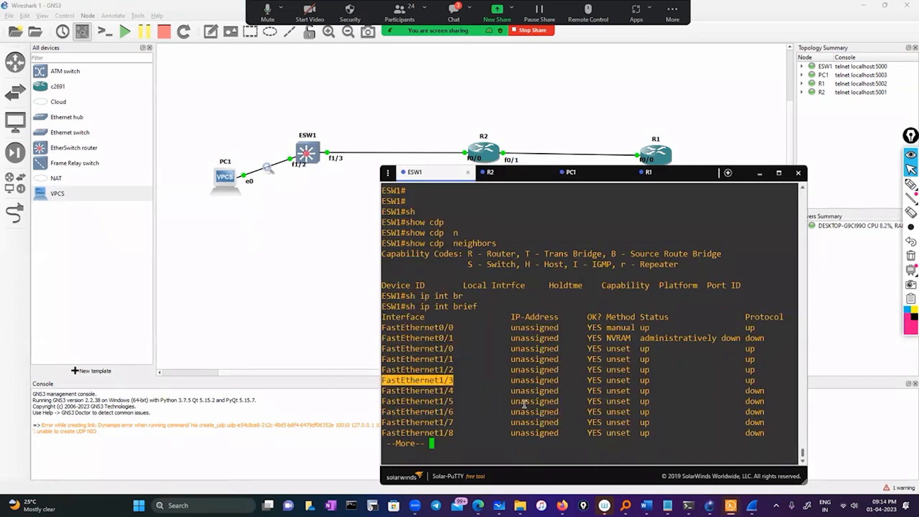
pyautogui.press('space')
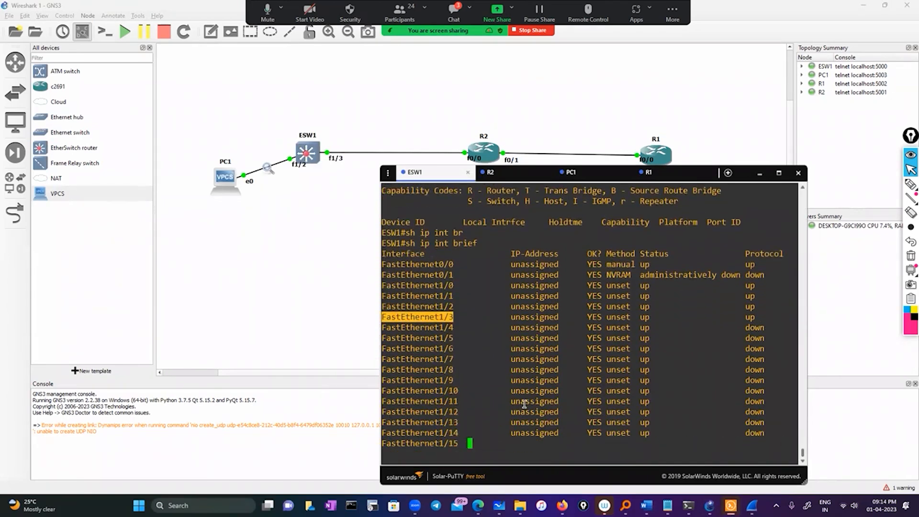
pyautogui.press('Return')
pyautogui.press('Return')
pyautogui.press('Return')
pyautogui.press('Return')
pyautogui.press('Return')
# Run show cdp neighbors on ESW1 and check the local interface listed for R2.
pyautogui.write('sho')
pyautogui.press('Tab')
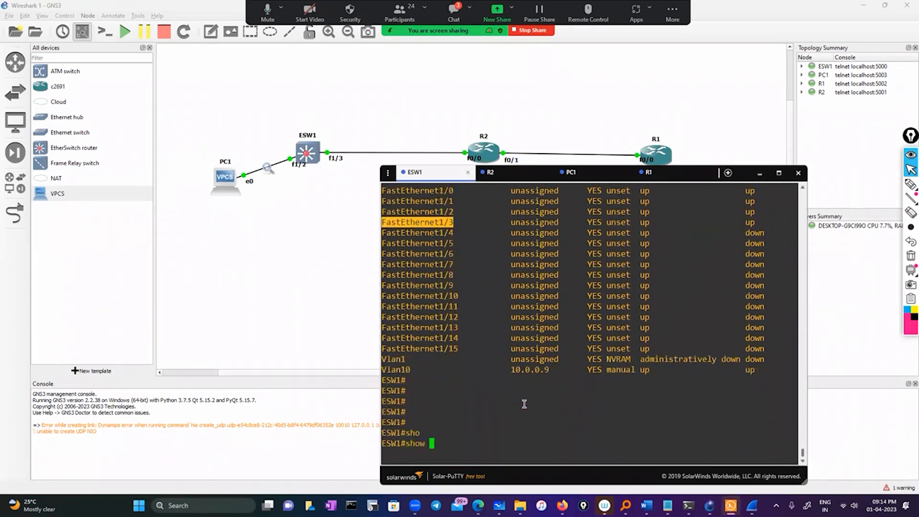
pyautogui.write('cd')
pyautogui.press('Tab')
pyautogui.write('p')
pyautogui.press('Tab')
pyautogui.write('ne')
pyautogui.press('Tab')
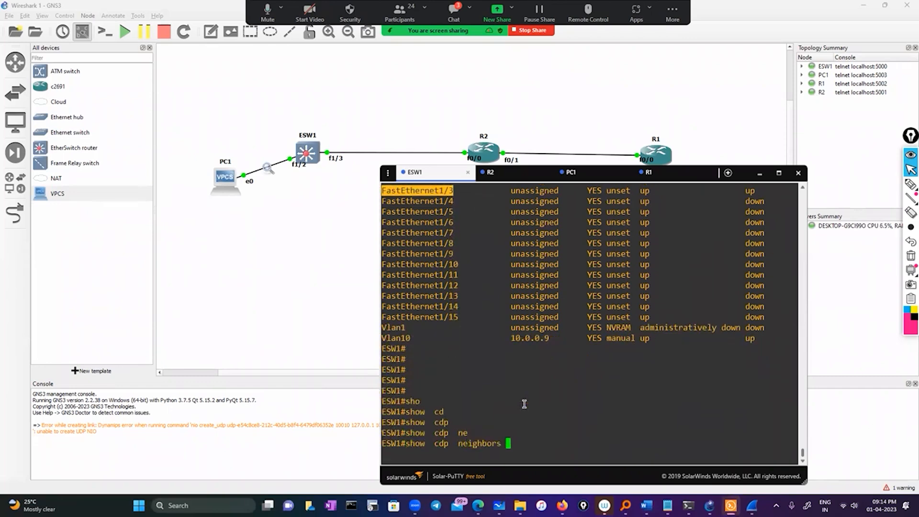
pyautogui.press('Return')
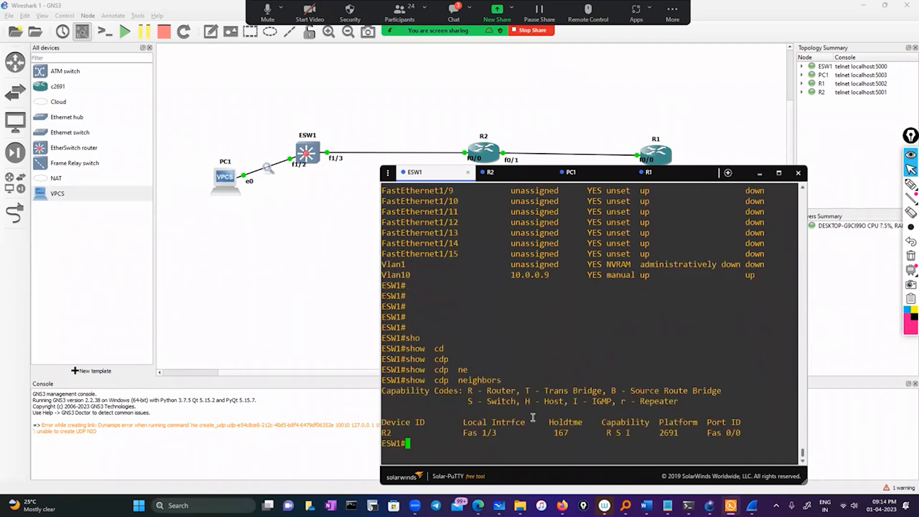
pyautogui.moveTo(454, 432); pyautogui.dragTo(492, 436)
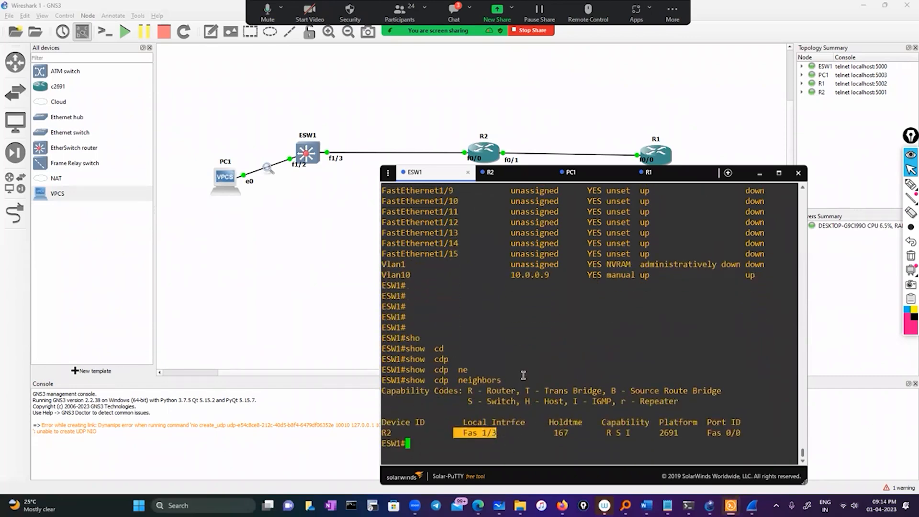
pyautogui.click(461, 441)
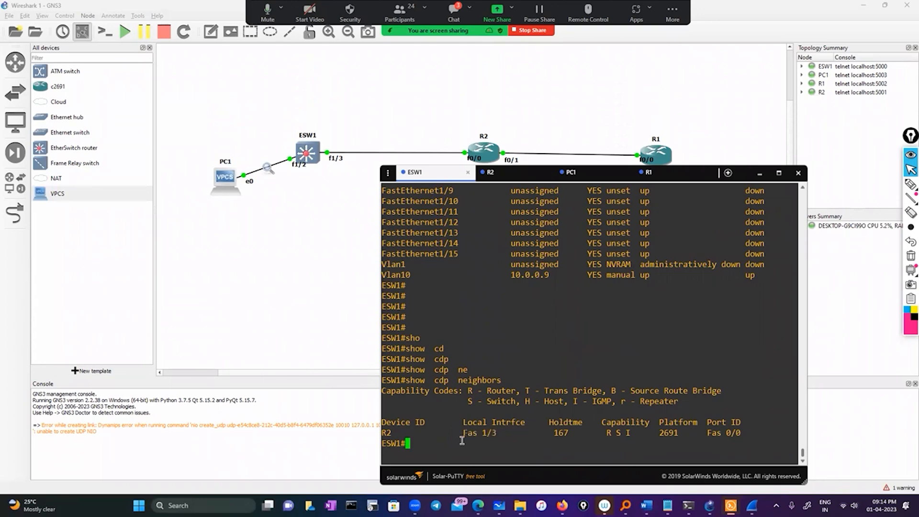
# Run show interfaces trunk on ESW1 and check which VLANs are allowed and active on Fa1/3.
pyautogui.write('sho')
pyautogui.press('Tab')
pyautogui.write('int')
pyautogui.press('Tab')
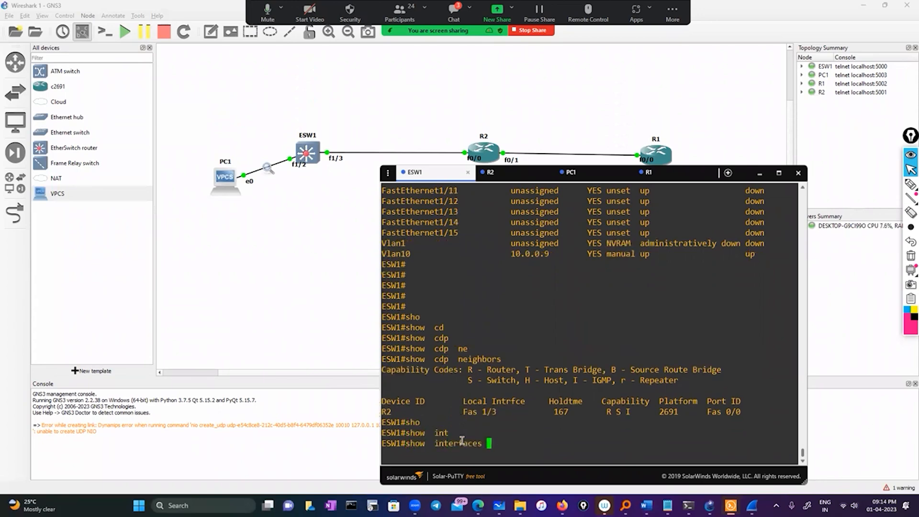
pyautogui.write('trun')
pyautogui.press('Tab')
pyautogui.press('Return')
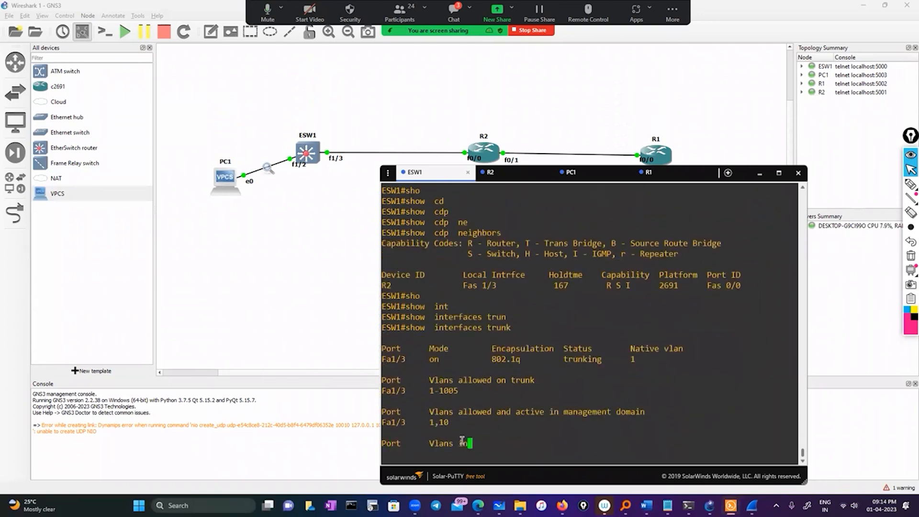
pyautogui.moveTo(420, 401); pyautogui.dragTo(474, 402)
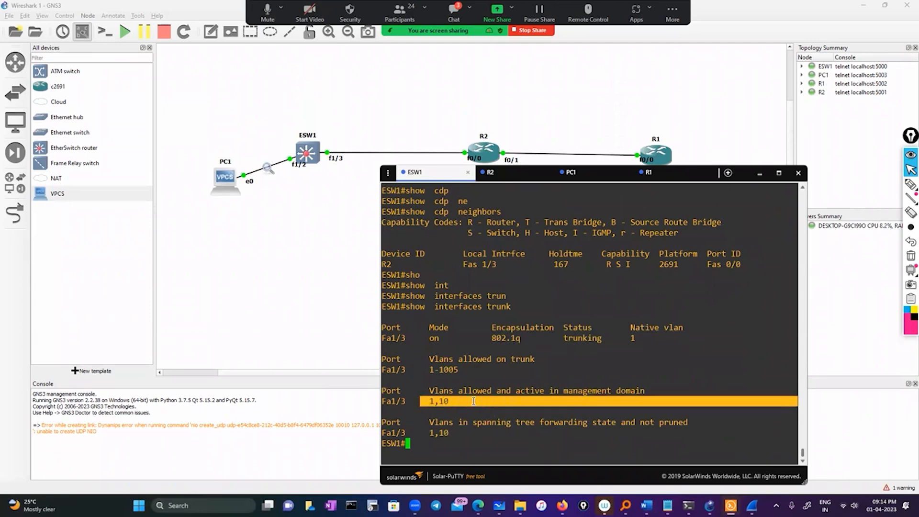
# Run sh ip int brief on R2 to look up the IP address of its FastEthernet0/0.1 subinterface.
pyautogui.click(504, 173)
pyautogui.write('sh')
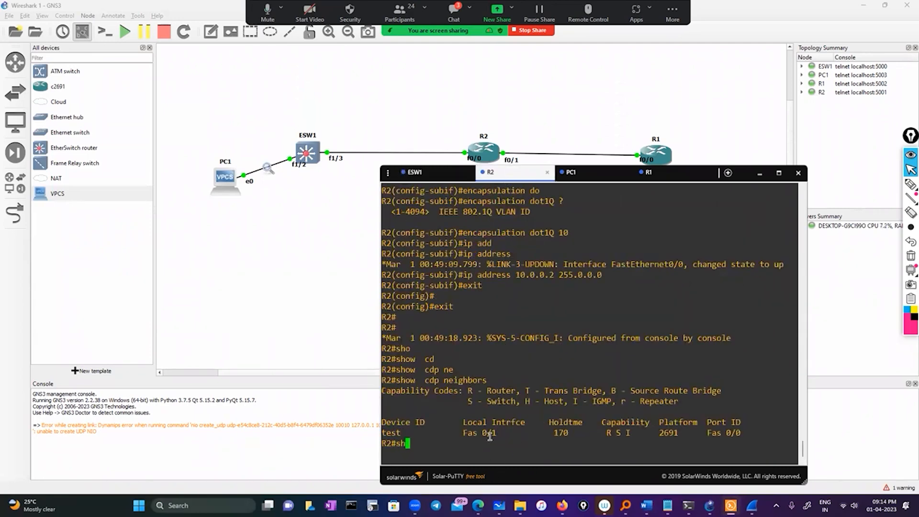
pyautogui.write(' ip int br')
pyautogui.press('Tab')
pyautogui.press('Return')
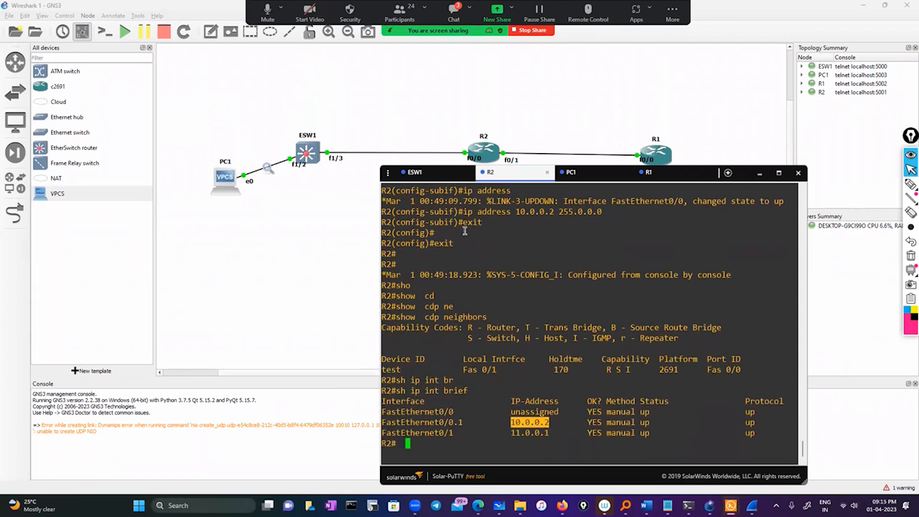
# Ping R2's subinterface at 10.0.0.2 from ESW1.
pyautogui.click(426, 172)
pyautogui.write('pi')
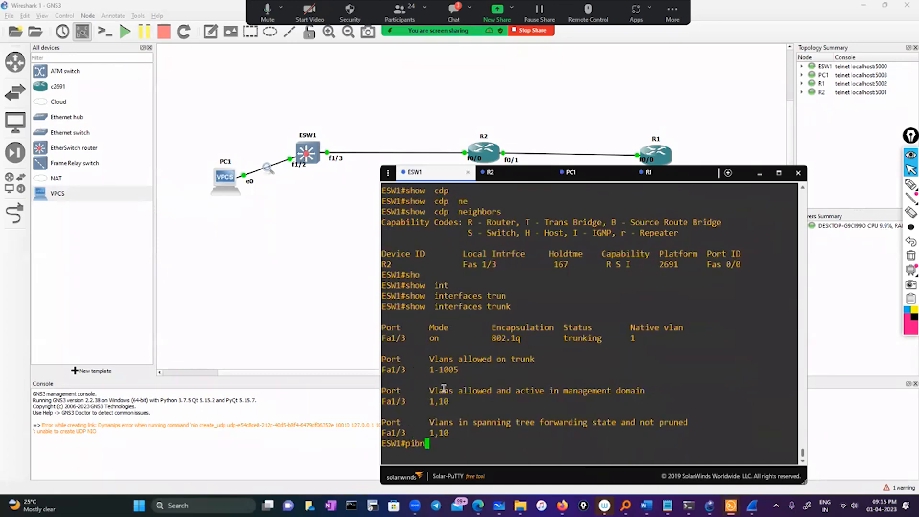
pyautogui.write('ng 10.0.0.2')
pyautogui.press('Return')
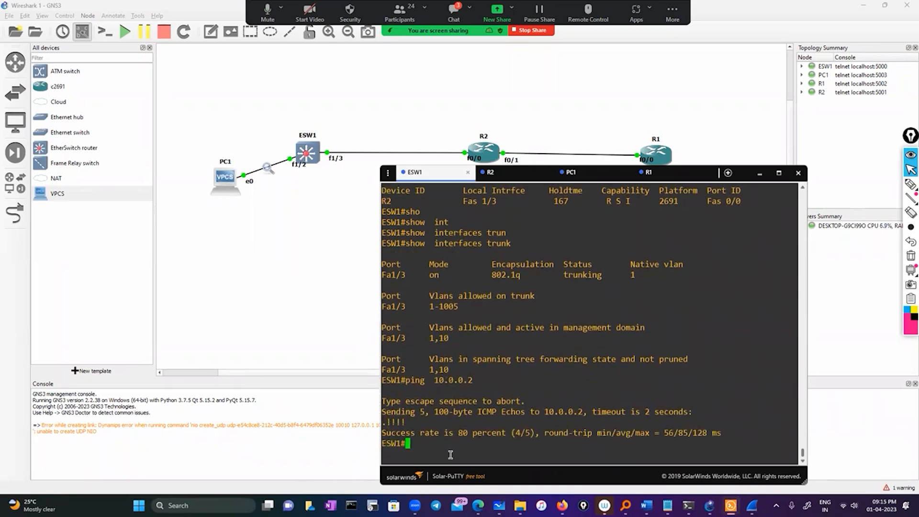
# In ESW1's configuration mode, set fastEthernet 1/3 as the source interface of monitor session 1, monitoring both received and transmitted traffic.
pyautogui.write('conf')
pyautogui.press('Tab')
pyautogui.press('Return')
pyautogui.press('Return')
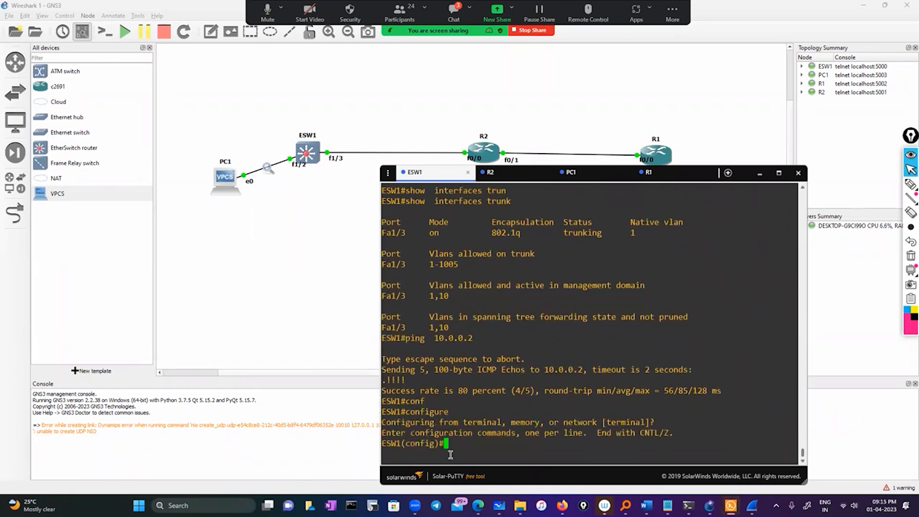
pyautogui.write('mon')
pyautogui.press('Tab')
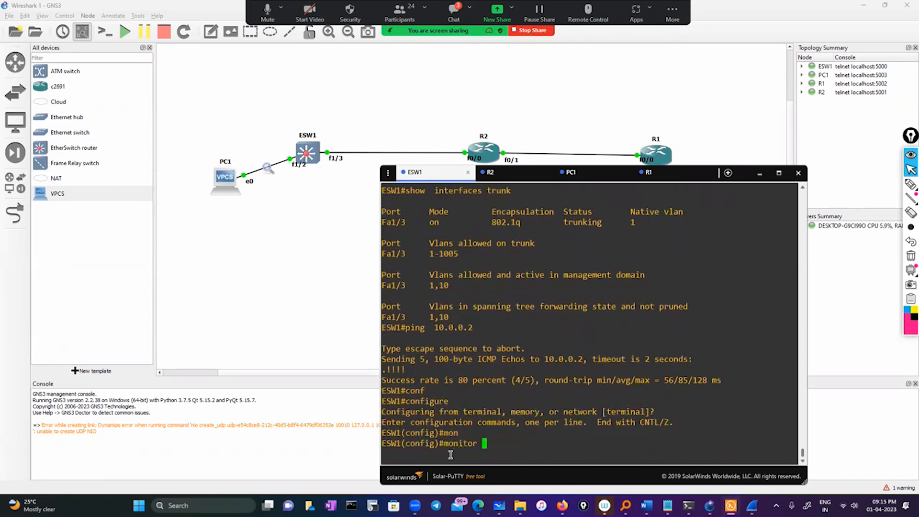
pyautogui.write('se')
pyautogui.press('Tab')
pyautogui.write('1 so')
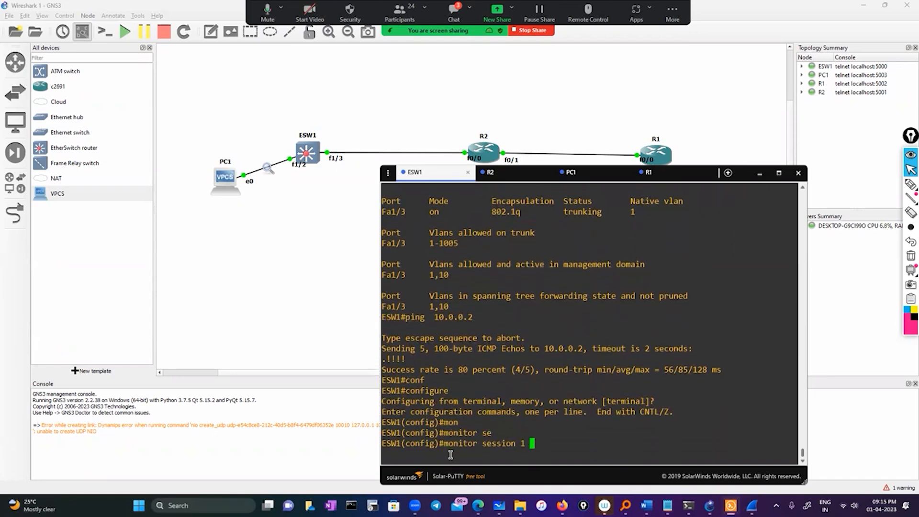
pyautogui.press('Tab')
pyautogui.write('f')
pyautogui.press('Tab')
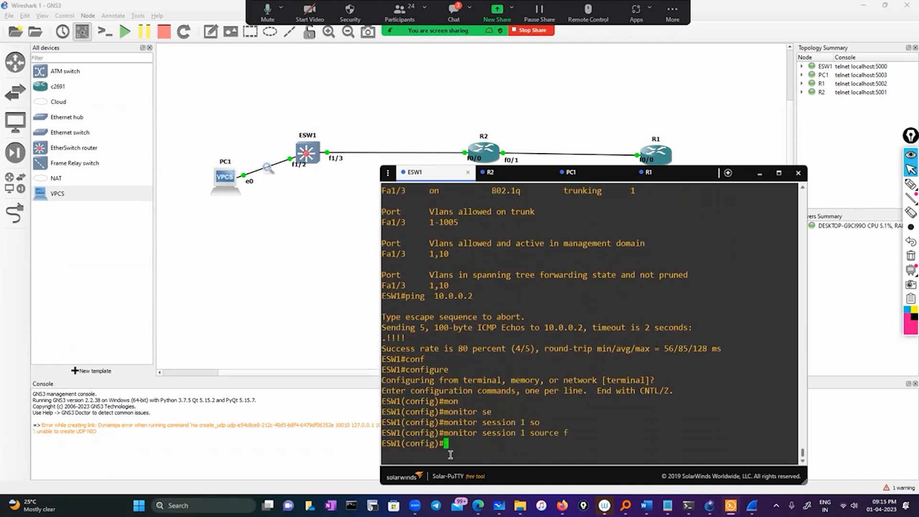
pyautogui.write('in')
pyautogui.press('Tab')
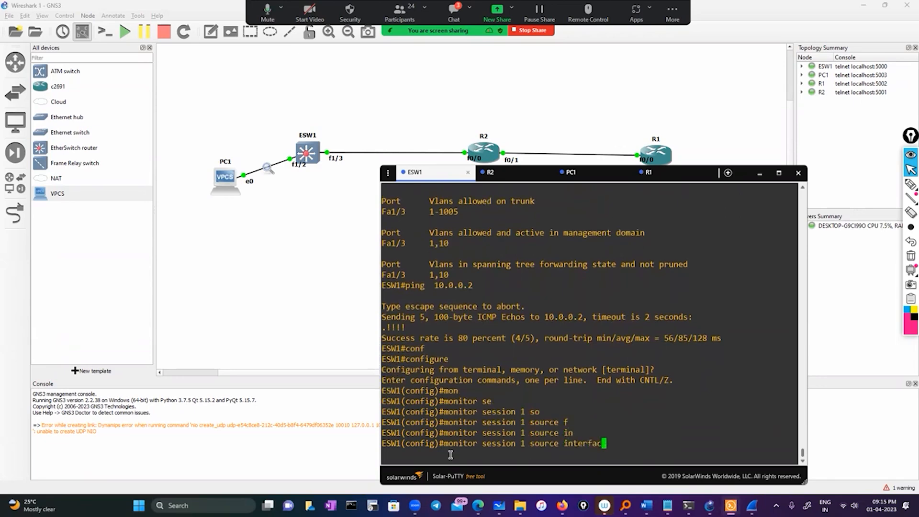
pyautogui.write('fa')
pyautogui.press('Tab')
pyautogui.write('1/3 ?')
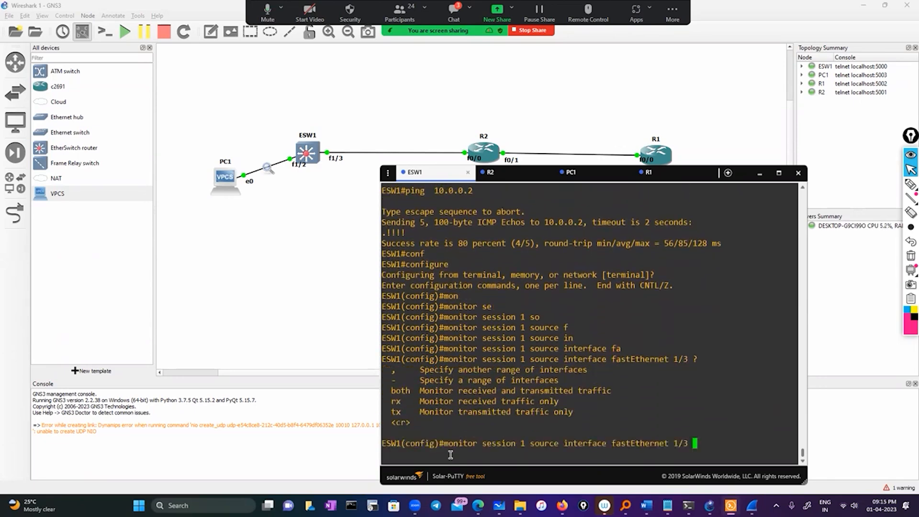
pyautogui.write('bo')
pyautogui.press('Tab')
pyautogui.press('Return')
# Set fastEthernet 1/2 as the destination interface of monitor session 1 on ESW1, and exit configuration mode.
pyautogui.write('mon')
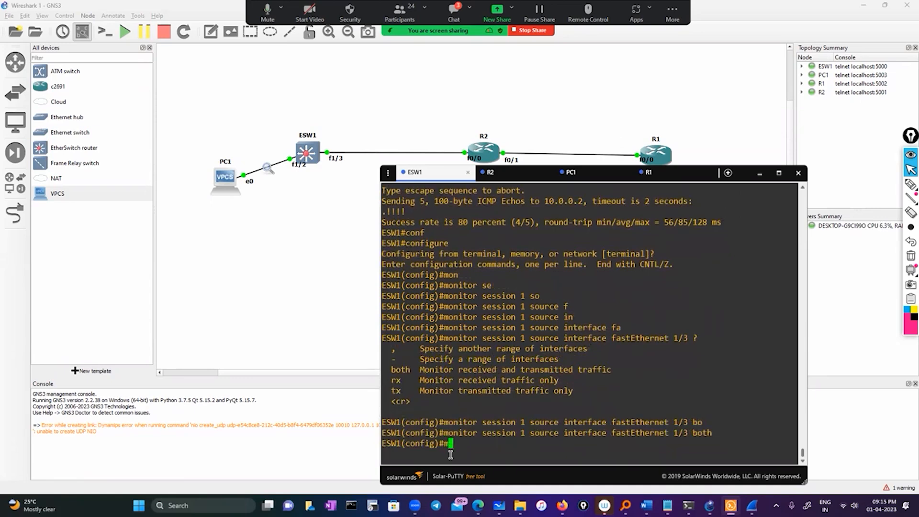
pyautogui.press('Tab')
pyautogui.write('se')
pyautogui.press('Tab')
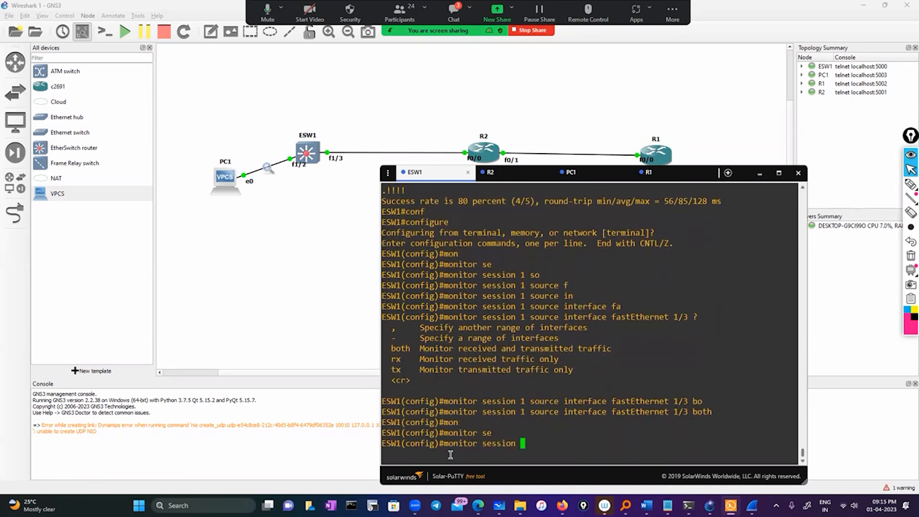
pyautogui.write('1')
pyautogui.write(' de')
pyautogui.press('Tab')
pyautogui.write('in')
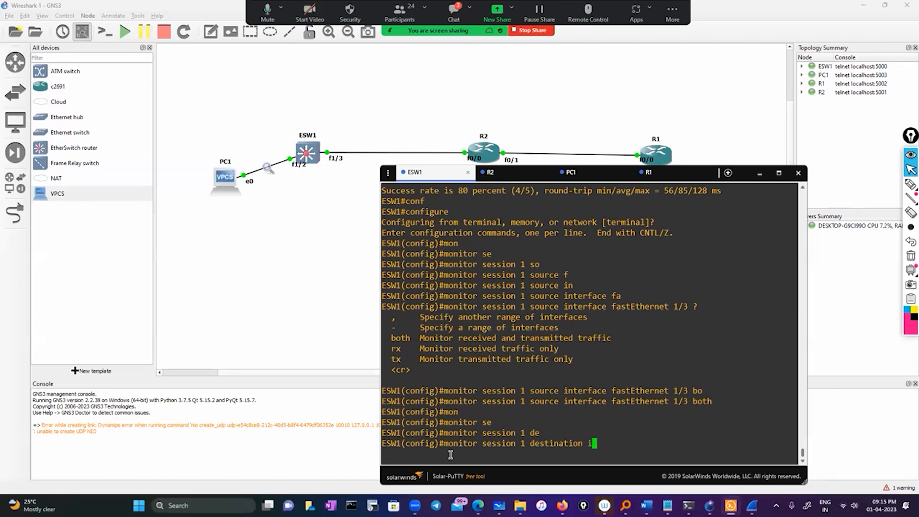
pyautogui.press('Tab')
pyautogui.write('f')
pyautogui.press('Tab')
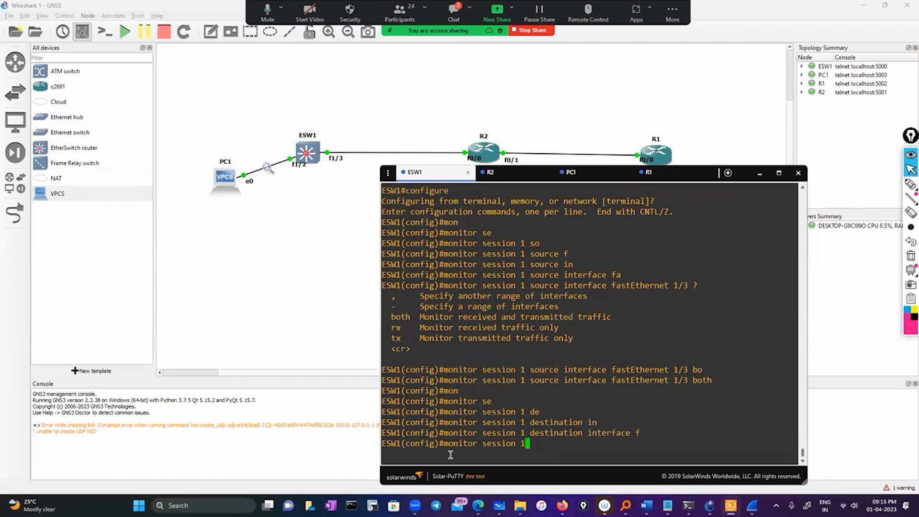
pyautogui.write('1/2')
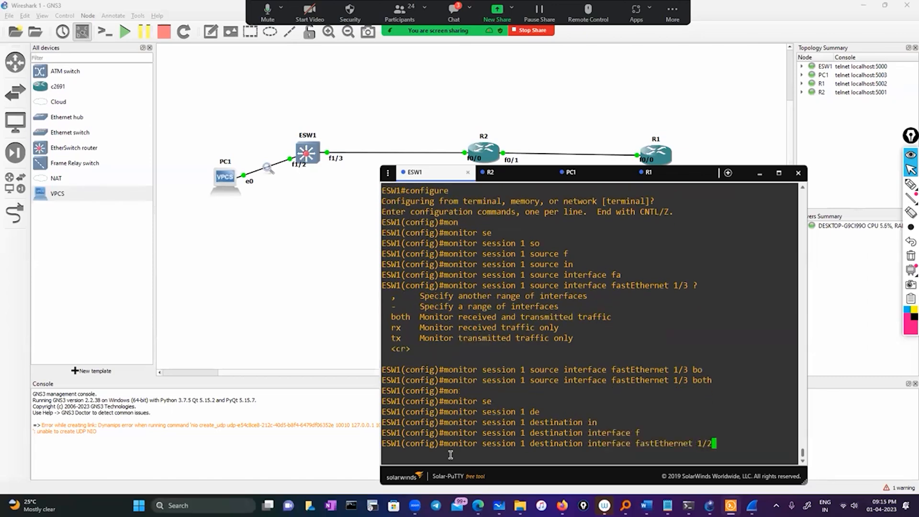
pyautogui.write(' ?')
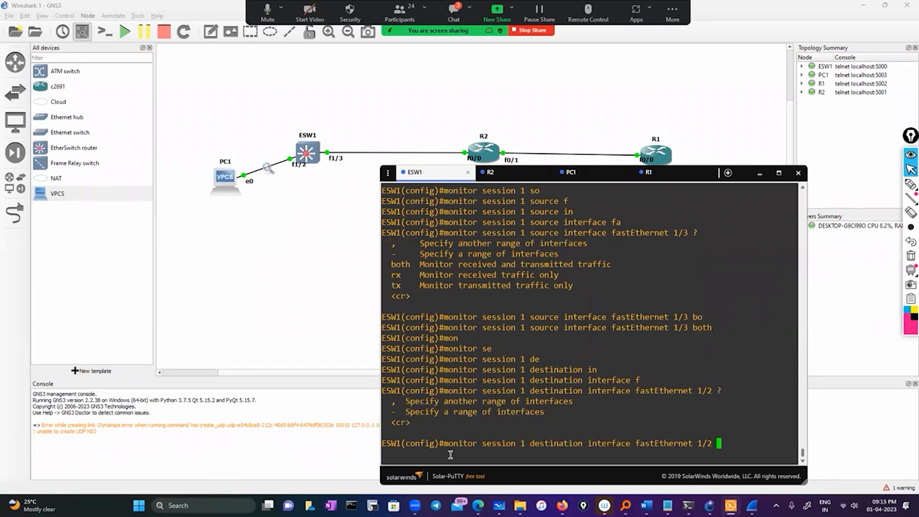
pyautogui.press('Return')
pyautogui.press('Return')
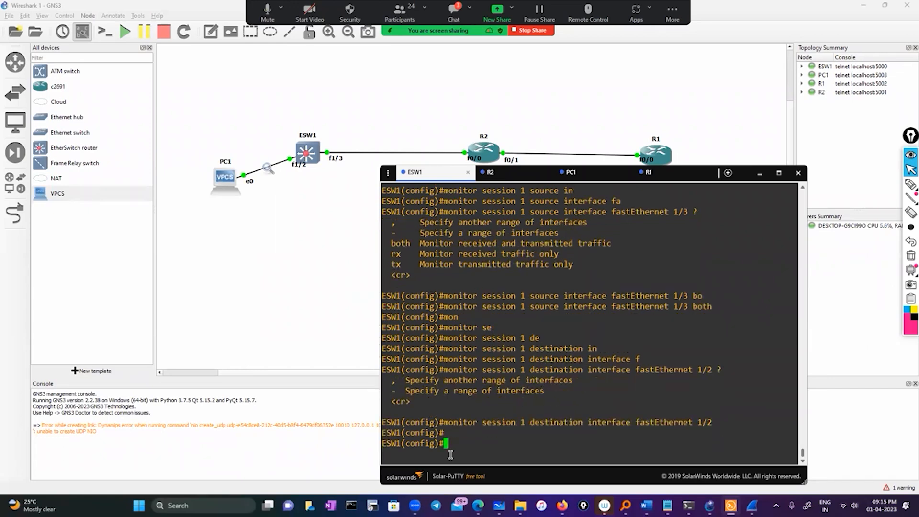
pyautogui.press('Return')
pyautogui.write('exit')
pyautogui.press('Return')
pyautogui.press('Return')
pyautogui.press('Return')
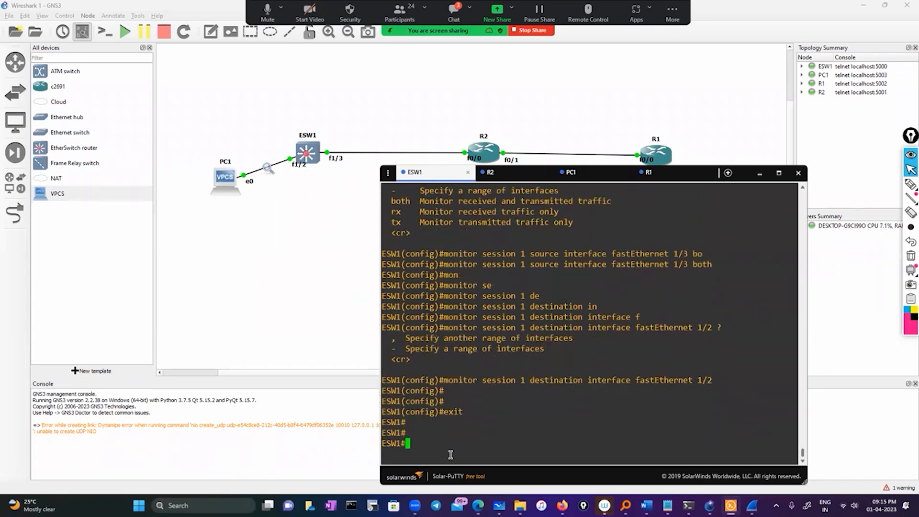
# Run show interfaces fastEthernet 1/2 on ESW1 and read its full status output.
pyautogui.write('sh')
pyautogui.press('Tab')
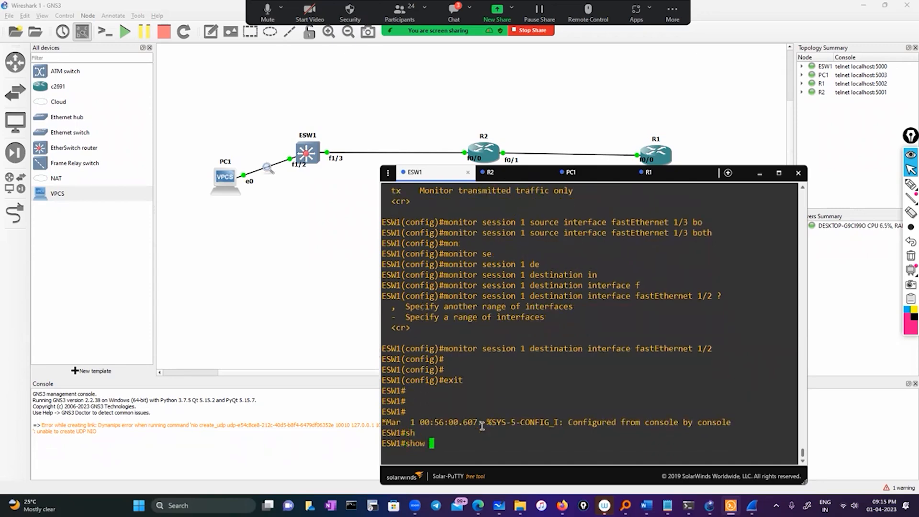
pyautogui.write('inty')
pyautogui.press('Tab')
pyautogui.press('BackSpace')
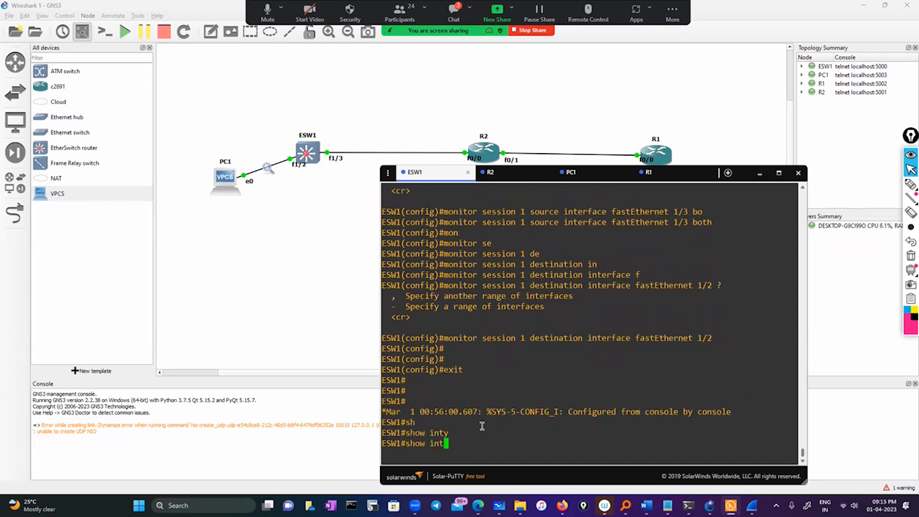
pyautogui.press('Tab')
pyautogui.moveTo(636, 328); pyautogui.dragTo(712, 328)
pyautogui.rightClick(713, 327)
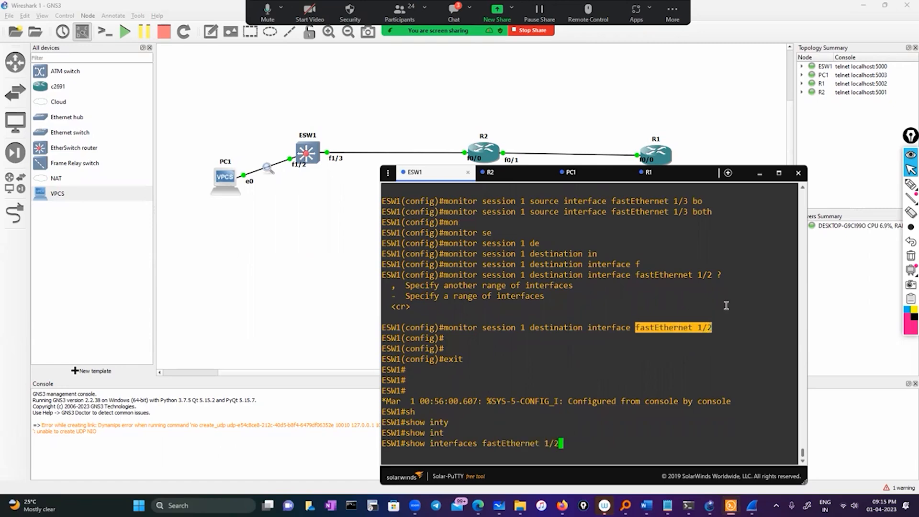
pyautogui.press('Return')
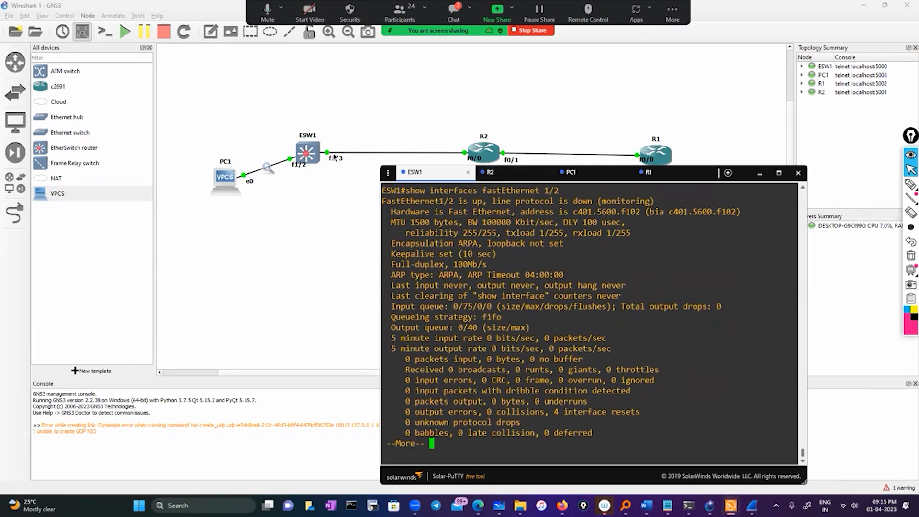
pyautogui.click(453, 439)
pyautogui.press('space')
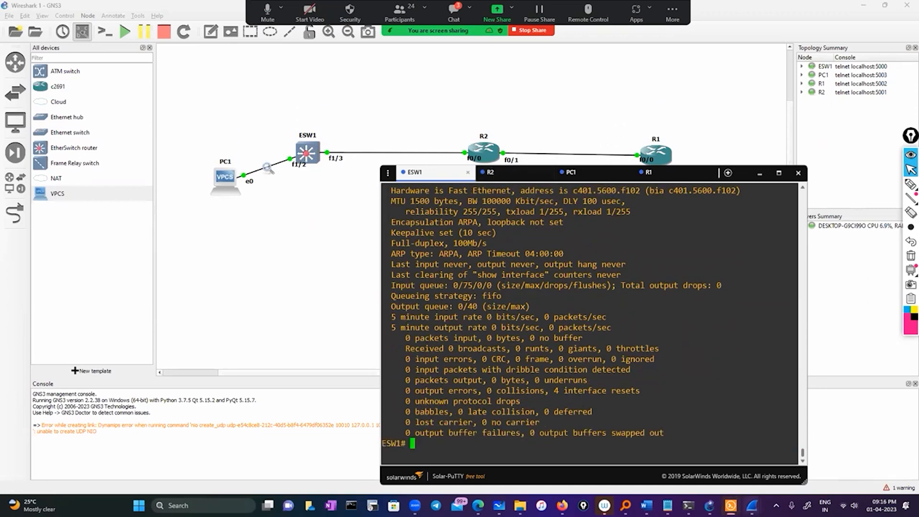
# Quit the pending Wireshark capture without saving its packets, and close all remaining Wireshark windows.
pyautogui.moveTo(752, 506)
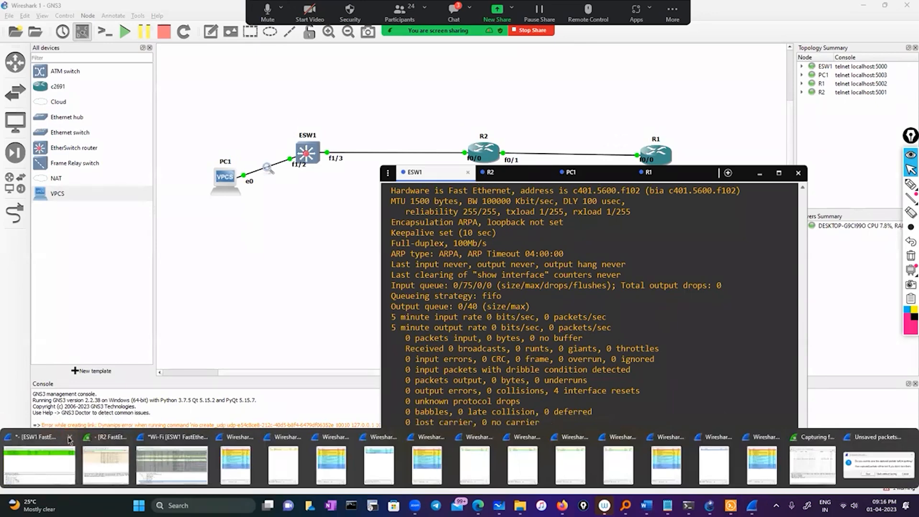
pyautogui.click(857, 464)
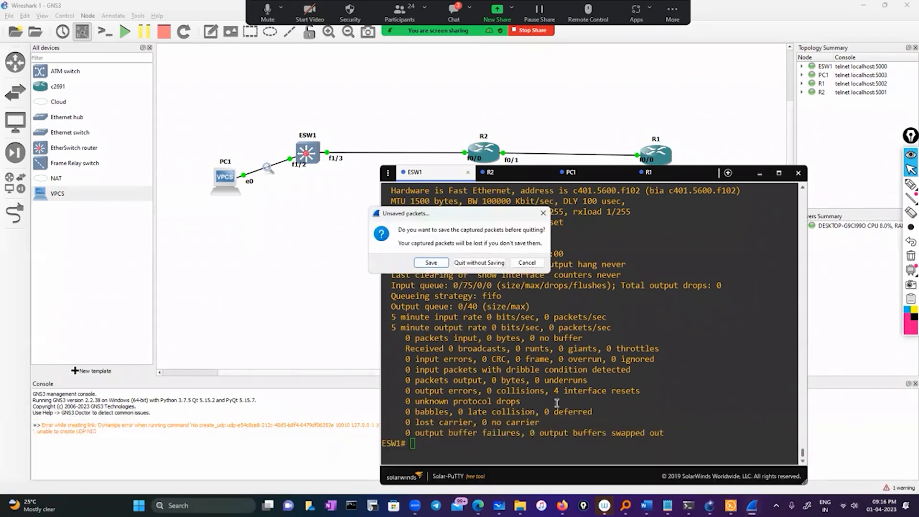
pyautogui.click(478, 262)
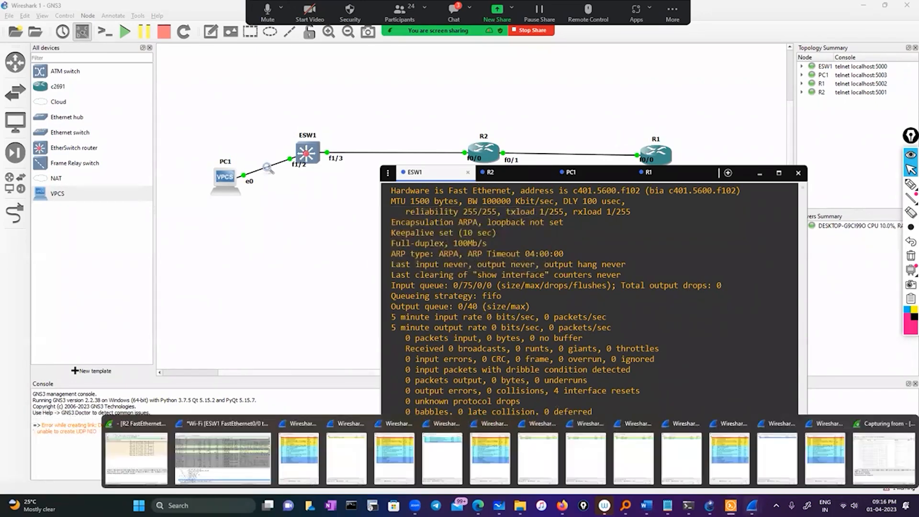
pyautogui.rightClick(752, 506)
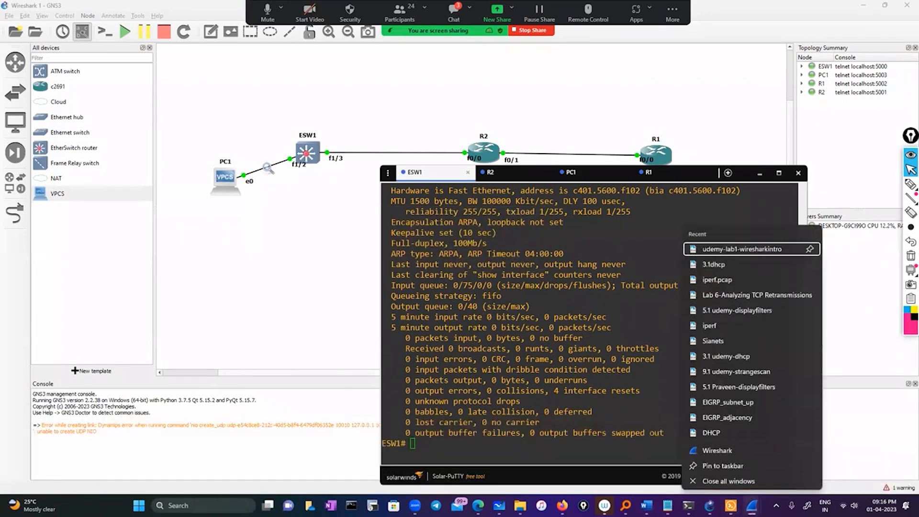
pyautogui.click(747, 480)
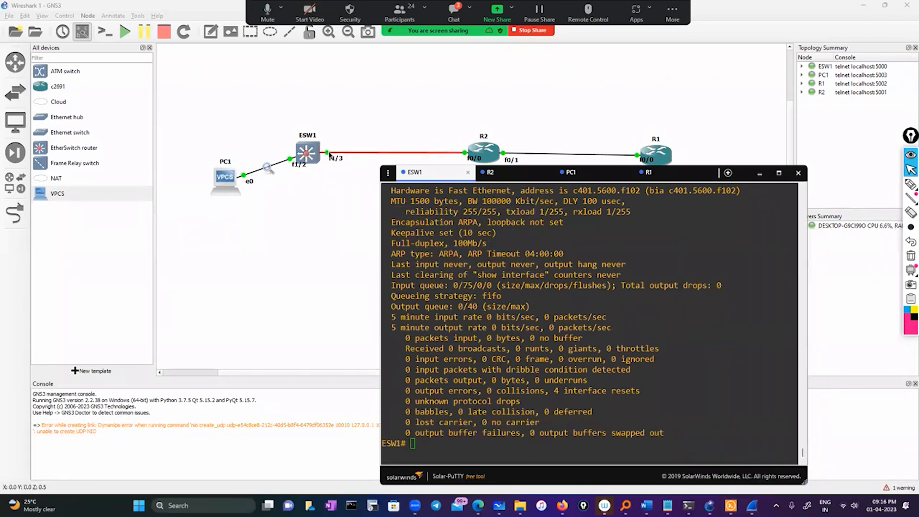
# Start a packet capture on the link from ESW1 FastEthernet1/3 to R2 FastEthernet0/0, and reposition its capture window.
pyautogui.click(331, 154)
pyautogui.rightClick(329, 153)
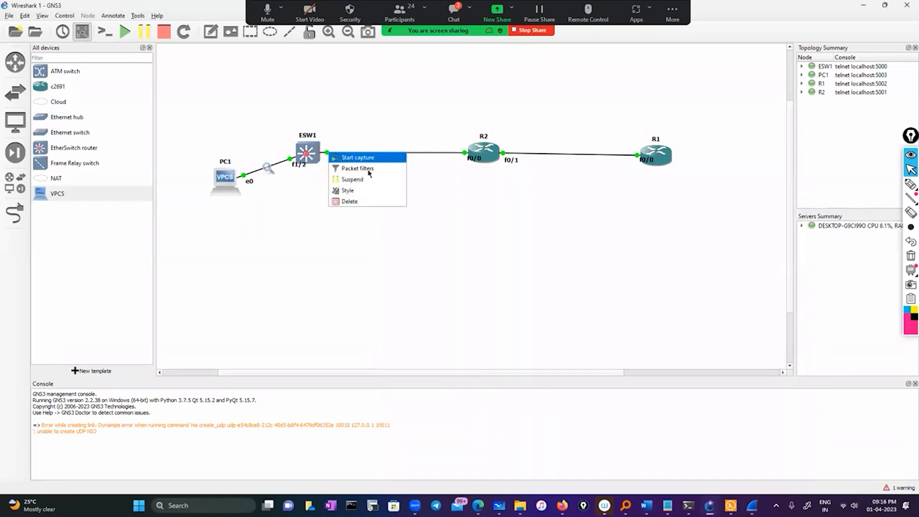
pyautogui.click(358, 157)
pyautogui.click(509, 267)
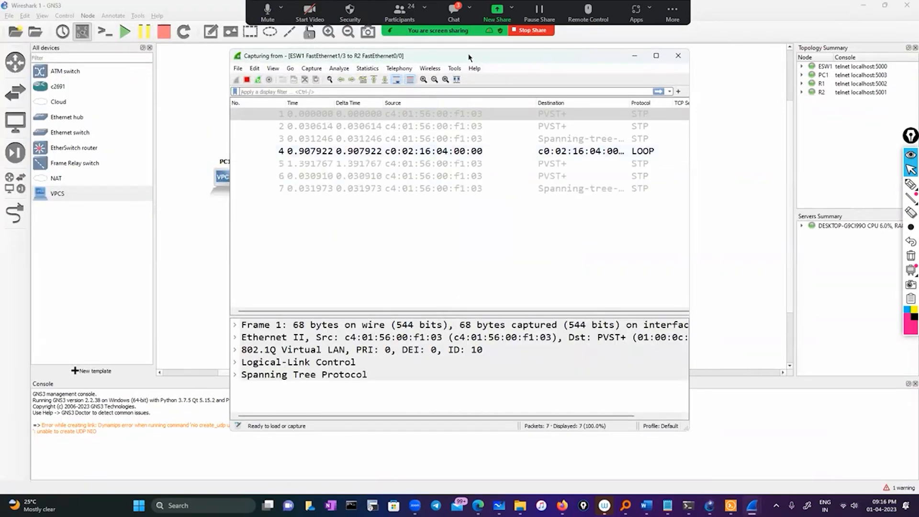
pyautogui.moveTo(565, 56); pyautogui.dragTo(652, 65)
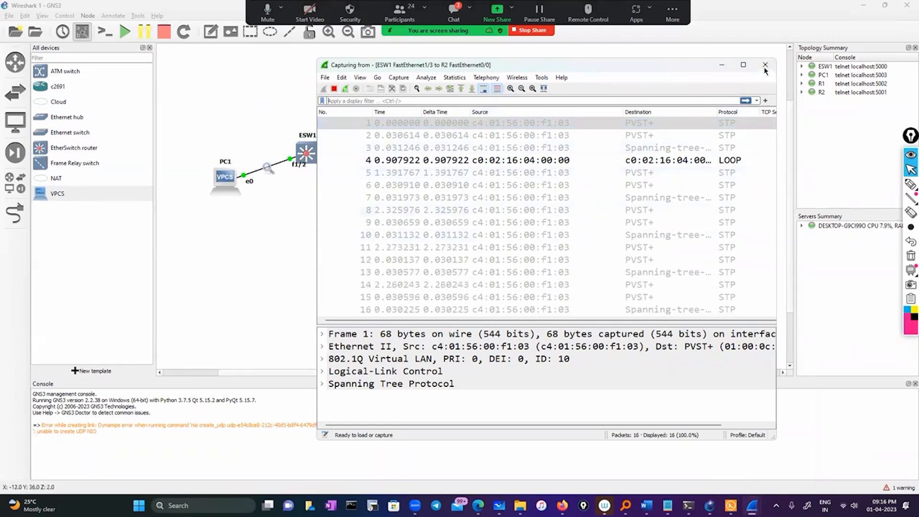
# Close the FastEthernet1/3 capture window without saving, and open Wireshark on the link from ESW1 FastEthernet1/2 to PC1.
pyautogui.click(765, 65)
pyautogui.click(513, 262)
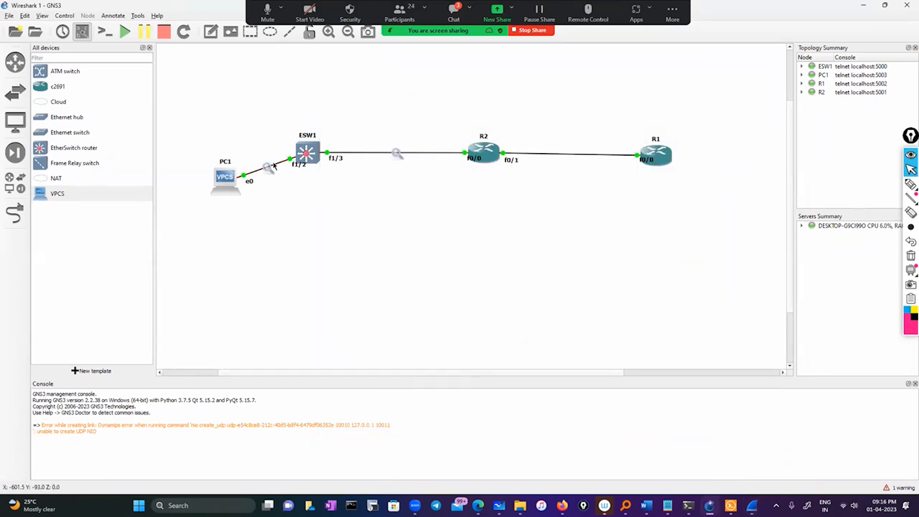
pyautogui.click(274, 166)
pyautogui.rightClick(291, 160)
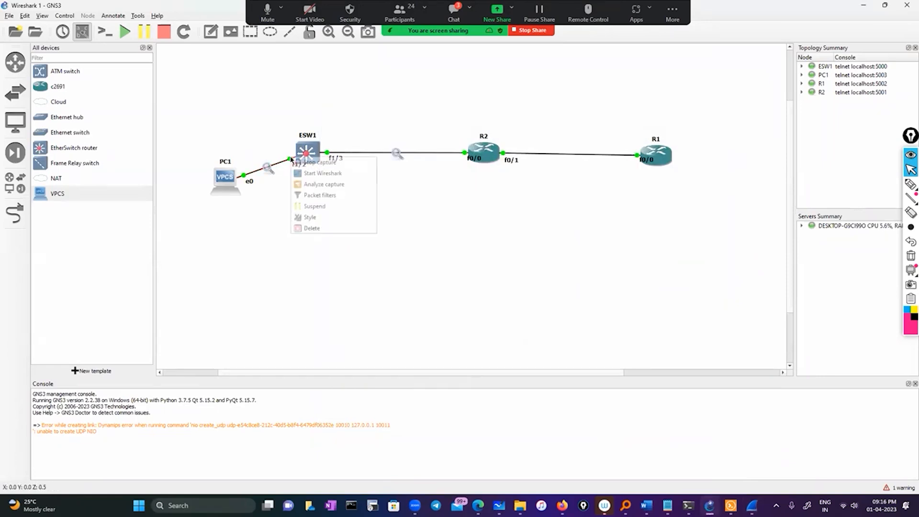
pyautogui.click(446, 232)
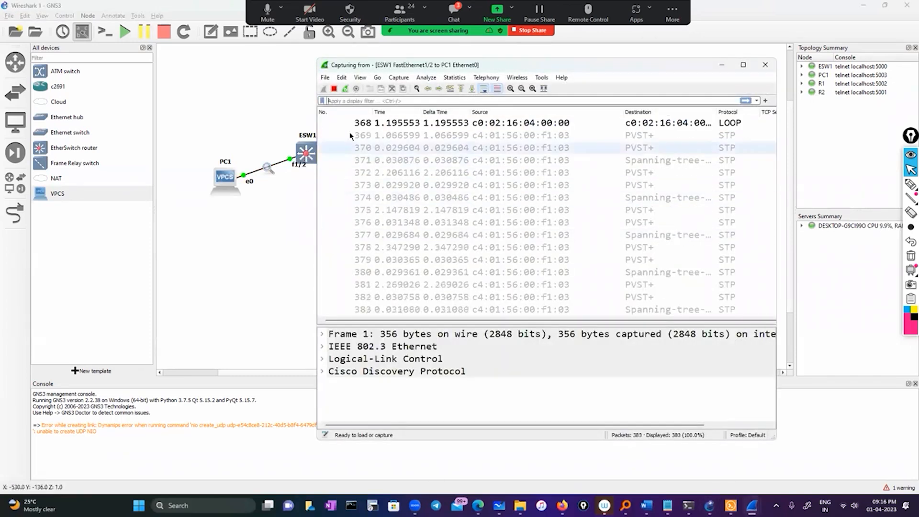
# List the command history on ESW1's console and ping 10.0.0.2 using the address from that list.
pyautogui.click(731, 506)
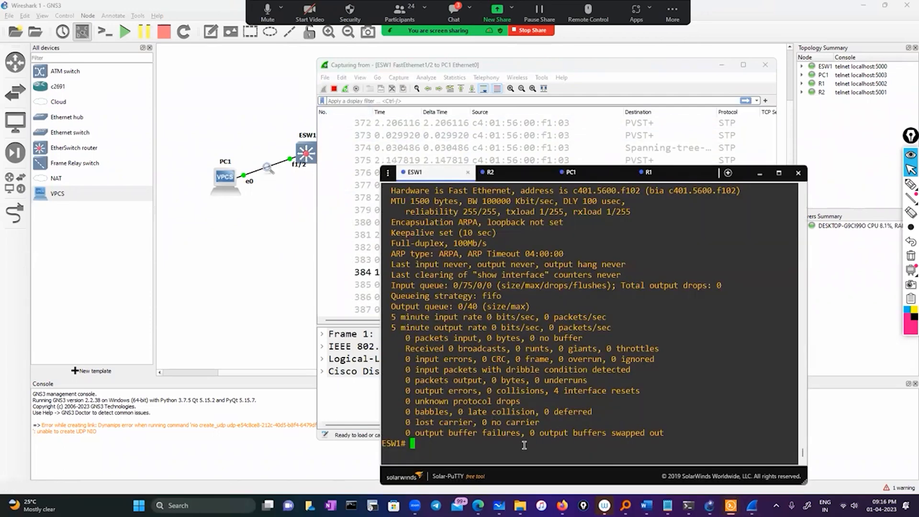
pyautogui.write('sh his')
pyautogui.press('Return')
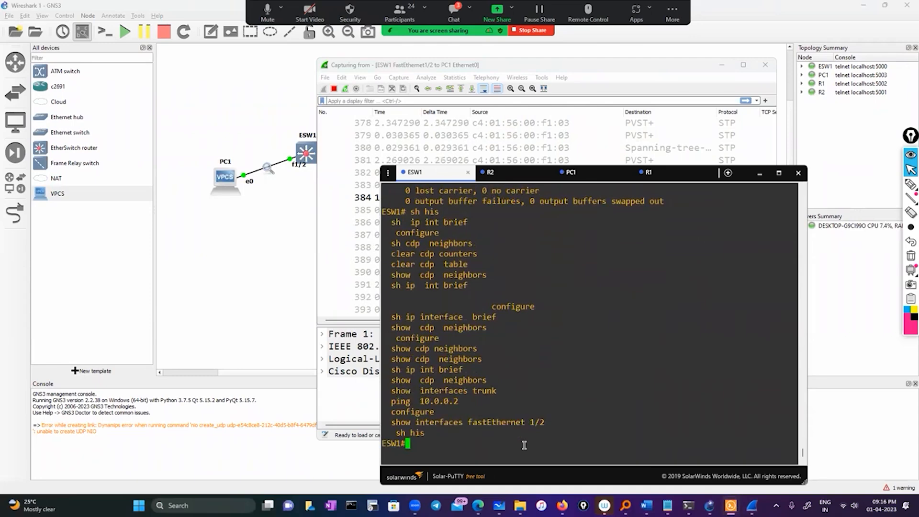
pyautogui.write('ping')
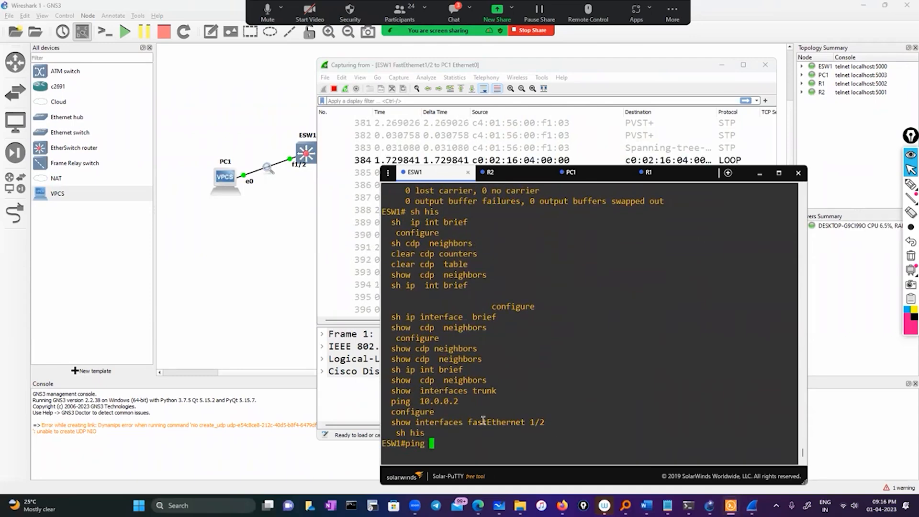
pyautogui.doubleClick(439, 401)
pyautogui.rightClick(504, 408)
pyautogui.press('Return')
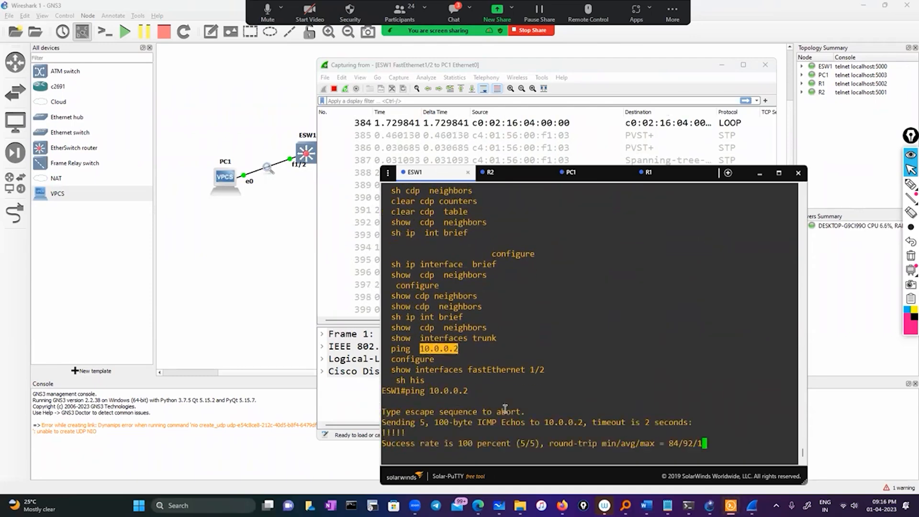
# Filter the ESW1 FastEthernet1/2 capture in Wireshark with ip.addr==10.0.0.2.
pyautogui.click(411, 99)
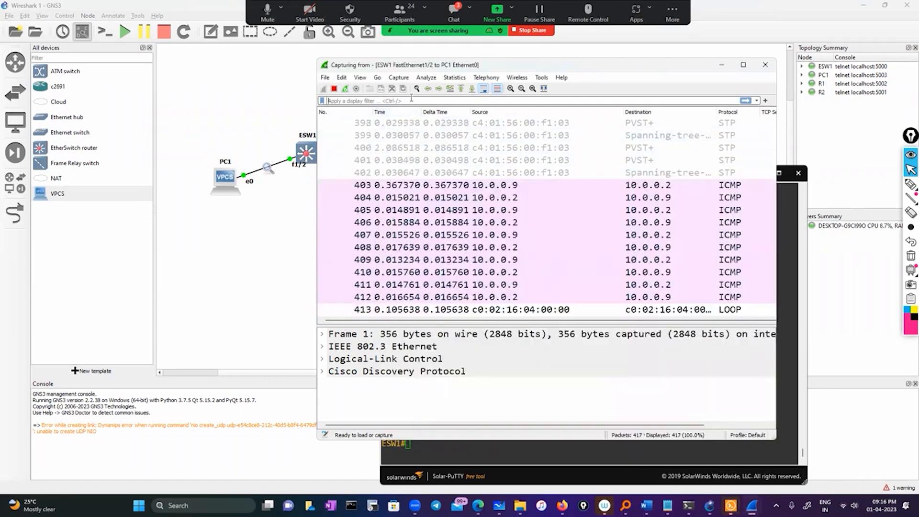
pyautogui.write('ip.add')
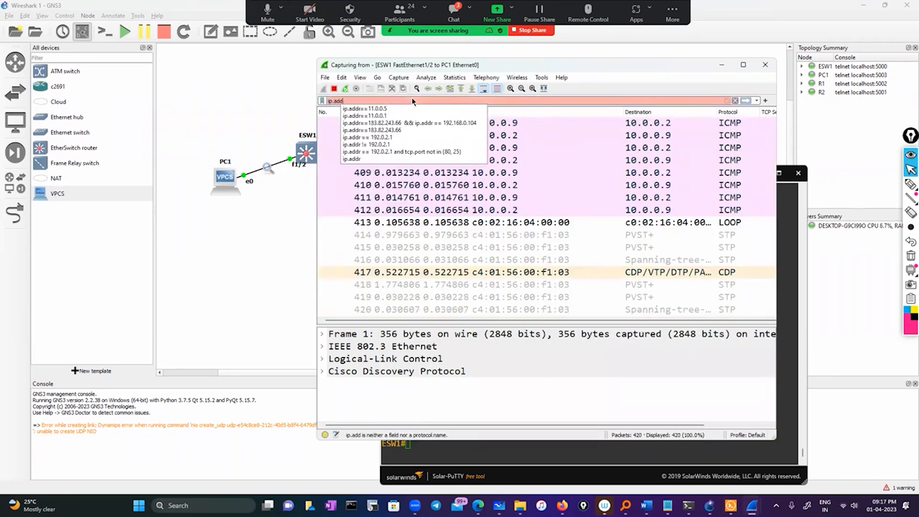
pyautogui.write('r==')
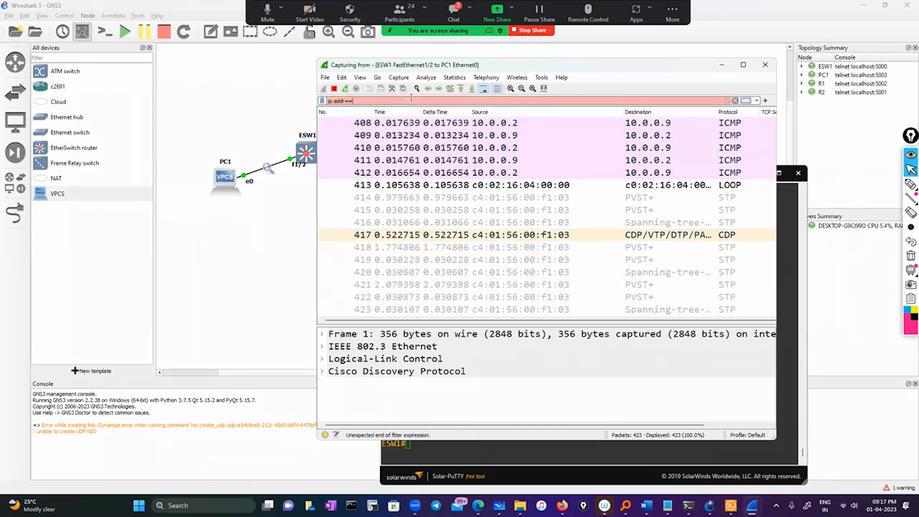
pyautogui.write('10.0.0.2')
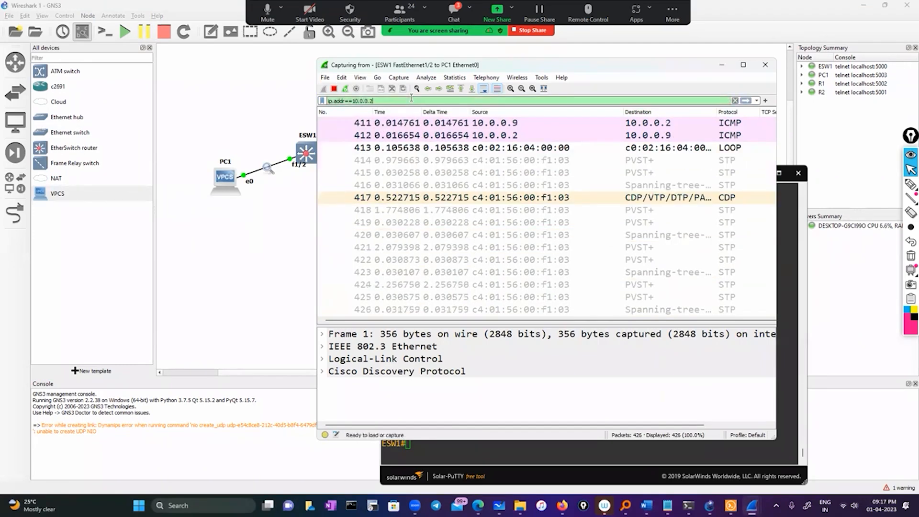
pyautogui.press('Return')
# Copy the IP address of FastEthernet0/0 from R1's console and ping 11.0.0.5 from ESW1.
pyautogui.click(494, 443)
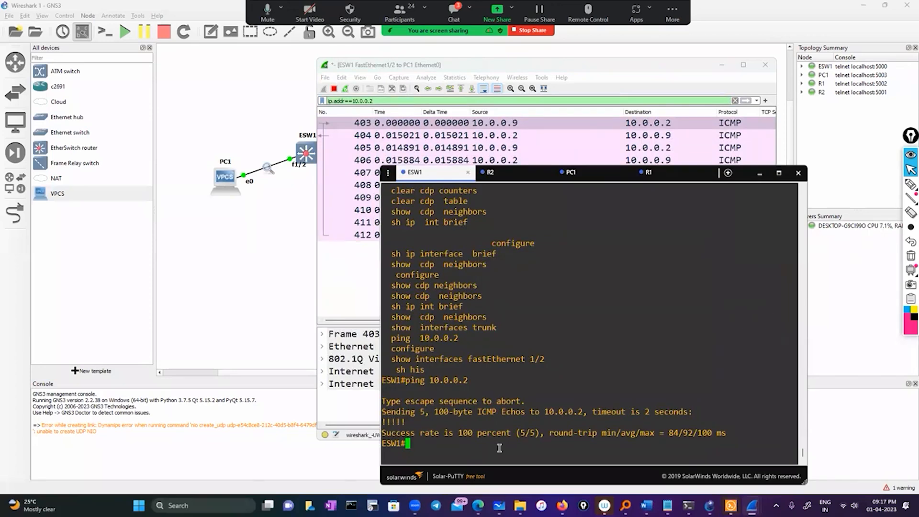
pyautogui.click(667, 176)
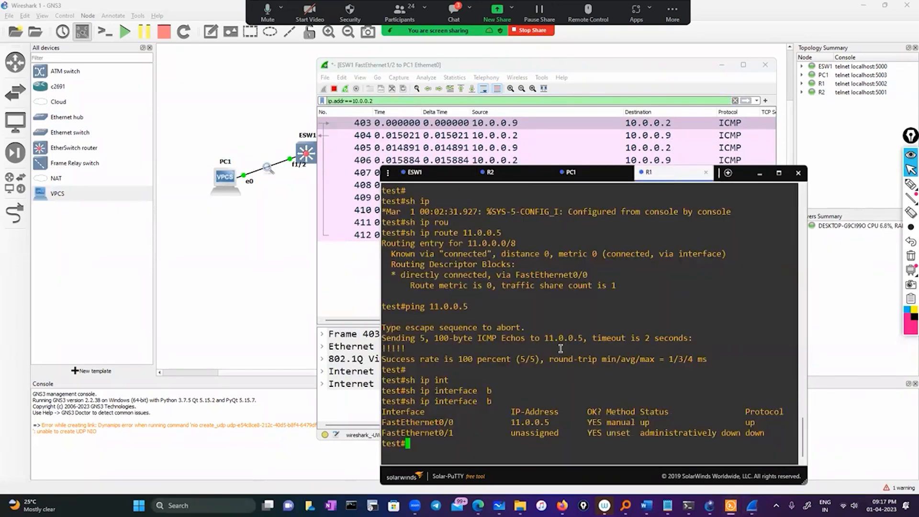
pyautogui.doubleClick(533, 422)
pyautogui.hotkey('ctrl', 'c')
pyautogui.click(532, 174)
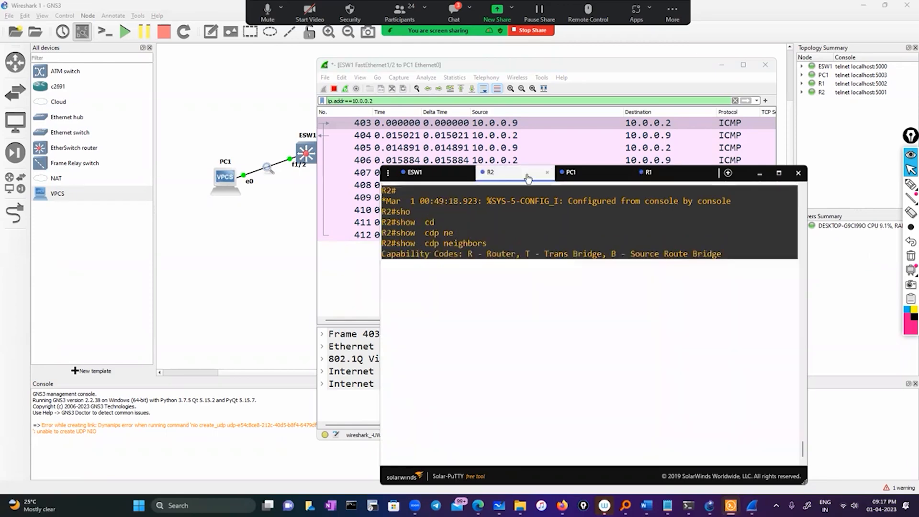
pyautogui.click(447, 176)
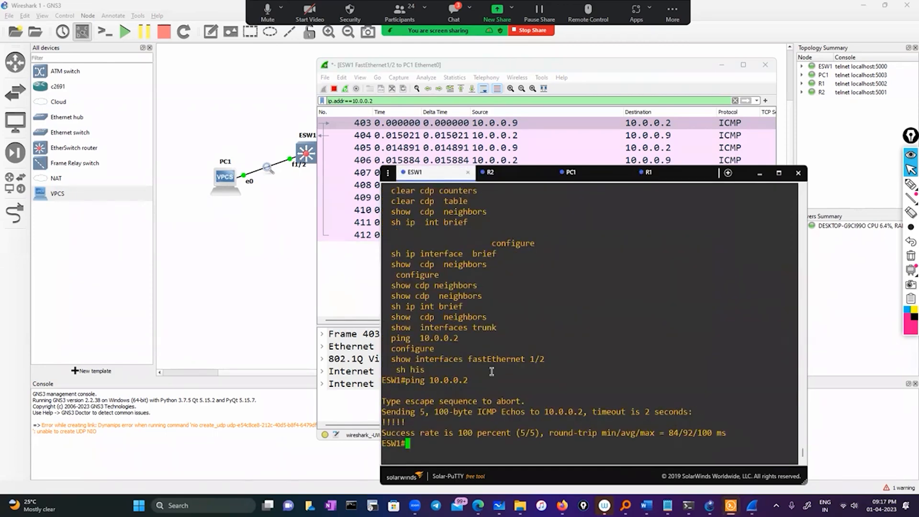
pyautogui.write('ping')
pyautogui.rightClick(496, 364)
pyautogui.press('Return')
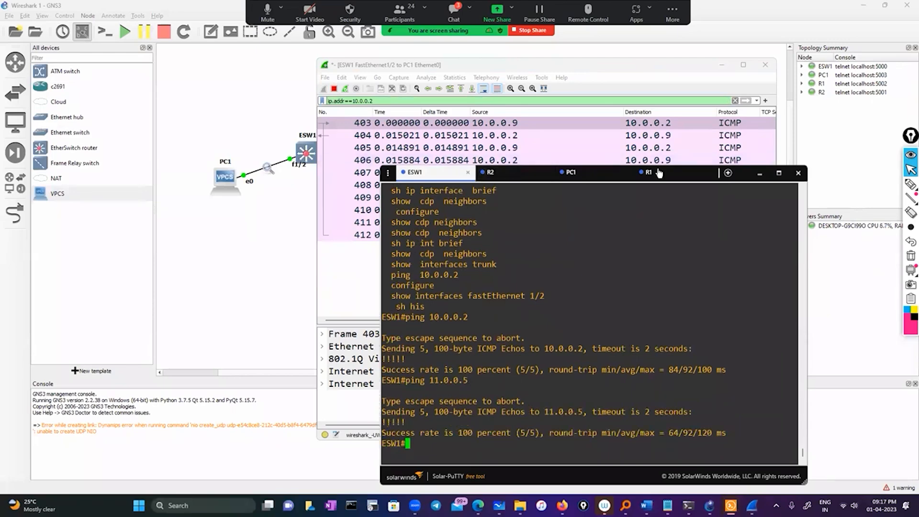
# Repeat the ping to 11.0.0.5 from ESW1 and inspect frame 403 in the filtered Wireshark capture.
pyautogui.click(354, 277)
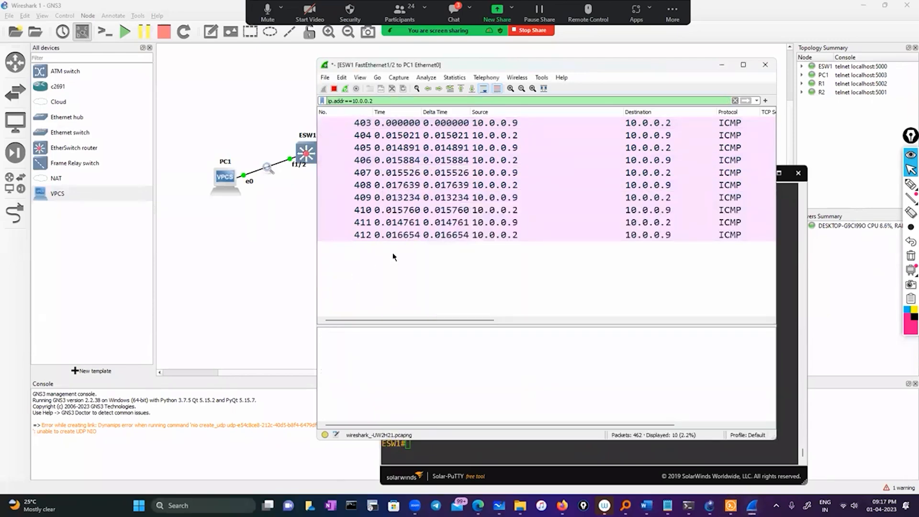
pyautogui.click(392, 123)
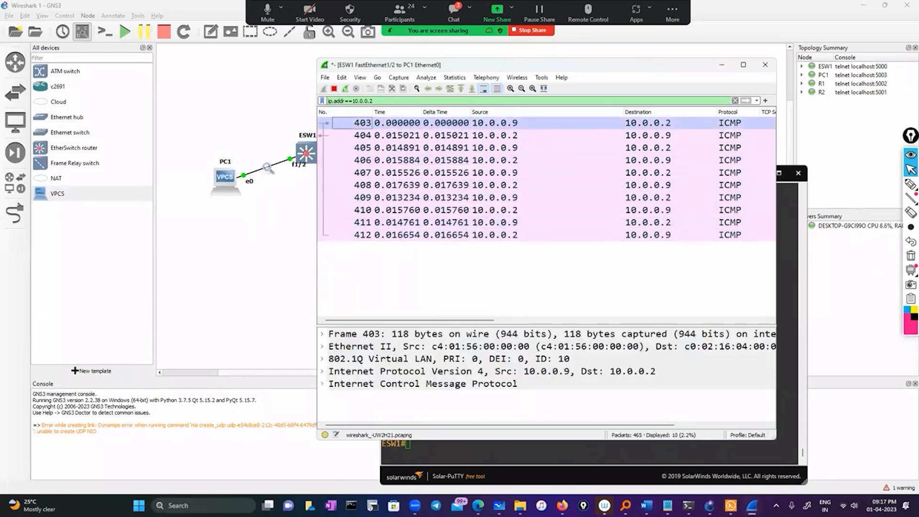
pyautogui.click(503, 455)
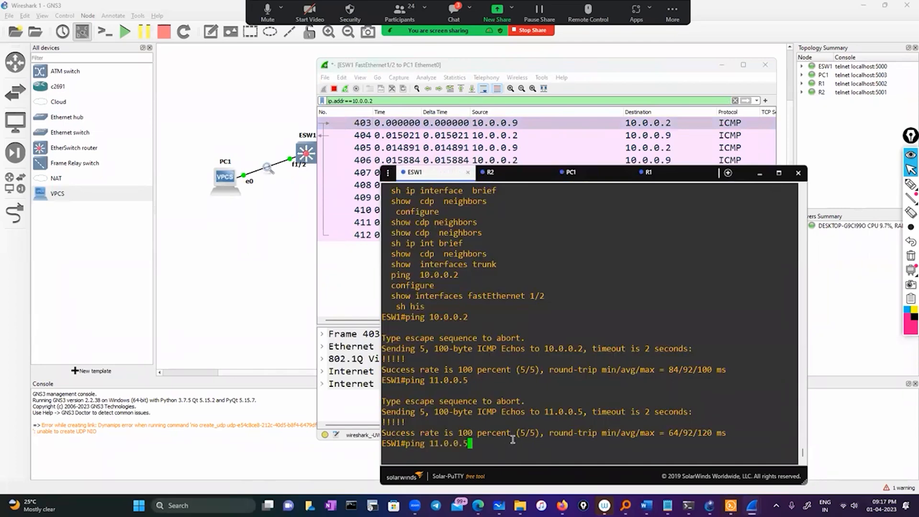
pyautogui.click(355, 263)
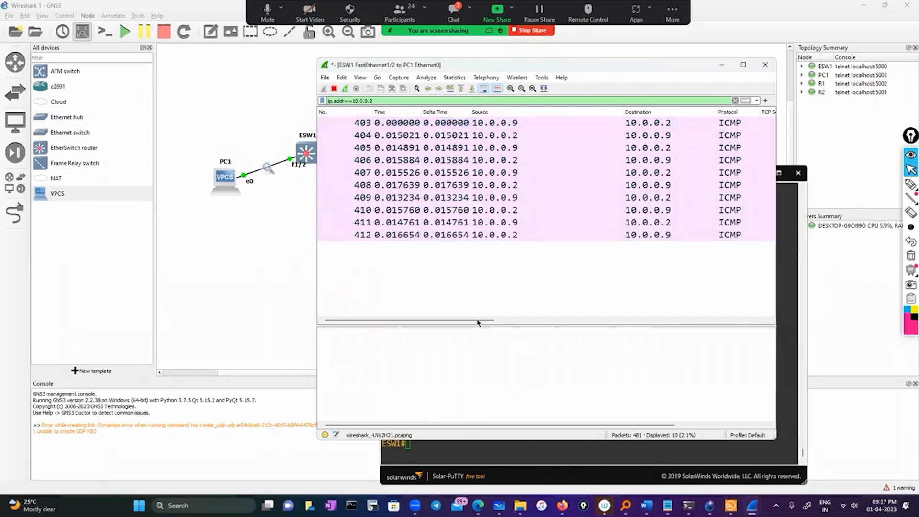
pyautogui.moveTo(464, 320); pyautogui.dragTo(383, 321)
pyautogui.click(363, 123)
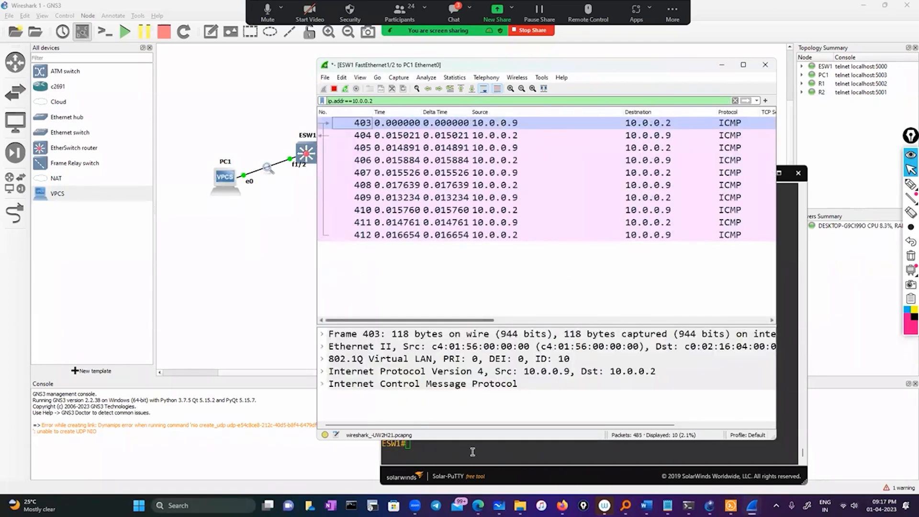
# Ping 10.0.0.2 from ESW1 two more times, checking the filtered Wireshark capture after each ping.
pyautogui.click(472, 452)
pyautogui.press('Up')
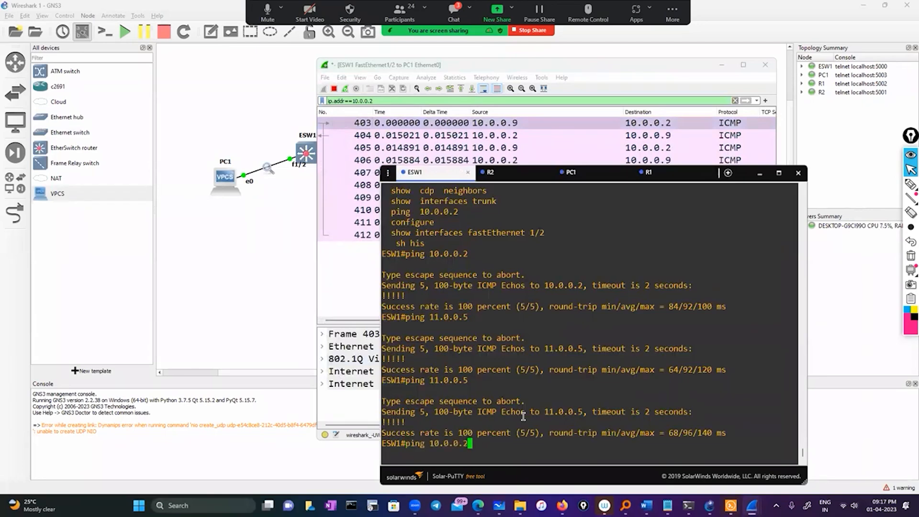
pyautogui.press('Return')
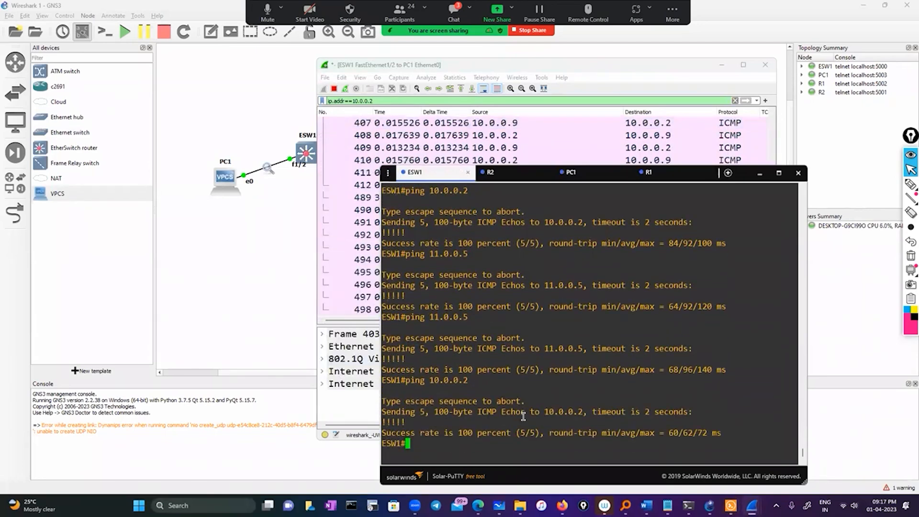
pyautogui.click(762, 173)
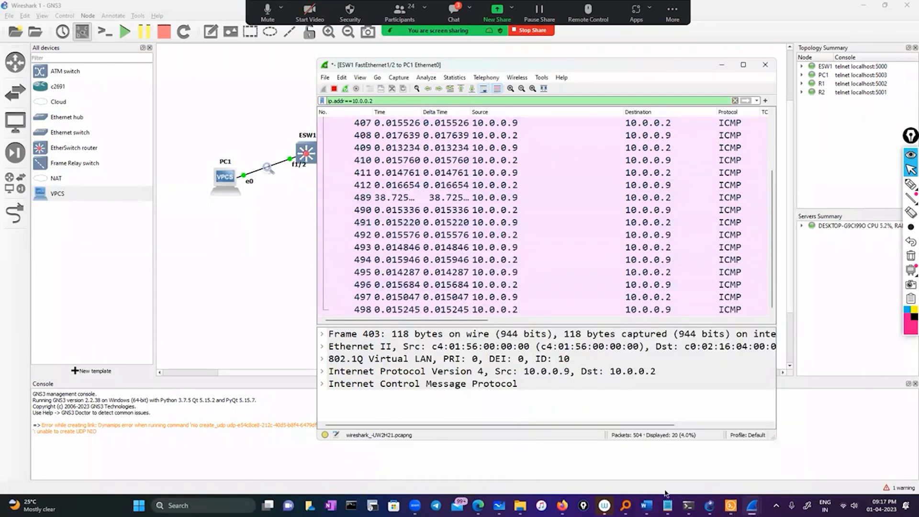
pyautogui.click(731, 505)
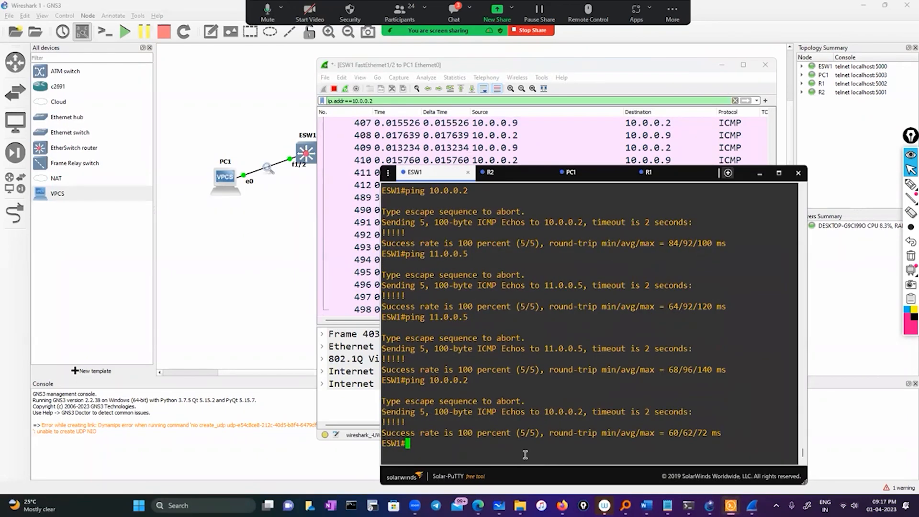
pyautogui.press('Up')
pyautogui.press('Return')
pyautogui.click(760, 178)
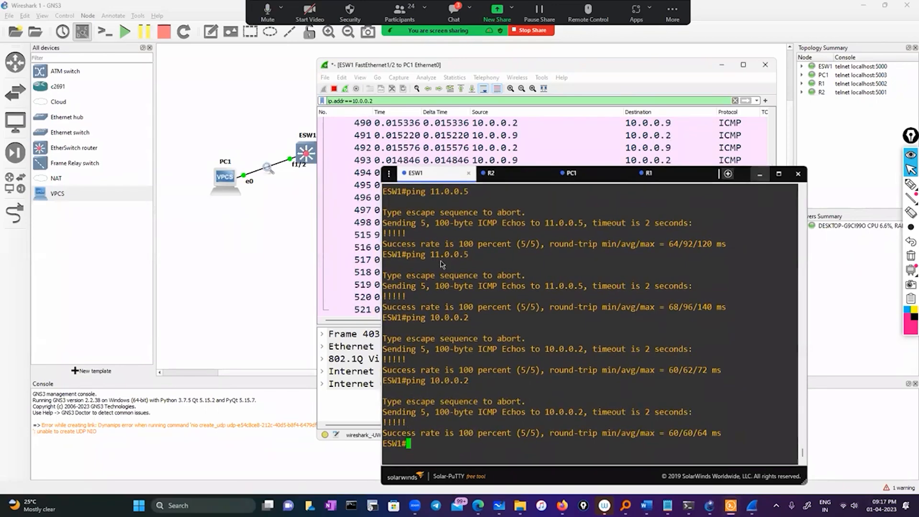
# Minimize the Wireshark capture and draw an arrow from a circled ESW1 f1/3 around to the PC1 link.
pyautogui.click(721, 65)
pyautogui.click(911, 184)
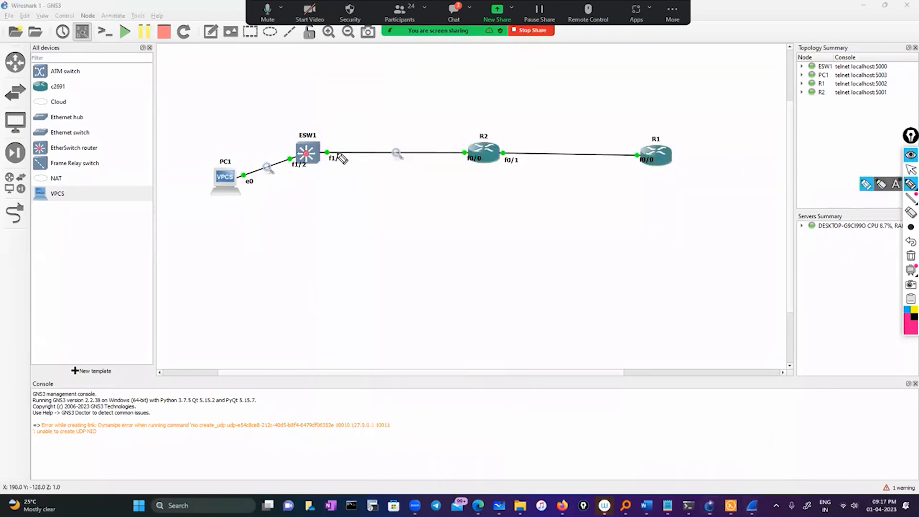
pyautogui.moveTo(354, 137)
pyautogui.mouseDown()
pyautogui.moveTo(338, 138)
pyautogui.moveTo(356, 144)
pyautogui.moveTo(337, 152)
pyautogui.moveTo(258, 113)
pyautogui.moveTo(250, 158)
pyautogui.moveTo(233, 151)
pyautogui.mouseUp()
pyautogui.moveTo(267, 137); pyautogui.dragTo(258, 166)
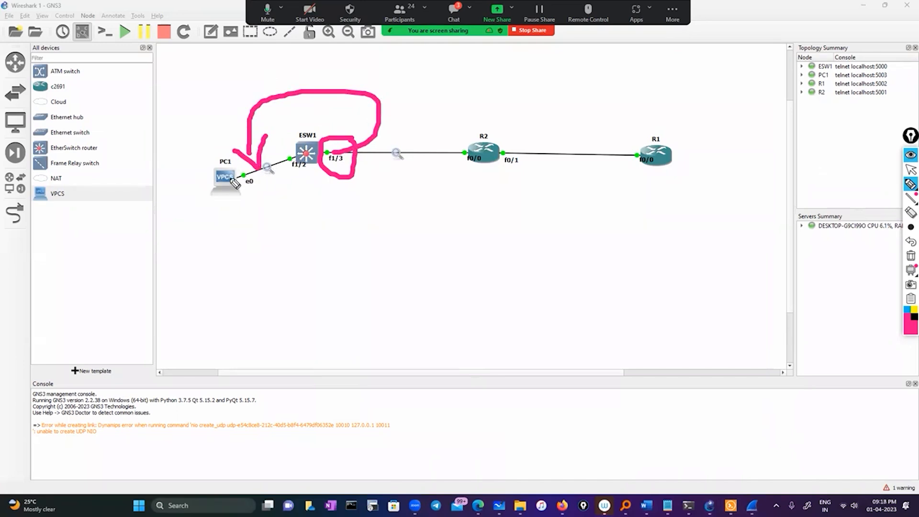
# Outline PC1, sketch a packet box and arrows showing traffic towards R2, and clear all the pen drawings.
pyautogui.moveTo(201, 154)
pyautogui.mouseDown()
pyautogui.moveTo(214, 154)
pyautogui.moveTo(205, 205)
pyautogui.moveTo(206, 152)
pyautogui.mouseUp()
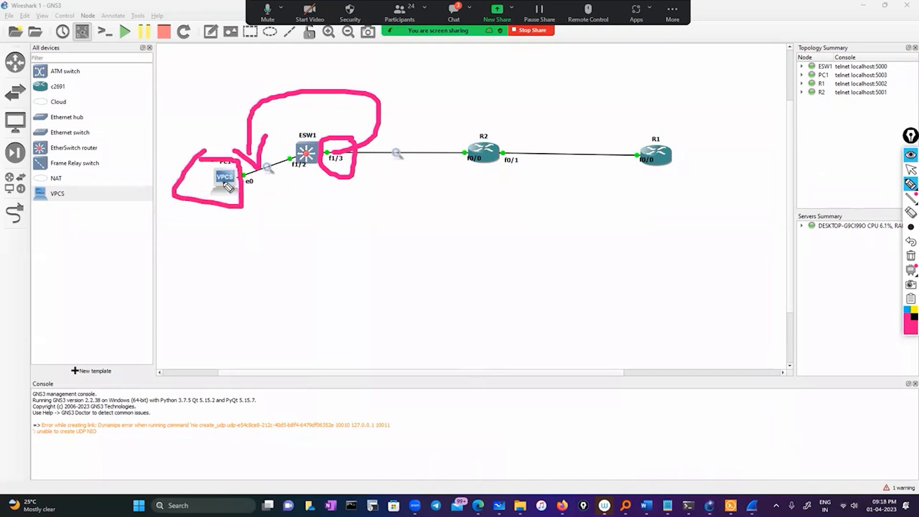
pyautogui.moveTo(231, 214)
pyautogui.mouseDown()
pyautogui.moveTo(294, 220)
pyautogui.moveTo(224, 219)
pyautogui.mouseUp()
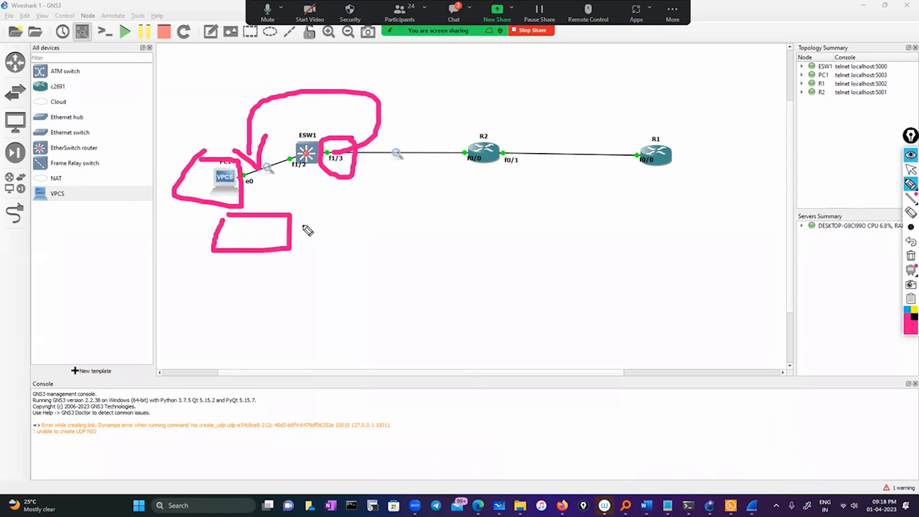
pyautogui.moveTo(292, 225); pyautogui.dragTo(380, 225)
pyautogui.moveTo(341, 201)
pyautogui.mouseDown()
pyautogui.moveTo(379, 234)
pyautogui.moveTo(354, 235)
pyautogui.mouseUp()
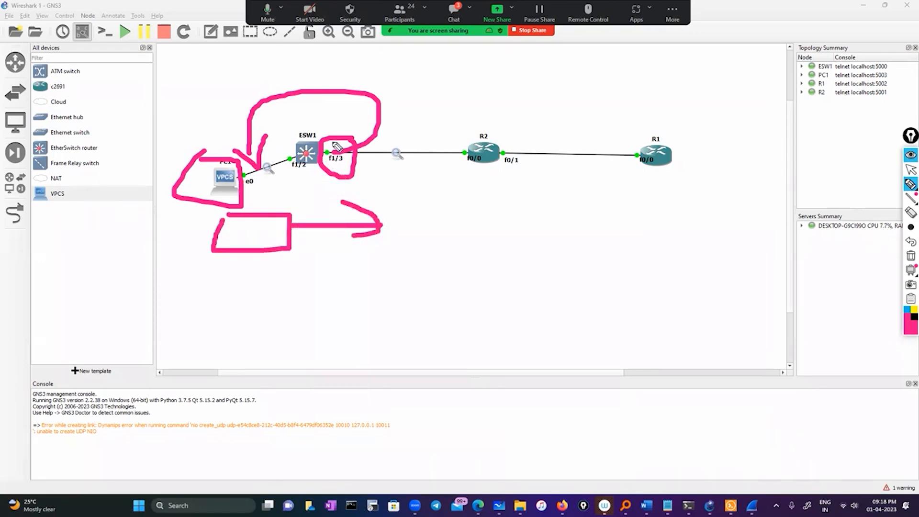
pyautogui.moveTo(323, 127)
pyautogui.mouseDown()
pyautogui.moveTo(509, 122)
pyautogui.moveTo(453, 149)
pyautogui.mouseUp()
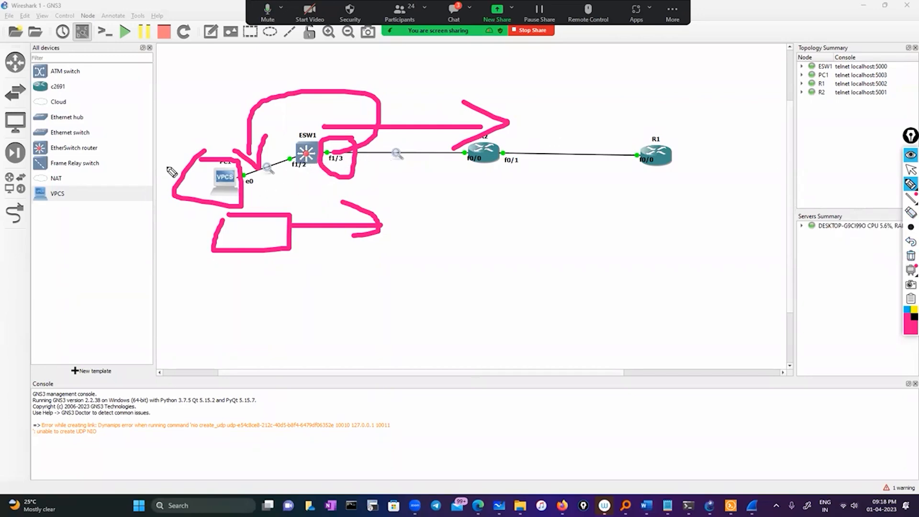
pyautogui.click(911, 256)
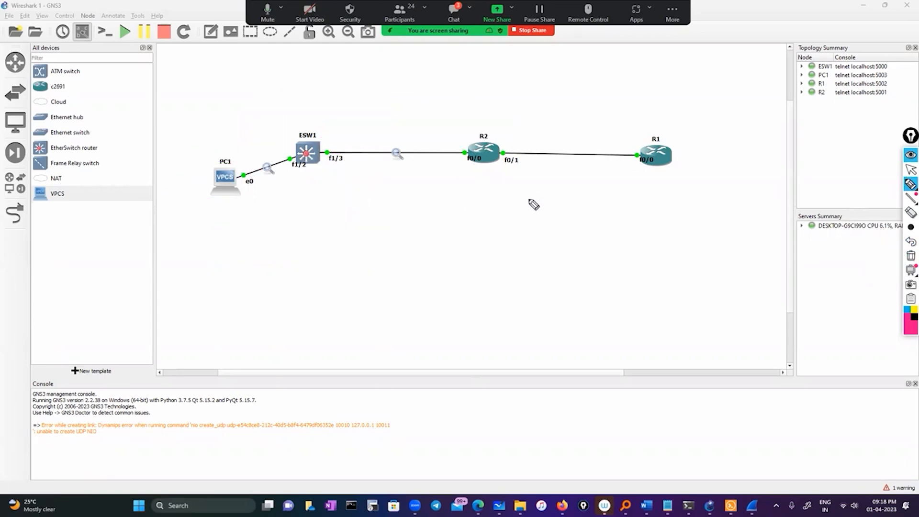
pyautogui.click(911, 170)
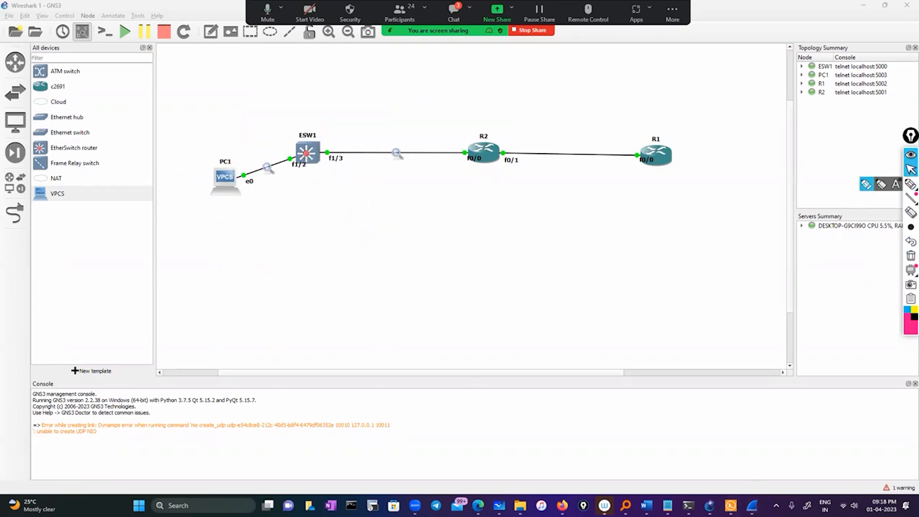
# Display the details of monitor session 1 in the ESW1 console.
pyautogui.click(731, 506)
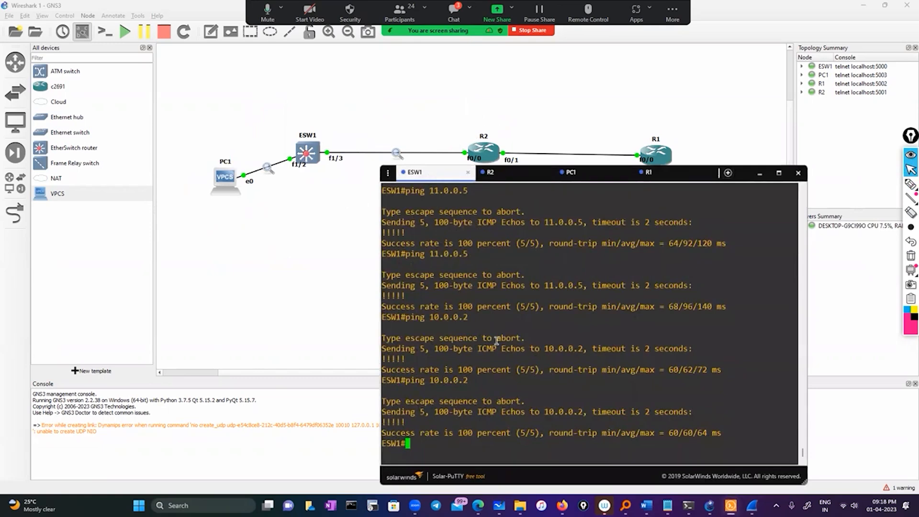
pyautogui.press('Return')
pyautogui.press('Return')
pyautogui.press('Return')
pyautogui.write('sh')
pyautogui.press('Tab')
pyautogui.write('ow ')
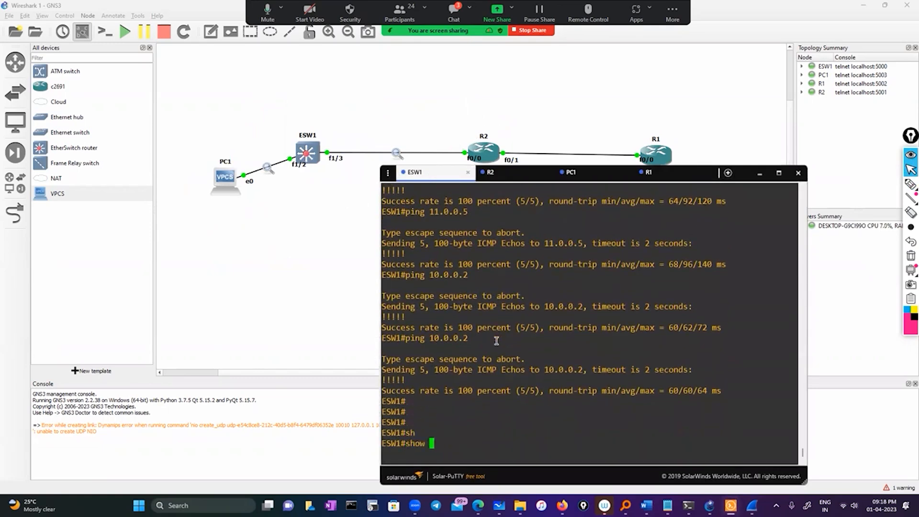
pyautogui.write('mo')
pyautogui.press('Tab')
pyautogui.write('n')
pyautogui.press('Tab')
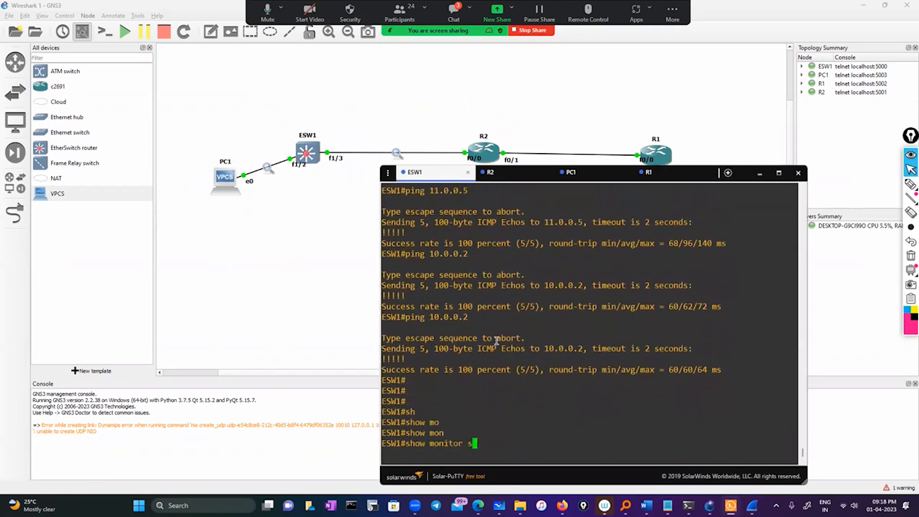
pyautogui.write('se')
pyautogui.press('Tab')
pyautogui.write('1')
pyautogui.press('Return')
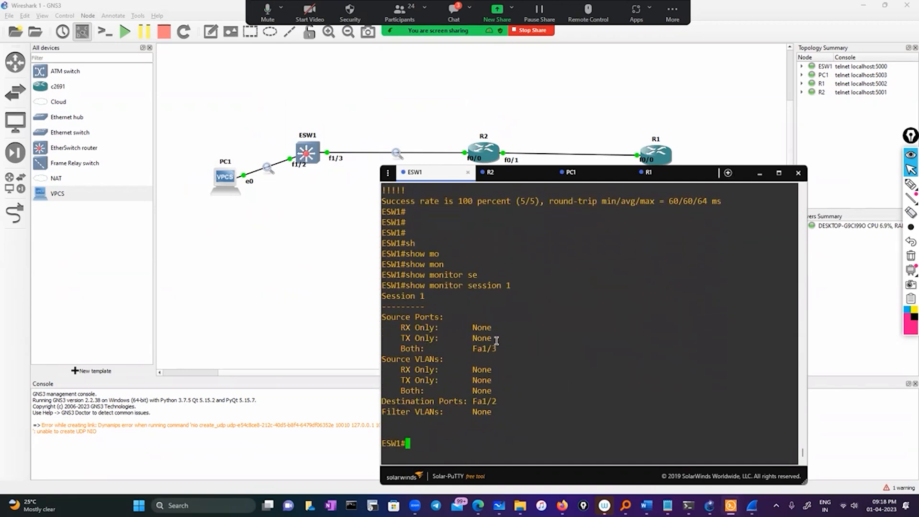
# Examine the source port, destination port and filter VLAN entries of monitor session 1 on ESW1.
pyautogui.moveTo(401, 350); pyautogui.dragTo(495, 350)
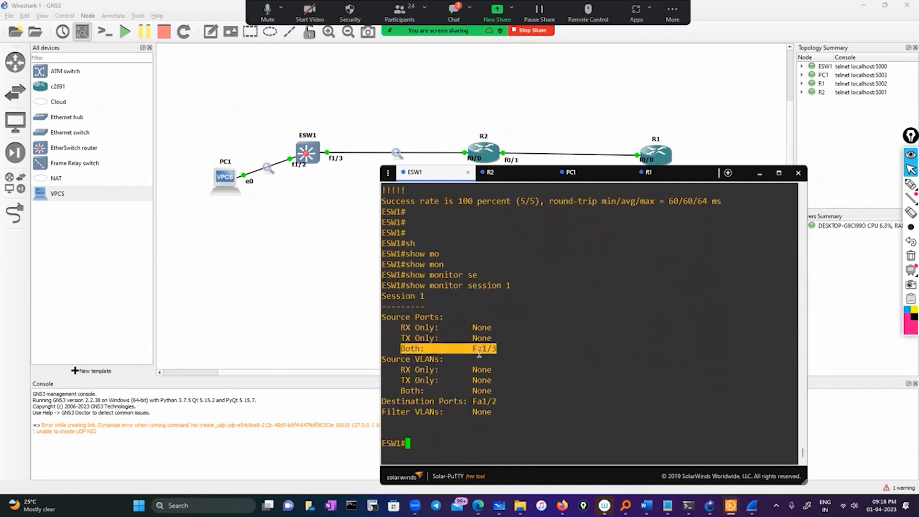
pyautogui.click(479, 353)
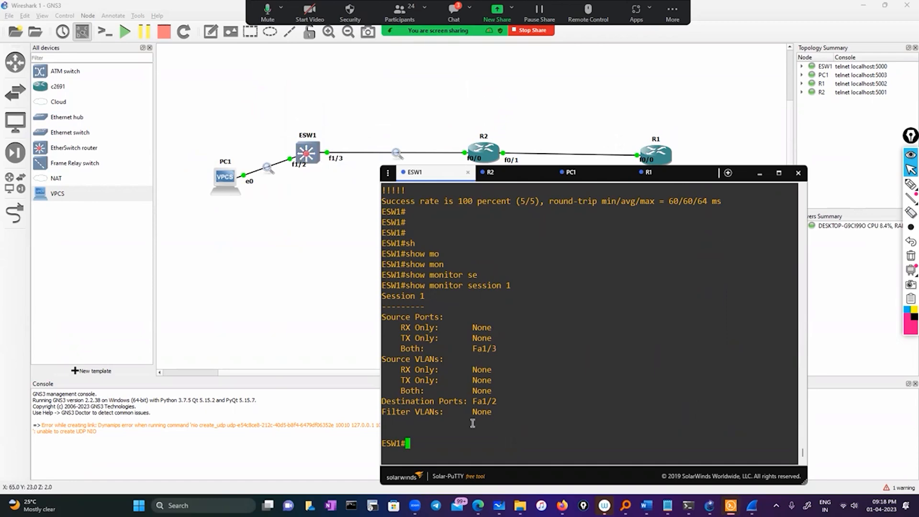
pyautogui.moveTo(464, 401); pyautogui.dragTo(497, 401)
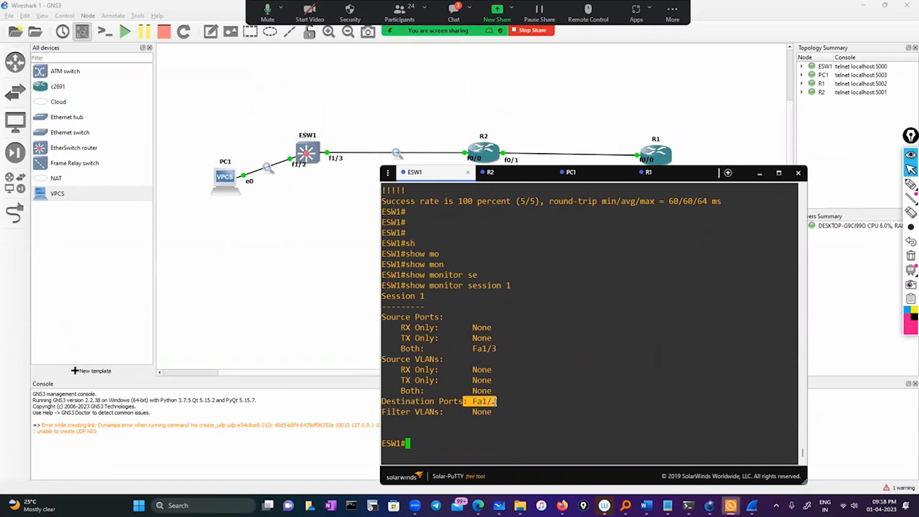
pyautogui.click(455, 422)
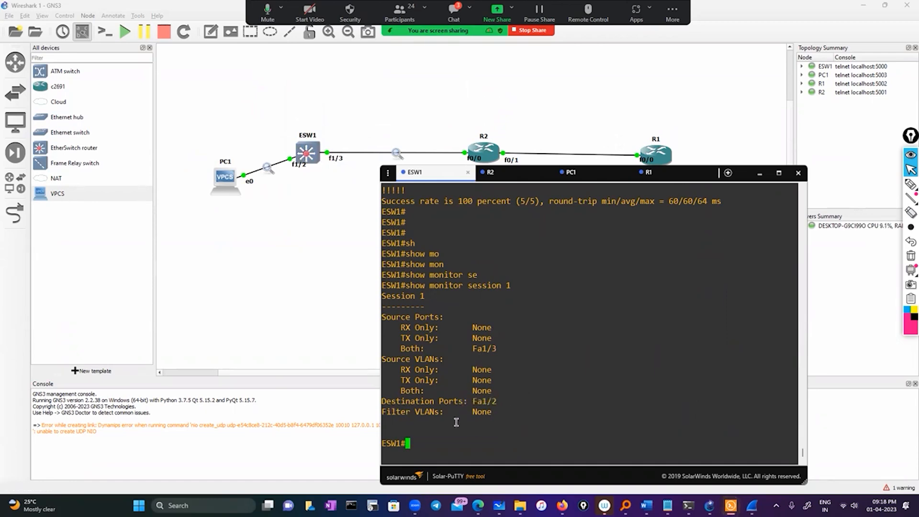
pyautogui.moveTo(402, 413); pyautogui.dragTo(494, 415)
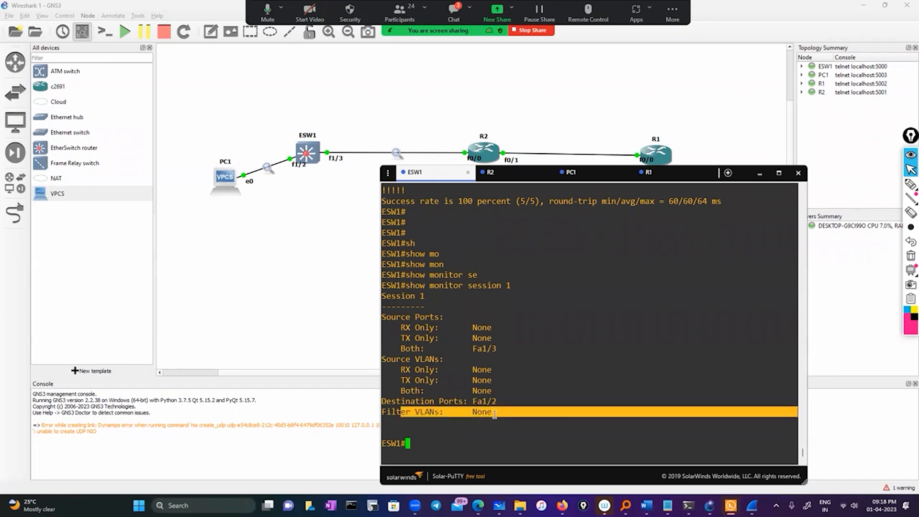
pyautogui.doubleClick(475, 439)
pyautogui.click(433, 443)
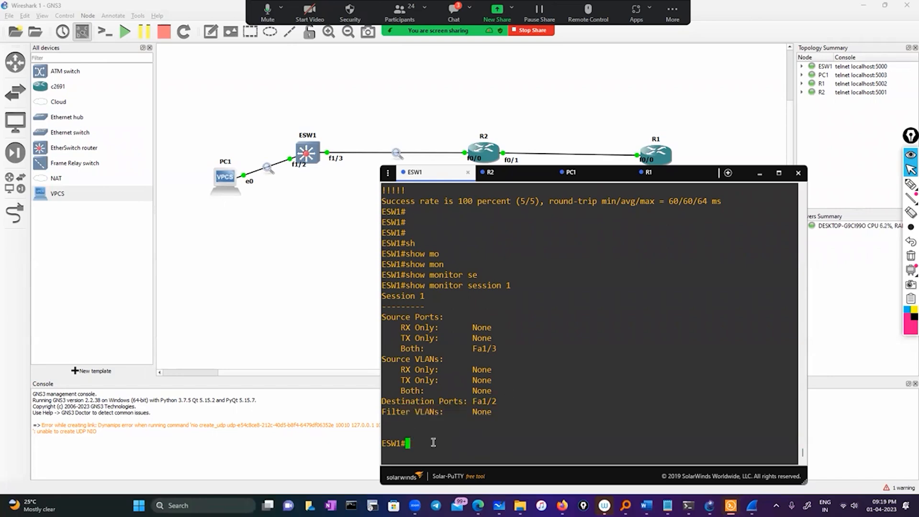
# Enter global configuration mode on ESW1 and list the options available for monitor session 1.
pyautogui.write('conf')
pyautogui.press('Tab')
pyautogui.press('Return')
pyautogui.press('Return')
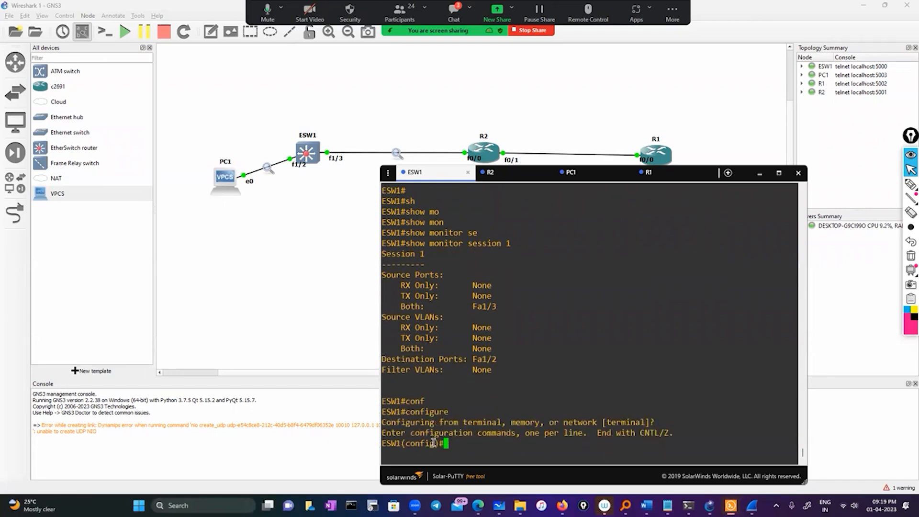
pyautogui.write('mon')
pyautogui.press('Tab')
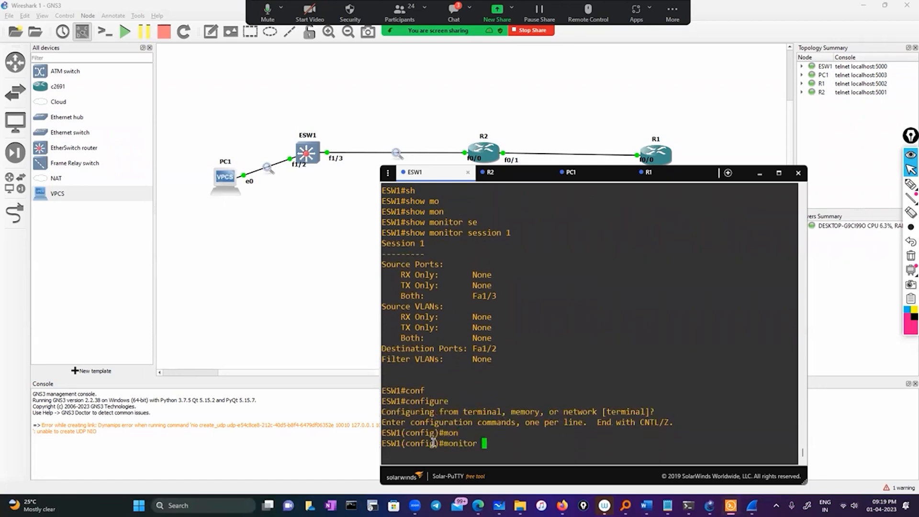
pyautogui.write('se')
pyautogui.press('Tab')
pyautogui.write('1 ')
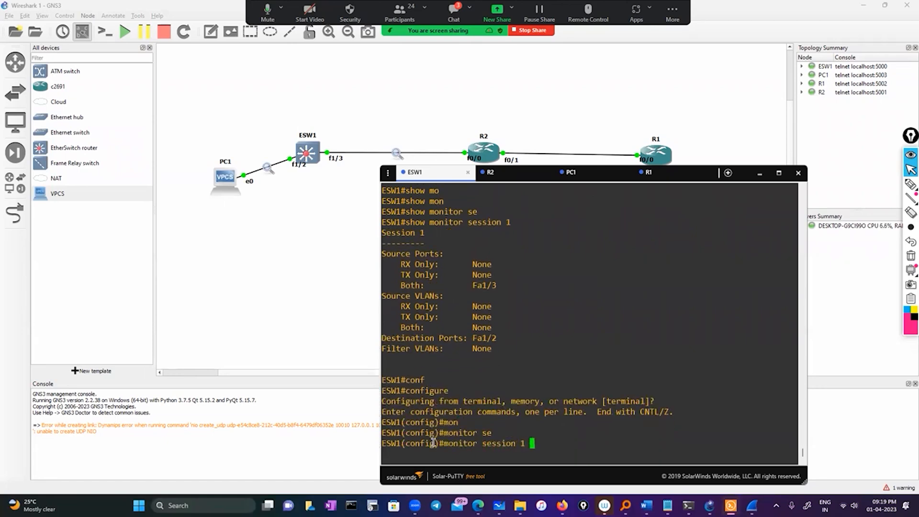
pyautogui.write('v')
pyautogui.press('Tab')
pyautogui.write('\\')
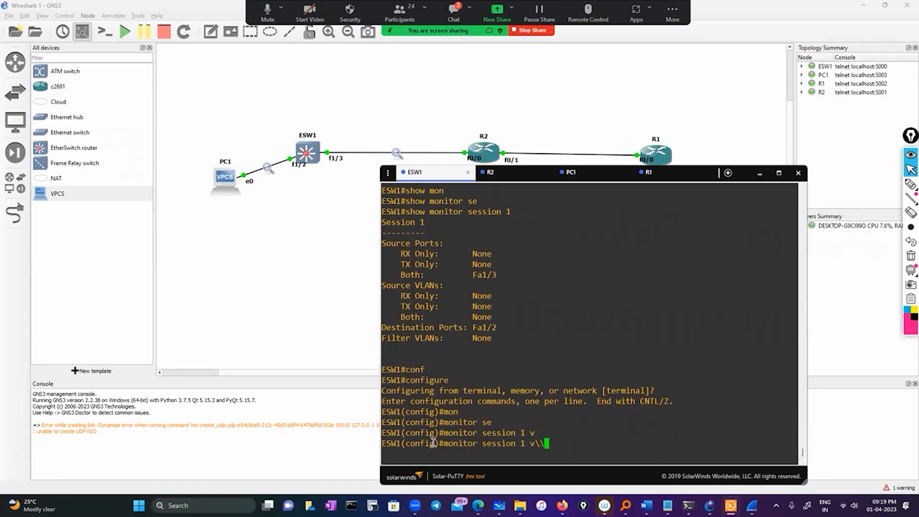
pyautogui.press('BackSpace')
pyautogui.press('BackSpace')
pyautogui.write('?')
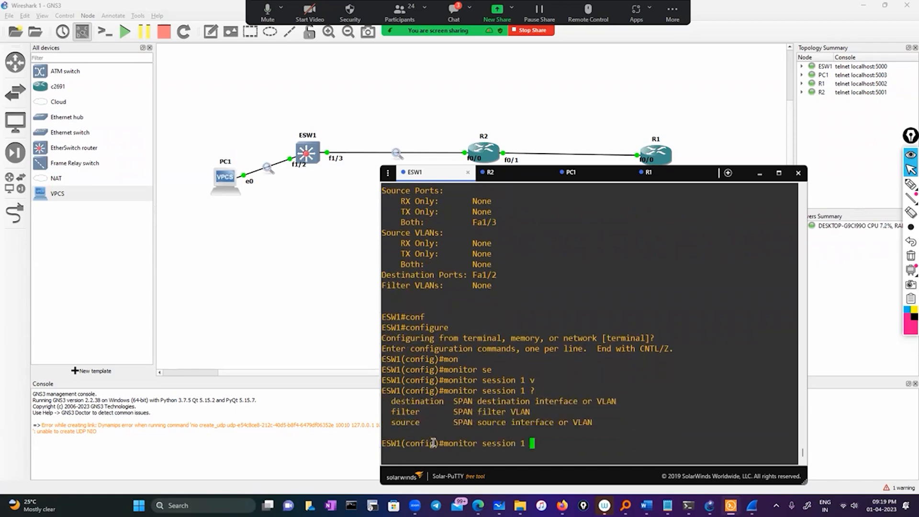
pyautogui.write('so')
# Try to set VLAN 10 as the source of monitor session 1 with both traffic directions, checking the available options.
pyautogui.press('Tab')
pyautogui.write('?')
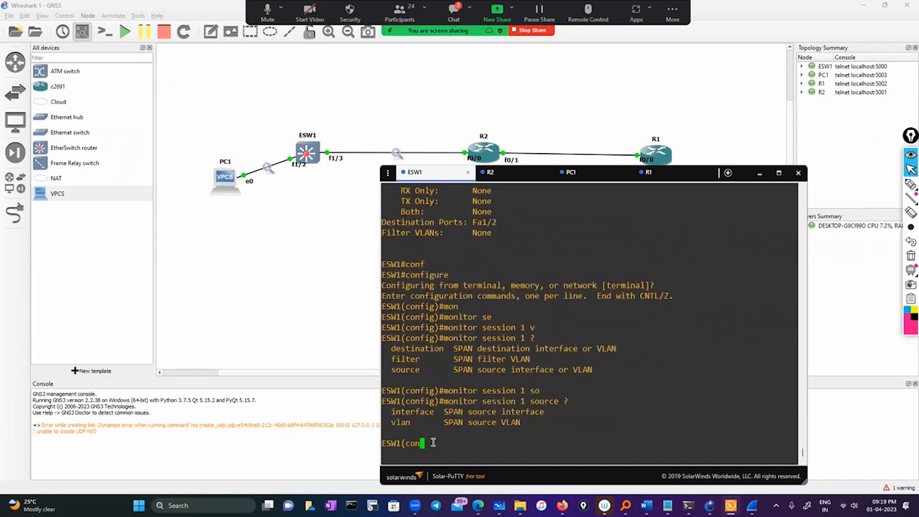
pyautogui.write('v')
pyautogui.press('Tab')
pyautogui.write('1')
pyautogui.press('Tab')
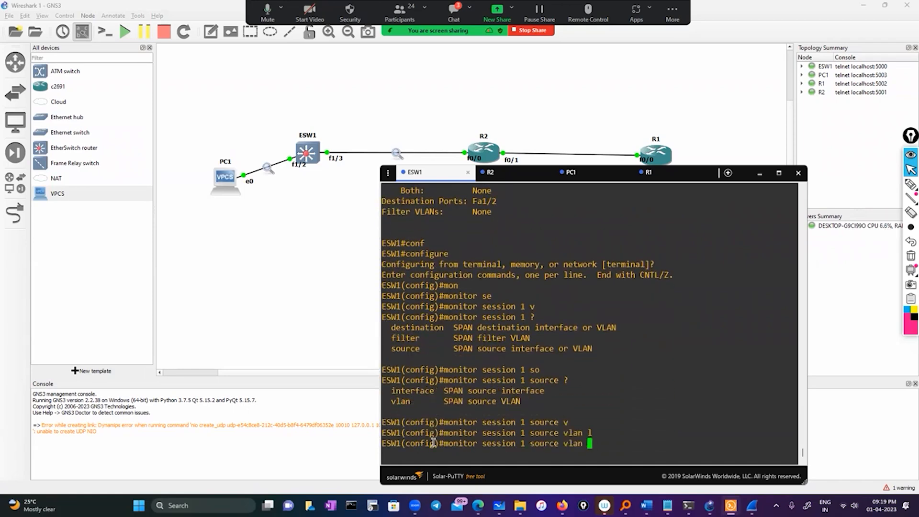
pyautogui.write('?')
pyautogui.write('1')
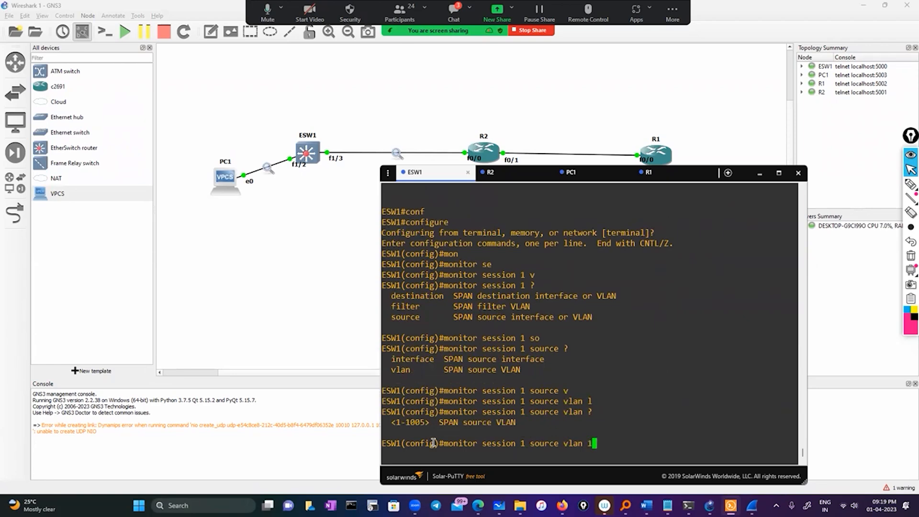
pyautogui.write('0 ')
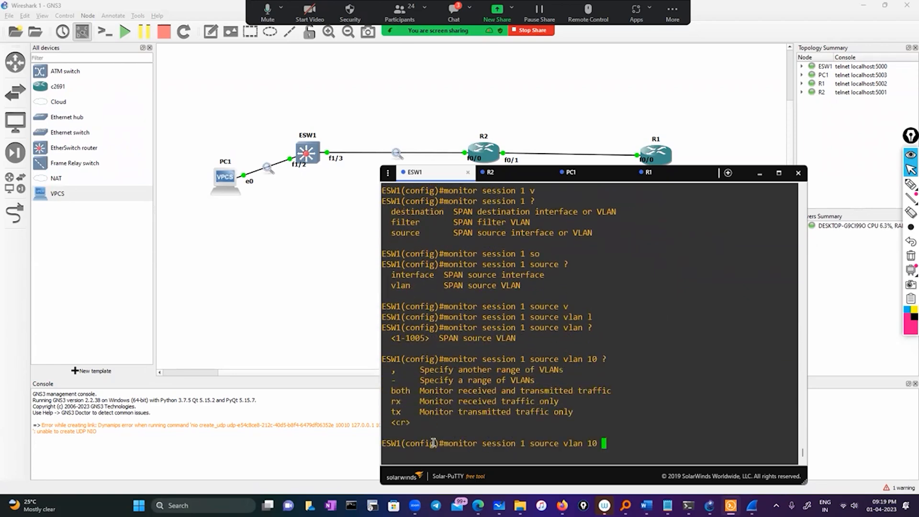
pyautogui.write('?bo')
pyautogui.press('Tab')
pyautogui.press('Return')
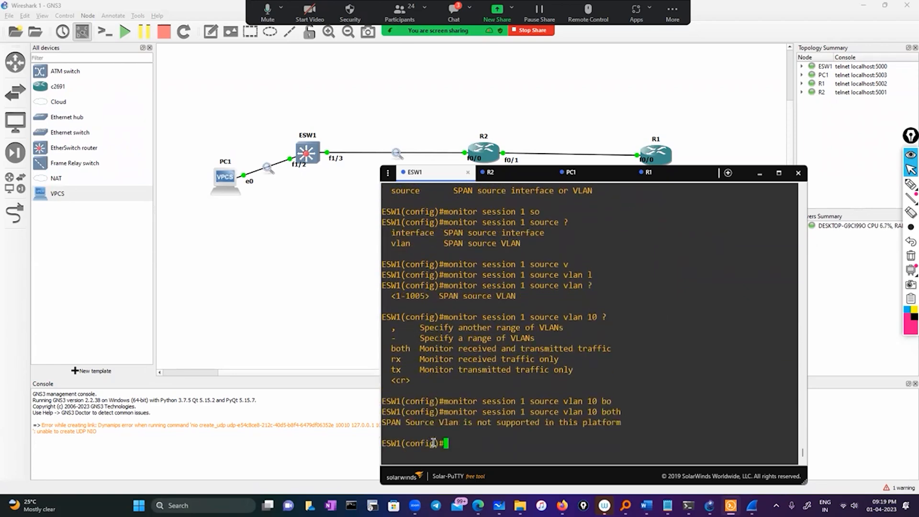
# Review the entered VLAN 10 source command and the console's response to it on ESW1.
pyautogui.moveTo(648, 432); pyautogui.dragTo(381, 422)
pyautogui.click(491, 426)
pyautogui.moveTo(444, 413); pyautogui.dragTo(630, 415)
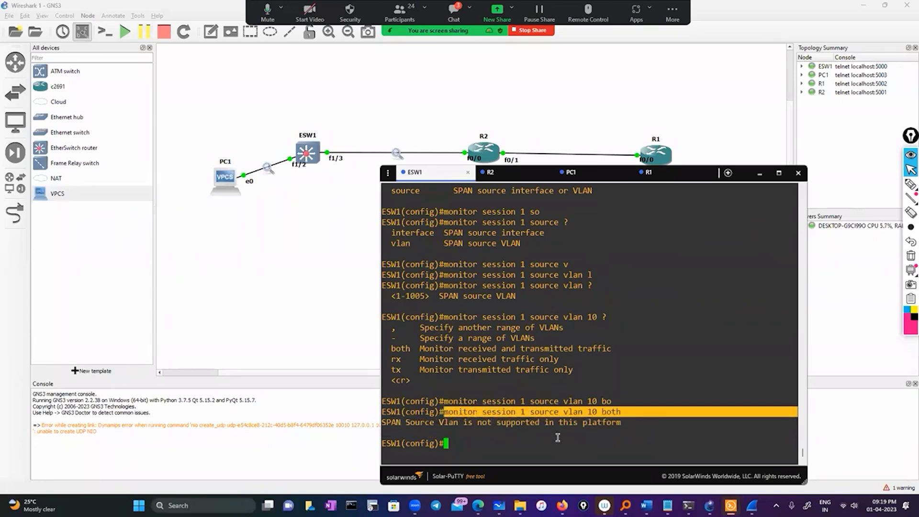
pyautogui.click(583, 431)
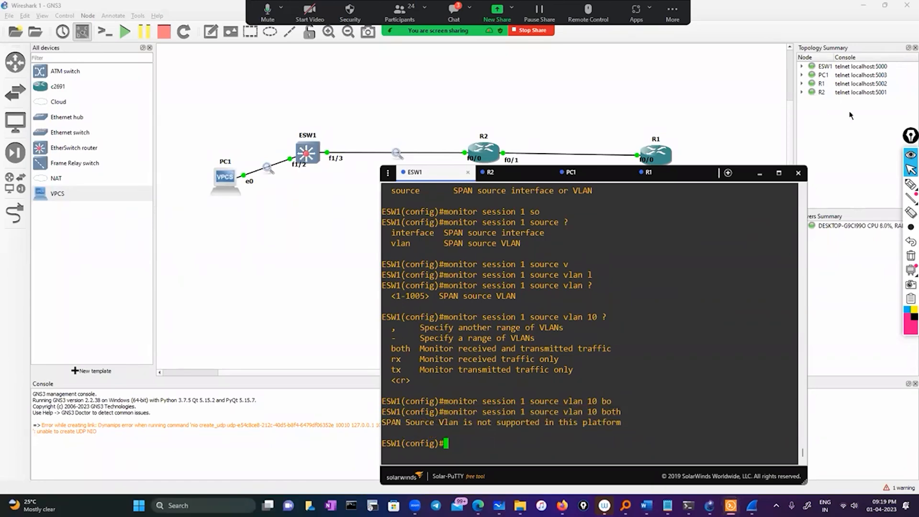
# Handwrite and circle the label Vlan10 below PC1, and draw a curved arrow from PC1 to R2.
pyautogui.click(910, 184)
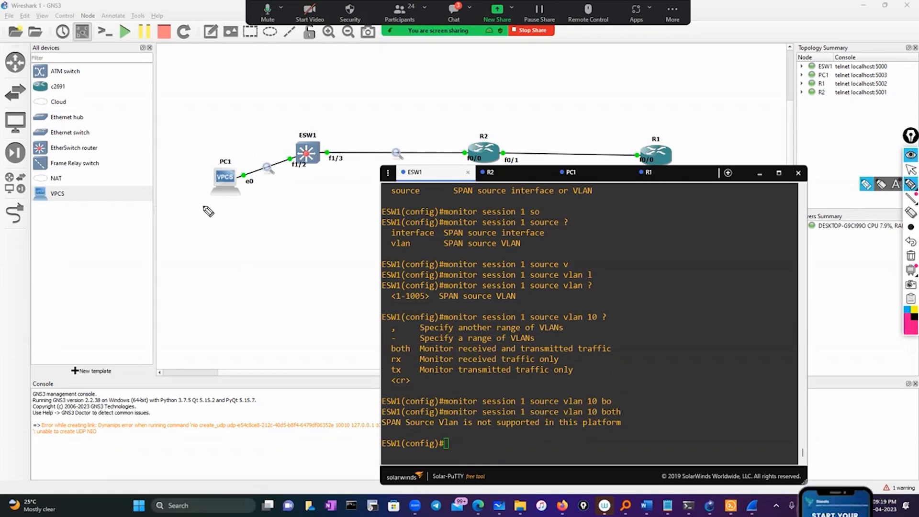
pyautogui.moveTo(205, 206)
pyautogui.mouseDown()
pyautogui.moveTo(245, 218)
pyautogui.moveTo(263, 206)
pyautogui.mouseUp()
pyautogui.moveTo(211, 206)
pyautogui.mouseDown()
pyautogui.moveTo(226, 242)
pyautogui.moveTo(206, 226)
pyautogui.mouseUp()
pyautogui.moveTo(234, 158); pyautogui.dragTo(381, 102)
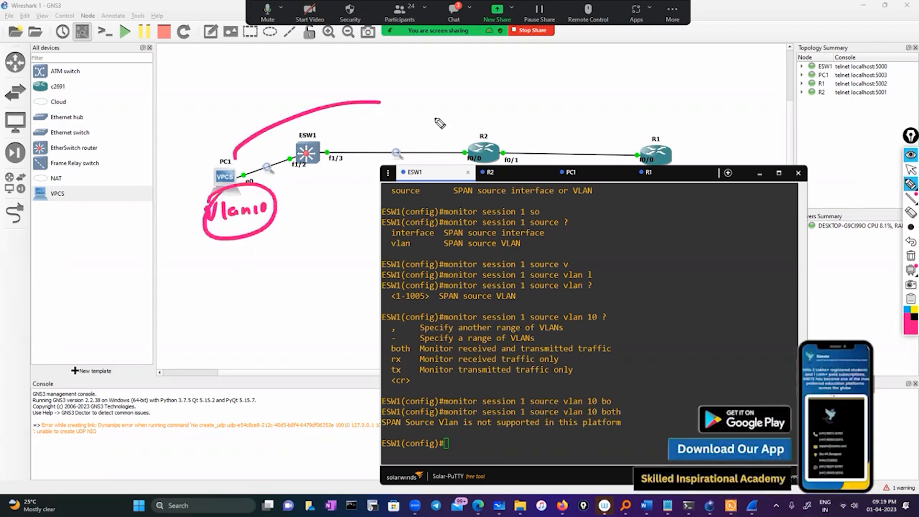
pyautogui.moveTo(440, 123); pyautogui.dragTo(472, 131)
pyautogui.moveTo(462, 112)
pyautogui.mouseDown()
pyautogui.moveTo(474, 135)
pyautogui.moveTo(444, 139)
pyautogui.mouseUp()
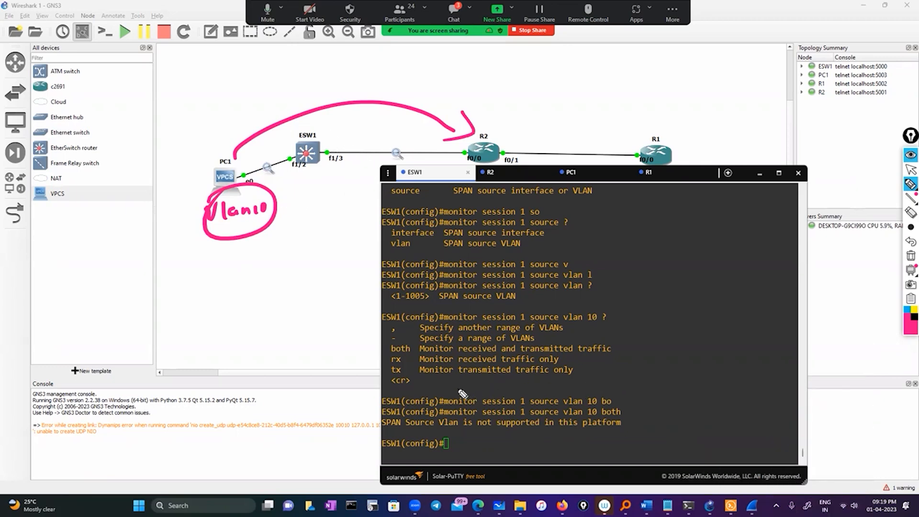
# Circle the monitor session 1 source vlan 10 command in the console and the f1/3 port of ESW1.
pyautogui.moveTo(471, 387)
pyautogui.mouseDown()
pyautogui.moveTo(537, 386)
pyautogui.moveTo(618, 421)
pyautogui.moveTo(459, 395)
pyautogui.moveTo(501, 371)
pyautogui.mouseUp()
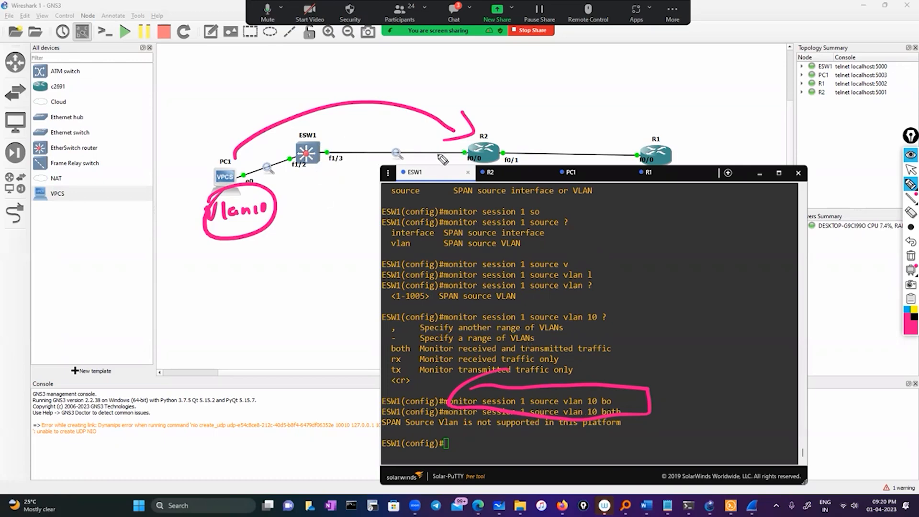
pyautogui.moveTo(344, 148)
pyautogui.mouseDown()
pyautogui.moveTo(335, 148)
pyautogui.moveTo(337, 180)
pyautogui.moveTo(348, 130)
pyautogui.mouseUp()
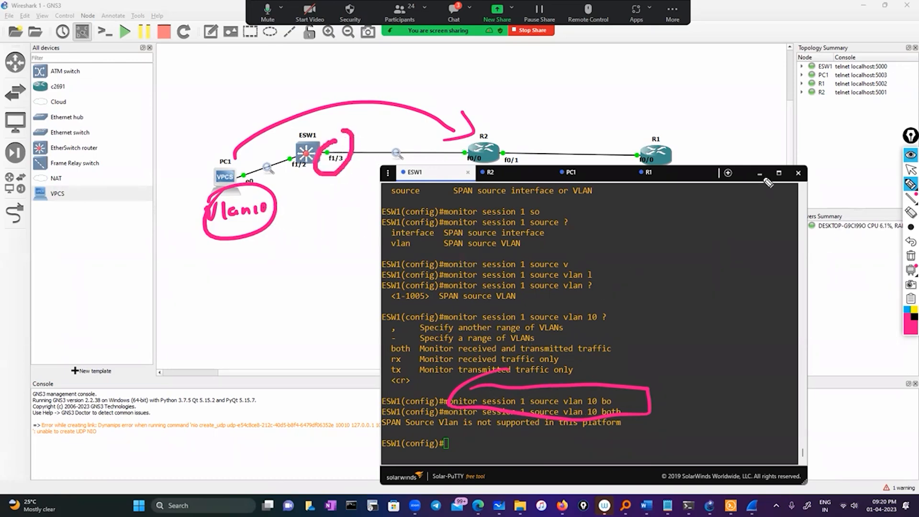
# Bring up the Wireshark capture of the ESW1 FastEthernet1/2 to PC1 link and examine its ICMP packets.
pyautogui.click(911, 169)
pyautogui.click(763, 176)
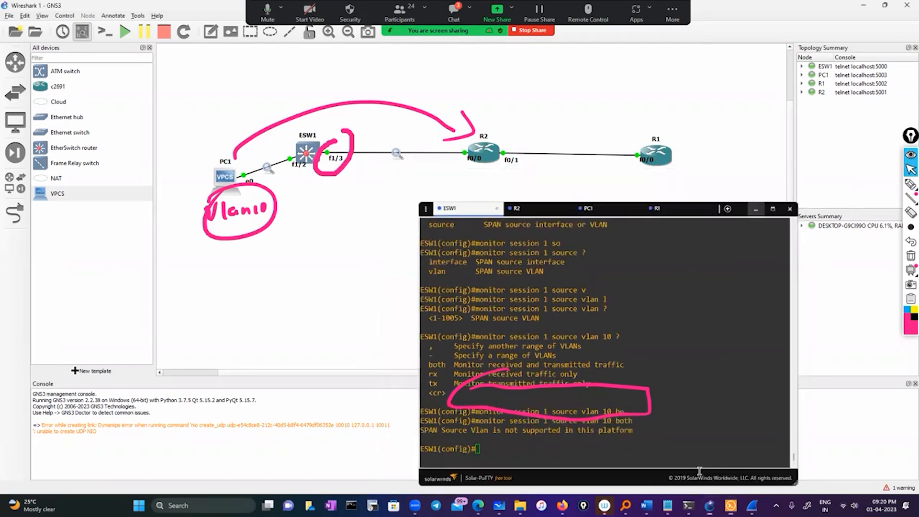
pyautogui.moveTo(752, 505)
pyautogui.click(860, 461)
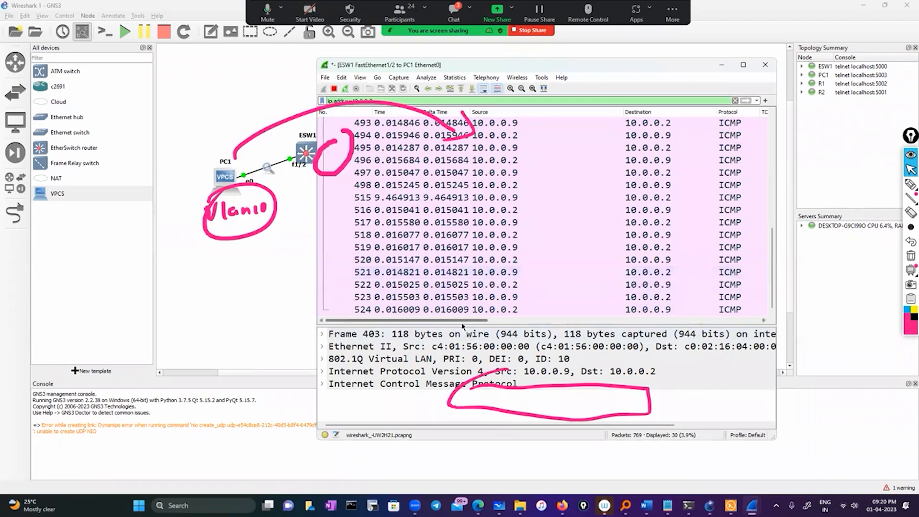
pyautogui.moveTo(461, 321)
pyautogui.mouseDown()
pyautogui.moveTo(758, 325)
pyautogui.moveTo(470, 321)
pyautogui.mouseUp()
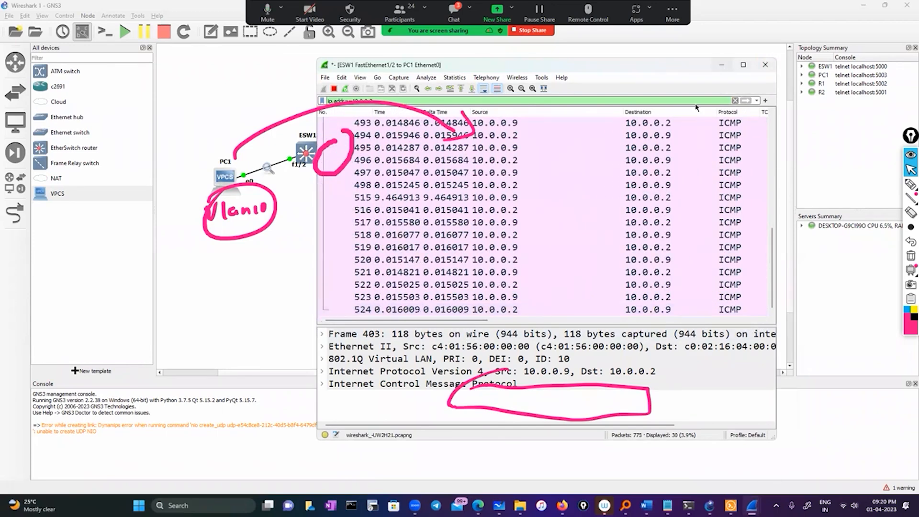
pyautogui.click(721, 64)
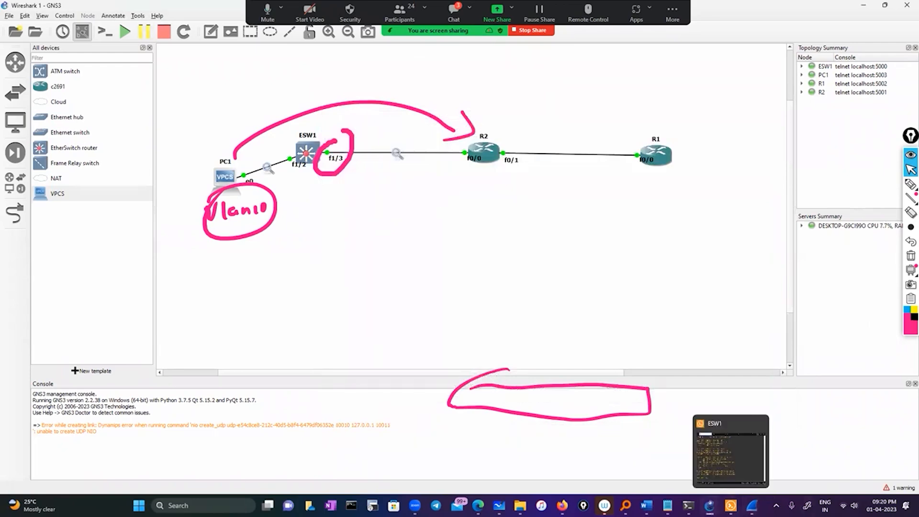
# Switch to R2's console session and erase all annotations drawn on the screen.
pyautogui.click(730, 505)
pyautogui.click(502, 172)
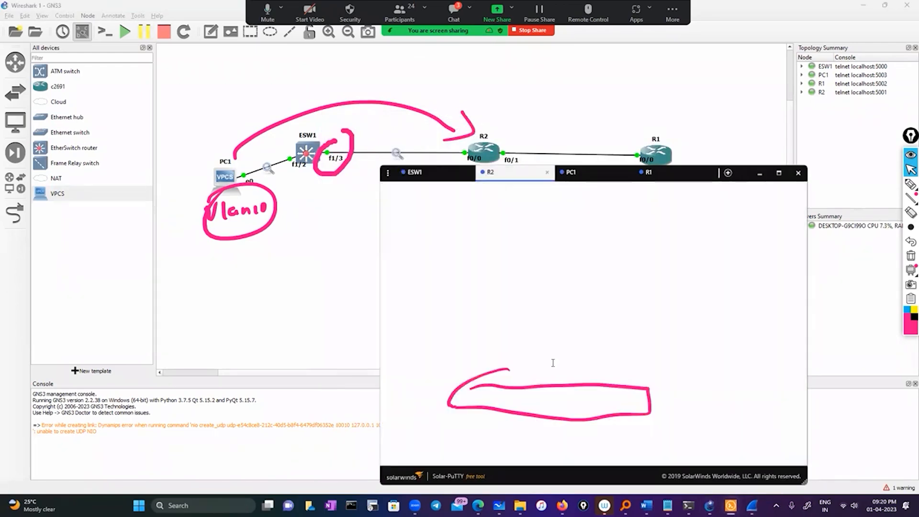
pyautogui.click(911, 256)
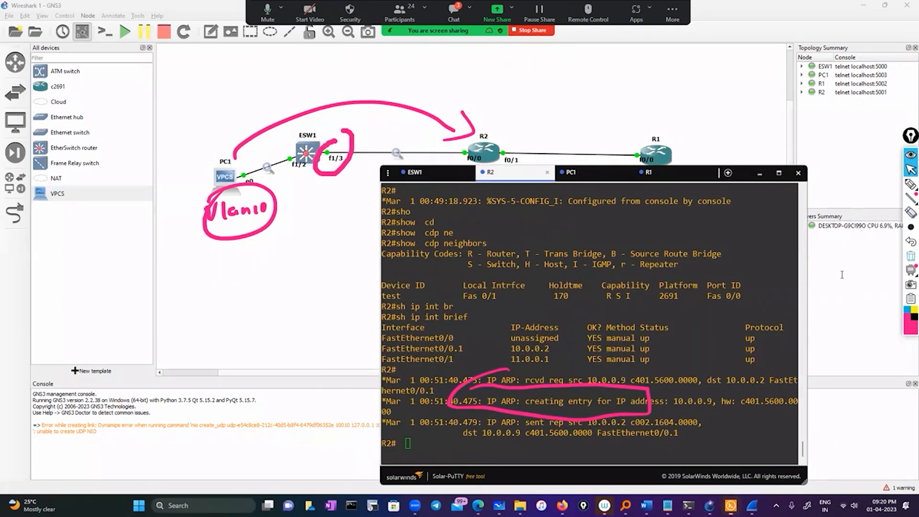
pyautogui.write('conf')
pyautogui.press('Tab')
pyautogui.press('Return')
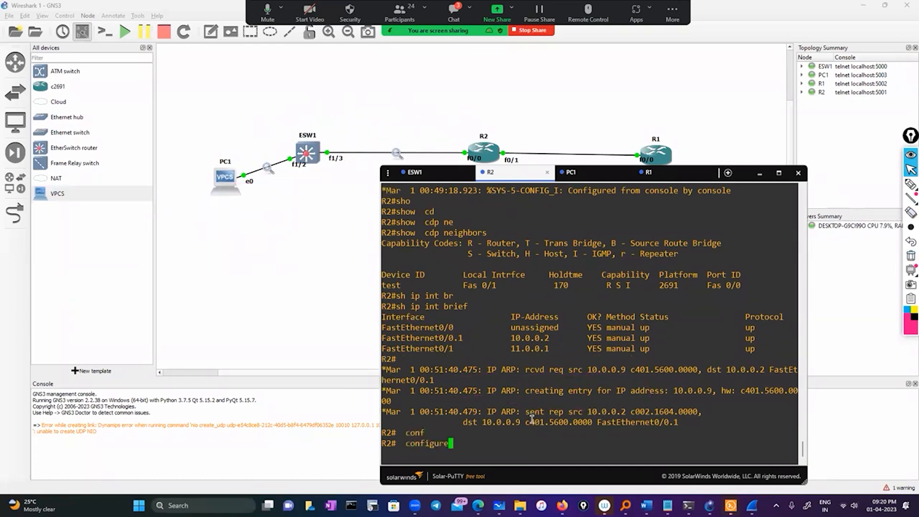
pyautogui.press('Return')
pyautogui.write('exi')
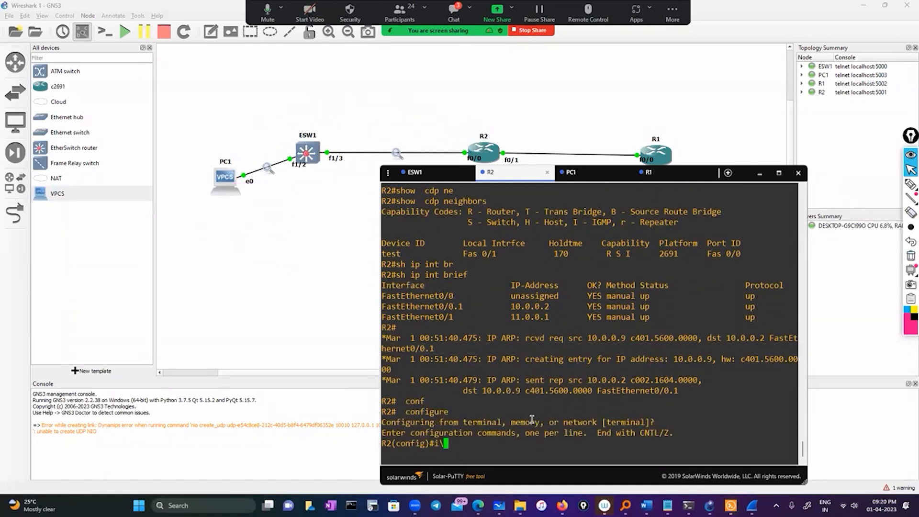
pyautogui.write('t')
pyautogui.press('Return')
pyautogui.press('Return')
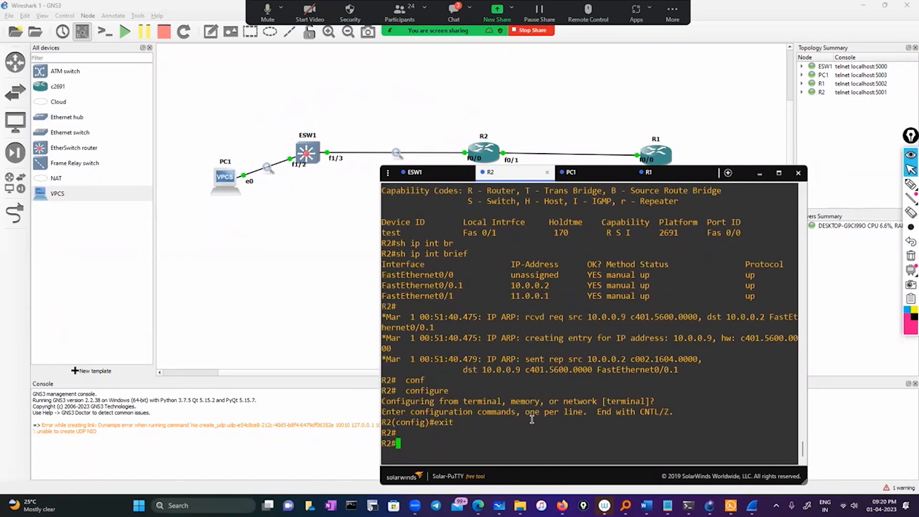
# Turn off all debugging on R2 with the u all command.
pyautogui.write('u alll')
pyautogui.press('BackSpace')
pyautogui.press('Return')
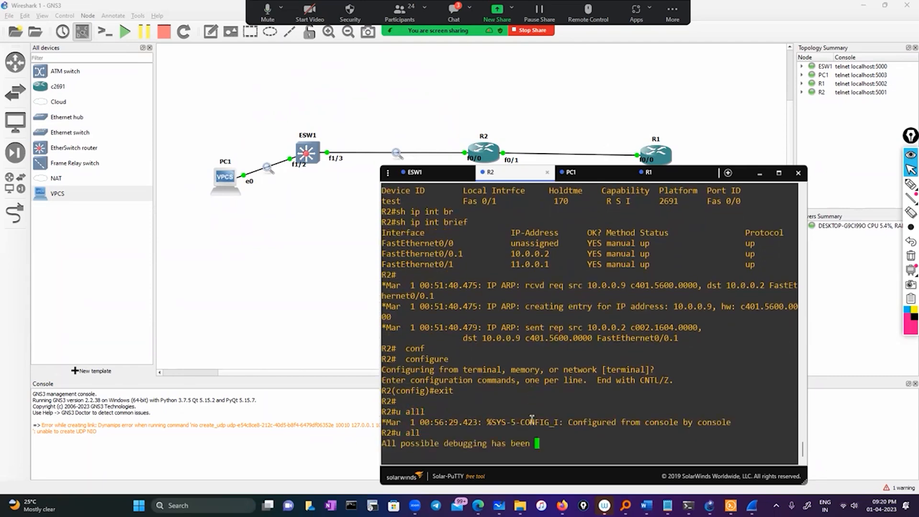
# Enter configuration mode on R2 and shut down interface FastEthernet0/0.
pyautogui.write('conf')
pyautogui.press('Tab')
pyautogui.press('Return')
pyautogui.press('Return')
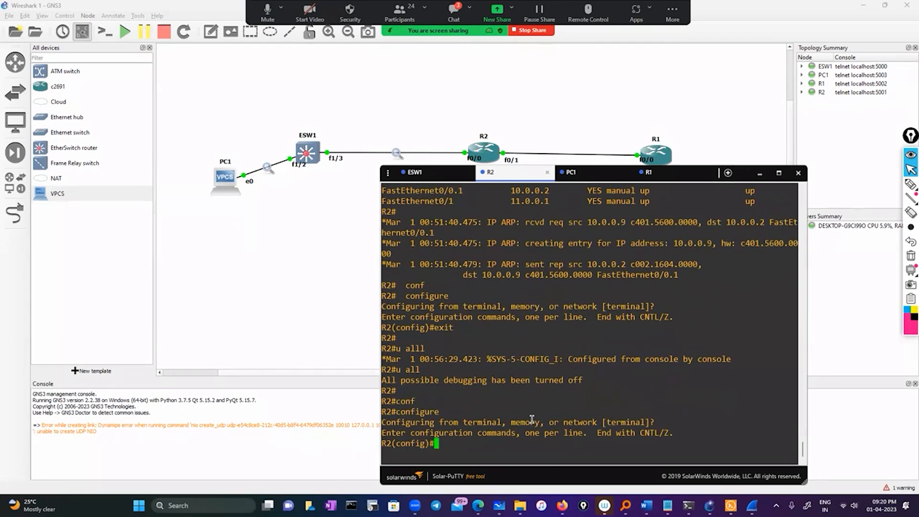
pyautogui.write('int')
pyautogui.press('Tab')
pyautogui.scroll(4, 507, 349)
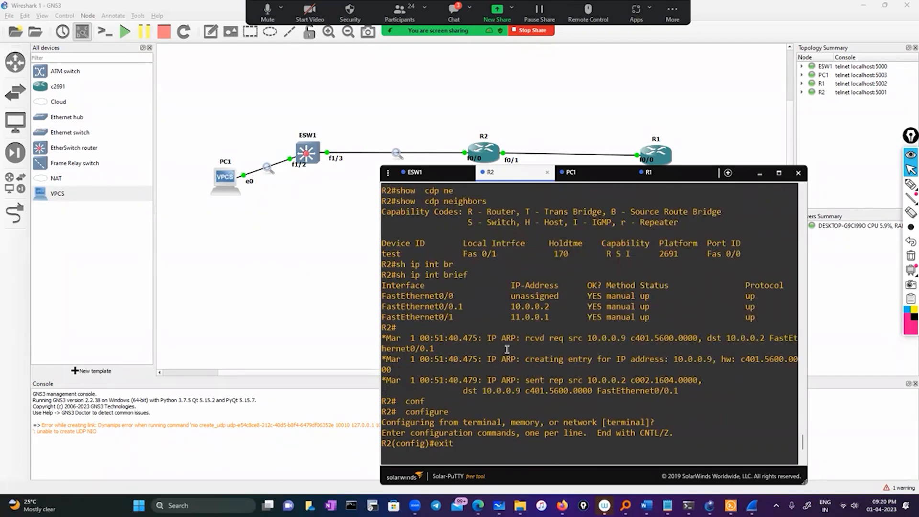
pyautogui.doubleClick(427, 298)
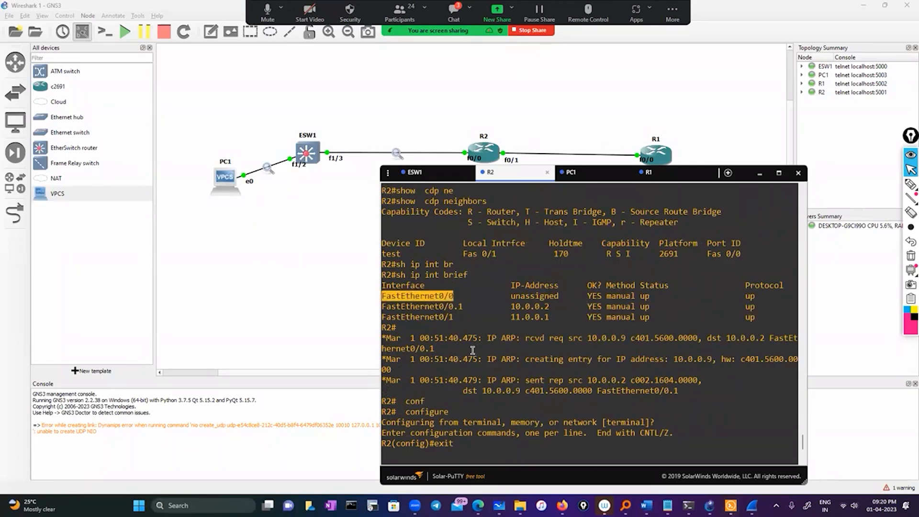
pyautogui.rightClick(472, 351)
pyautogui.press('Return')
pyautogui.write('sh')
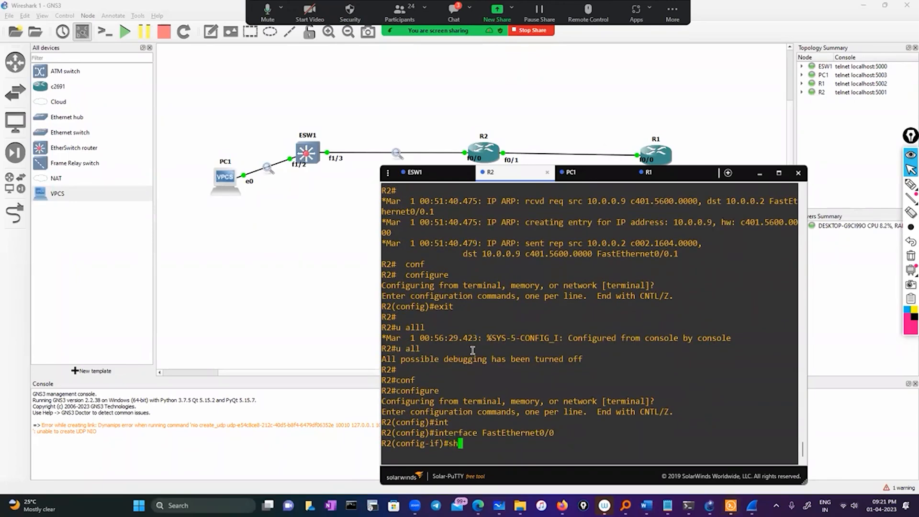
pyautogui.press('Return')
# Return R2 to privileged mode and display the brief IP interface summary.
pyautogui.write('exit')
pyautogui.press('Return')
pyautogui.press('Return')
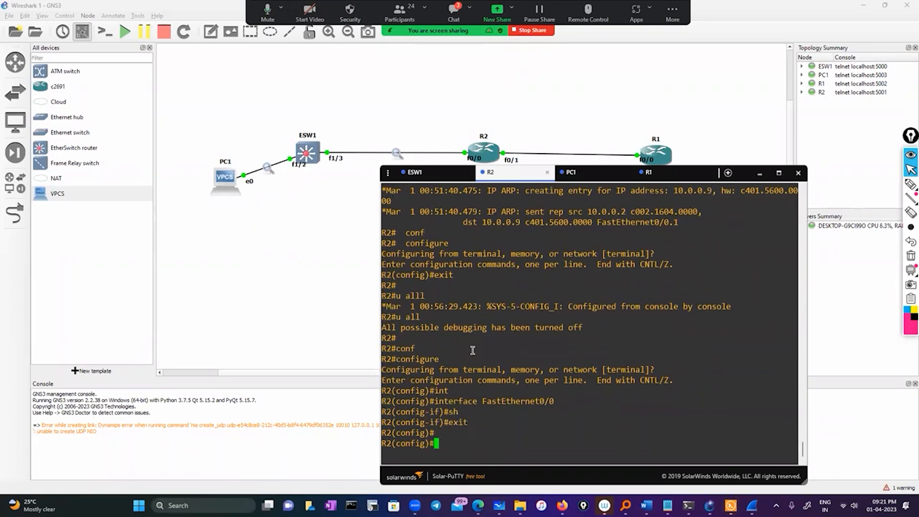
pyautogui.write('exit')
pyautogui.press('Return')
pyautogui.press('Return')
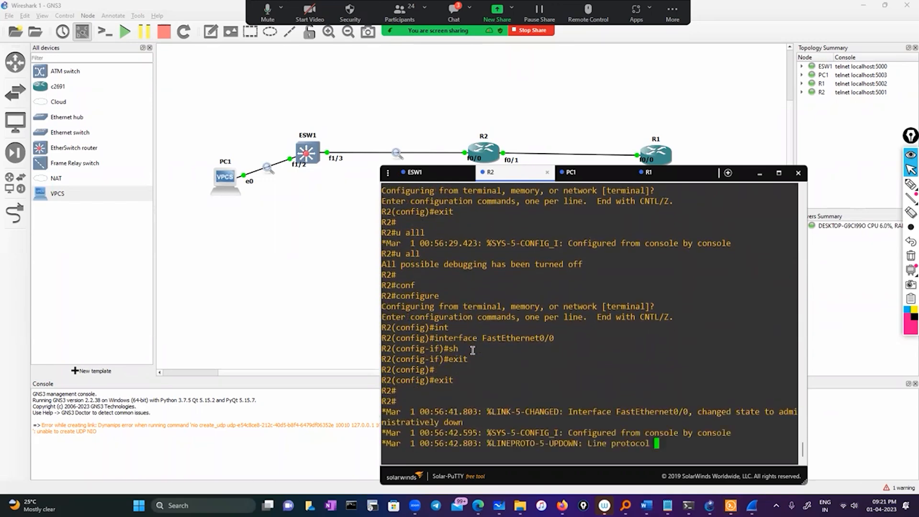
pyautogui.write('sh i i')
pyautogui.press('BackSpace')
pyautogui.press('BackSpace')
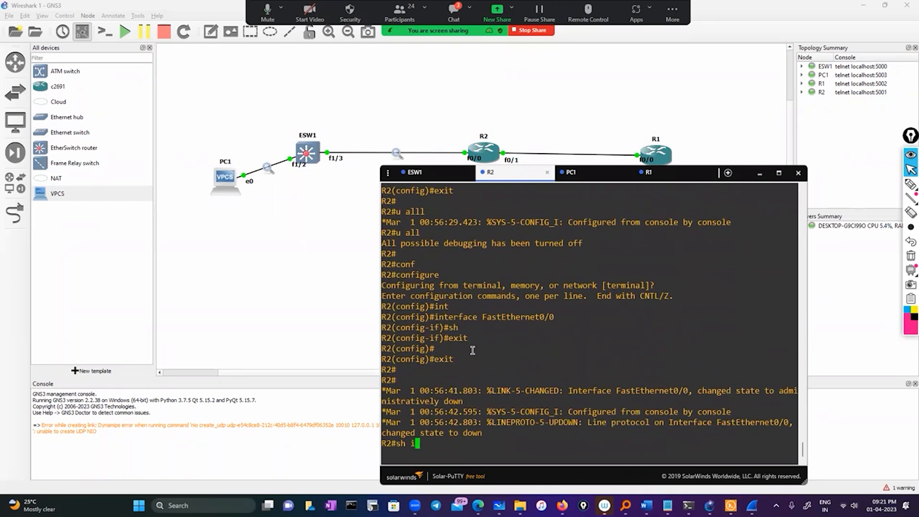
pyautogui.write('p int br')
pyautogui.press('Tab')
pyautogui.press('Return')
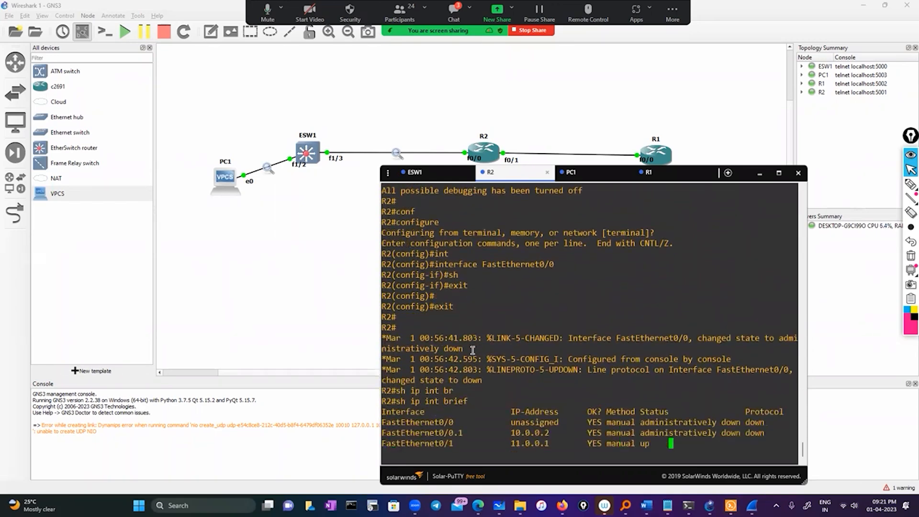
# Copy the FastEthernet0/0.1 address 10.0.0.2 from R2's summary and ping it from ESW1's privileged mode.
pyautogui.doubleClick(528, 422)
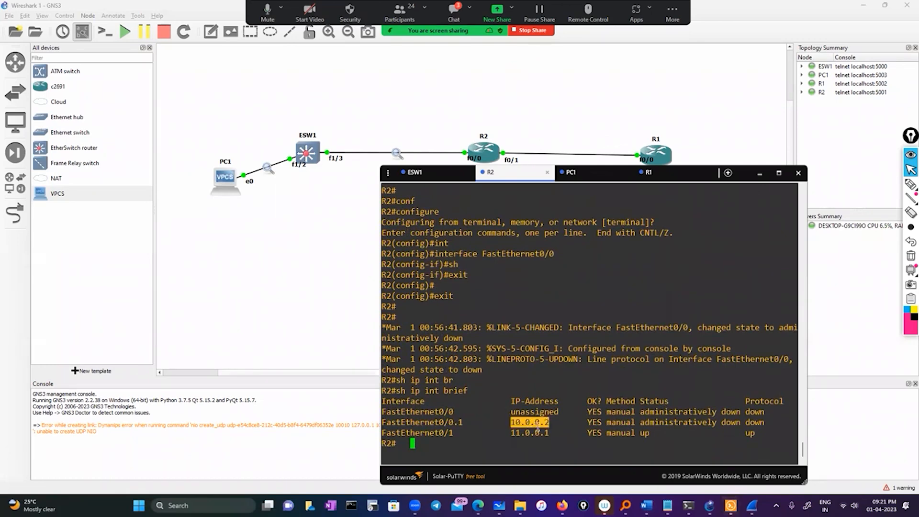
pyautogui.click(415, 173)
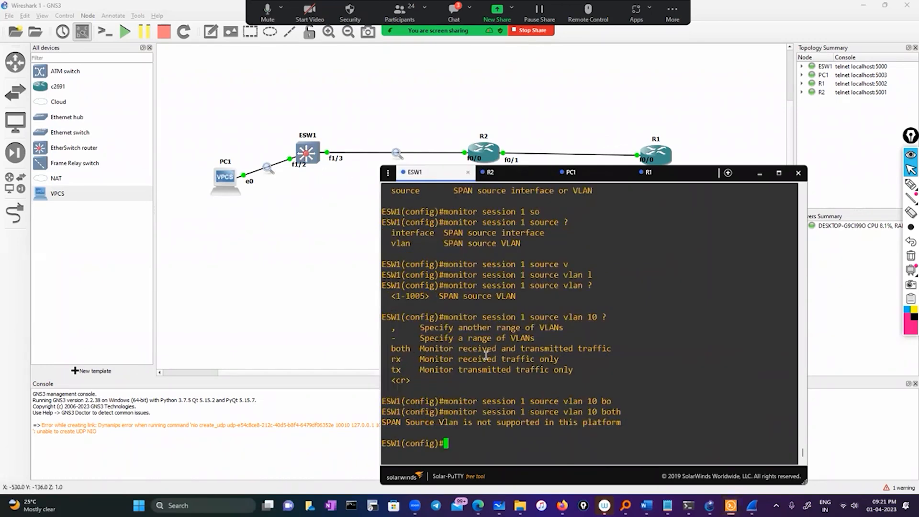
pyautogui.write('exit')
pyautogui.press('Return')
pyautogui.write('ping')
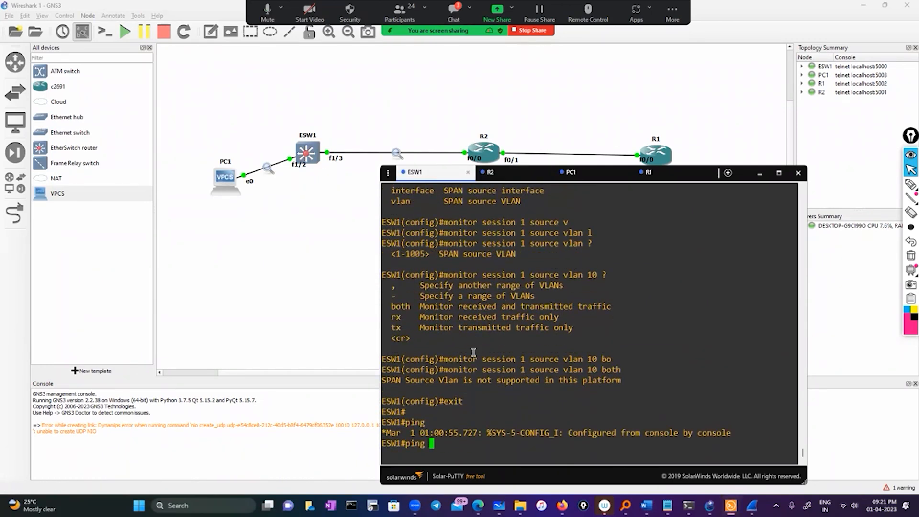
pyautogui.rightClick(475, 352)
pyautogui.press('Return')
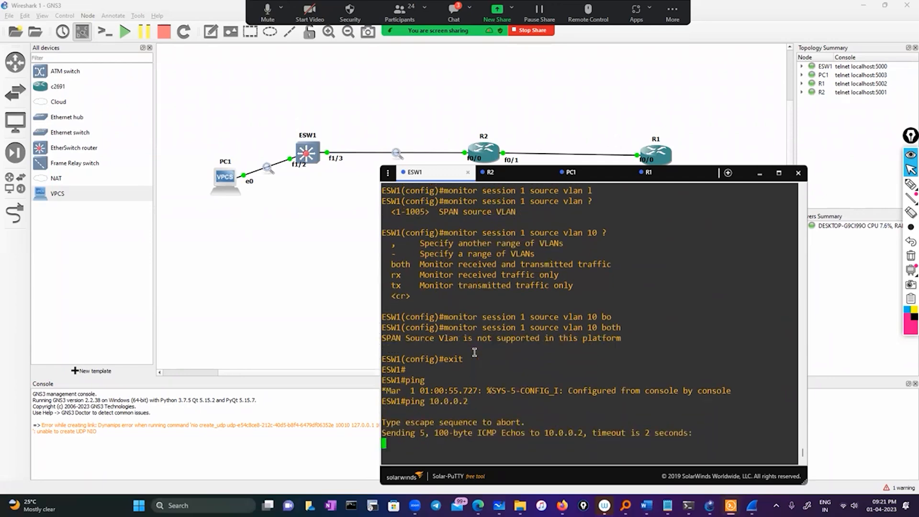
# Examine the newest ICMP packets and their Info column in the ESW1 FastEthernet1/2 capture, comparing them with the ping output.
pyautogui.moveTo(752, 505)
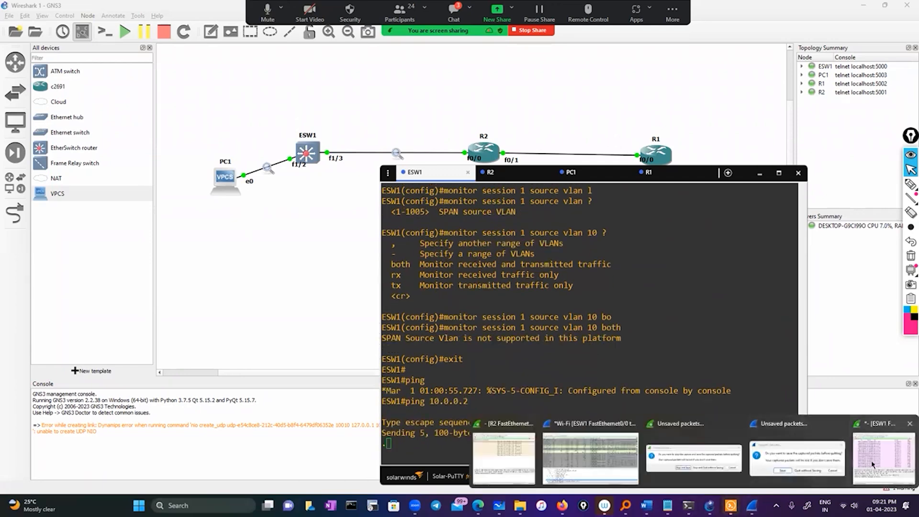
pyautogui.click(890, 447)
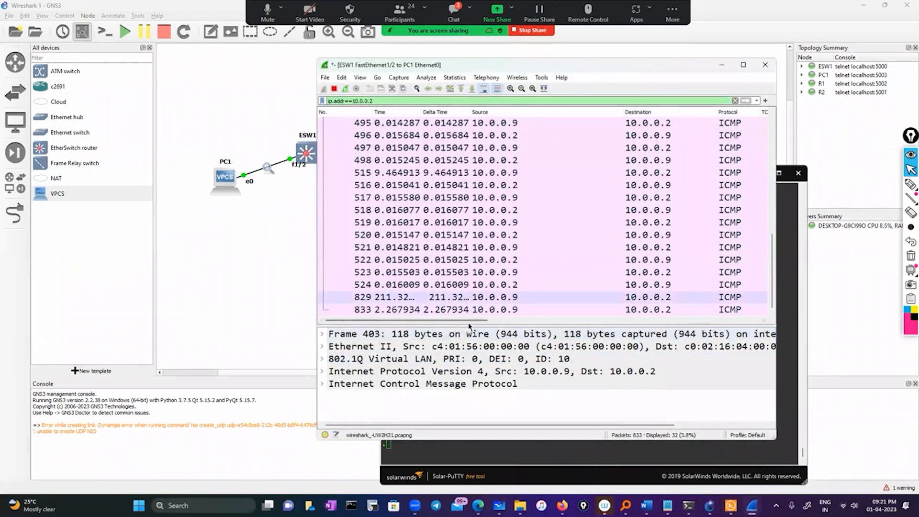
pyautogui.moveTo(470, 321); pyautogui.dragTo(801, 328)
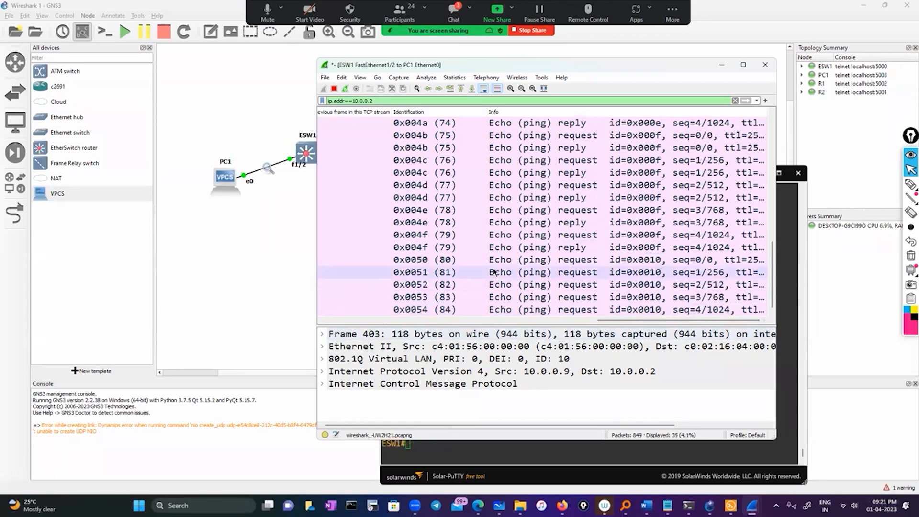
pyautogui.click(450, 452)
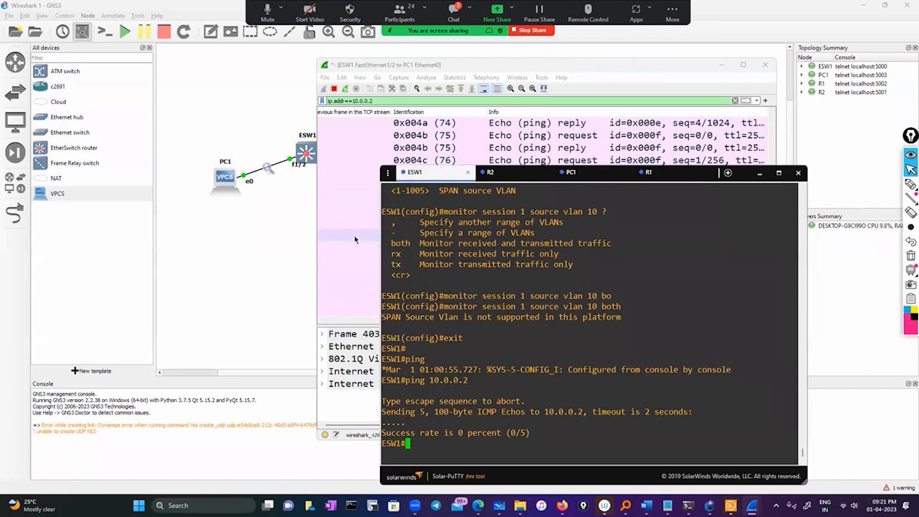
pyautogui.click(355, 238)
pyautogui.hscroll(-1, 438, 323)
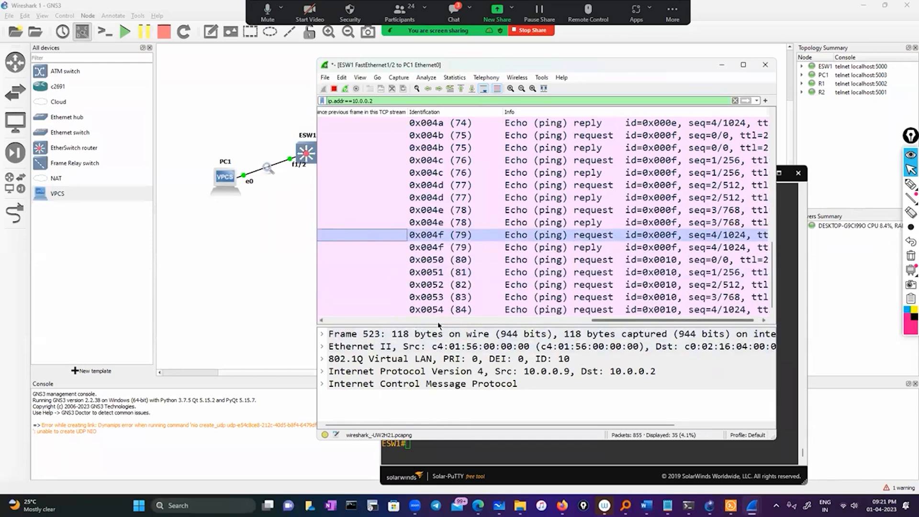
pyautogui.moveTo(439, 323); pyautogui.dragTo(715, 321)
# Draw an outline around the echo requests with id=0x0010 in the capture, and erase it after returning to ESW1's console.
pyautogui.click(911, 184)
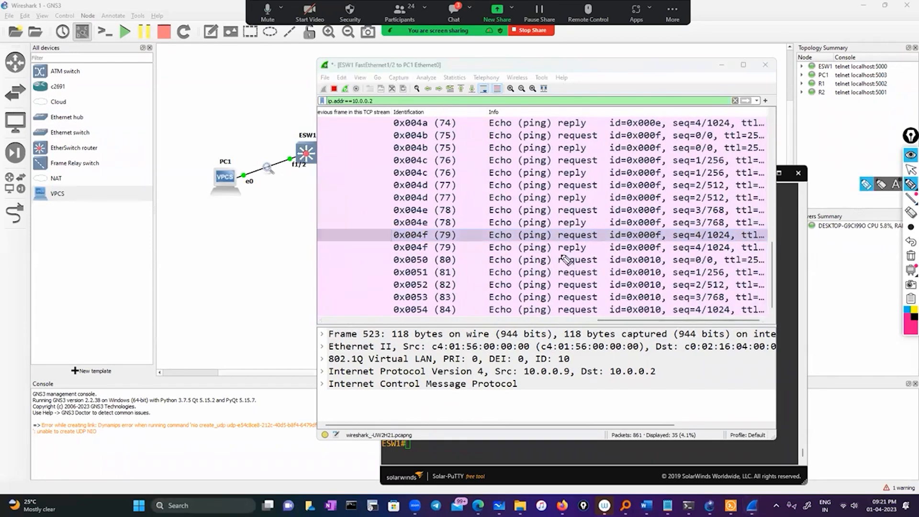
pyautogui.moveTo(482, 258)
pyautogui.mouseDown()
pyautogui.moveTo(654, 256)
pyautogui.moveTo(673, 324)
pyautogui.moveTo(486, 260)
pyautogui.mouseUp()
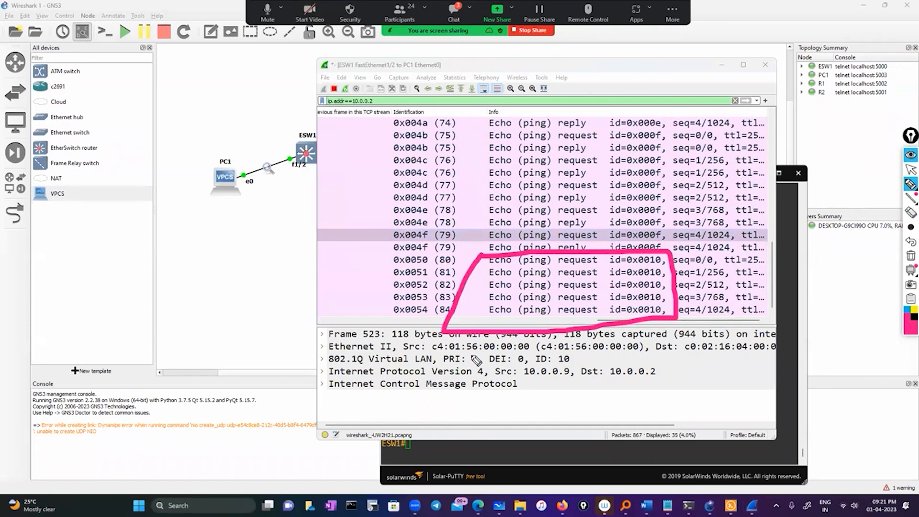
pyautogui.click(911, 170)
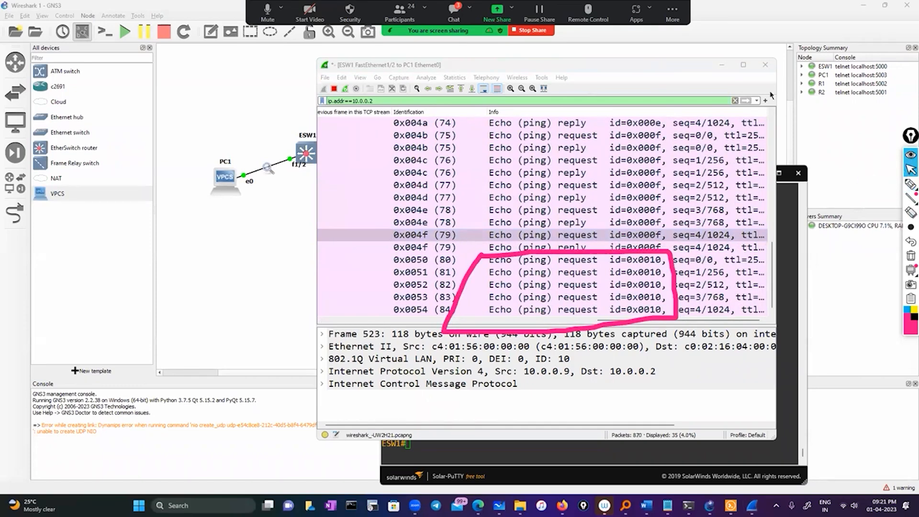
pyautogui.click(722, 66)
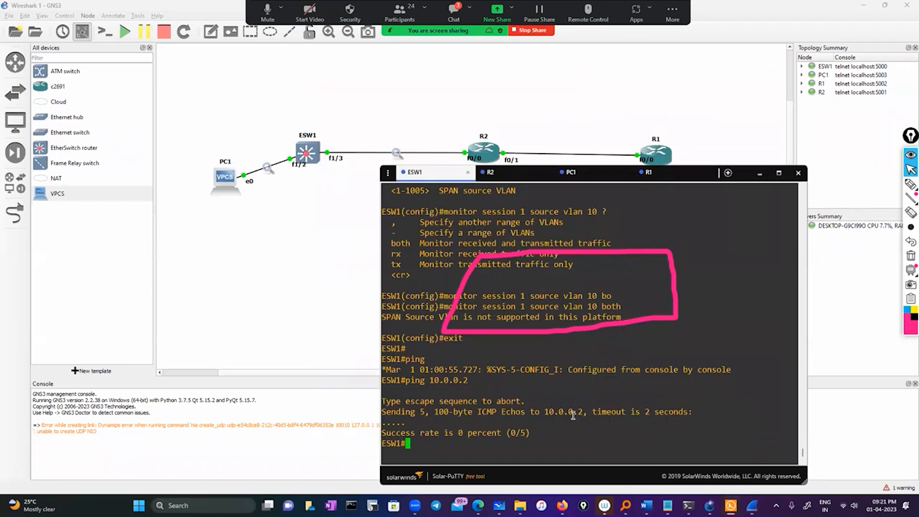
pyautogui.click(910, 255)
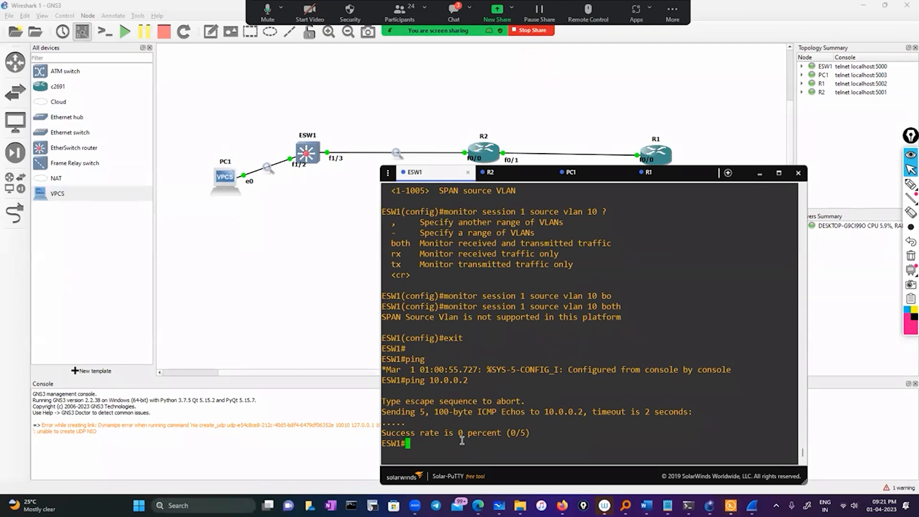
# Enter global configuration mode on ESW1 and begin a monitor capture command at the prompt without submitting it.
pyautogui.write('conf')
pyautogui.press('Tab')
pyautogui.press('Return')
pyautogui.press('Return')
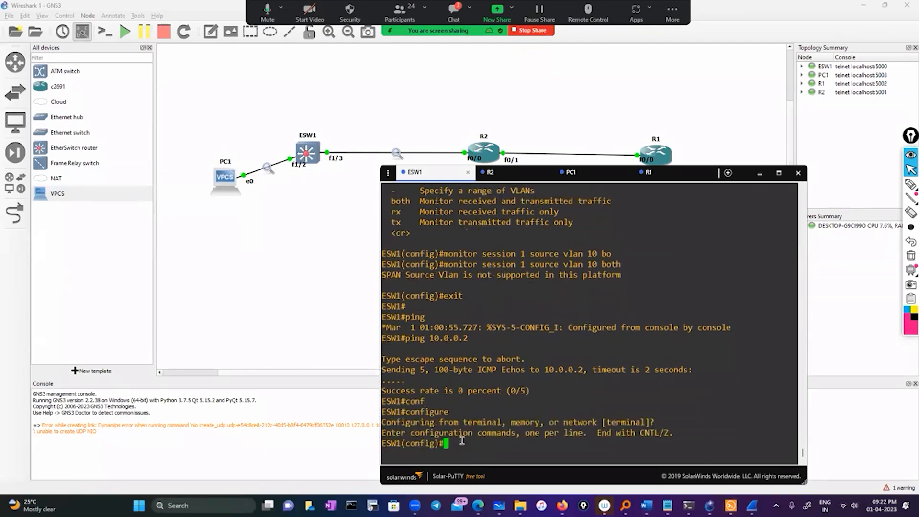
pyautogui.write('mon')
pyautogui.press('Tab')
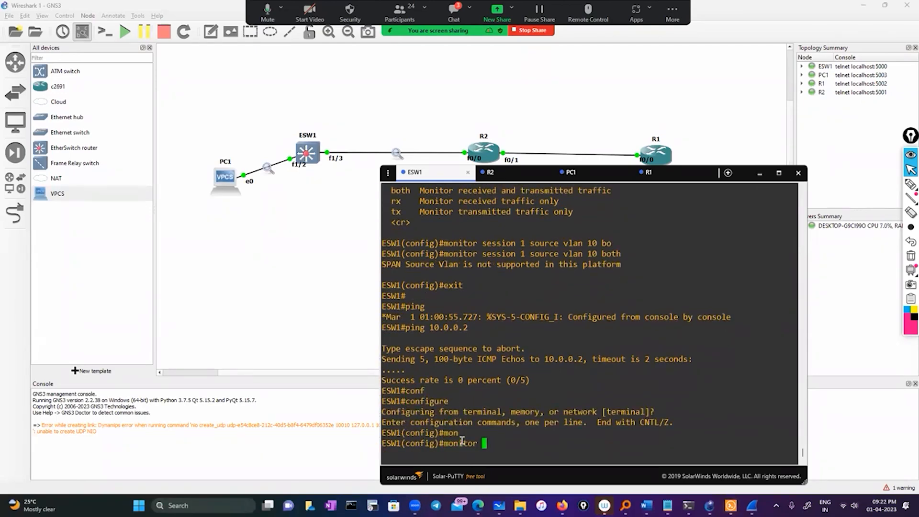
pyautogui.write('capture')
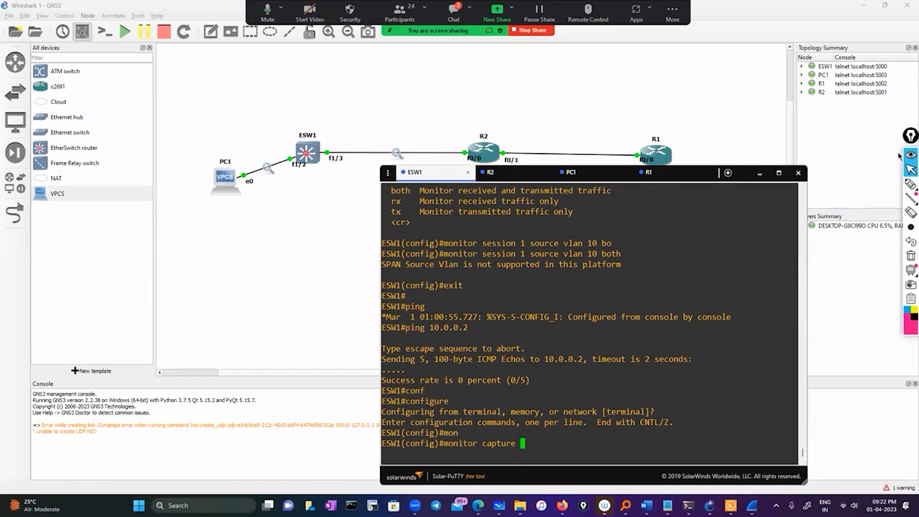
# Write "Flash" freehand over ESW1's console output and circle it.
pyautogui.click(910, 184)
pyautogui.moveTo(532, 364); pyautogui.dragTo(586, 357)
pyautogui.moveTo(502, 354); pyautogui.dragTo(599, 344)
pyautogui.moveTo(516, 386); pyautogui.dragTo(596, 341)
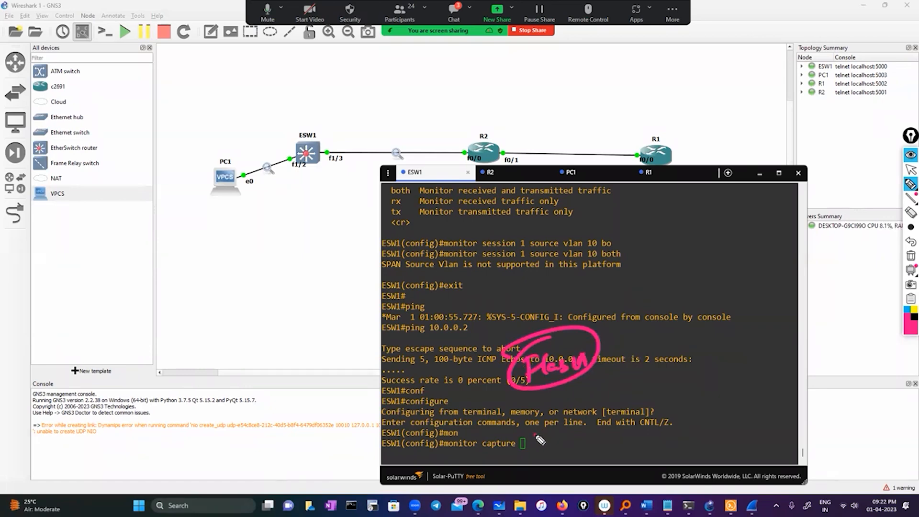
# Draw an arrow and a line from the monitor capture command toward a circled "TFTP" label, and write "SERVER" above it.
pyautogui.moveTo(536, 436); pyautogui.dragTo(577, 428)
pyautogui.moveTo(565, 421)
pyautogui.mouseDown()
pyautogui.moveTo(571, 437)
pyautogui.moveTo(667, 340)
pyautogui.mouseUp()
pyautogui.moveTo(716, 314); pyautogui.dragTo(694, 316)
pyautogui.moveTo(678, 304); pyautogui.dragTo(692, 296)
pyautogui.moveTo(700, 295); pyautogui.dragTo(698, 307)
pyautogui.moveTo(696, 291); pyautogui.dragTo(723, 294)
pyautogui.moveTo(733, 277); pyautogui.dragTo(733, 285)
pyautogui.moveTo(680, 276)
pyautogui.mouseDown()
pyautogui.moveTo(686, 321)
pyautogui.moveTo(674, 287)
pyautogui.mouseUp()
pyautogui.moveTo(684, 243)
pyautogui.mouseDown()
pyautogui.moveTo(685, 257)
pyautogui.moveTo(724, 239)
pyautogui.mouseUp()
pyautogui.moveTo(725, 228)
pyautogui.mouseDown()
pyautogui.moveTo(749, 233)
pyautogui.moveTo(765, 216)
pyautogui.mouseUp()
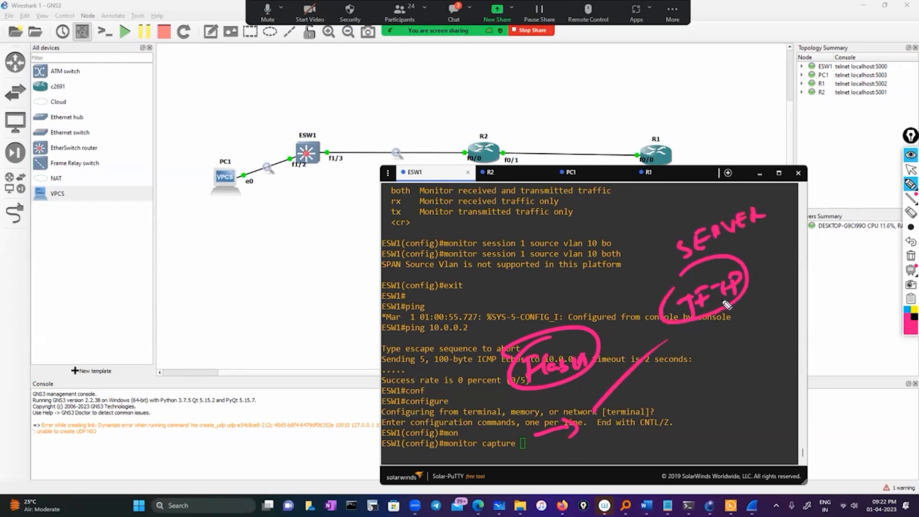
# Sketch a server outline below the TFTP label and write a boxed "pcap" at the arrow's tip.
pyautogui.moveTo(700, 339); pyautogui.dragTo(707, 379)
pyautogui.click(676, 416)
pyautogui.moveTo(675, 415)
pyautogui.mouseDown()
pyautogui.moveTo(681, 385)
pyautogui.moveTo(666, 376)
pyautogui.mouseUp()
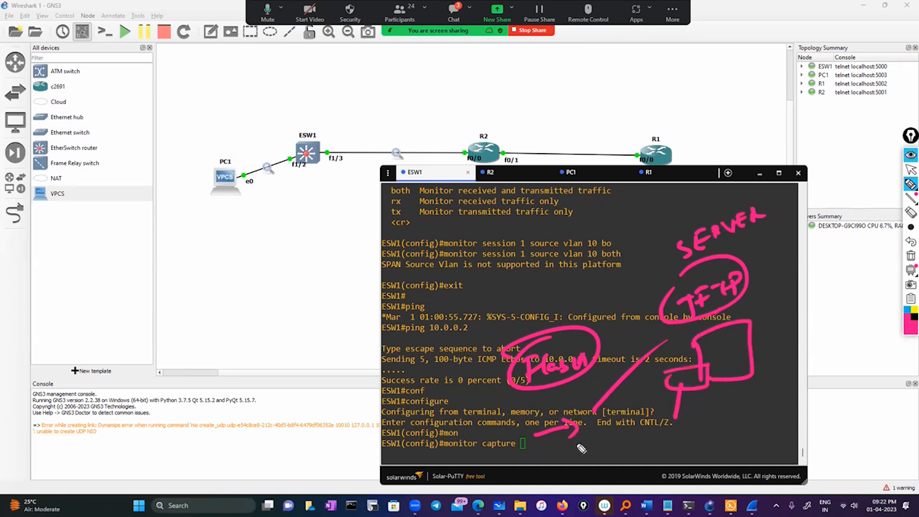
pyautogui.moveTo(581, 440); pyautogui.dragTo(582, 452)
pyautogui.moveTo(581, 440); pyautogui.dragTo(602, 449)
pyautogui.moveTo(611, 441); pyautogui.dragTo(622, 453)
pyautogui.moveTo(577, 437)
pyautogui.mouseDown()
pyautogui.moveTo(580, 429)
pyautogui.moveTo(631, 457)
pyautogui.moveTo(576, 433)
pyautogui.mouseUp()
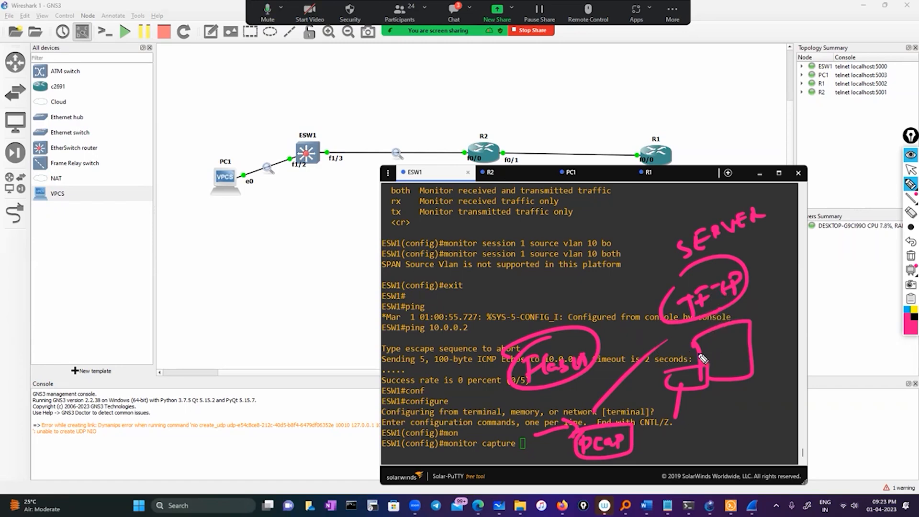
# Sketch an "R" and box outlines above the Flash label, and erase all the annotations.
pyautogui.moveTo(550, 298)
pyautogui.mouseDown()
pyautogui.moveTo(592, 334)
pyautogui.moveTo(565, 298)
pyautogui.mouseUp()
pyautogui.click(507, 292)
pyautogui.moveTo(507, 292); pyautogui.dragTo(532, 291)
pyautogui.moveTo(573, 326)
pyautogui.mouseDown()
pyautogui.moveTo(562, 262)
pyautogui.moveTo(633, 216)
pyautogui.moveTo(516, 283)
pyautogui.moveTo(531, 256)
pyautogui.mouseUp()
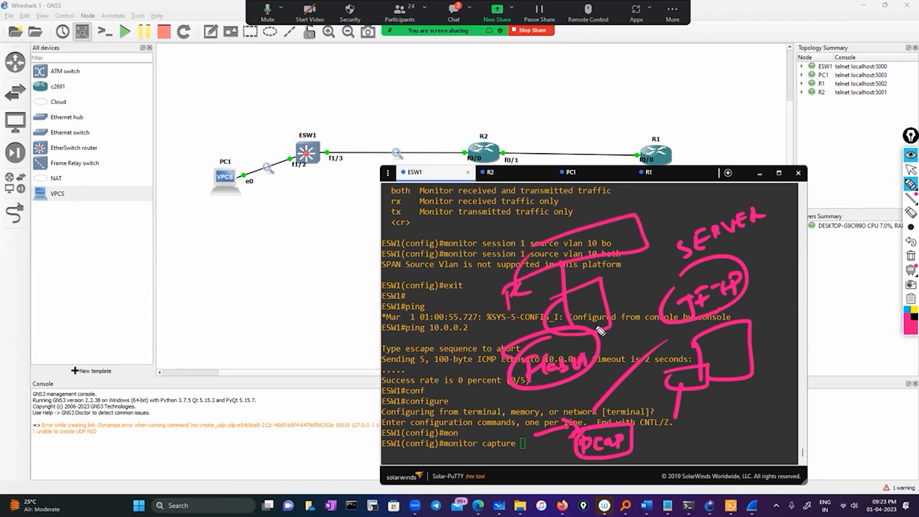
pyautogui.click(911, 256)
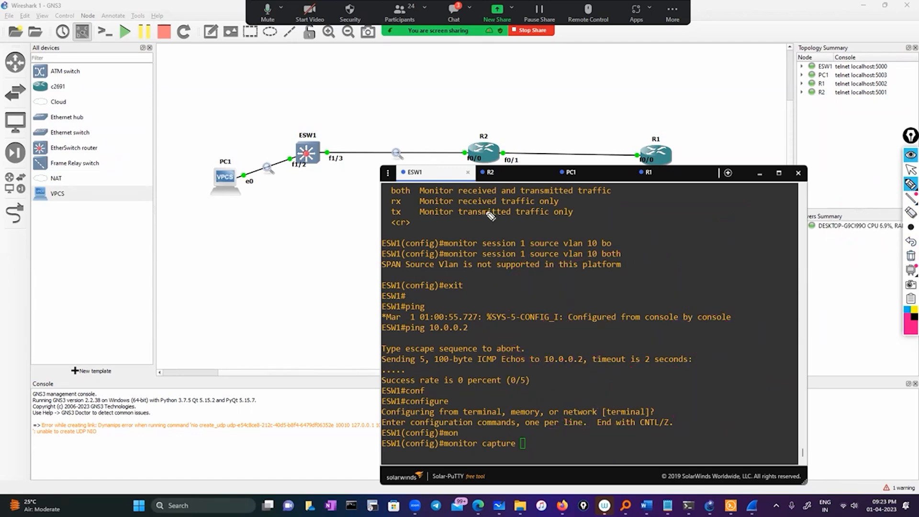
# Draw arrows over the topology from ESW1's f1/3 to PC1 and along the ESW1–R2 link, and erase them.
pyautogui.moveTo(350, 157)
pyautogui.mouseDown()
pyautogui.moveTo(328, 99)
pyautogui.moveTo(232, 163)
pyautogui.moveTo(266, 155)
pyautogui.mouseUp()
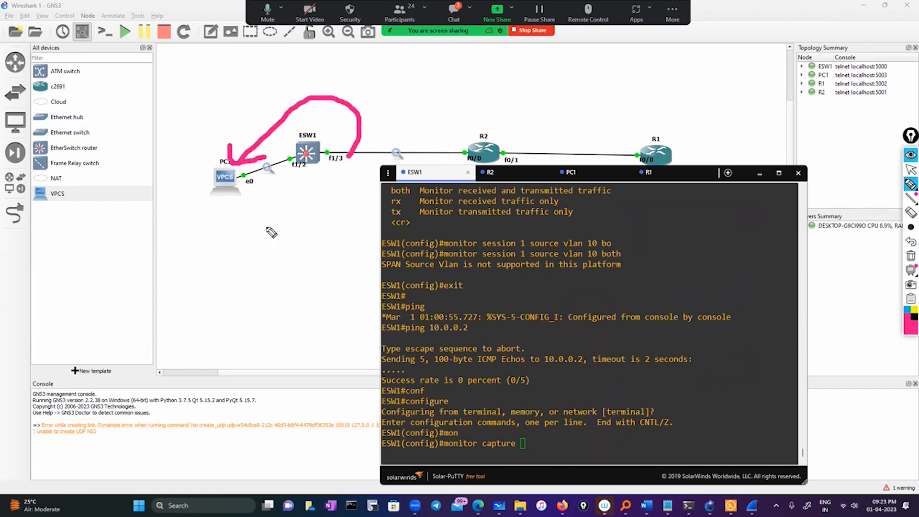
pyautogui.moveTo(322, 135)
pyautogui.mouseDown()
pyautogui.moveTo(510, 132)
pyautogui.moveTo(357, 113)
pyautogui.moveTo(369, 116)
pyautogui.mouseUp()
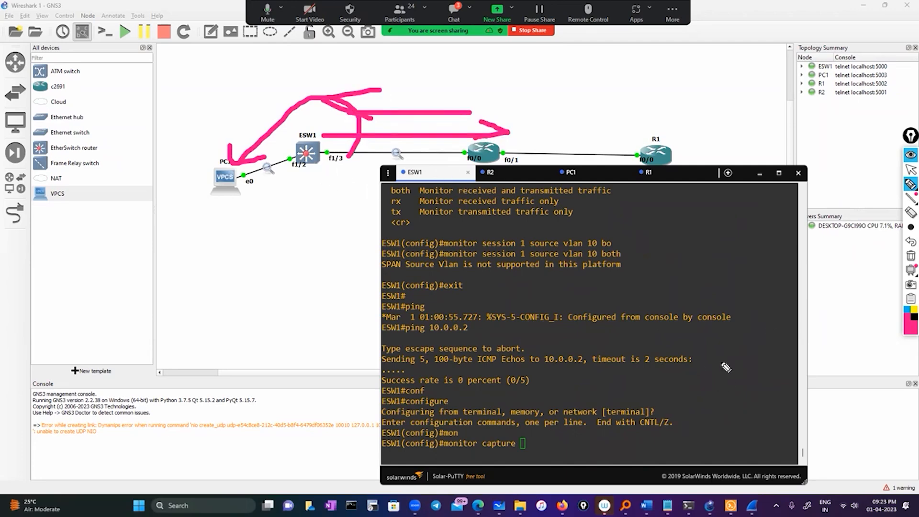
pyautogui.click(910, 257)
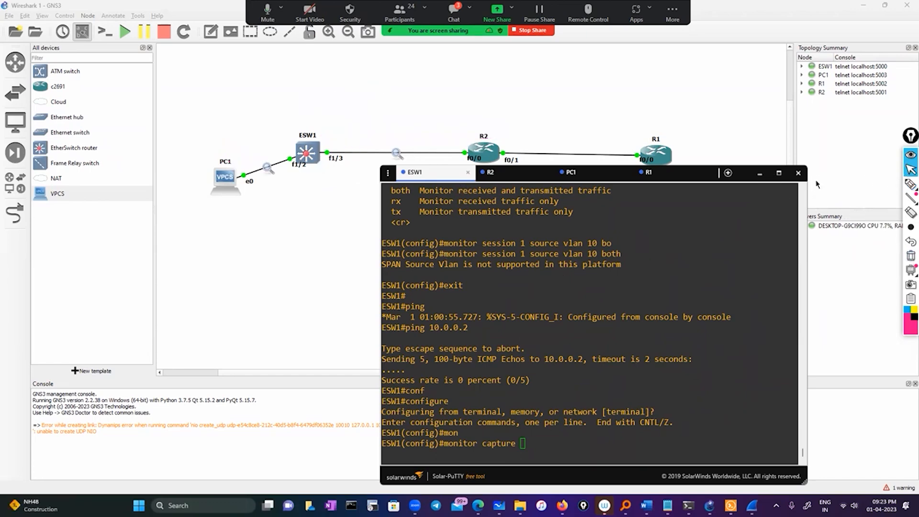
# Switch from ESW1's console to the "Wireshark today" notes to review the topic list, and return to the GNS3 topology.
pyautogui.click(760, 174)
pyautogui.moveTo(731, 505)
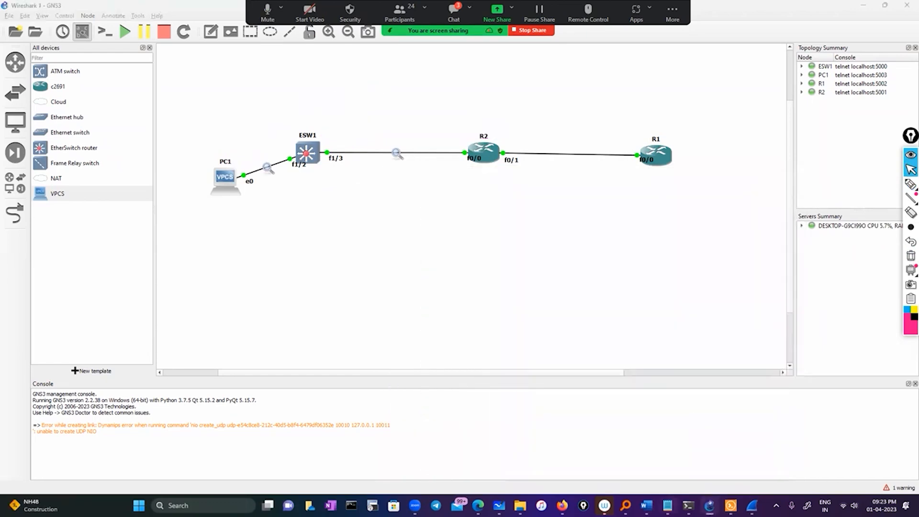
pyautogui.click(667, 505)
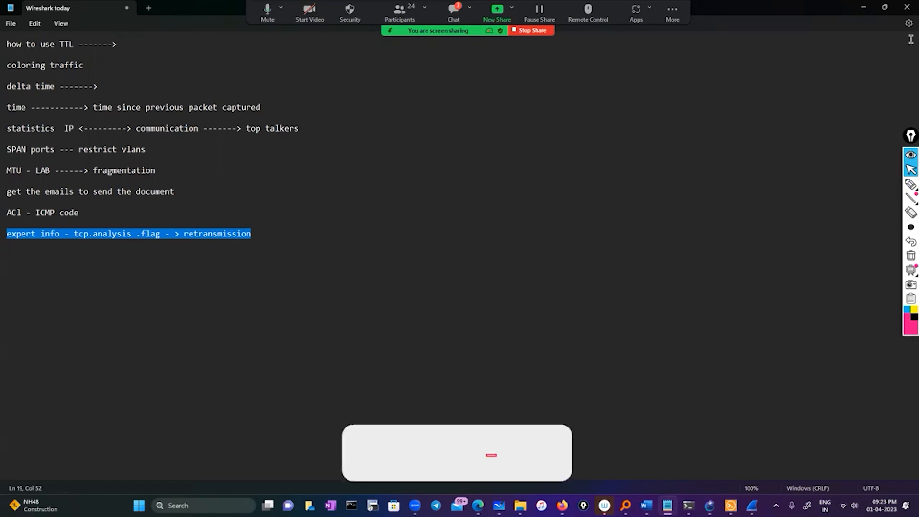
pyautogui.click(885, 6)
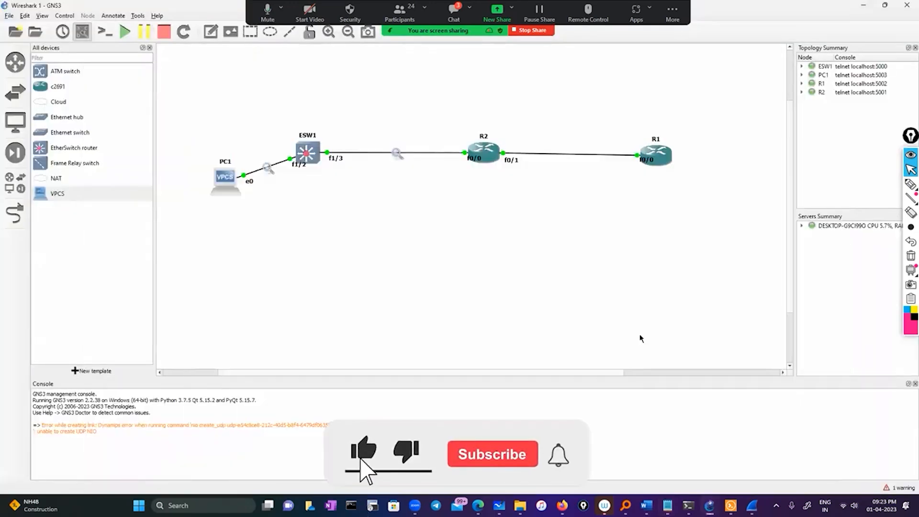
pyautogui.click(450, 18)
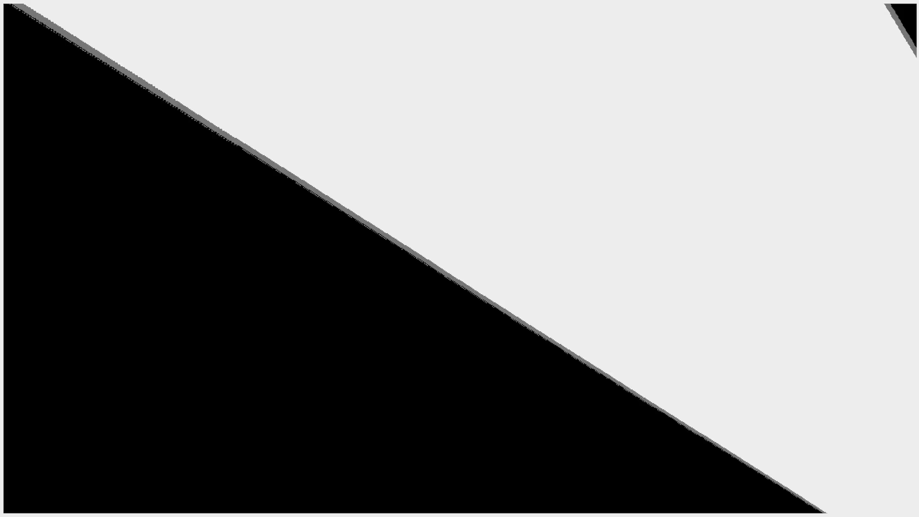